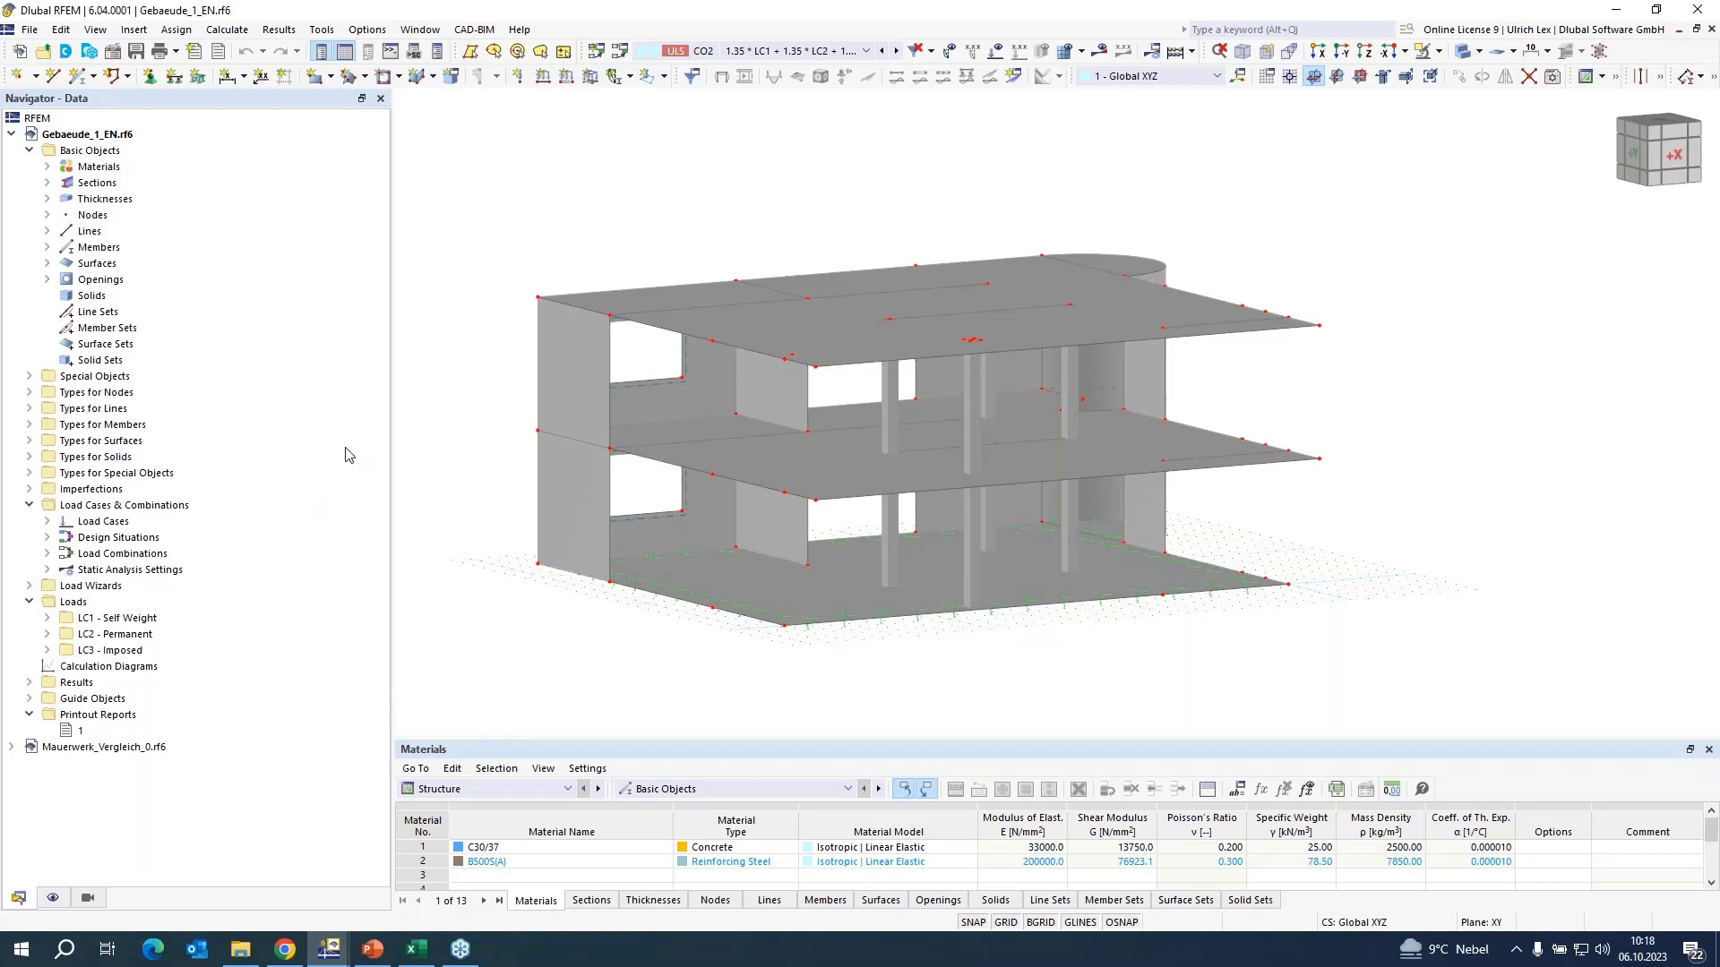
# - Check in the Gebaeude_1_EN model's base data which add-ons are activated, including Masonry Design
pyautogui.rightClick(85, 136)
pyautogui.click(130, 148)
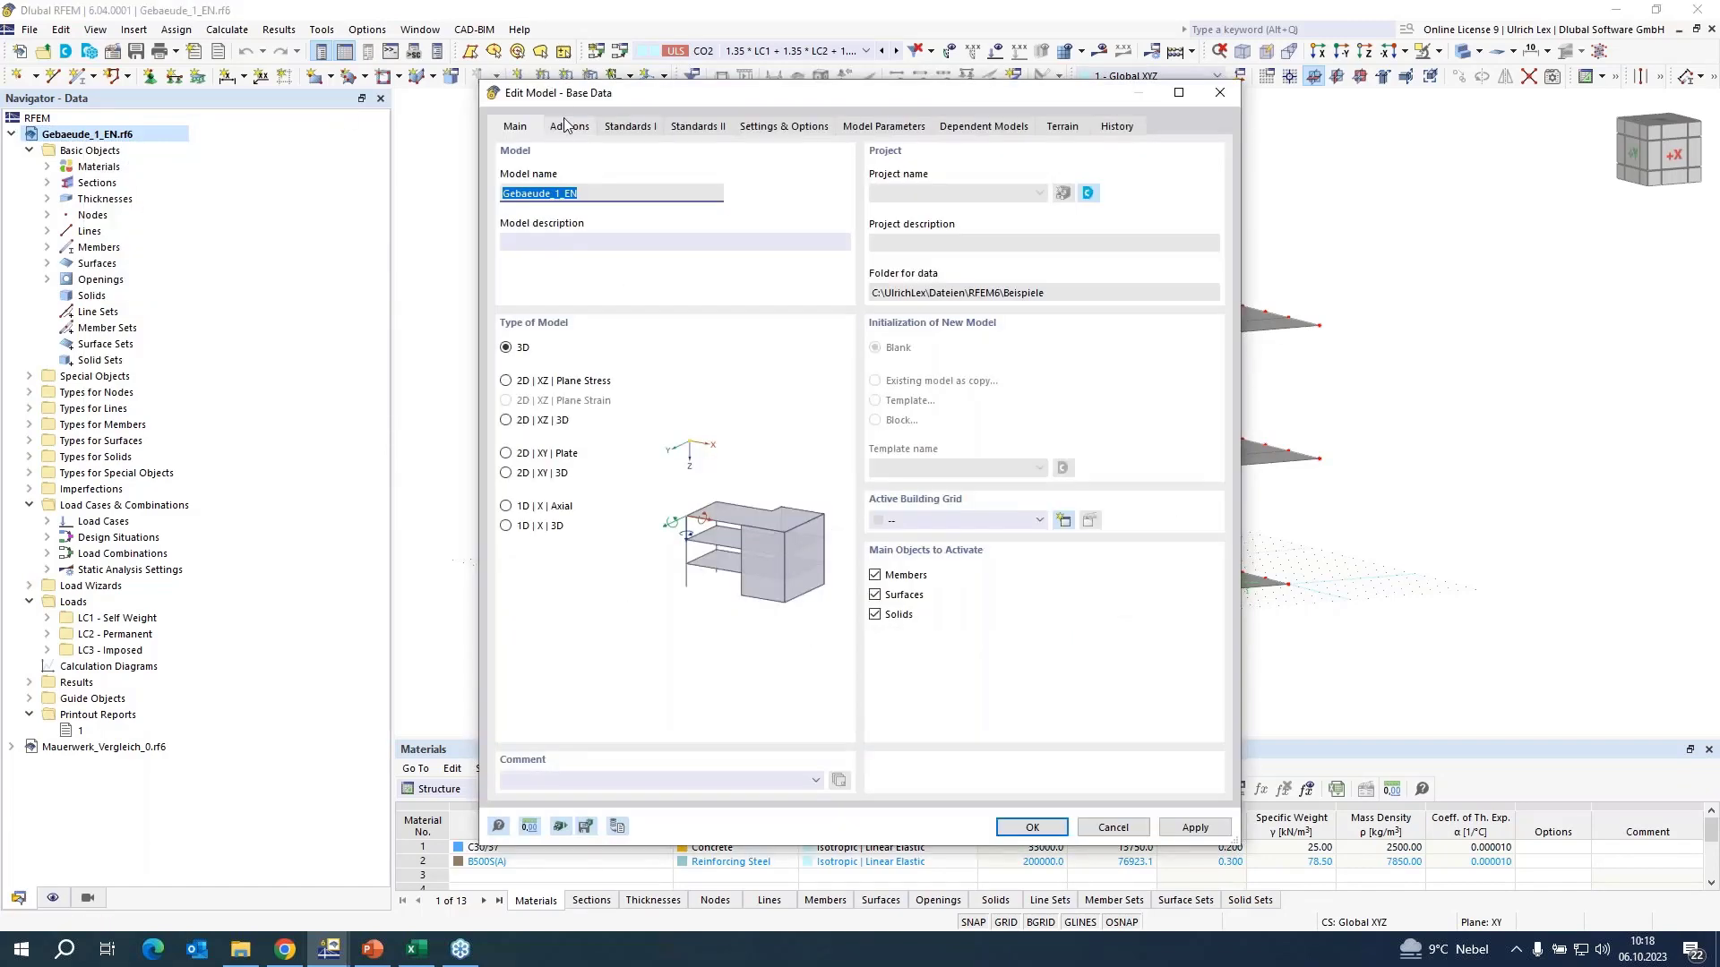
pyautogui.click(570, 126)
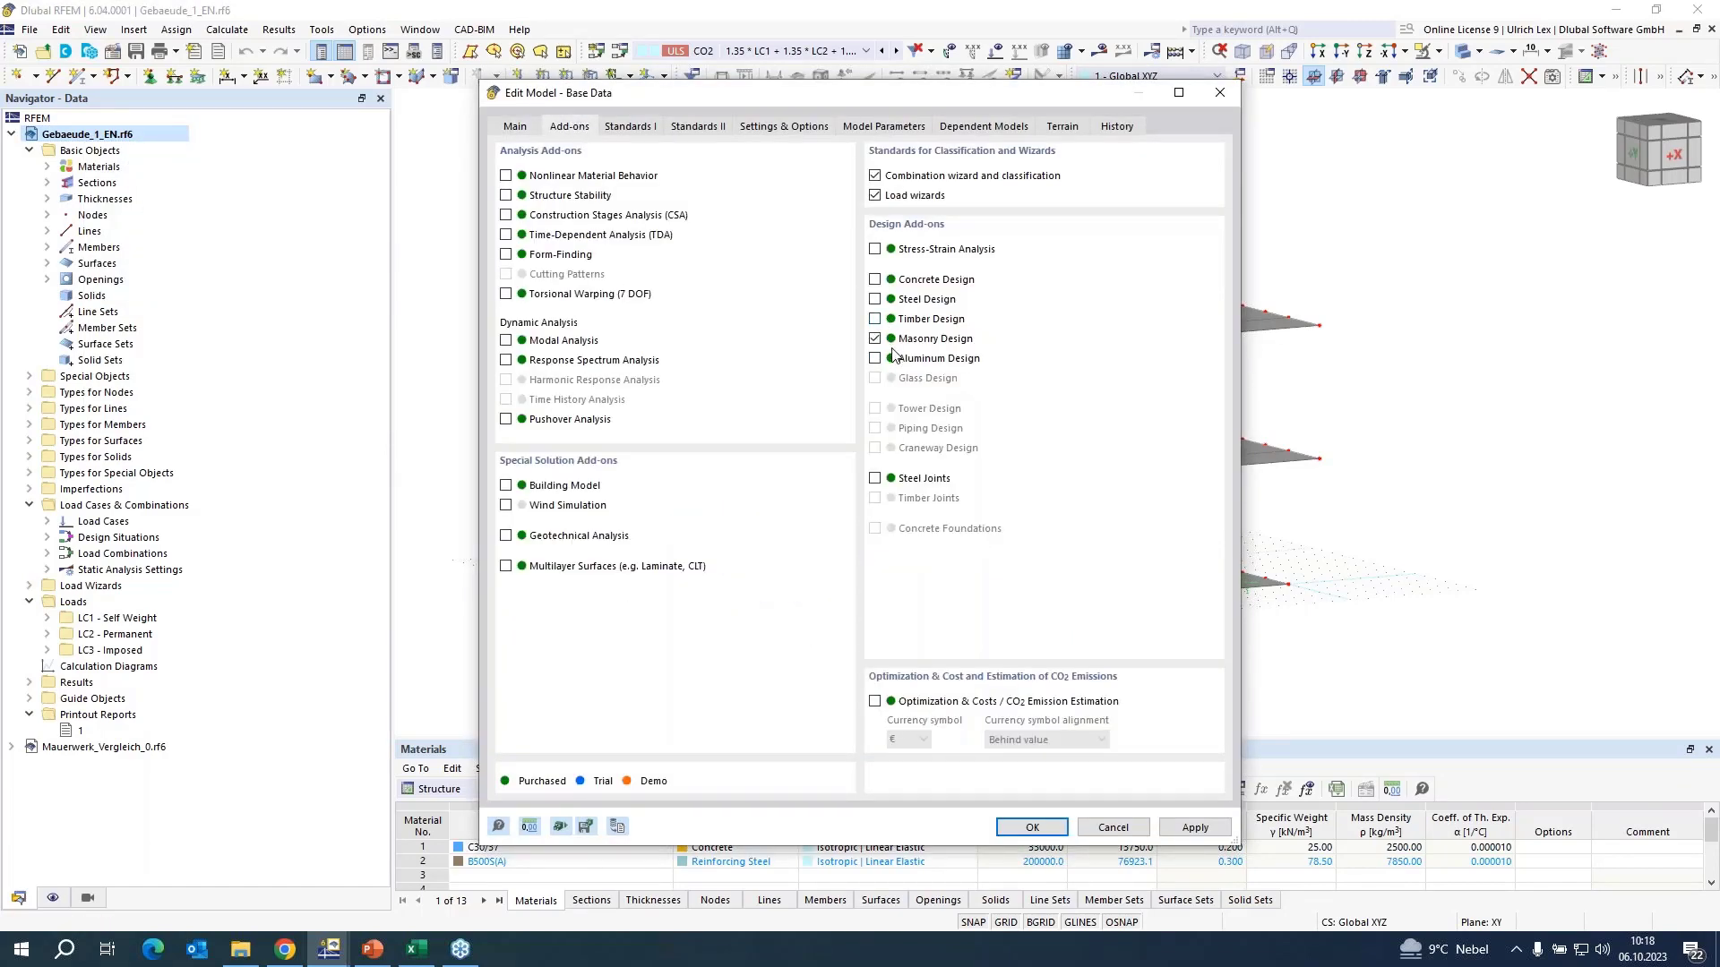
pyautogui.click(1057, 827)
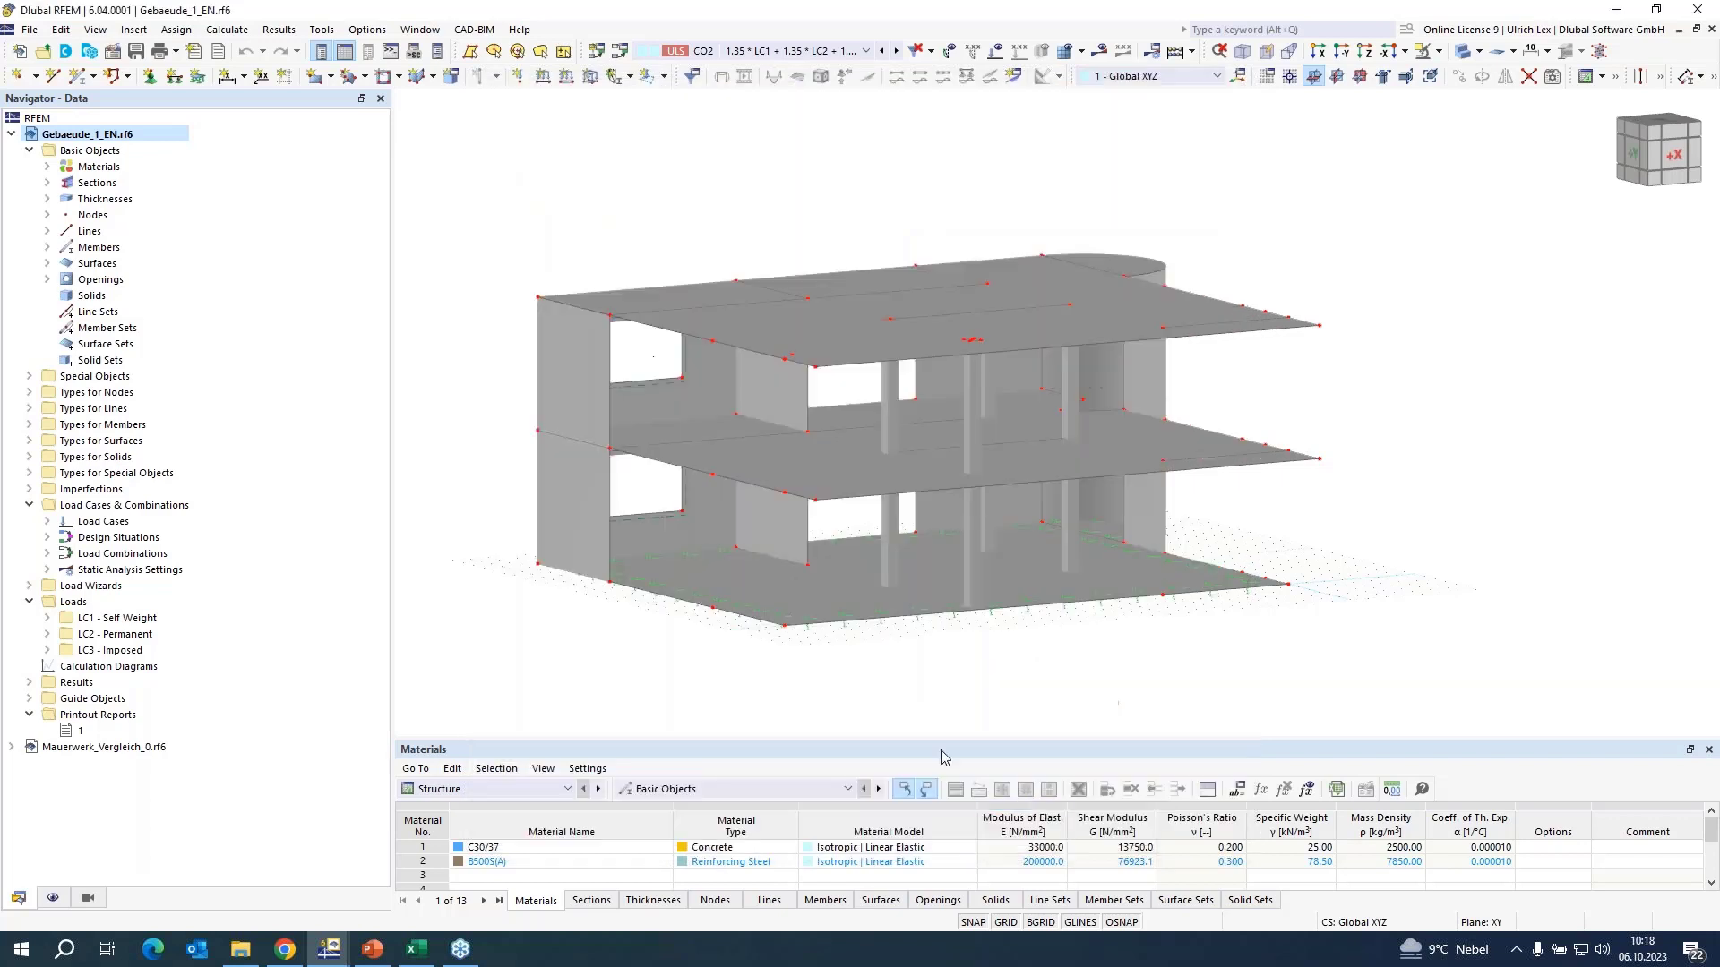
# - Create a new material of type Masonry with the Isotropic | Masonry | Plastic (Surfaces) material model
pyautogui.rightClick(102, 174)
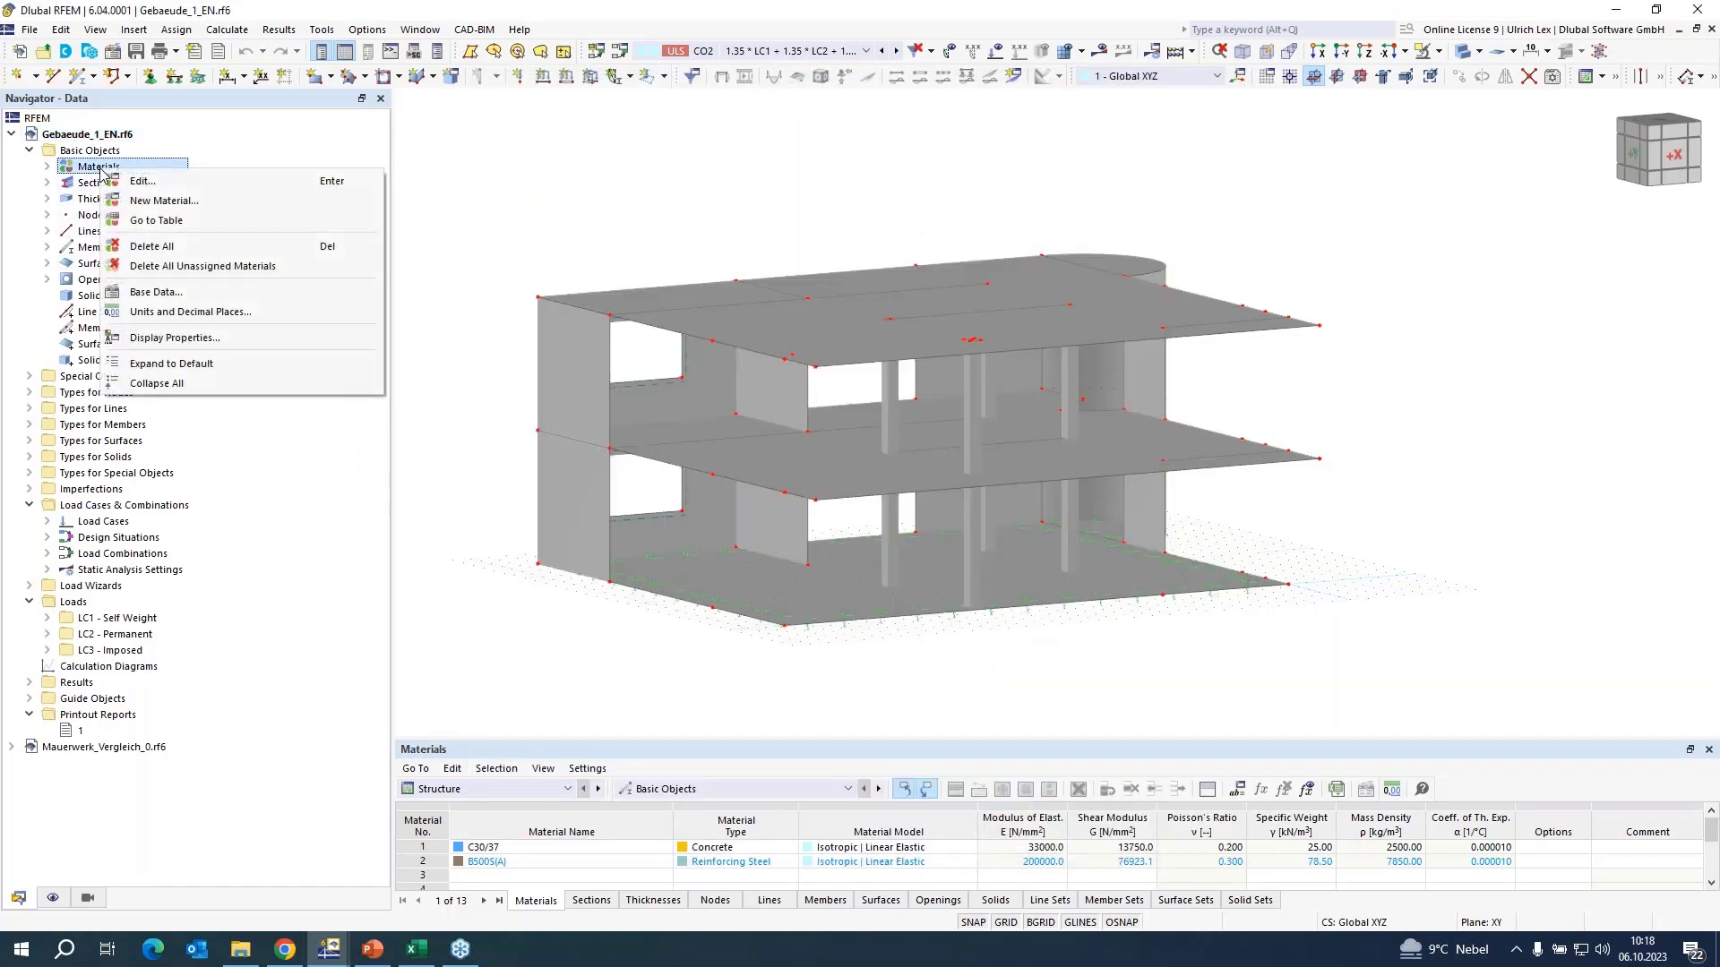
pyautogui.click(213, 202)
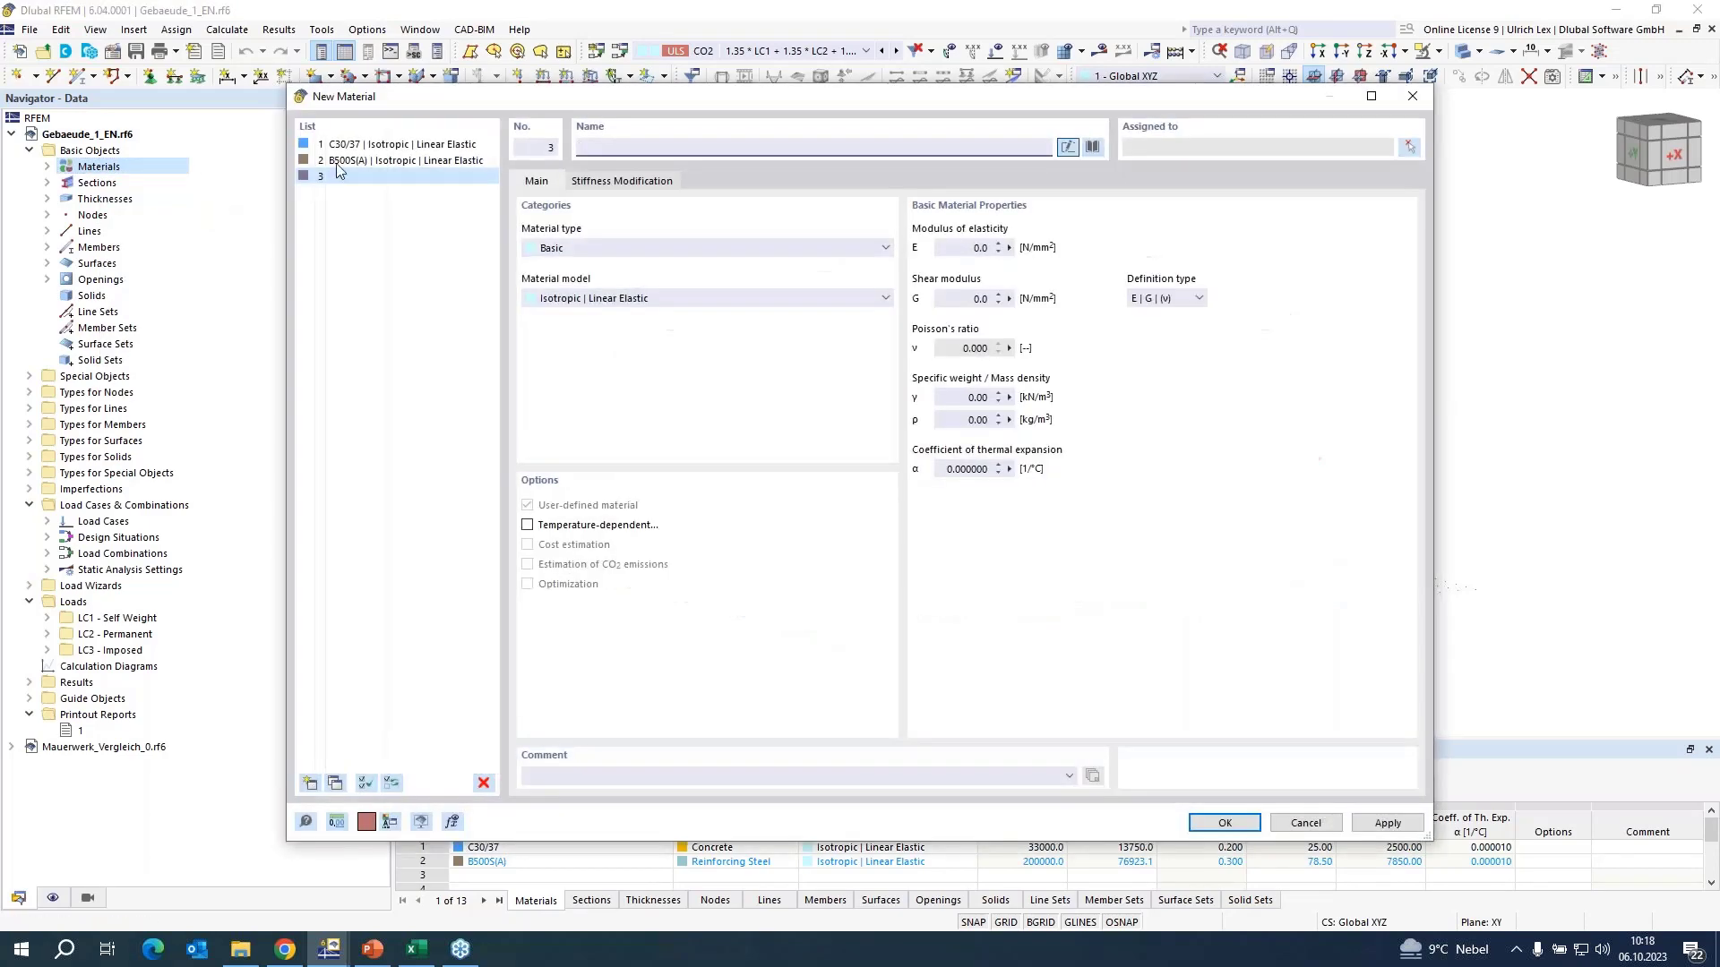
pyautogui.click(612, 248)
pyautogui.click(612, 277)
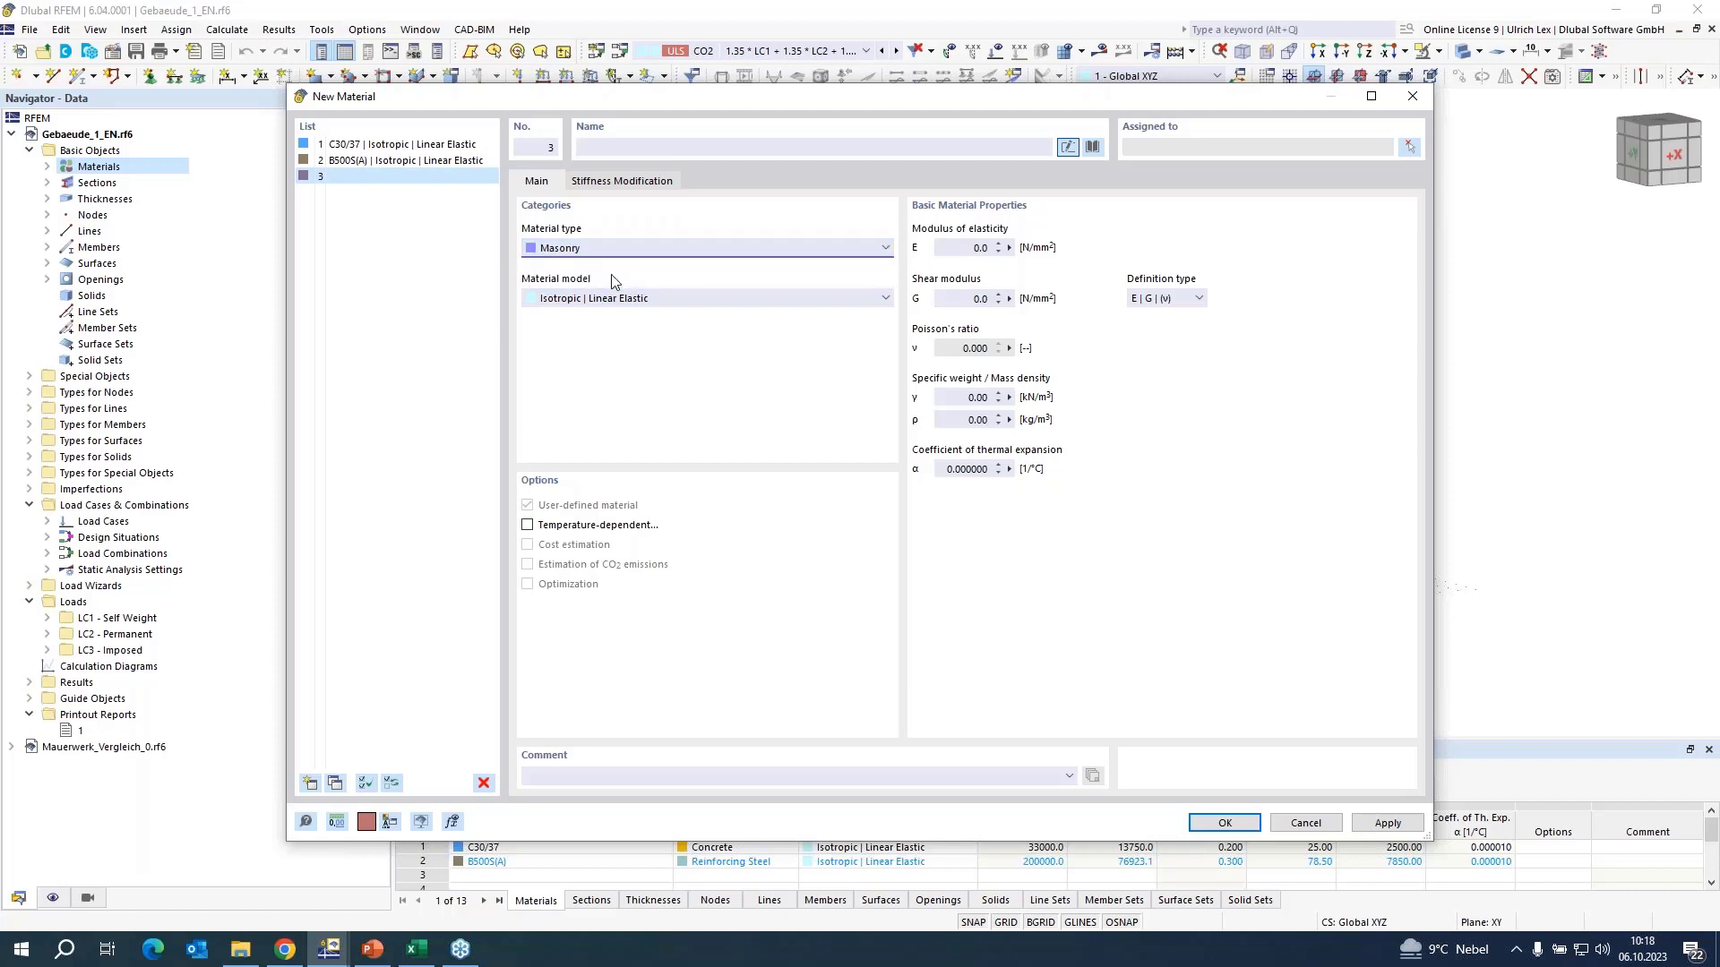
pyautogui.click(723, 298)
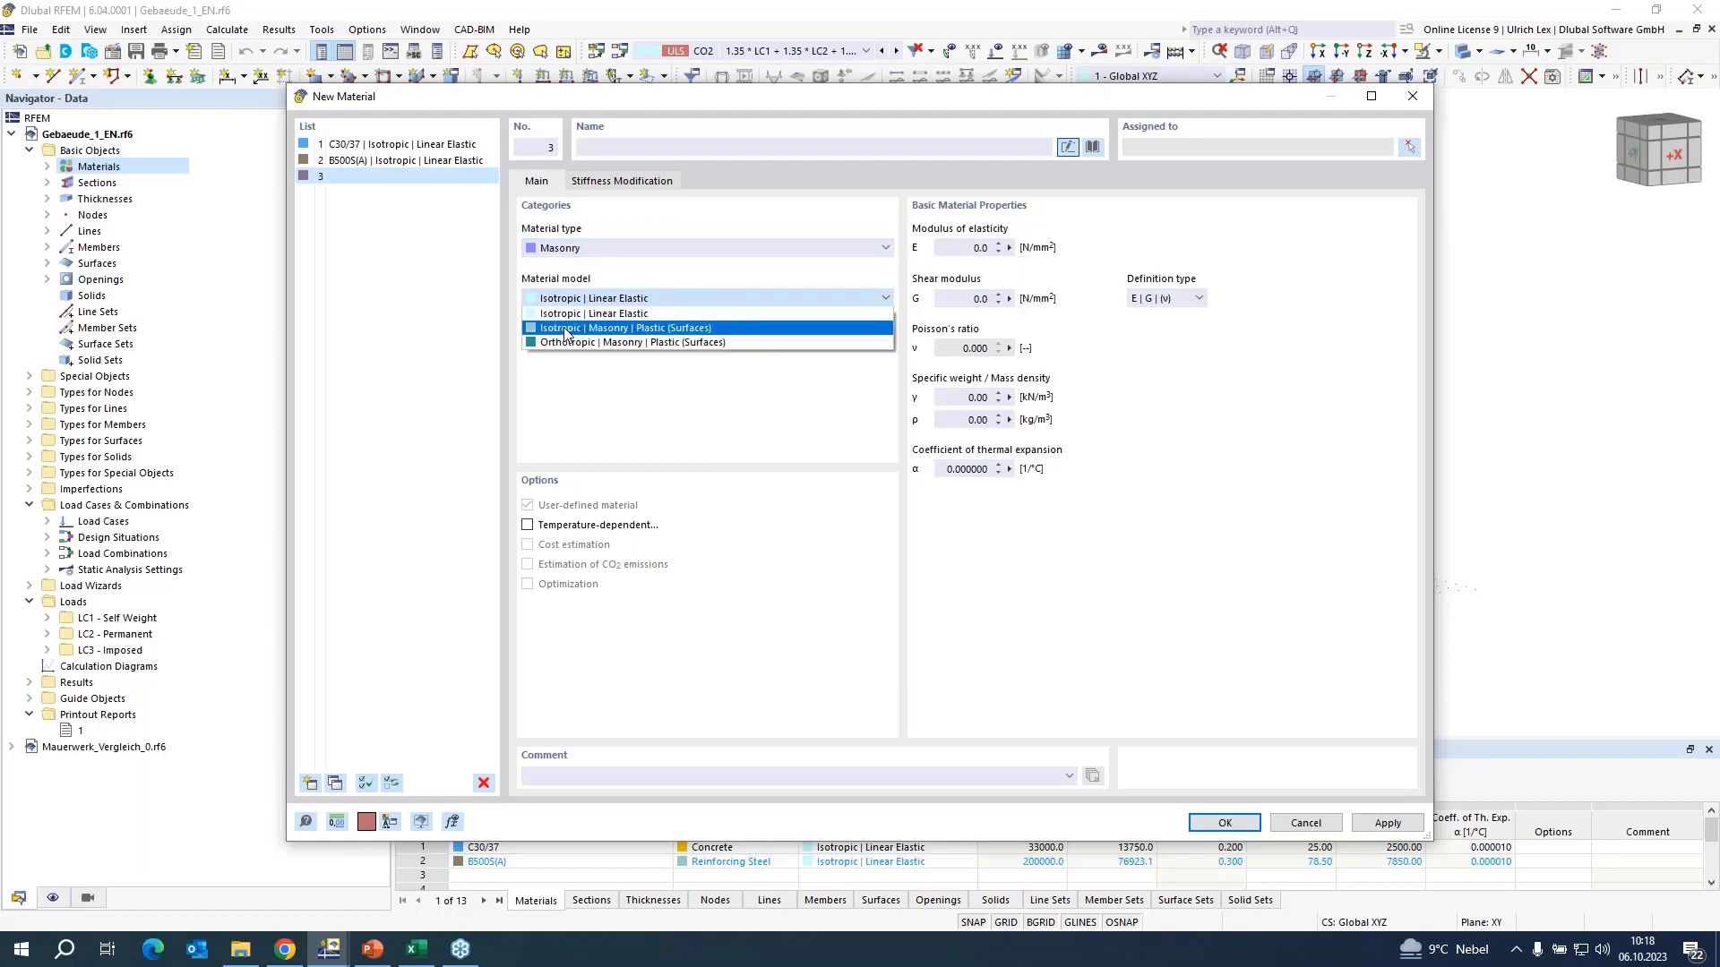
pyautogui.click(742, 329)
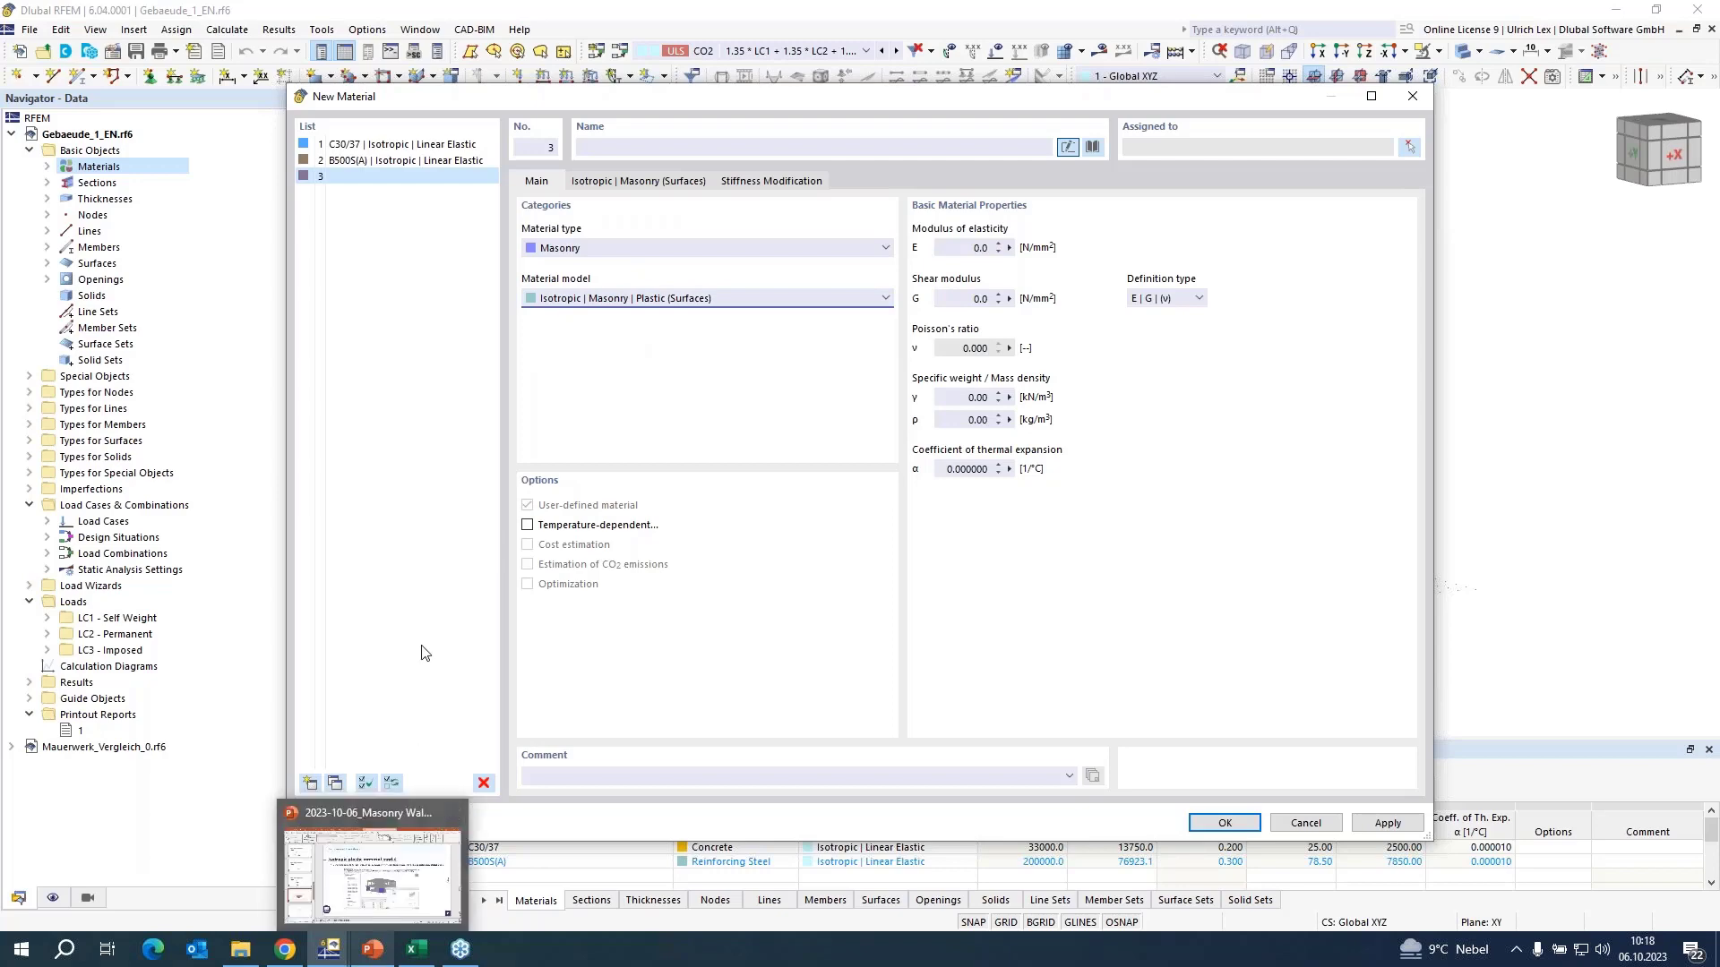
# - Look up Young's modulus on the PowerPoint material properties slide and set the new material's modulus of elasticity to 2607 N/mm²
pyautogui.click(381, 952)
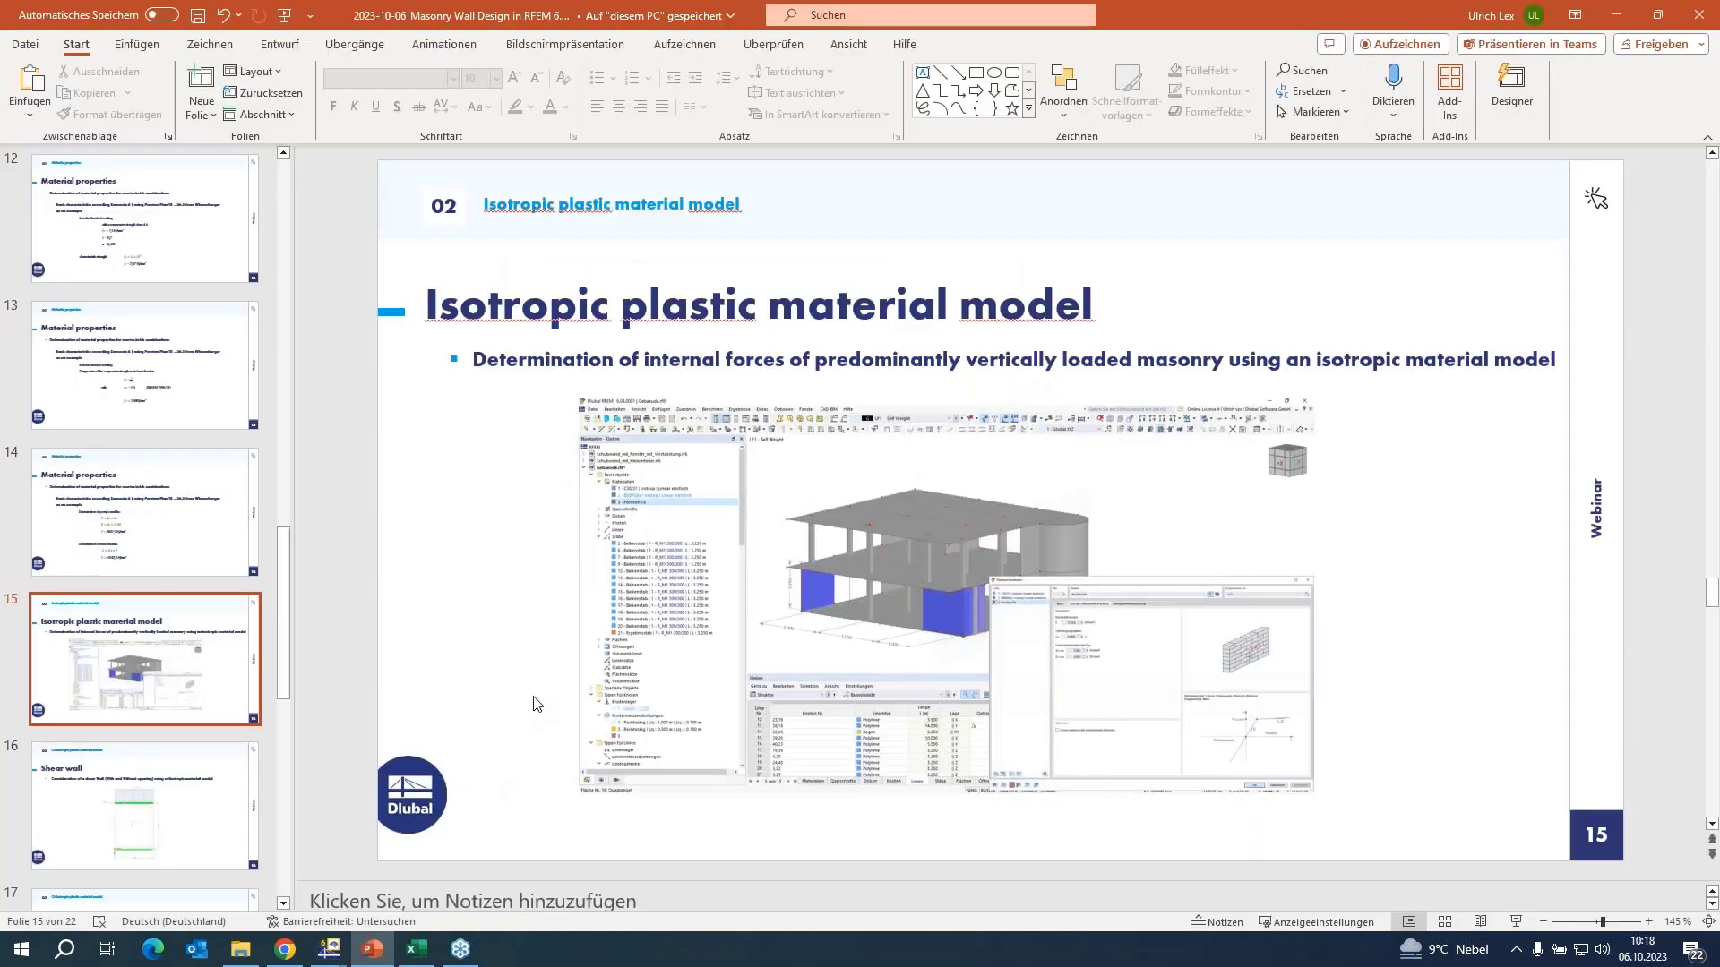
pyautogui.scroll(1, 537, 705)
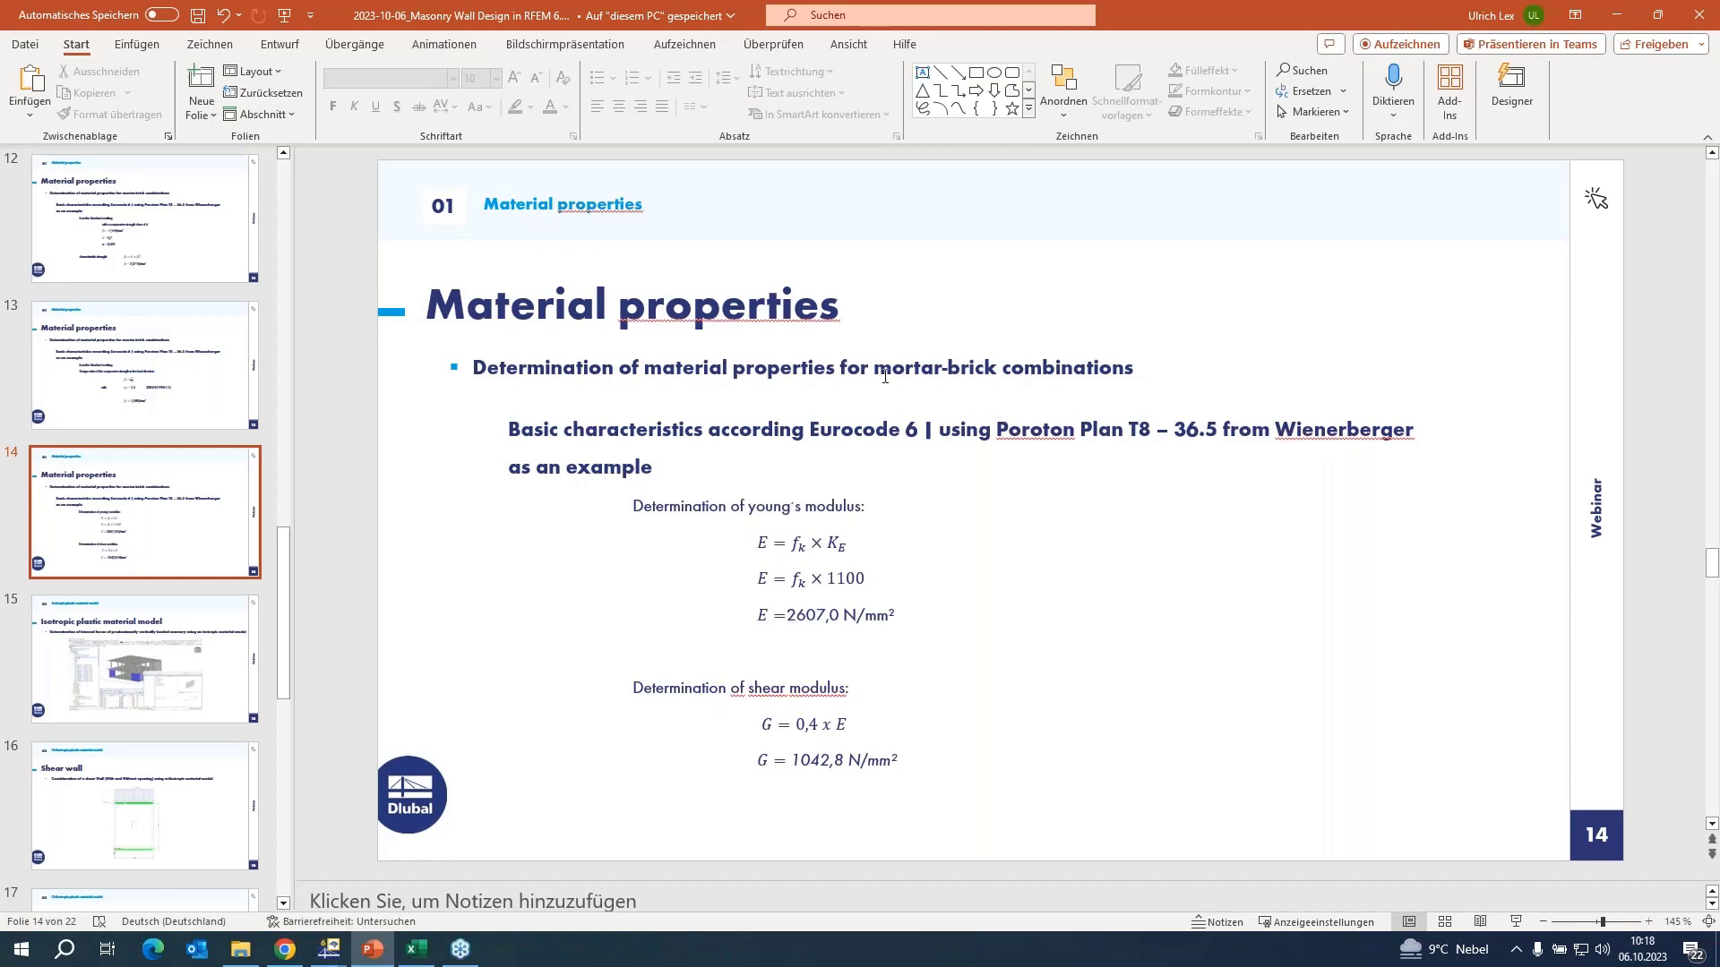
pyautogui.click(1615, 17)
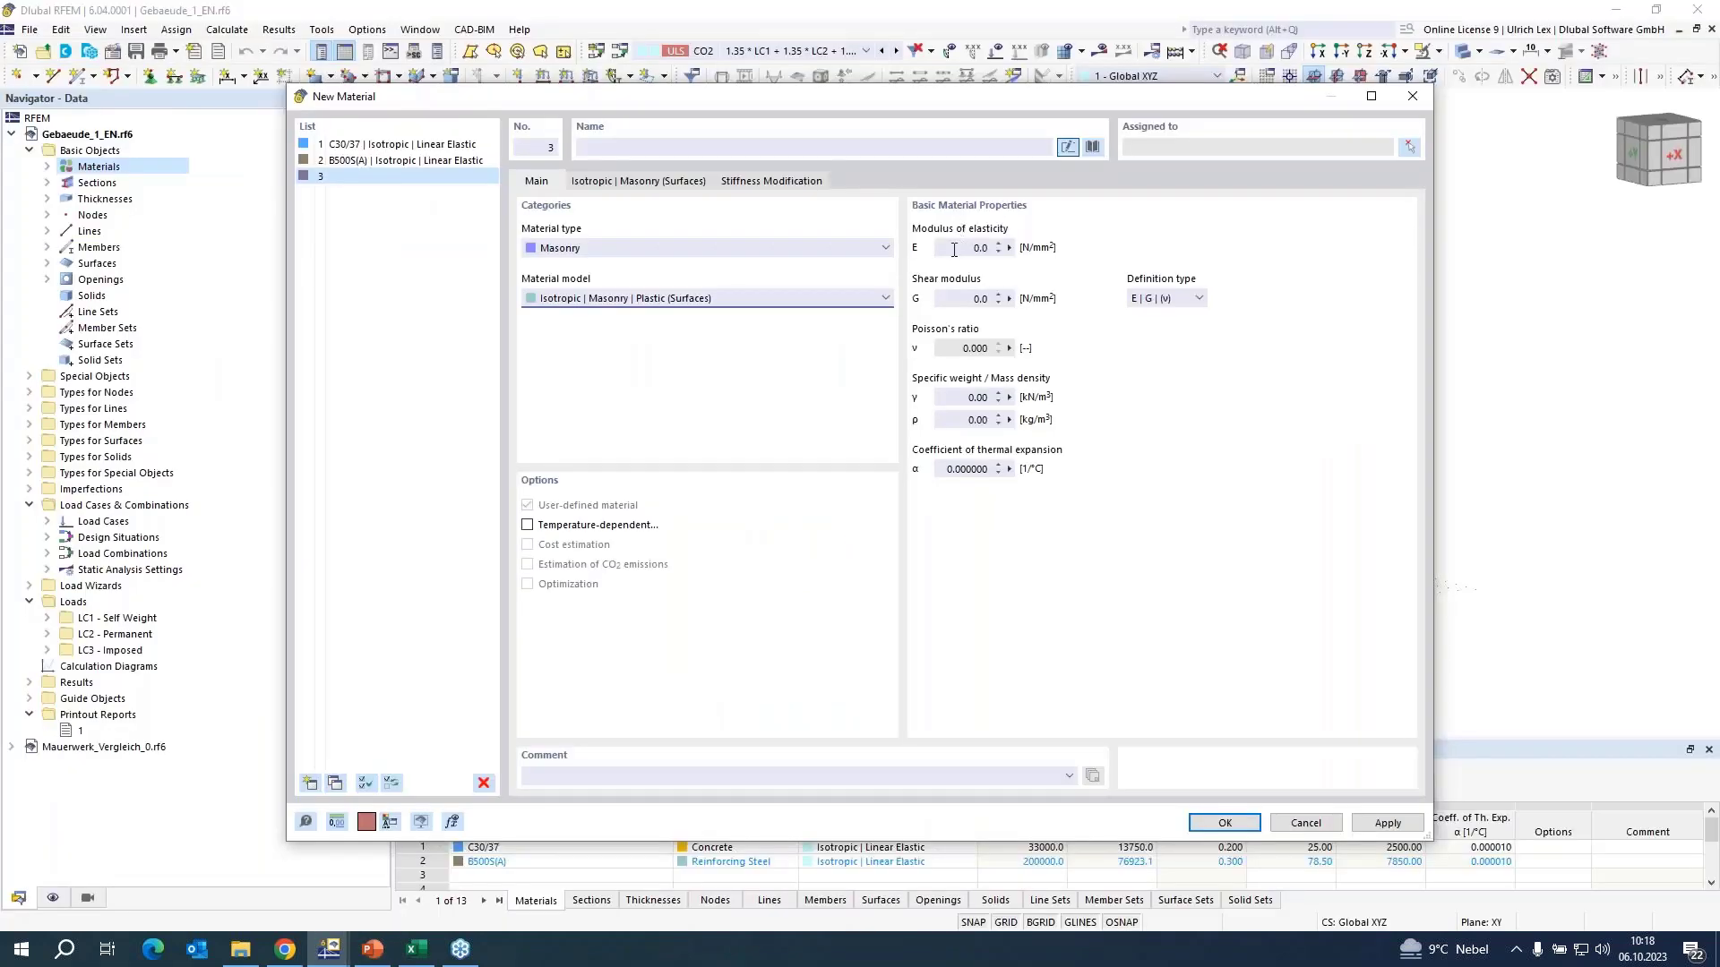
pyautogui.click(954, 250)
pyautogui.write('2607')
# - Look up the shear modulus on the PowerPoint slide, then set G to 1043 N/mm² and the specific weight to 7.04 kN/m³
pyautogui.click(966, 298)
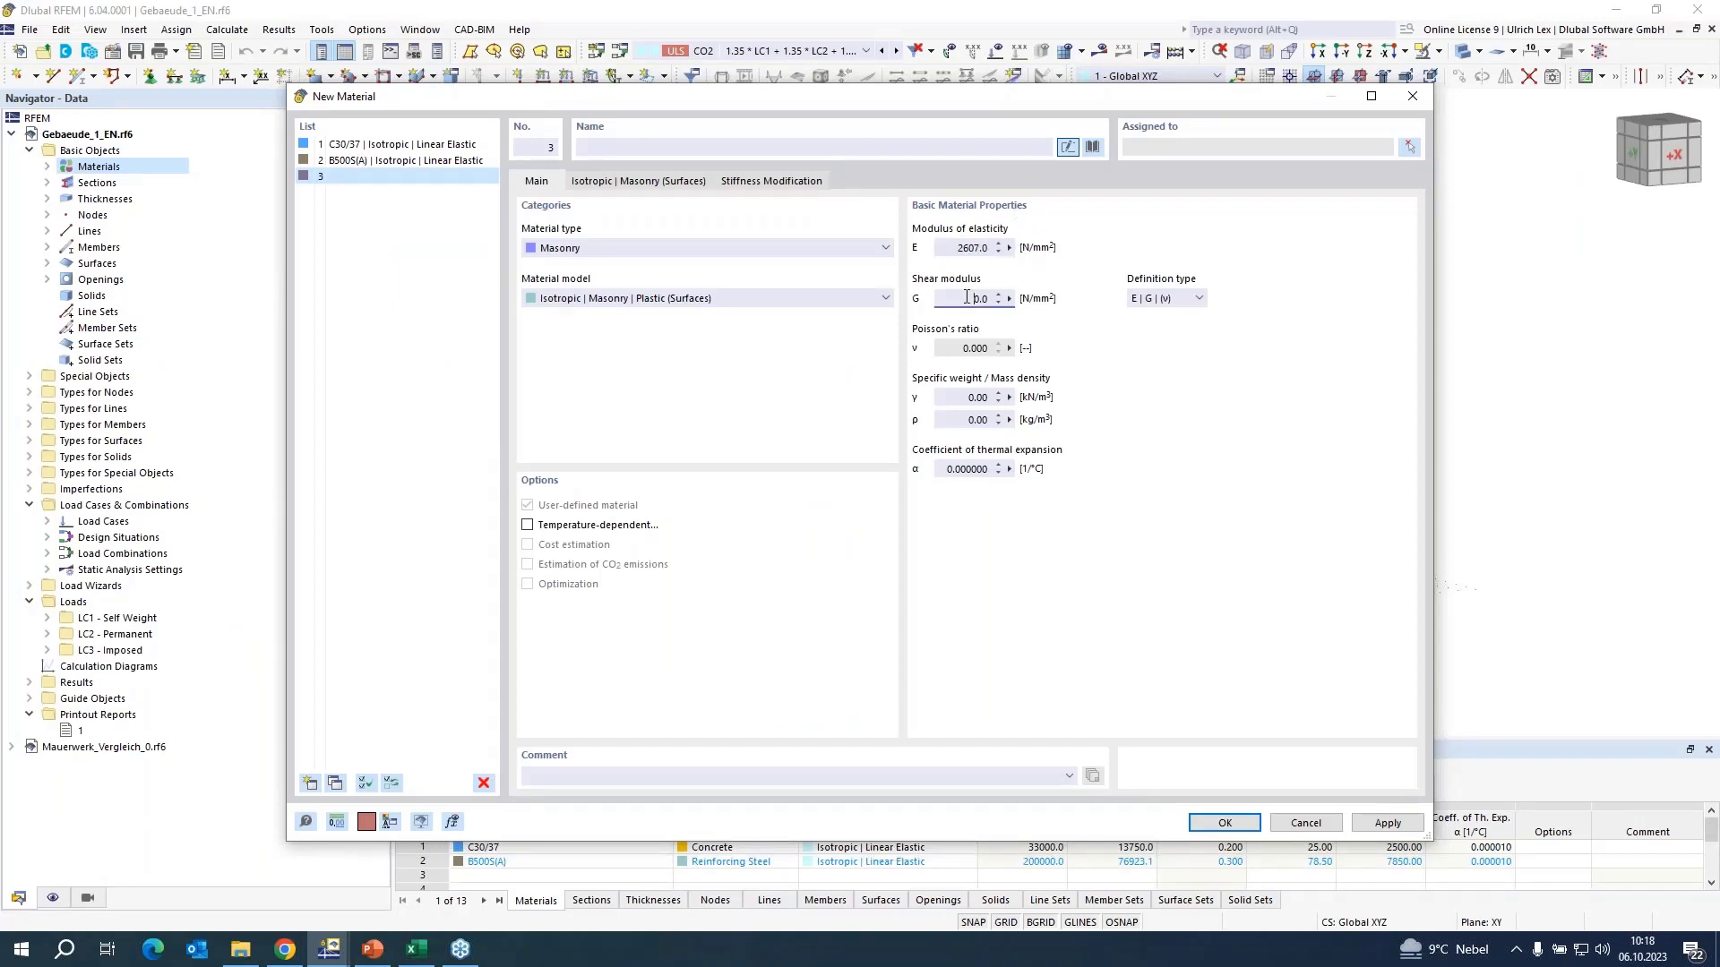
pyautogui.click(382, 955)
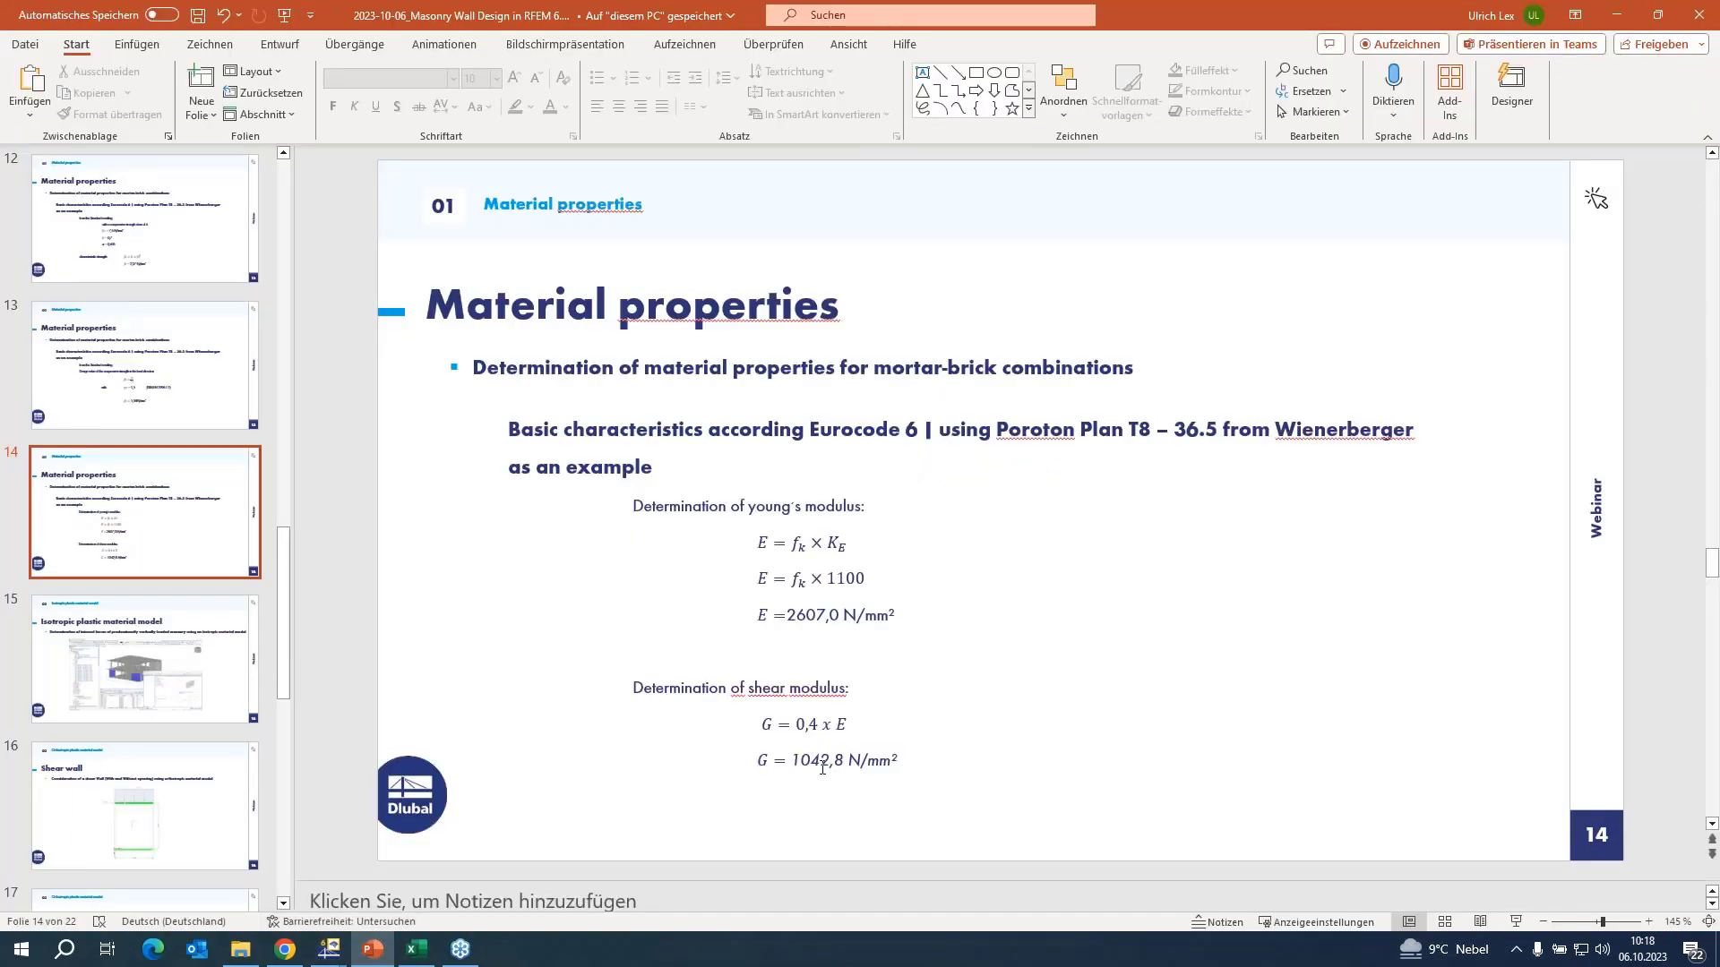
pyautogui.click(1616, 20)
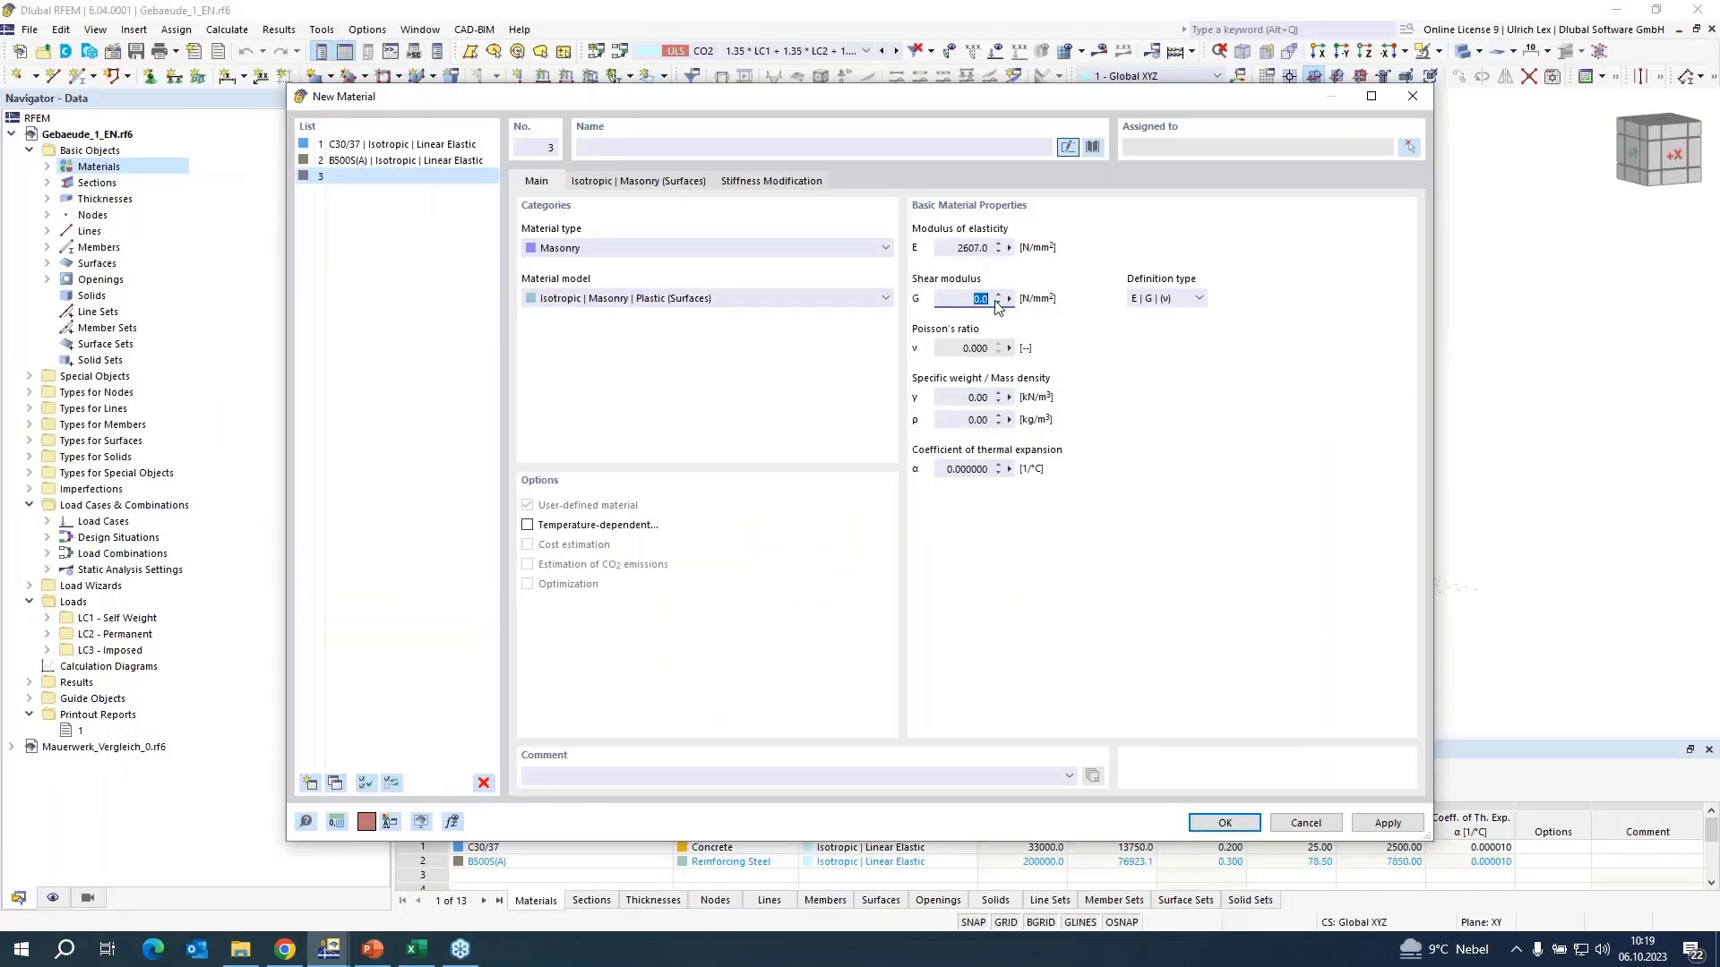
pyautogui.write('1043')
pyautogui.doubleClick(972, 398)
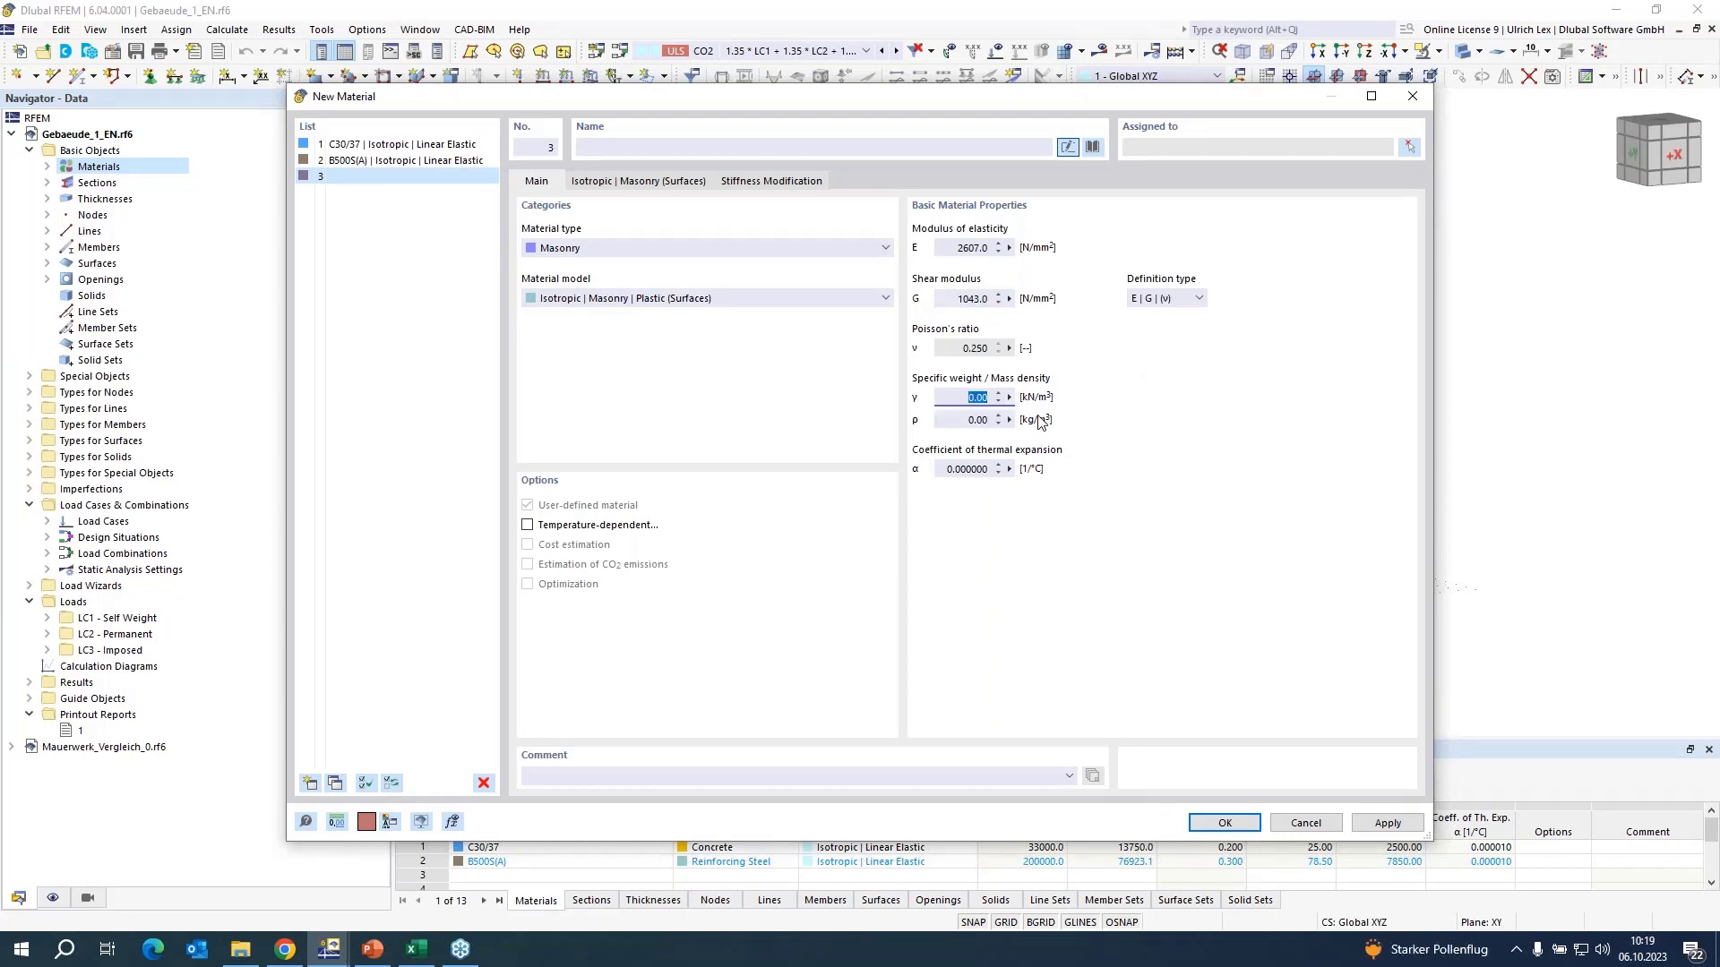
pyautogui.write('1')
# - Set the masonry's limit tension stresses in x and y to 0.02 N/mm², accept the material and save the model
pyautogui.click(663, 182)
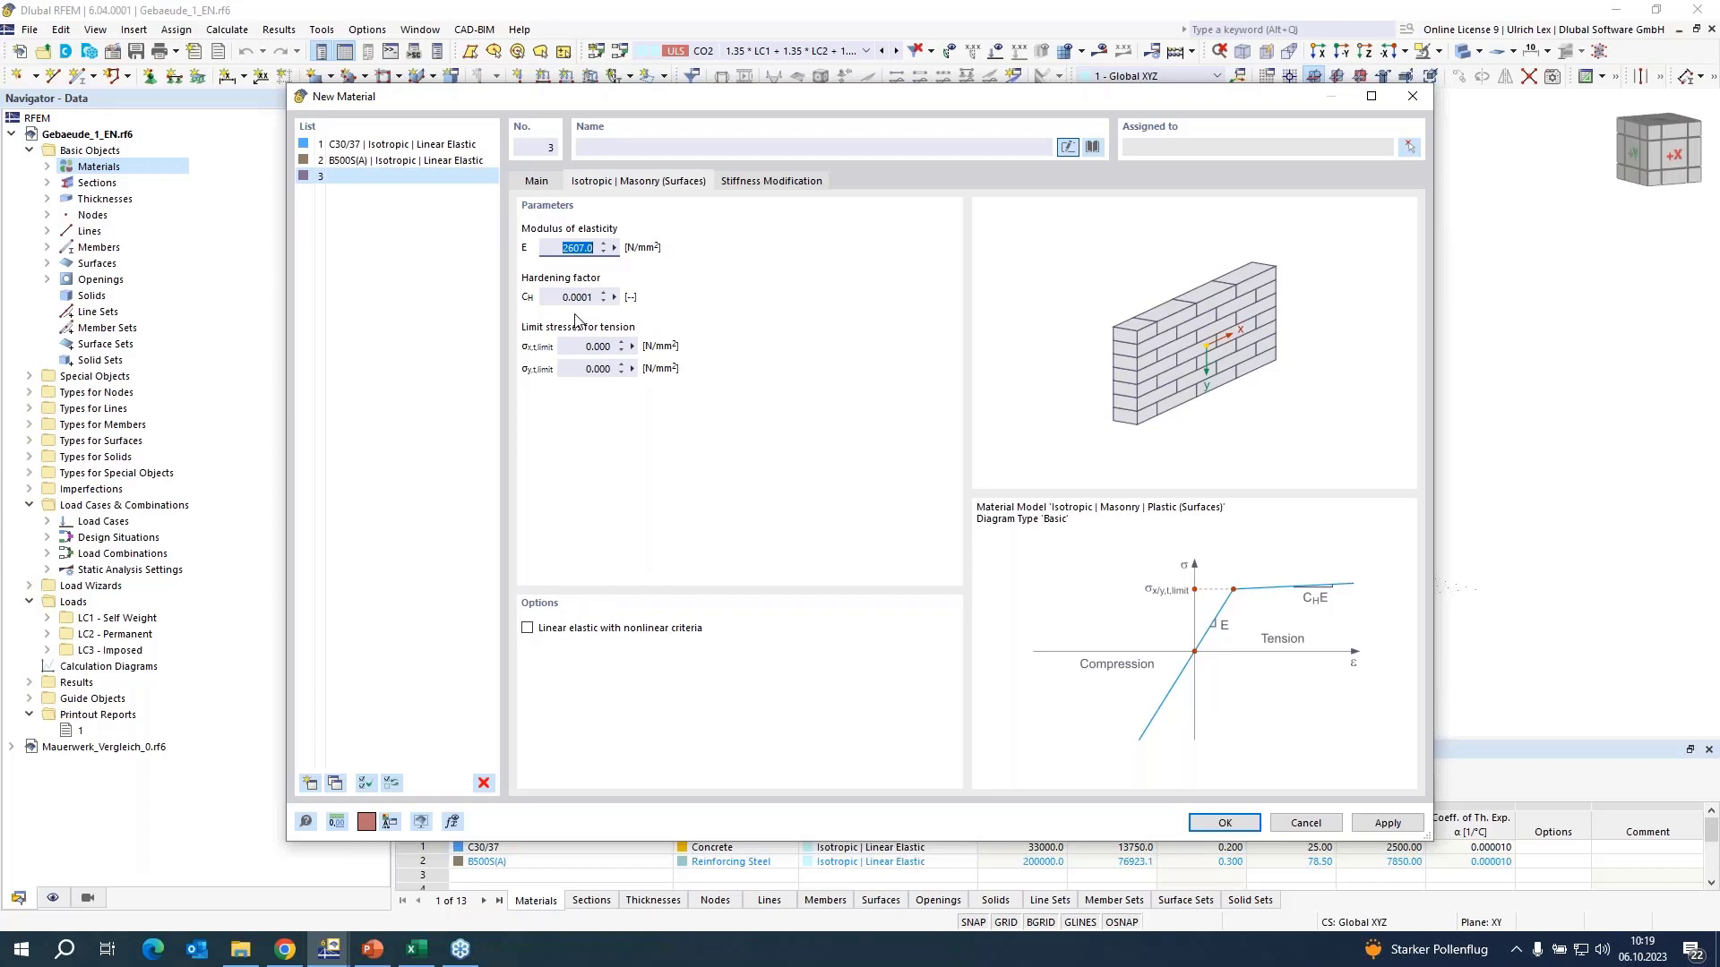
pyautogui.click(593, 346)
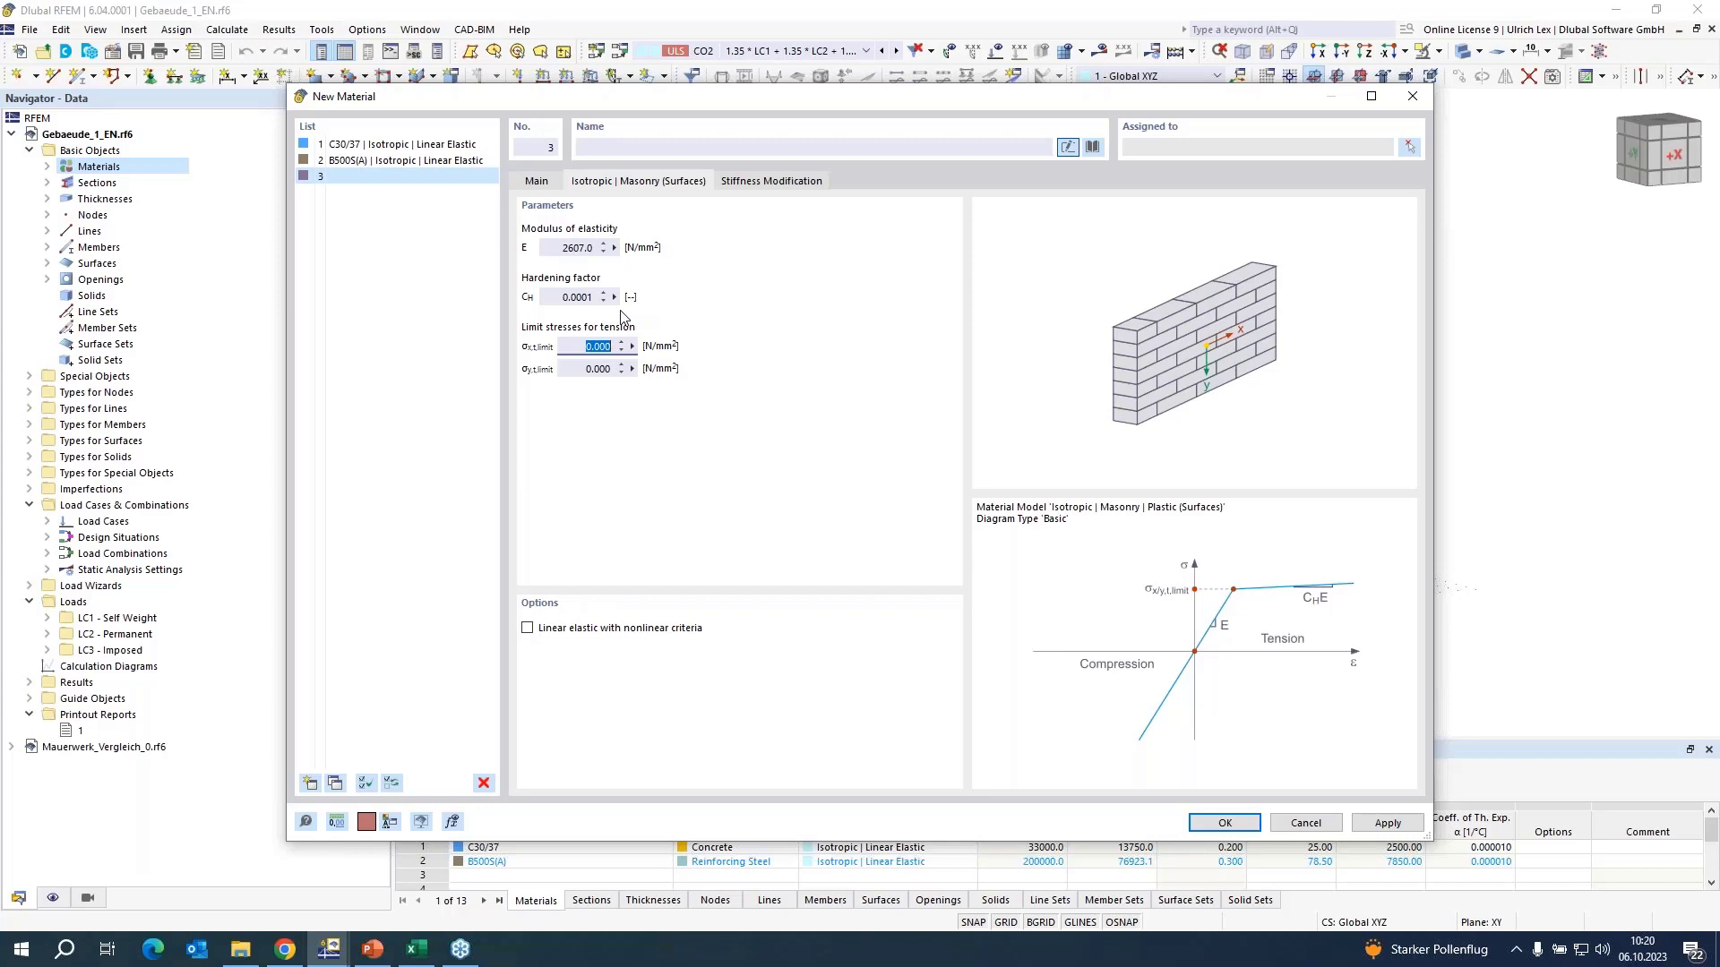
pyautogui.write('0,02')
pyautogui.click(589, 369)
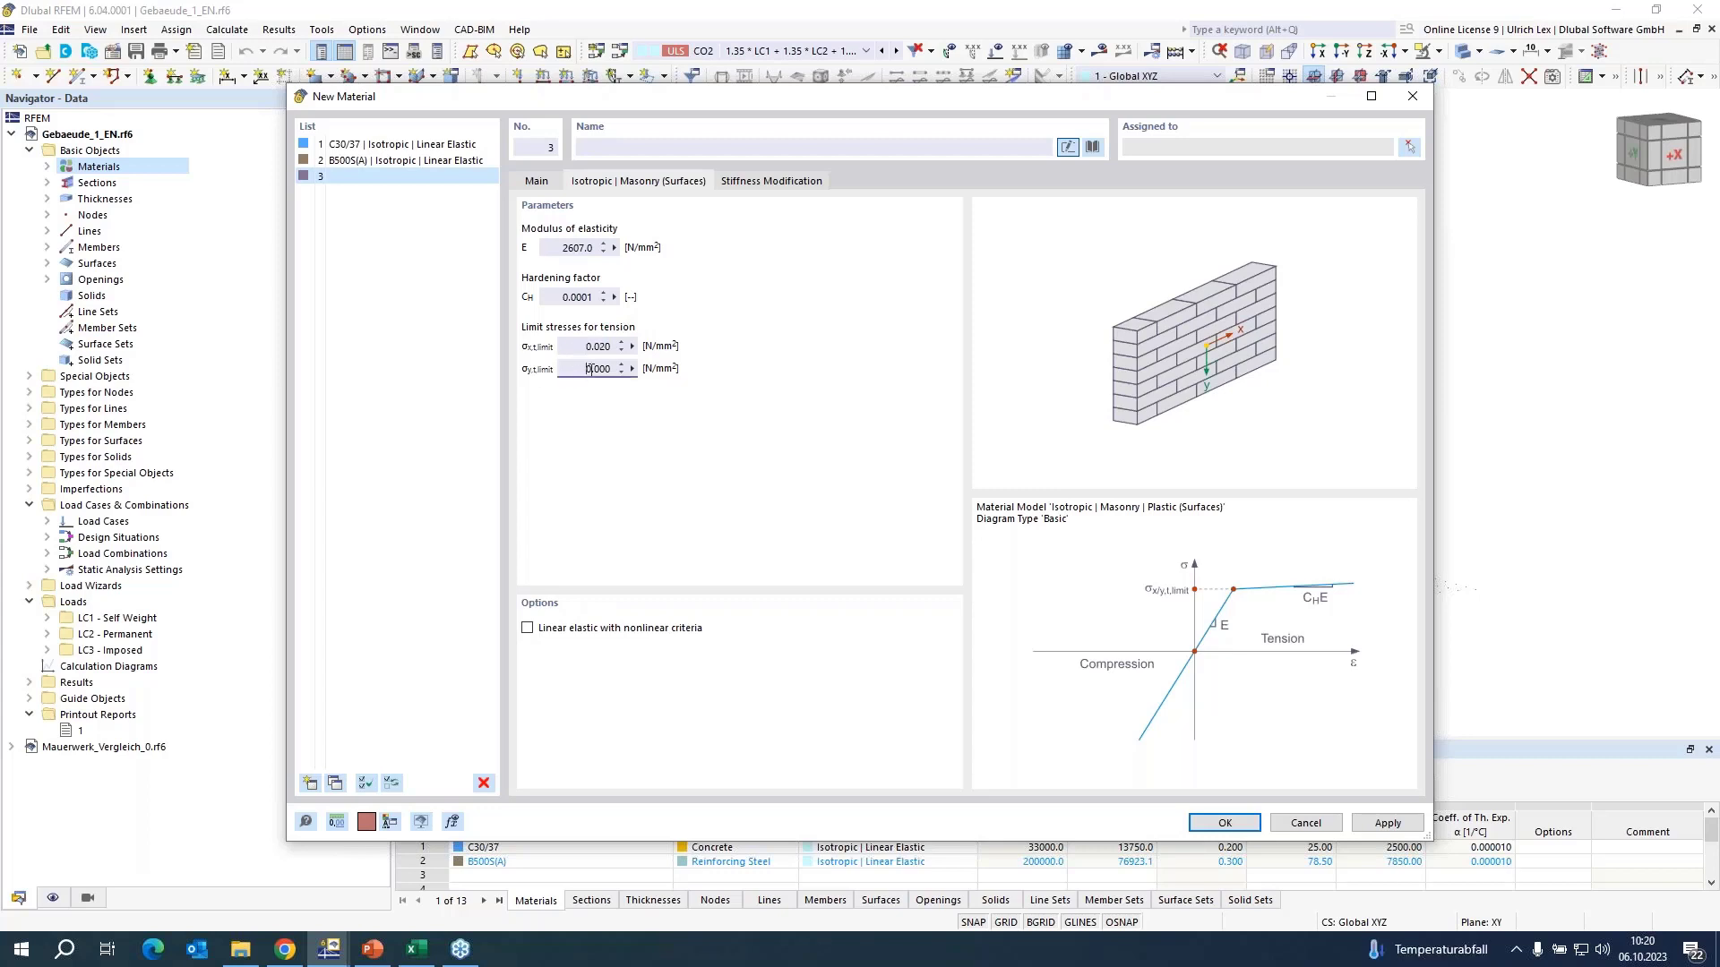
pyautogui.moveTo(589, 368); pyautogui.dragTo(615, 369)
pyautogui.write('0,02')
pyautogui.click(1225, 823)
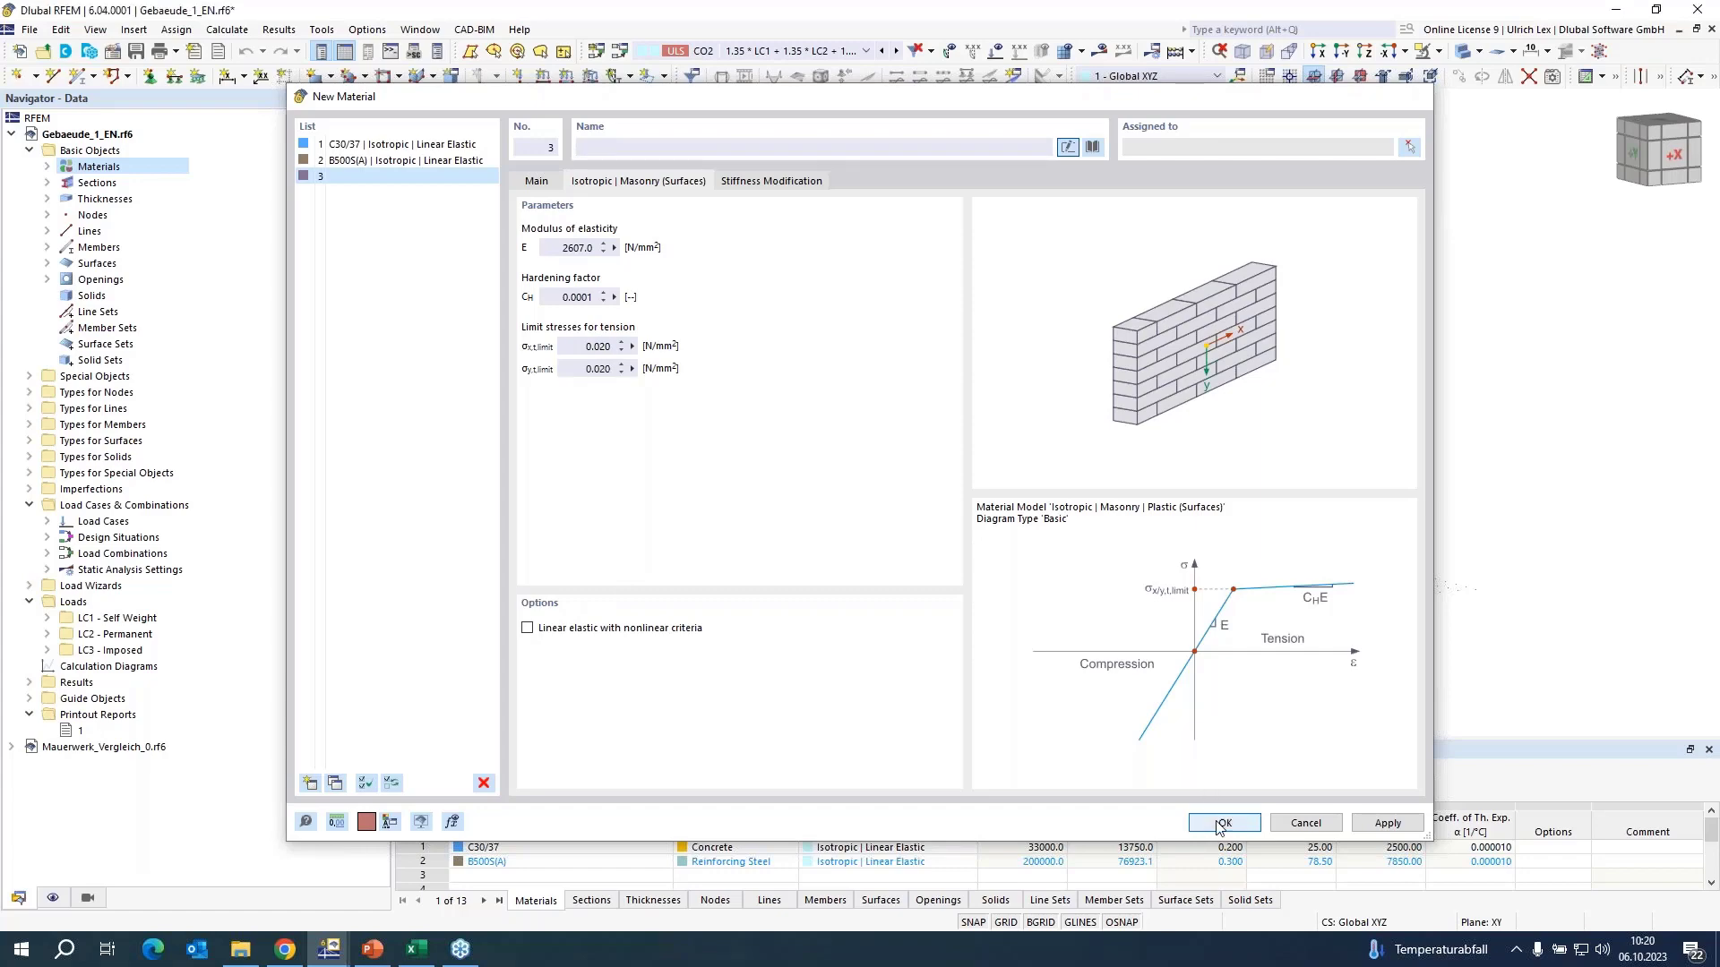
pyautogui.hotkey('ctrl', 's')
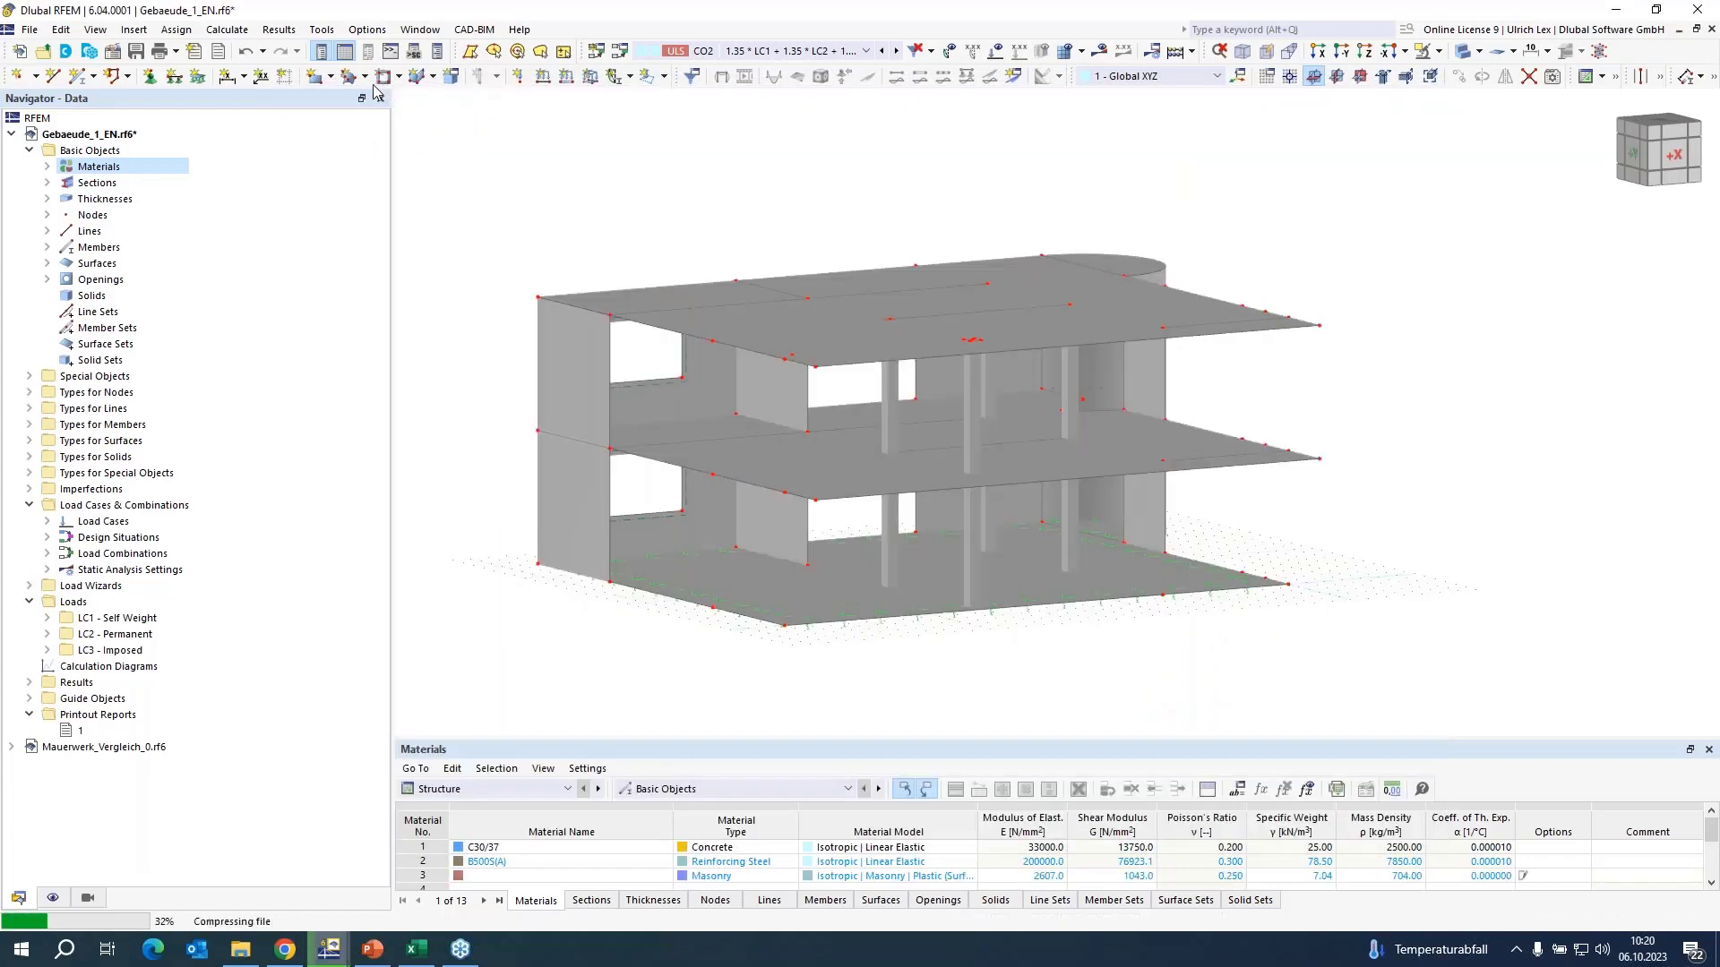
# - Start a rectangular surface with a new uniform thickness, assign it the masonry material no. 3 and review that material's properties
pyautogui.click(318, 80)
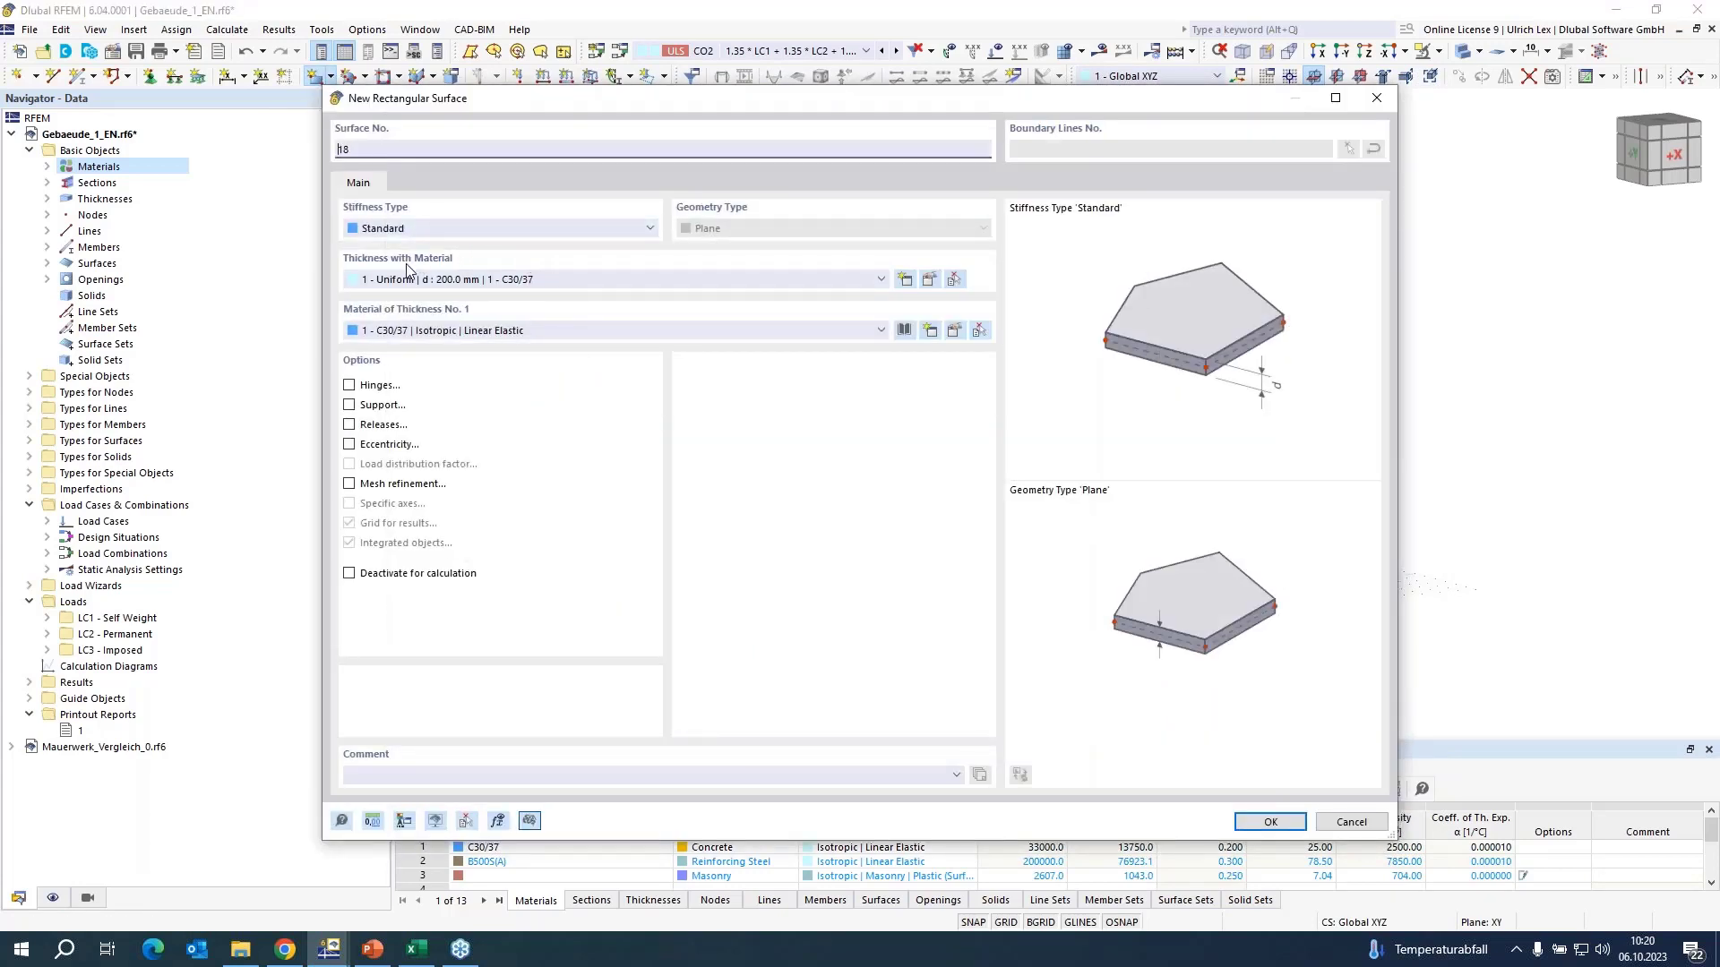
pyautogui.click(930, 281)
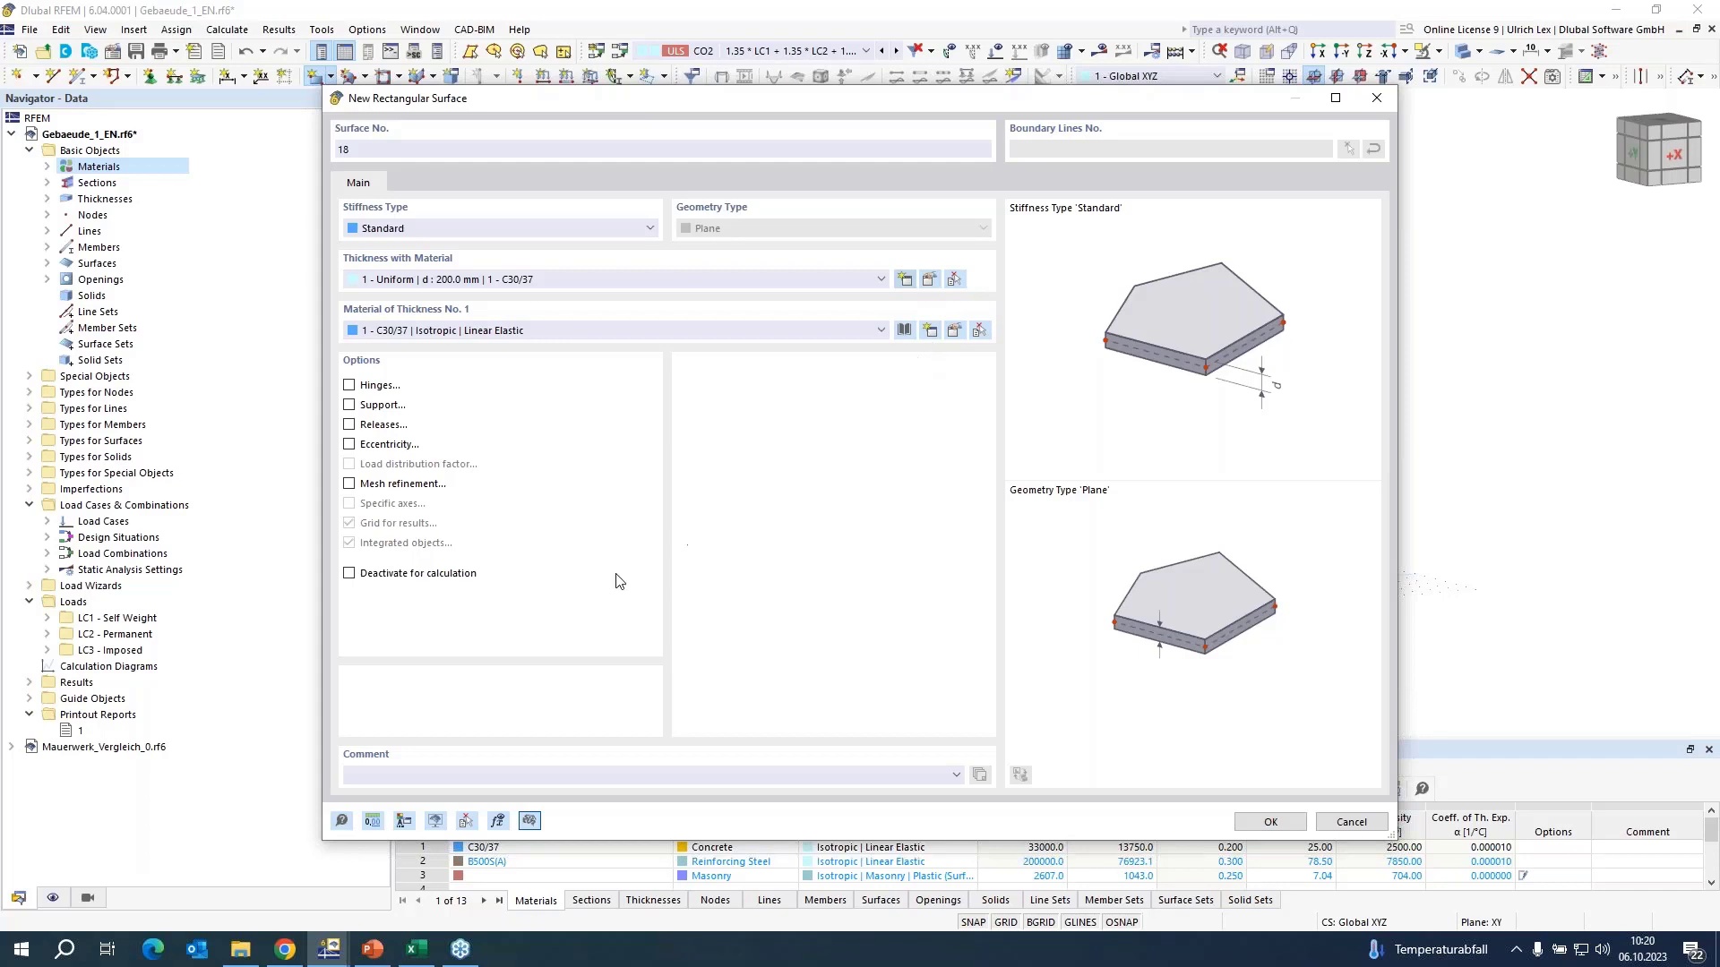
pyautogui.click(759, 263)
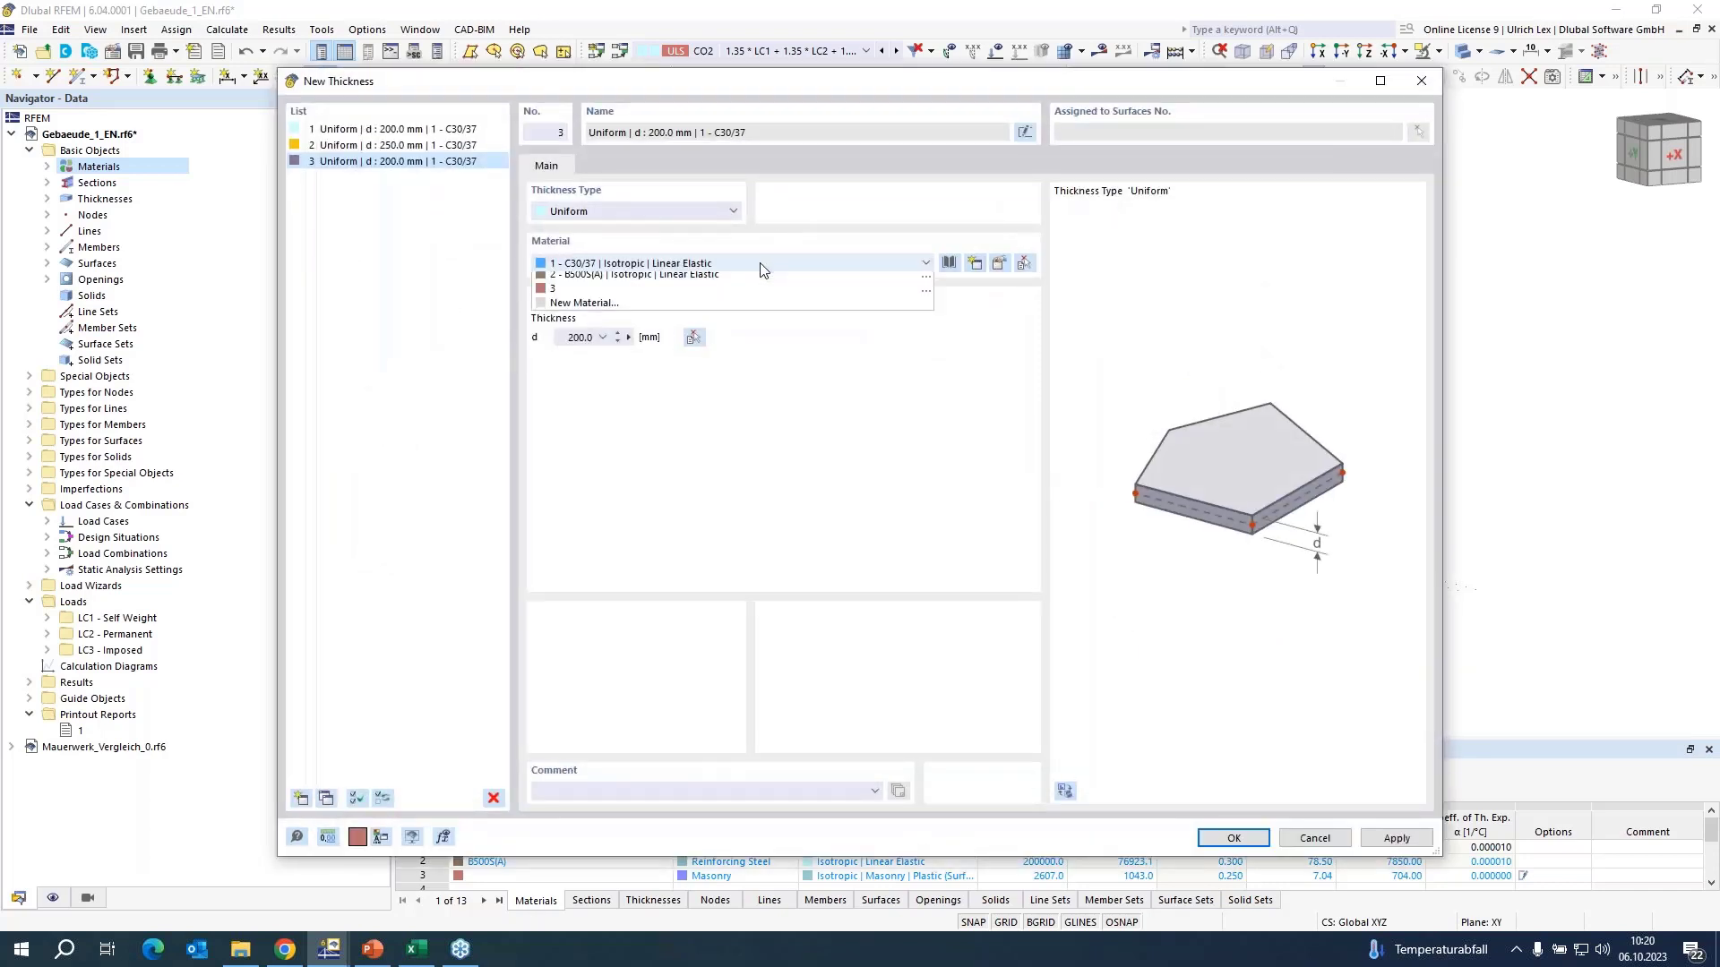
pyautogui.click(640, 309)
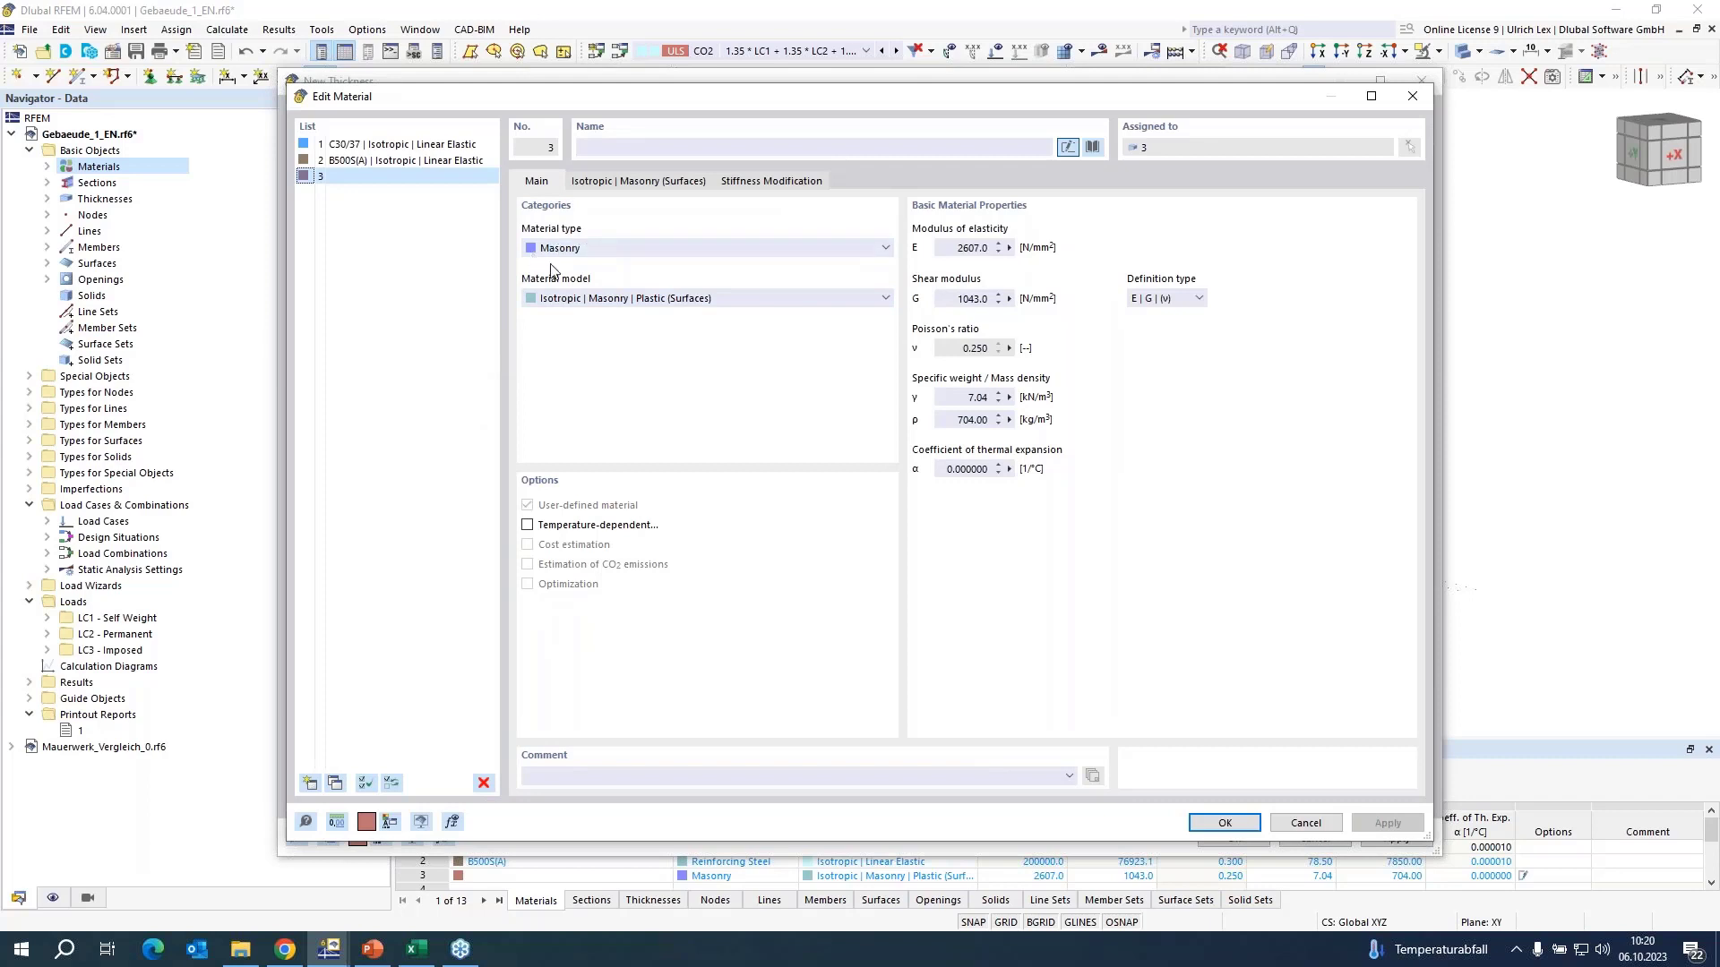
pyautogui.click(639, 182)
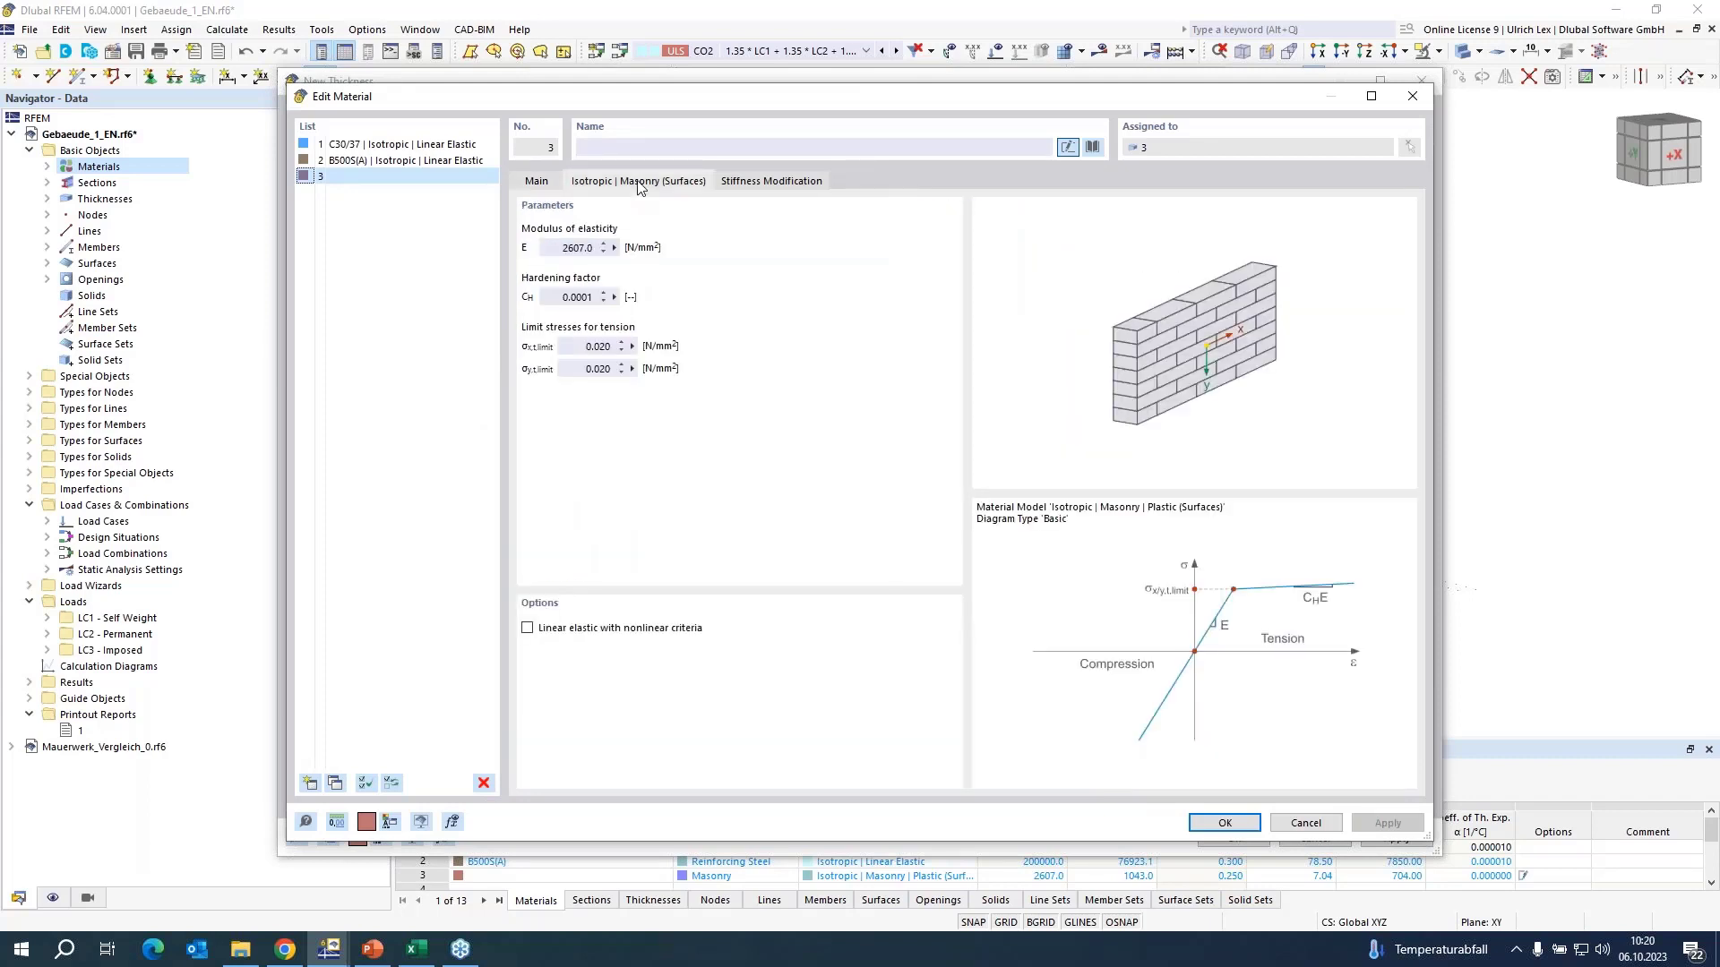
pyautogui.click(542, 183)
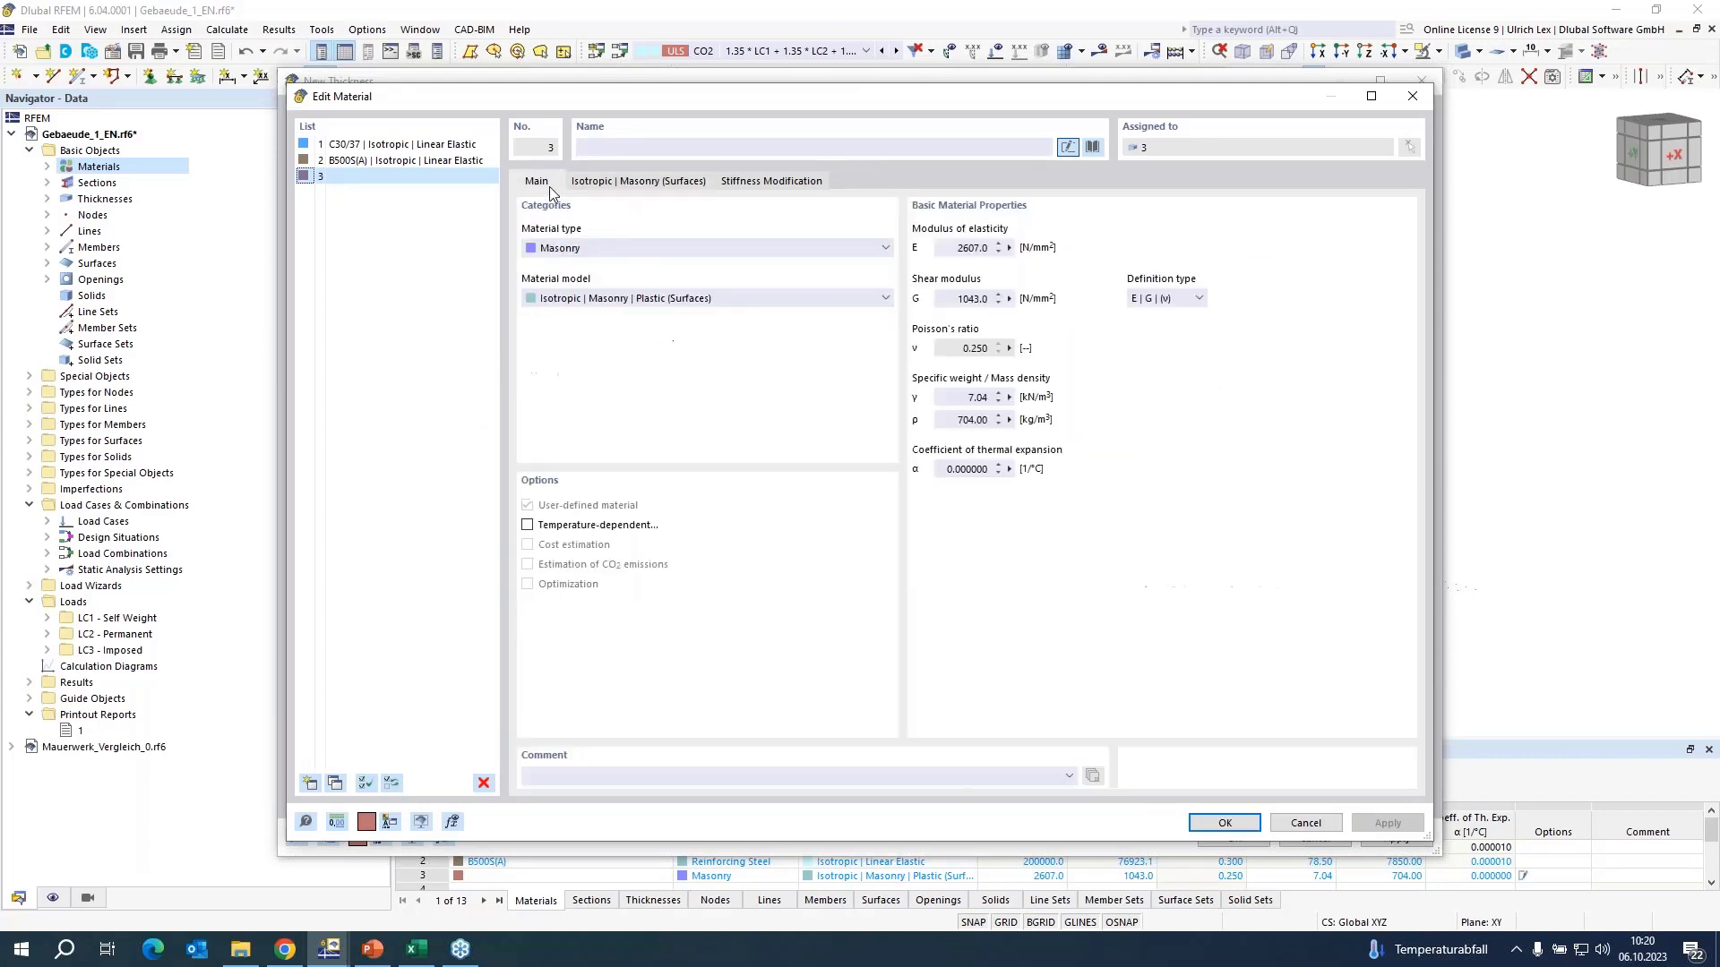
pyautogui.click(1223, 823)
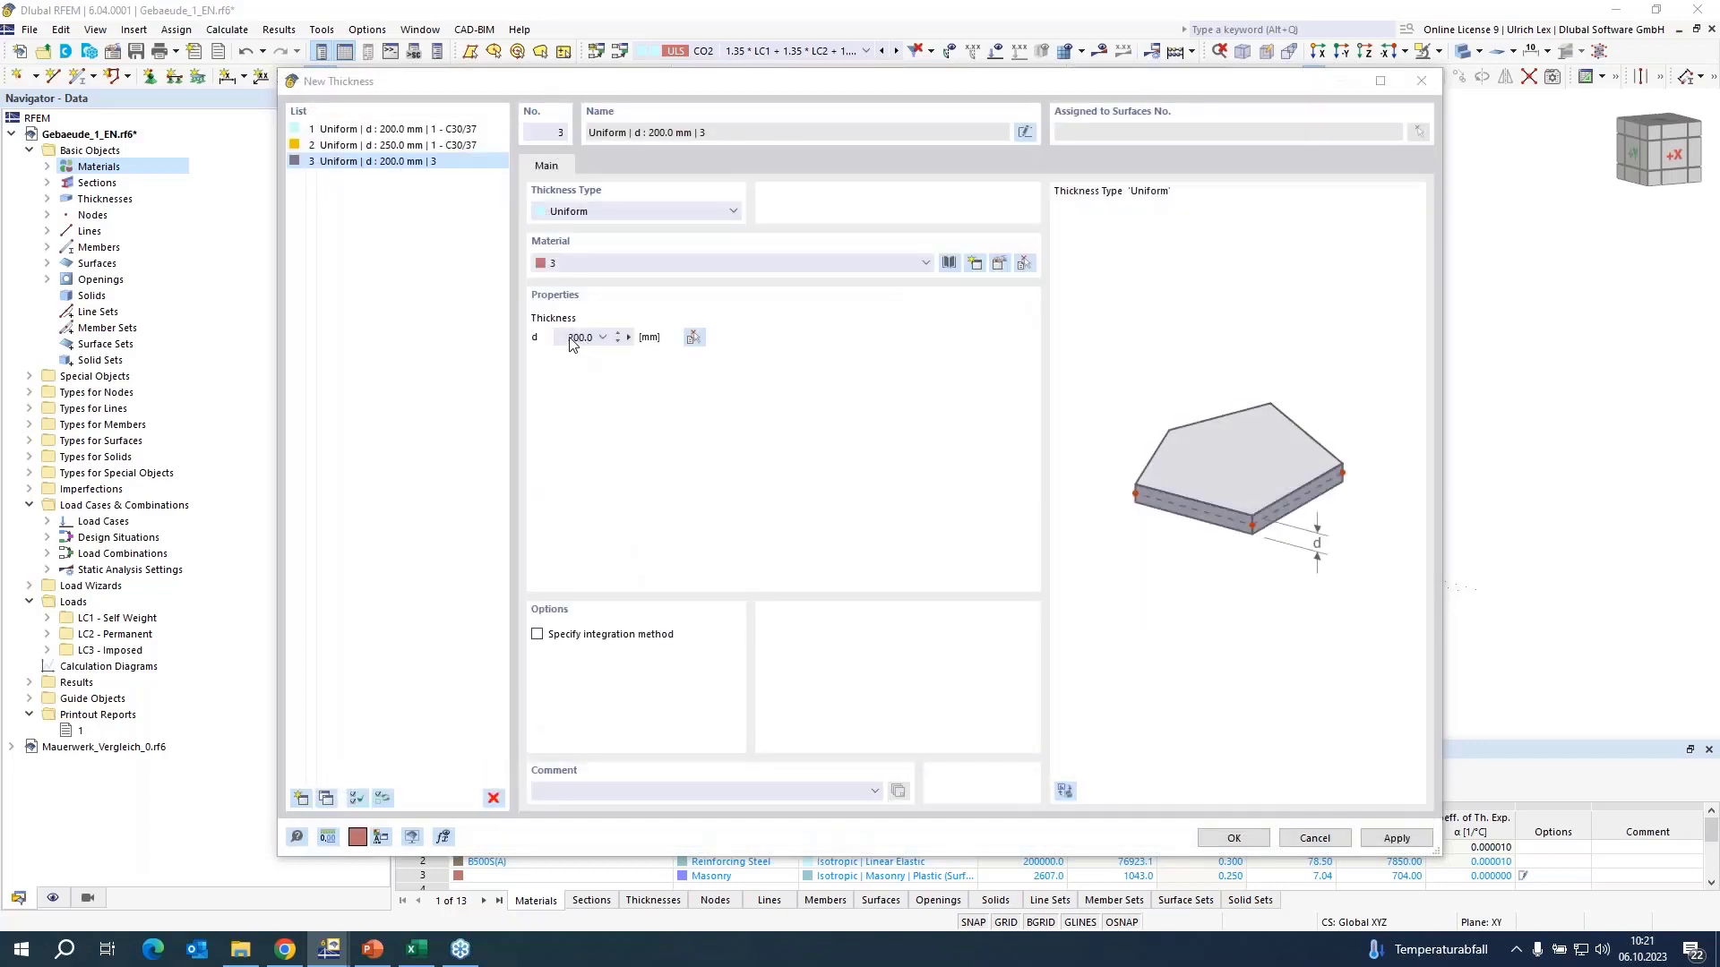
# - Set the new masonry thickness to 365 mm and accept it for the rectangular surface
pyautogui.moveTo(566, 337); pyautogui.dragTo(591, 337)
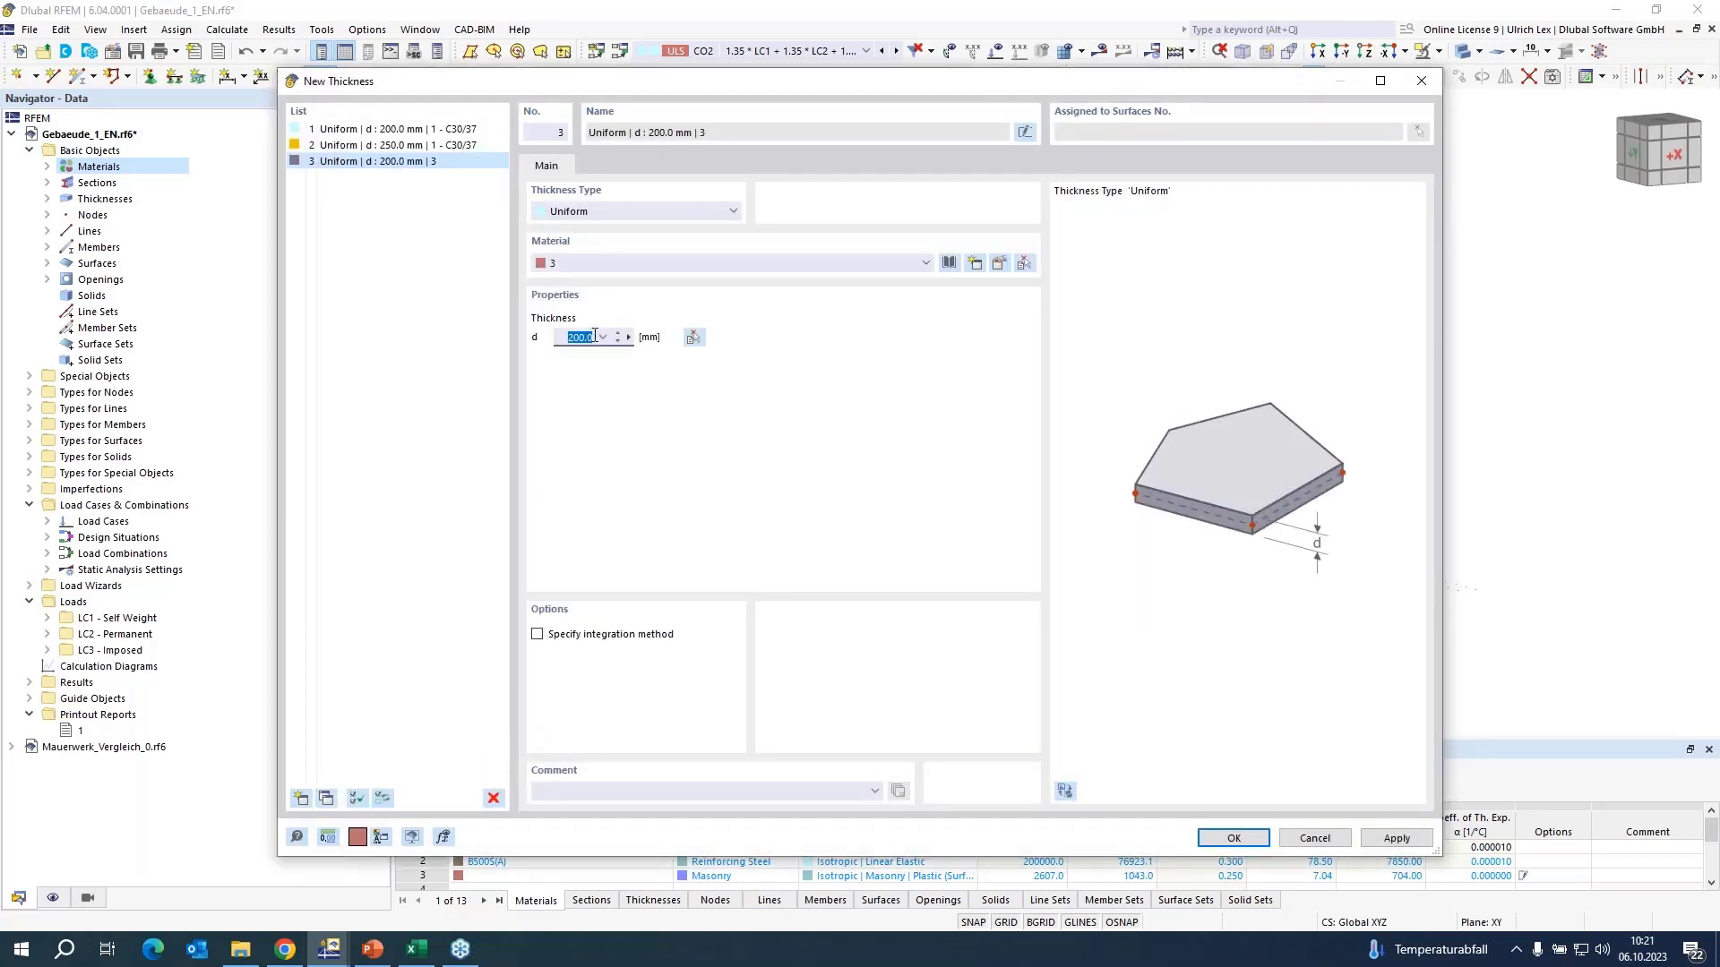
pyautogui.write('30')
pyautogui.click(1215, 844)
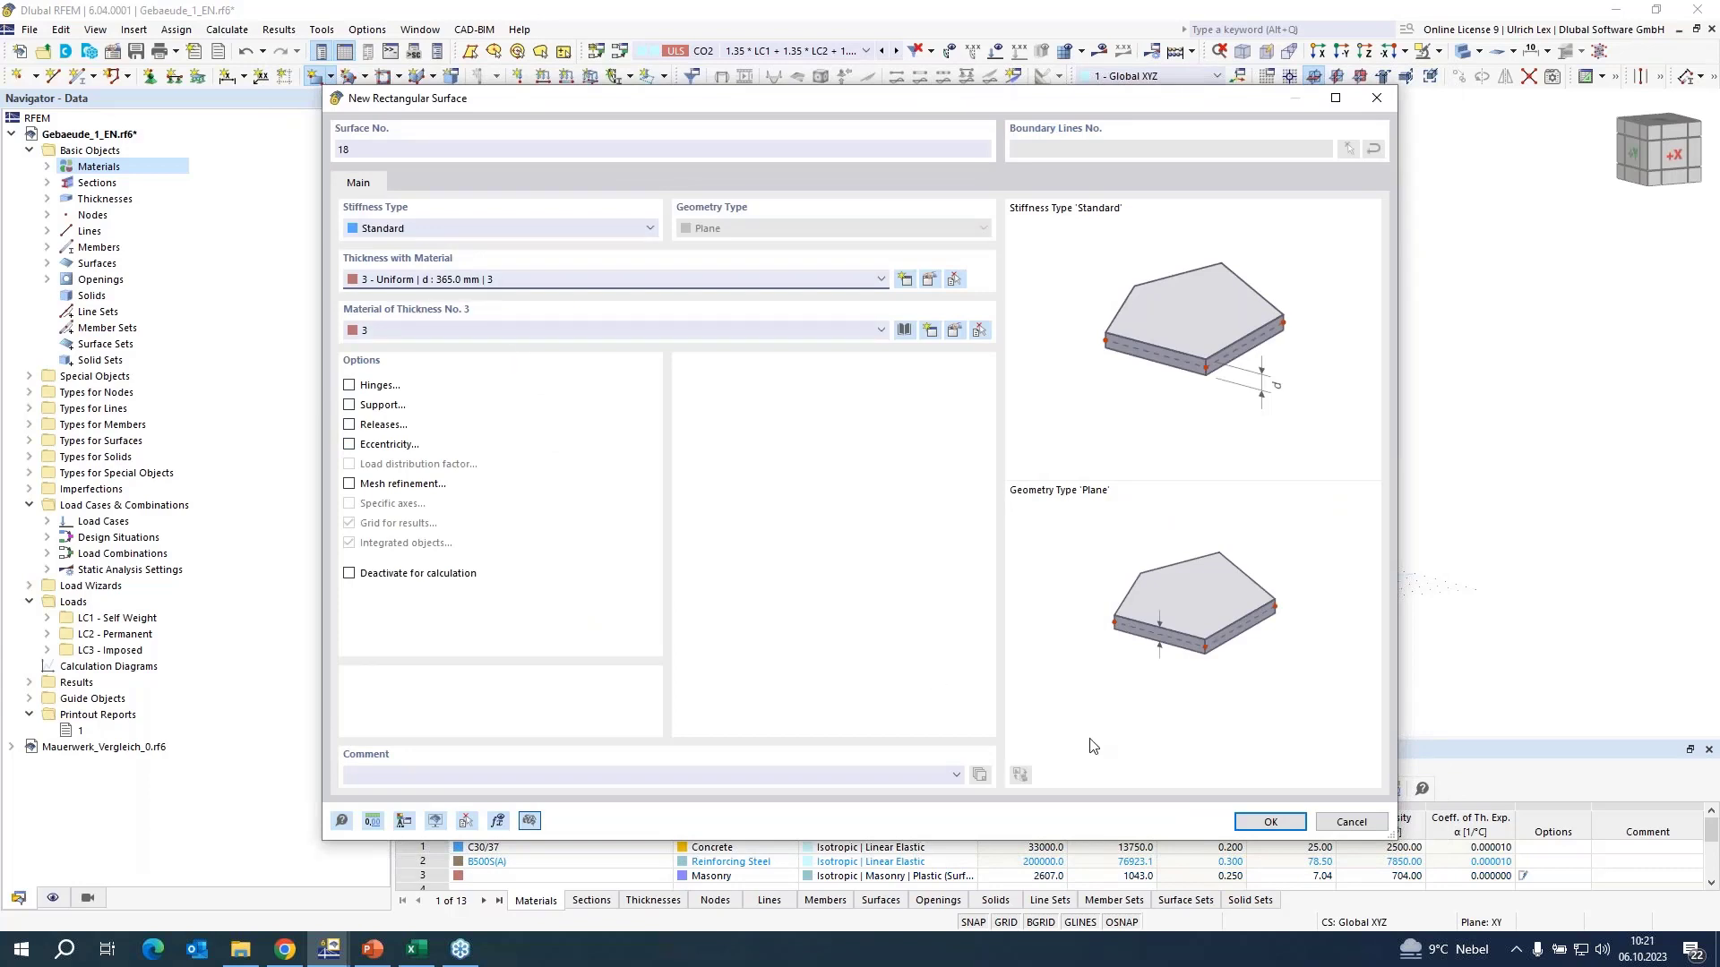
# - Draw rectangular masonry walls on the lower and upper storeys, from the node at X 3.5 m, Y 0 to the adjacent slab corner
pyautogui.click(1269, 822)
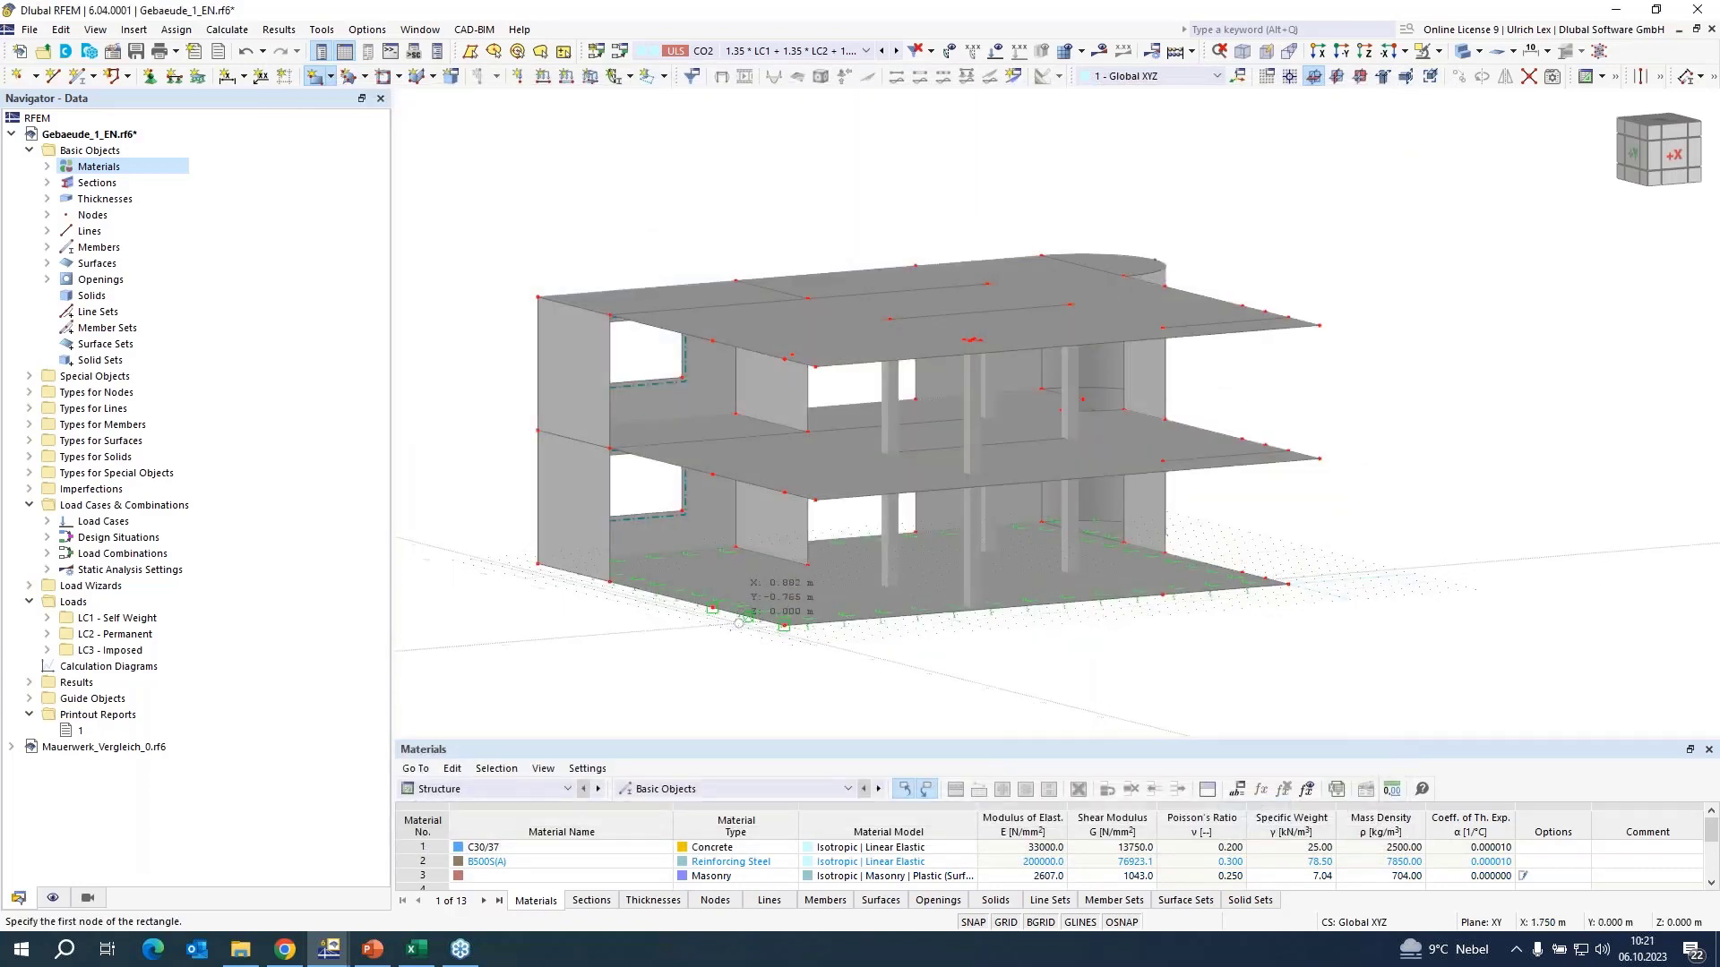
pyautogui.scroll(3, 716, 611)
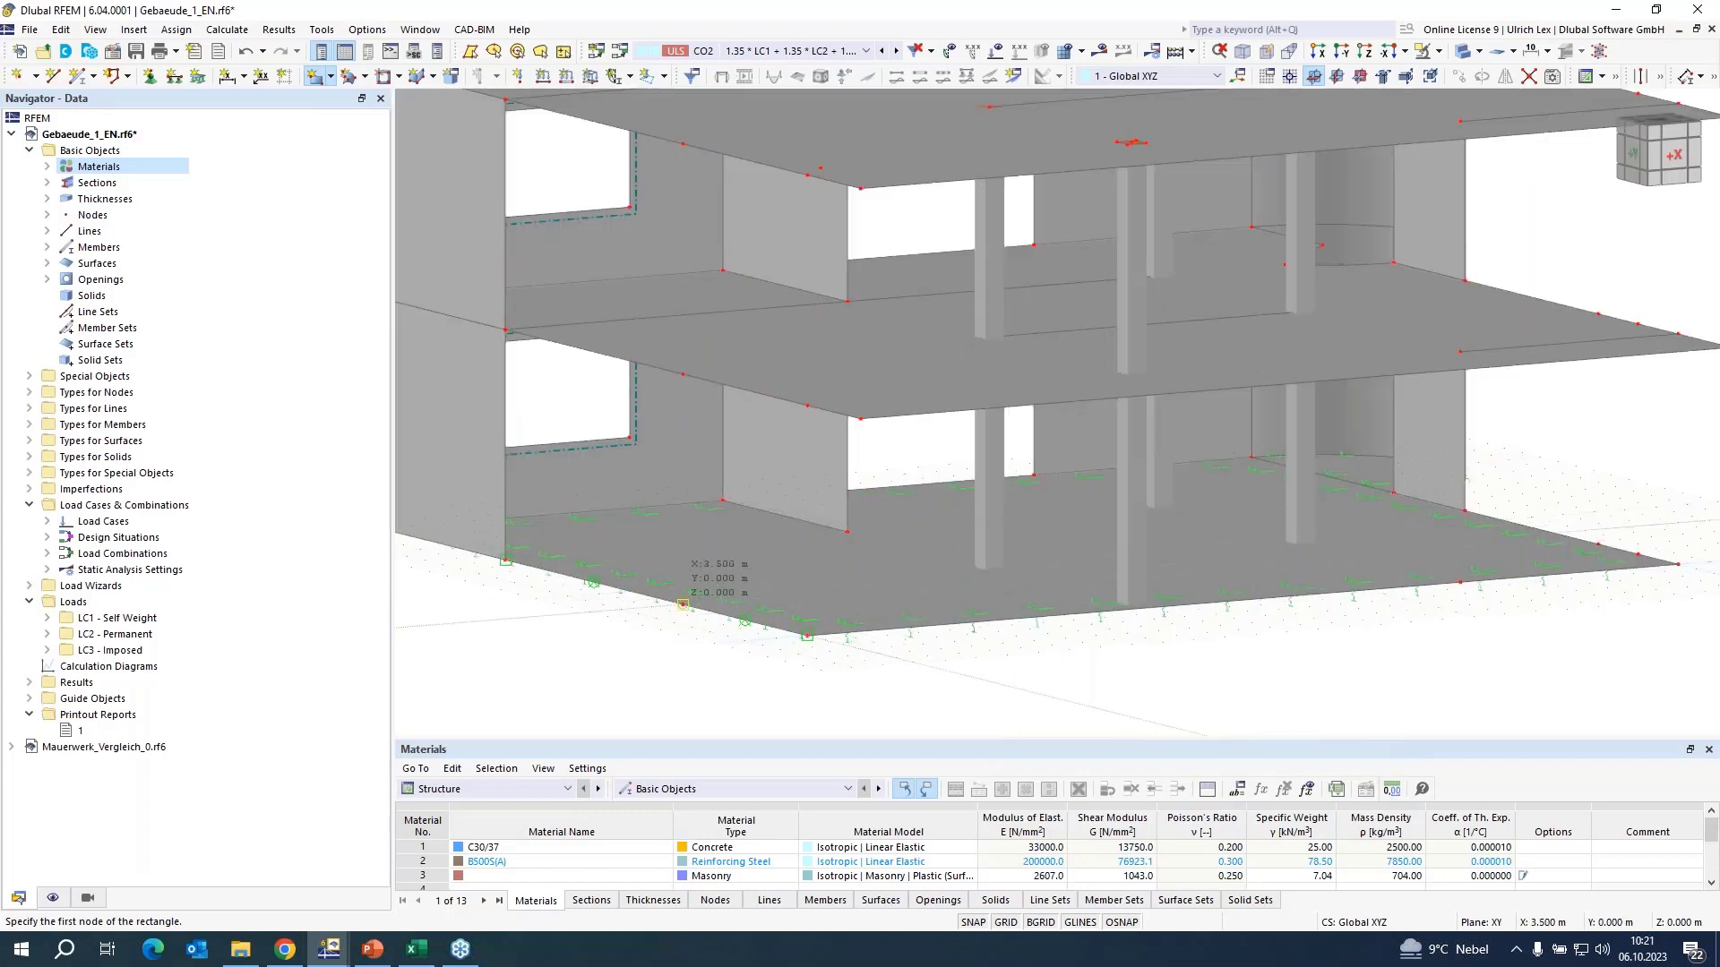
pyautogui.click(683, 604)
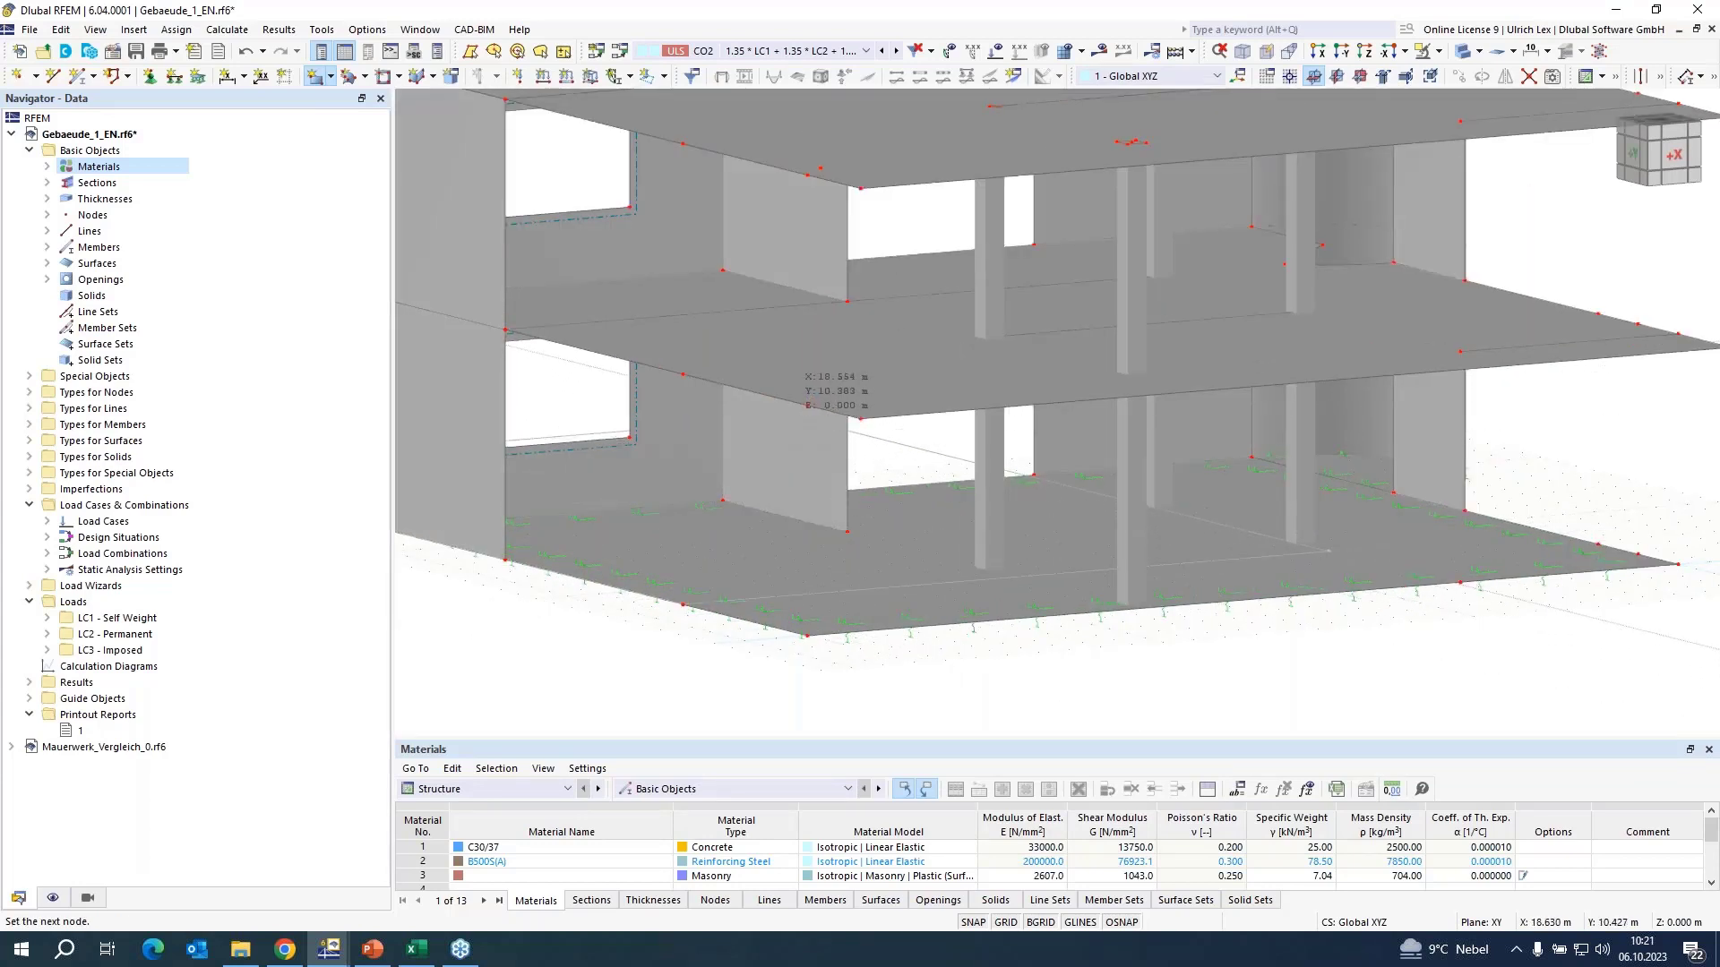
pyautogui.click(807, 404)
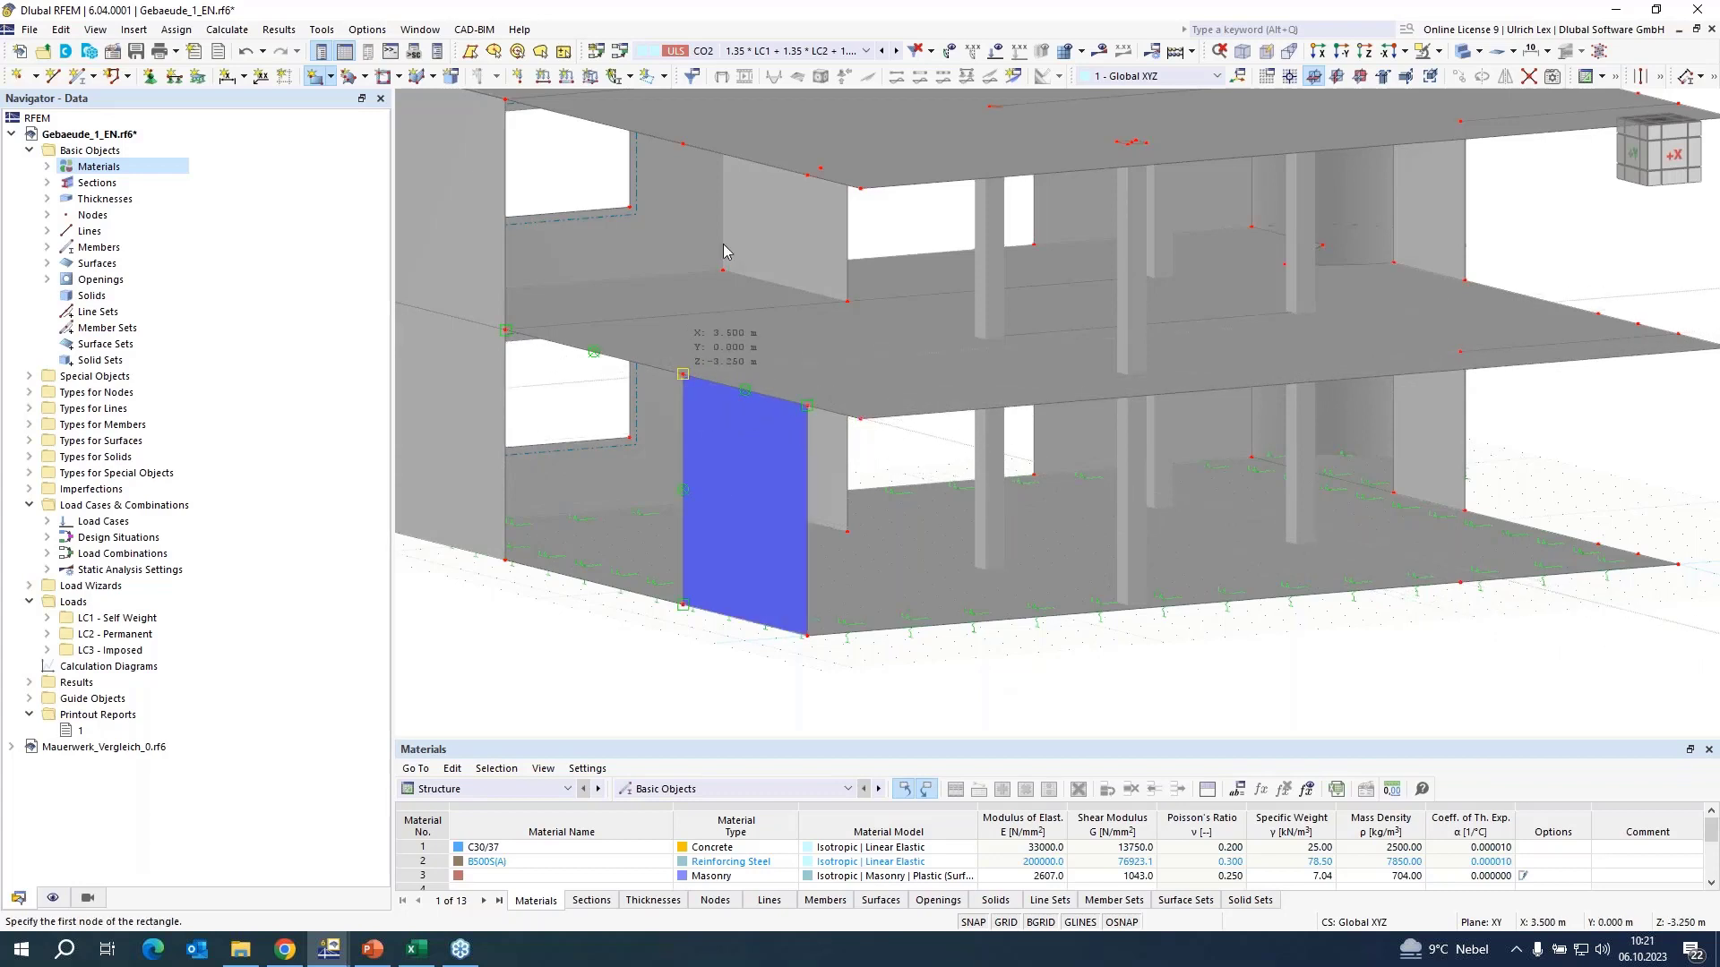
pyautogui.click(683, 374)
pyautogui.click(807, 175)
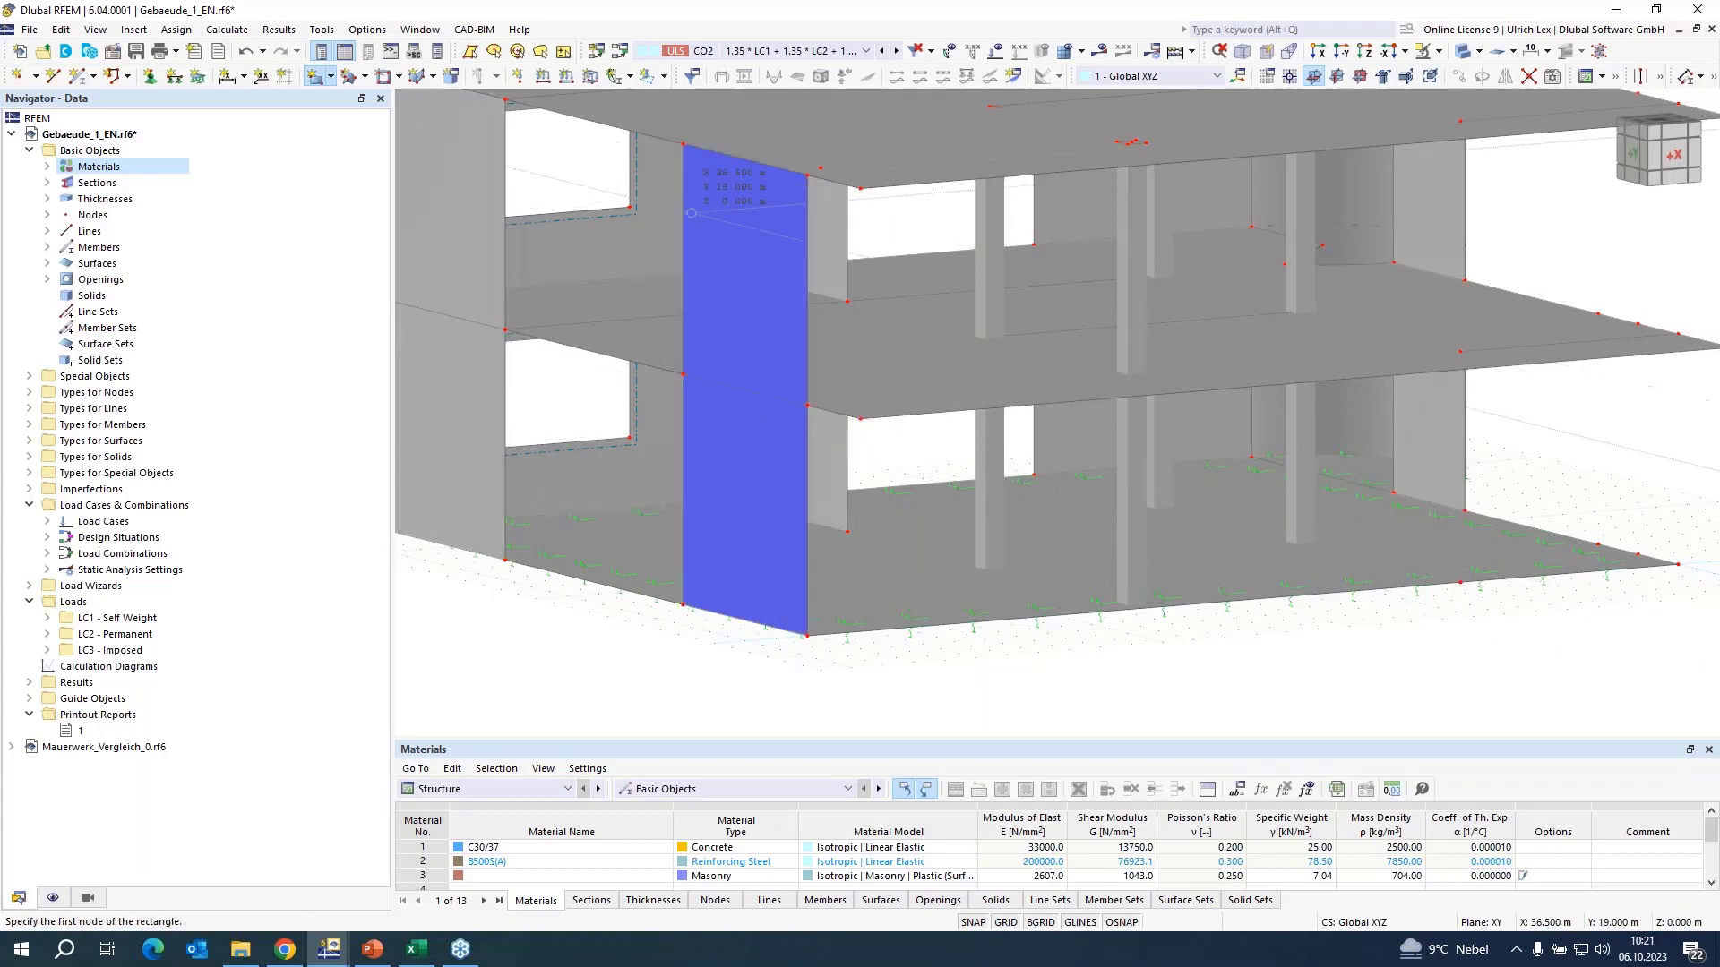
pyautogui.scroll(-3, 1475, 606)
pyautogui.scroll(3, 1475, 607)
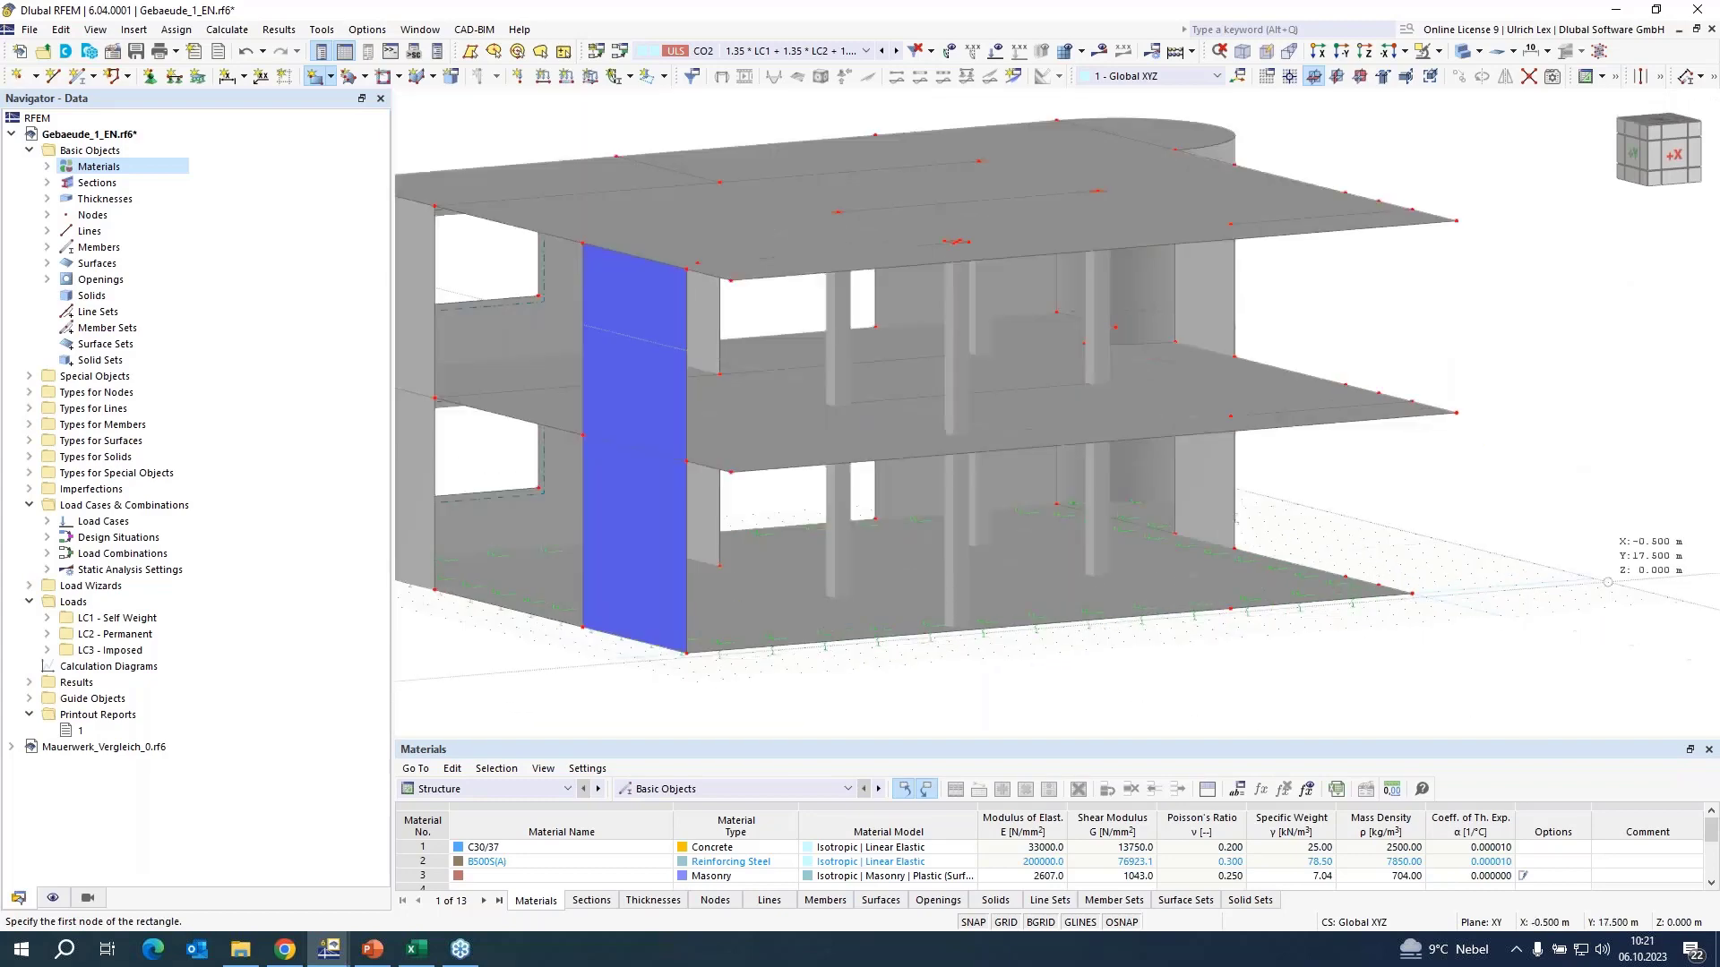
# - Draw rectangular masonry walls on the lower and upper storeys along the open facade, starting from the building corner at X 0, Y 14 m
pyautogui.click(1379, 597)
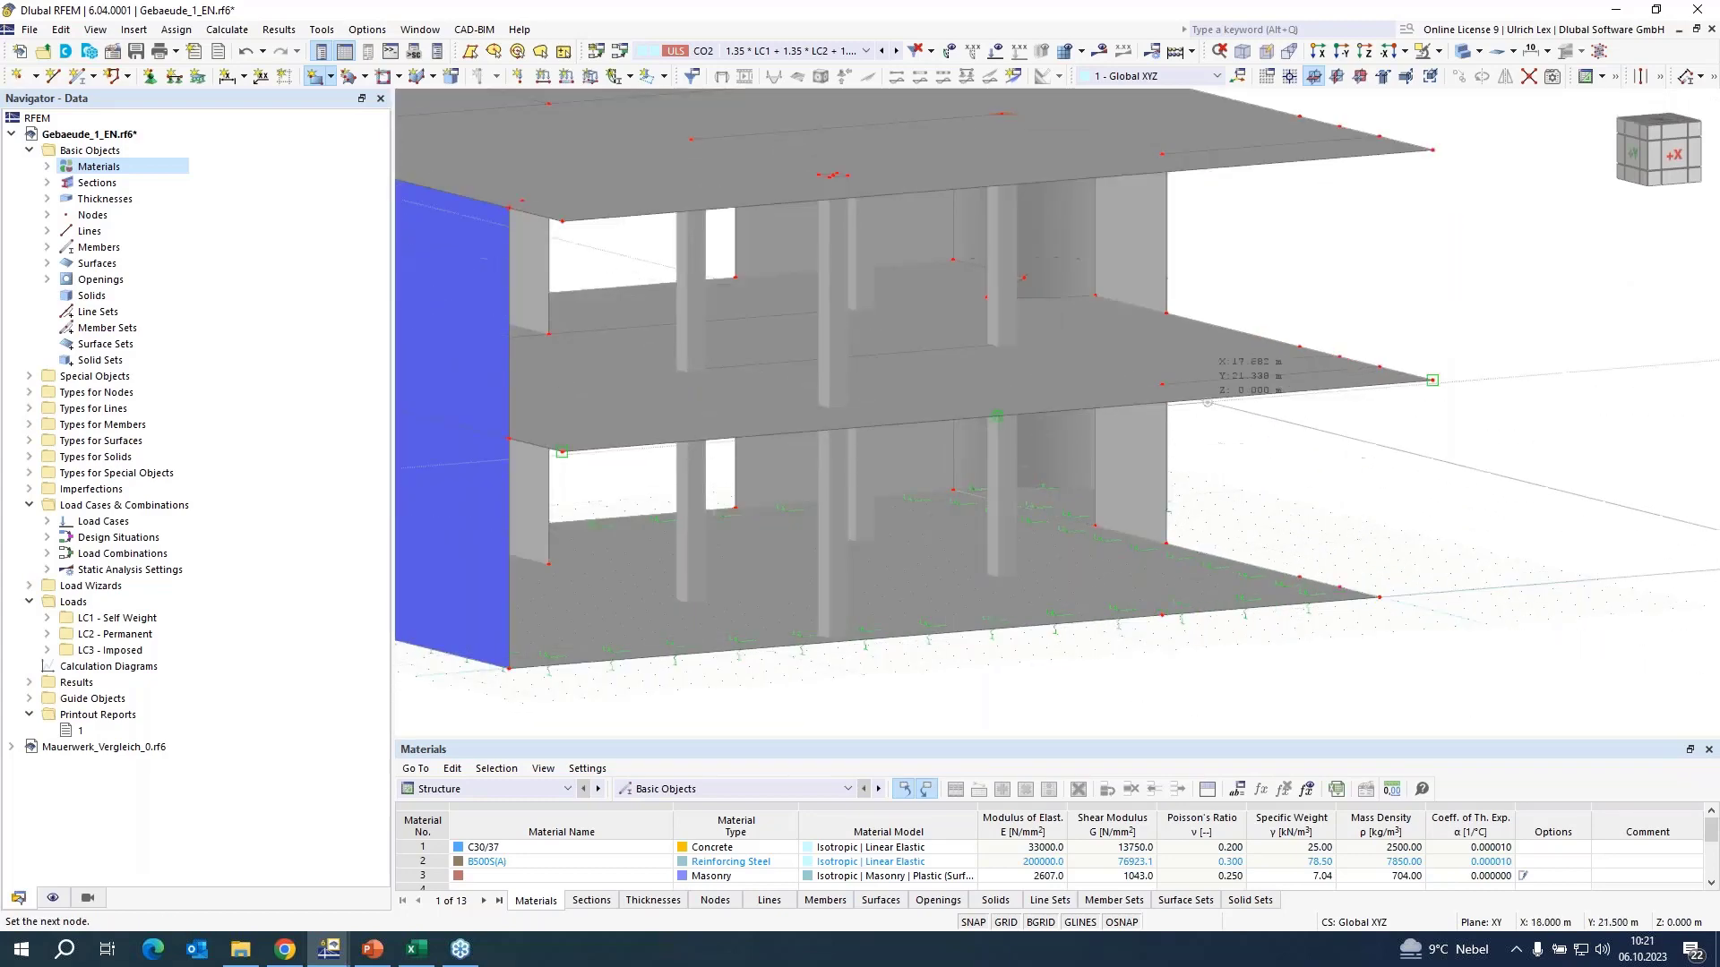
pyautogui.click(1162, 384)
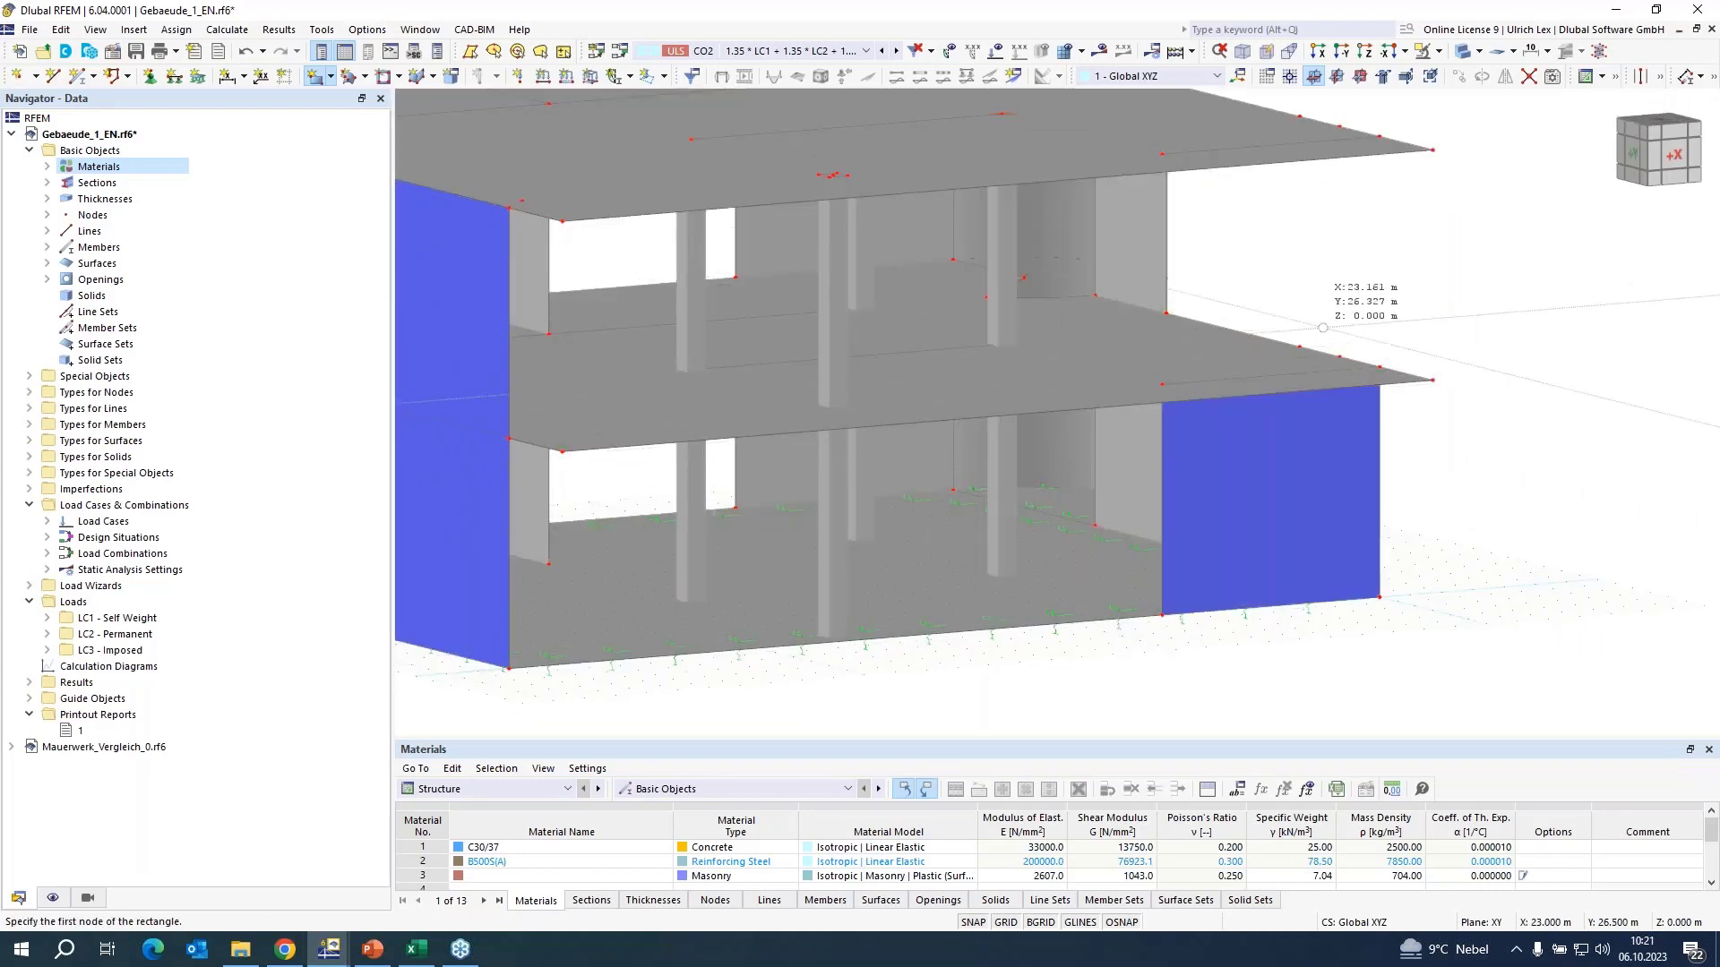
pyautogui.click(1380, 366)
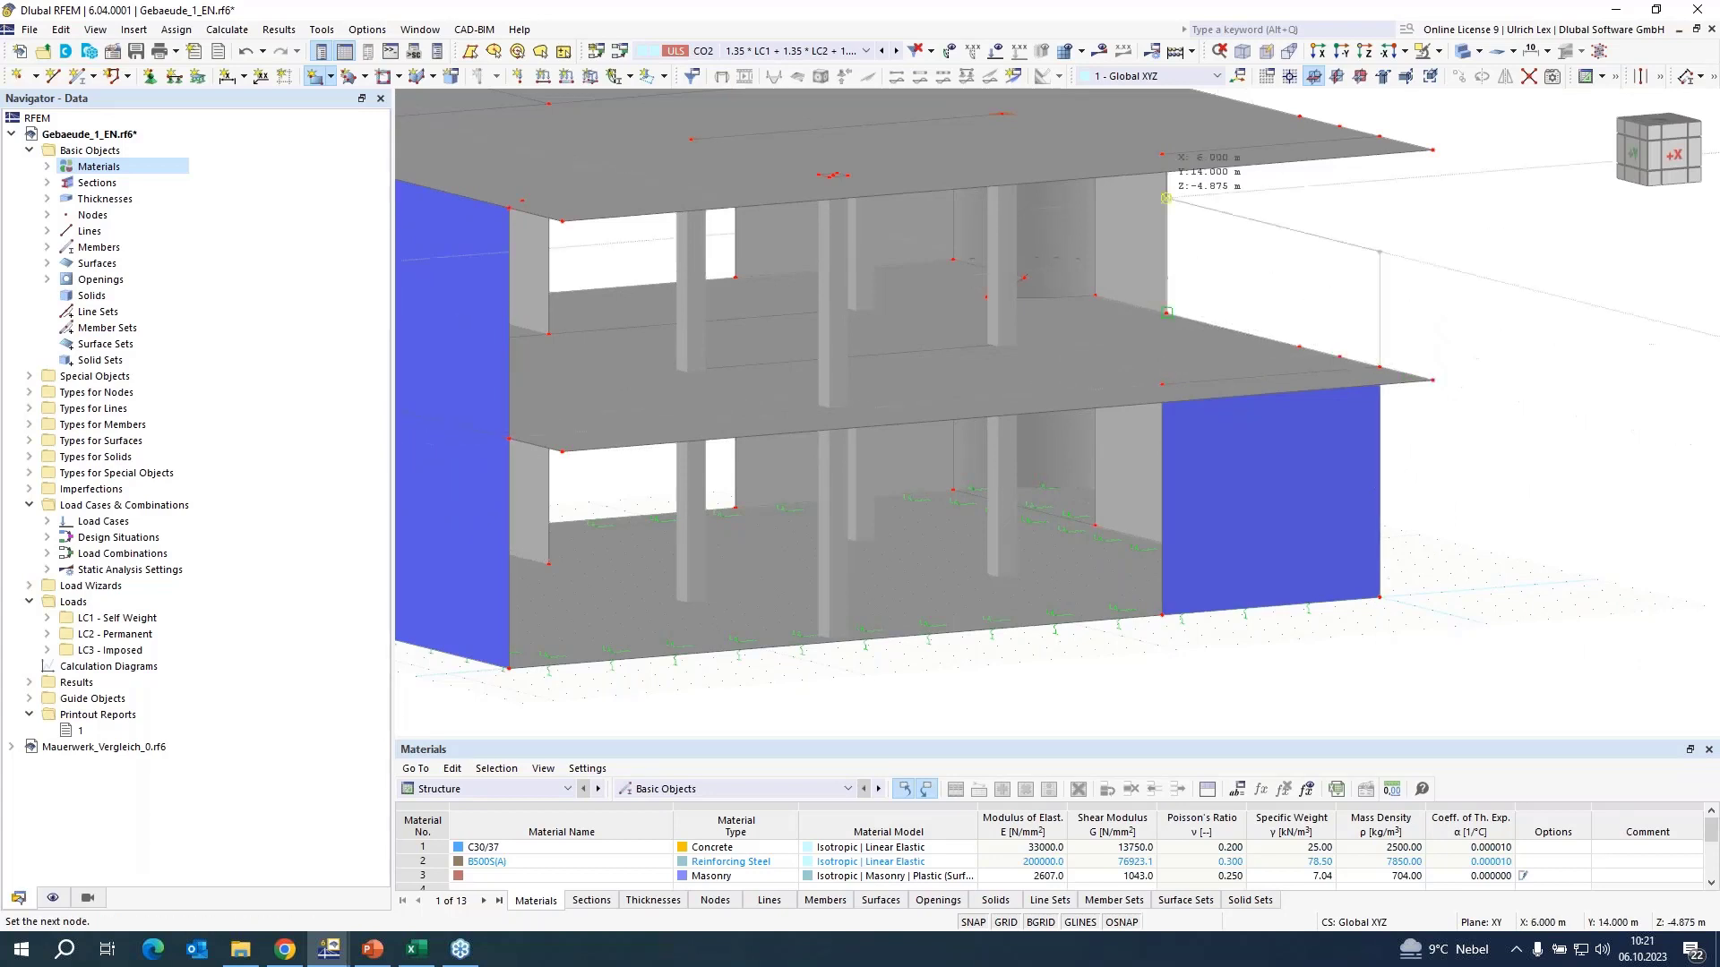
pyautogui.click(1162, 154)
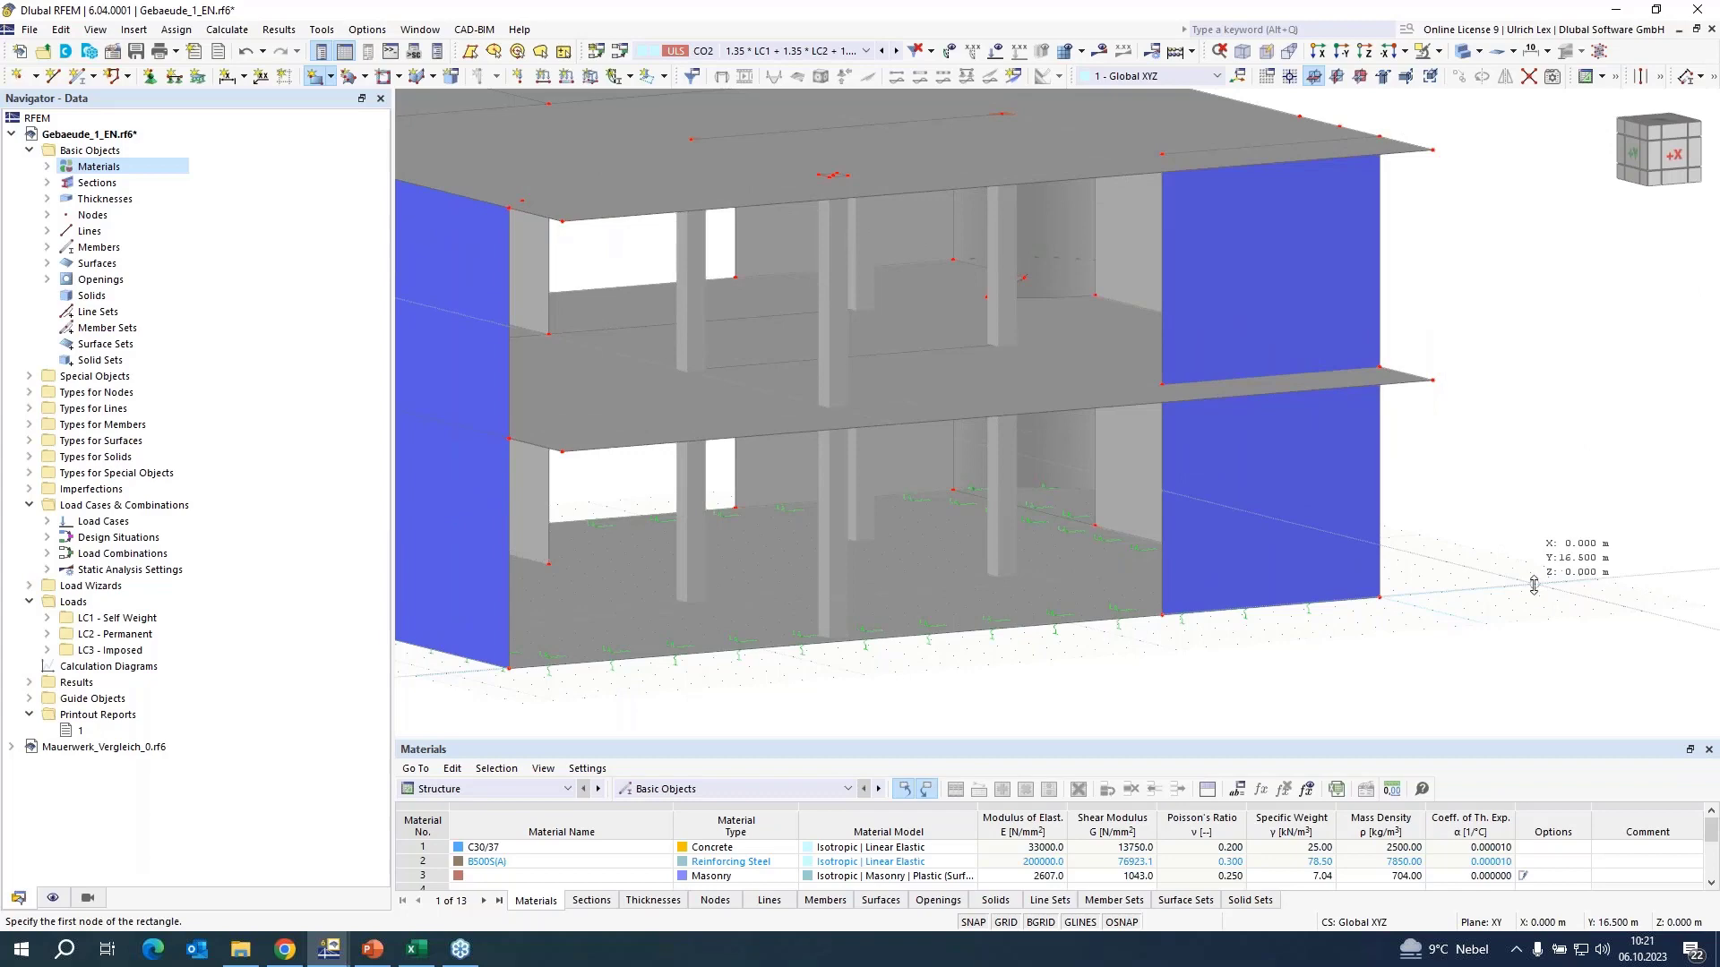
# - Draw adjoining masonry walls on both storeys along the Y 14 m side, ending at the corner X 0 at Z -3.25 m and Z -6.5 m
pyautogui.keyDown('ctrl'); pyautogui.moveTo(1533, 584); pyautogui.dragTo(1088, 622, button='middle'); pyautogui.keyUp('ctrl')
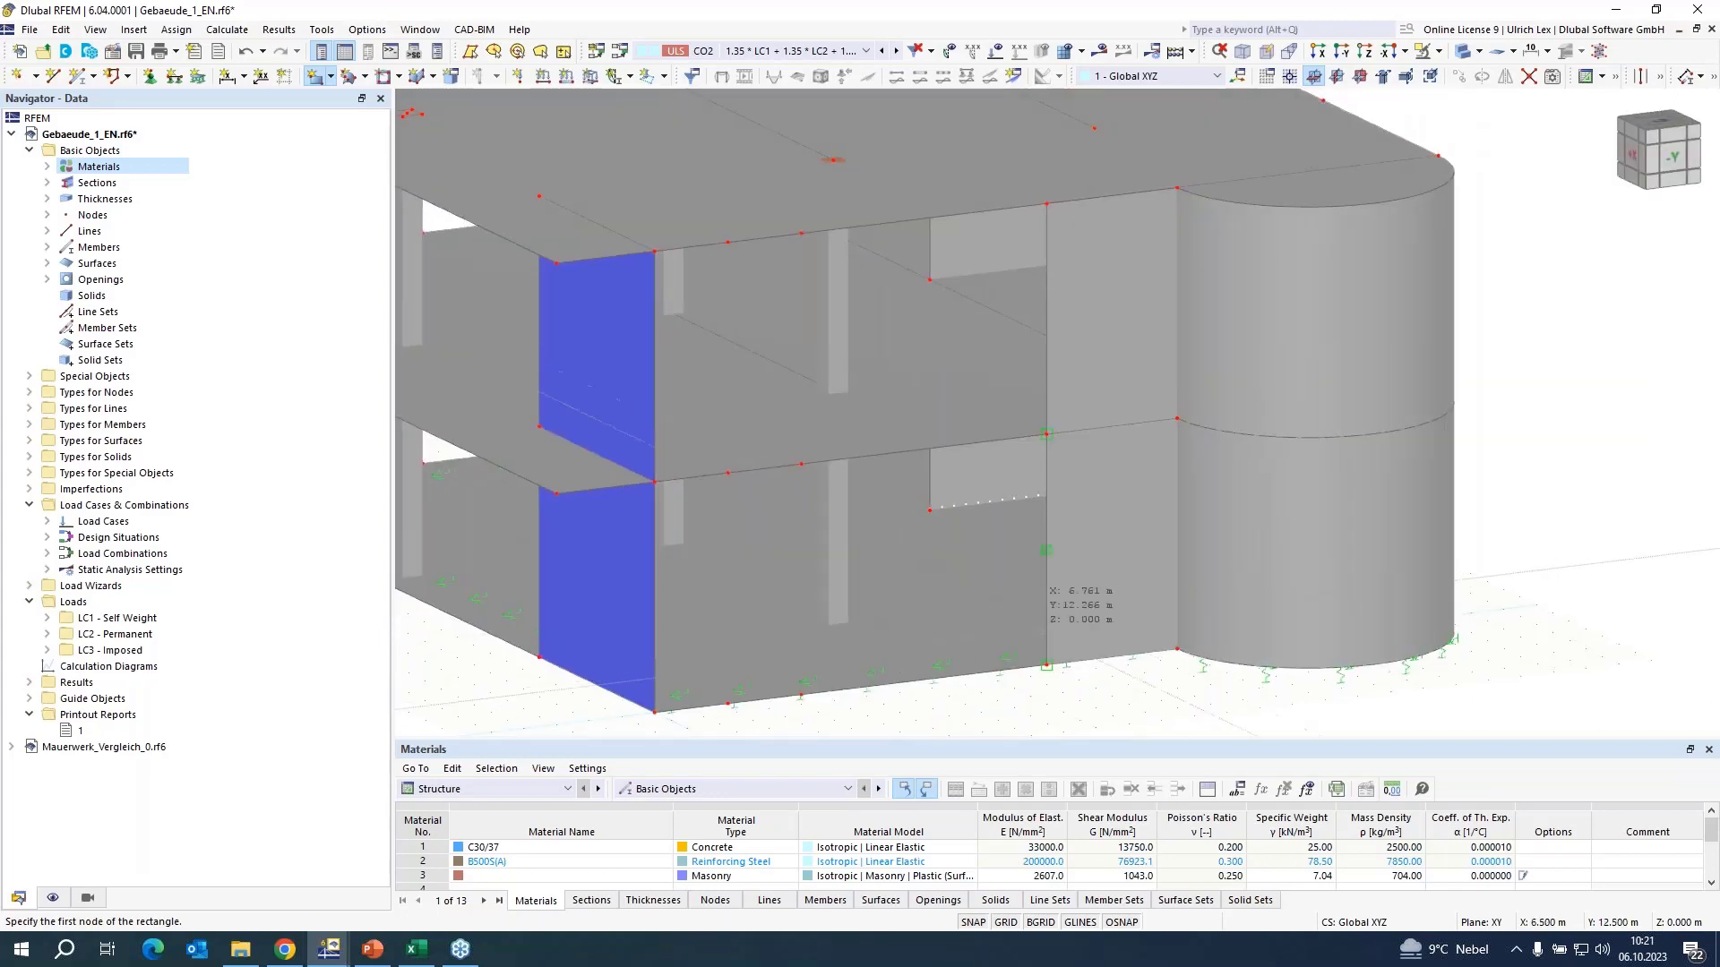
pyautogui.click(788, 697)
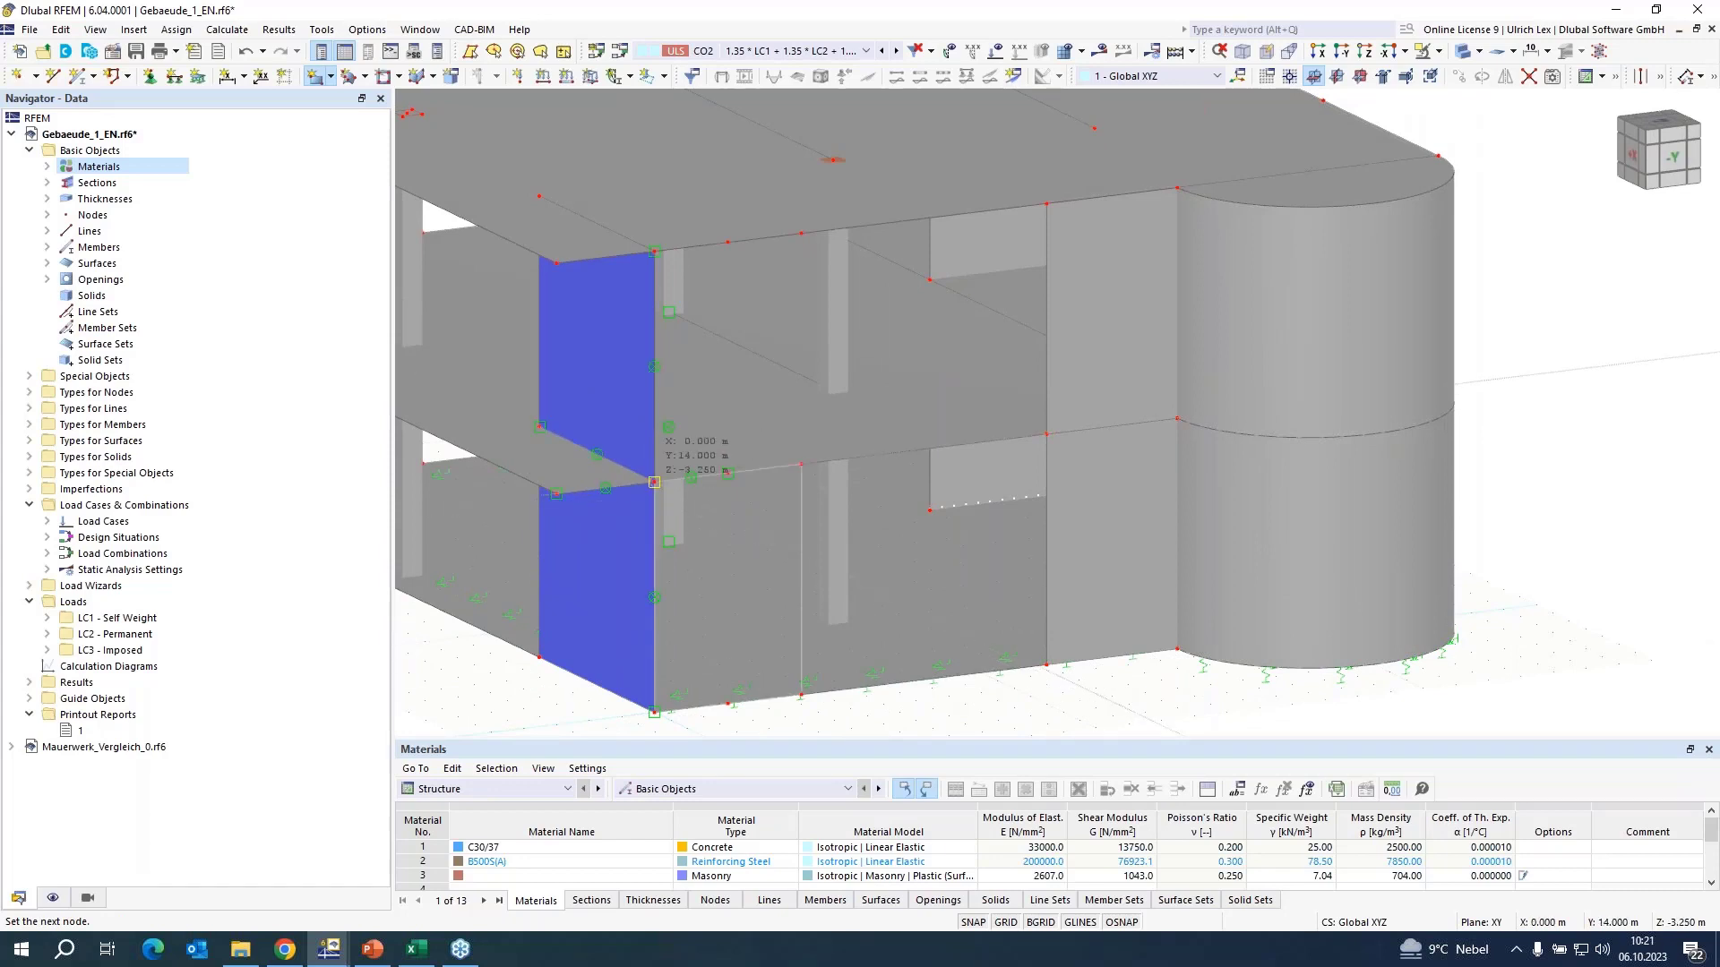
pyautogui.click(654, 482)
pyautogui.click(801, 464)
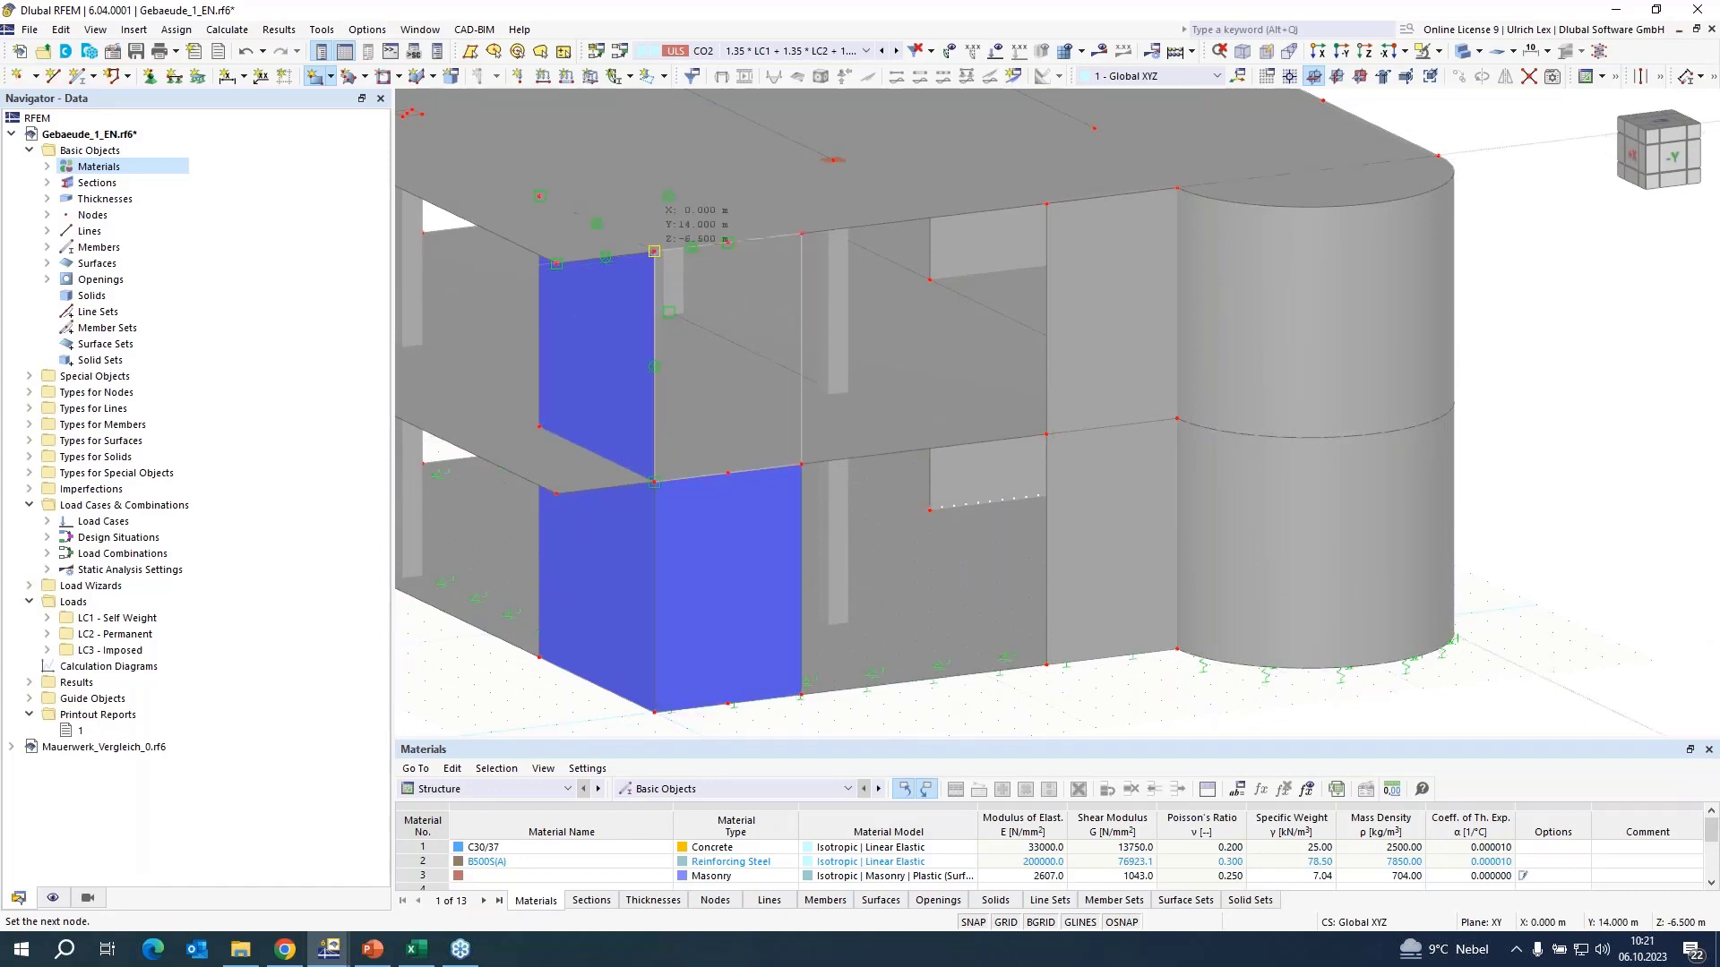
pyautogui.click(654, 250)
pyautogui.scroll(-4, 807, 627)
pyautogui.press('Escape')
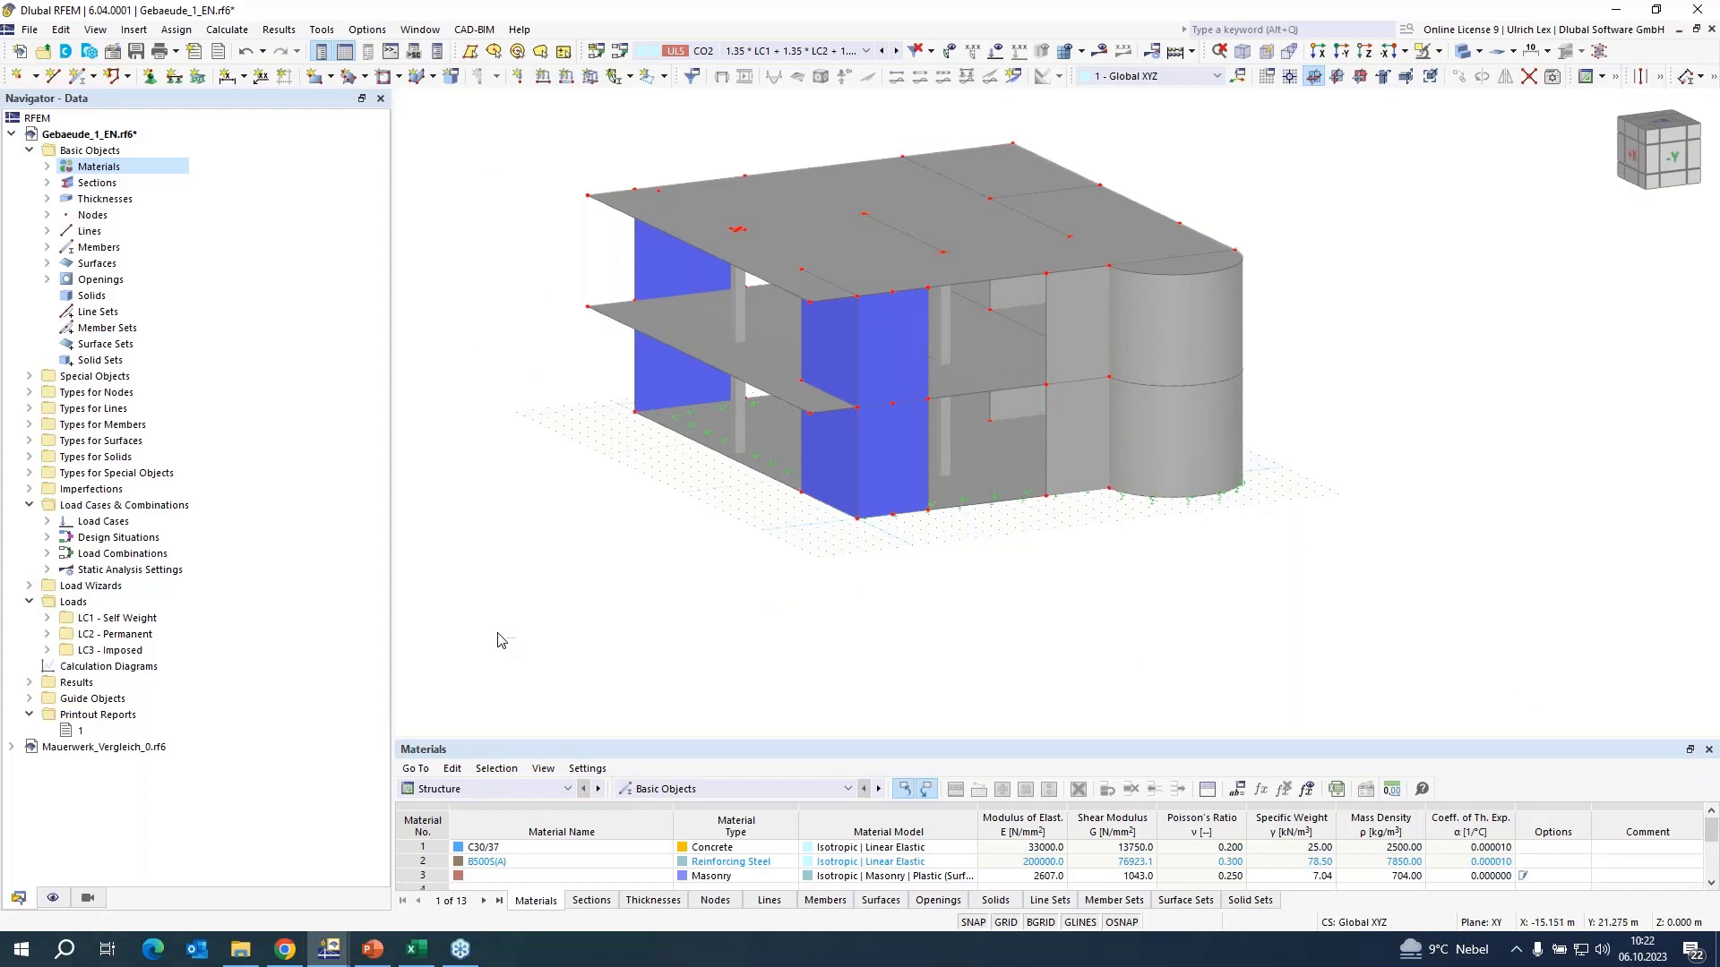
# - Go through load cases LC1 Self Weight, LC2 Permanent and LC3 Imposed, and display the imposed loads on the building
pyautogui.keyDown('ctrl'); pyautogui.moveTo(501, 640); pyautogui.dragTo(995, 648, button='middle'); pyautogui.keyUp('ctrl')
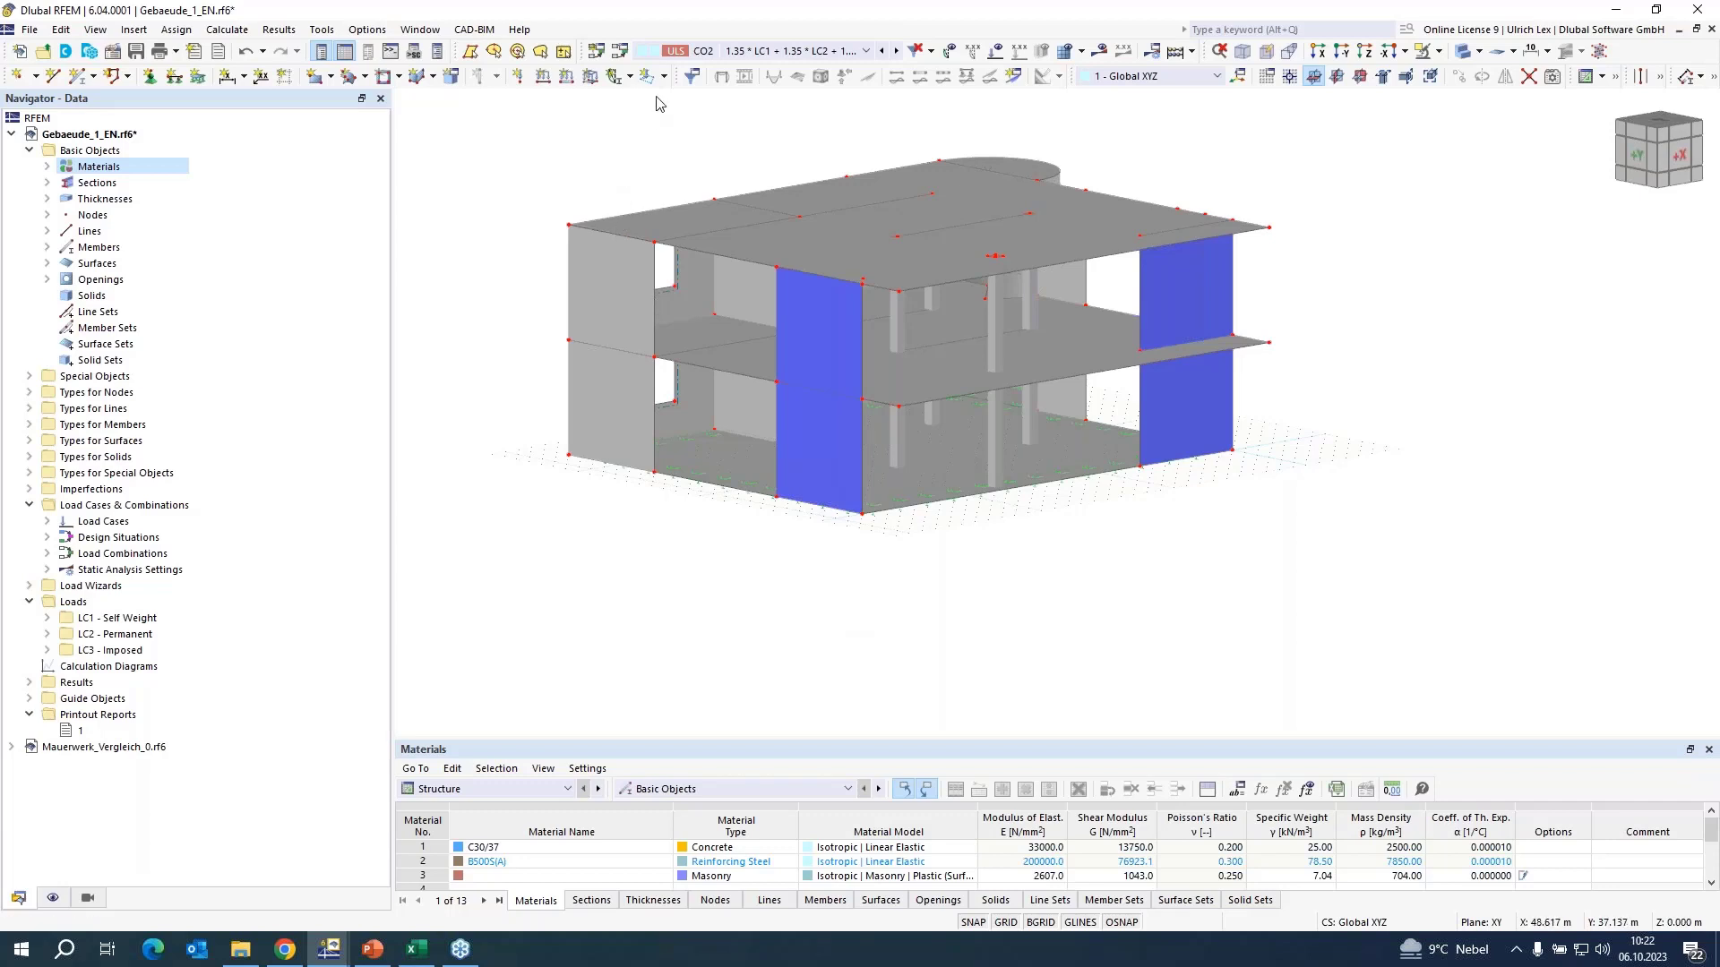
pyautogui.click(761, 57)
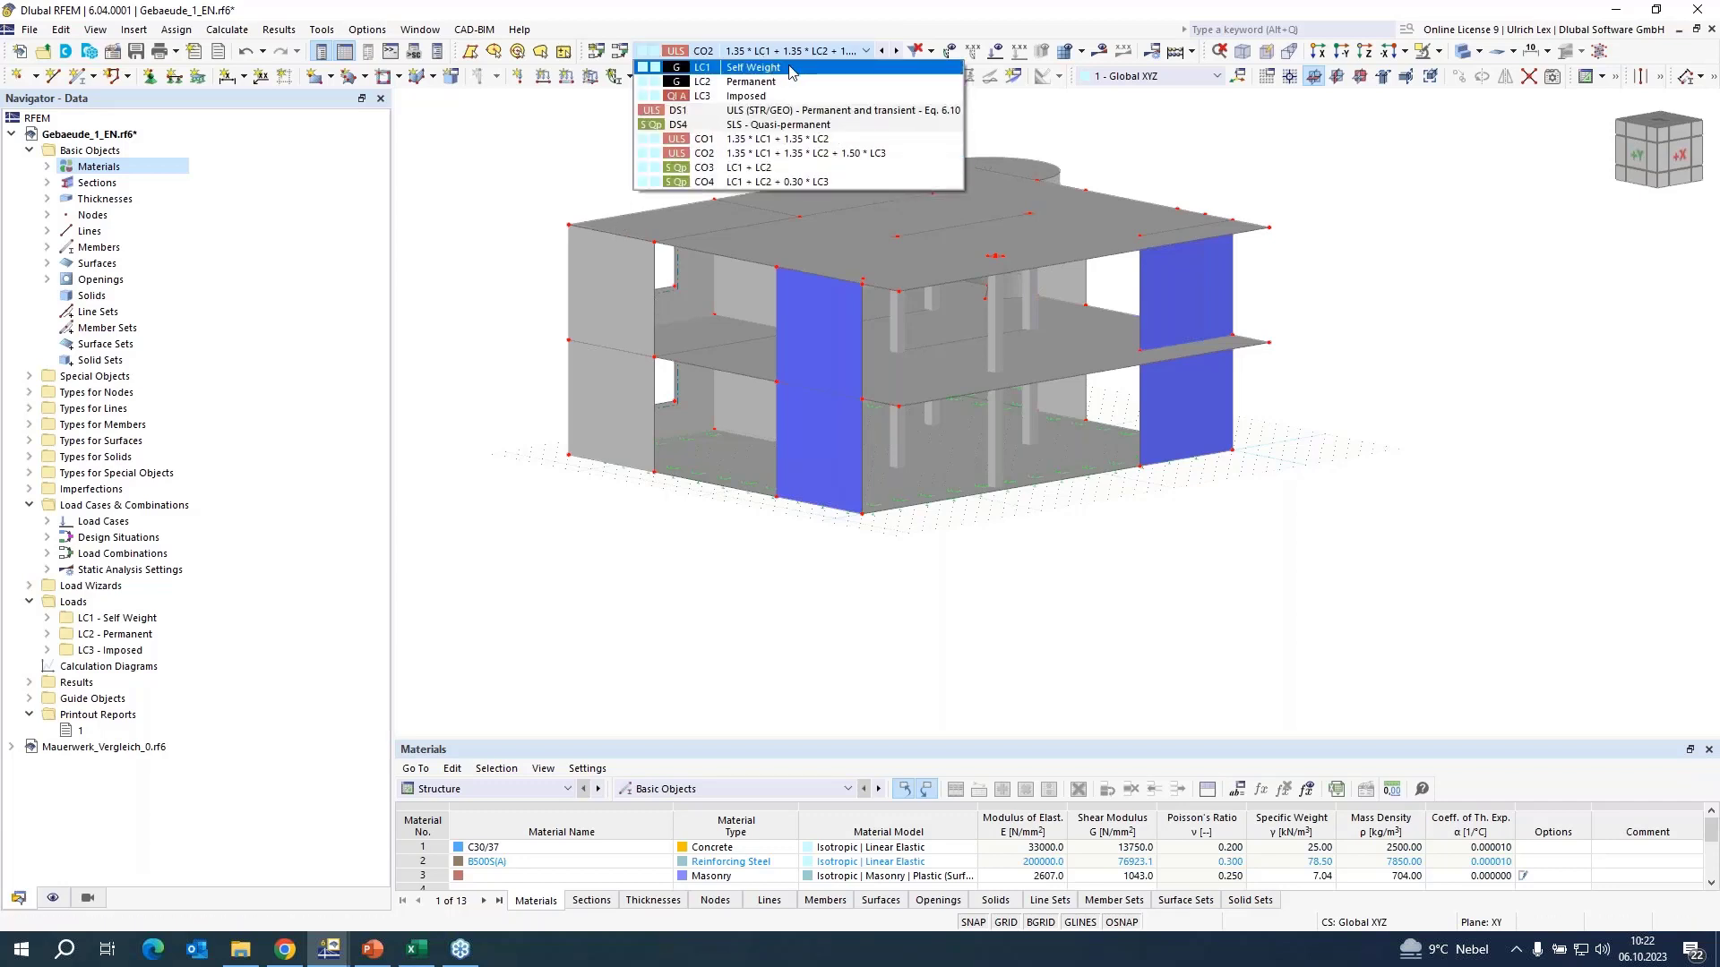
pyautogui.click(722, 113)
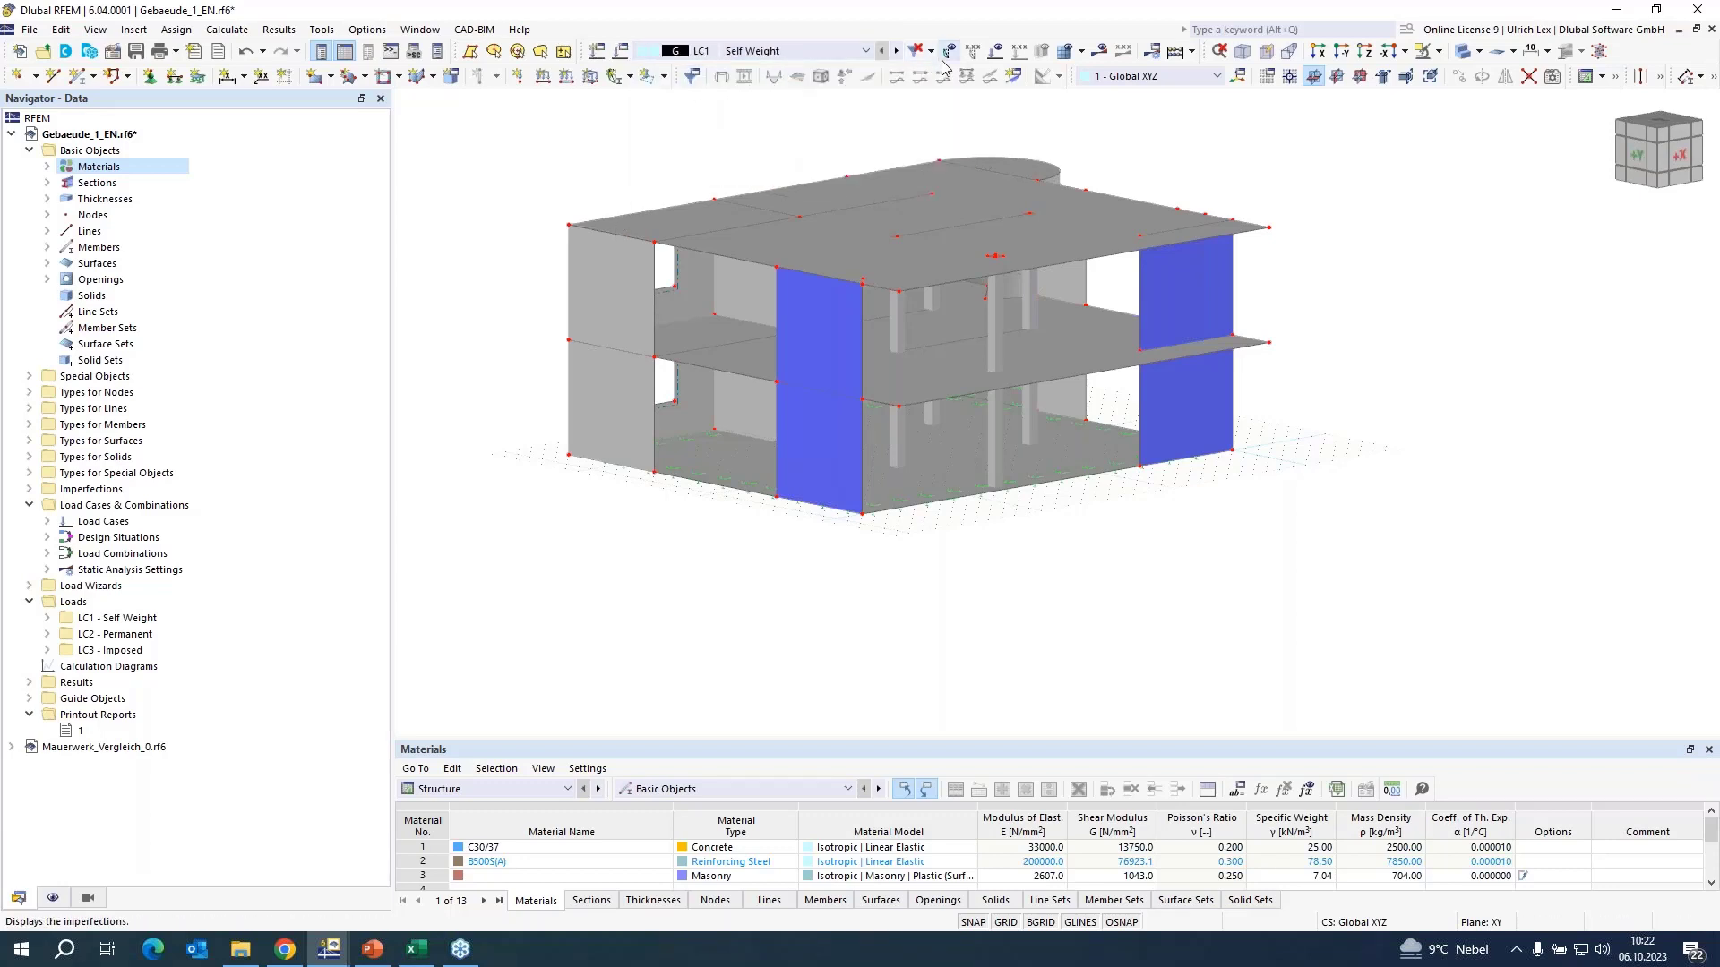
pyautogui.click(895, 52)
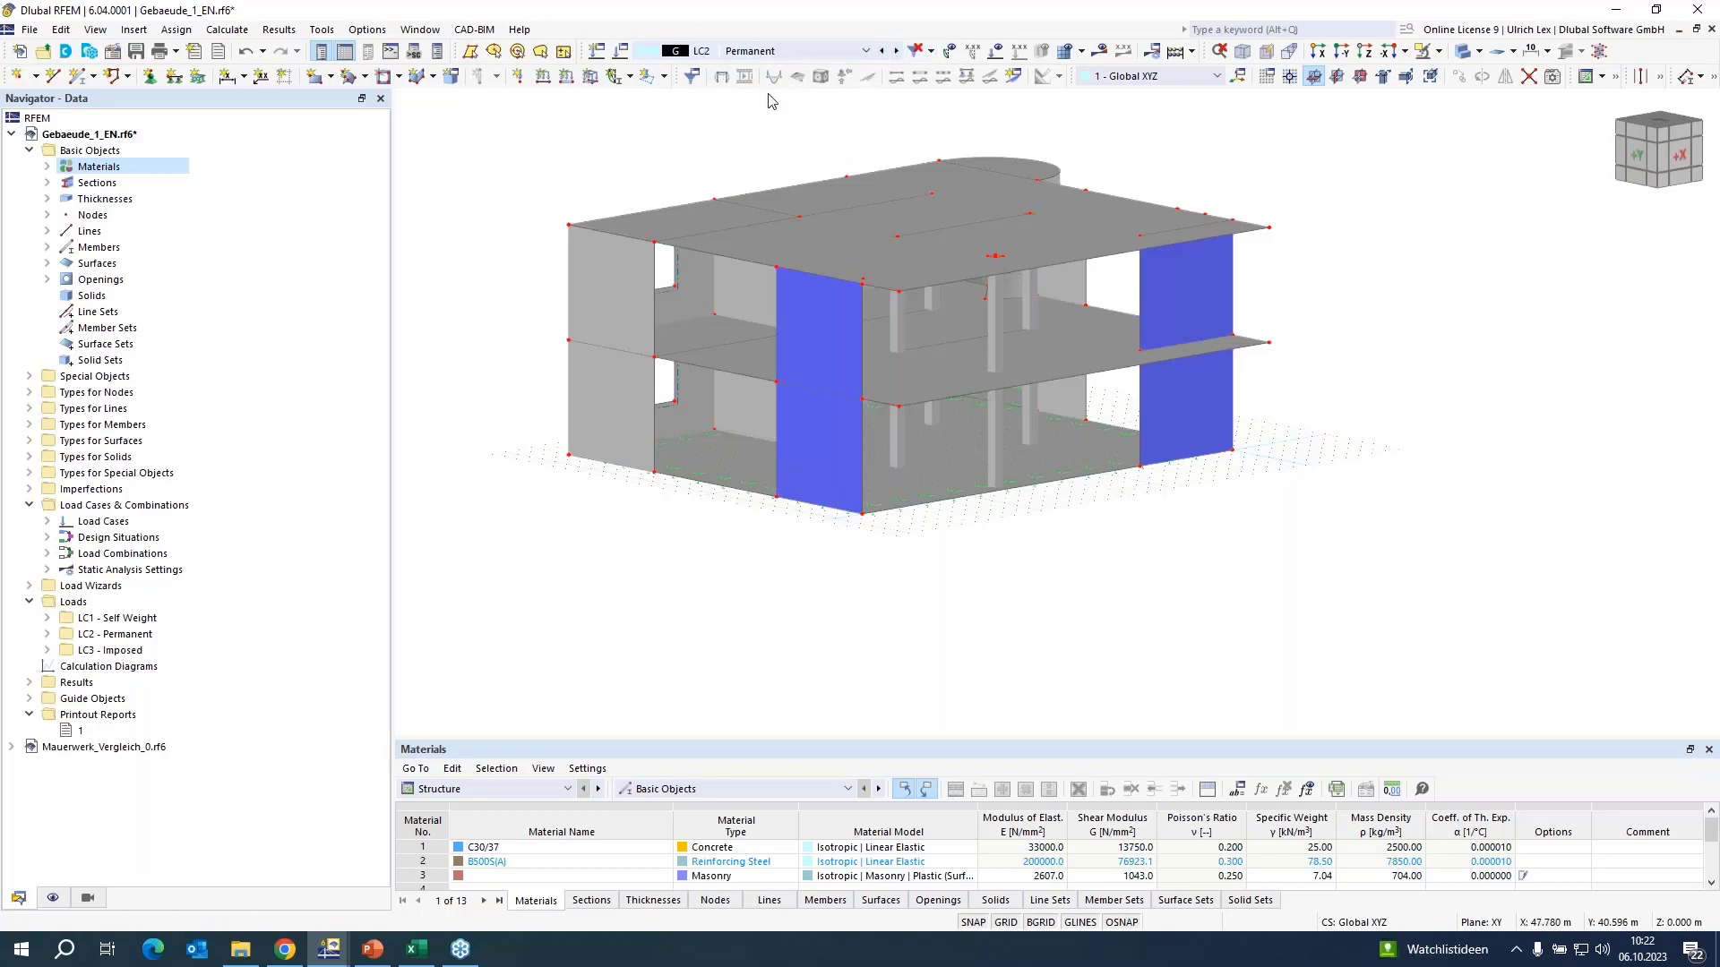
pyautogui.click(896, 51)
pyautogui.click(995, 51)
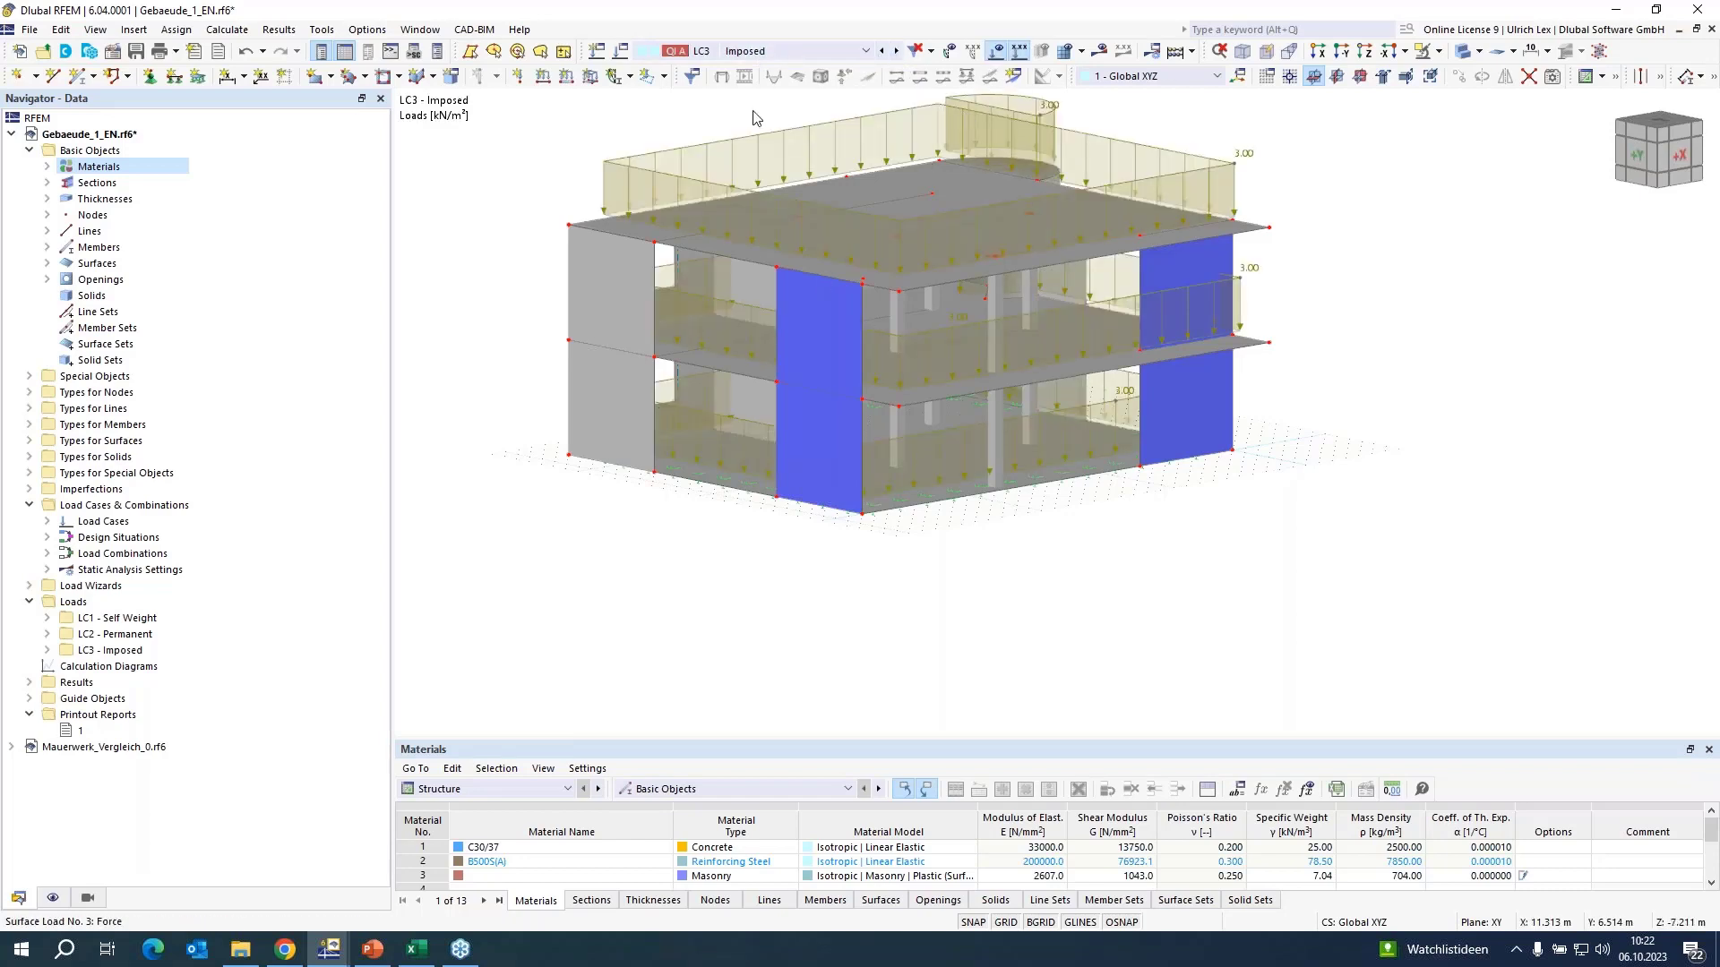
# - Switch to load combination CO2, examine its loads on the building and hide the load display again
pyautogui.click(806, 51)
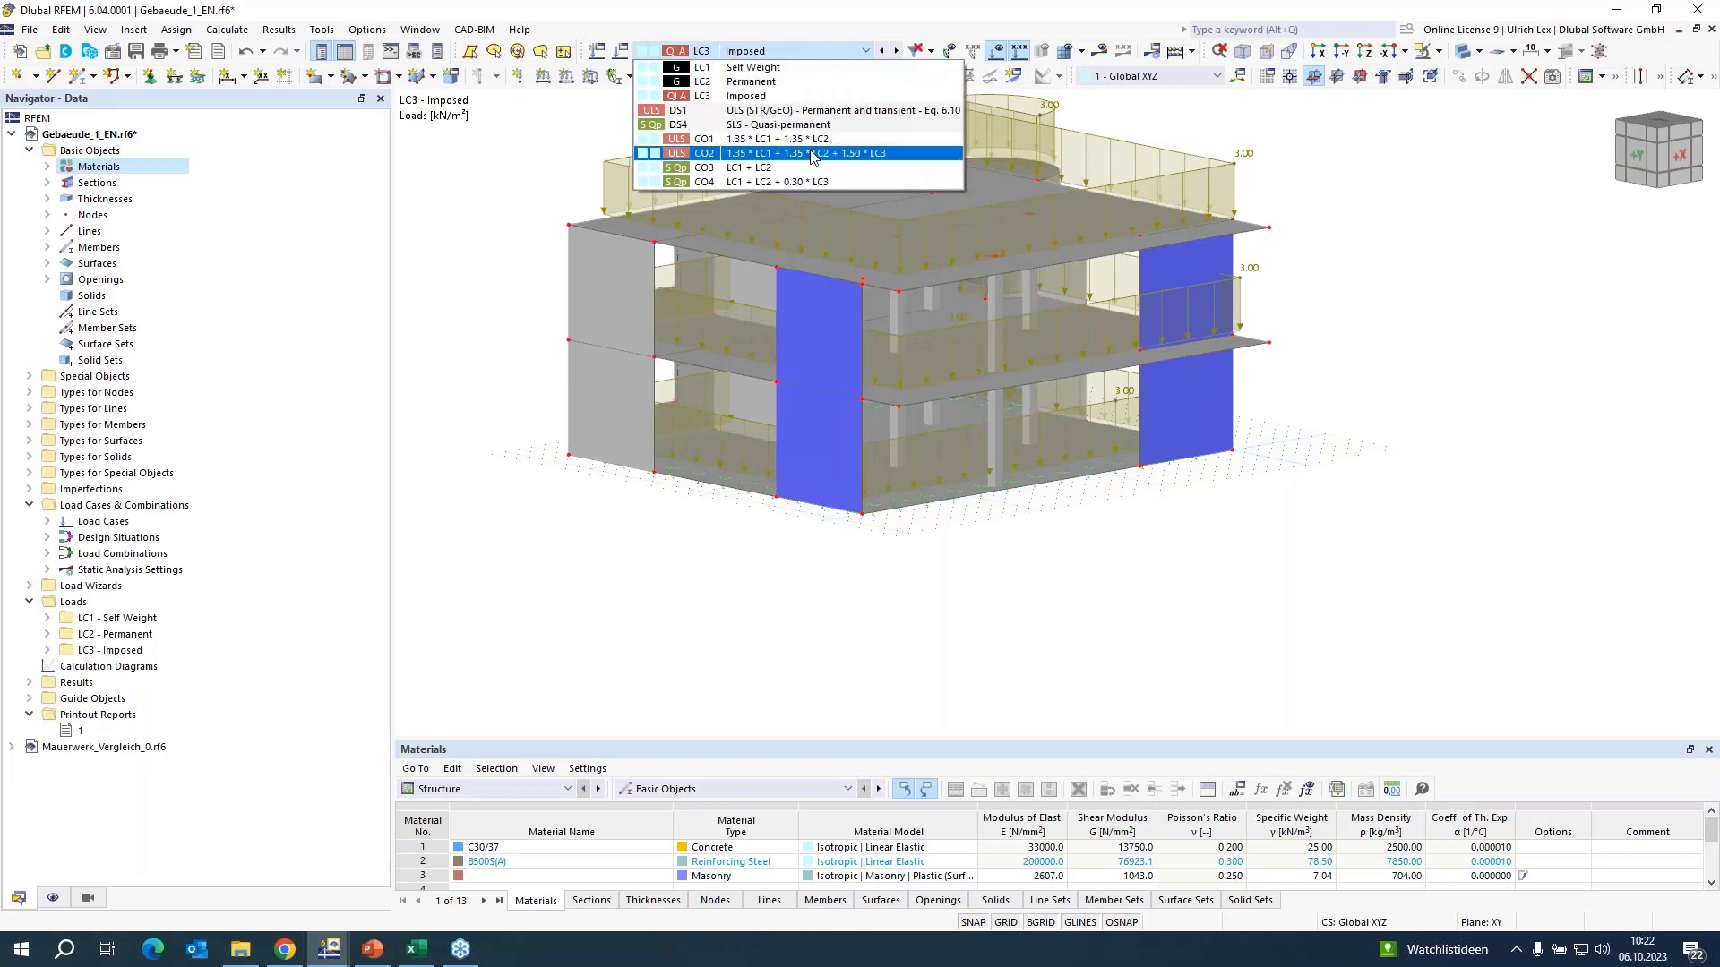
pyautogui.click(811, 154)
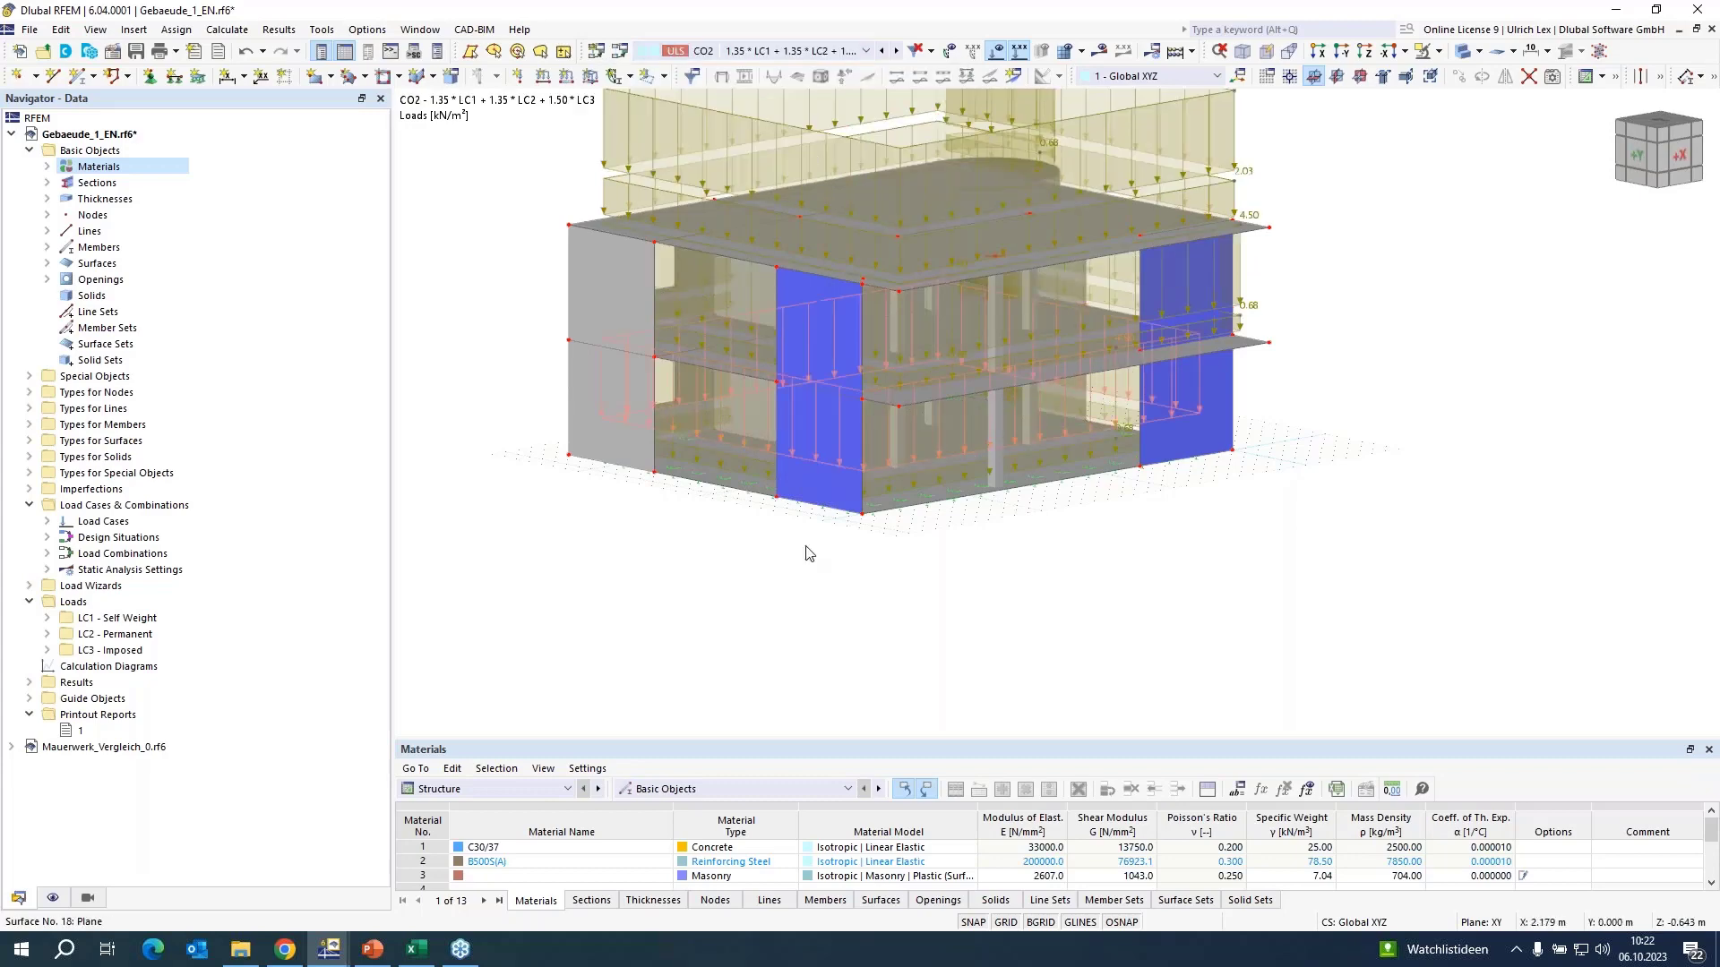
pyautogui.scroll(-2, 822, 704)
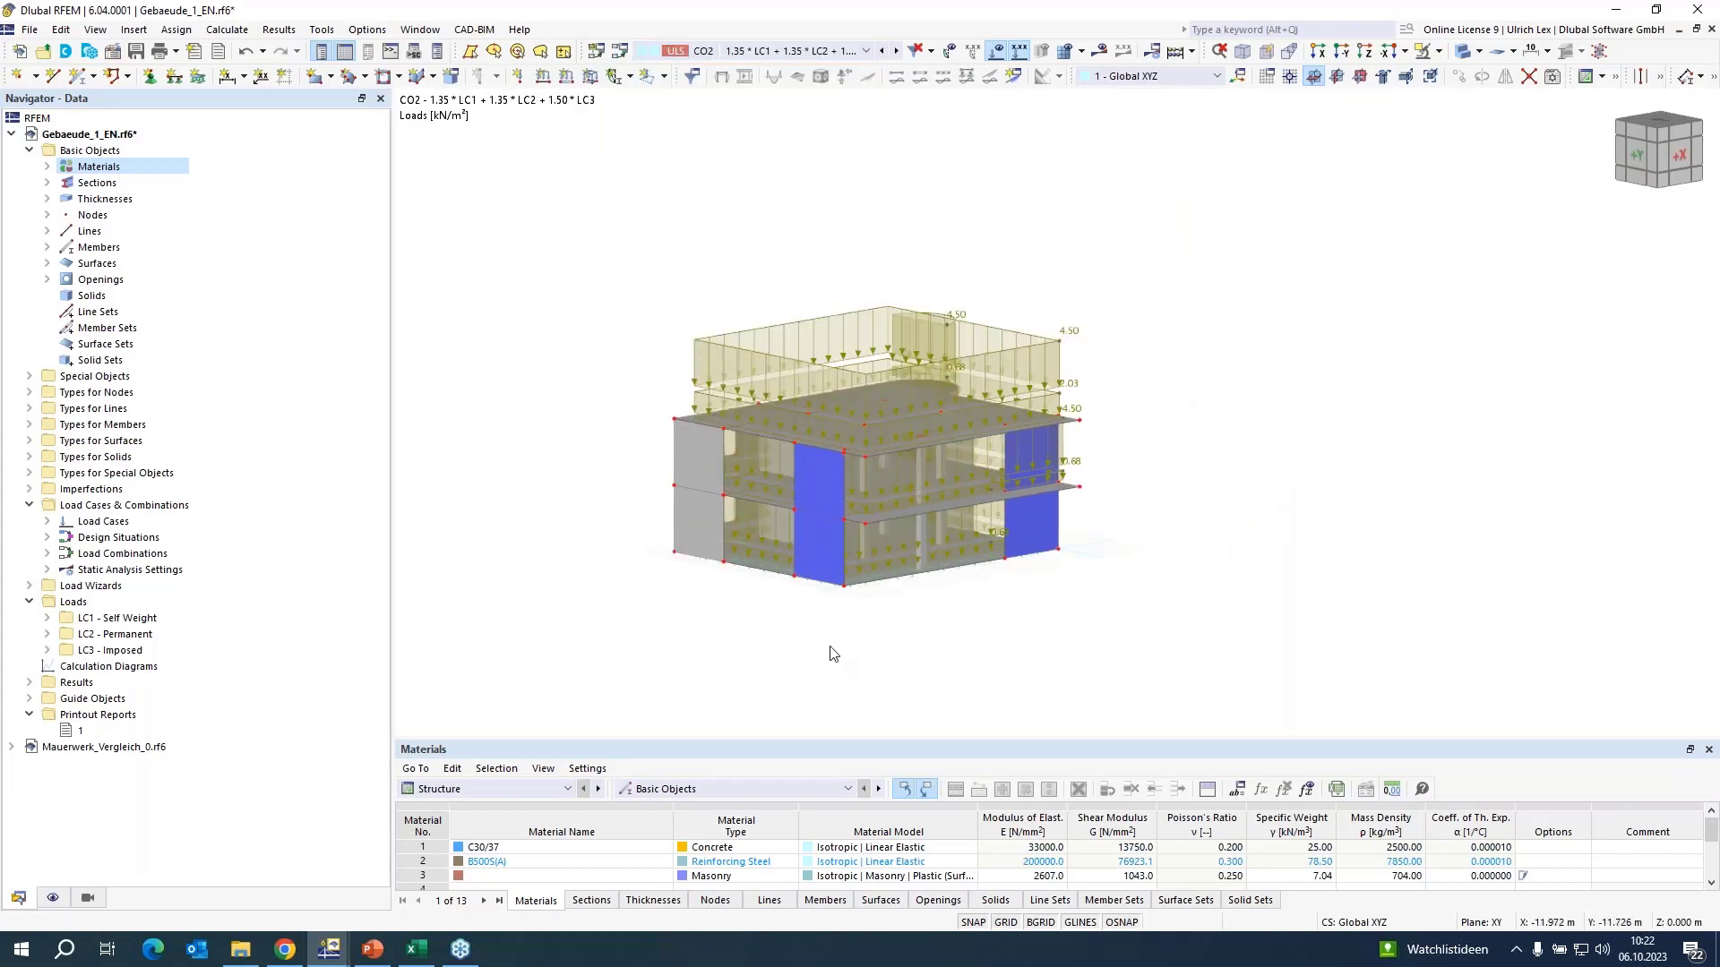
pyautogui.scroll(1, 825, 657)
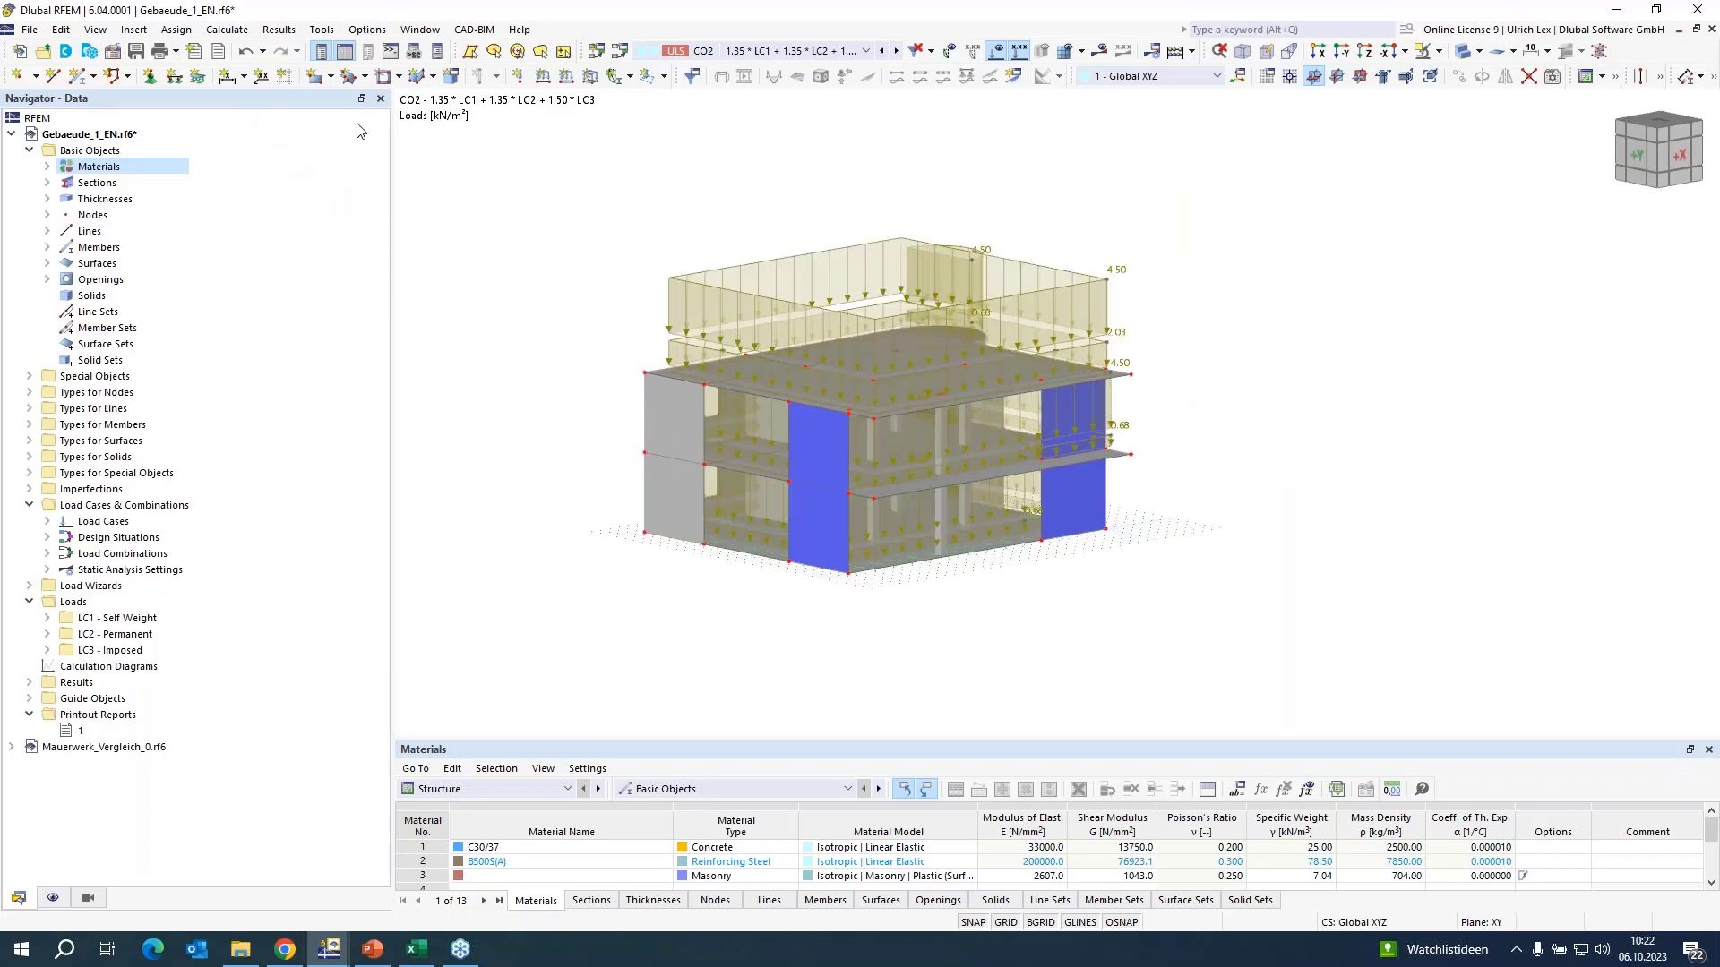
pyautogui.click(961, 53)
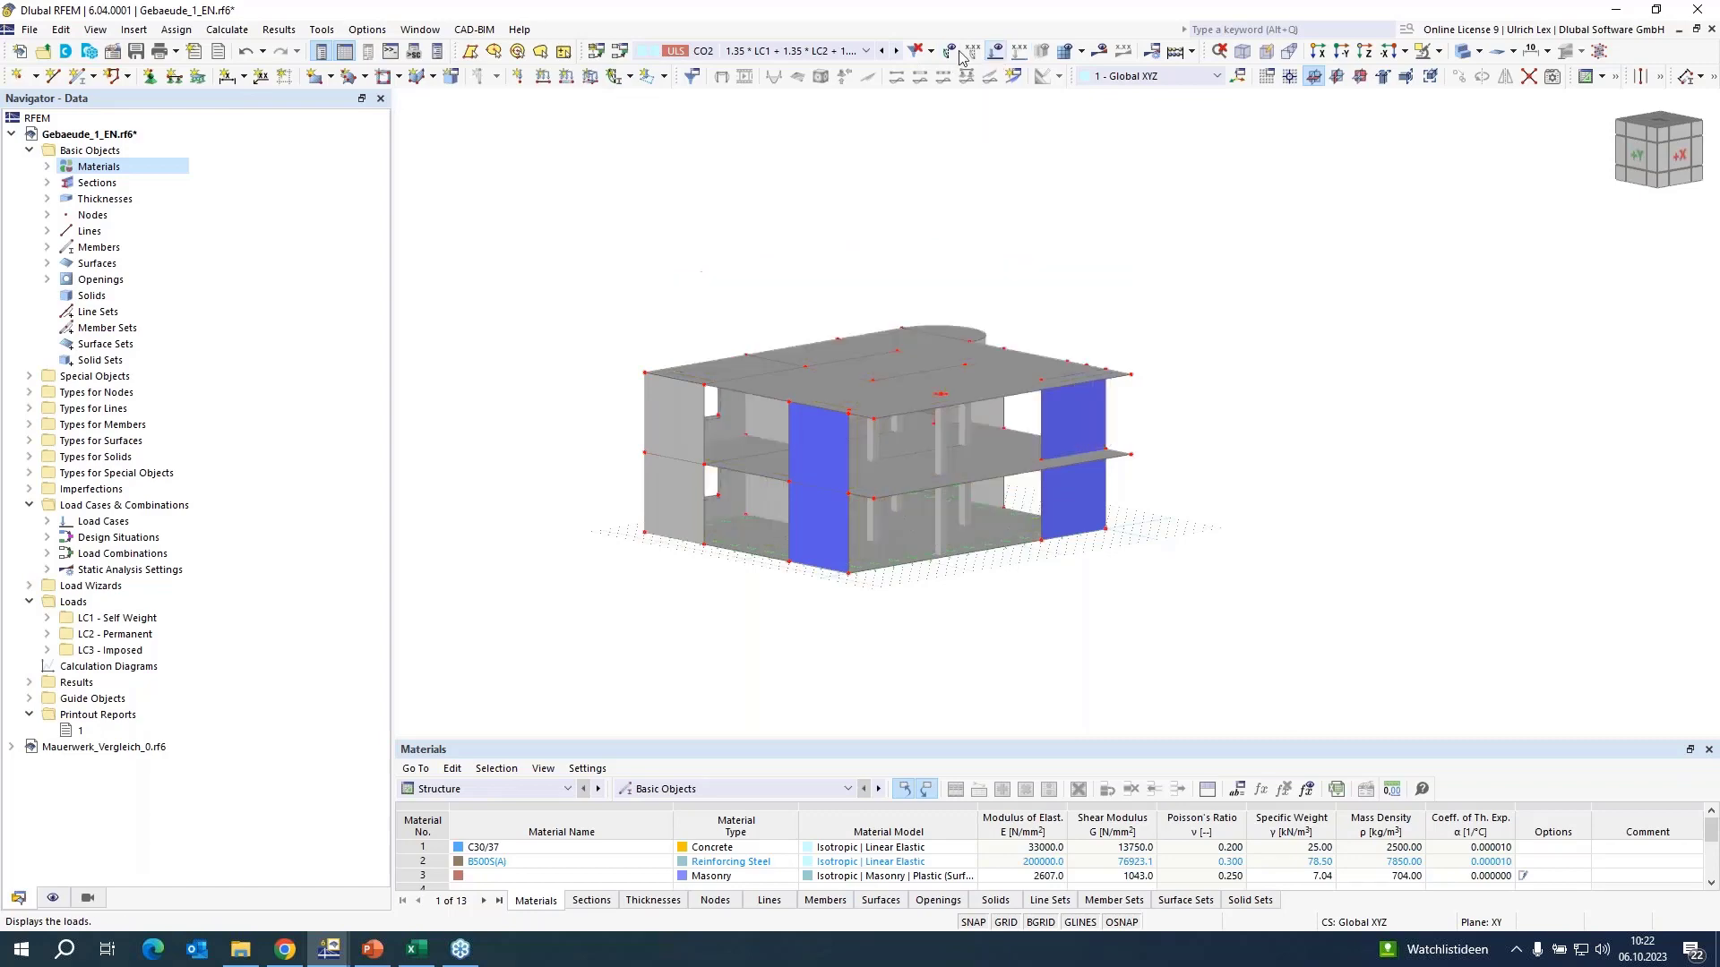
# - Review the general mesh settings, including the target length of finite elements, and close them without changes
pyautogui.click(227, 30)
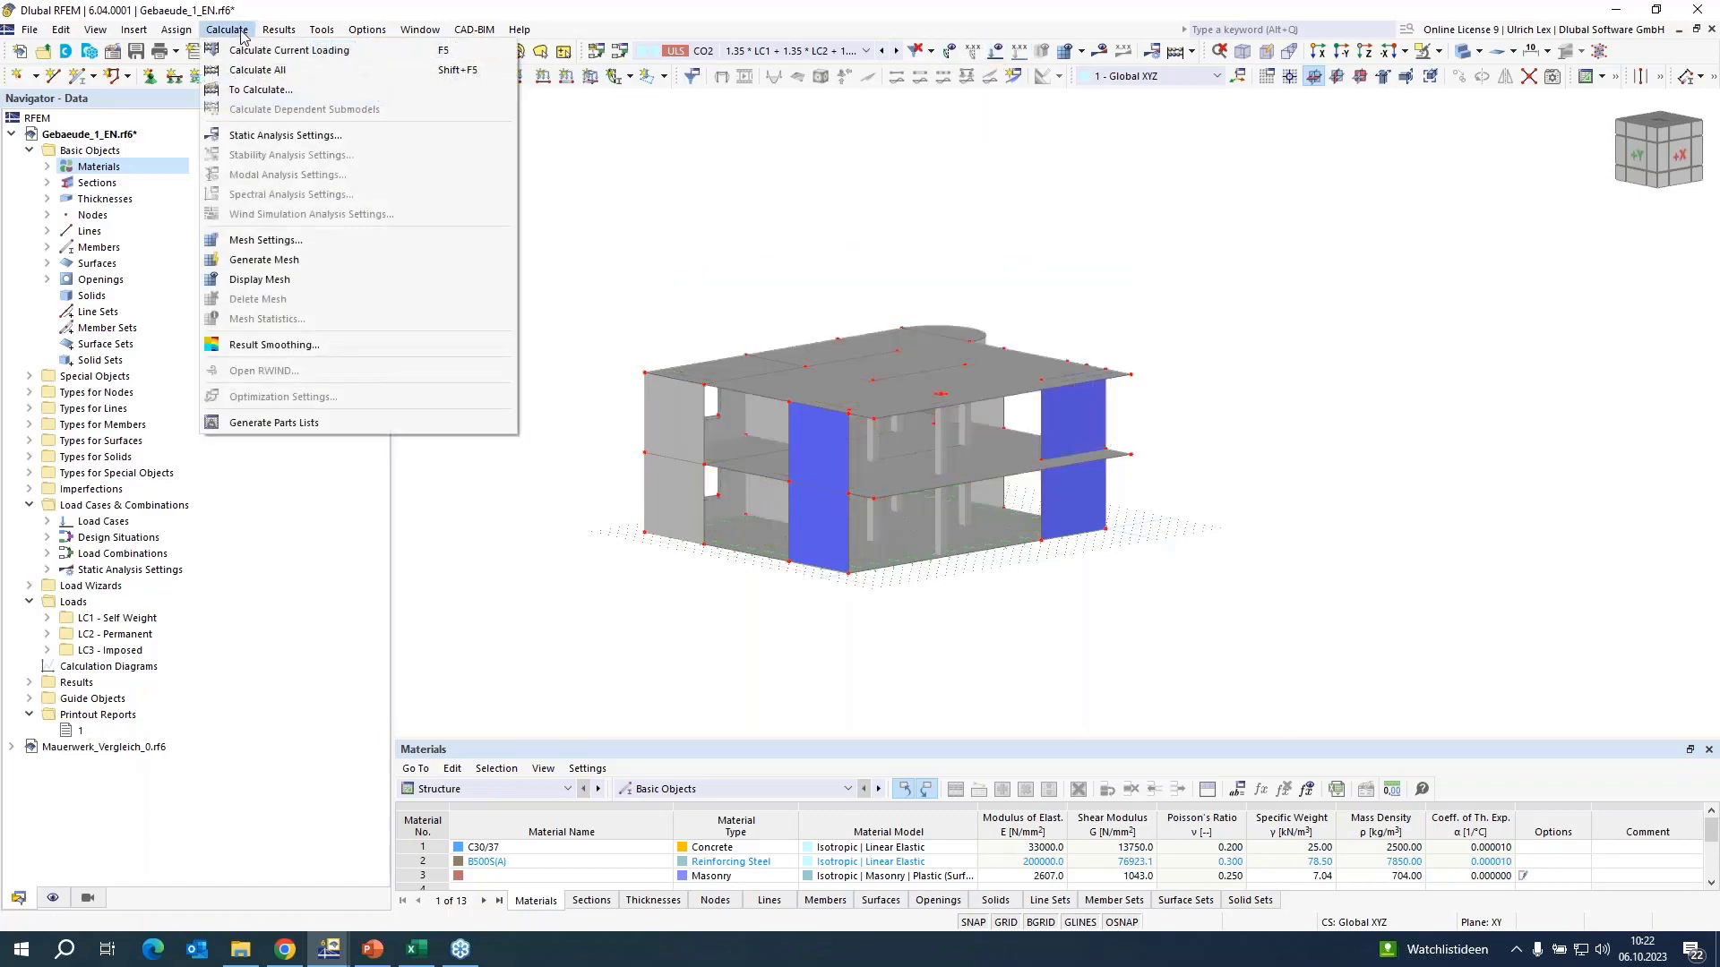
pyautogui.click(269, 240)
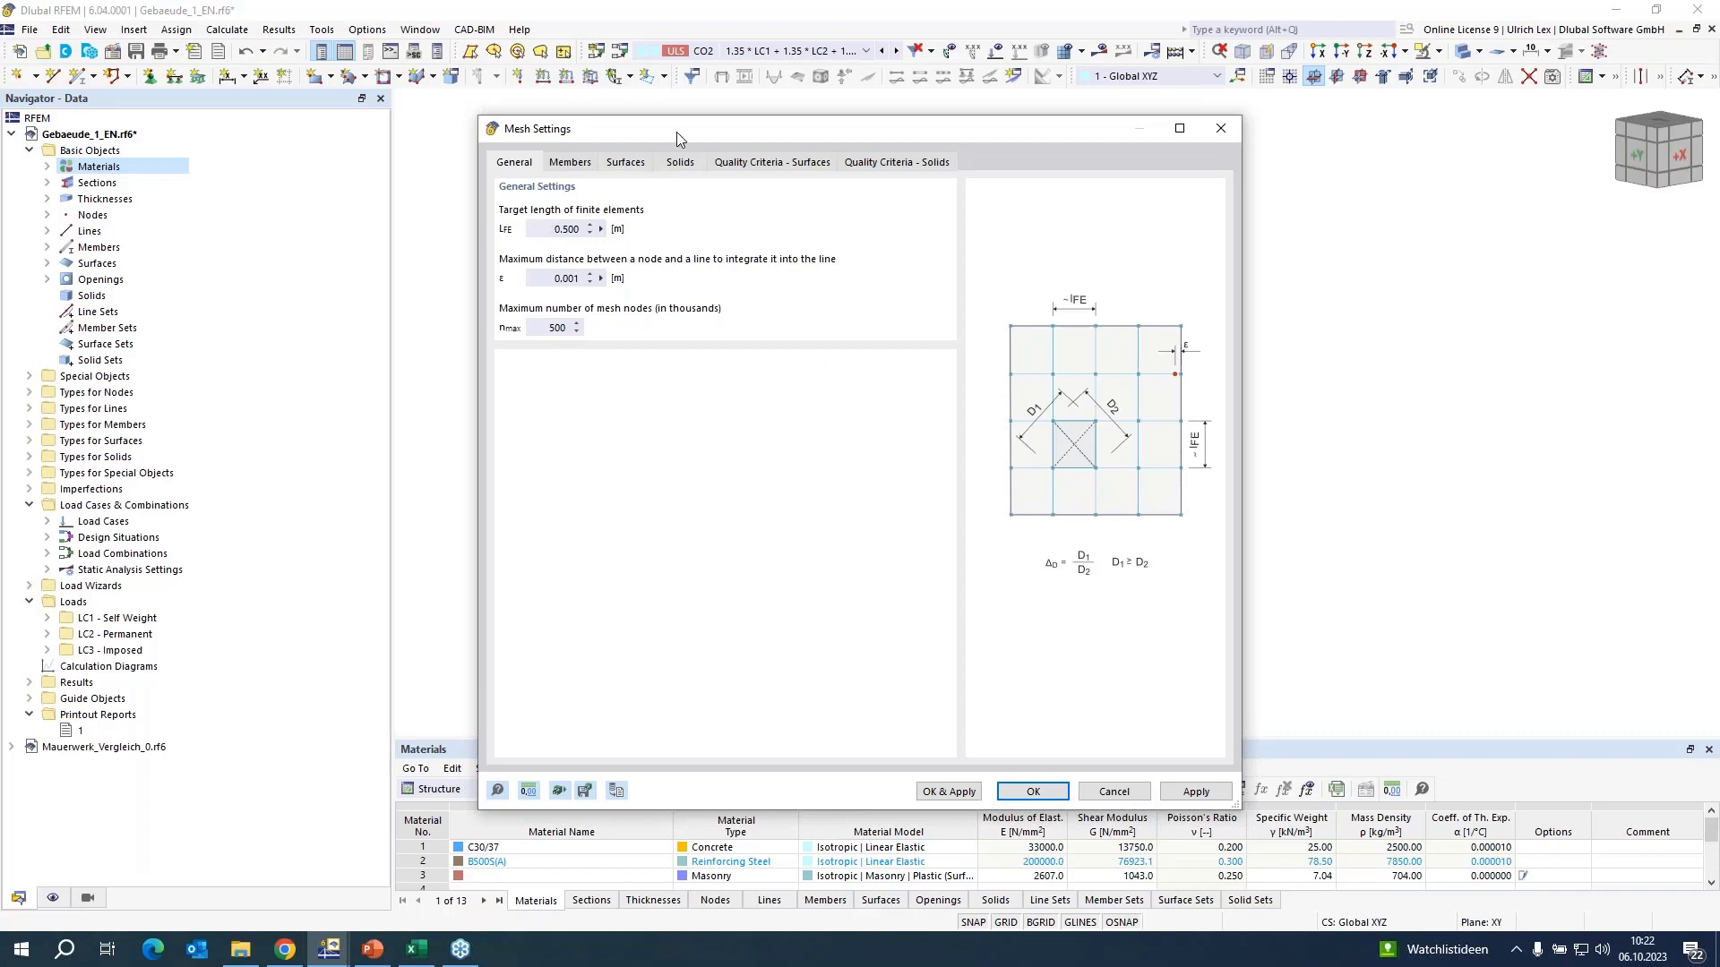
pyautogui.moveTo(676, 131); pyautogui.dragTo(720, 127)
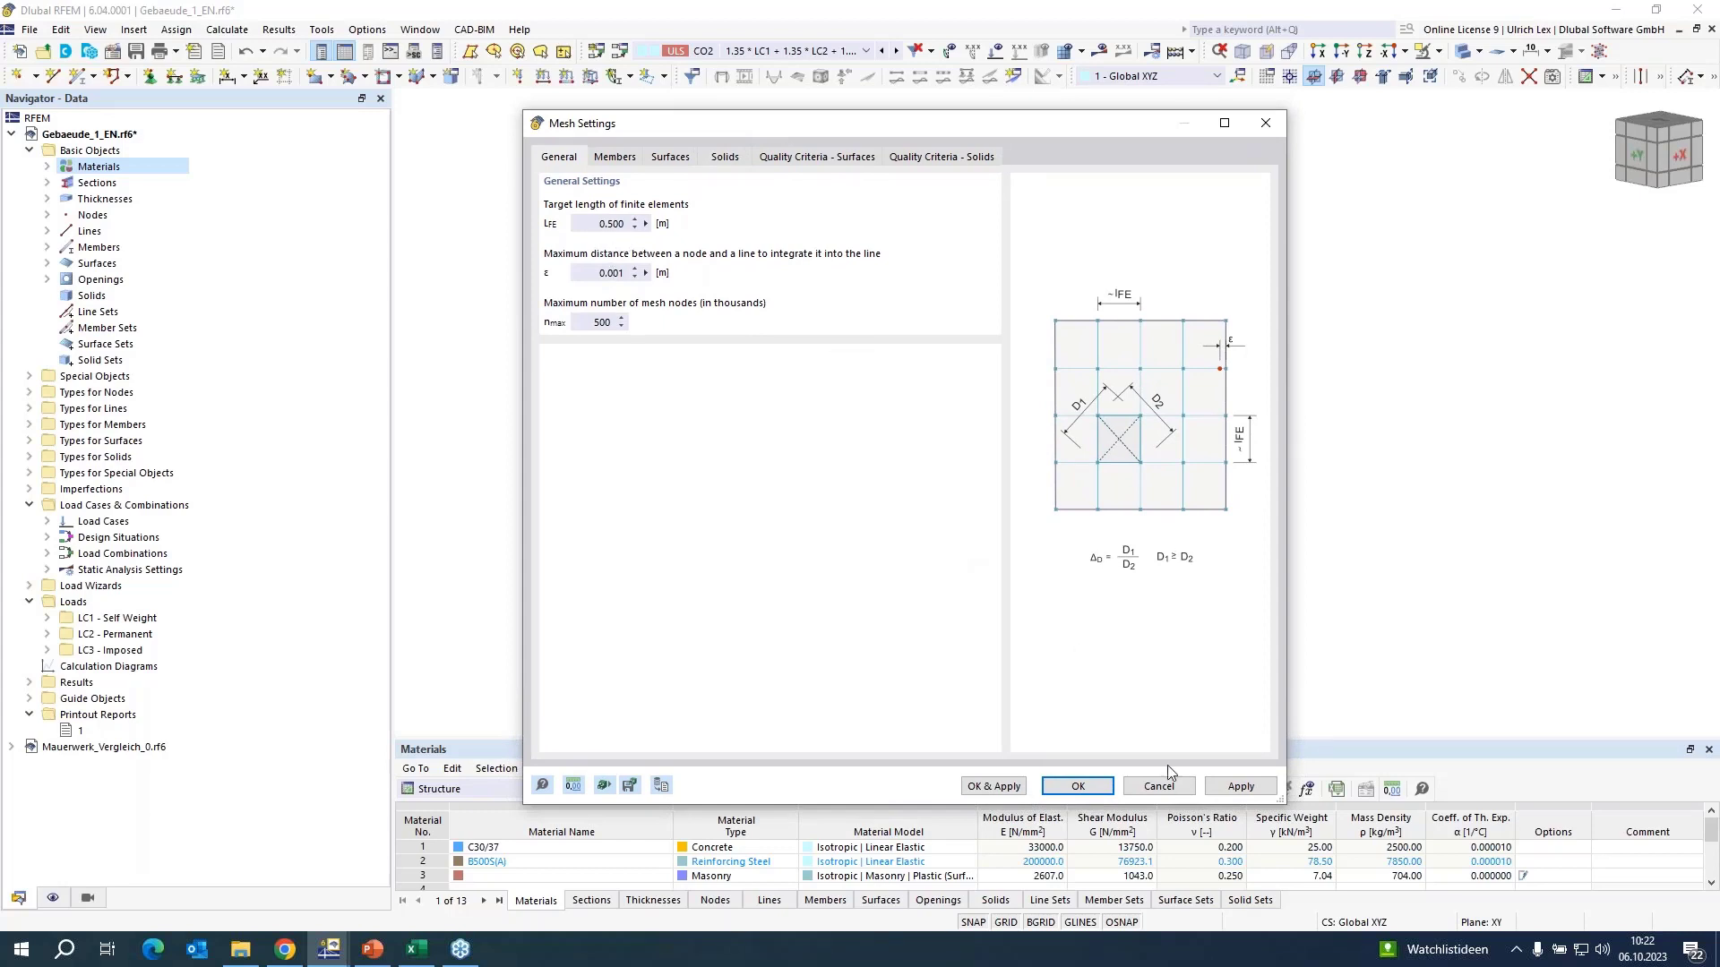
pyautogui.click(1149, 789)
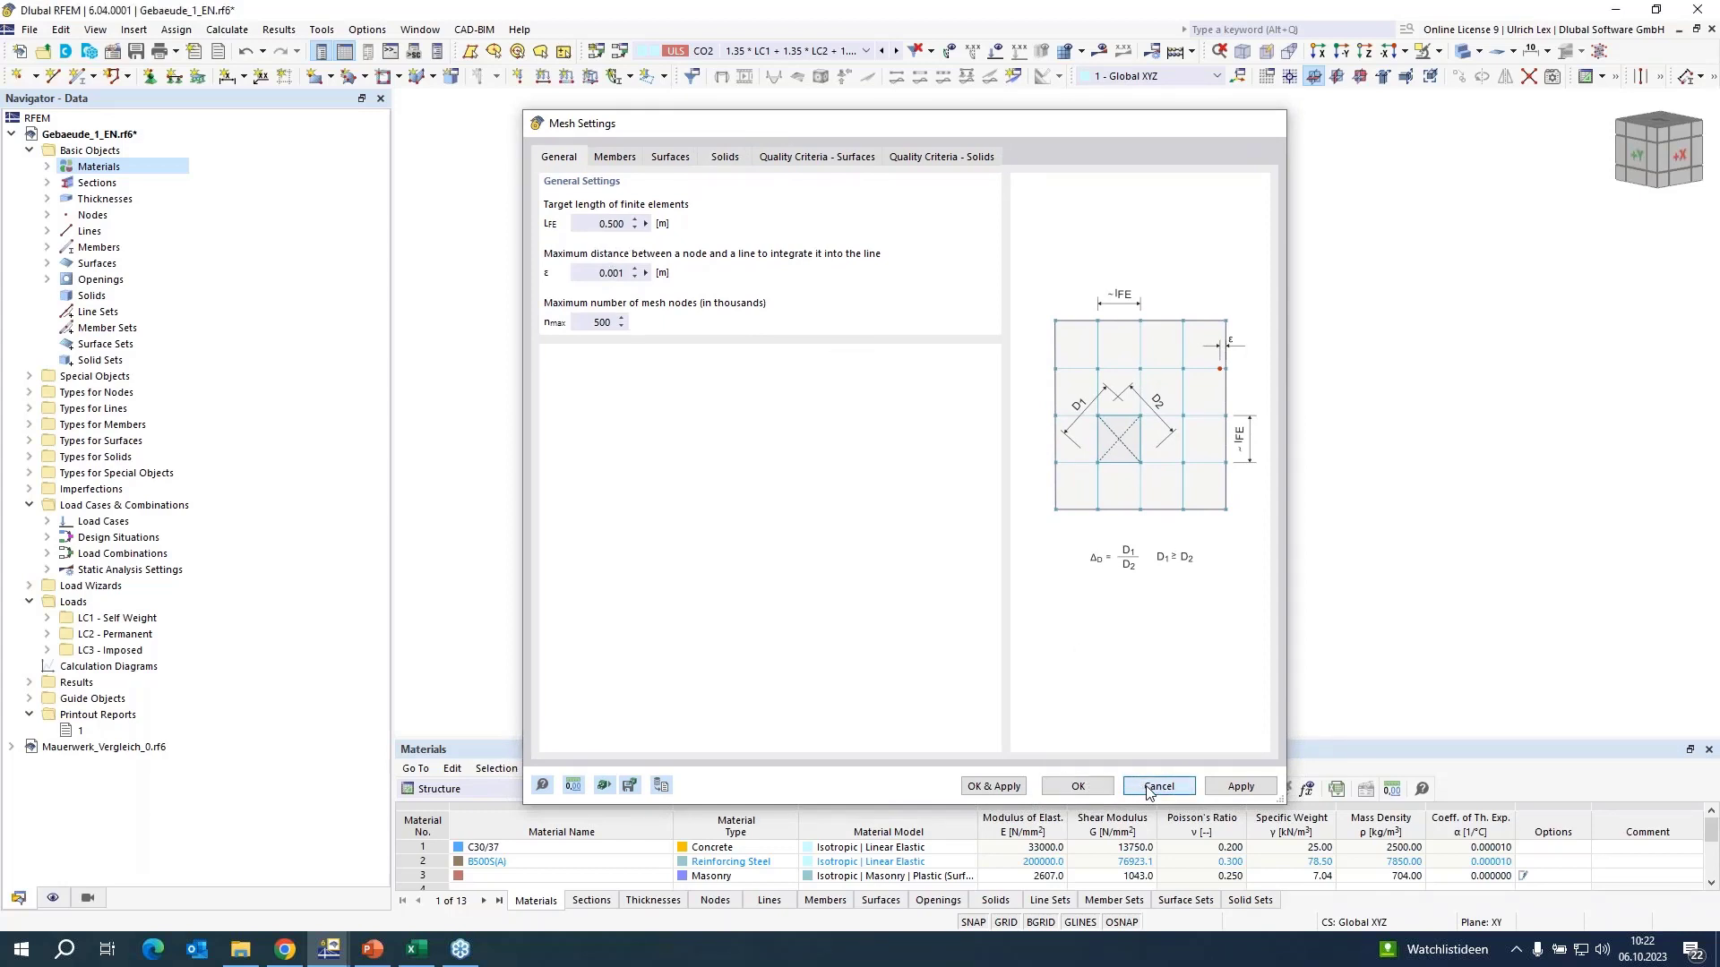
# - Create a new surface mesh refinement with a target FE length of 0.25 m
pyautogui.click(30, 441)
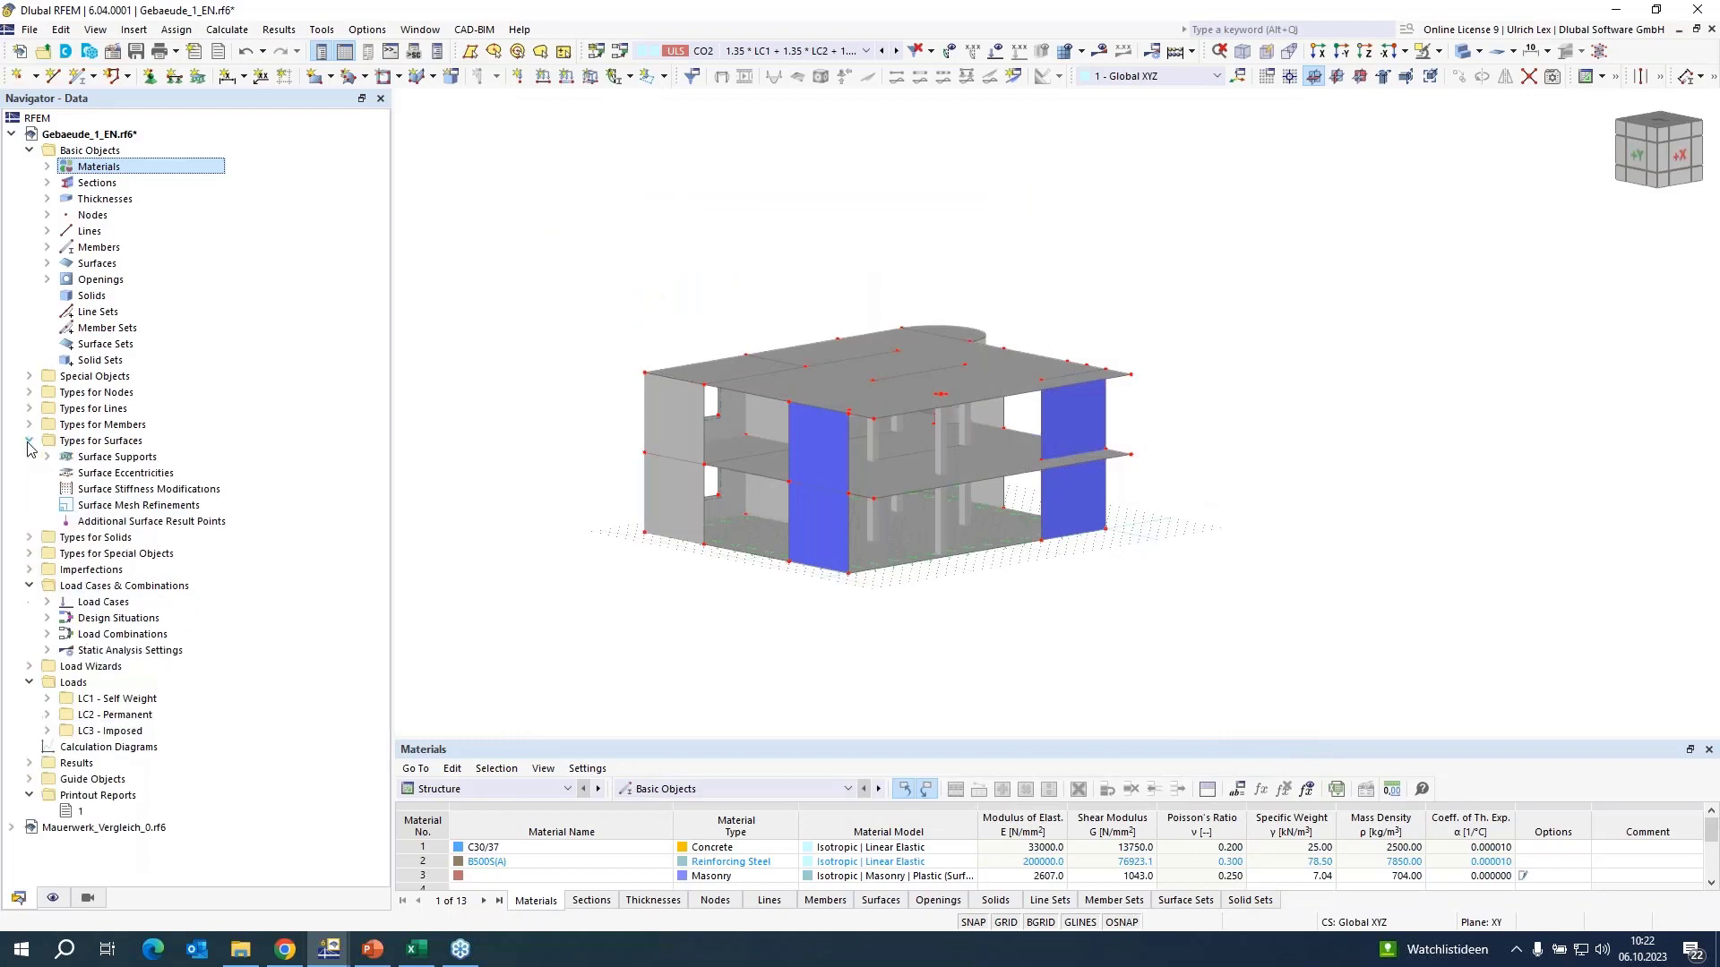
pyautogui.click(119, 507)
pyautogui.rightClick(119, 507)
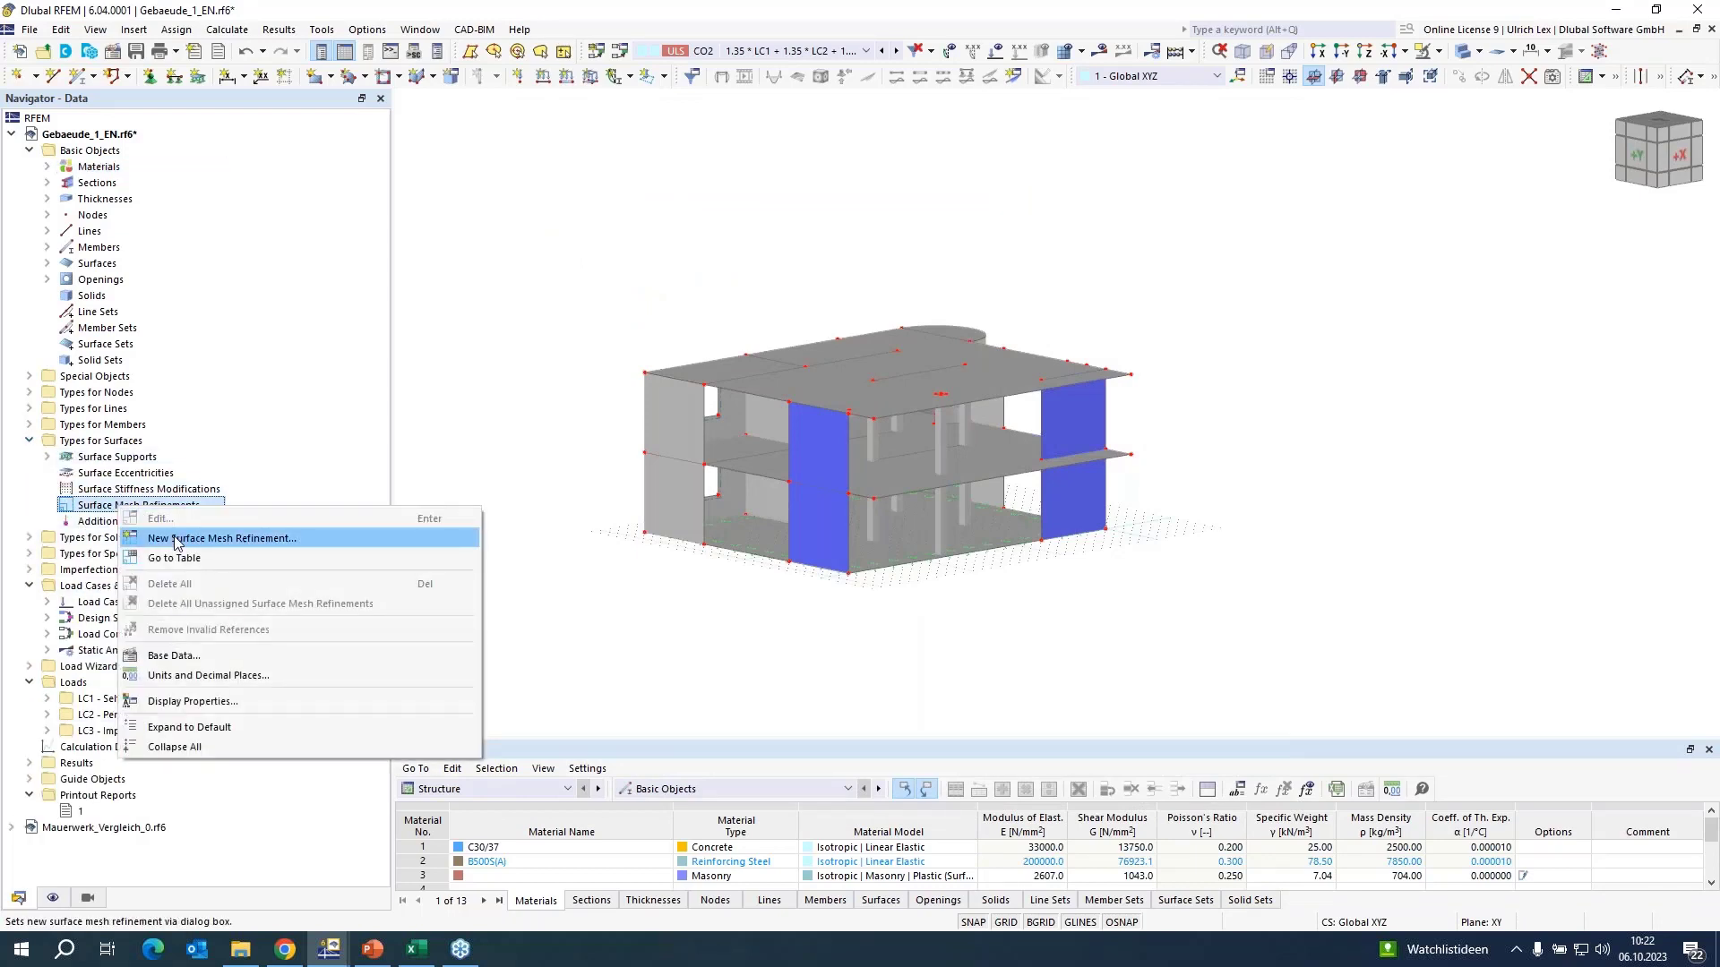
pyautogui.click(177, 534)
pyautogui.click(620, 313)
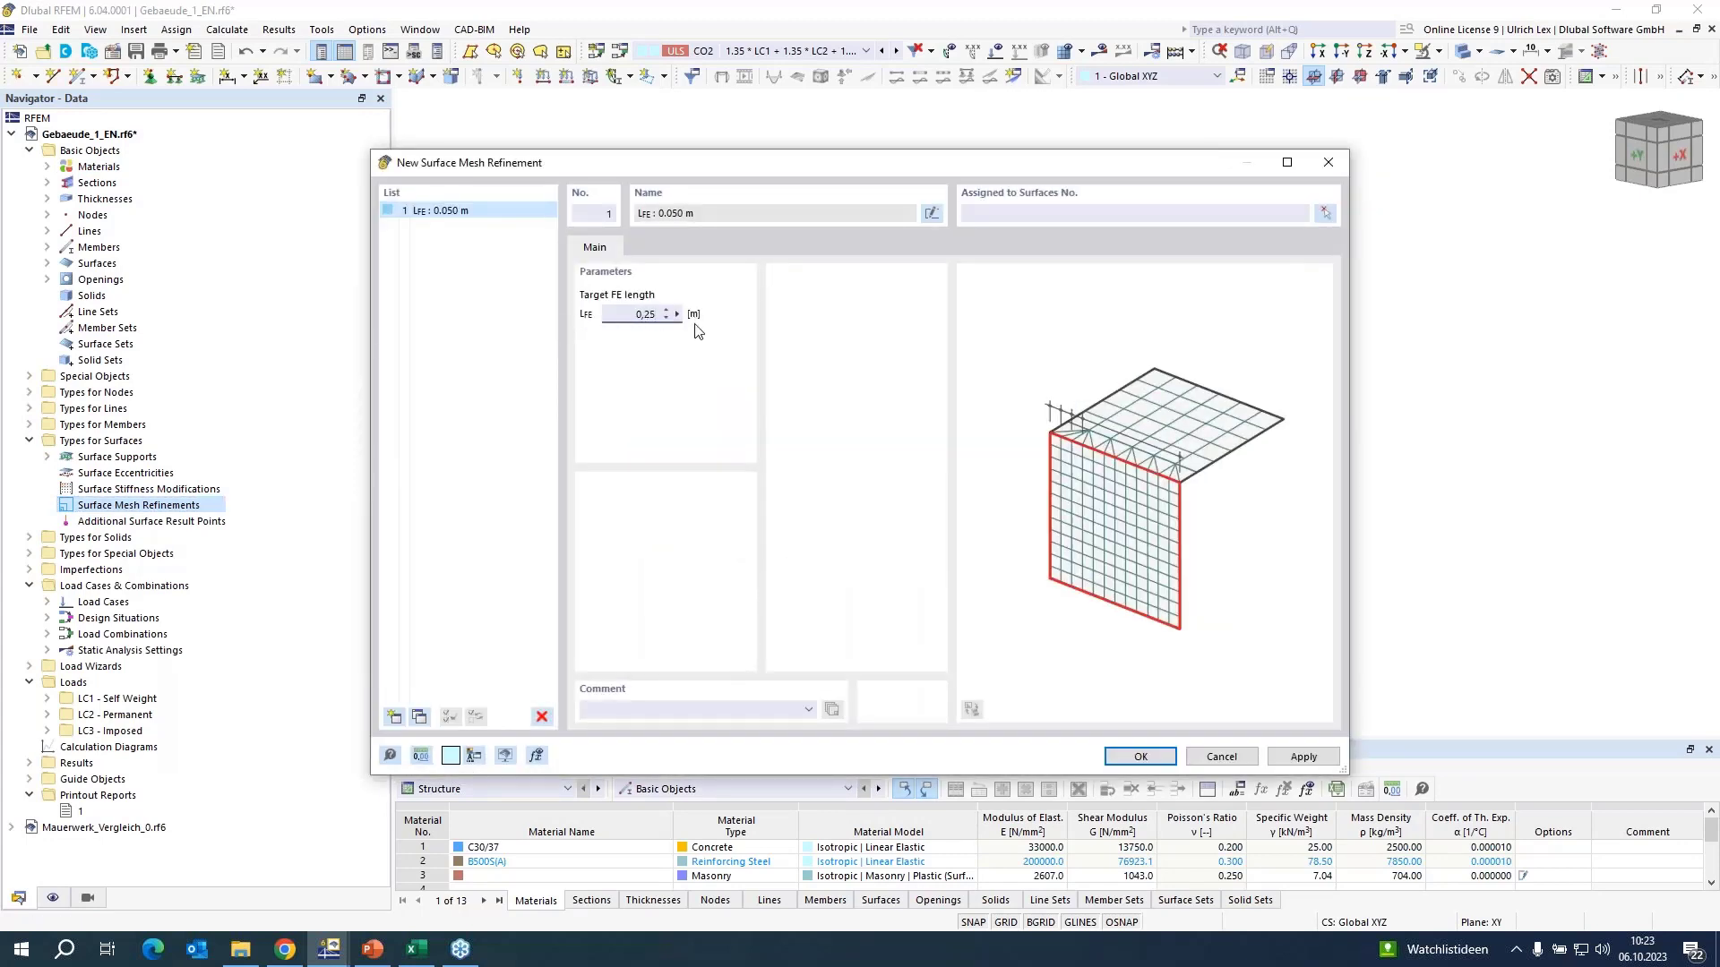
# - Assign the surface mesh refinement to all masonry wall surfaces on both storeys and accept it
pyautogui.click(1325, 213)
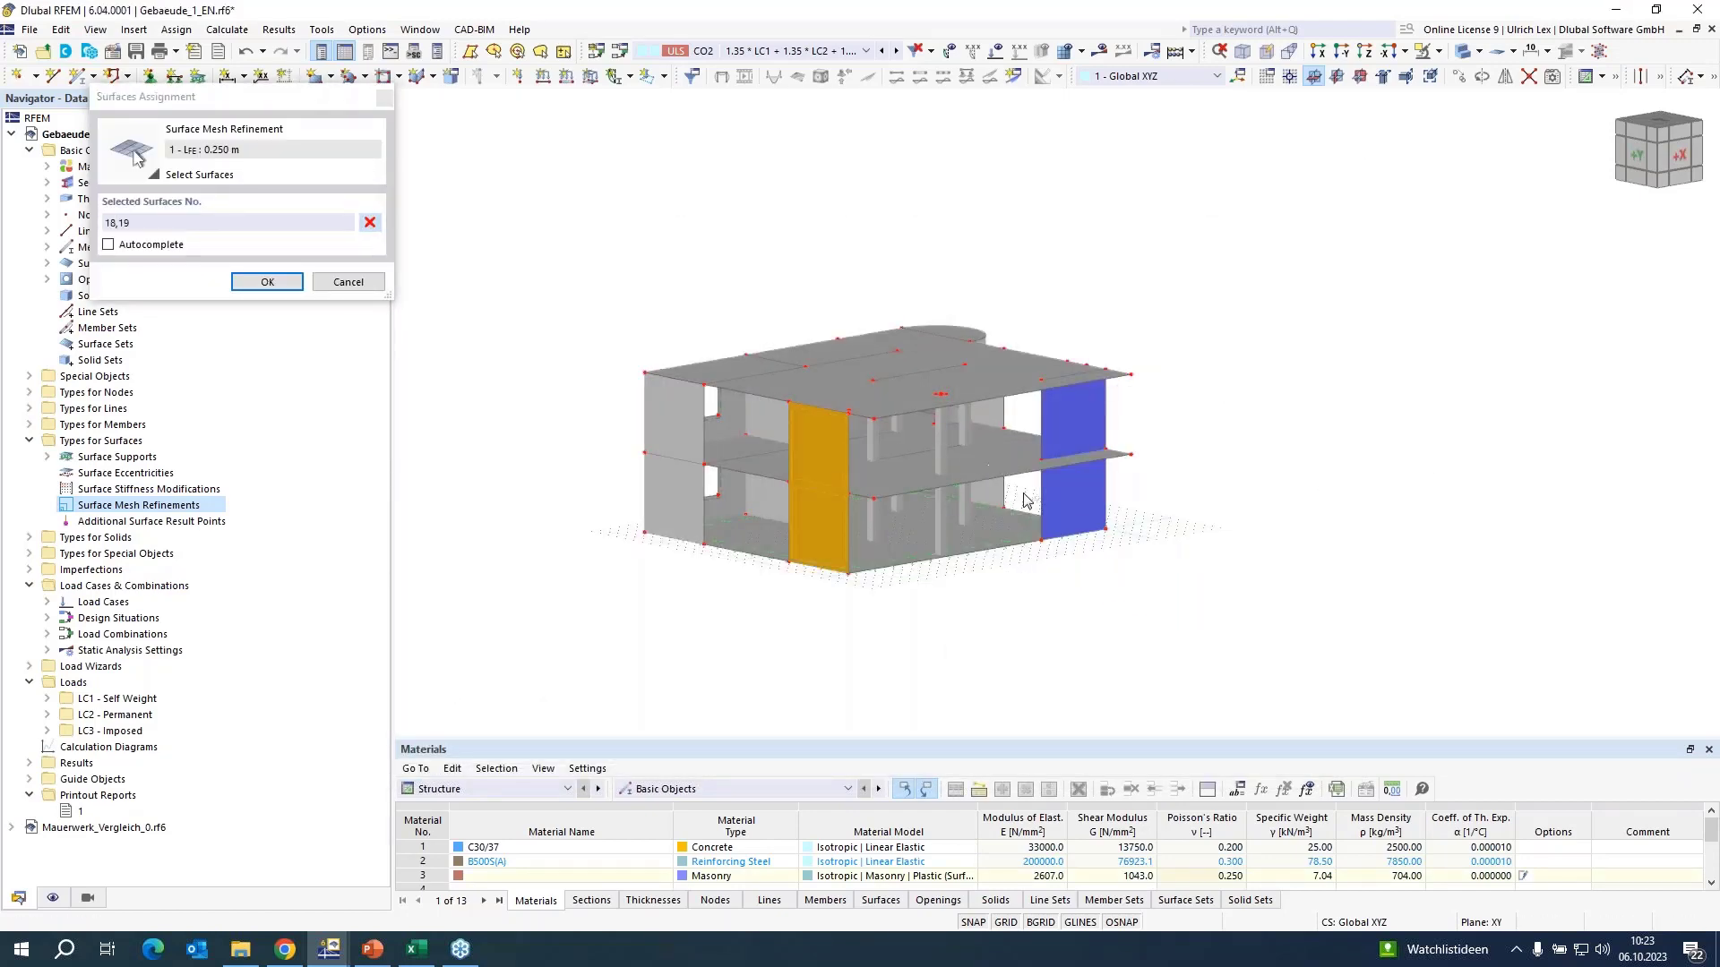
pyautogui.click(1066, 488)
pyautogui.click(1066, 421)
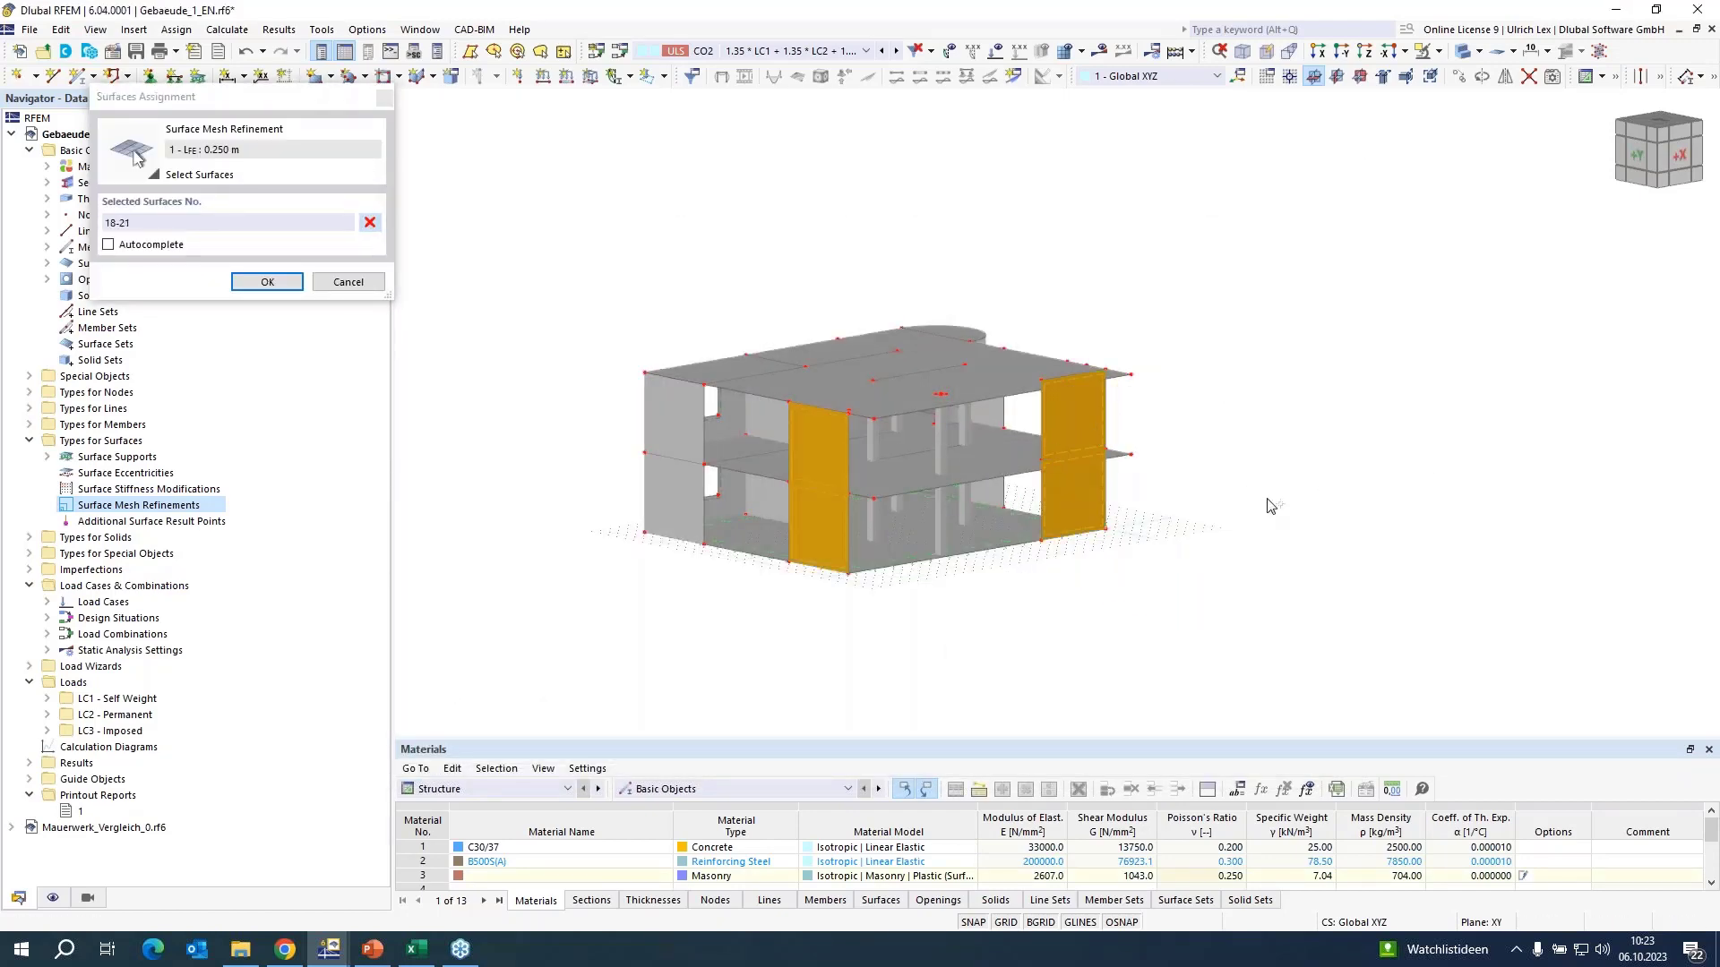
pyautogui.keyDown('ctrl'); pyautogui.moveTo(1272, 507); pyautogui.dragTo(903, 527, button='middle'); pyautogui.keyUp('ctrl')
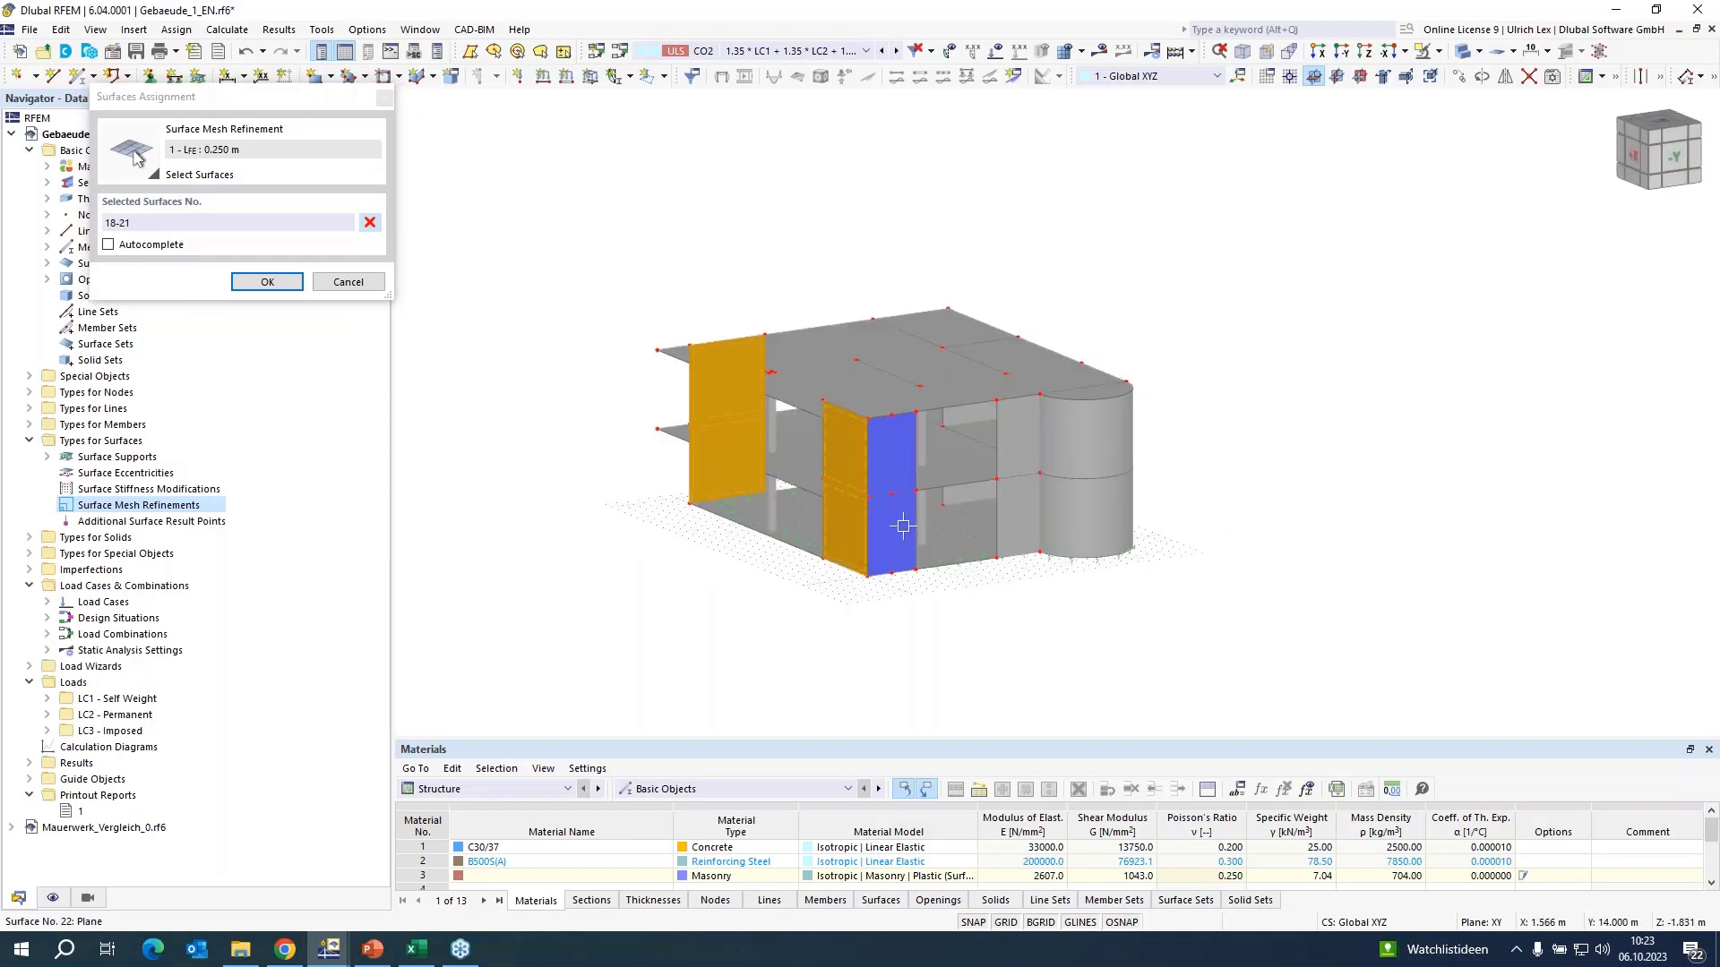
pyautogui.click(240, 282)
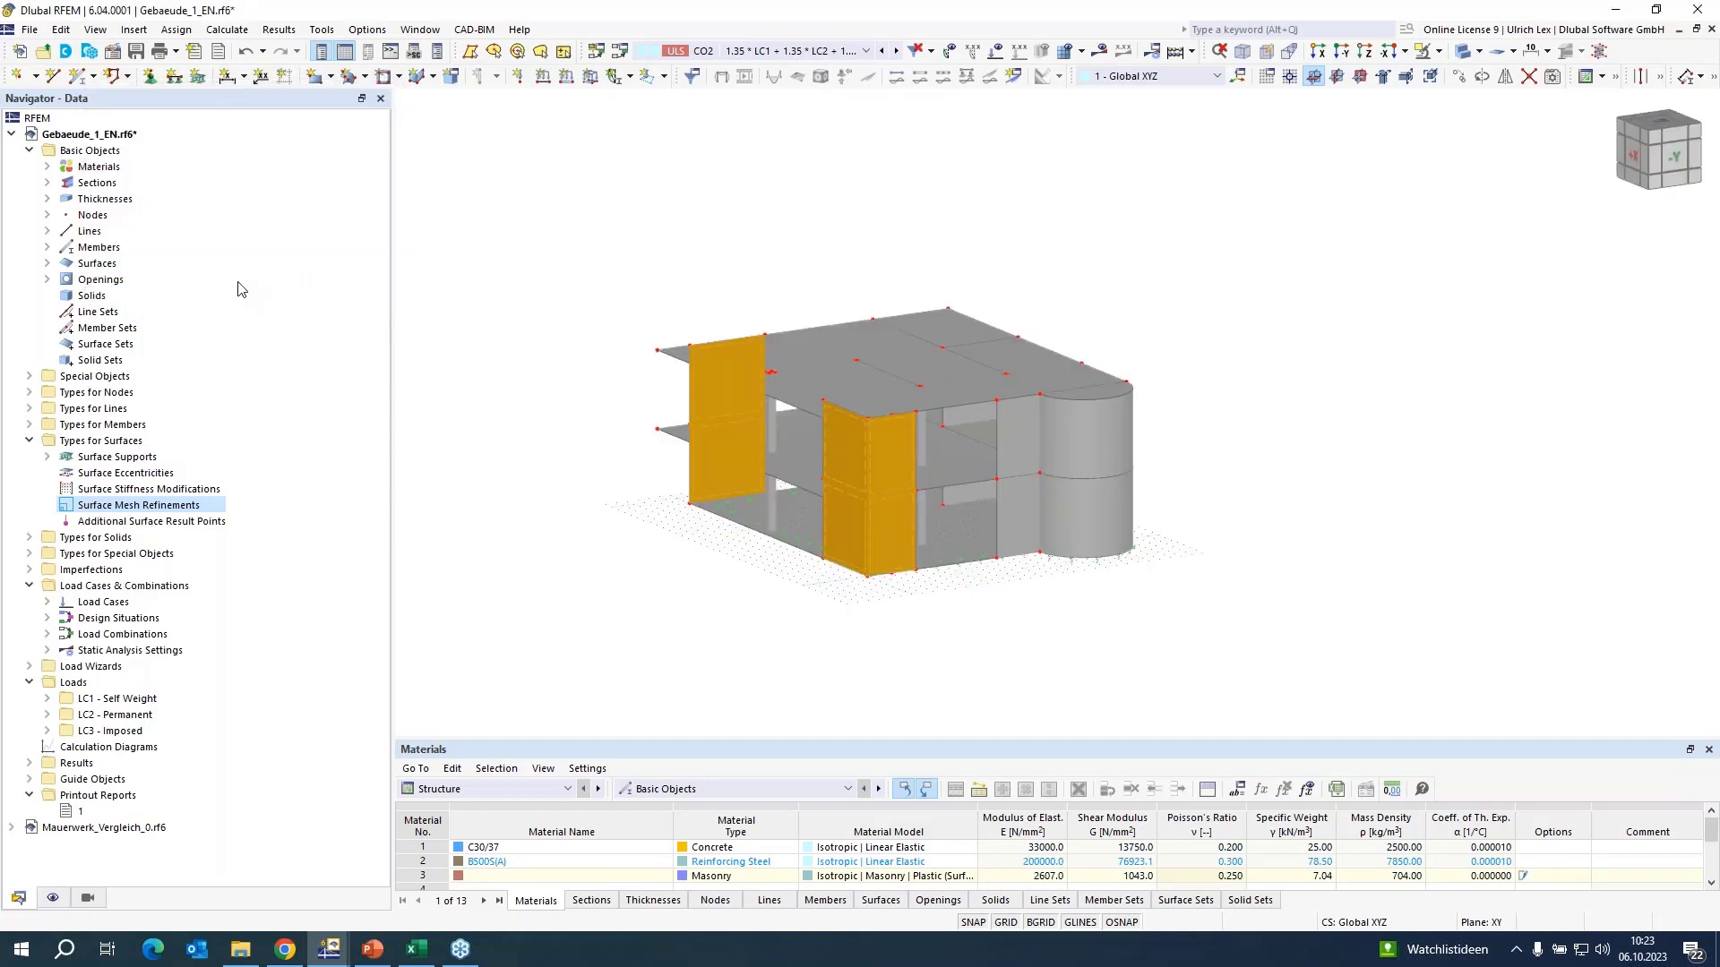
pyautogui.click(1142, 758)
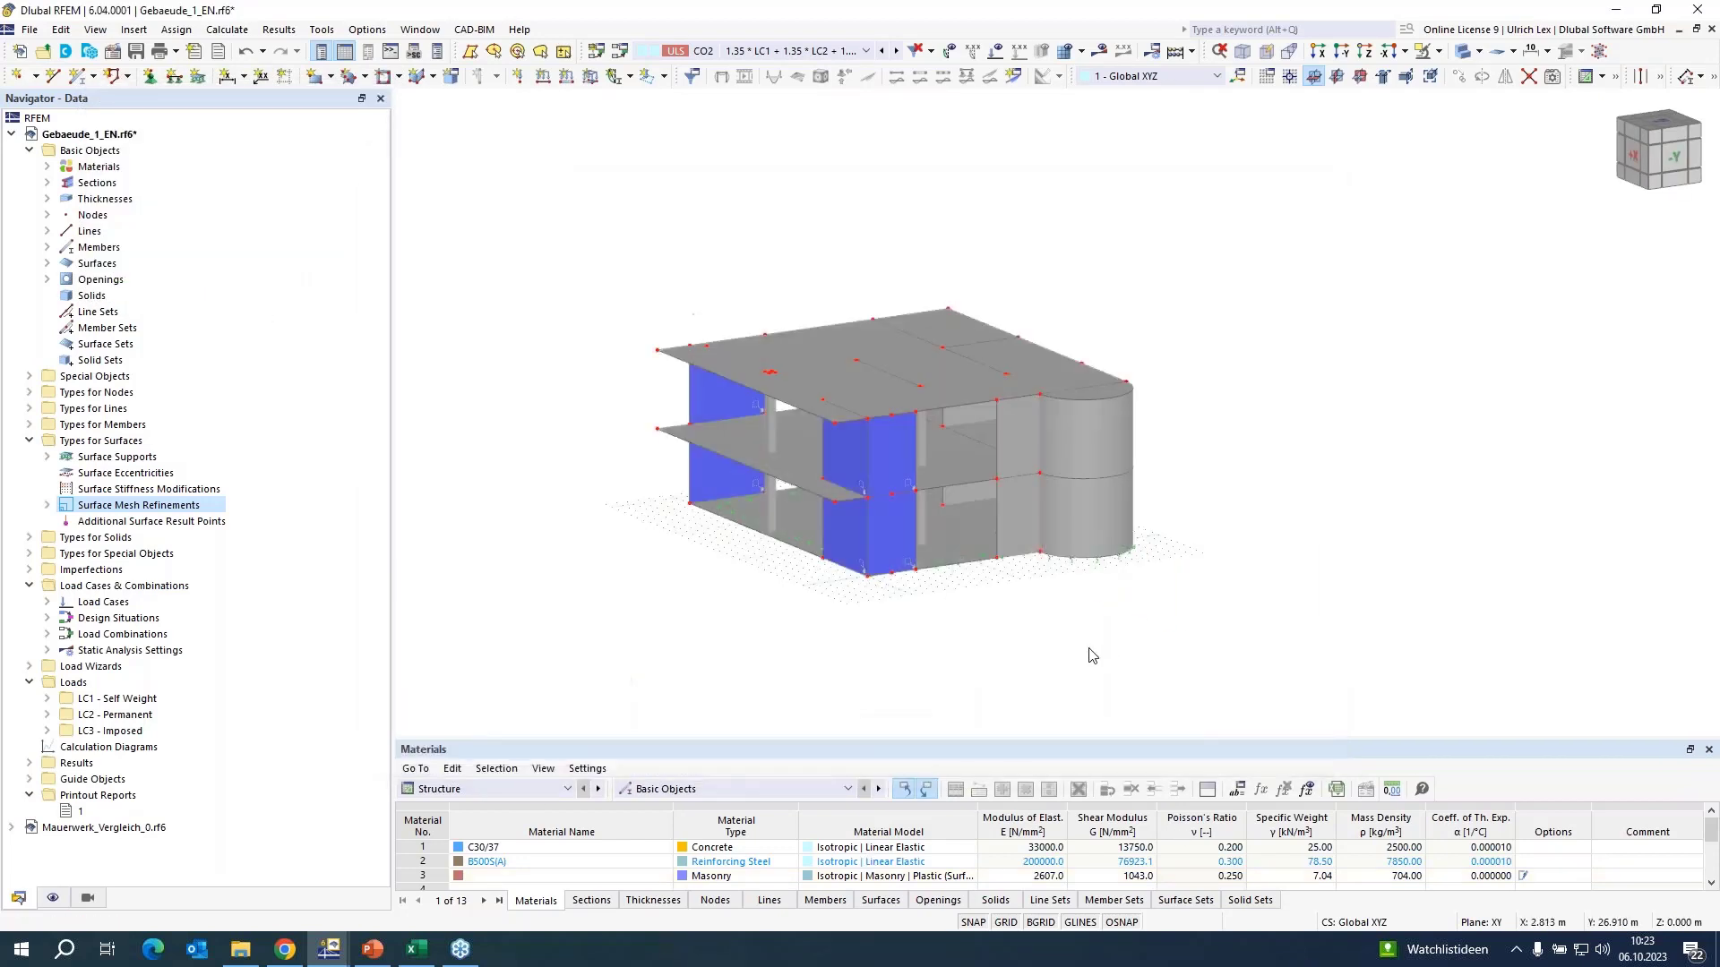
# - Calculate load combination CO2 and show its global deformation results on the building
pyautogui.keyDown('ctrl'); pyautogui.moveTo(615, 599); pyautogui.dragTo(688, 586, button='middle'); pyautogui.keyUp('ctrl')
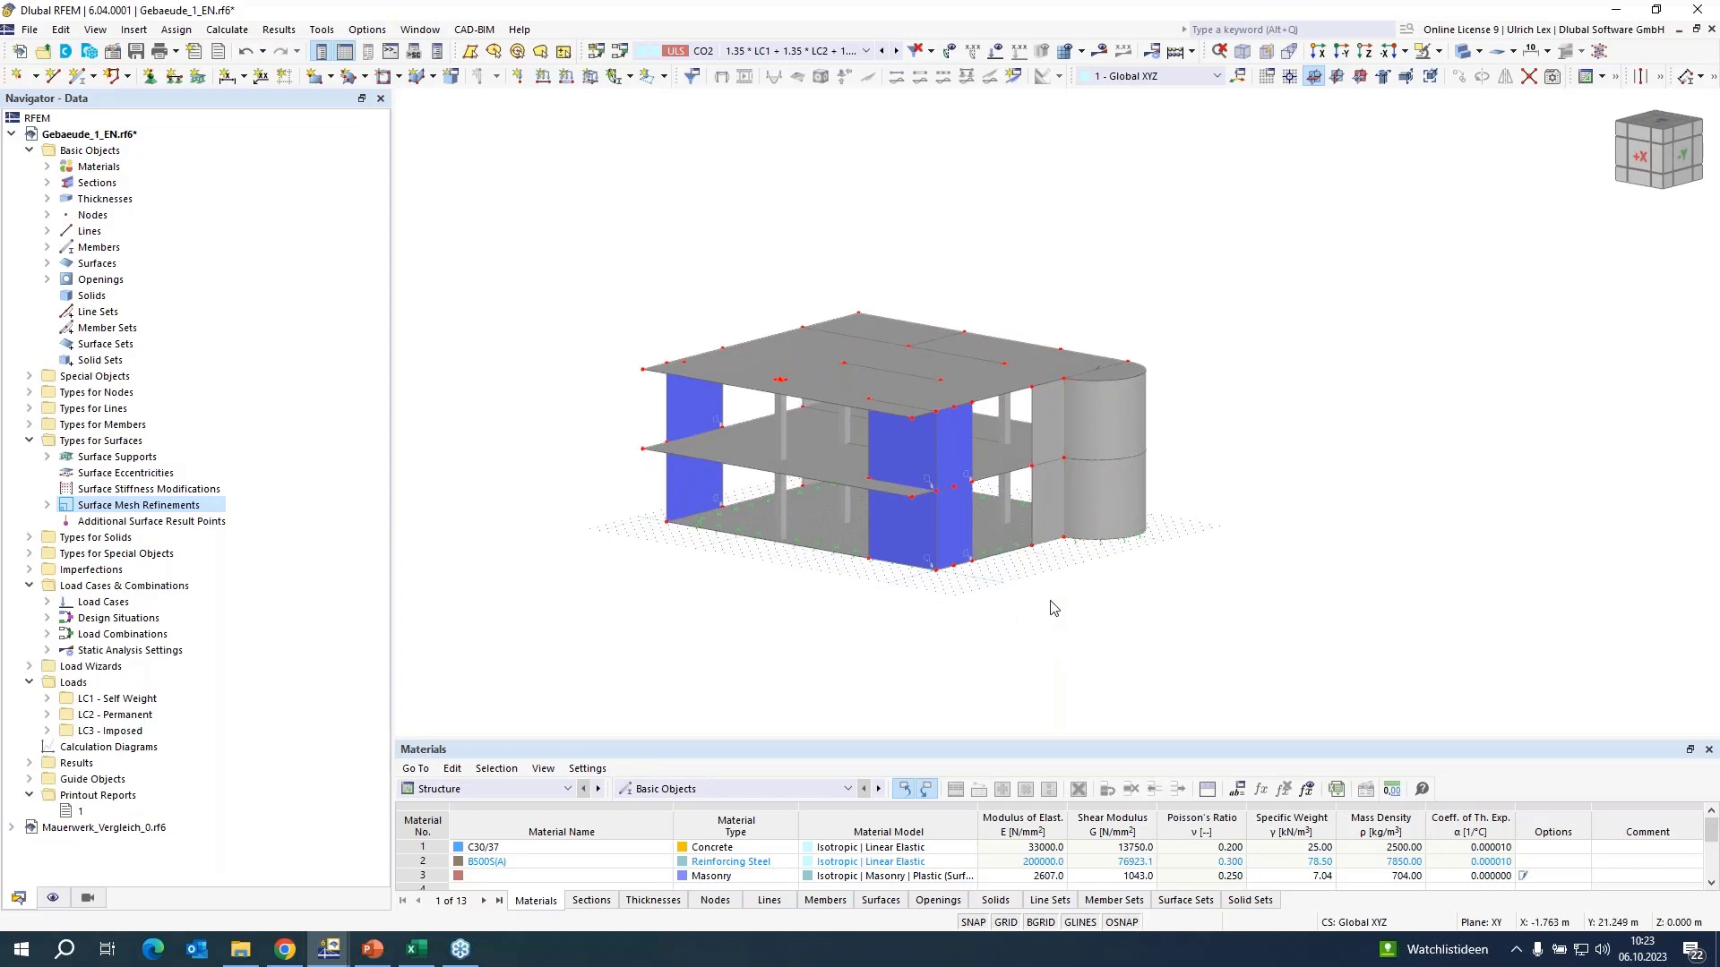
pyautogui.scroll(1, 1048, 603)
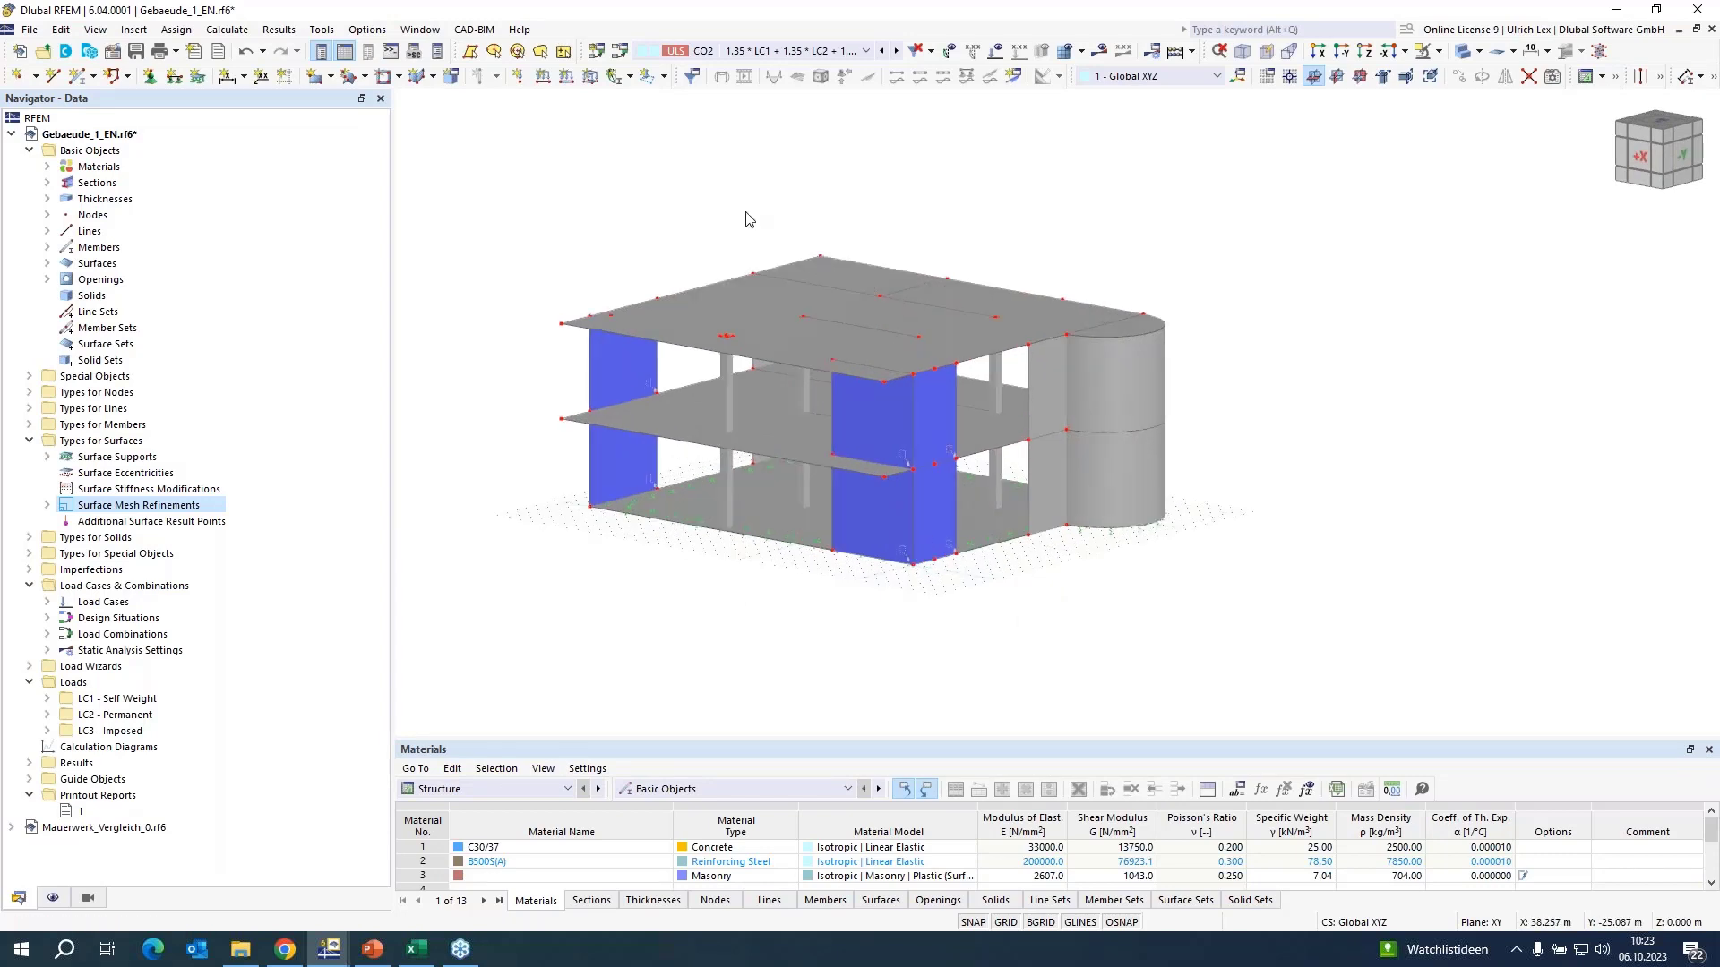
pyautogui.click(1101, 52)
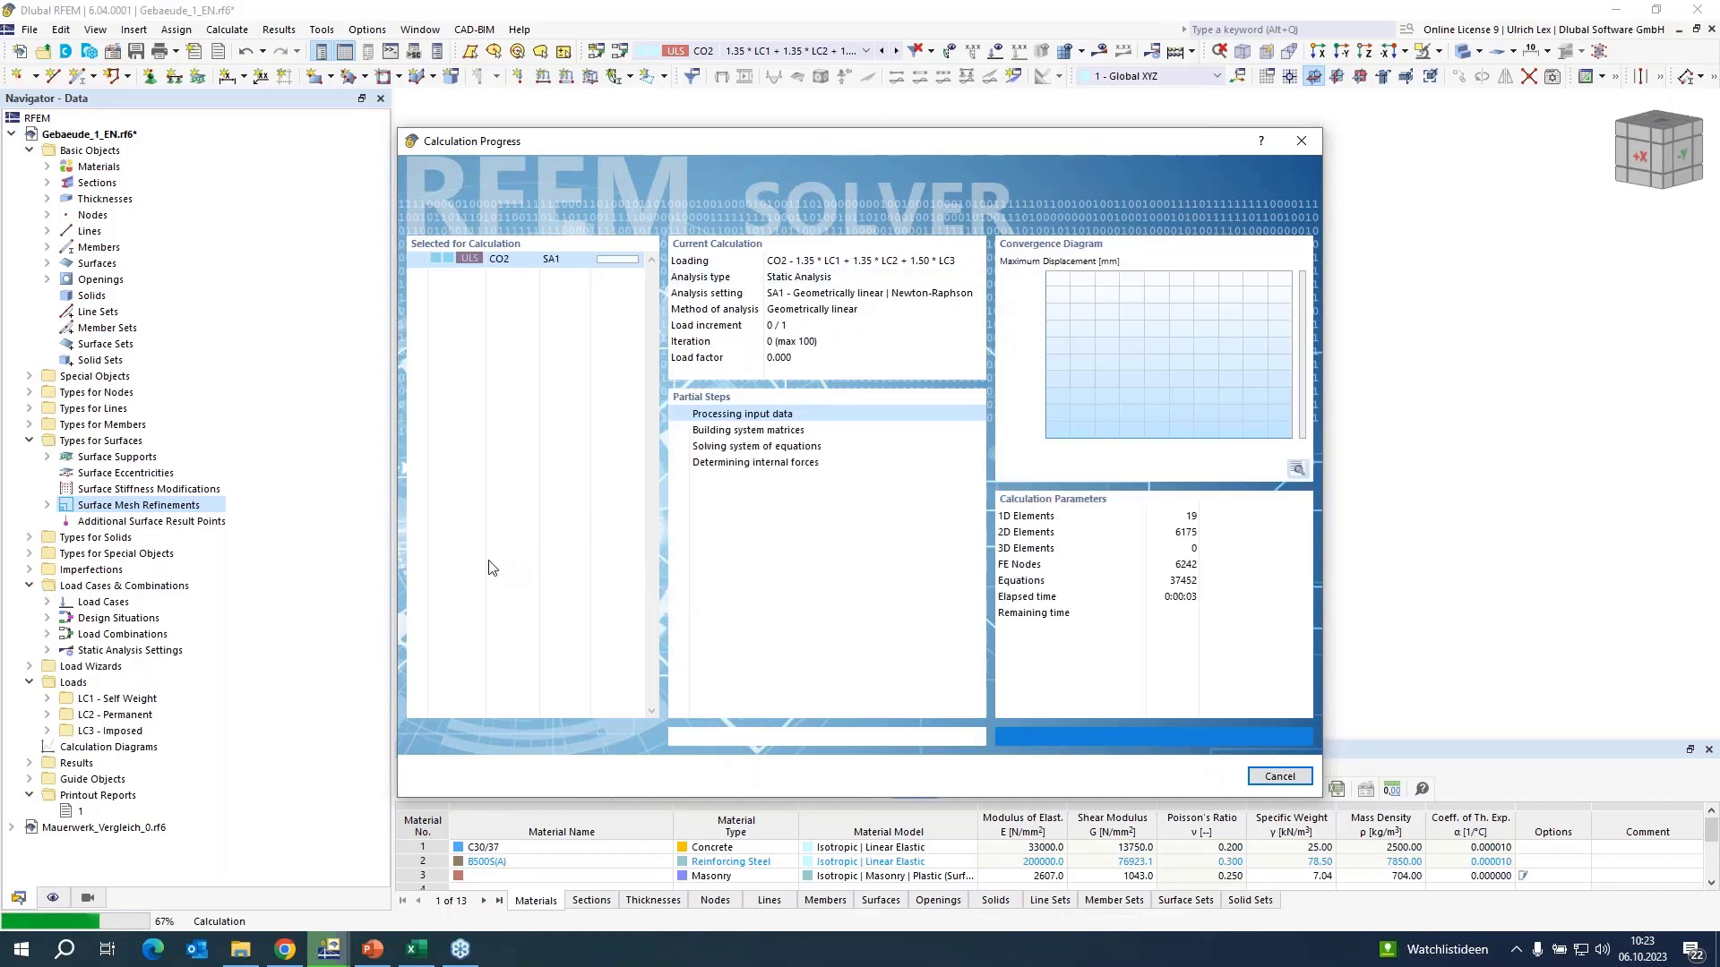
pyautogui.moveTo(966, 142); pyautogui.dragTo(1100, 110)
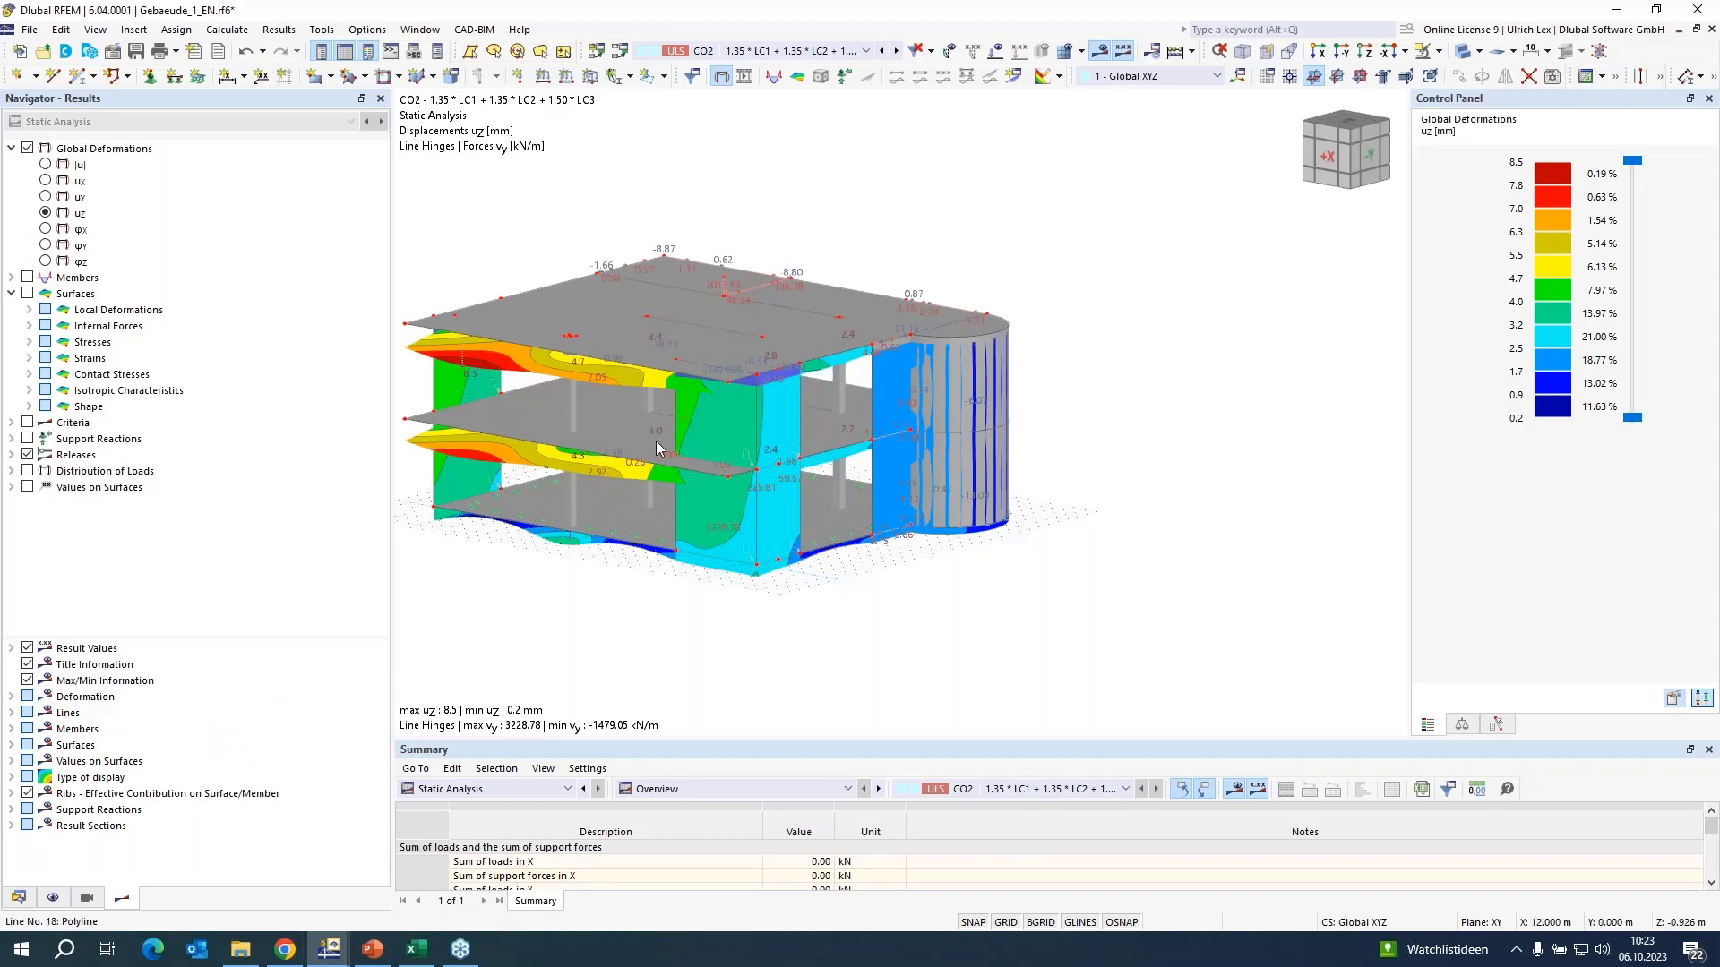
pyautogui.scroll(-1, 656, 440)
pyautogui.scroll(1, 653, 464)
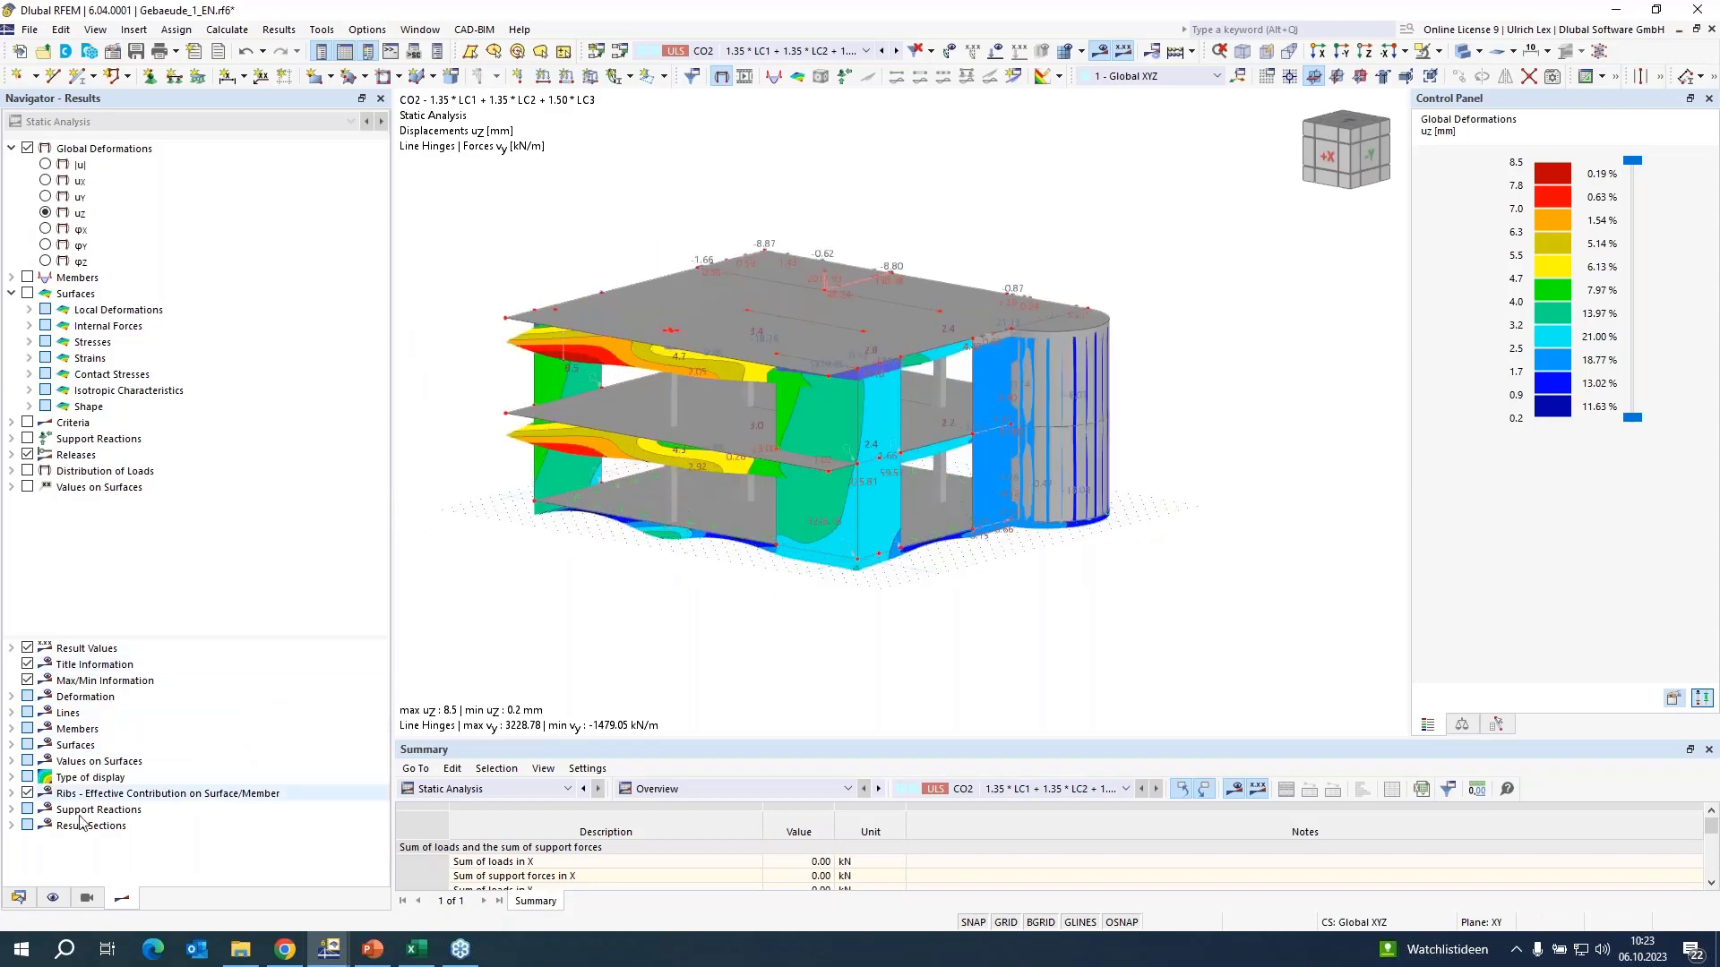
# - Open printout report 1 of the building model, look through its contents and close it again
pyautogui.click(18, 898)
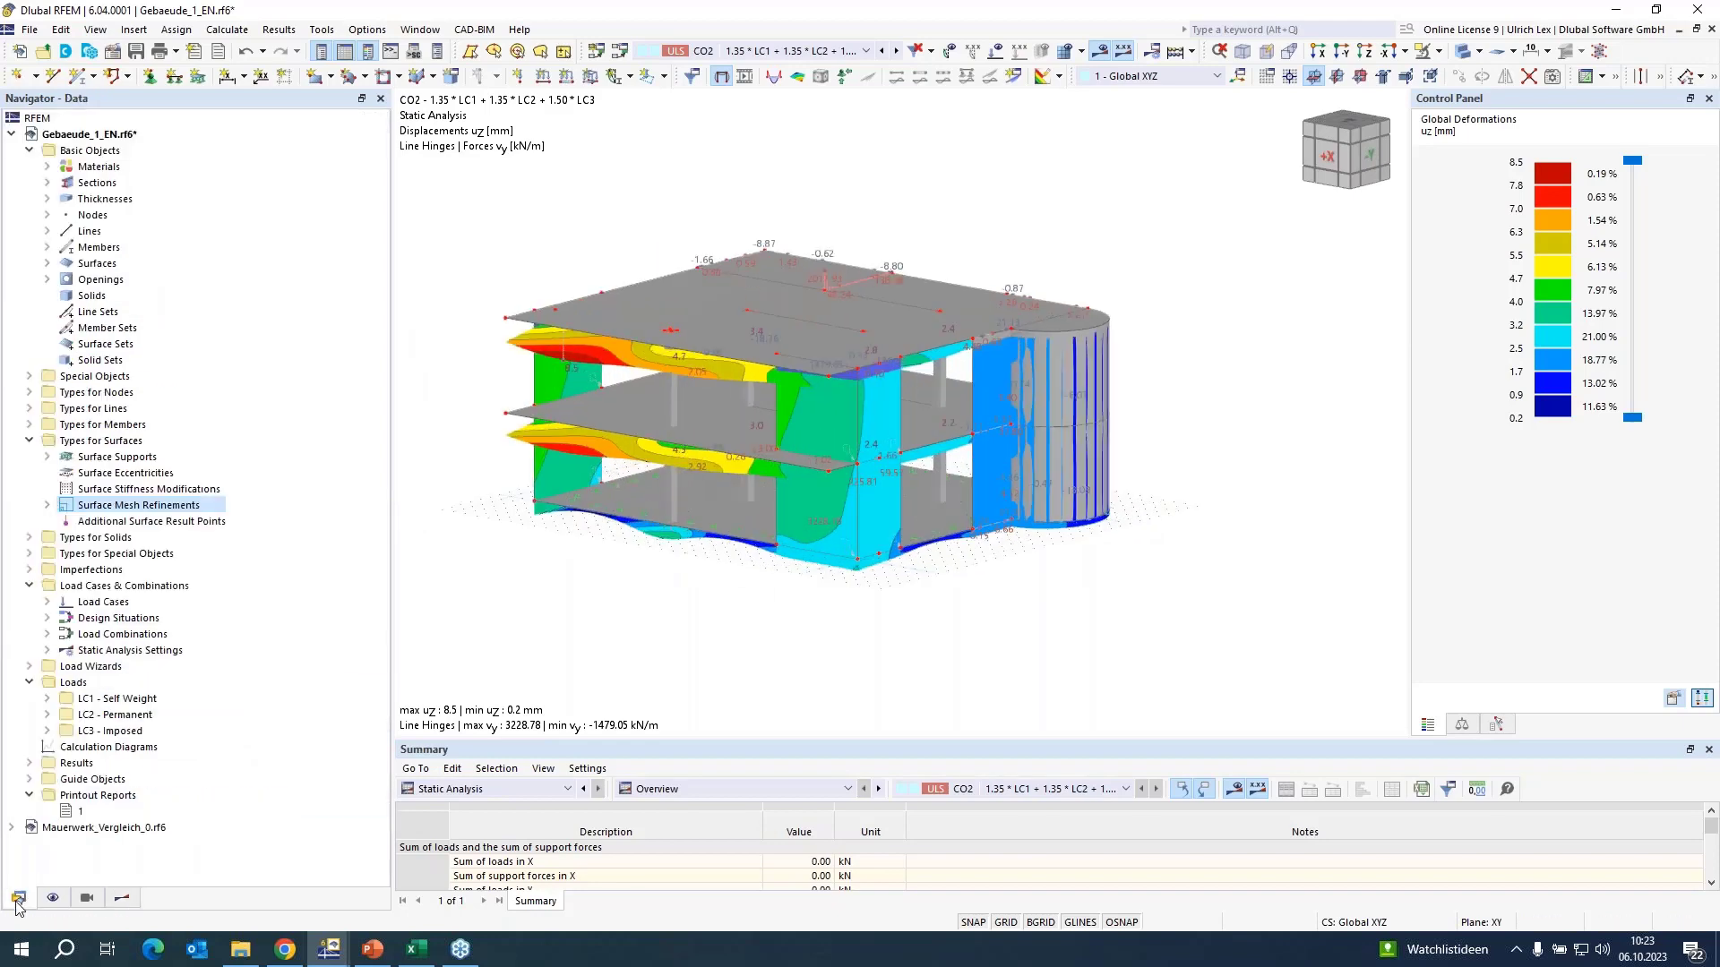
pyautogui.click(10, 828)
pyautogui.scroll(-5, 180, 747)
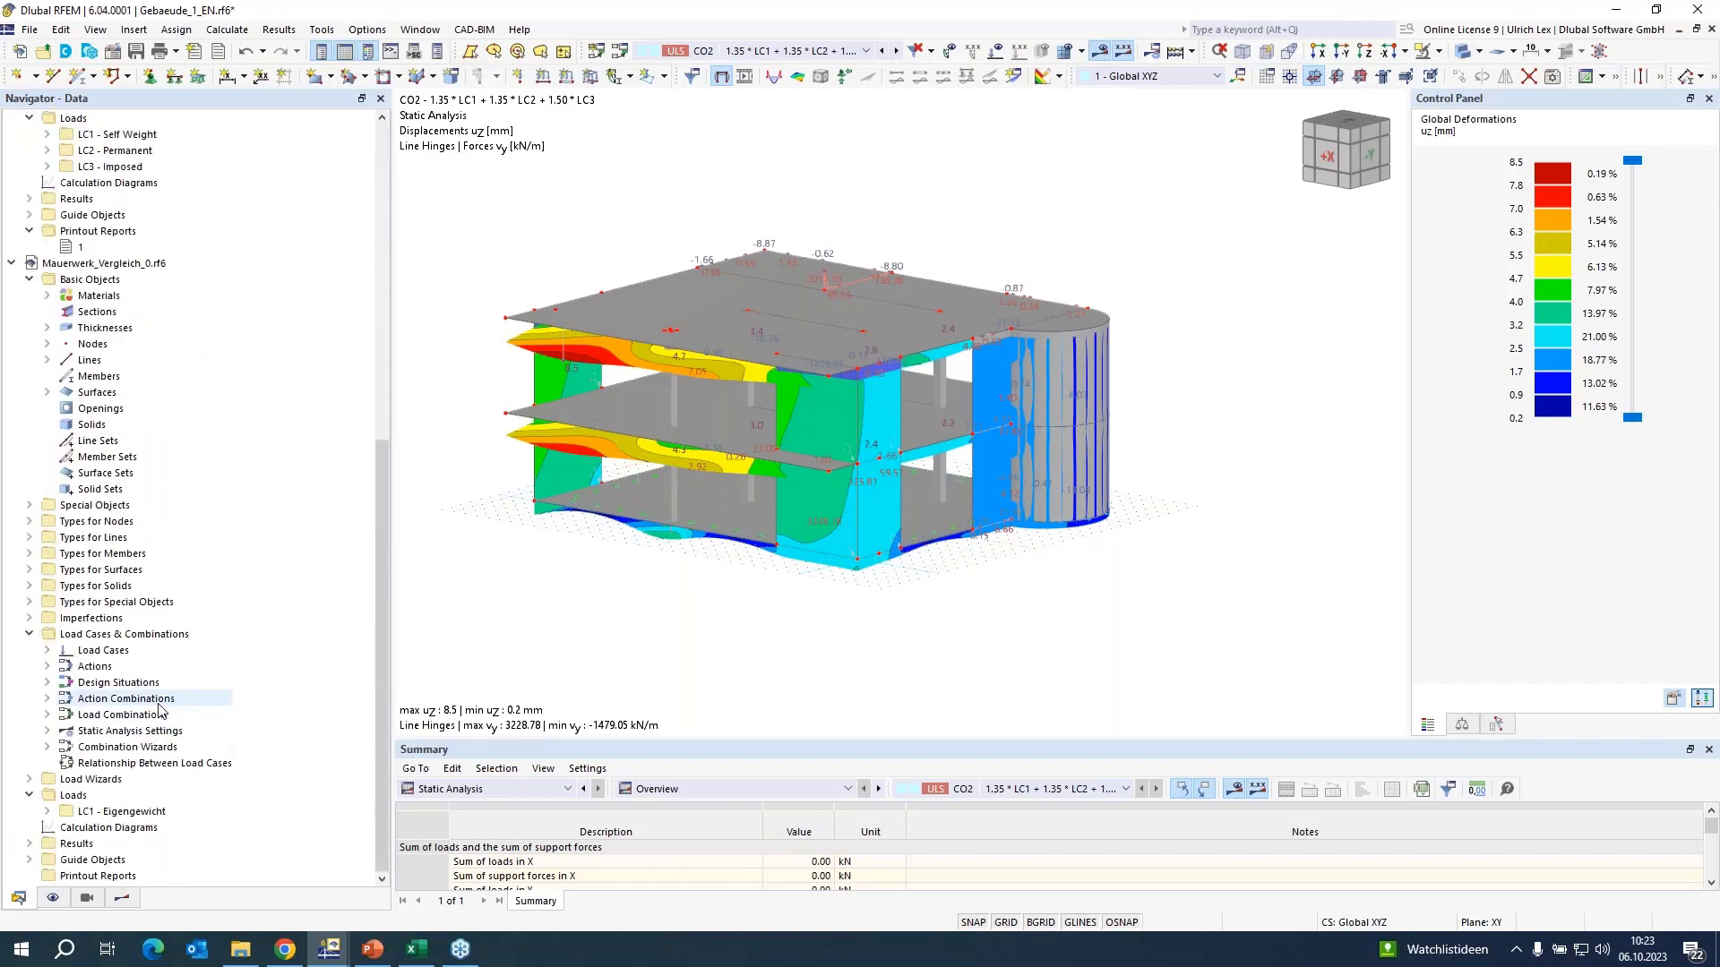
pyautogui.click(11, 602)
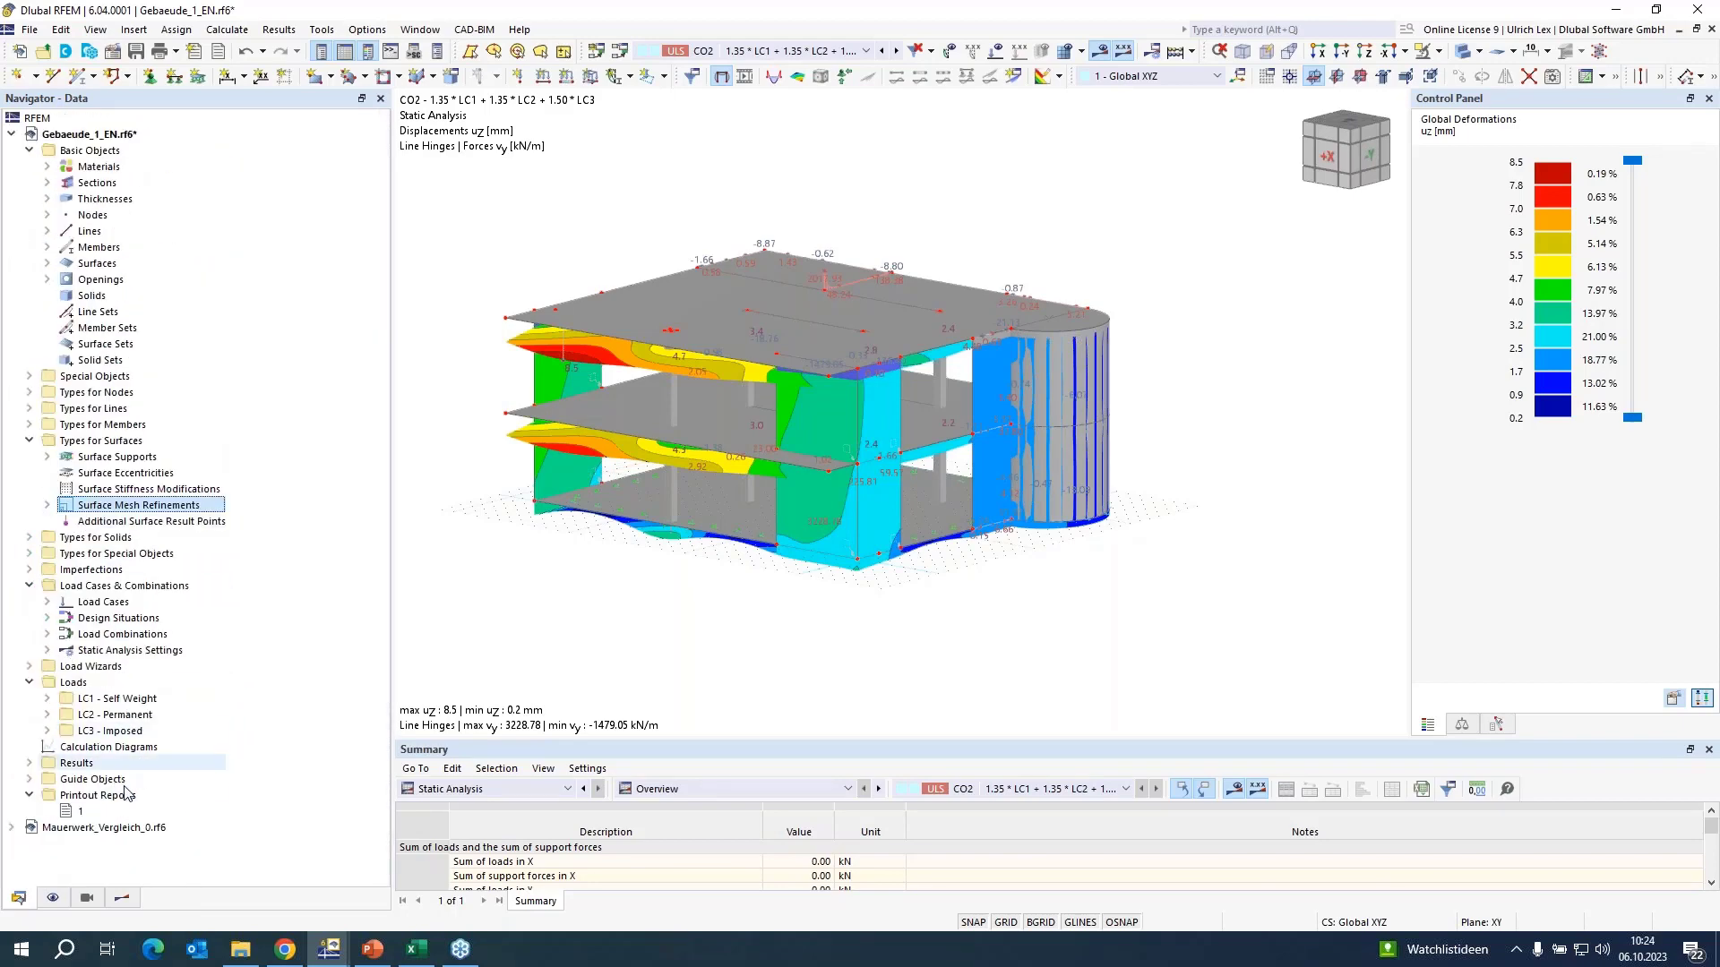
pyautogui.click(78, 812)
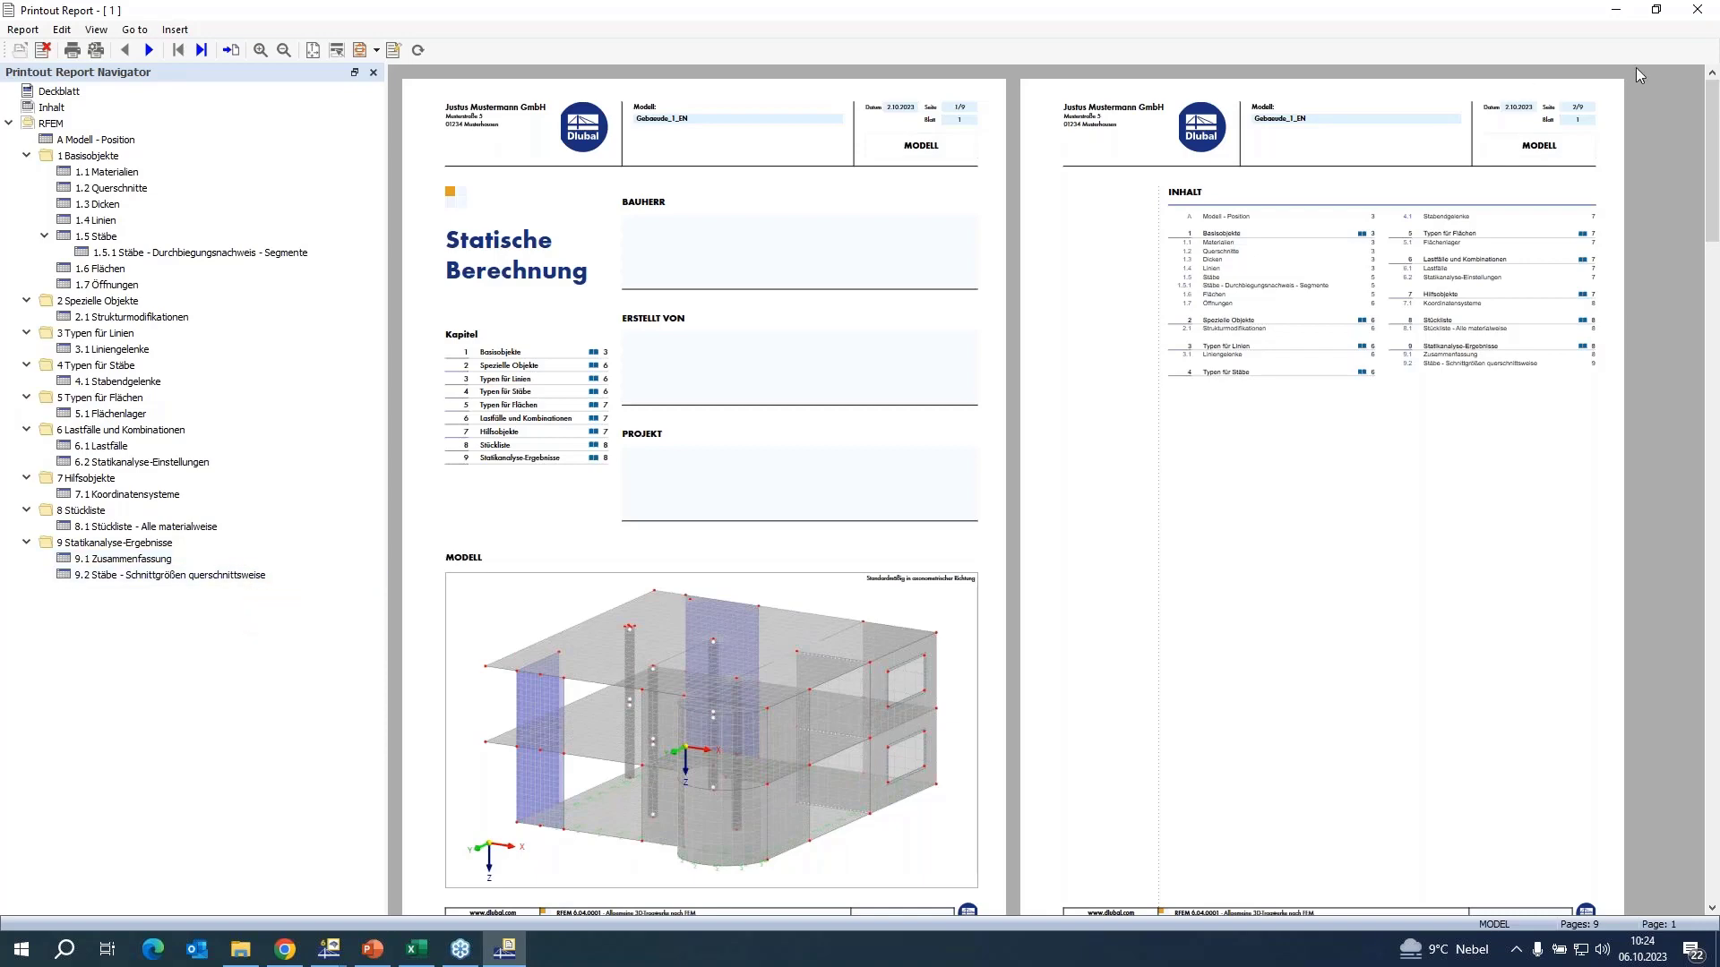
pyautogui.click(1698, 13)
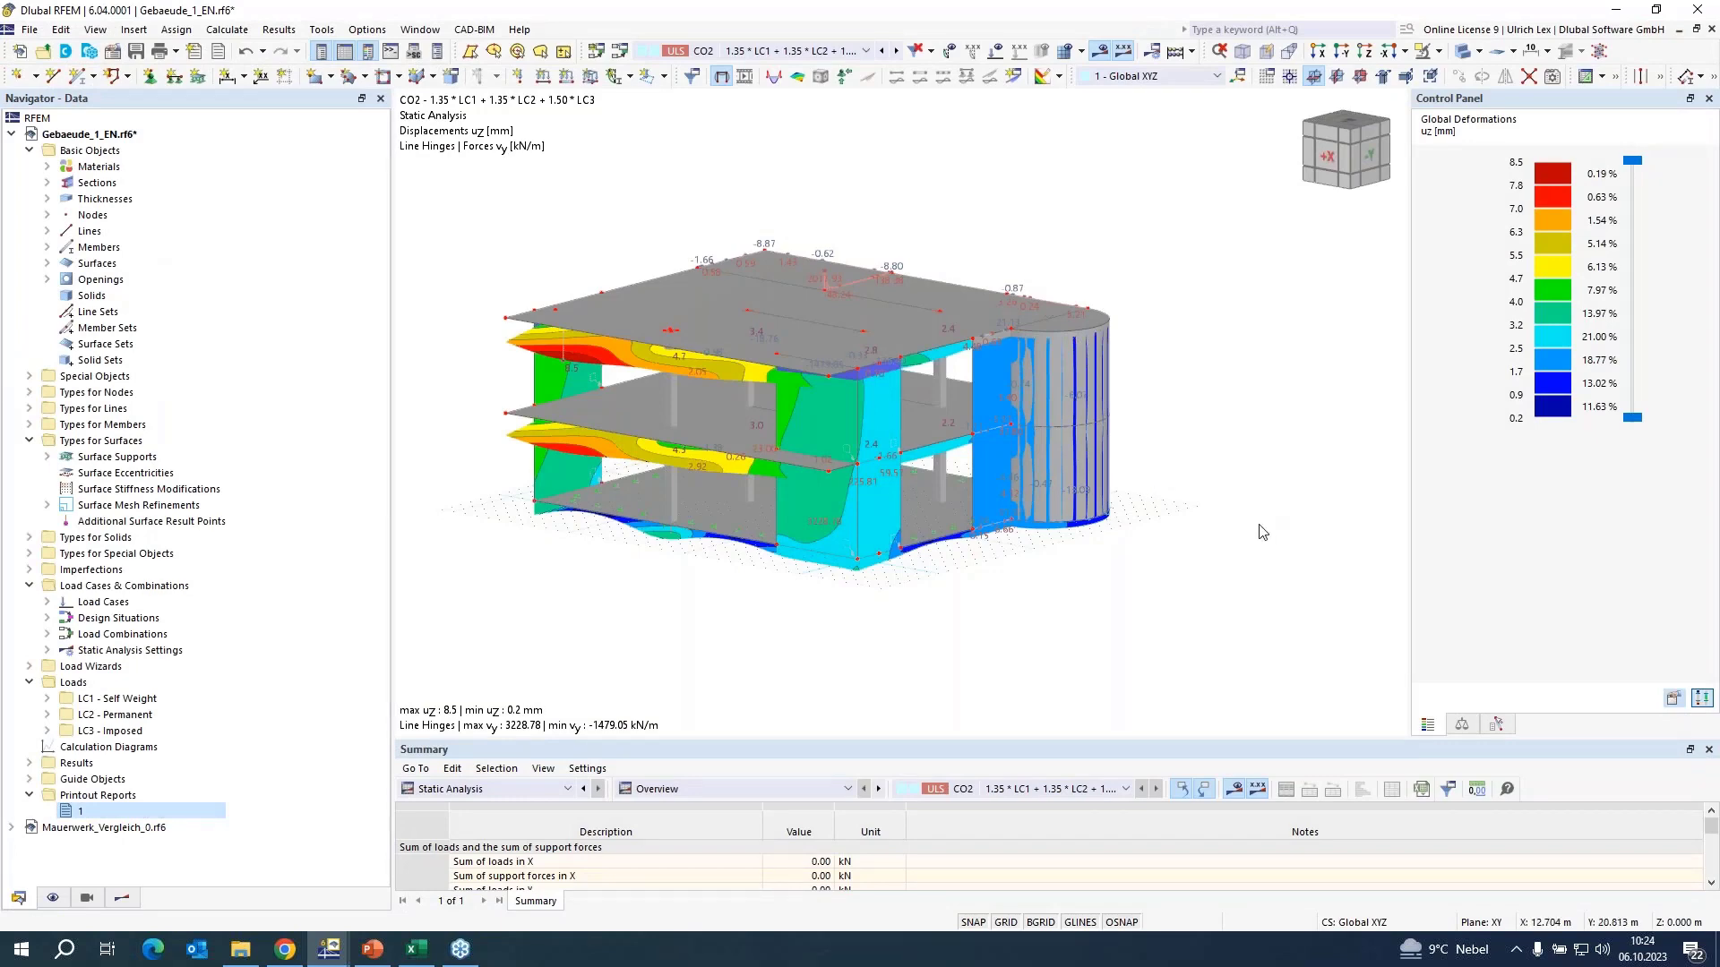
# - Start a new single member and set its member type to Result Beam
pyautogui.scroll(2, 1250, 452)
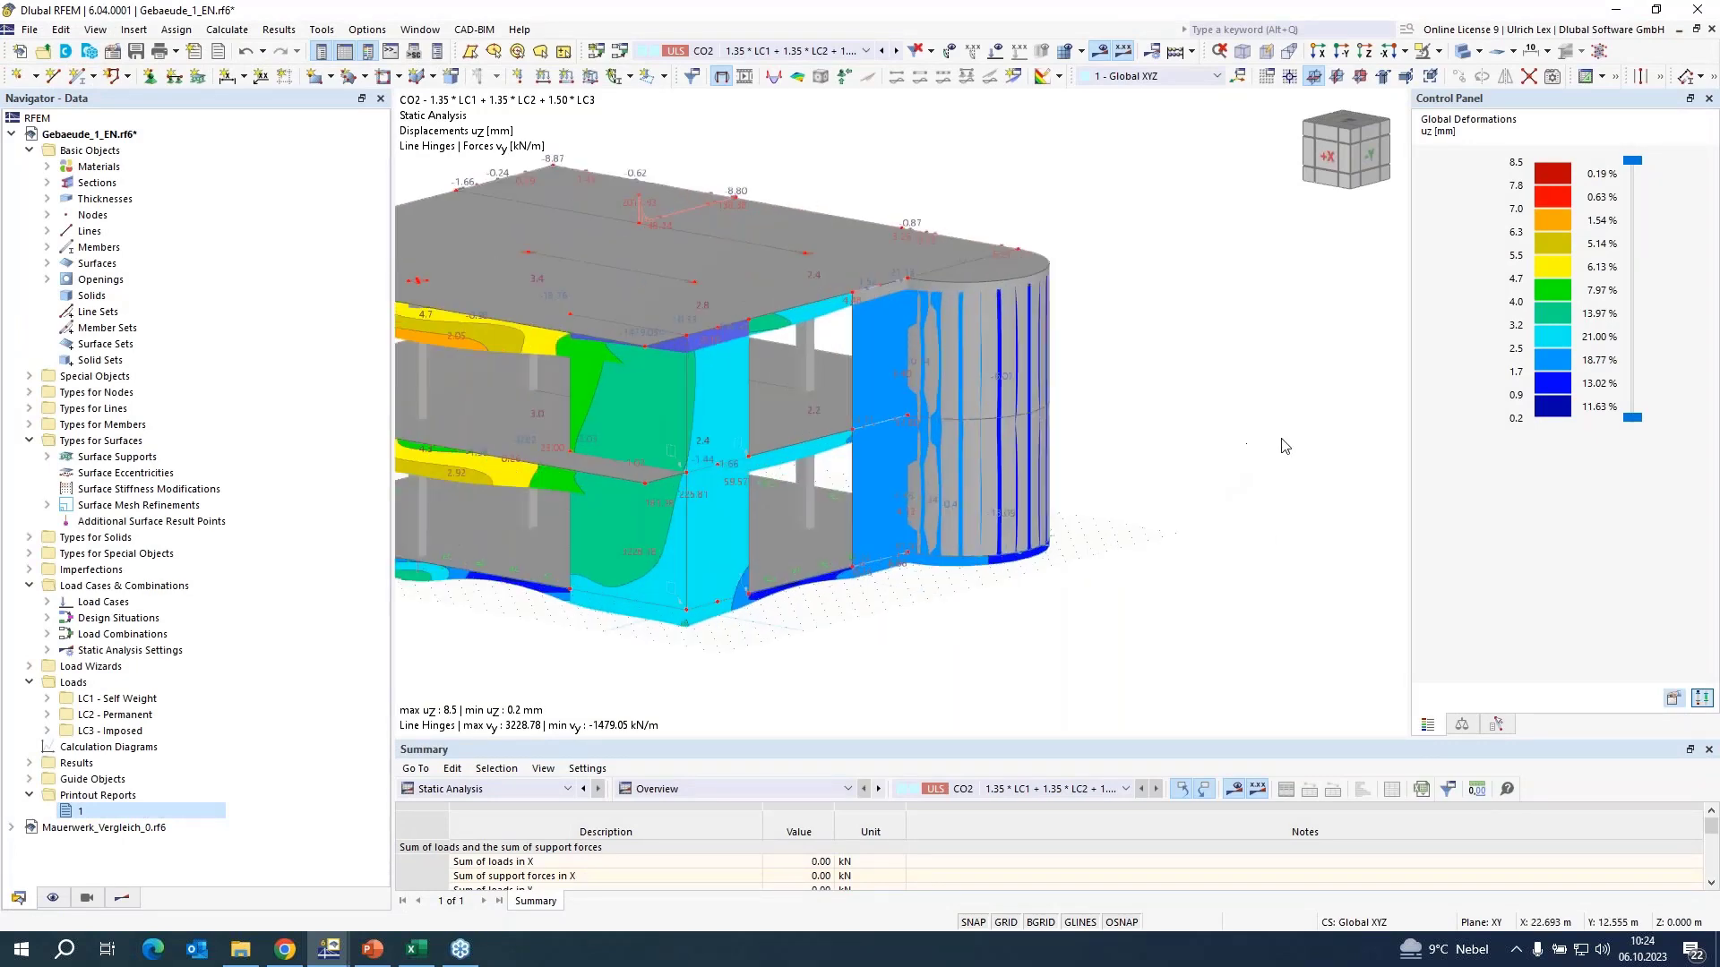
pyautogui.scroll(-1, 1285, 448)
pyautogui.scroll(1, 614, 578)
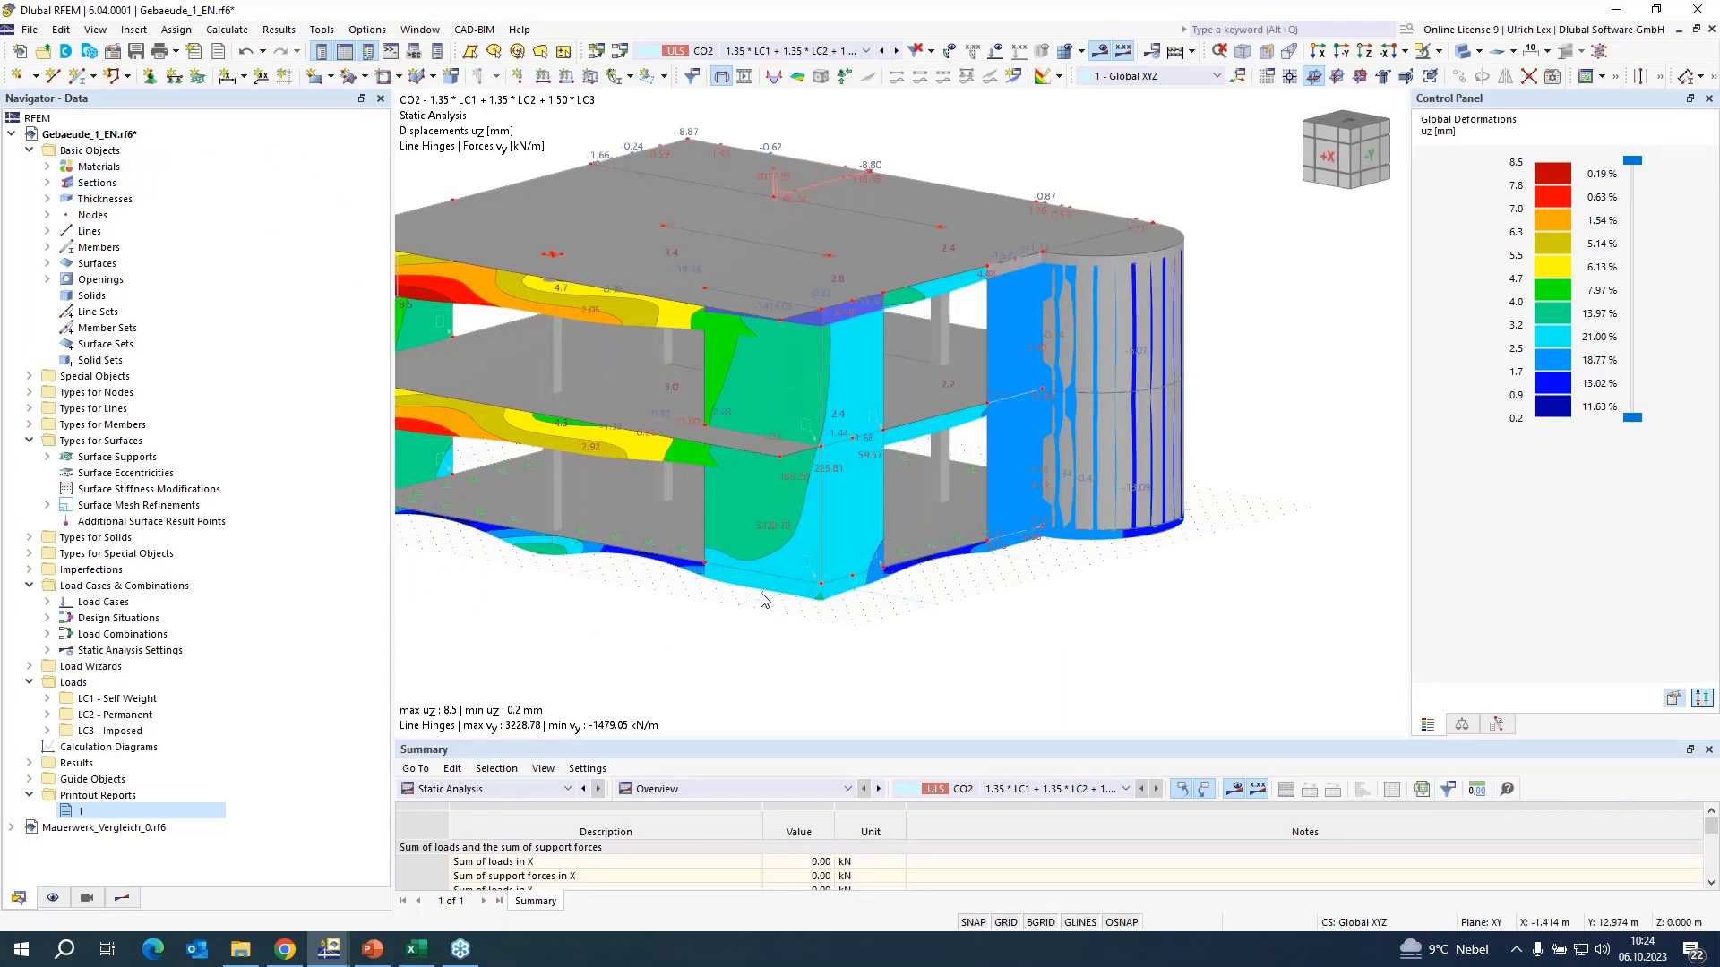
pyautogui.click(78, 77)
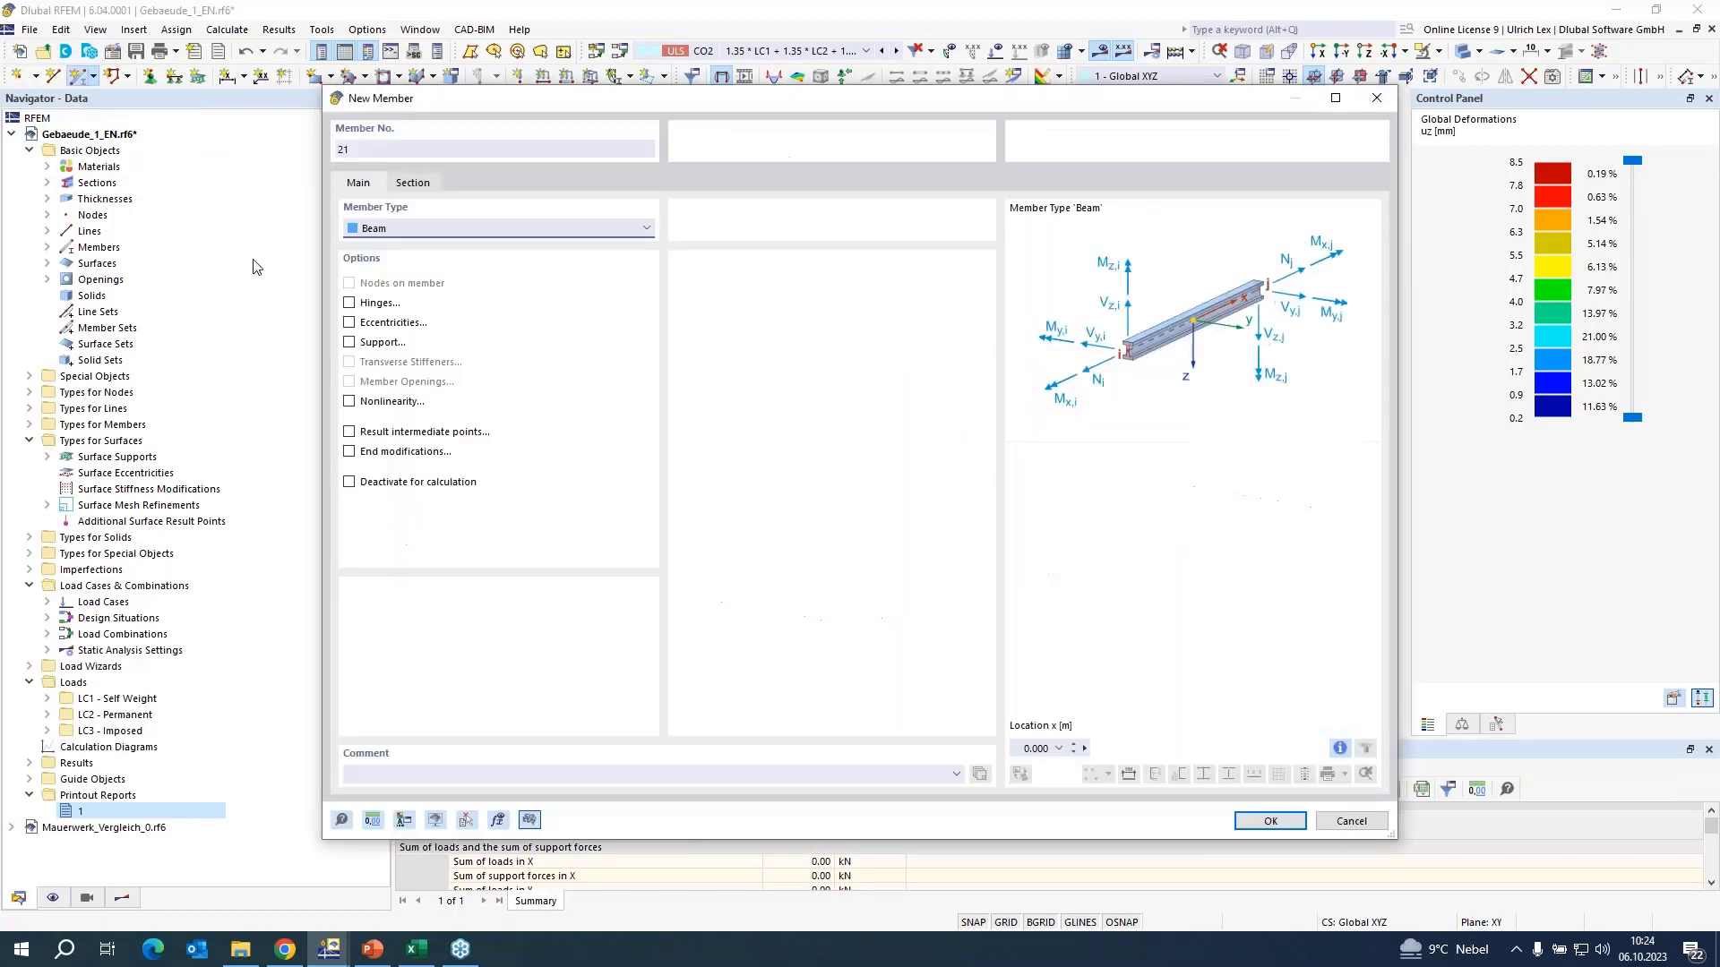
pyautogui.click(417, 230)
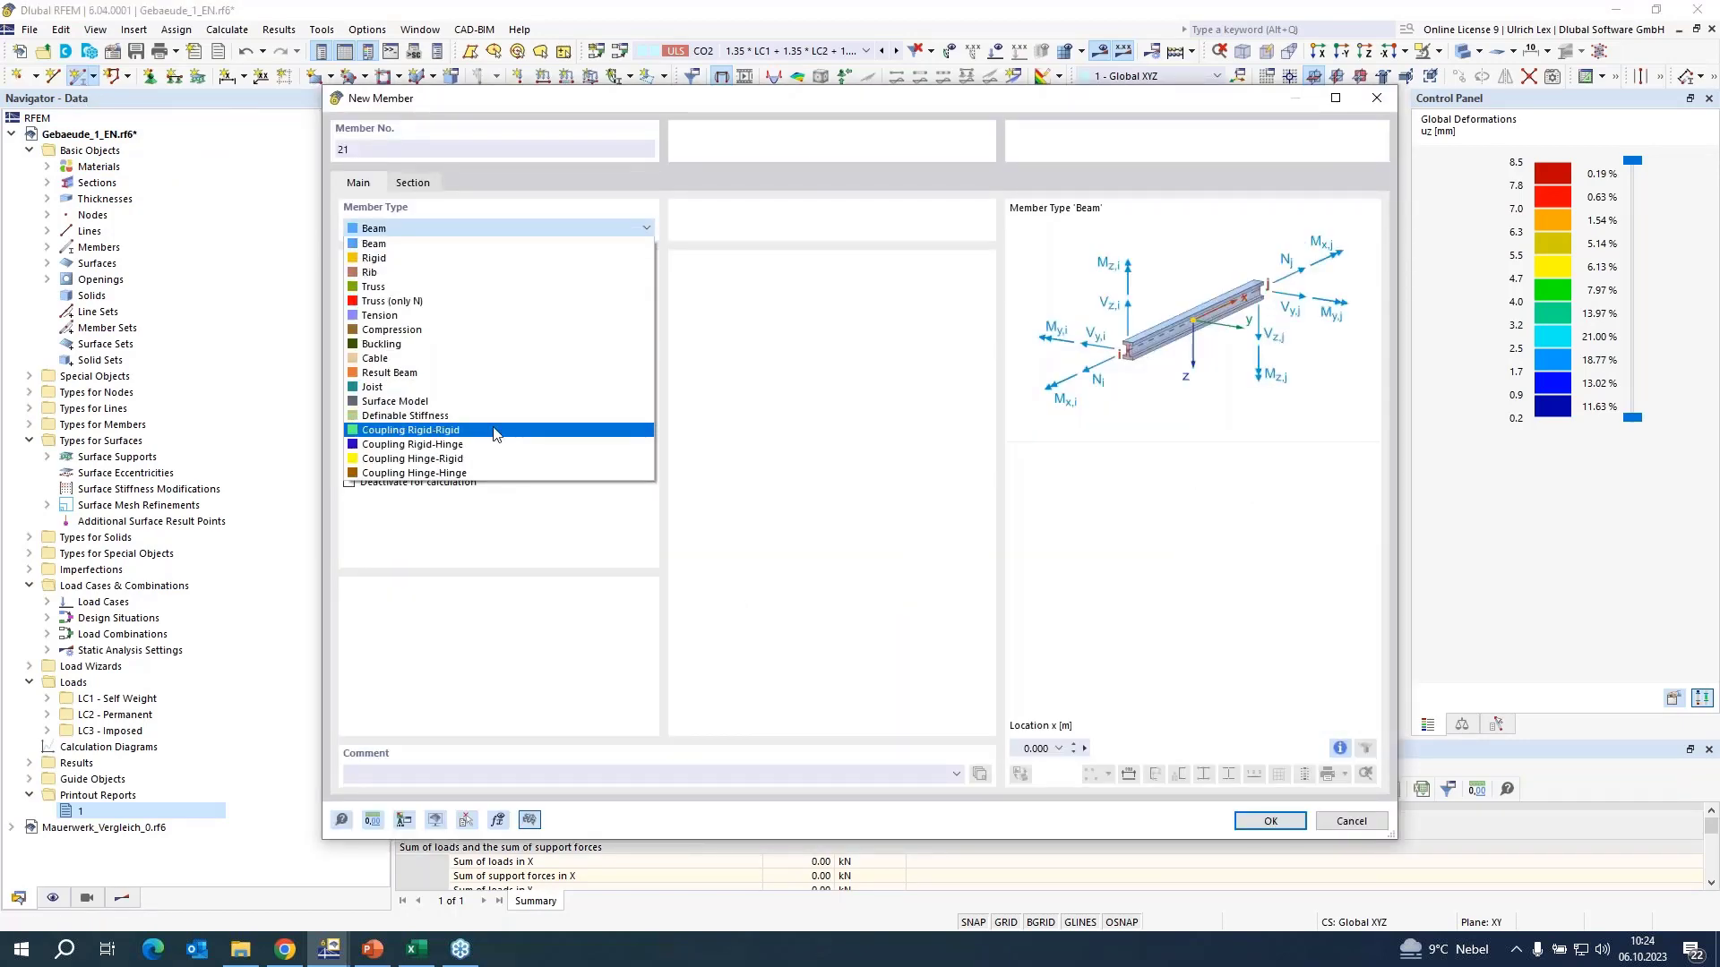
pyautogui.click(487, 373)
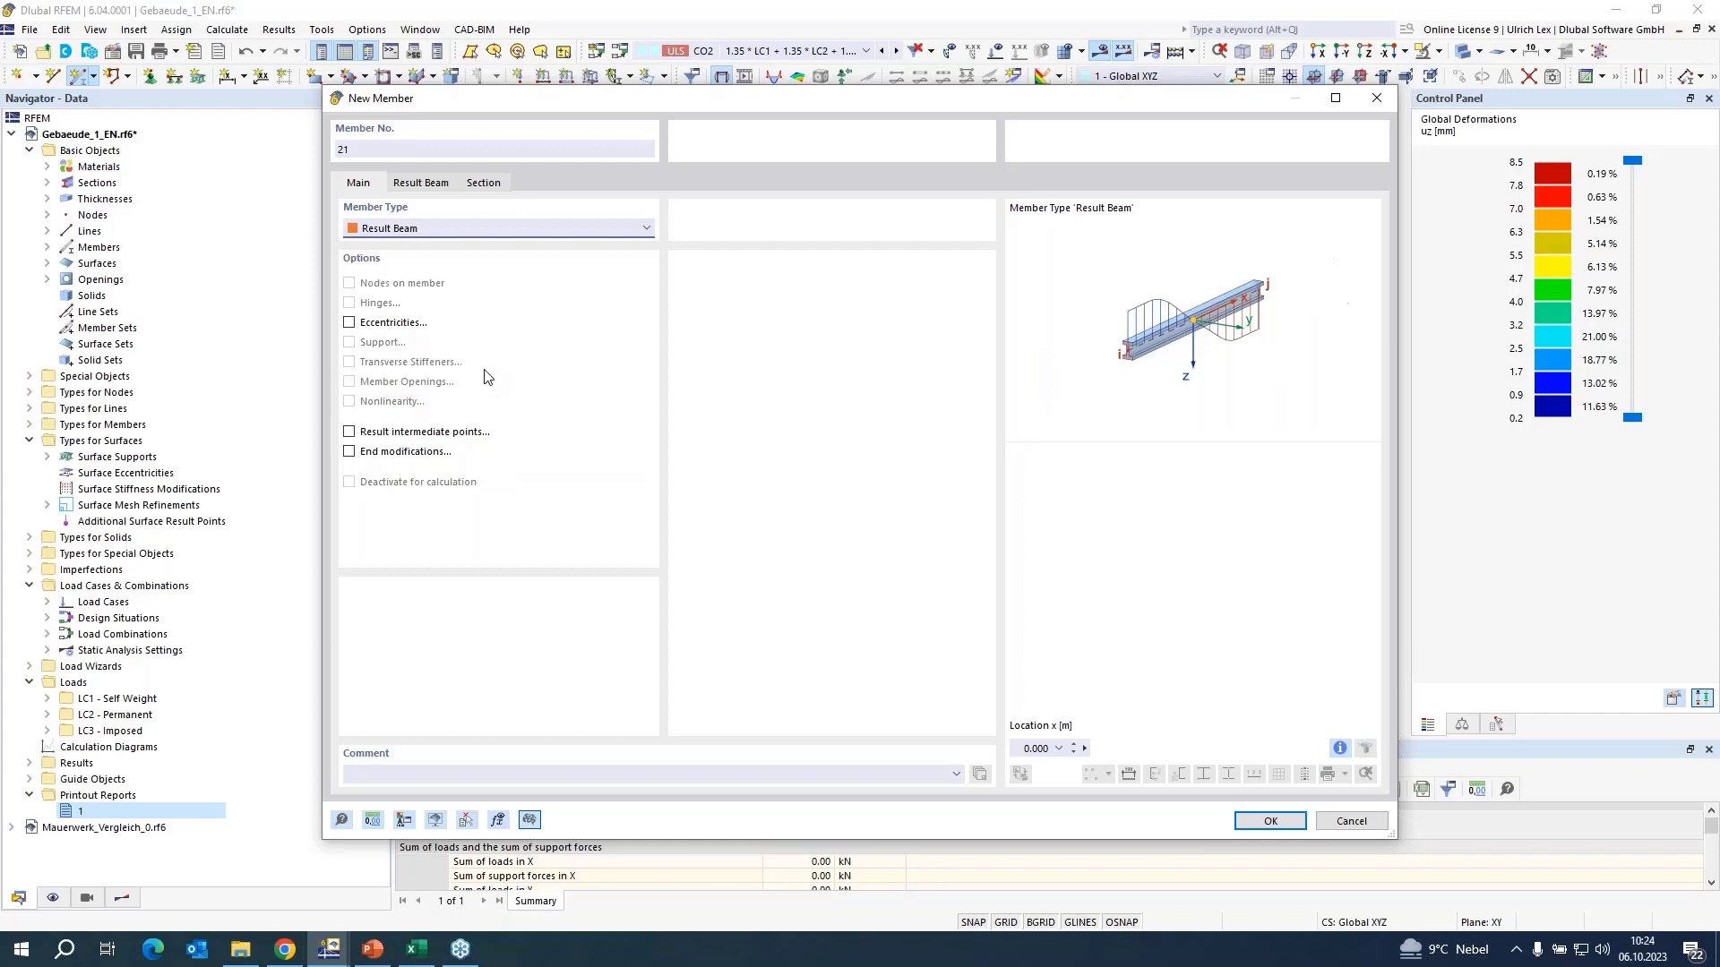
# - Set the result beam to integrate stresses and forces within a block with square base, with a dimension of 1 m
pyautogui.click(426, 186)
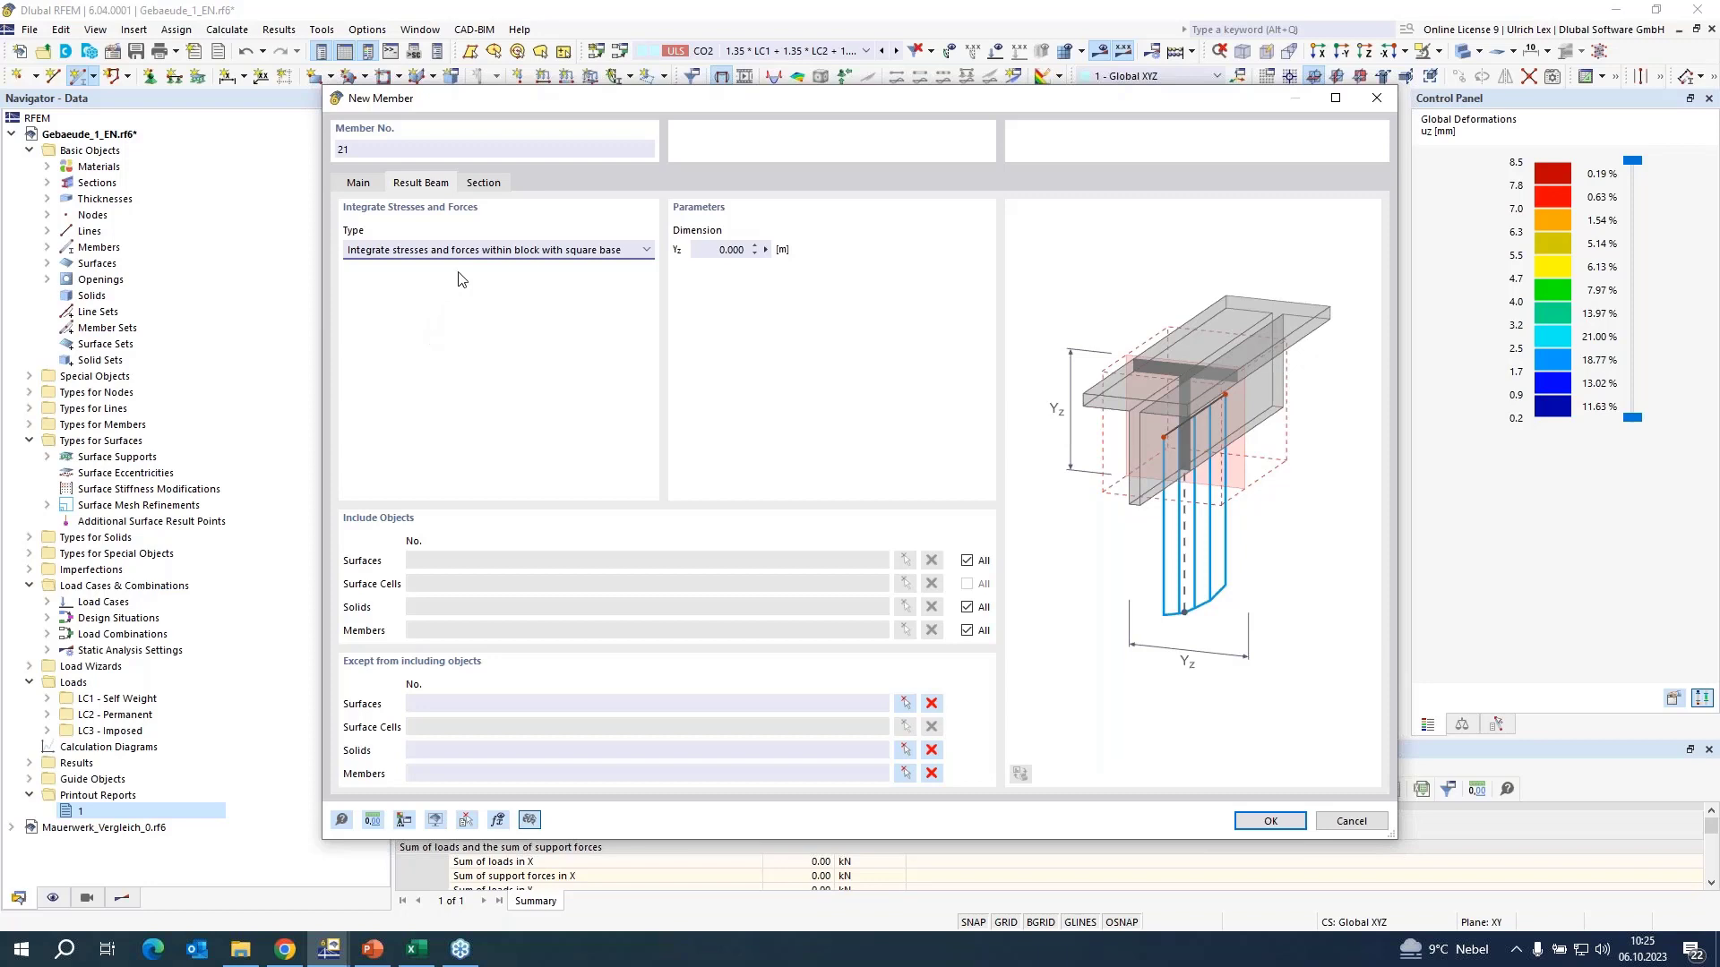
pyautogui.click(646, 254)
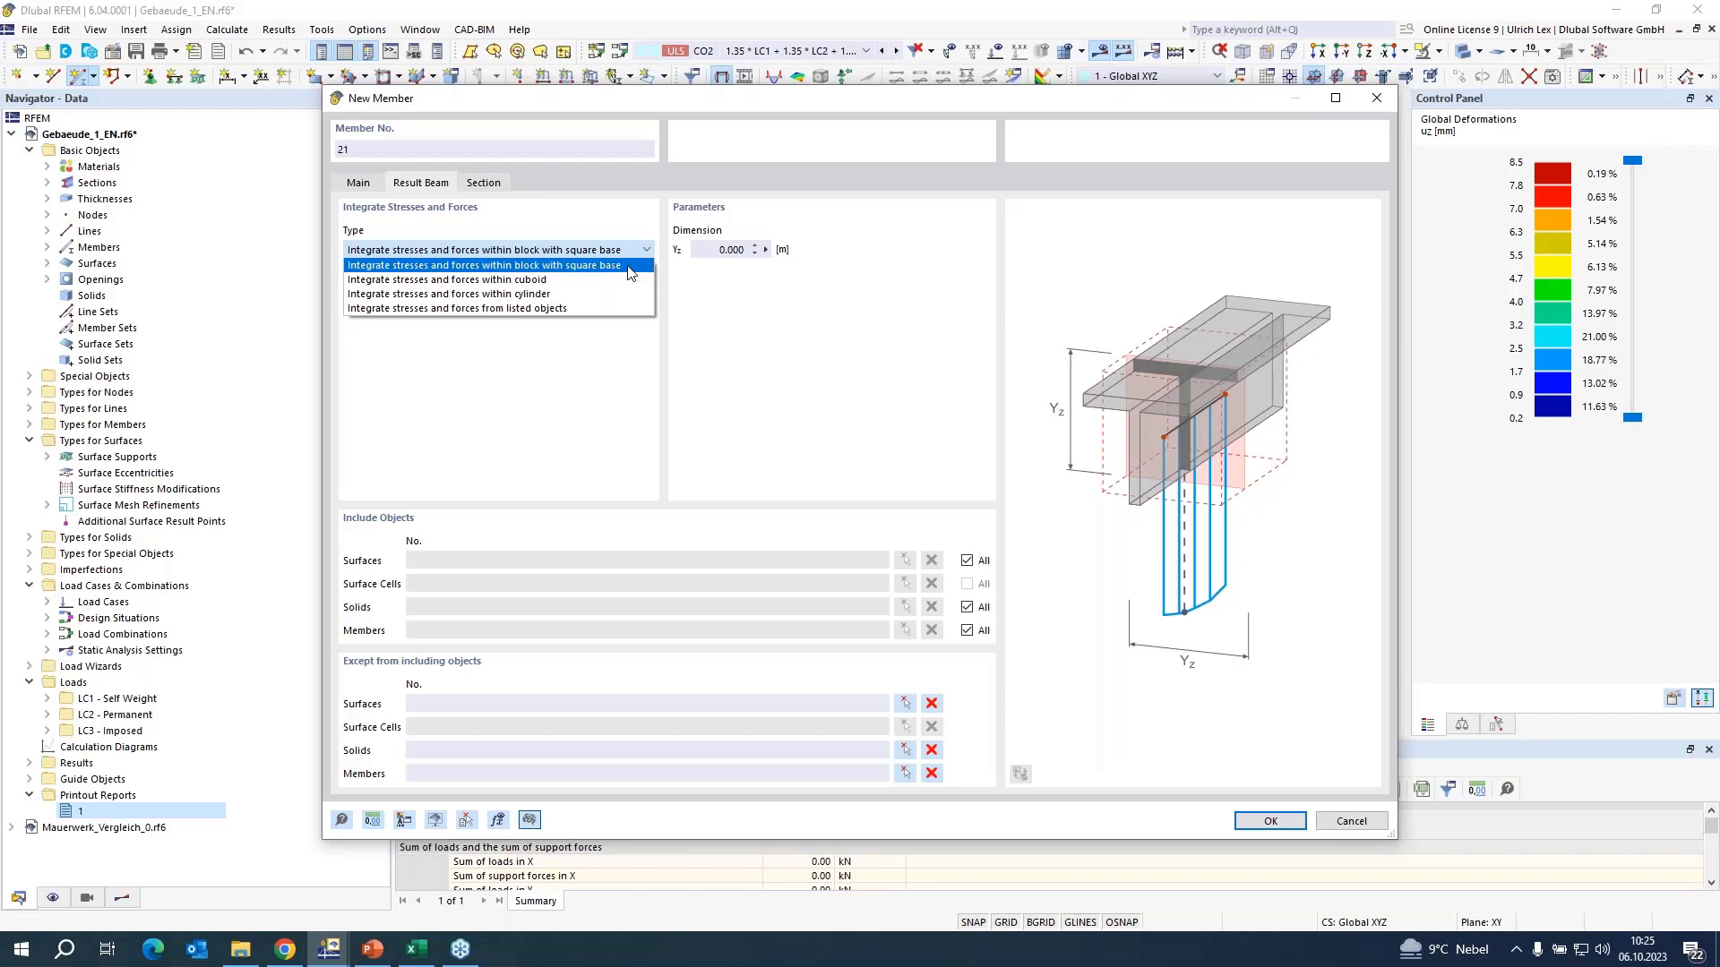
pyautogui.click(472, 266)
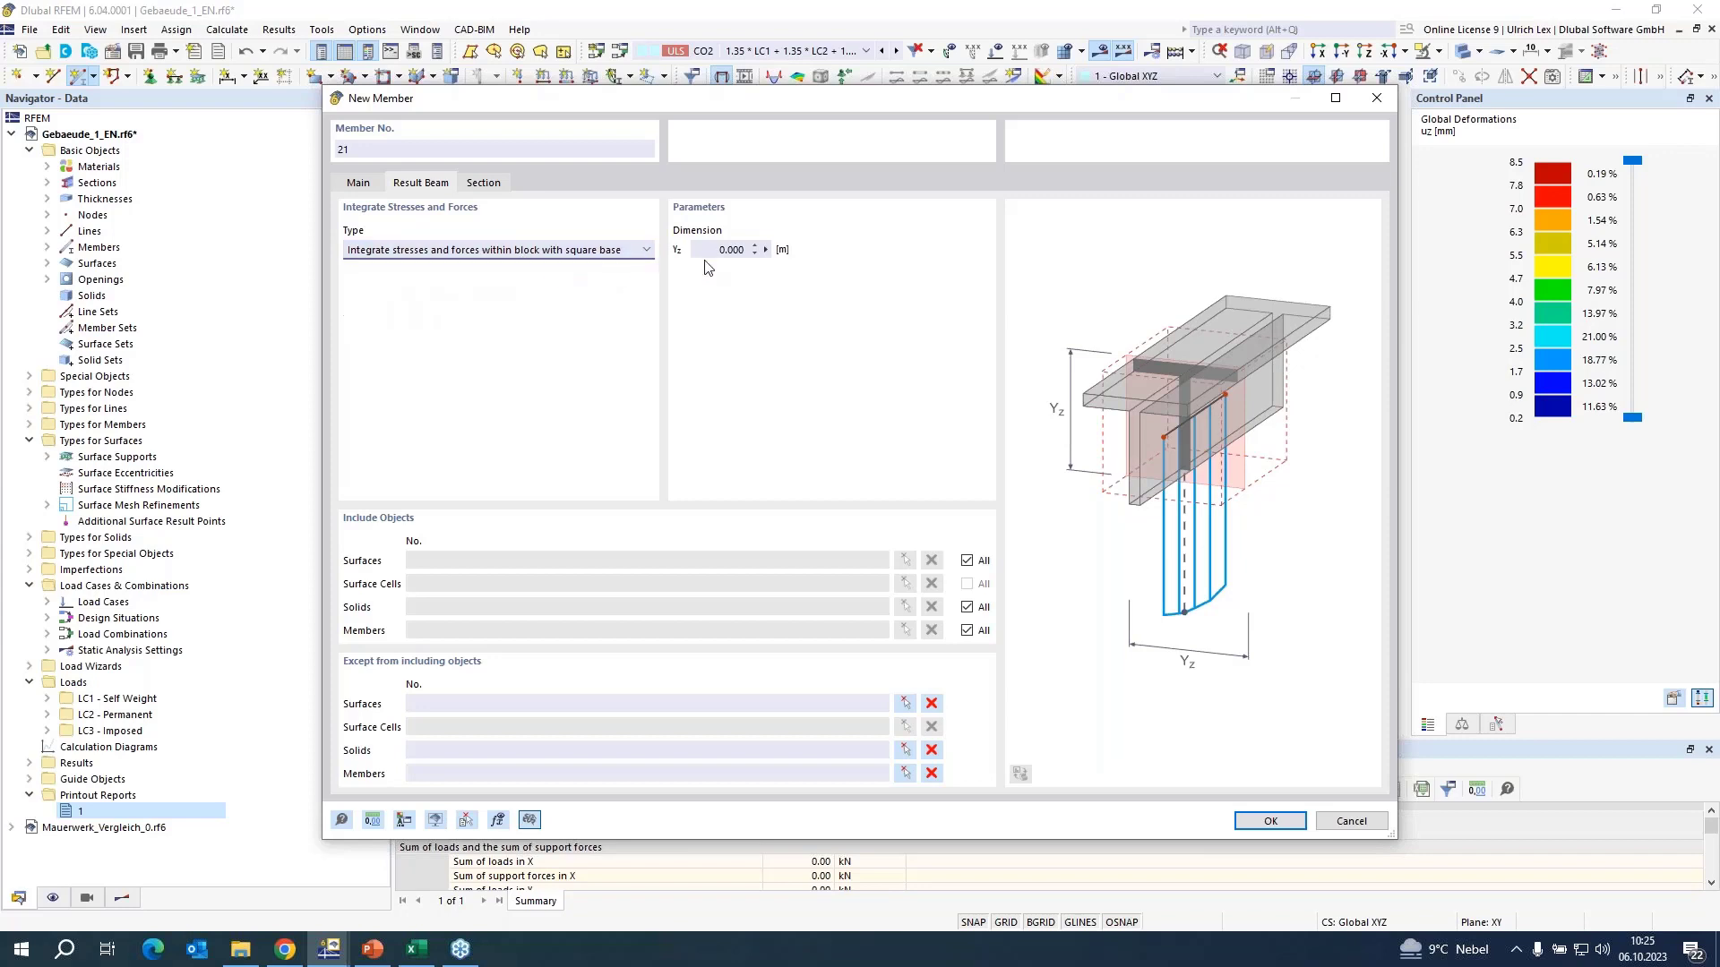
pyautogui.click(717, 252)
pyautogui.doubleClick(717, 251)
pyautogui.write('1')
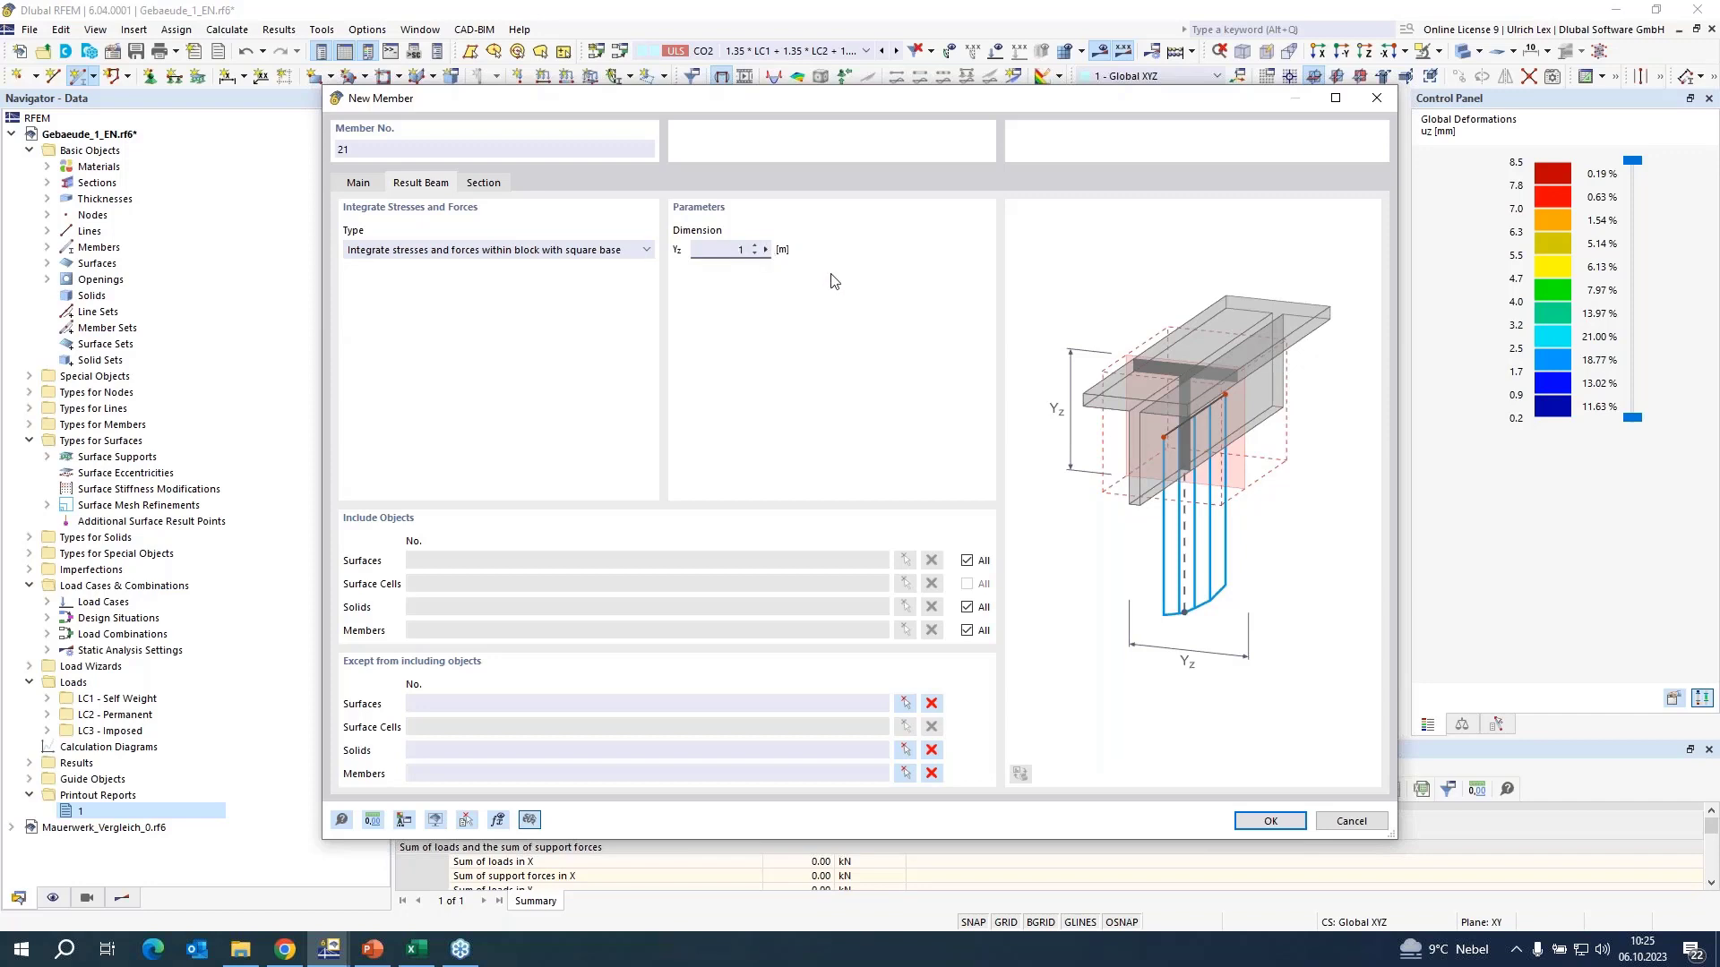
# - Limit the result beam's included surfaces to the narrow lower-storey masonry wall at the corner, surface 22
pyautogui.click(967, 561)
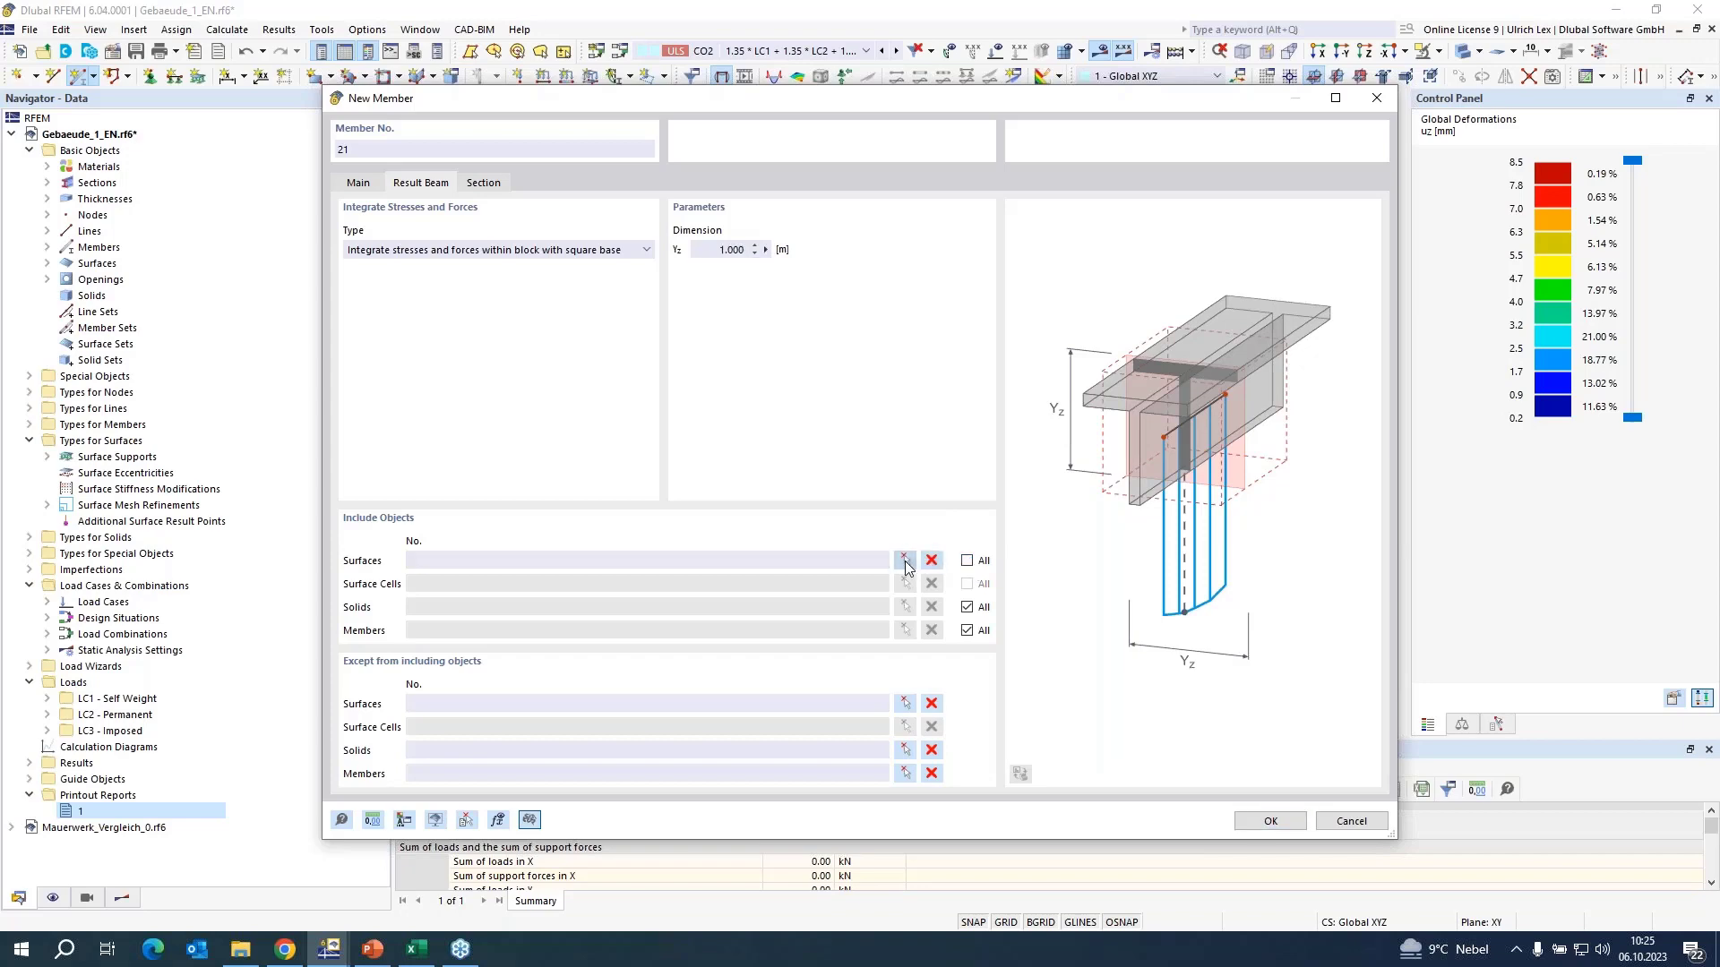
pyautogui.click(905, 560)
pyautogui.click(865, 528)
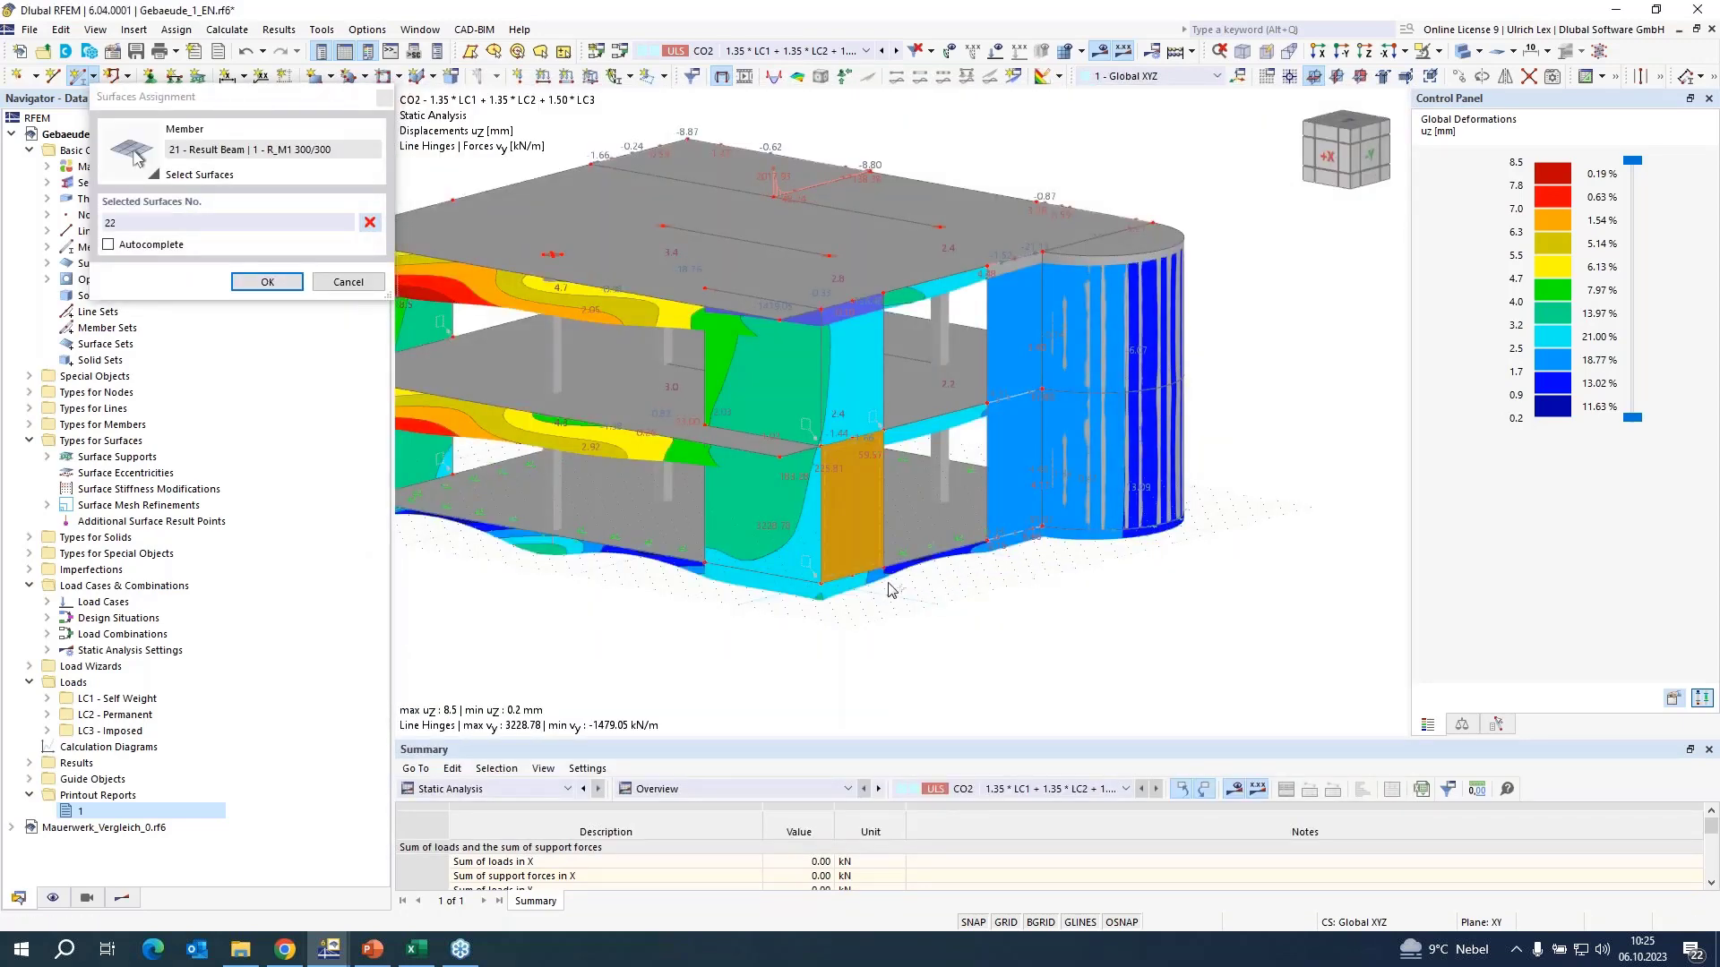
pyautogui.click(267, 281)
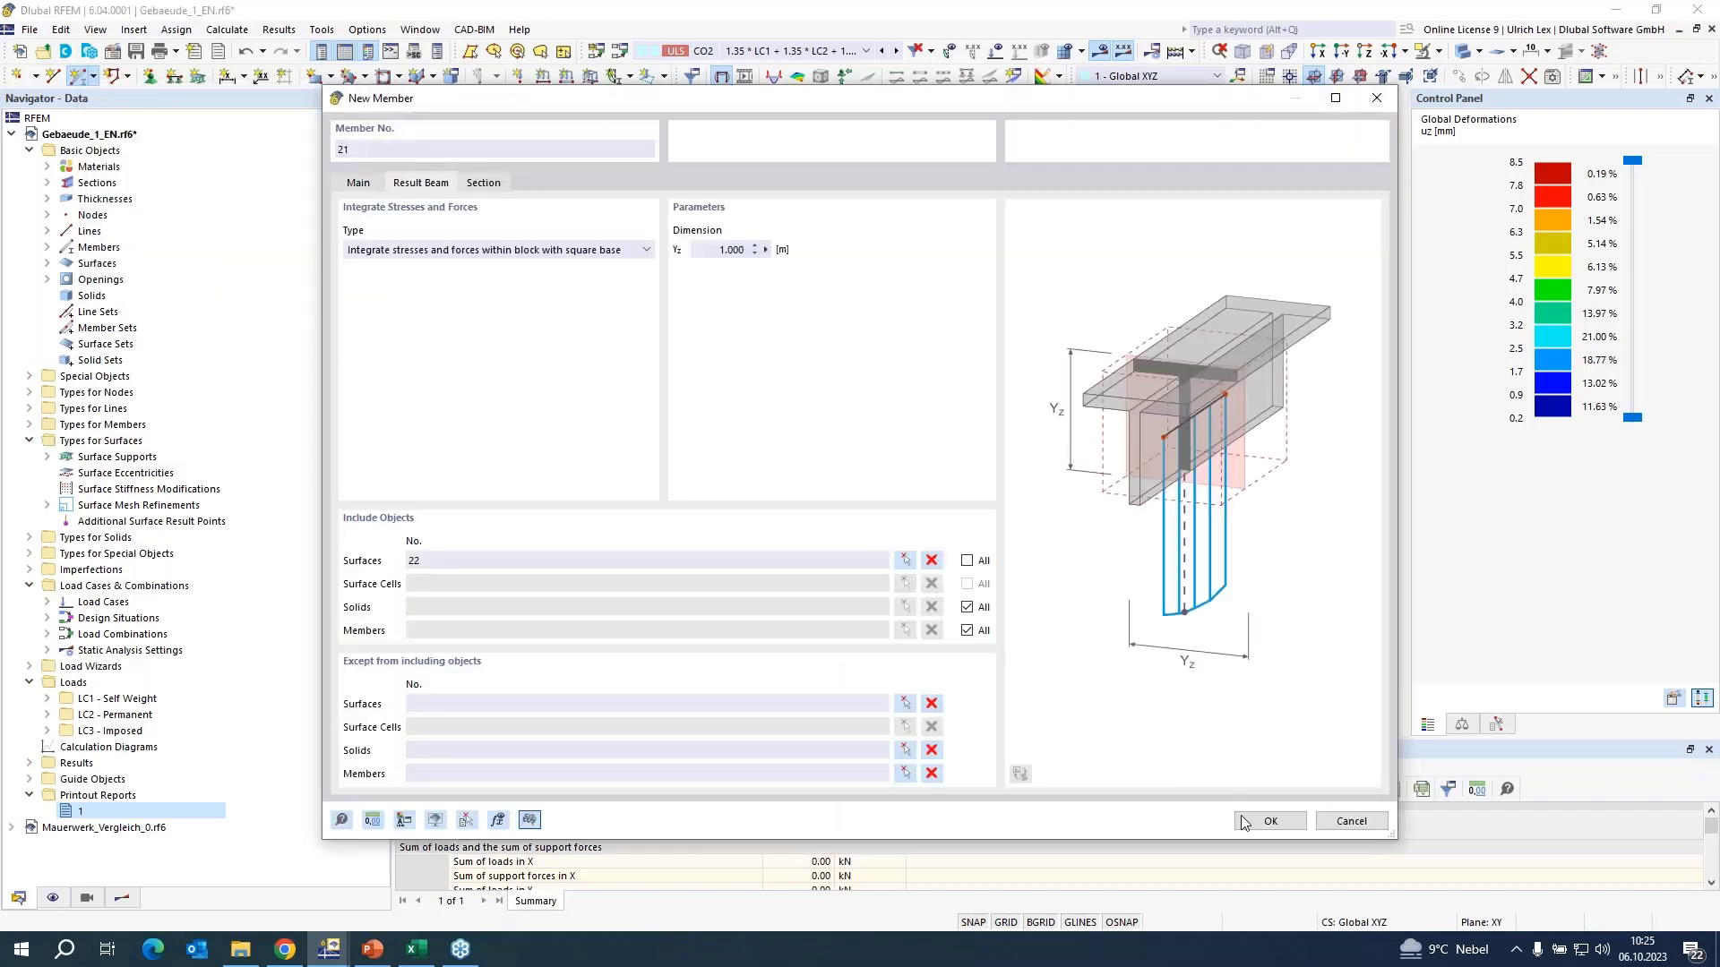
# - Place the result beam vertically along the middle of the narrow lower-storey corner wall, 3.25 m long, and end member placement
pyautogui.click(1271, 821)
pyautogui.scroll(4, 905, 565)
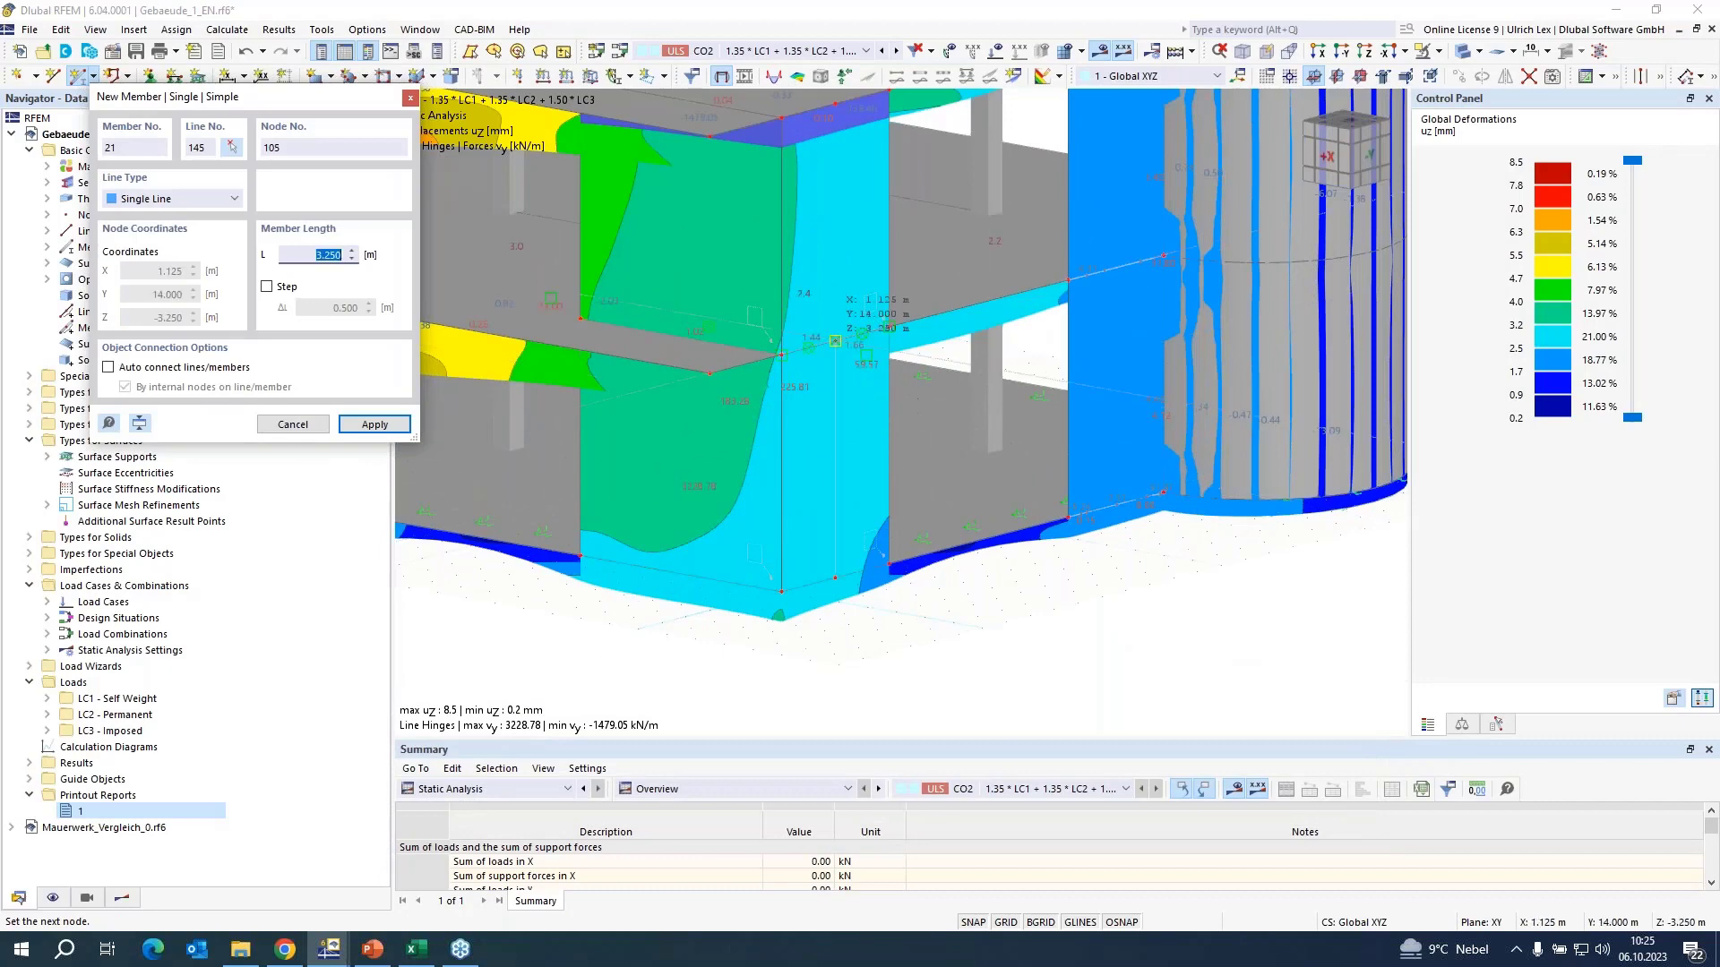
pyautogui.click(834, 341)
pyautogui.click(960, 555)
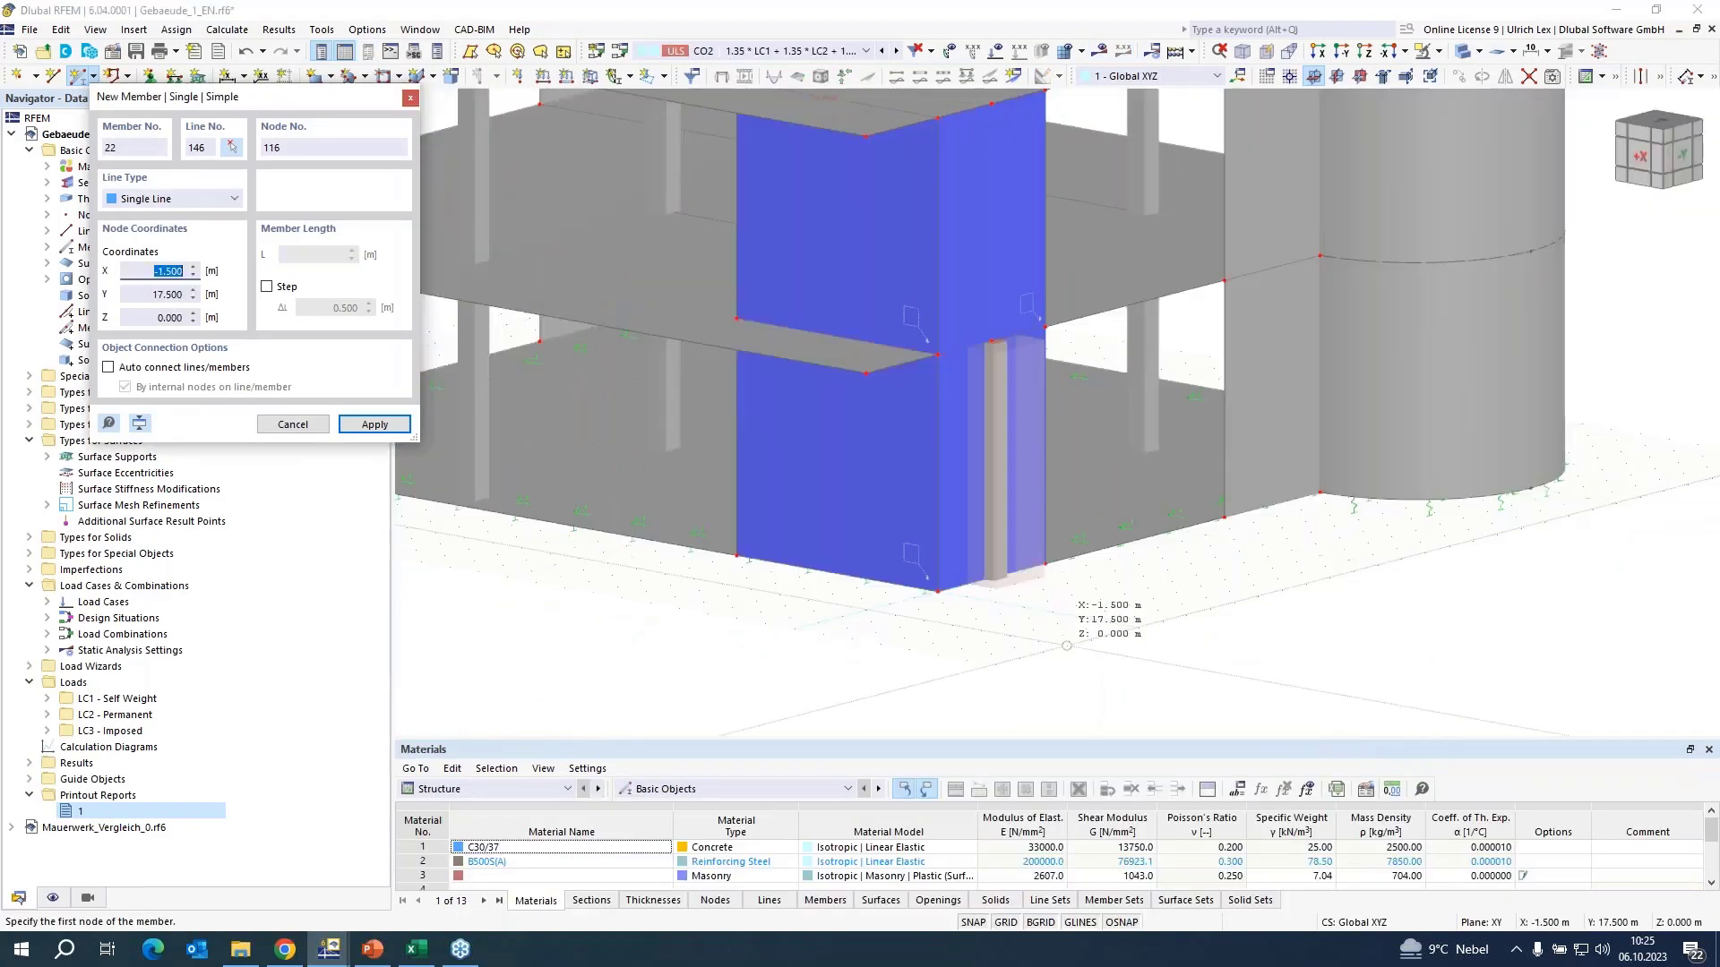
pyautogui.press('Escape')
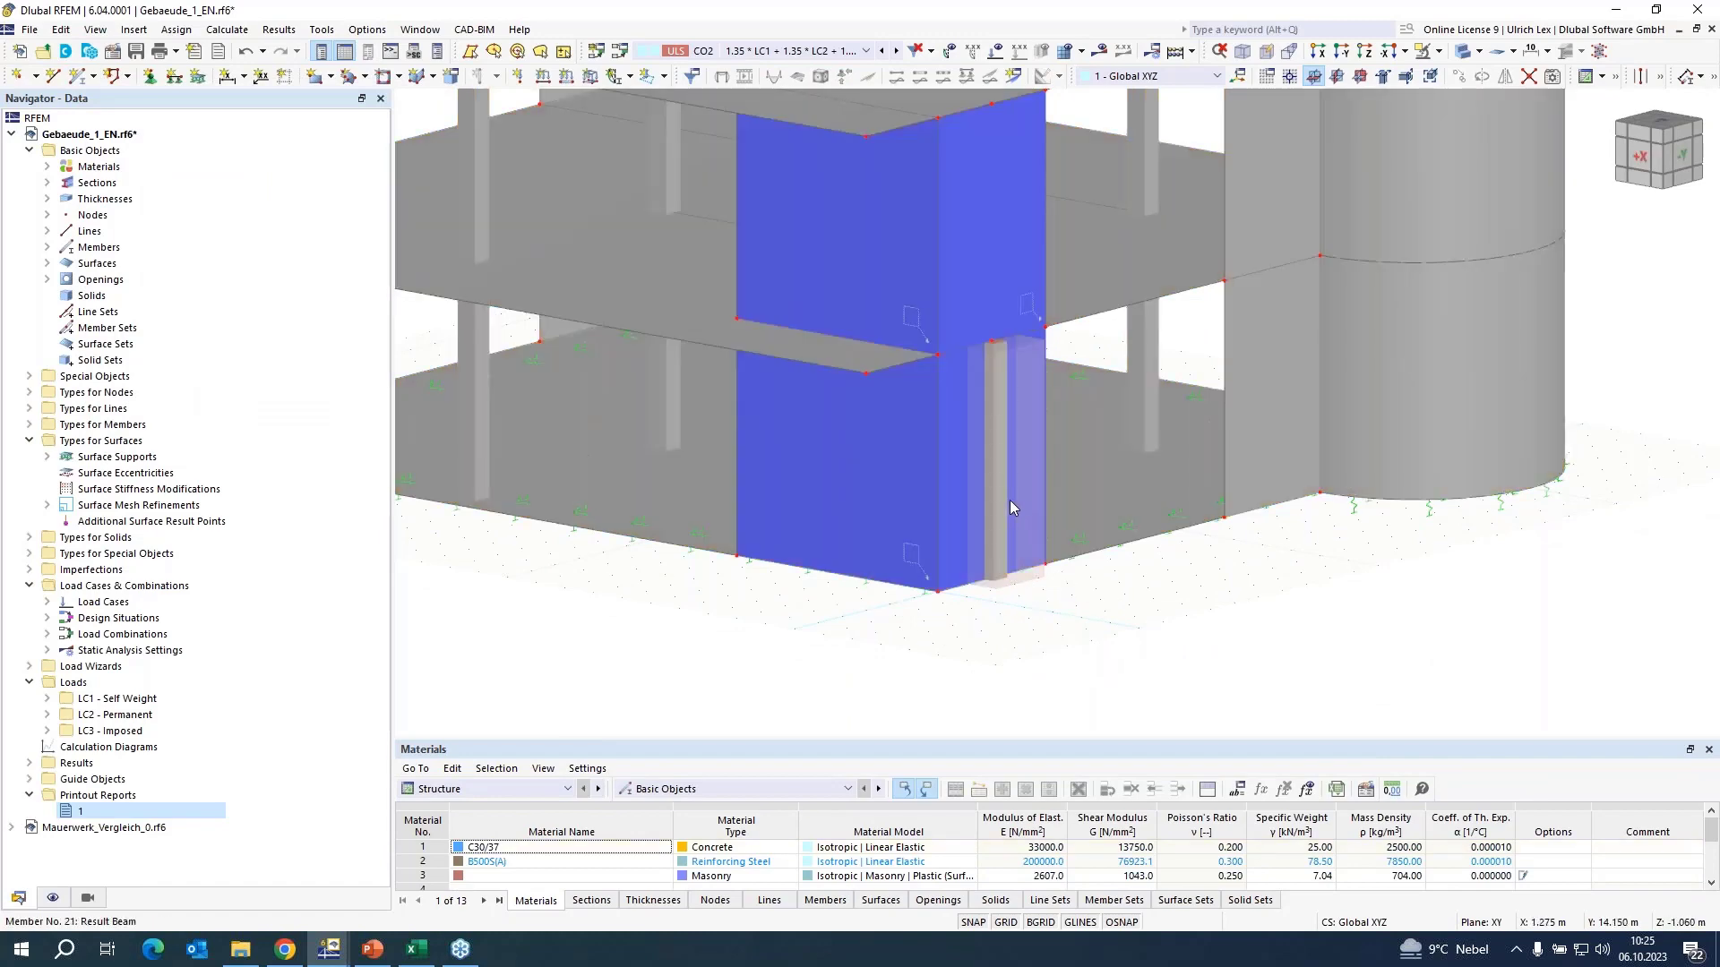
# - Review the section and result beam settings of the lower-storey result beam and close them without changes
pyautogui.doubleClick(1001, 359)
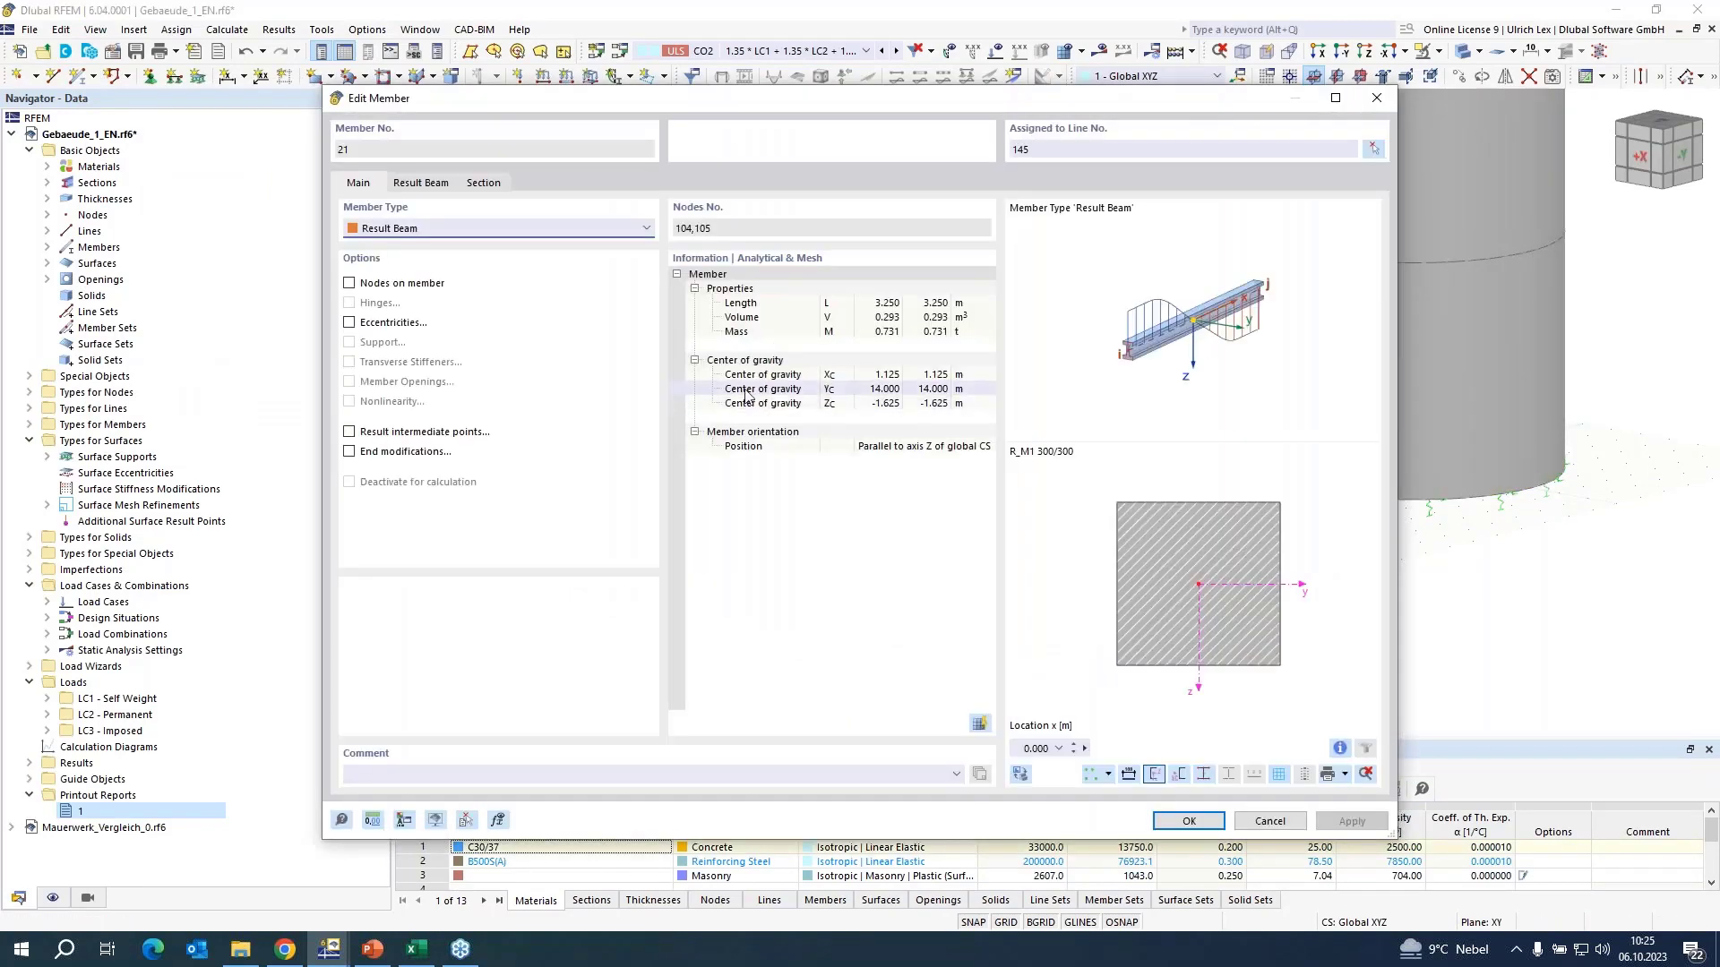
pyautogui.click(499, 190)
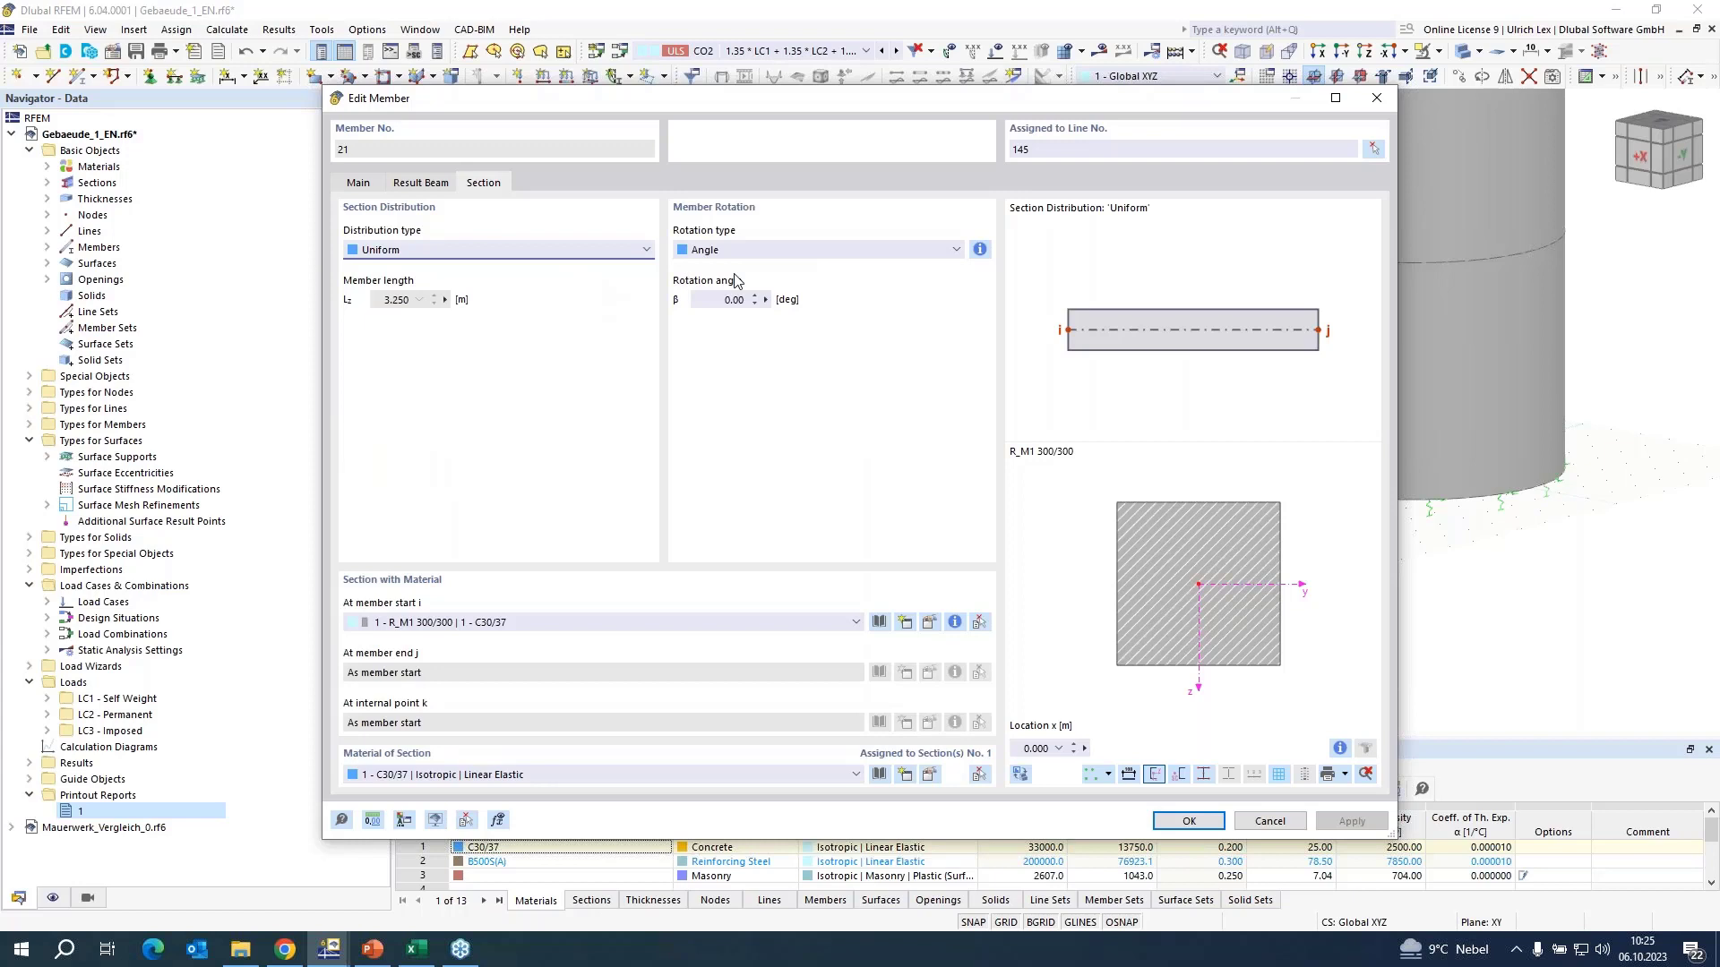
pyautogui.click(422, 184)
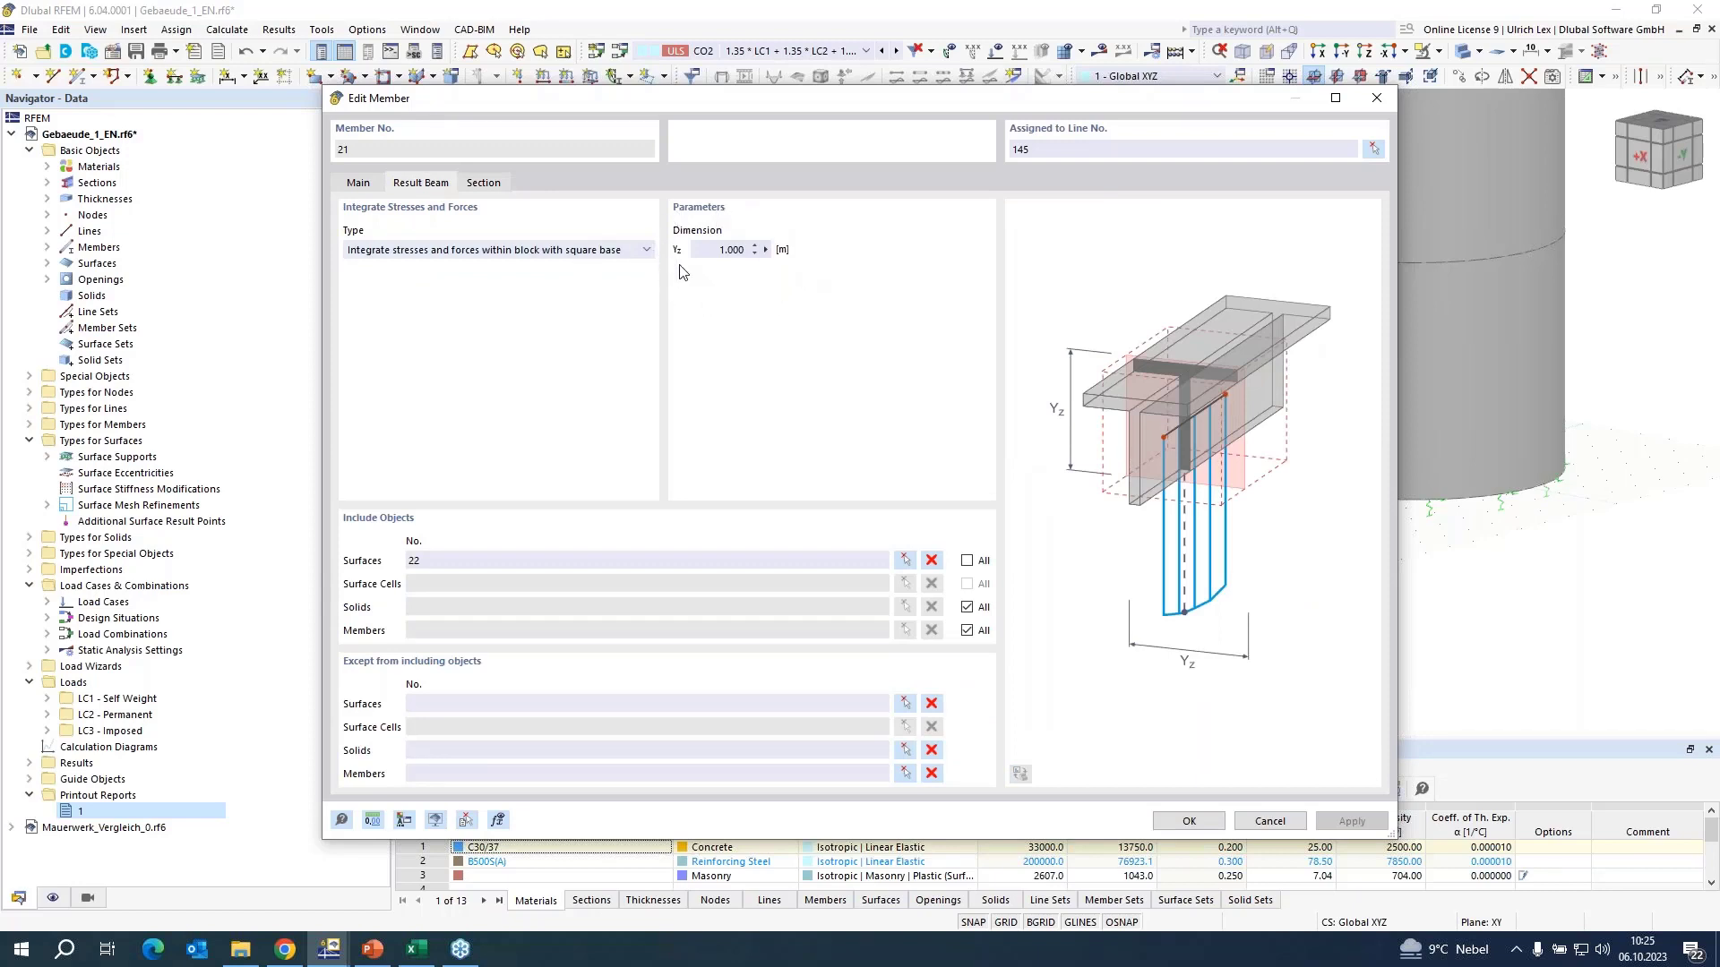
pyautogui.click(1190, 821)
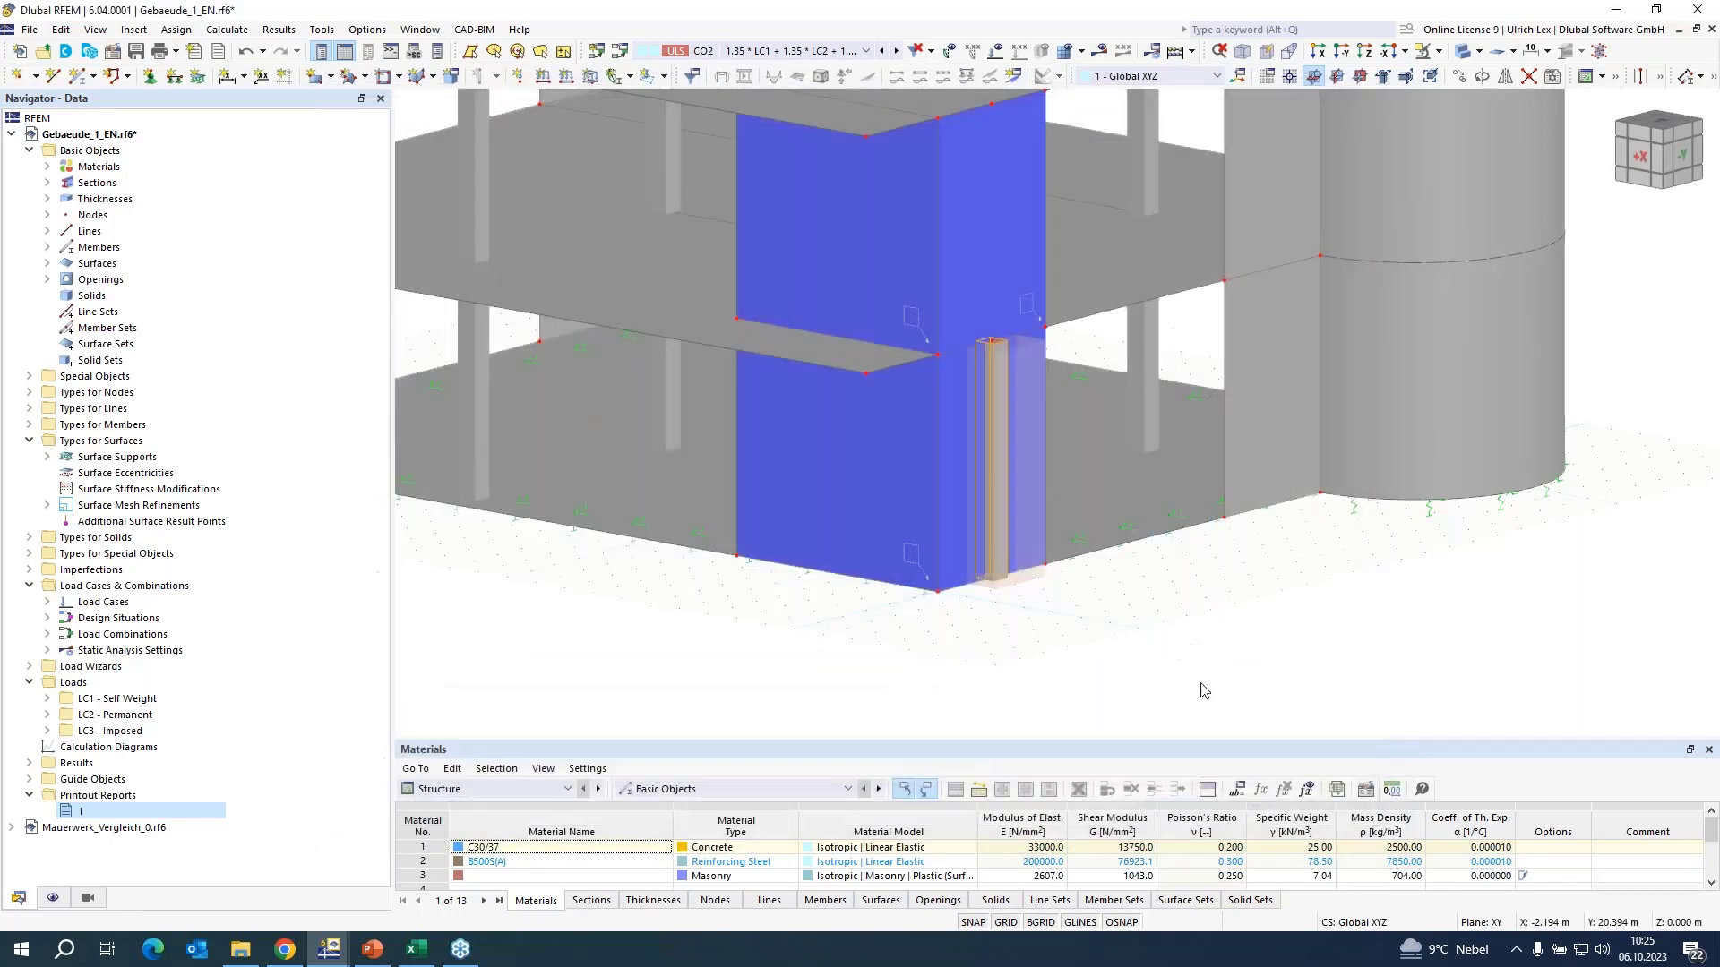
# - Place a second result beam directly above the first, along the middle of the upper-storey corner wall, and end member placement
pyautogui.click(79, 76)
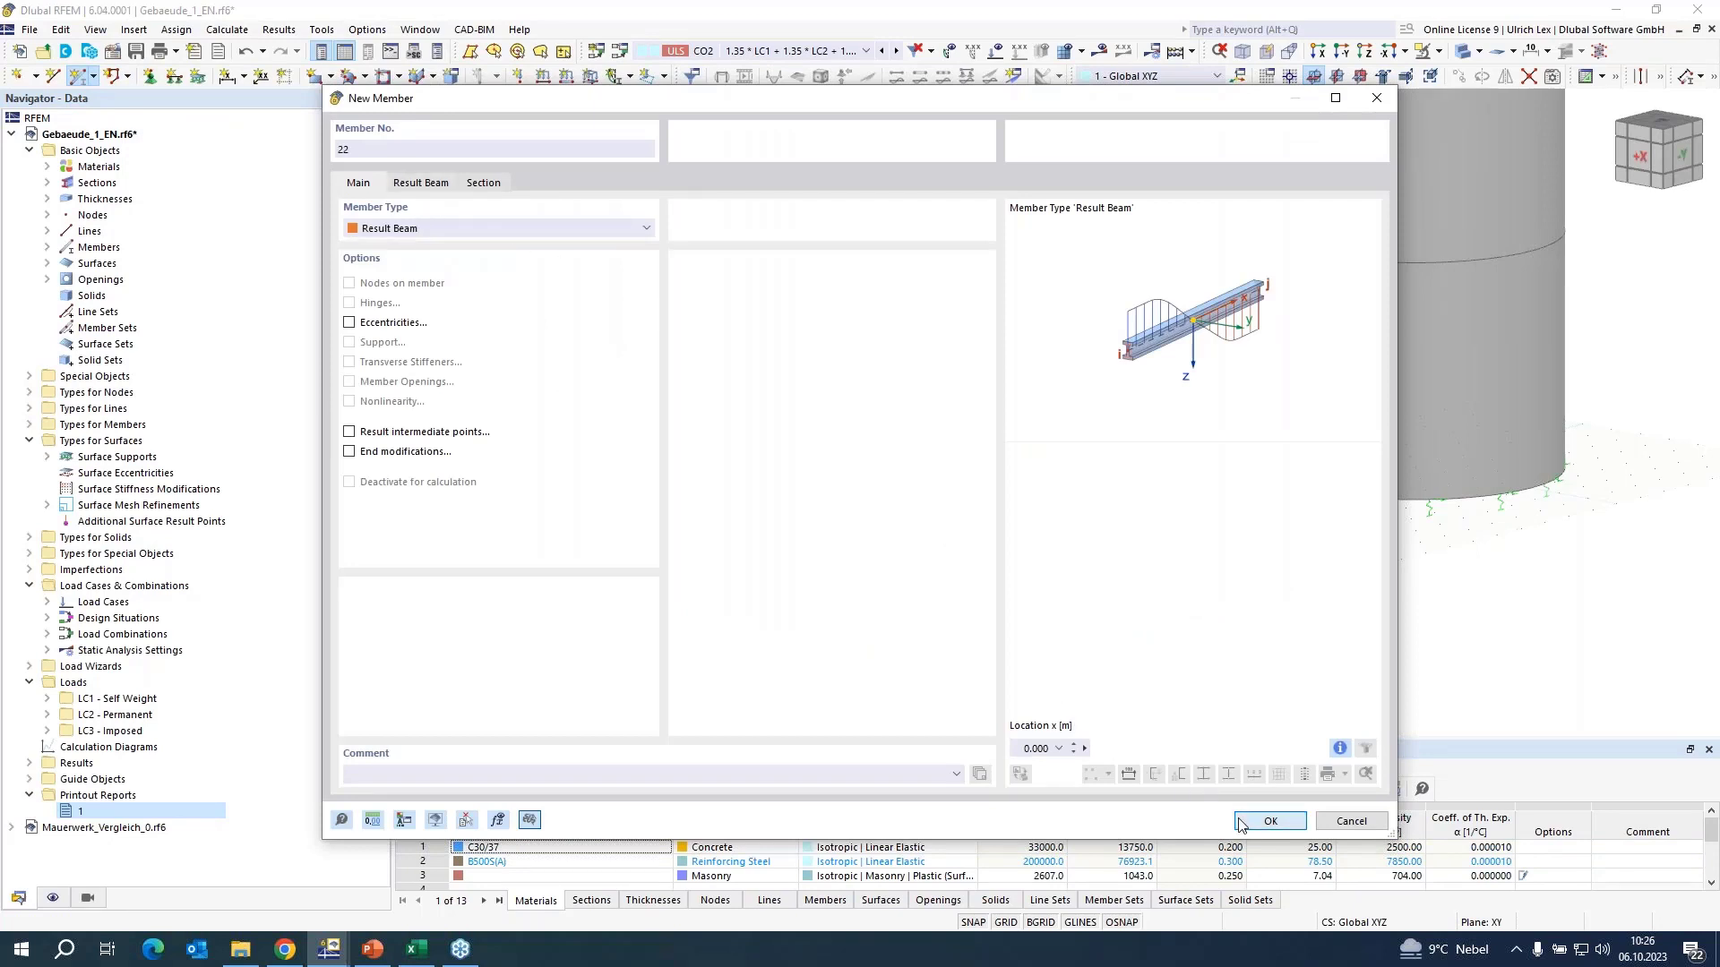
pyautogui.click(1271, 820)
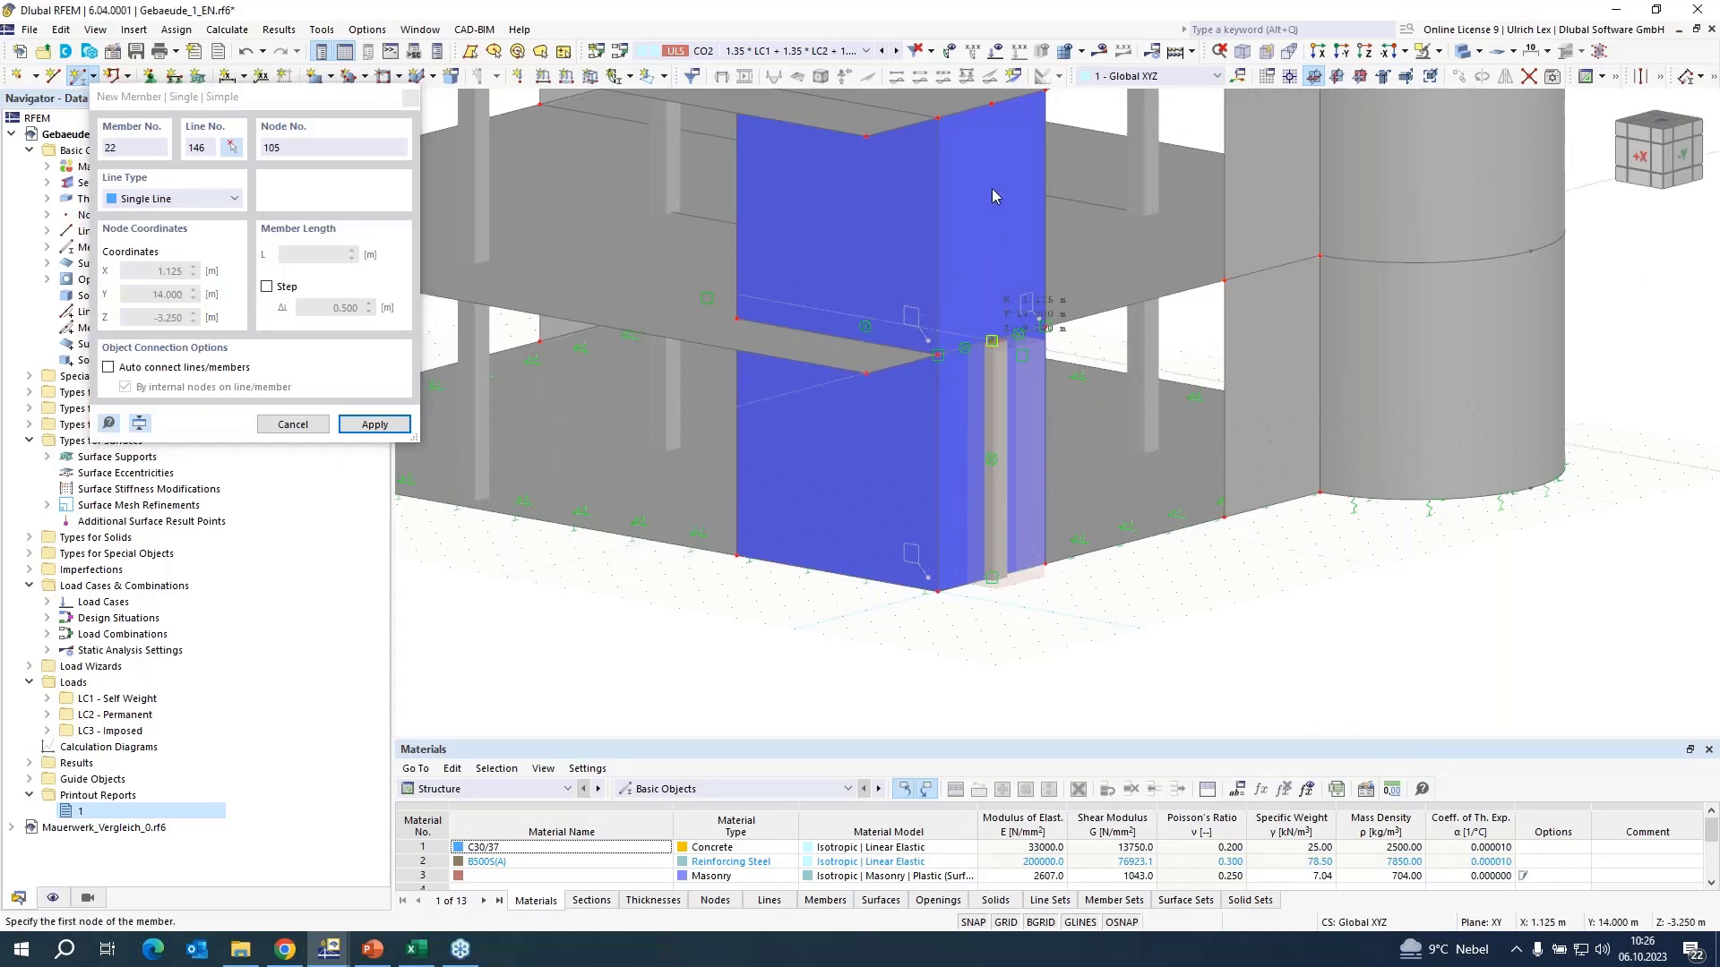
pyautogui.click(991, 340)
pyautogui.press('Return')
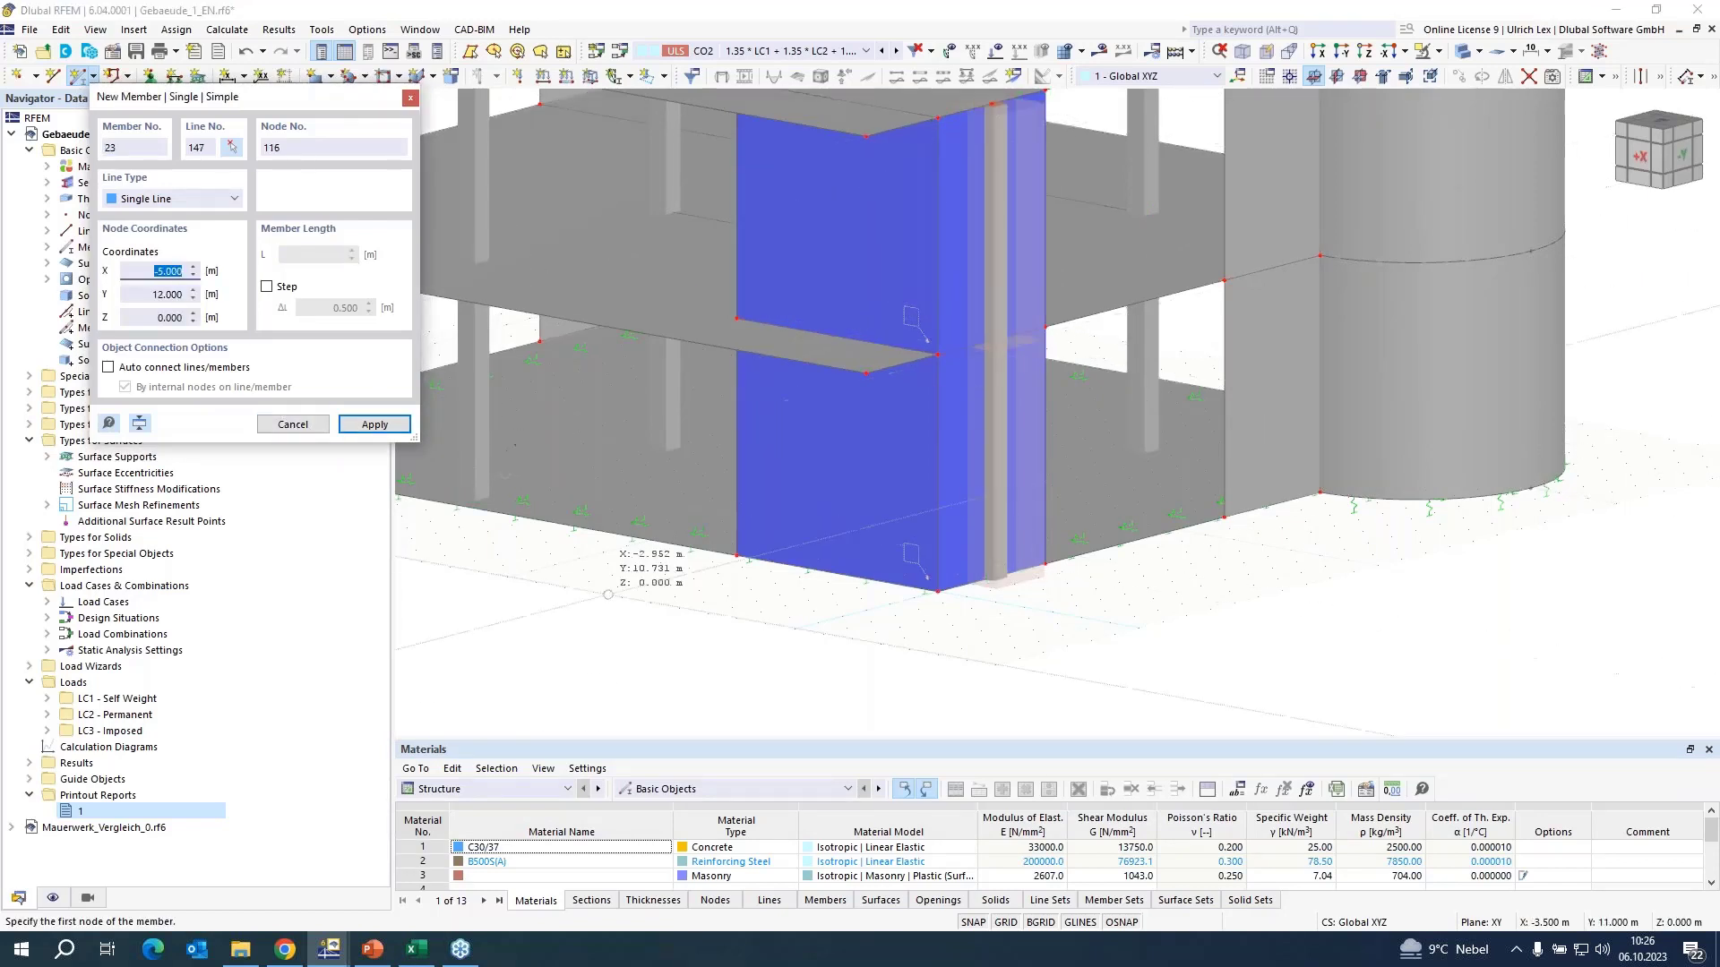
pyautogui.press('Escape')
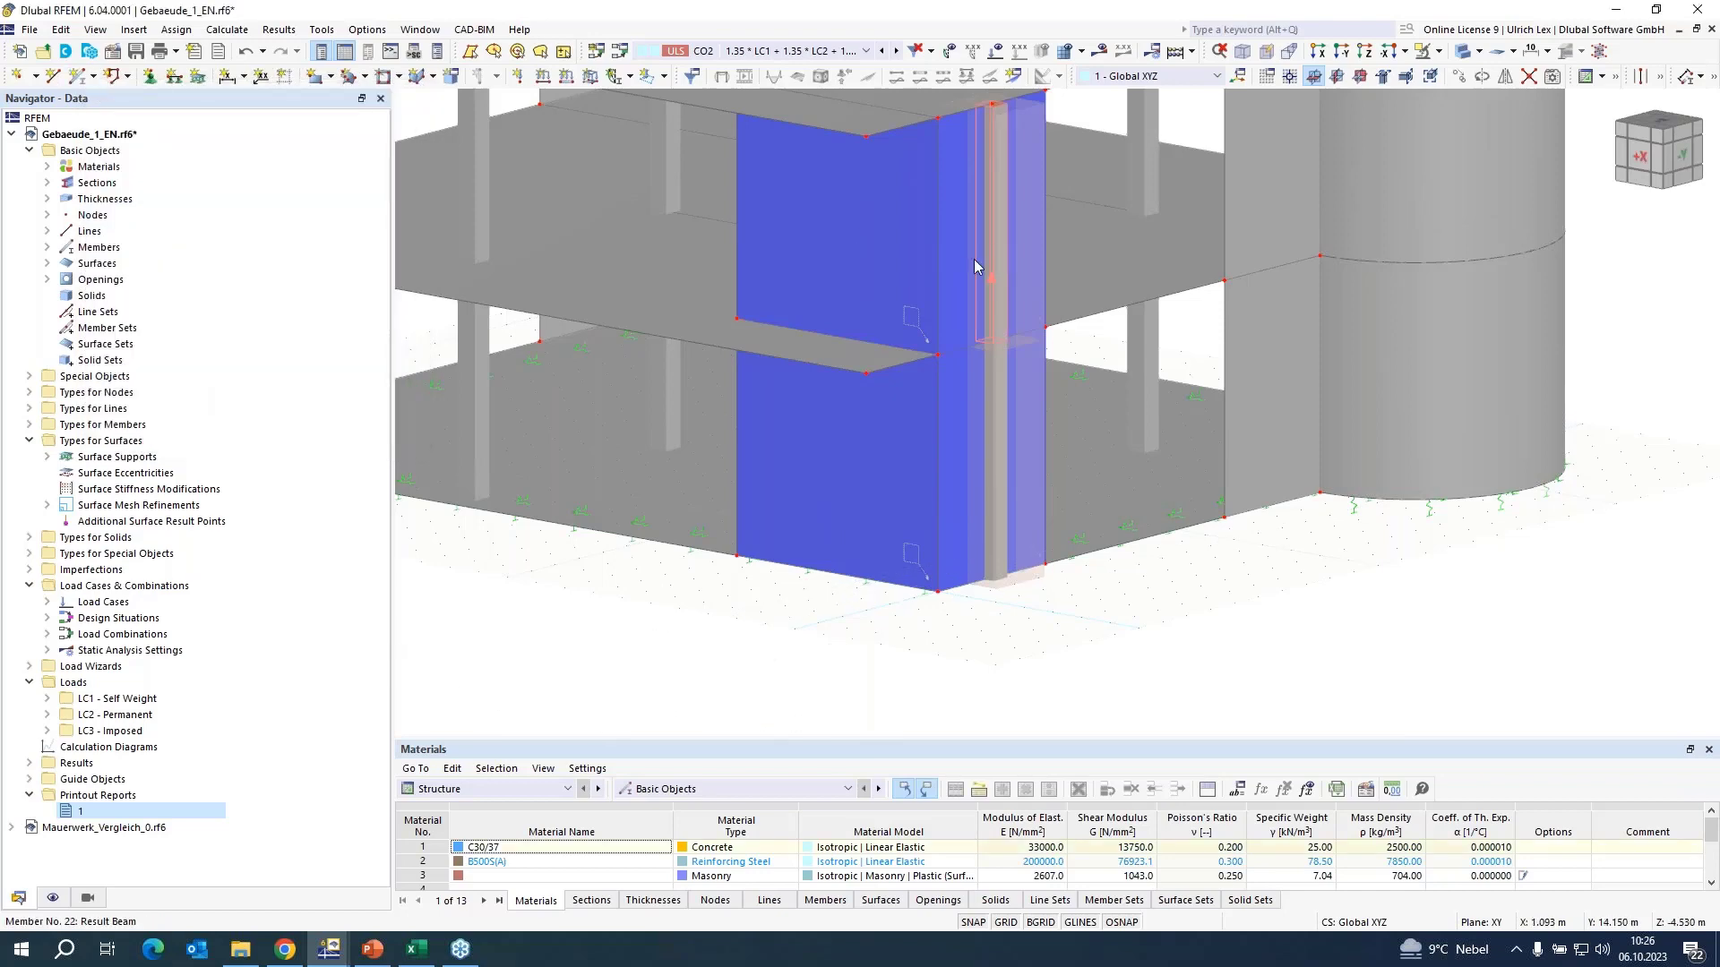
# - Include the narrow upper-storey corner wall, surface 23, in the upper result beam and accept the member settings
pyautogui.doubleClick(975, 260)
pyautogui.click(421, 183)
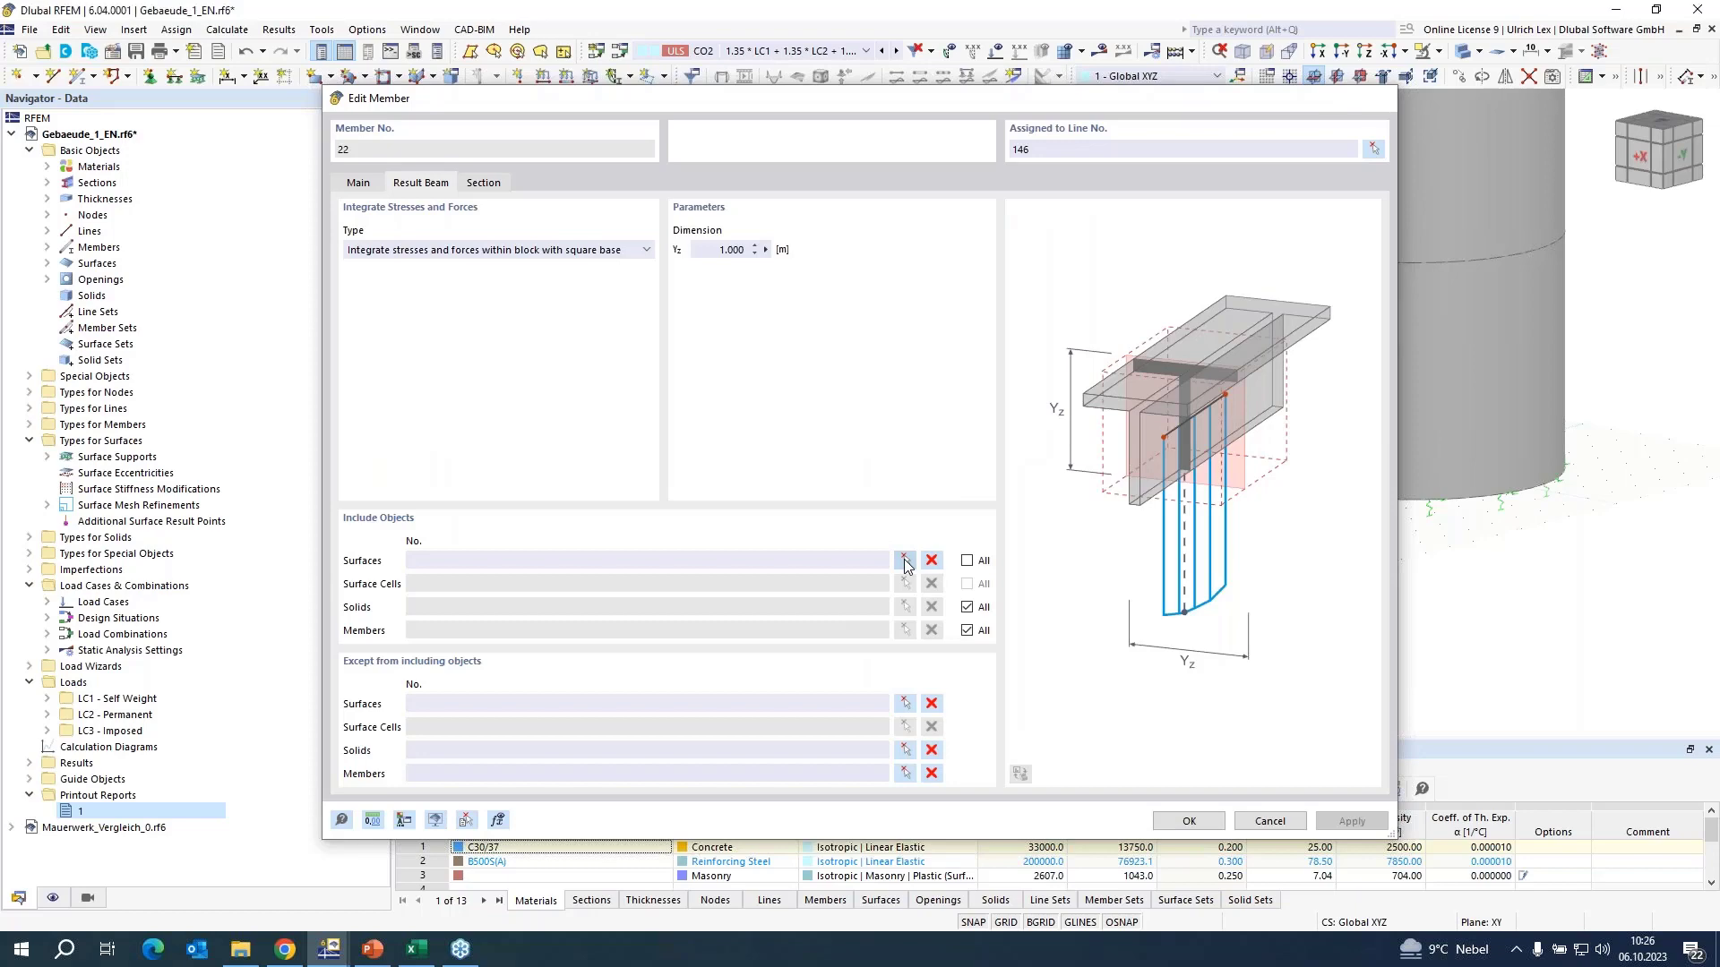
pyautogui.click(905, 561)
pyautogui.click(953, 245)
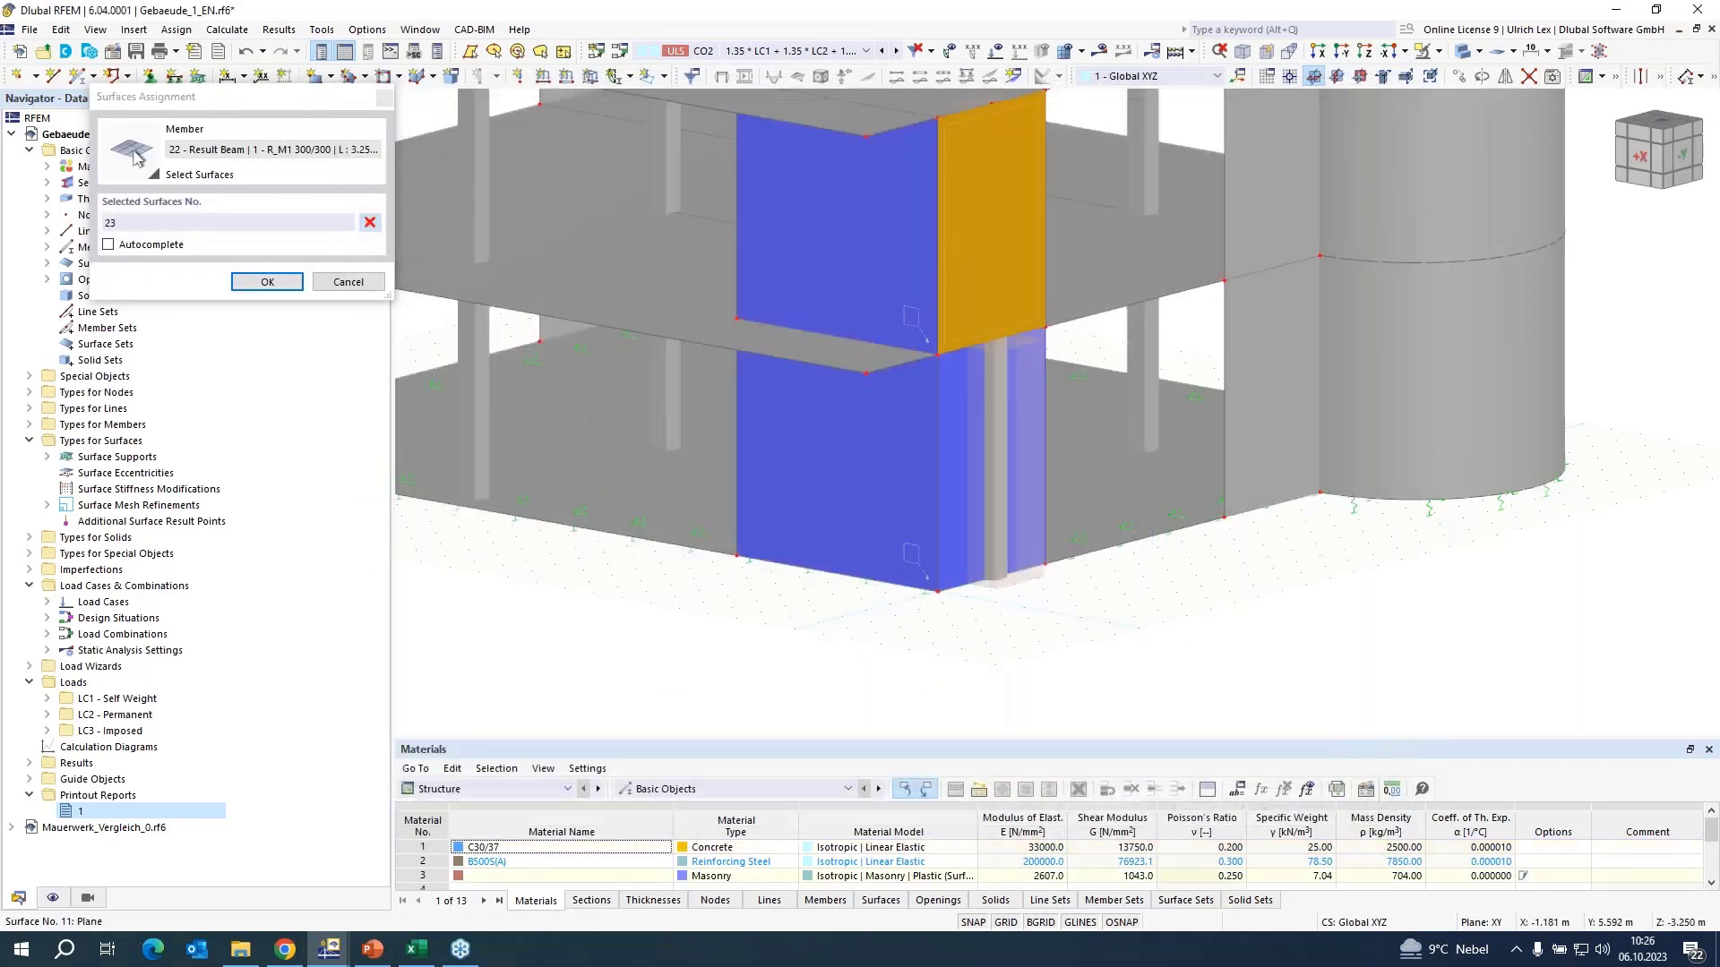
pyautogui.click(267, 282)
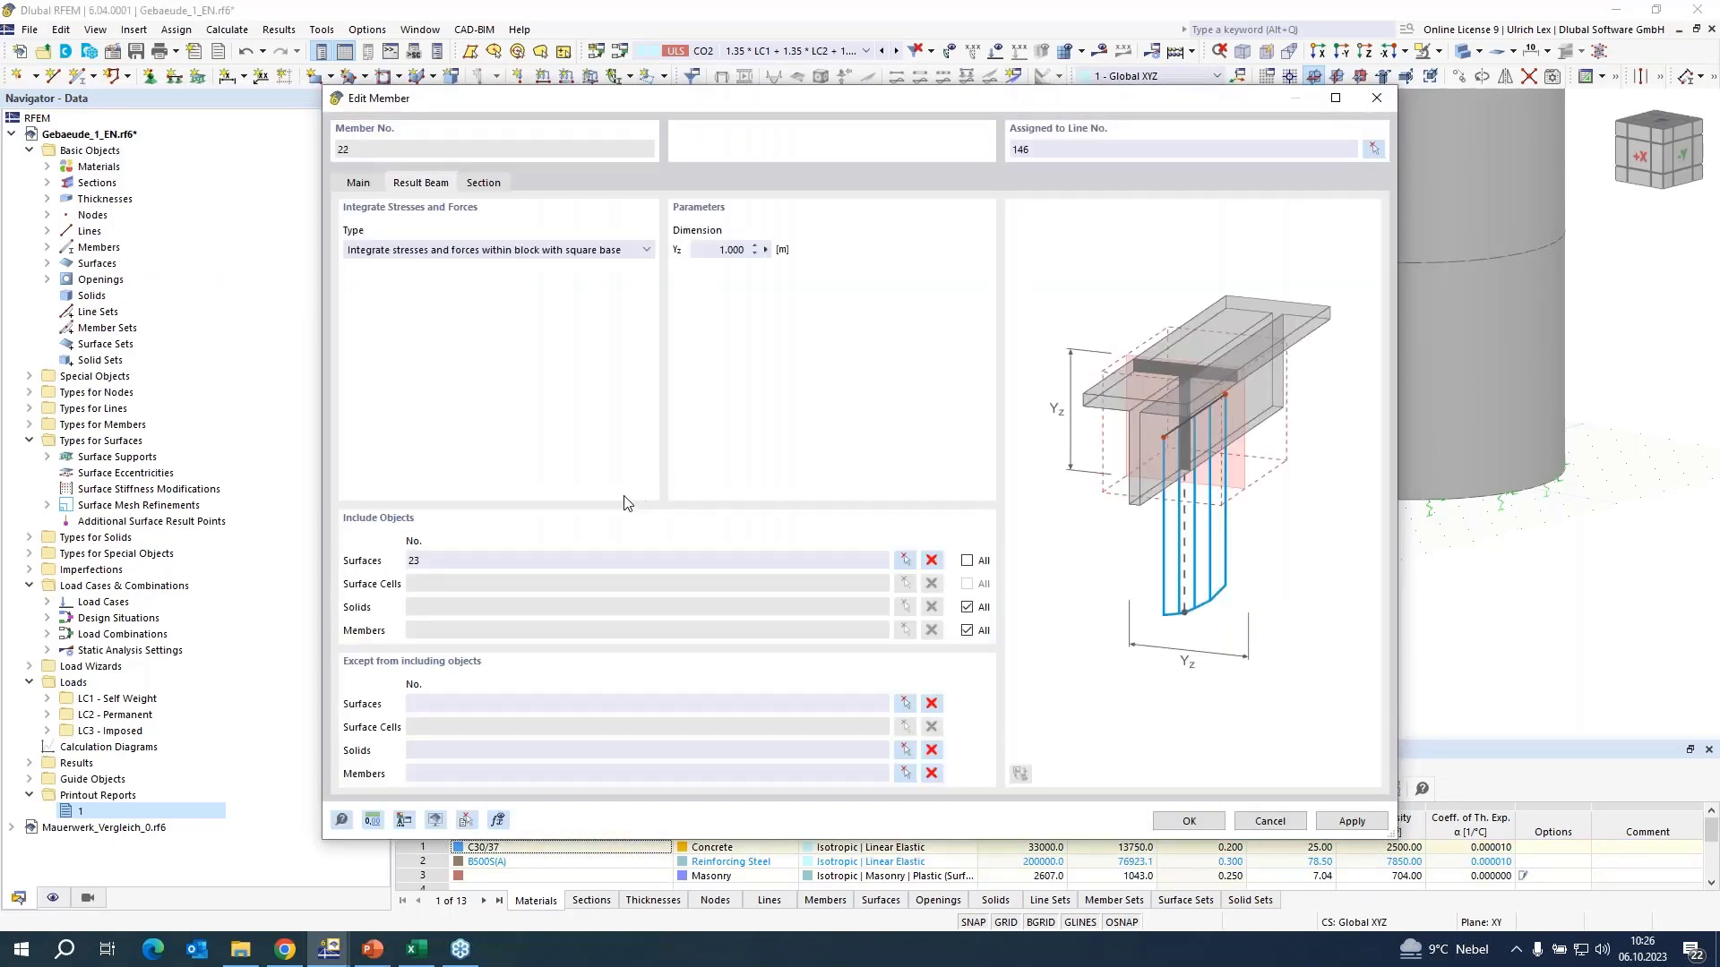
pyautogui.click(1214, 824)
# - Recalculate load combination CO2 with the new result beams and expand the result categories for members
pyautogui.scroll(-4, 890, 591)
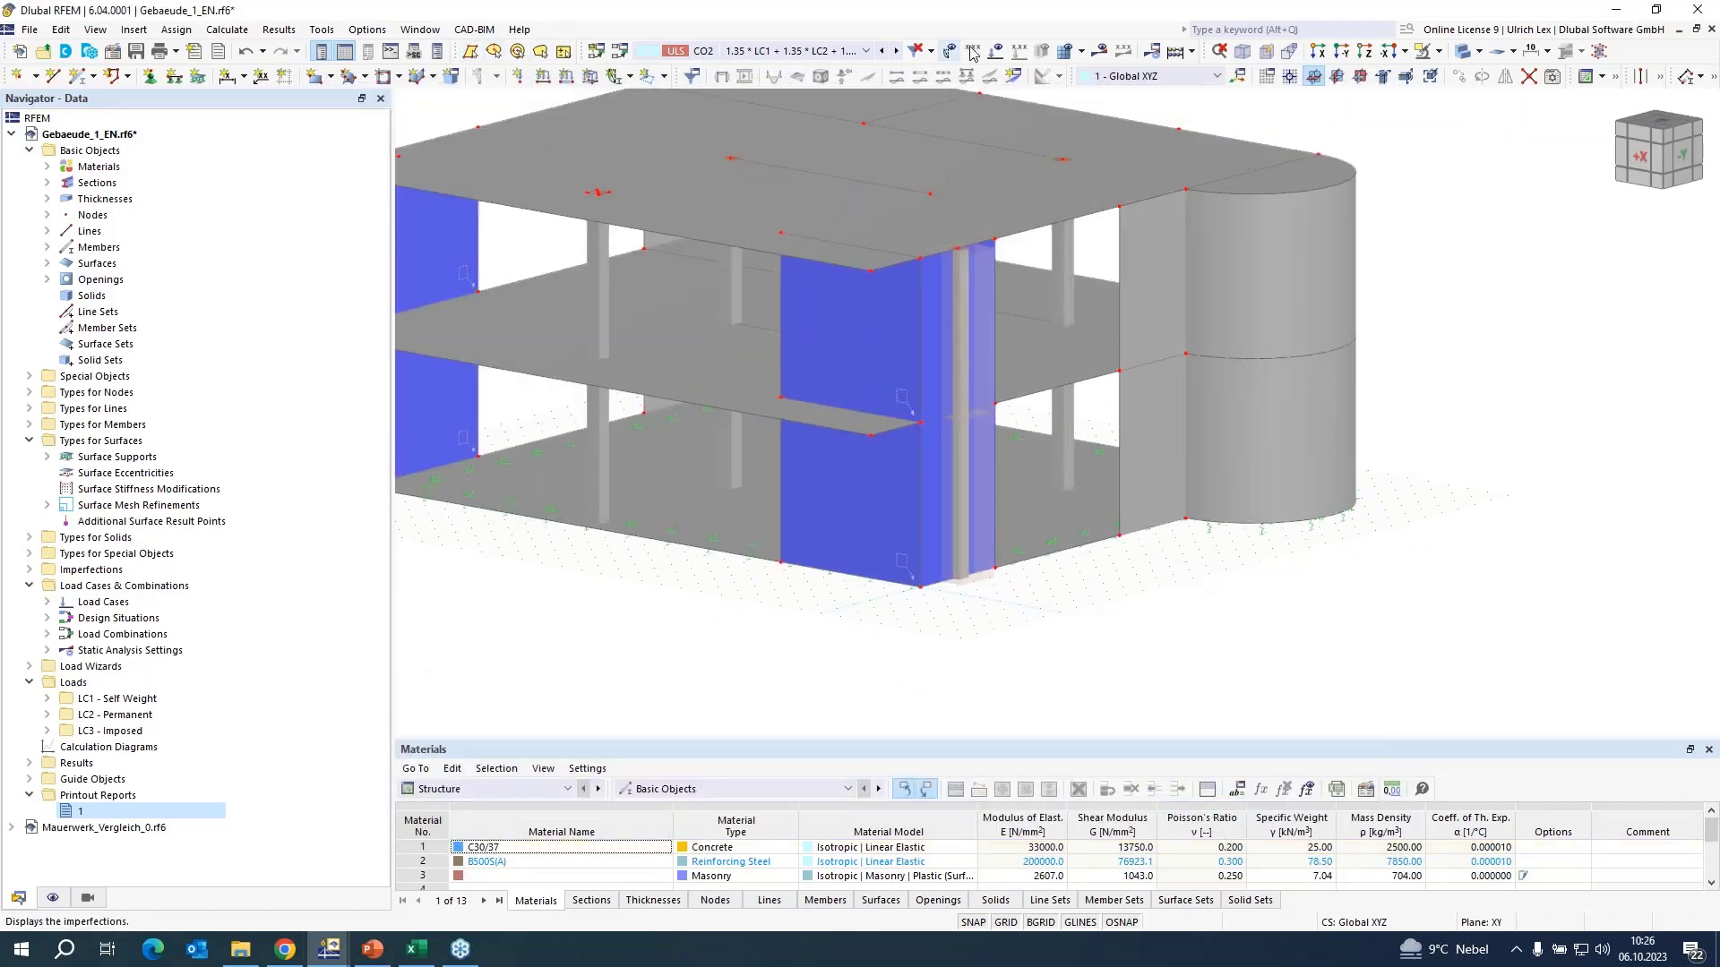
pyautogui.click(1100, 50)
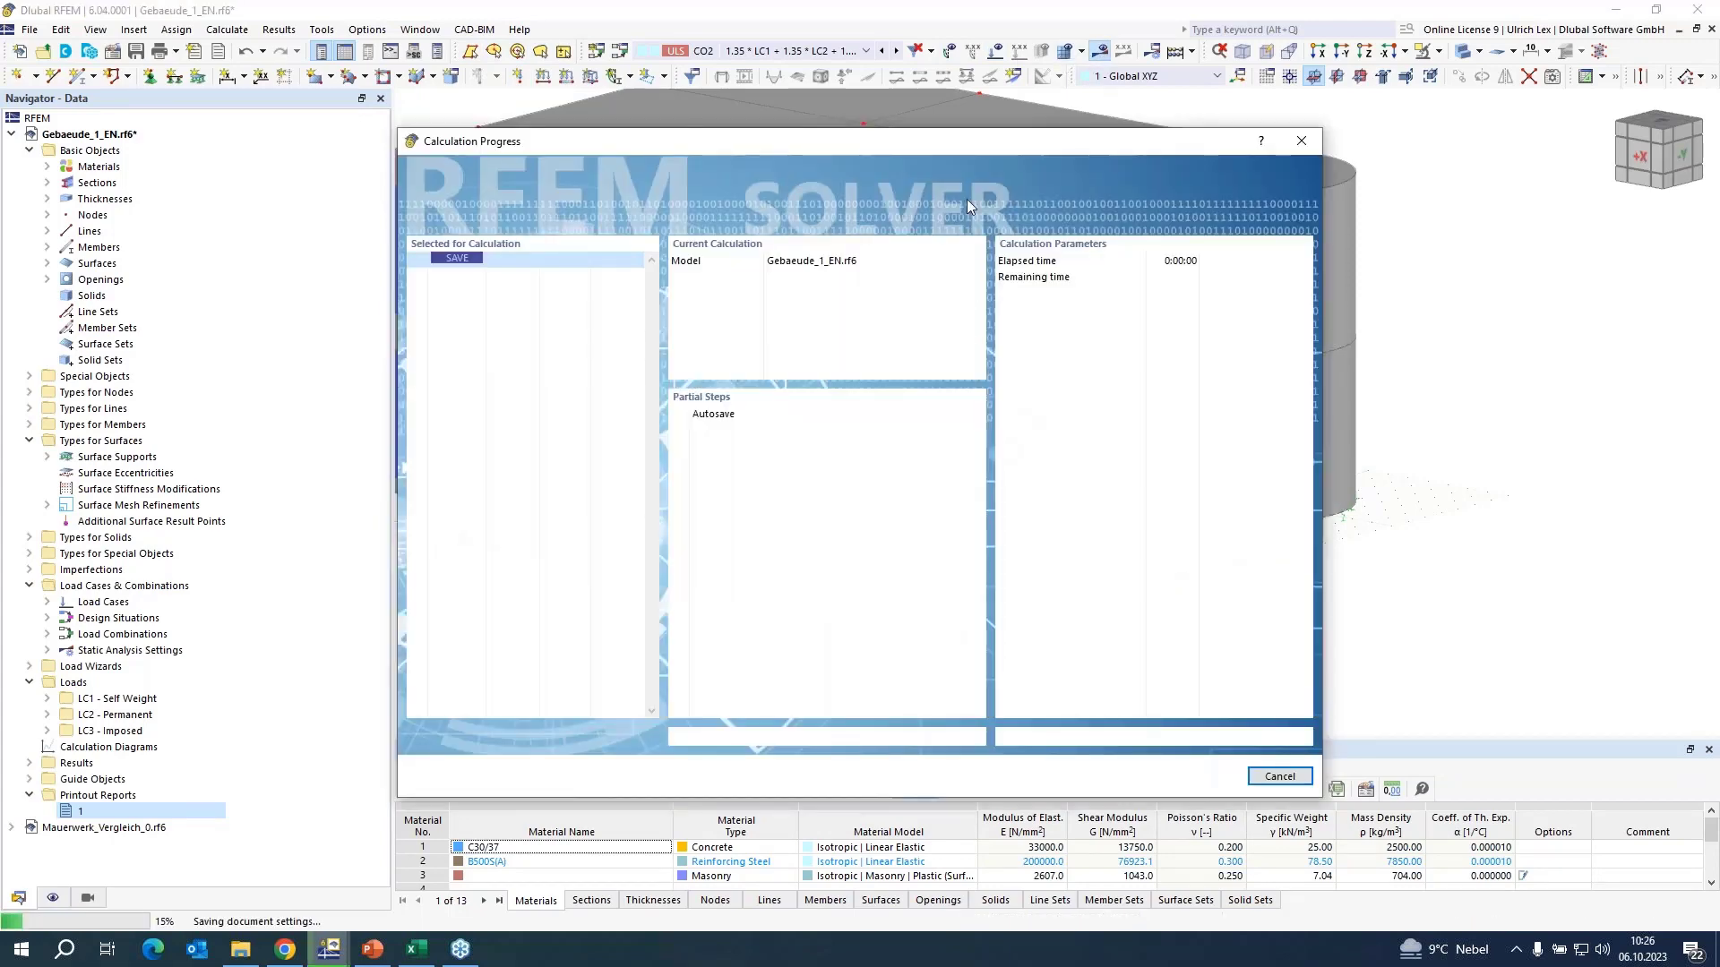
pyautogui.moveTo(1173, 149); pyautogui.dragTo(567, 202)
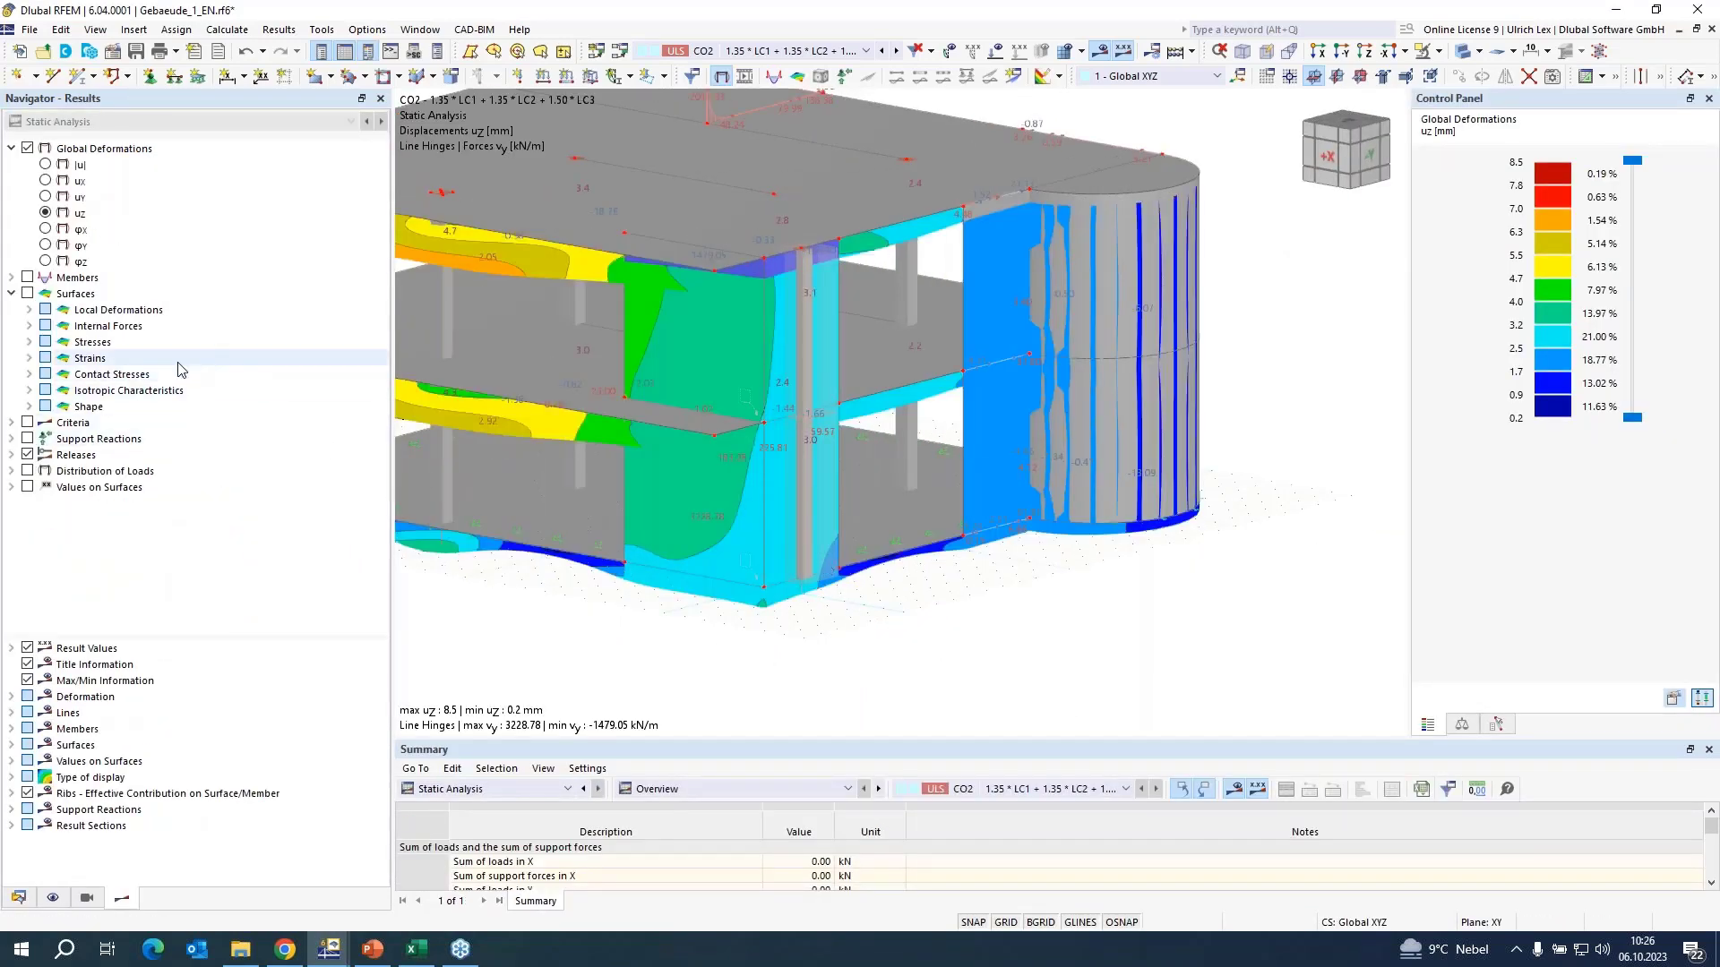
pyautogui.click(12, 278)
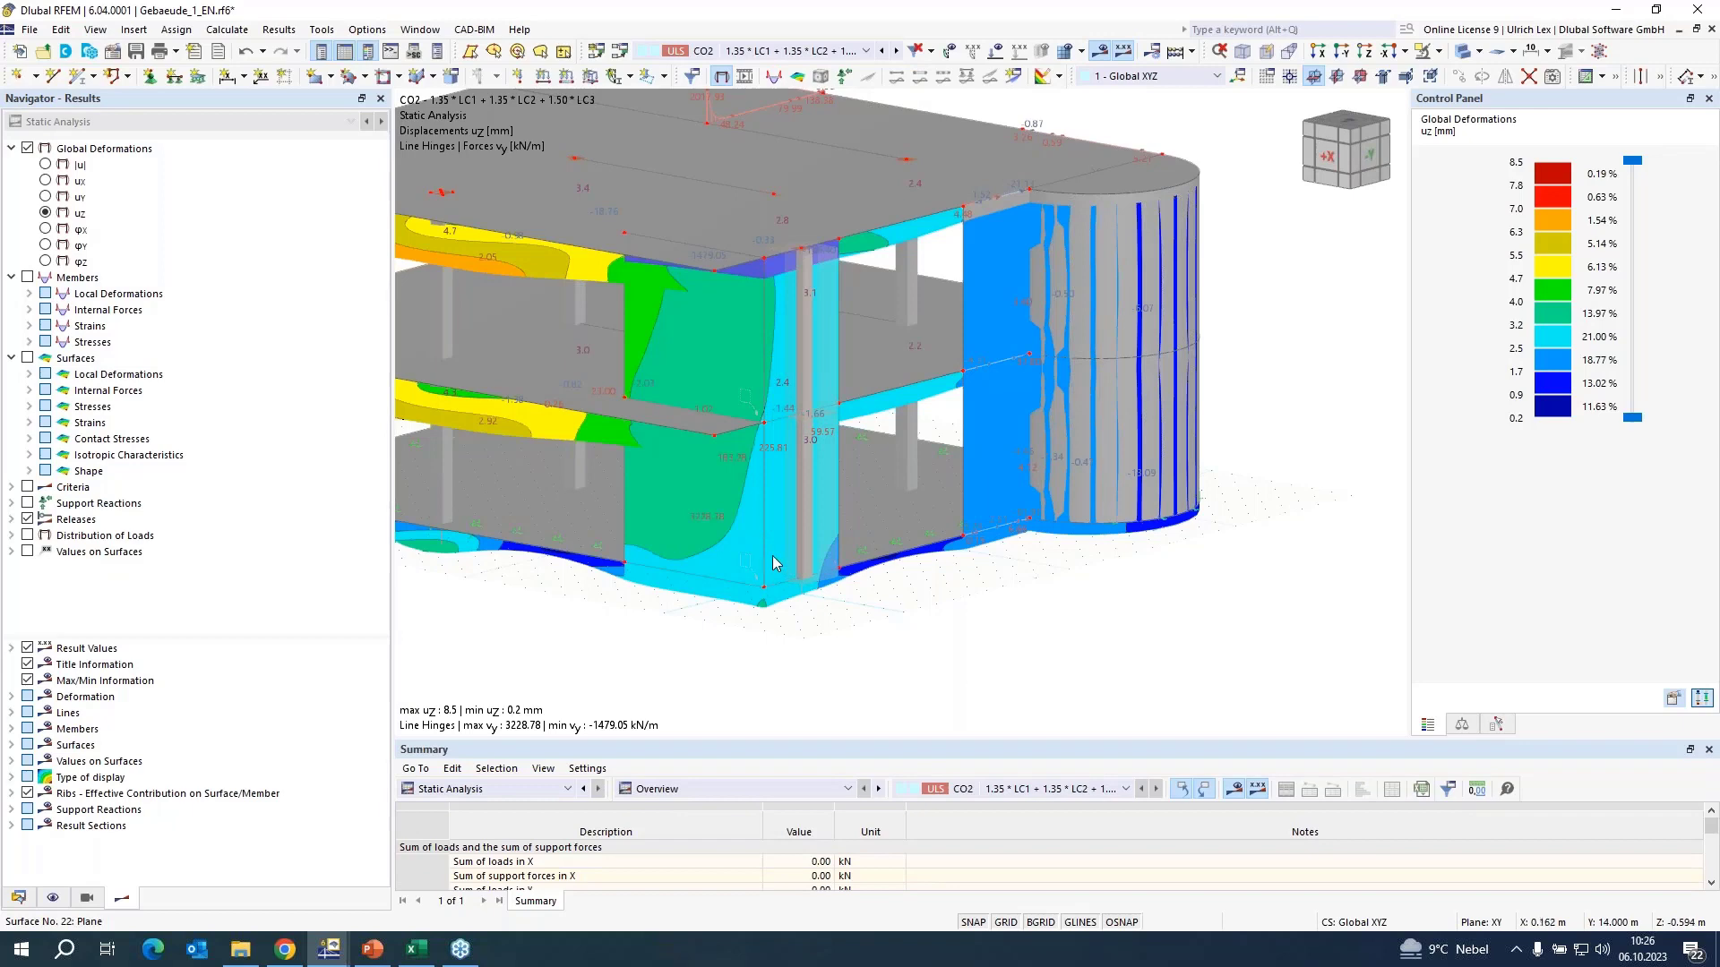
# - Turn off the solid display and isolate the narrow corner walls with their result beams using visibility by selected objects
pyautogui.scroll(-3, 780, 583)
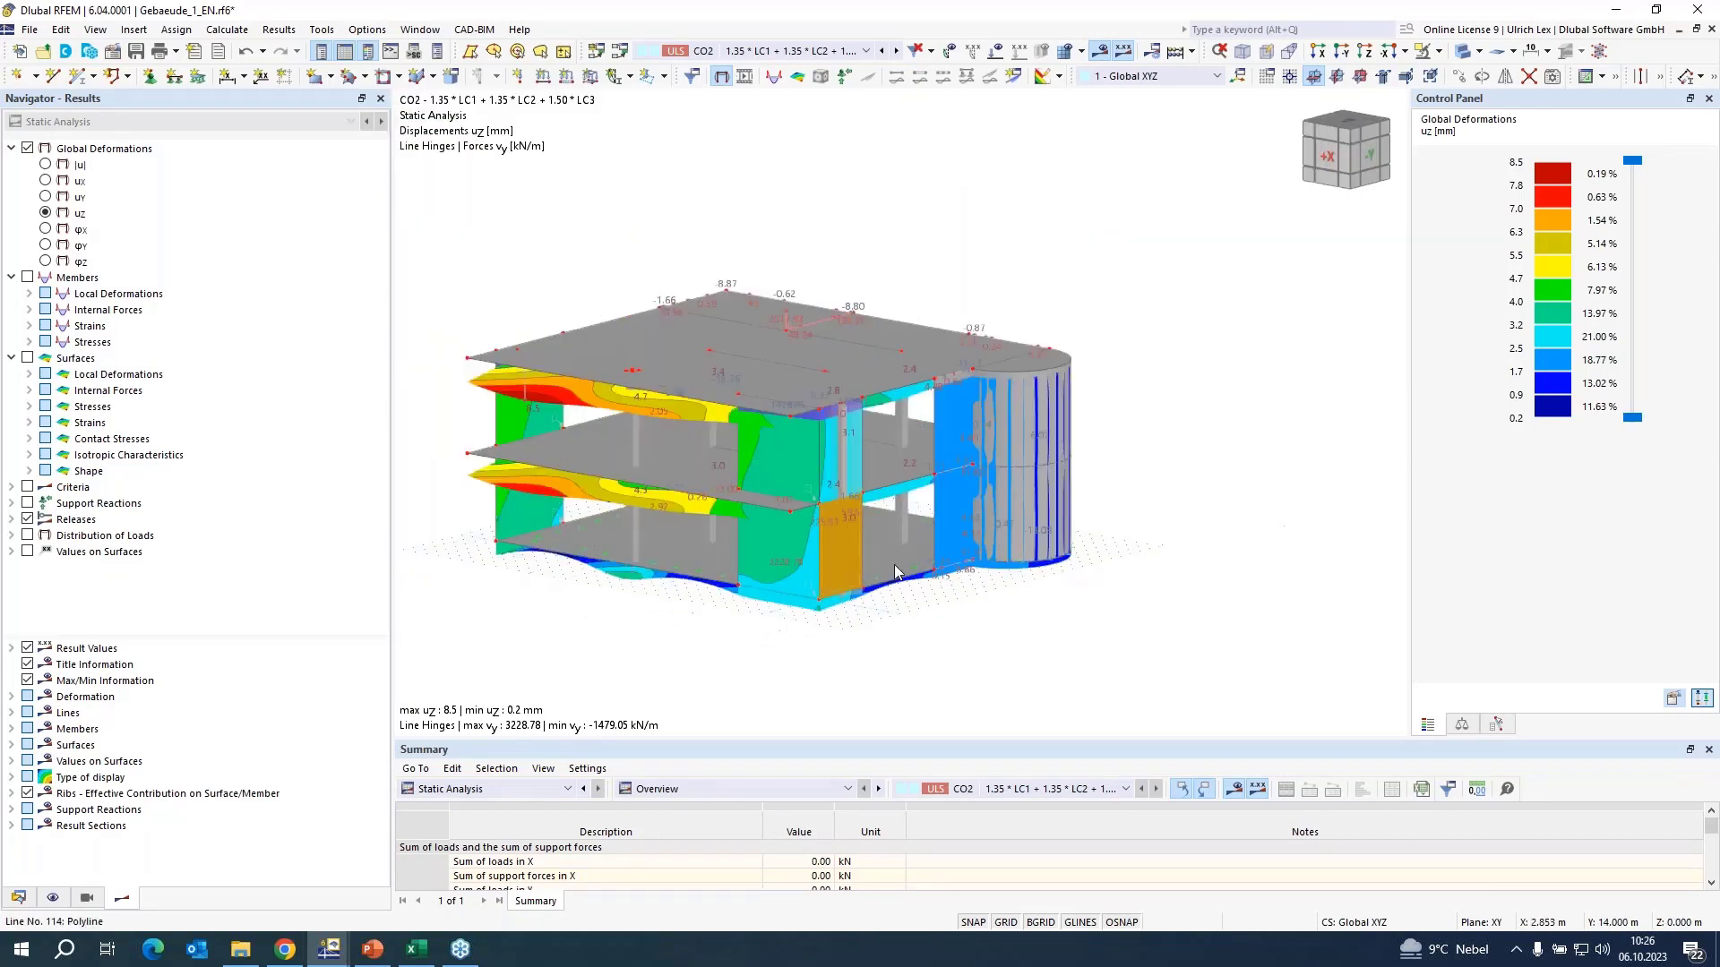
pyautogui.scroll(-1, 894, 564)
pyautogui.keyDown('ctrl'); pyautogui.moveTo(1111, 324); pyautogui.dragTo(1097, 557, button='middle'); pyautogui.keyUp('ctrl')
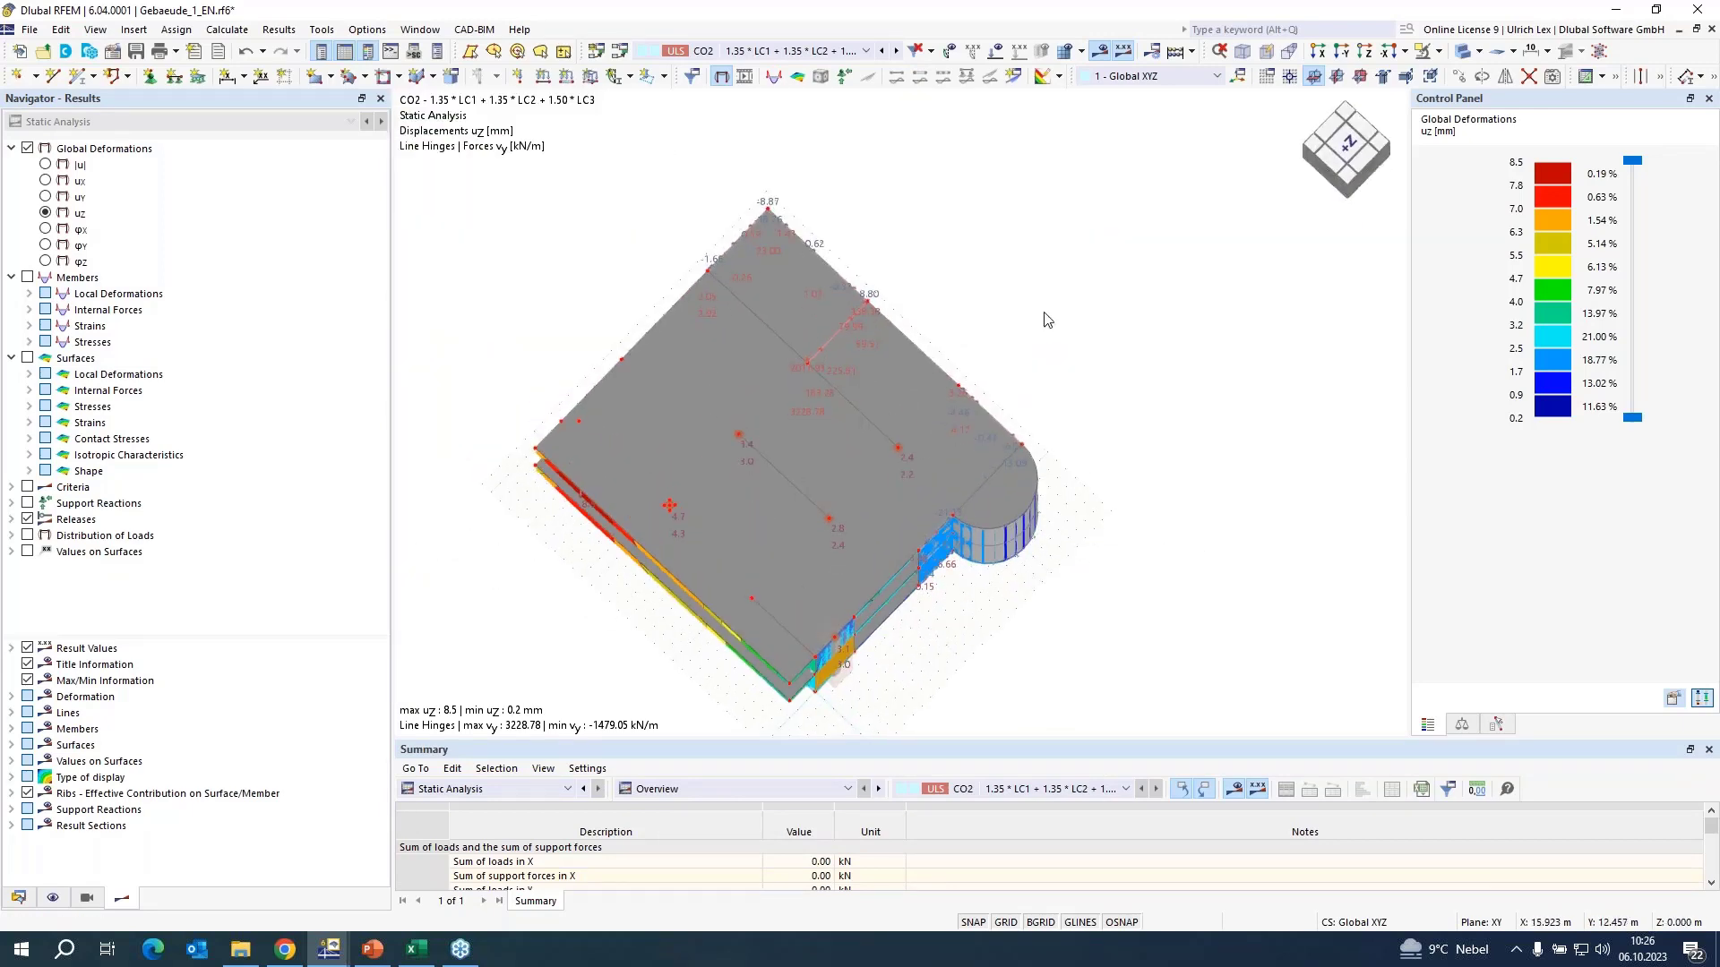
pyautogui.scroll(-2, 1048, 320)
pyautogui.keyDown('ctrl'); pyautogui.moveTo(1108, 349); pyautogui.dragTo(1106, 368, button='middle'); pyautogui.keyUp('ctrl')
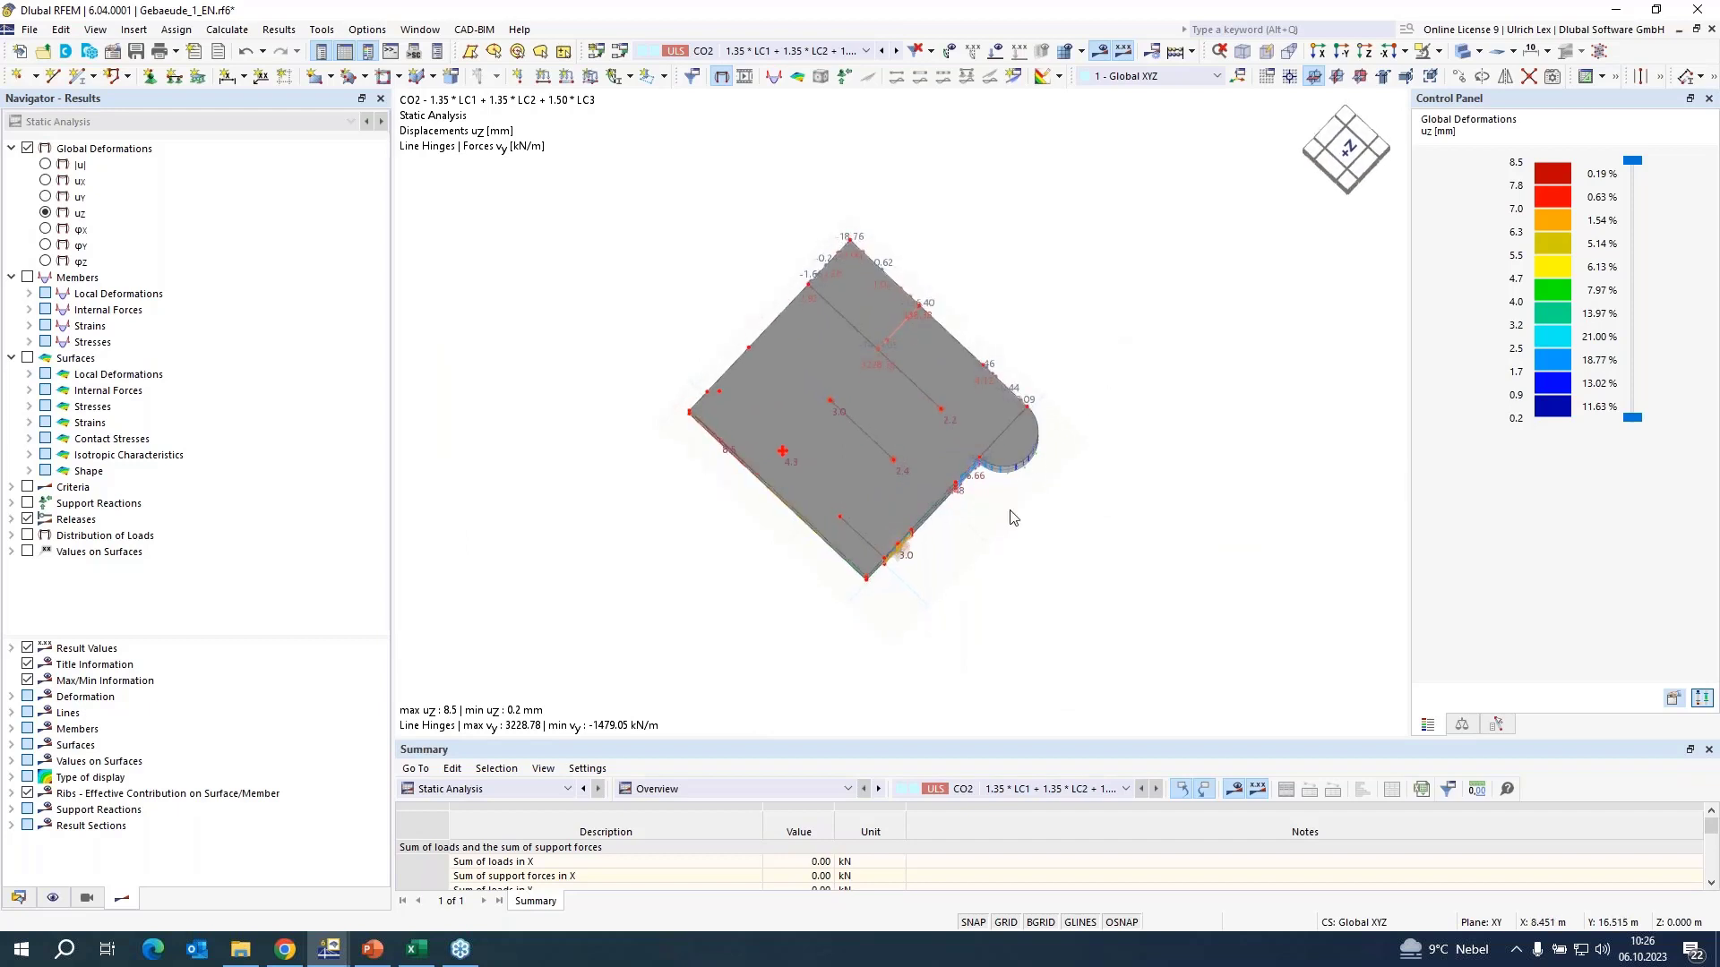
pyautogui.moveTo(909, 596); pyautogui.dragTo(878, 515)
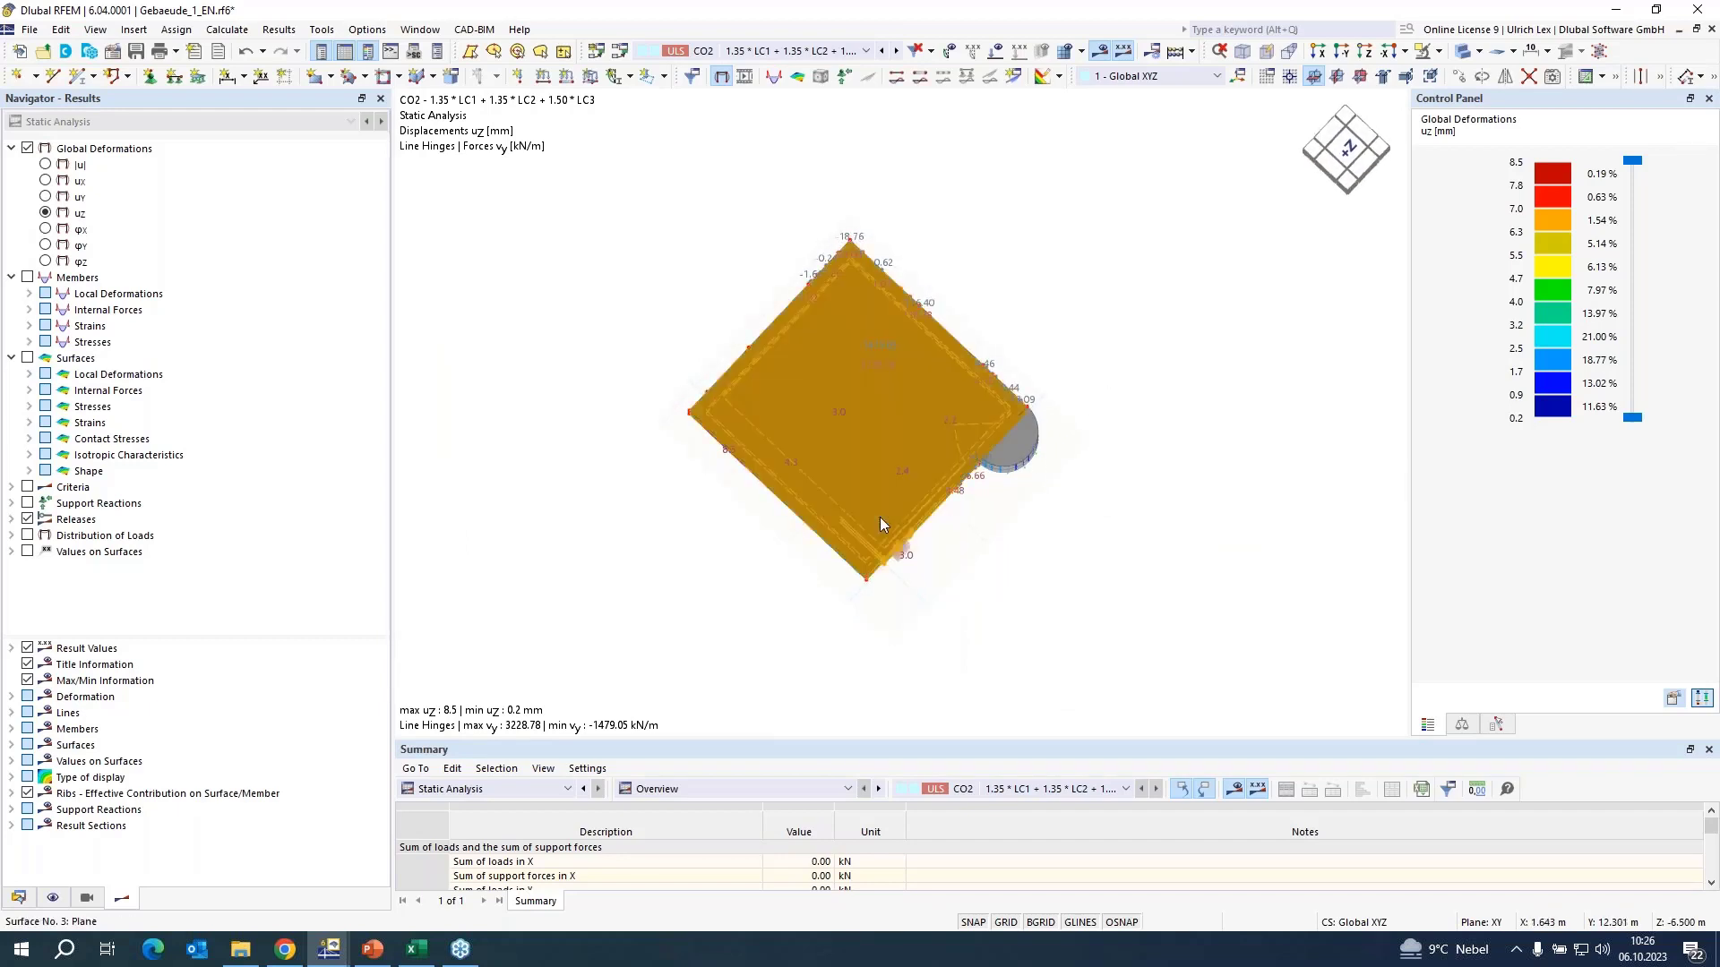
pyautogui.click(1179, 182)
pyautogui.click(1461, 54)
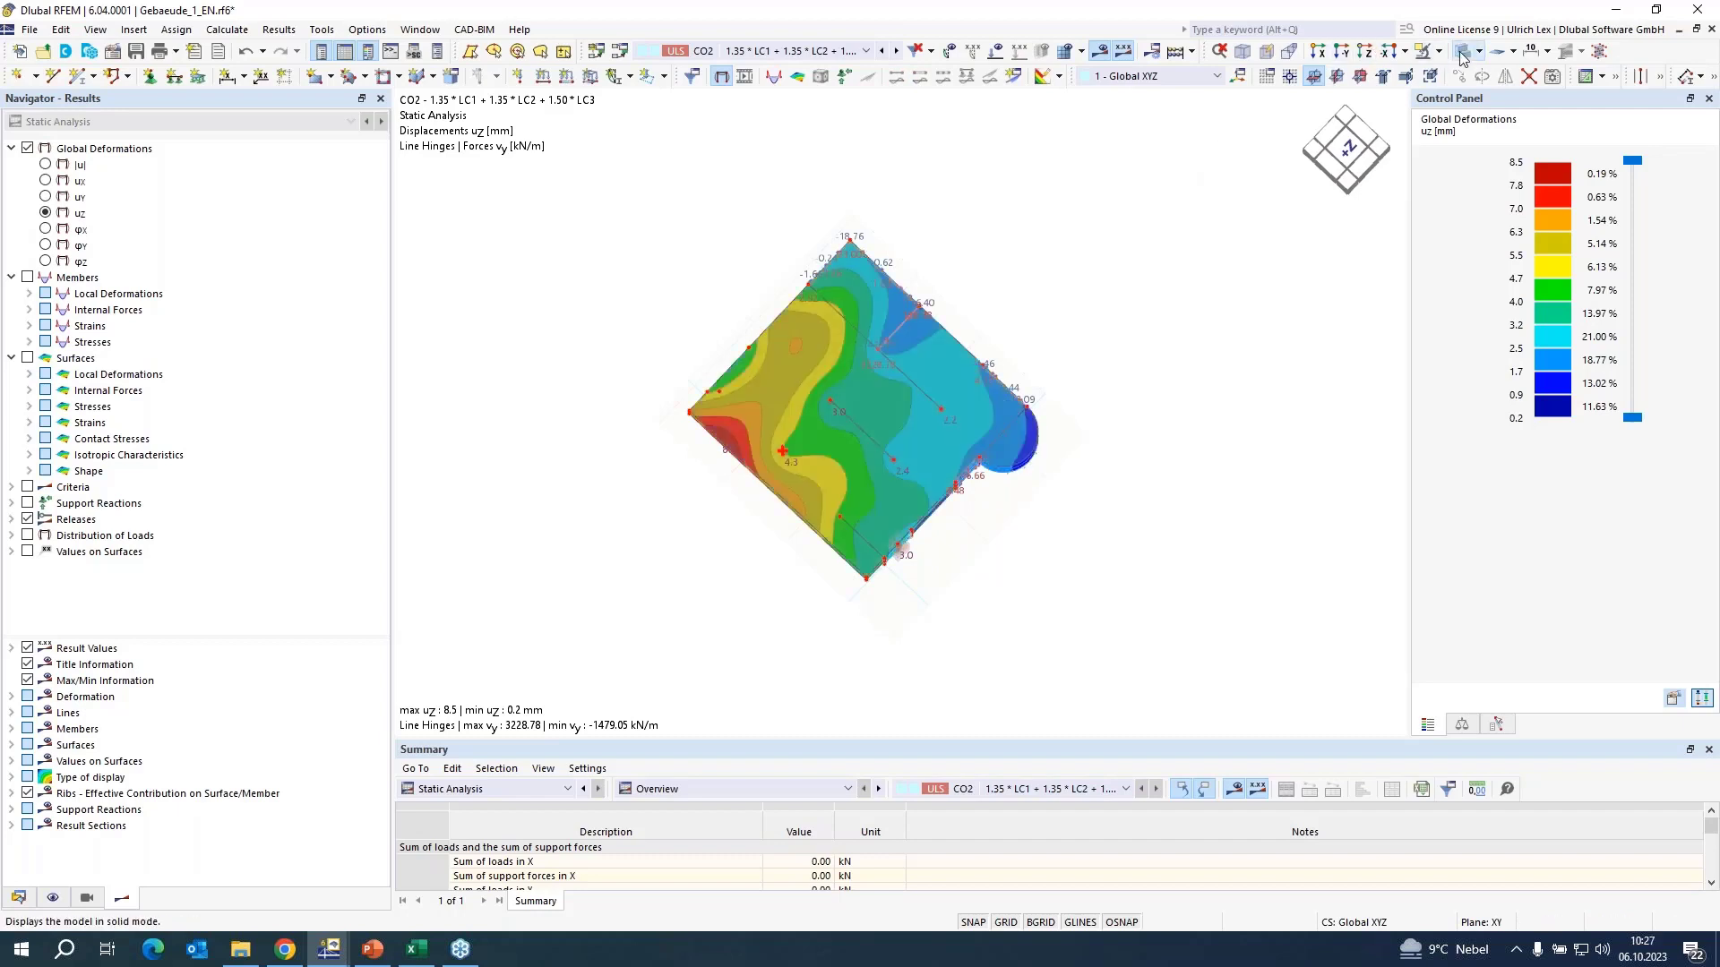
pyautogui.scroll(2, 923, 580)
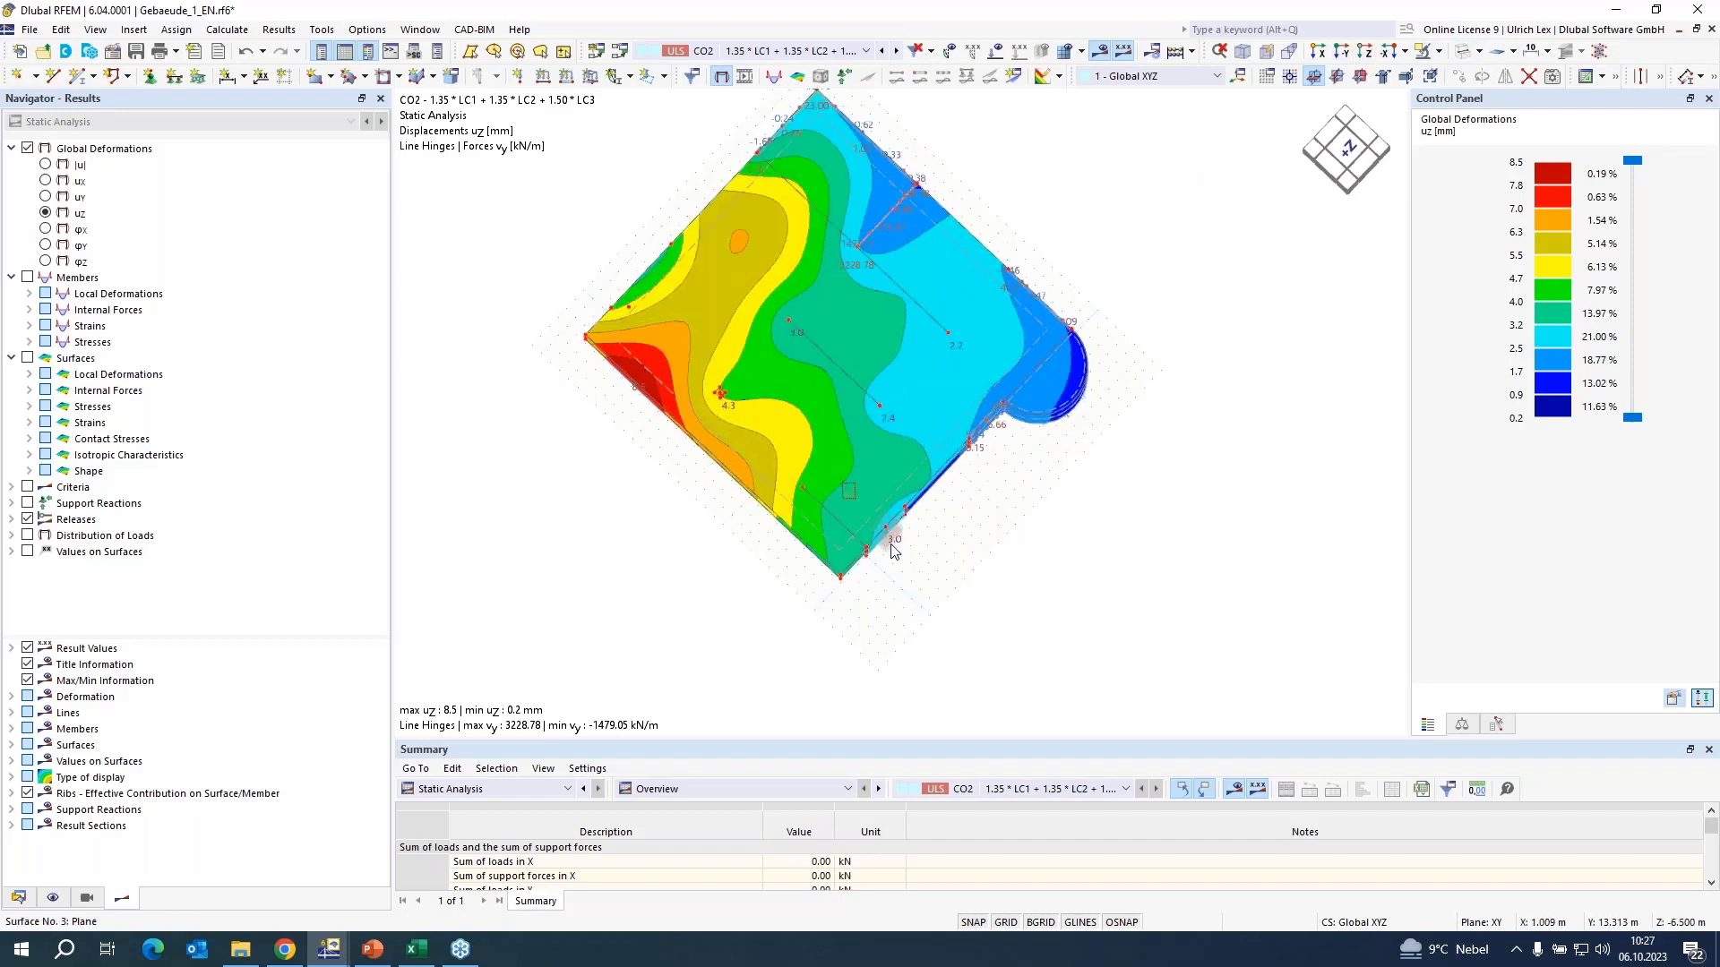
pyautogui.moveTo(892, 544); pyautogui.dragTo(933, 595)
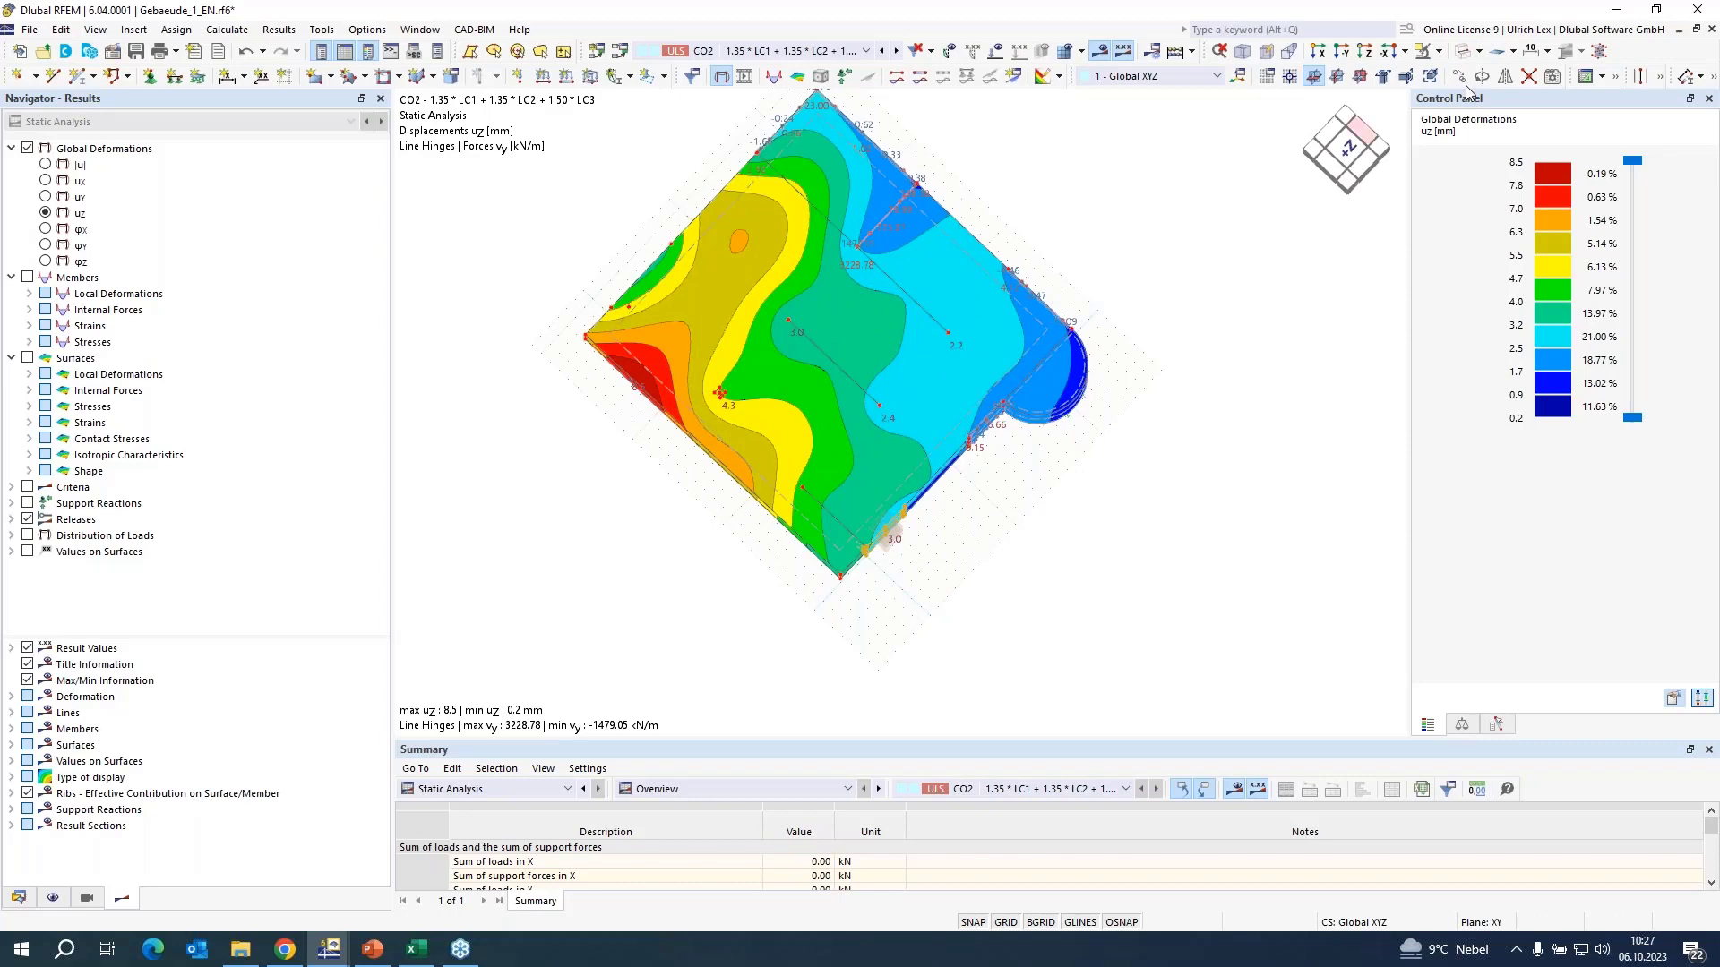
pyautogui.click(1422, 51)
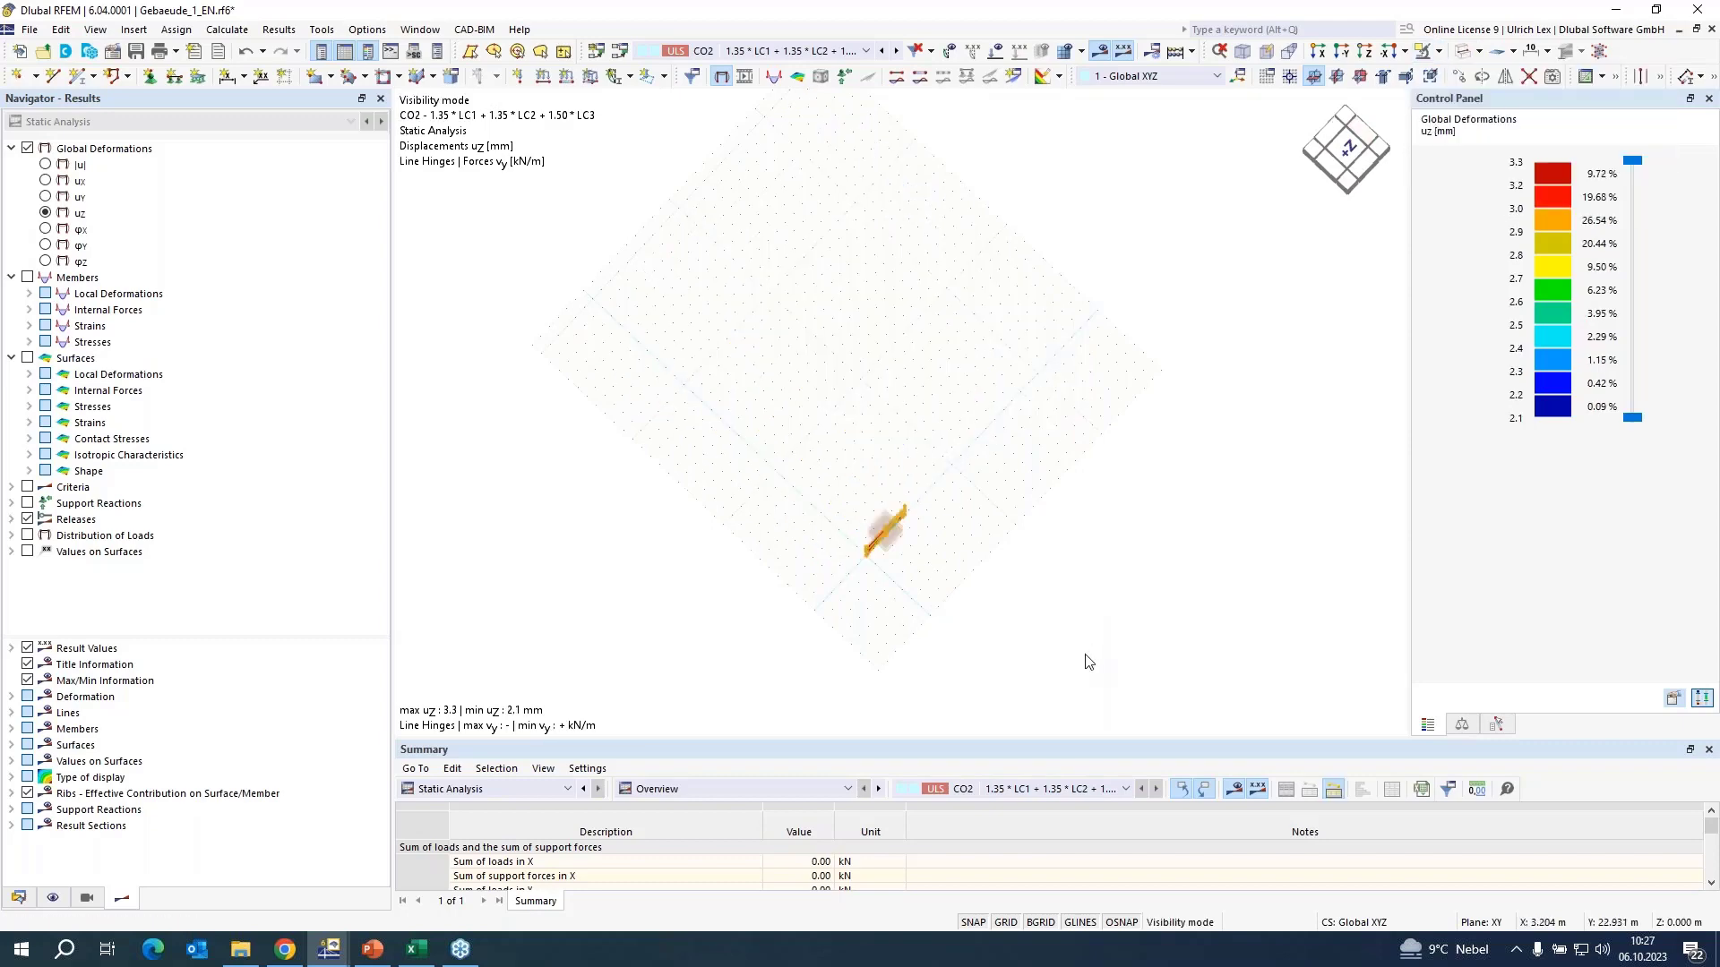
# - Display the axial force N diagram of the two stacked result beams for load combination CO2
pyautogui.keyDown('ctrl'); pyautogui.moveTo(1085, 655); pyautogui.dragTo(1025, 400, button='middle'); pyautogui.keyUp('ctrl')
pyautogui.scroll(2, 987, 576)
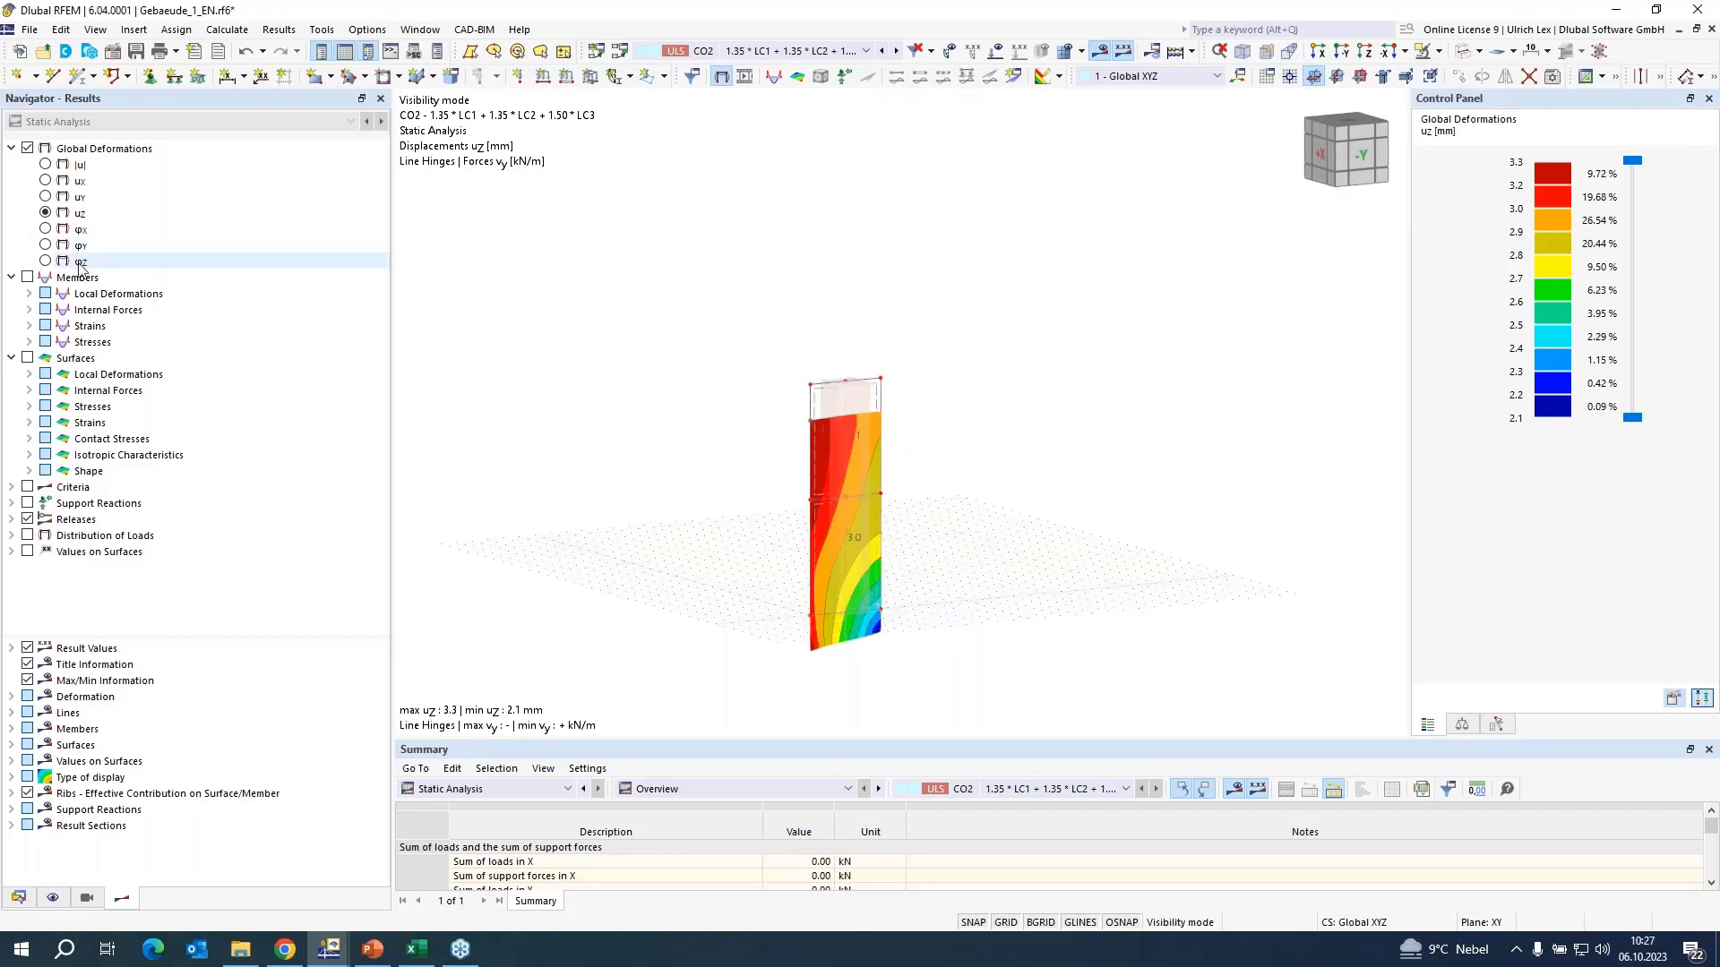
pyautogui.click(28, 278)
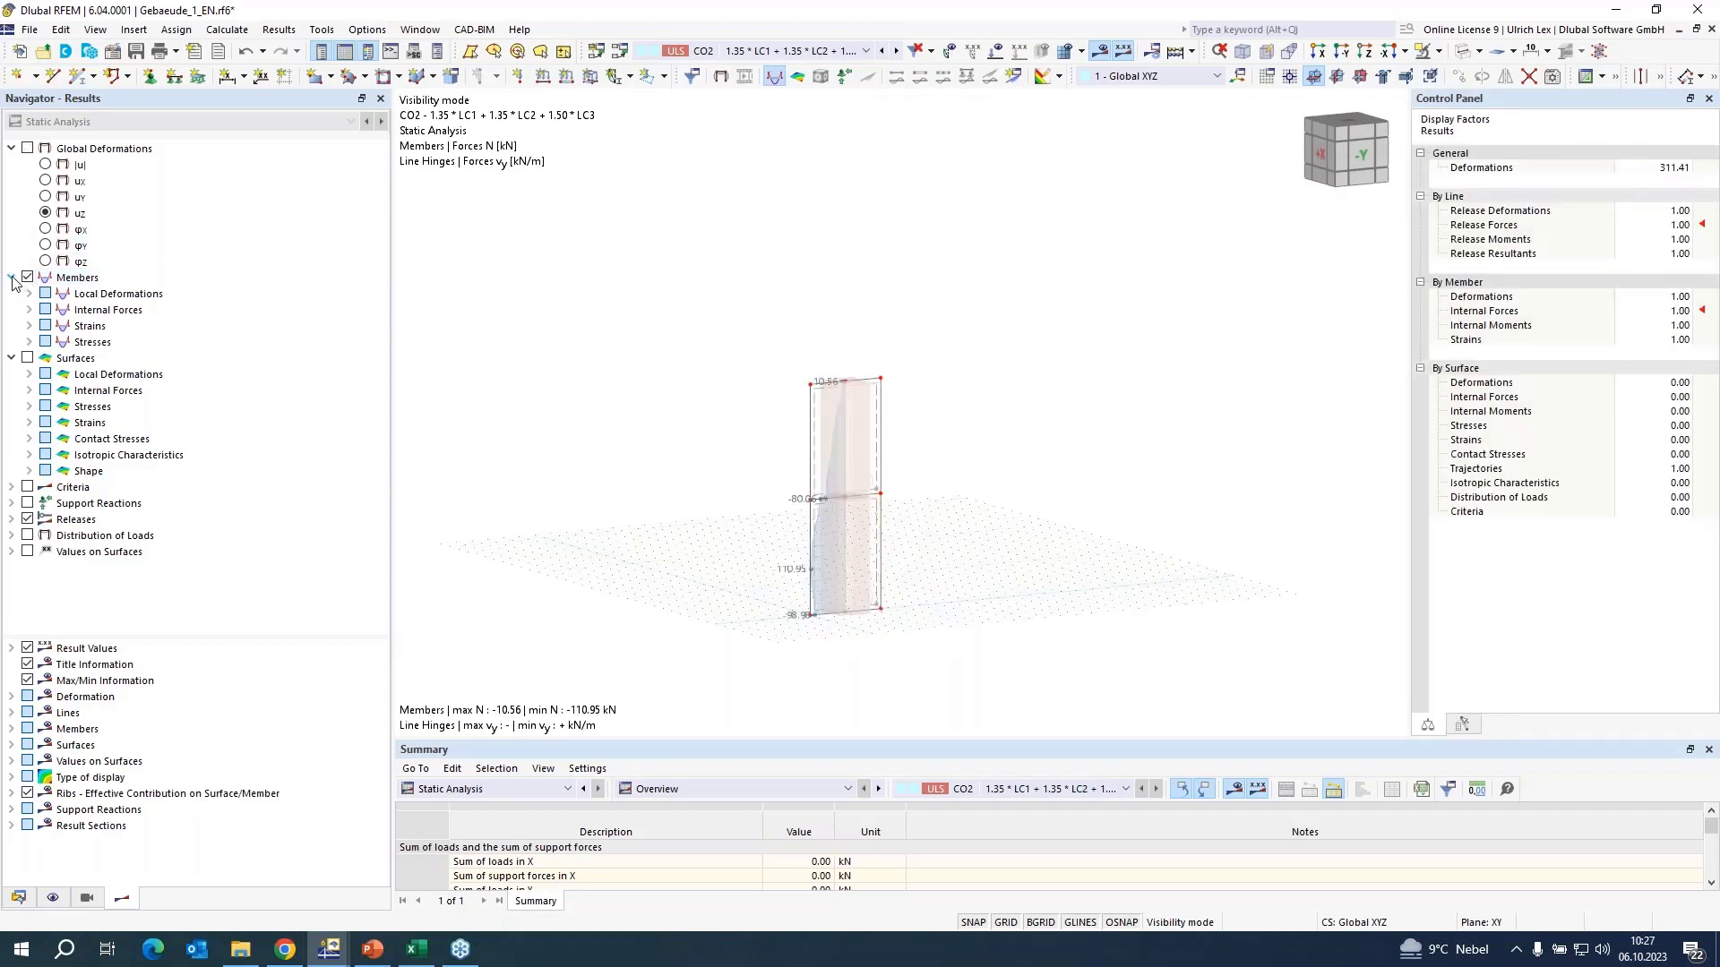
pyautogui.click(30, 310)
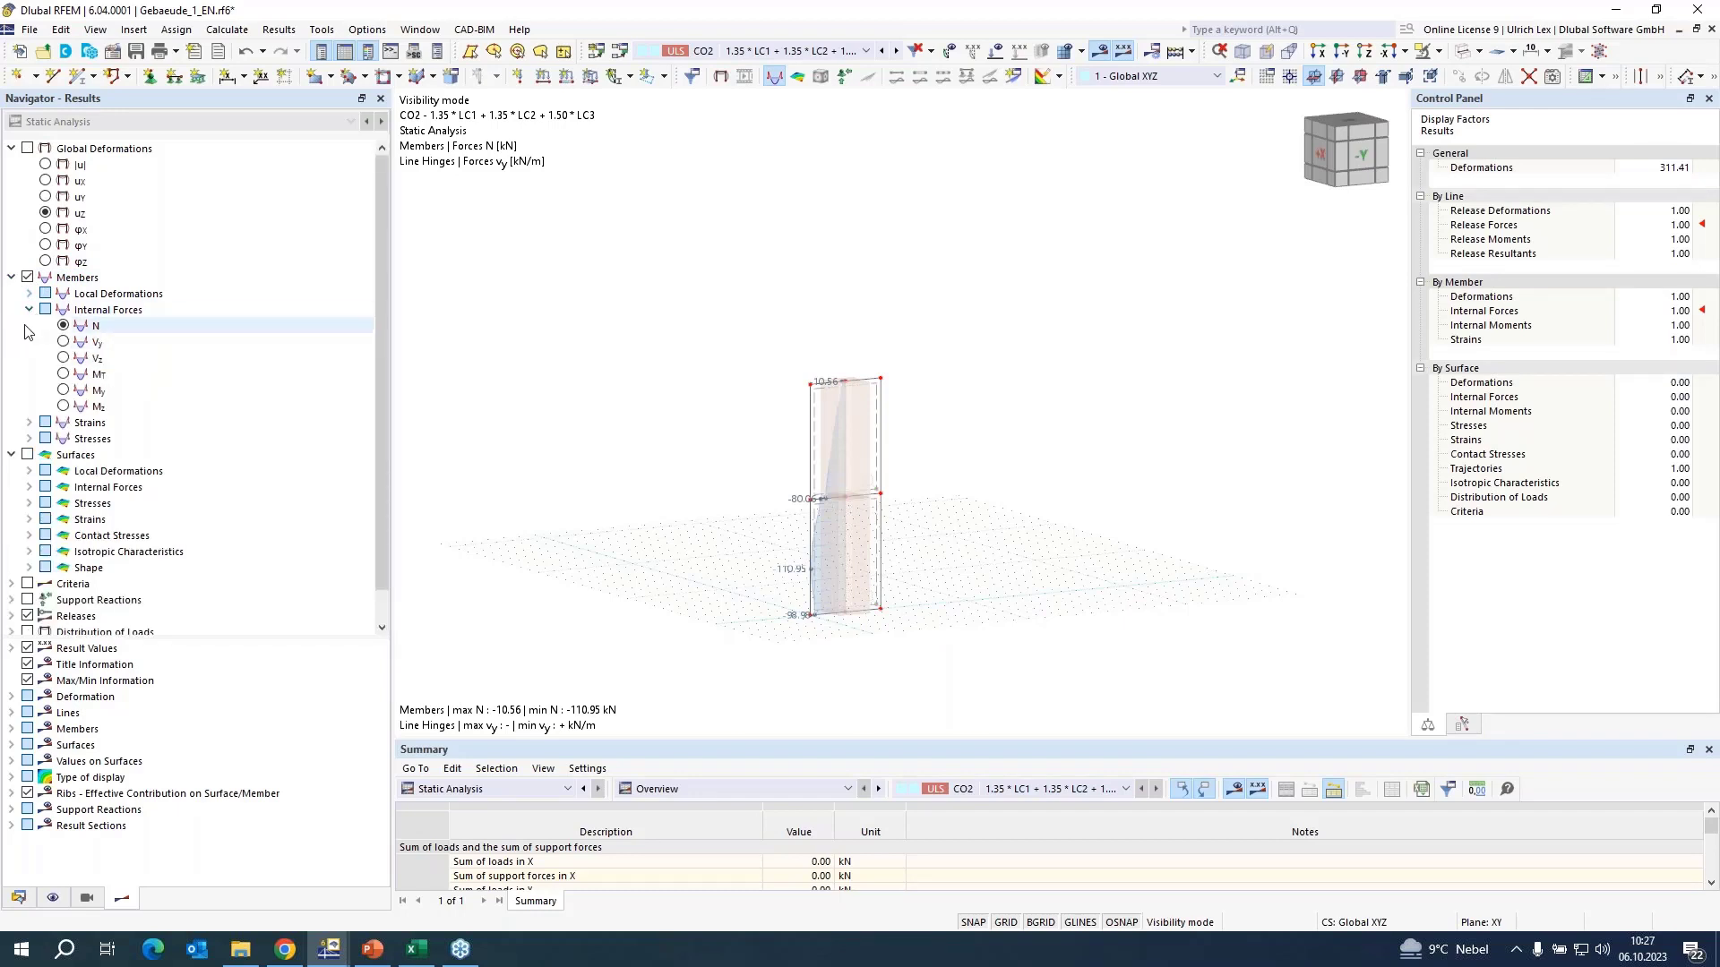
pyautogui.scroll(-1, 1003, 312)
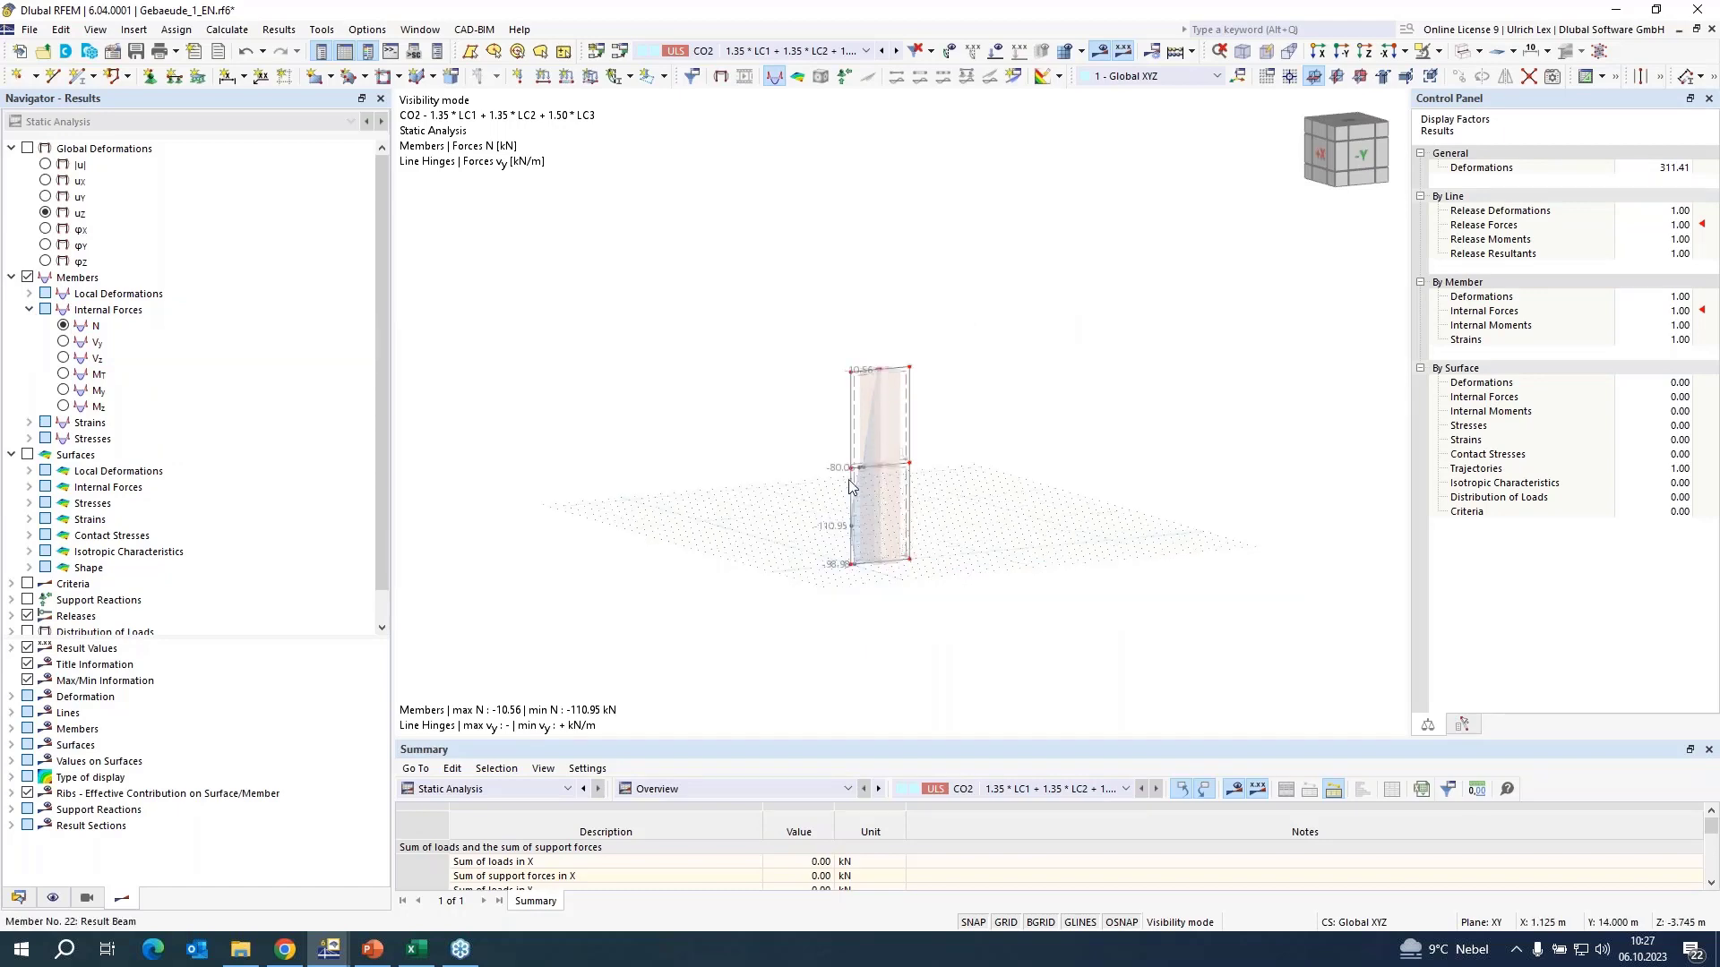
pyautogui.moveTo(835, 563)
pyautogui.keyDown('ctrl'); pyautogui.mouseDown(button='middle')
pyautogui.moveTo(862, 577)
pyautogui.moveTo(818, 584)
pyautogui.mouseUp(button='middle'); pyautogui.keyUp('ctrl')
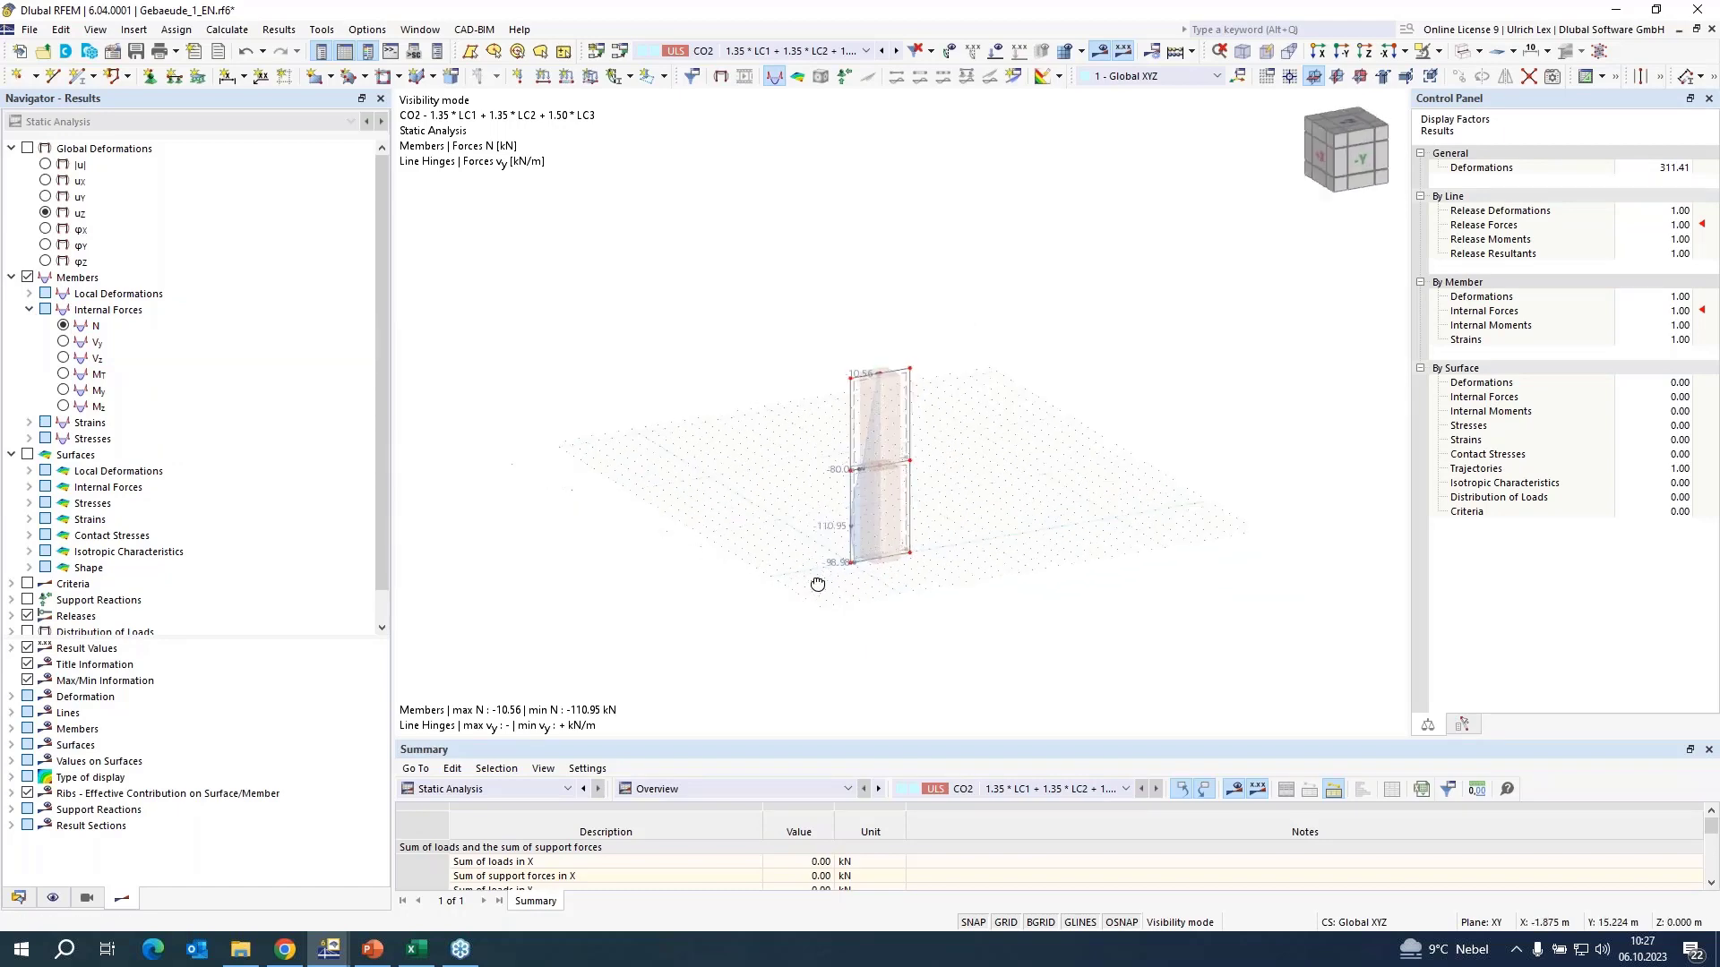
pyautogui.rightClick(818, 584)
pyautogui.click(984, 517)
pyautogui.scroll(3, 948, 563)
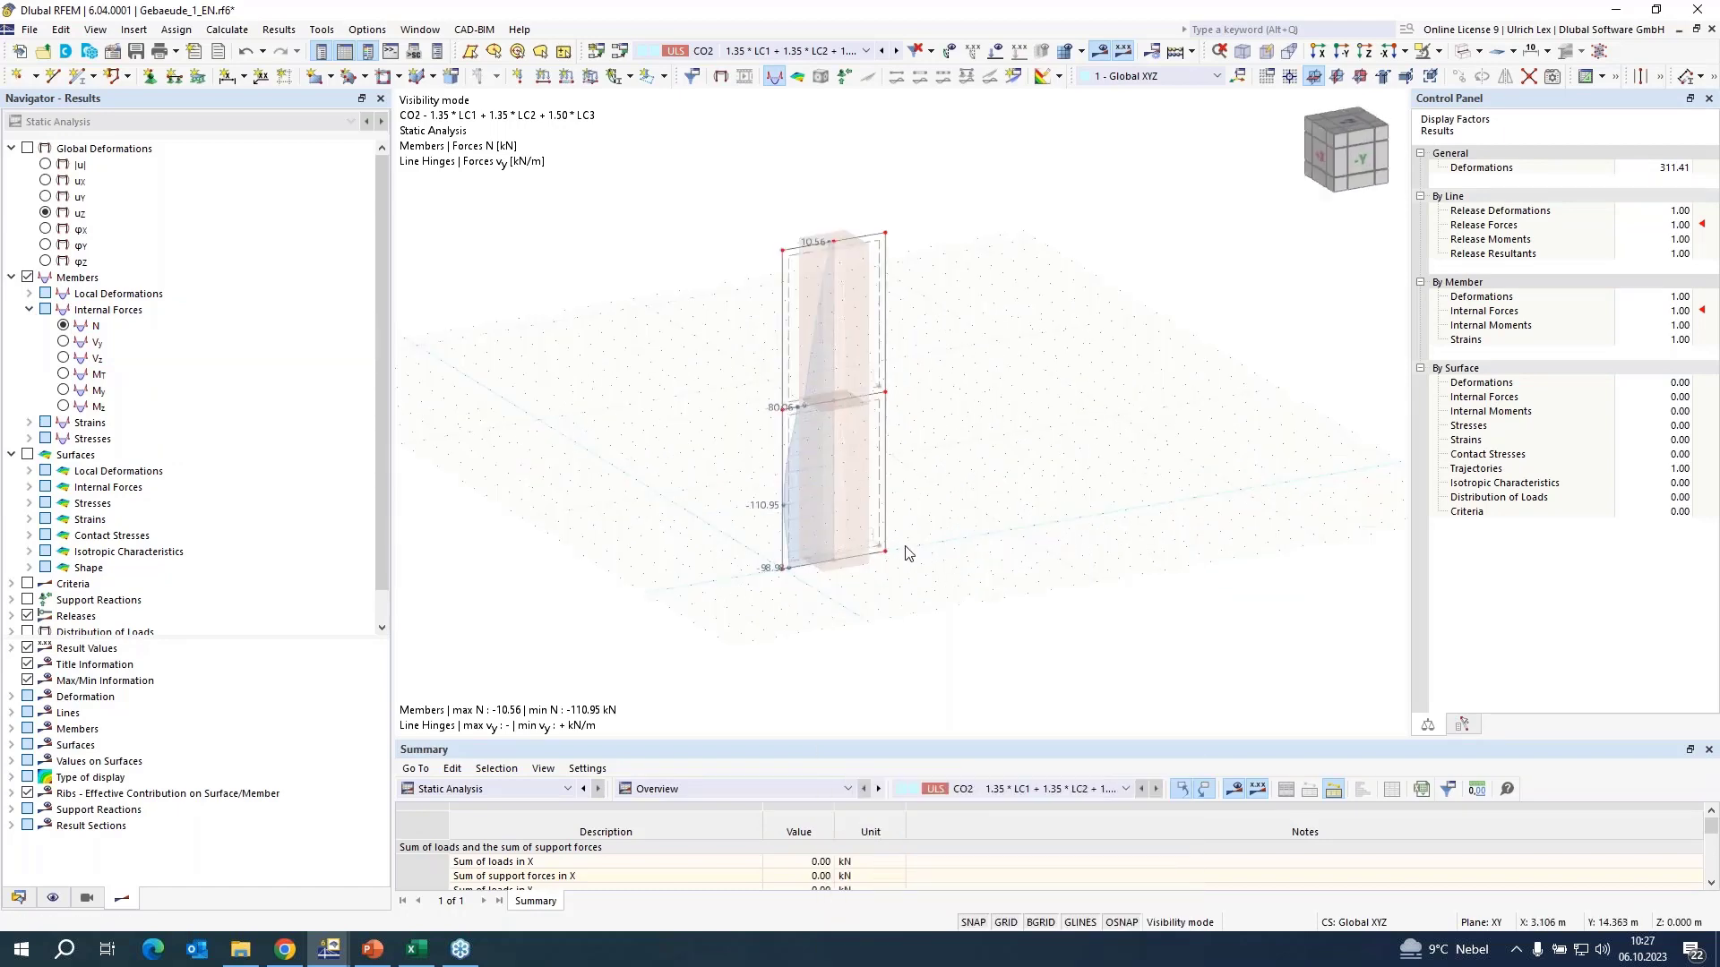
# - Show the bending moment Mz of the result beams and examine its distribution over both storeys
pyautogui.click(63, 407)
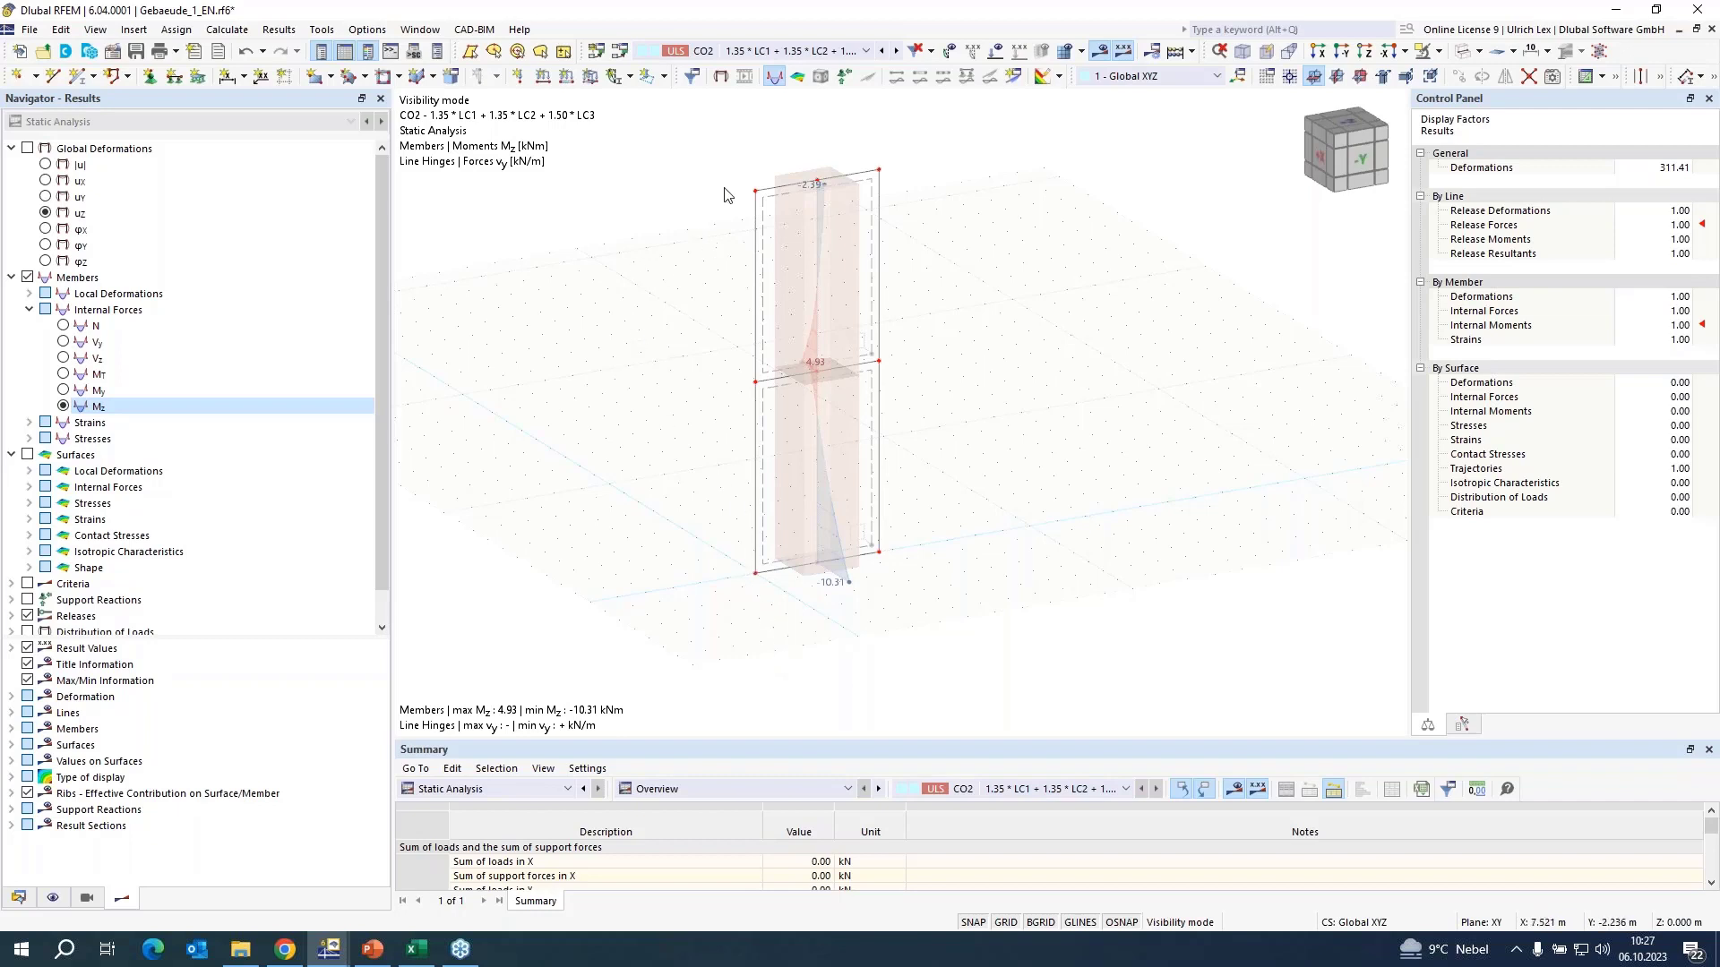
pyautogui.scroll(2, 739, 157)
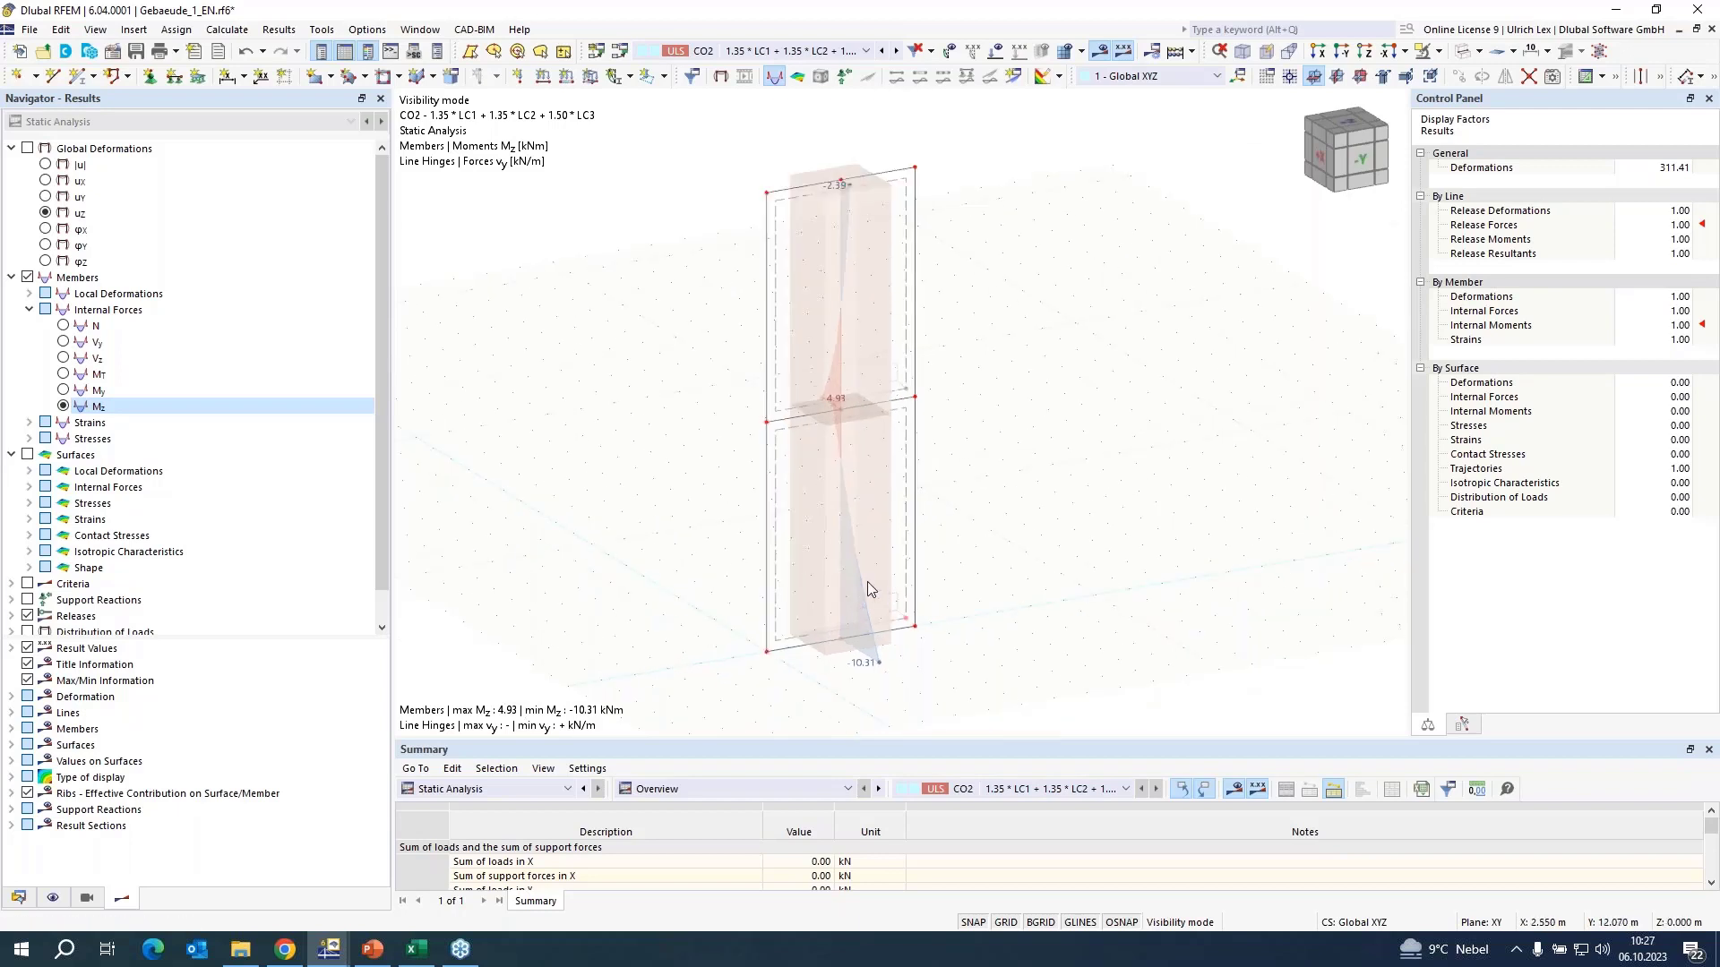
pyautogui.scroll(2, 937, 565)
pyautogui.scroll(-2, 937, 564)
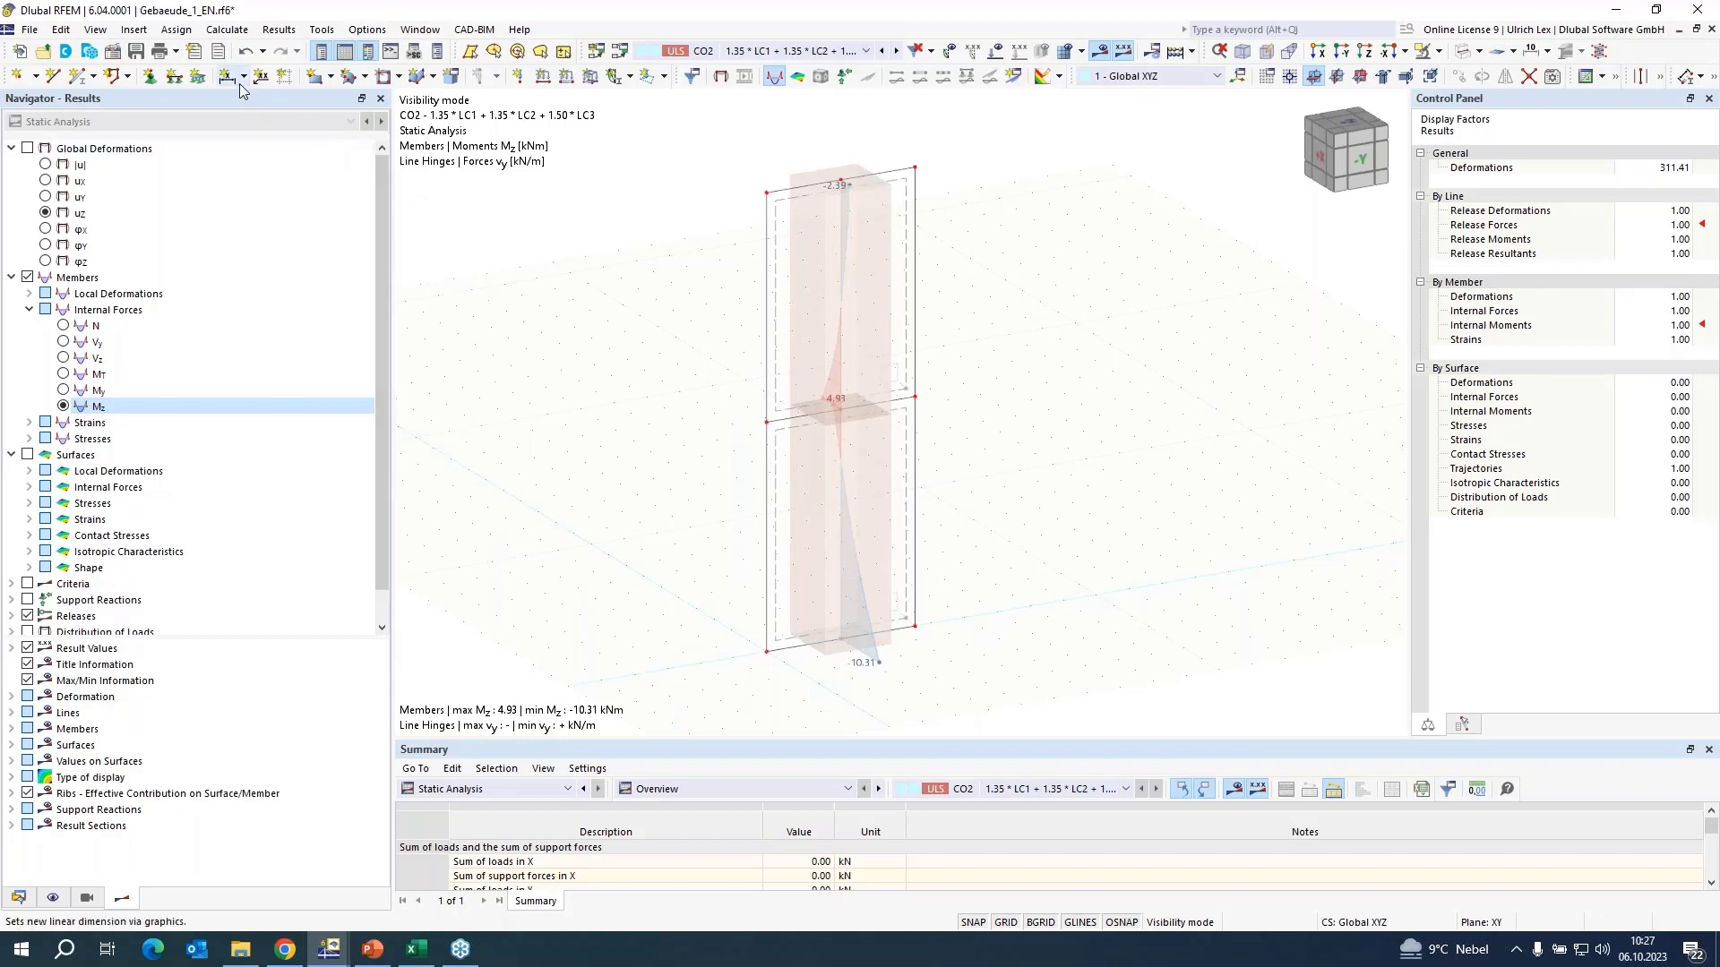
# - Send the Mz graphic to the printout report with save and show, review its entry 9.3, and close the report
pyautogui.click(176, 53)
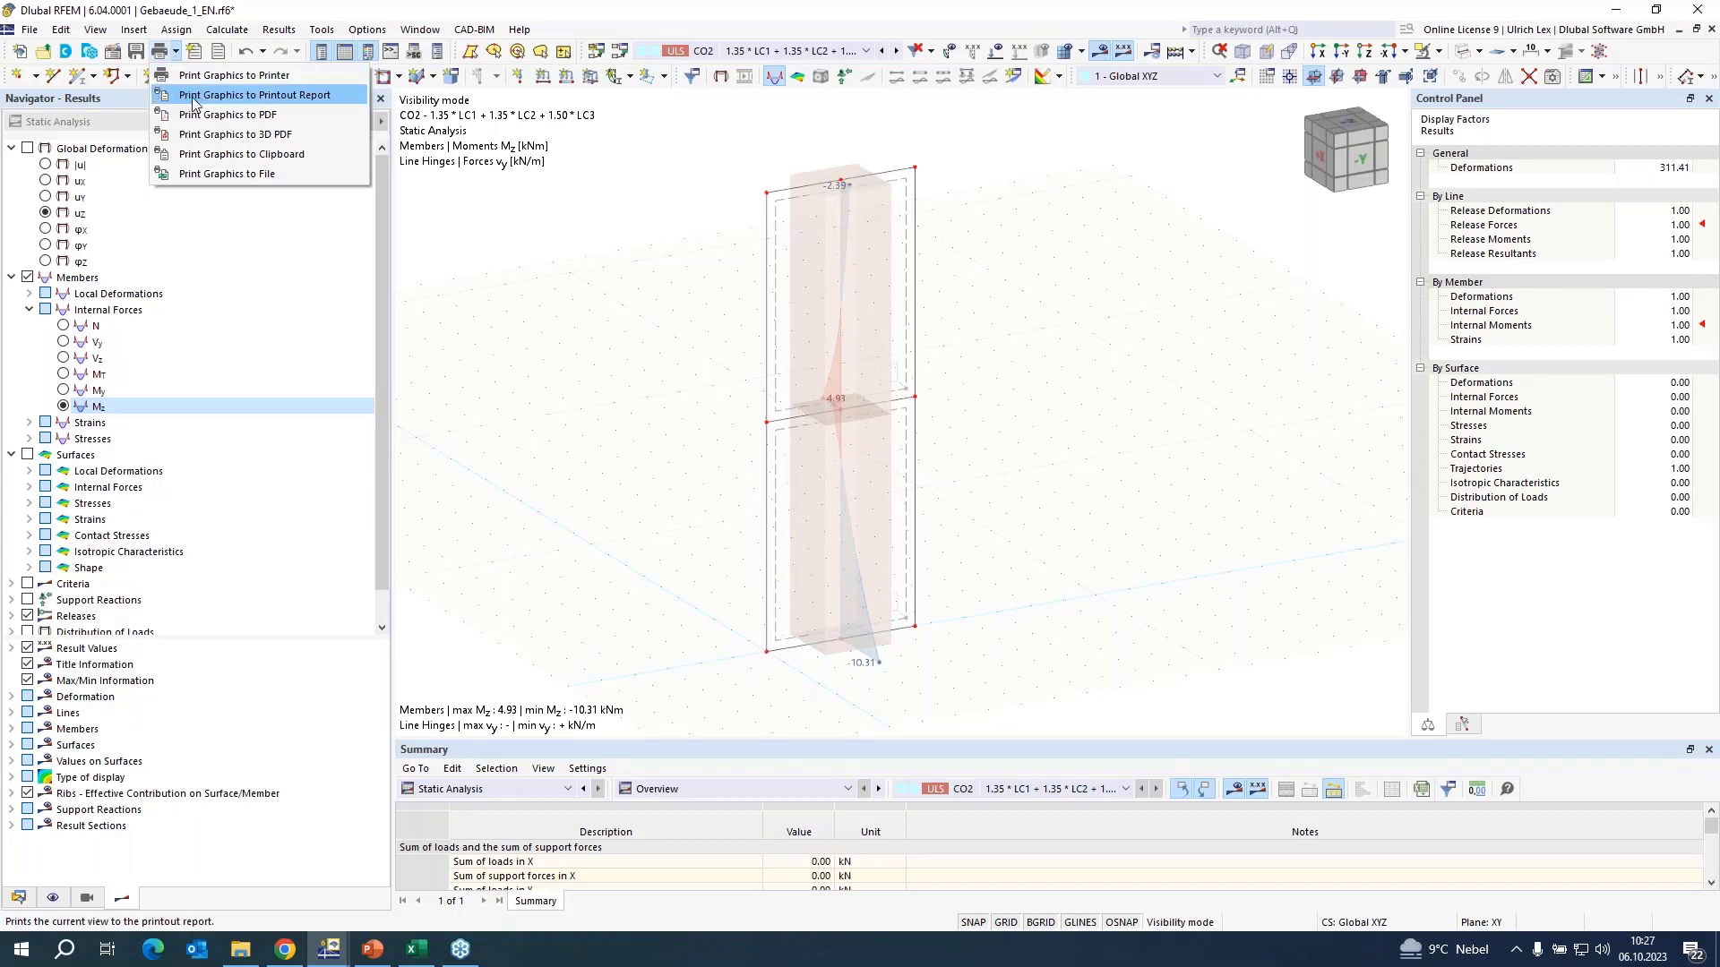
pyautogui.click(242, 97)
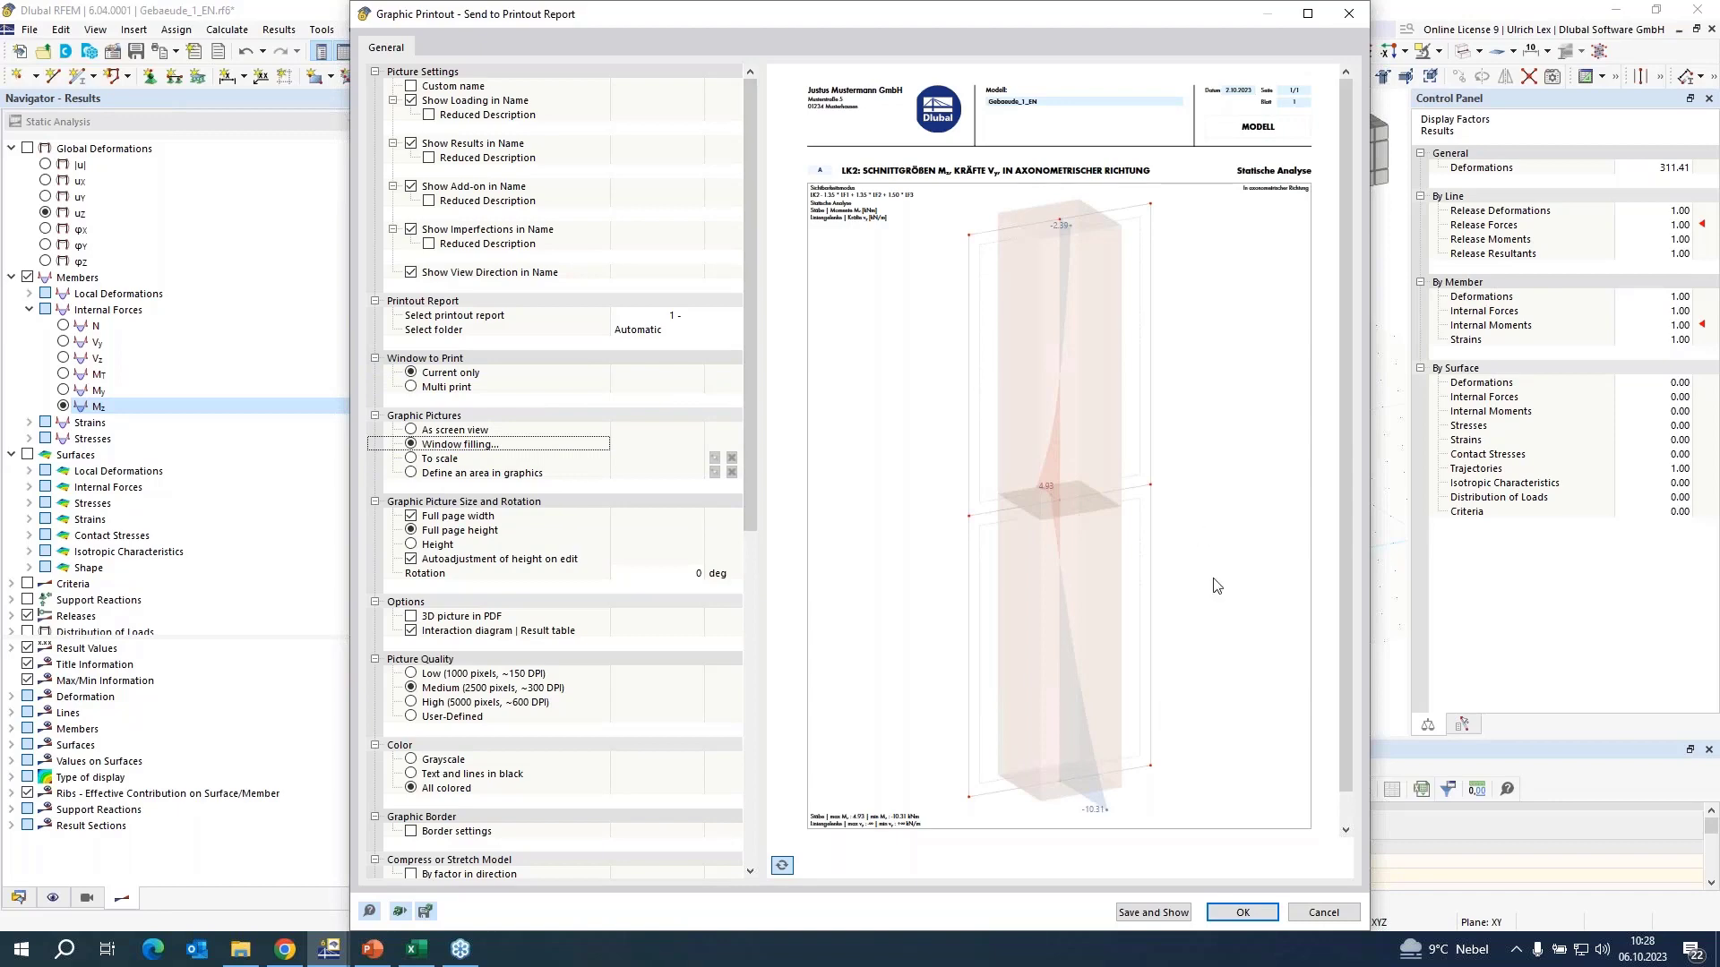
pyautogui.click(1128, 919)
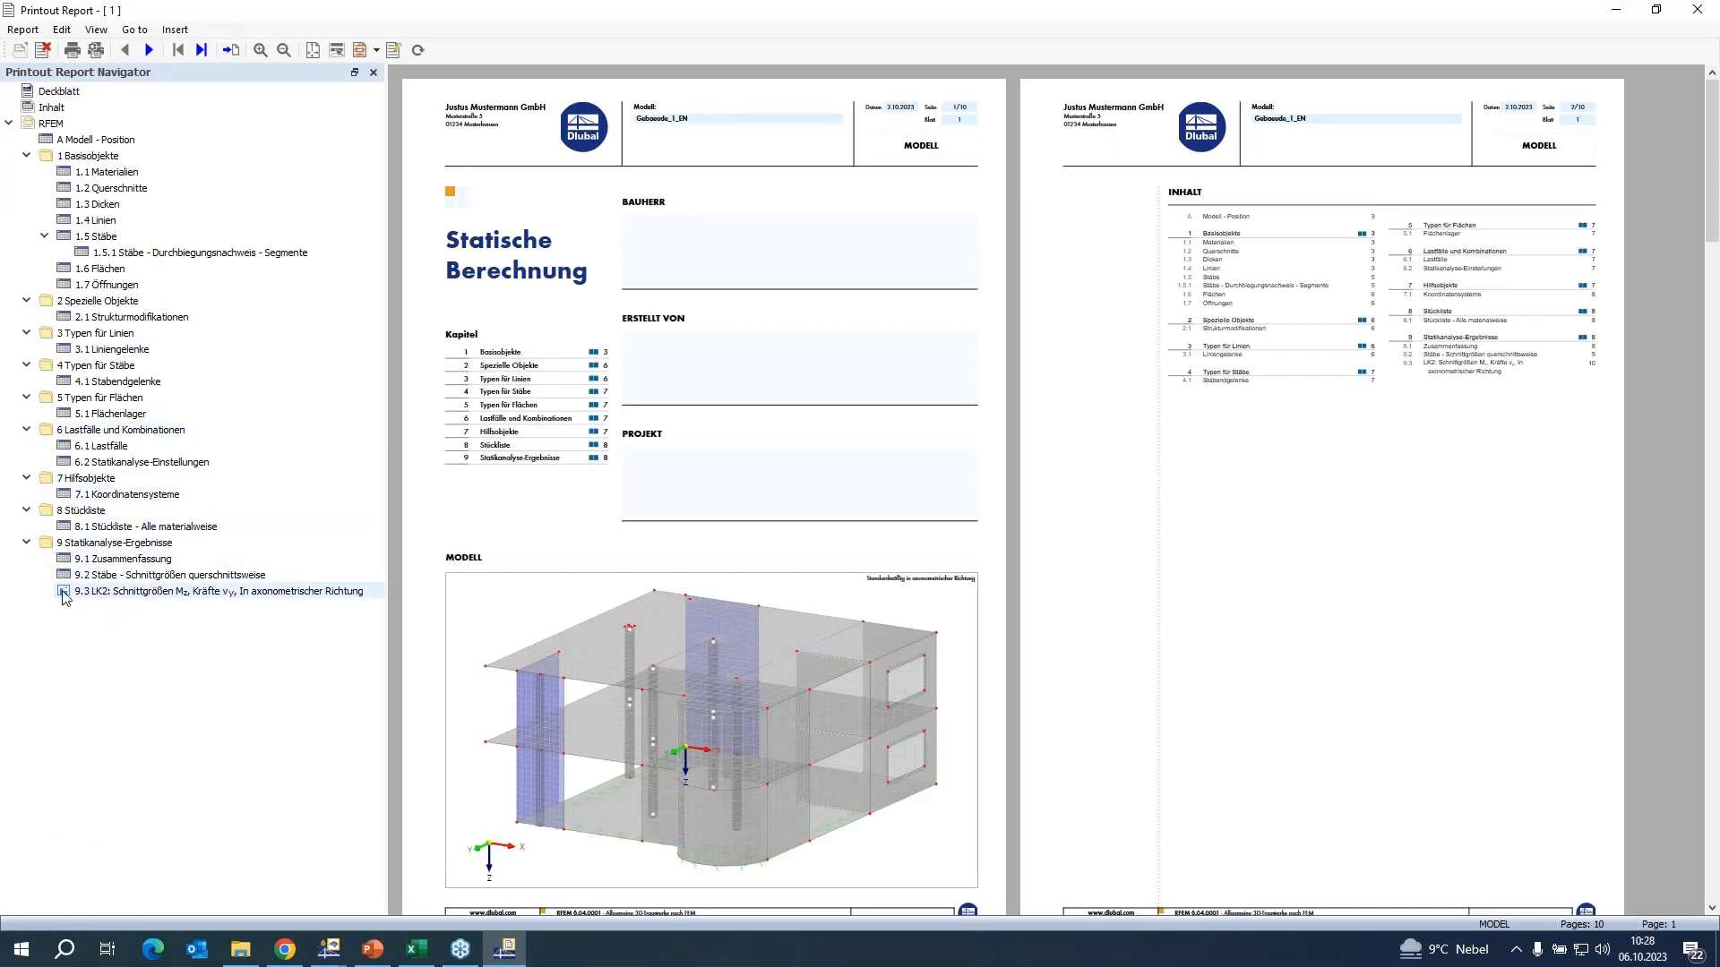
pyautogui.click(113, 597)
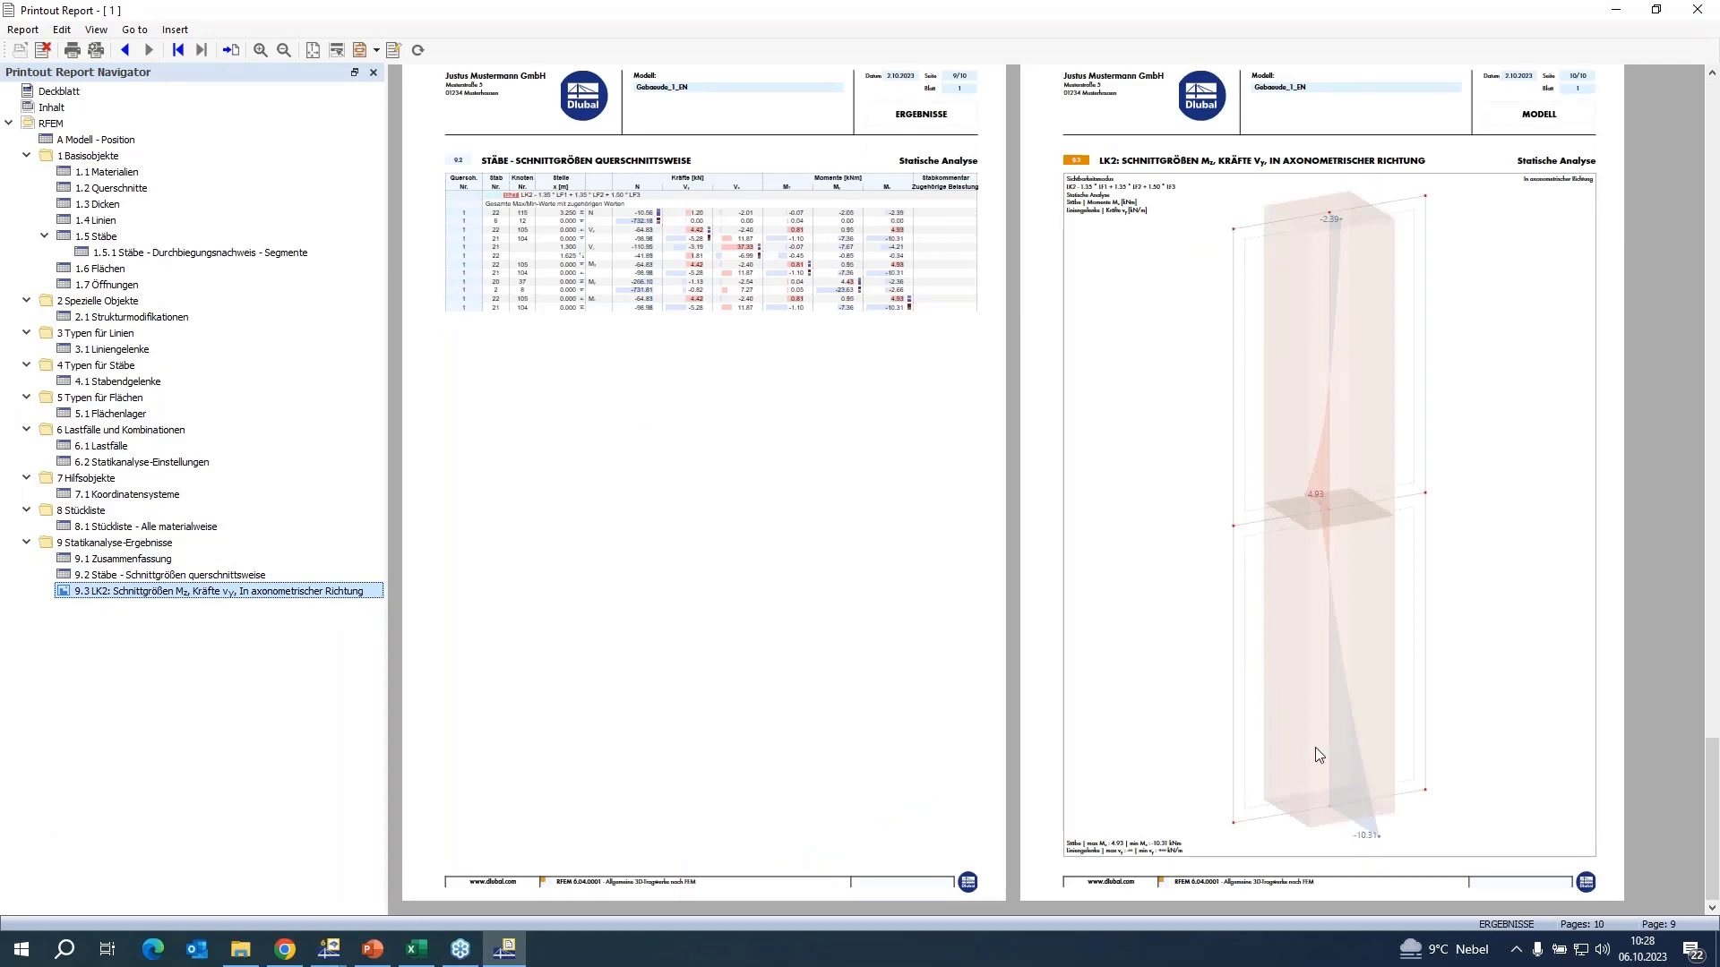
pyautogui.click(1694, 12)
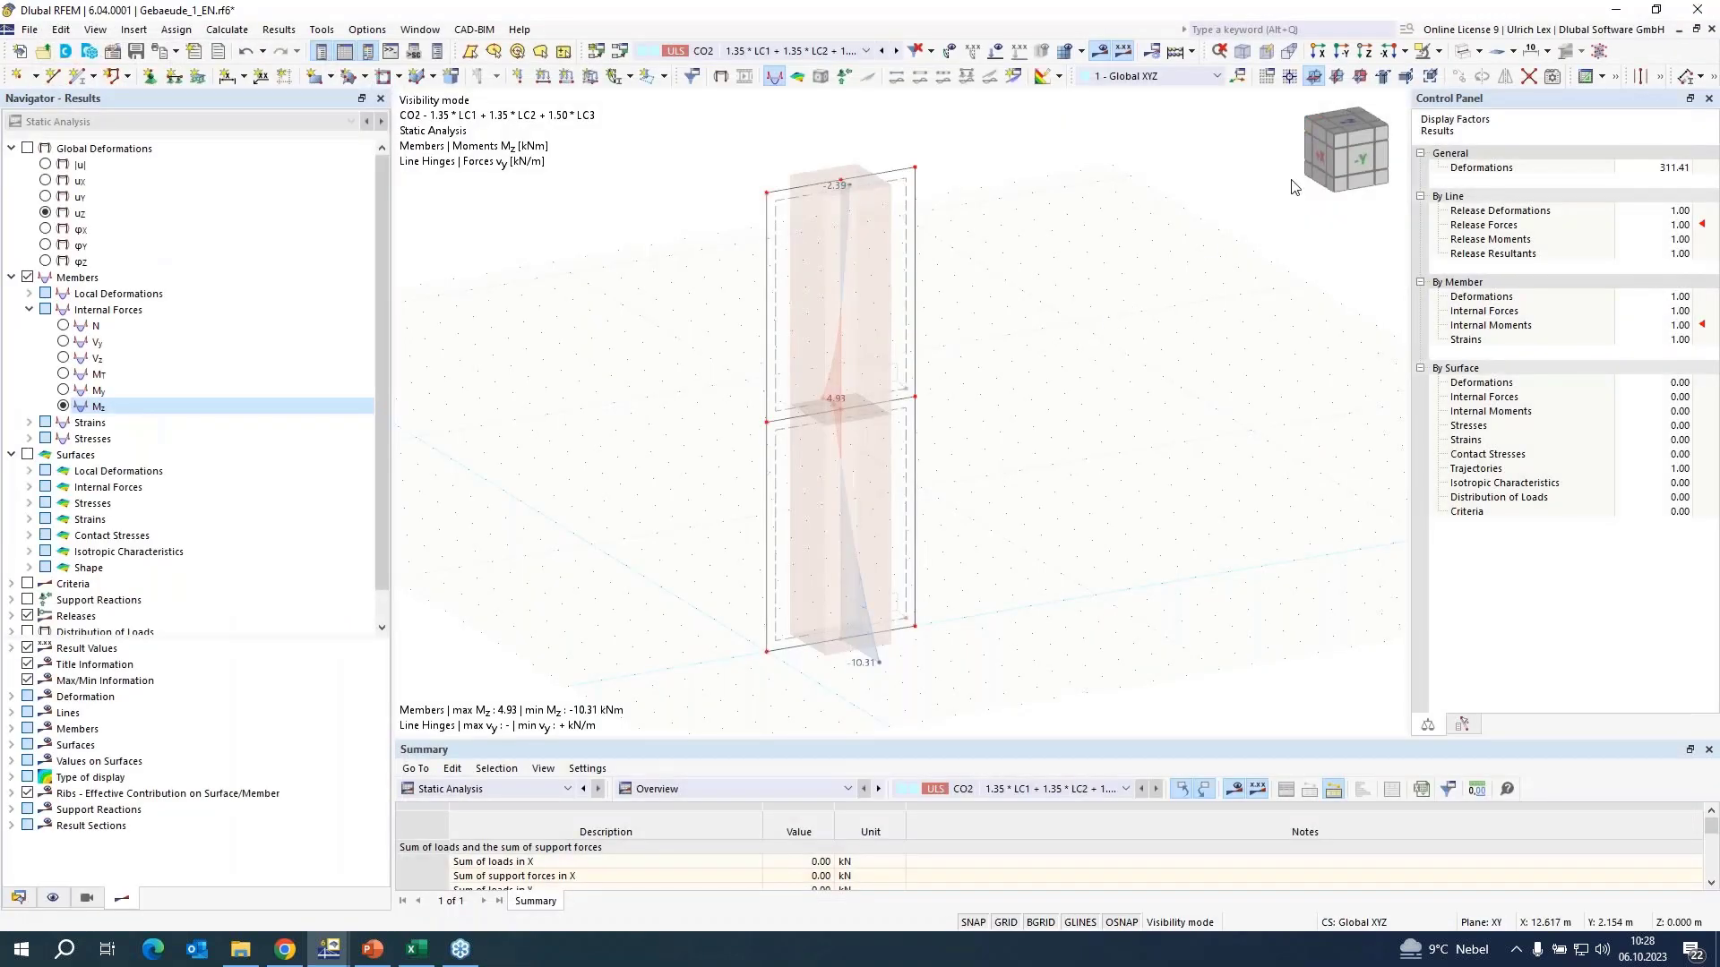
# - Cancel the visibility mode to bring back the complete building model
pyautogui.click(1438, 51)
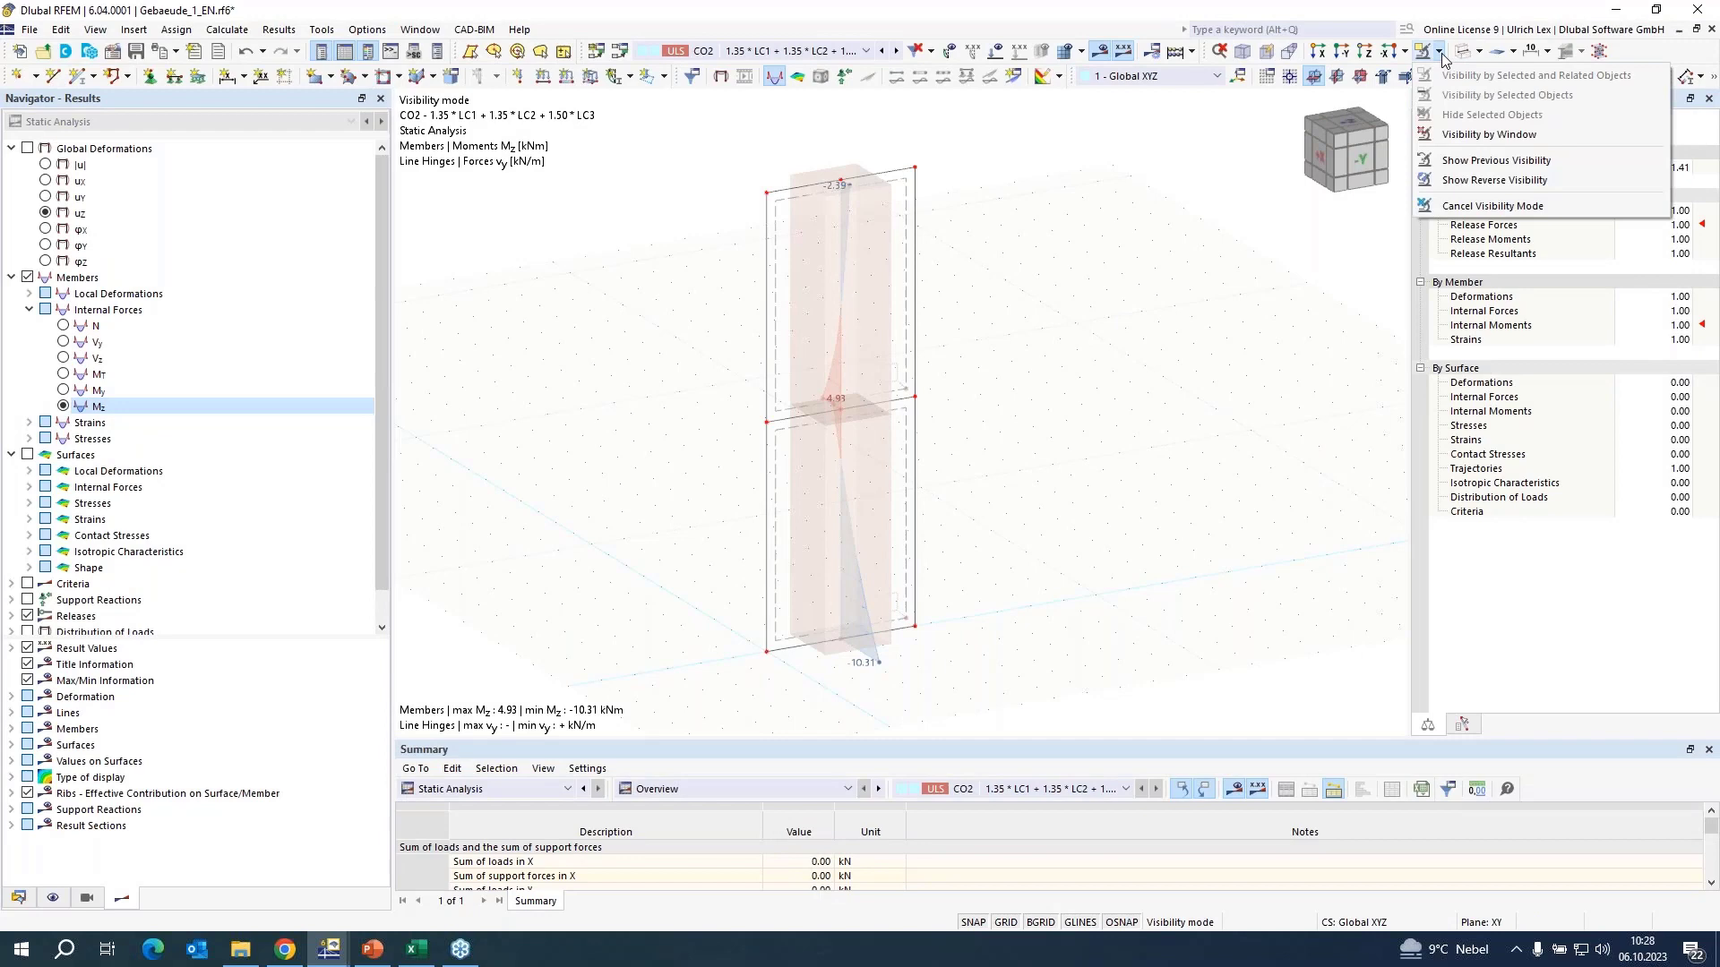
pyautogui.click(1452, 212)
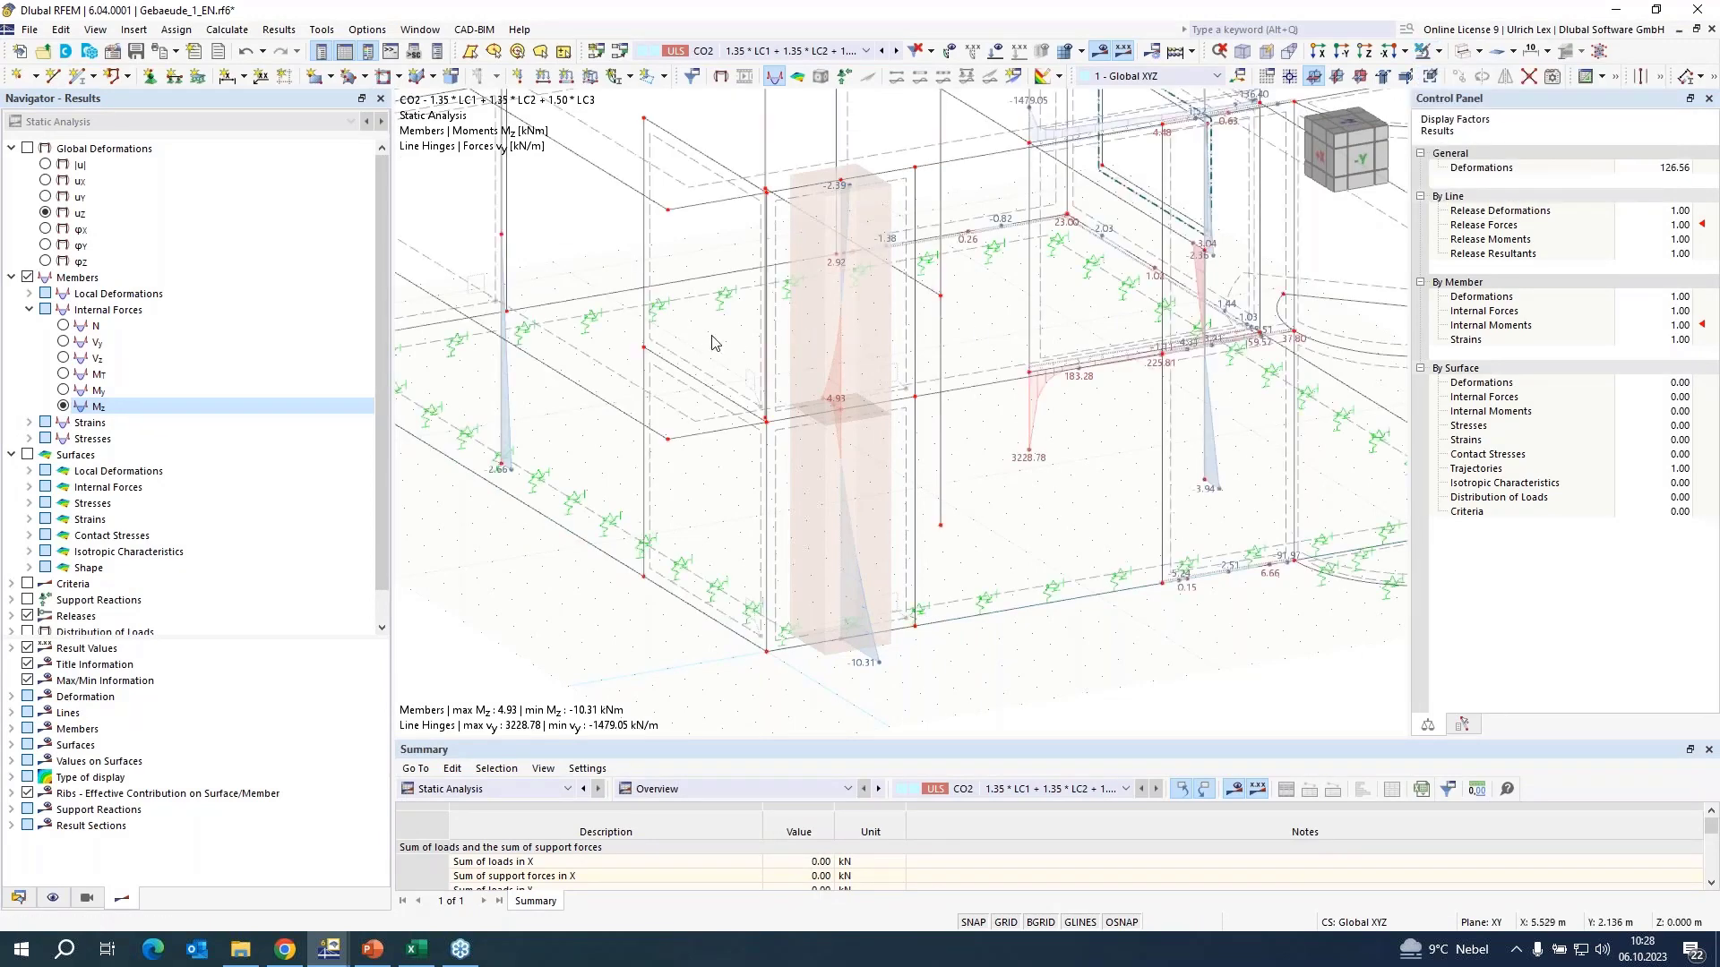
pyautogui.scroll(2, 712, 344)
pyautogui.scroll(-3, 712, 343)
pyautogui.keyDown('ctrl'); pyautogui.moveTo(584, 446); pyautogui.dragTo(983, 484, button='middle'); pyautogui.keyUp('ctrl')
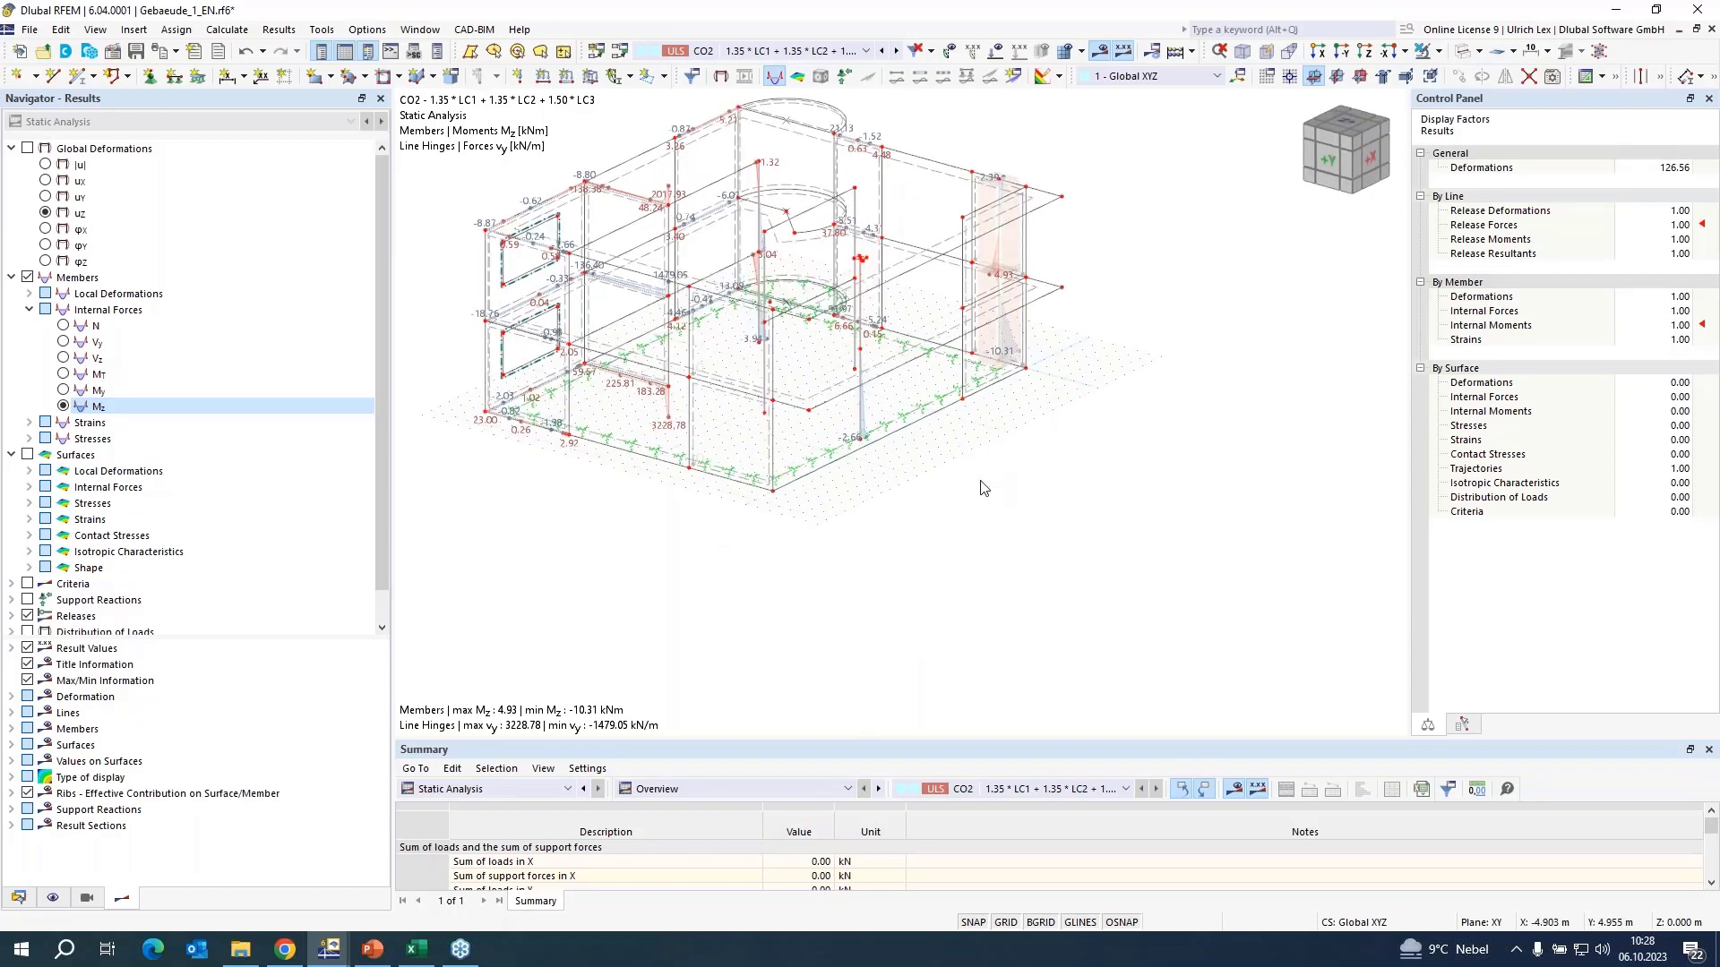
# - Display the global deformations as total displacement |u| for the whole building
pyautogui.click(28, 148)
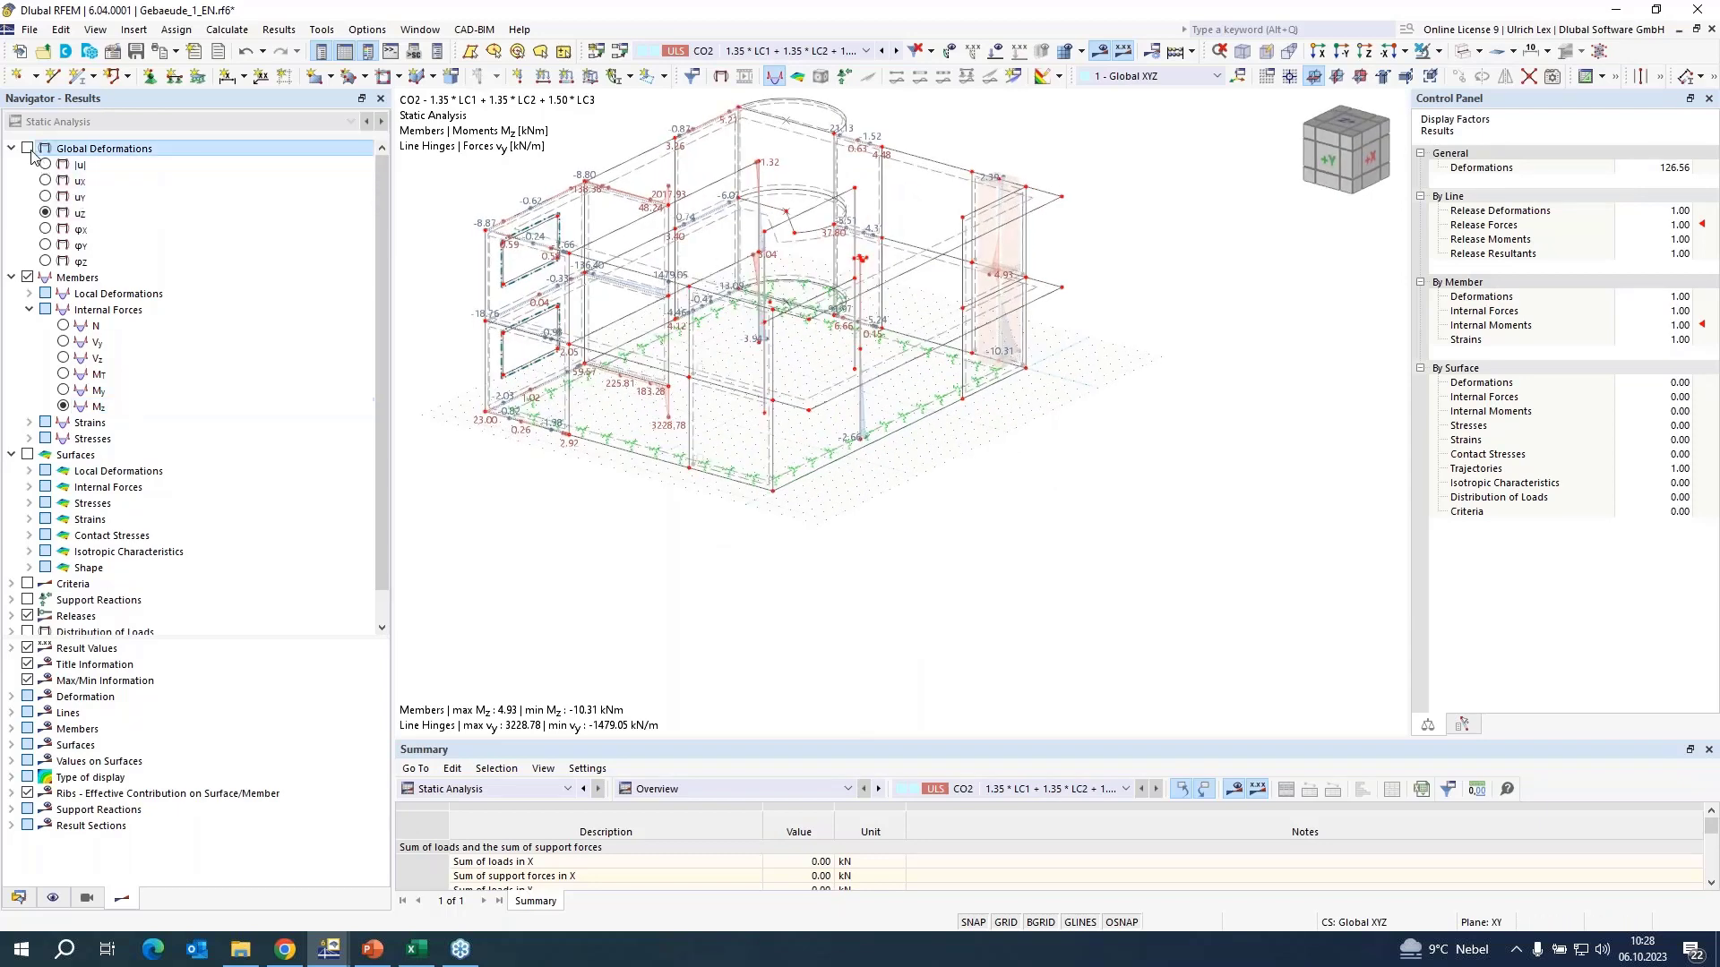
pyautogui.click(45, 164)
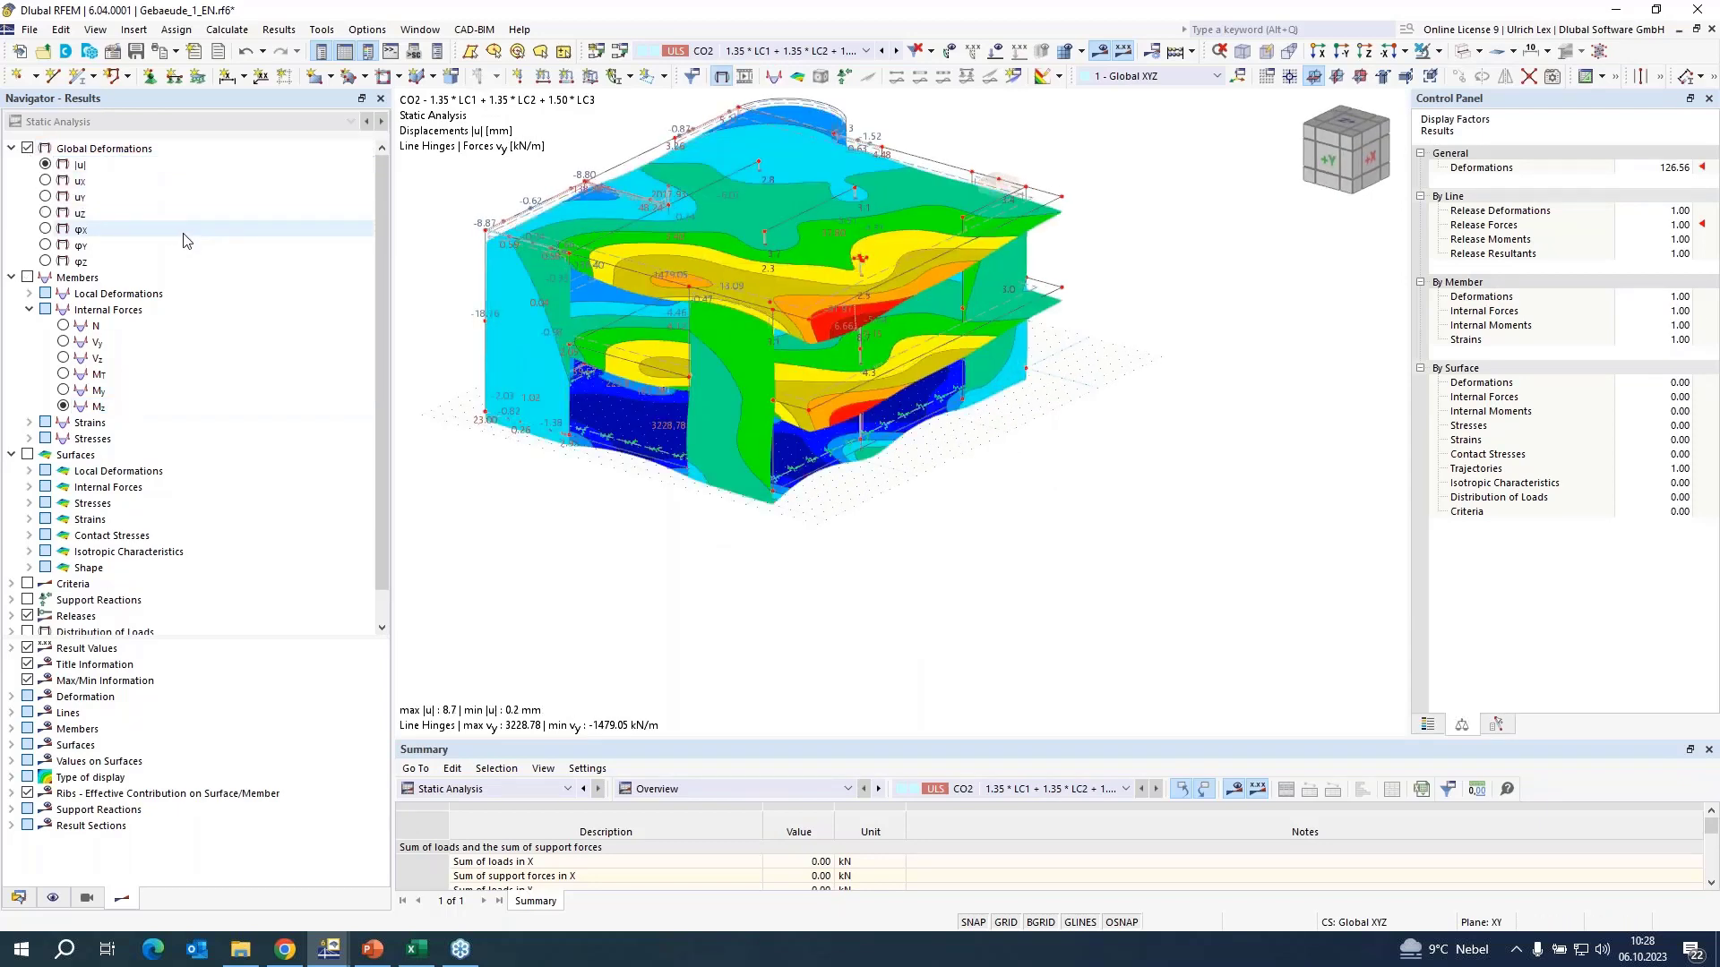
pyautogui.scroll(2, 695, 374)
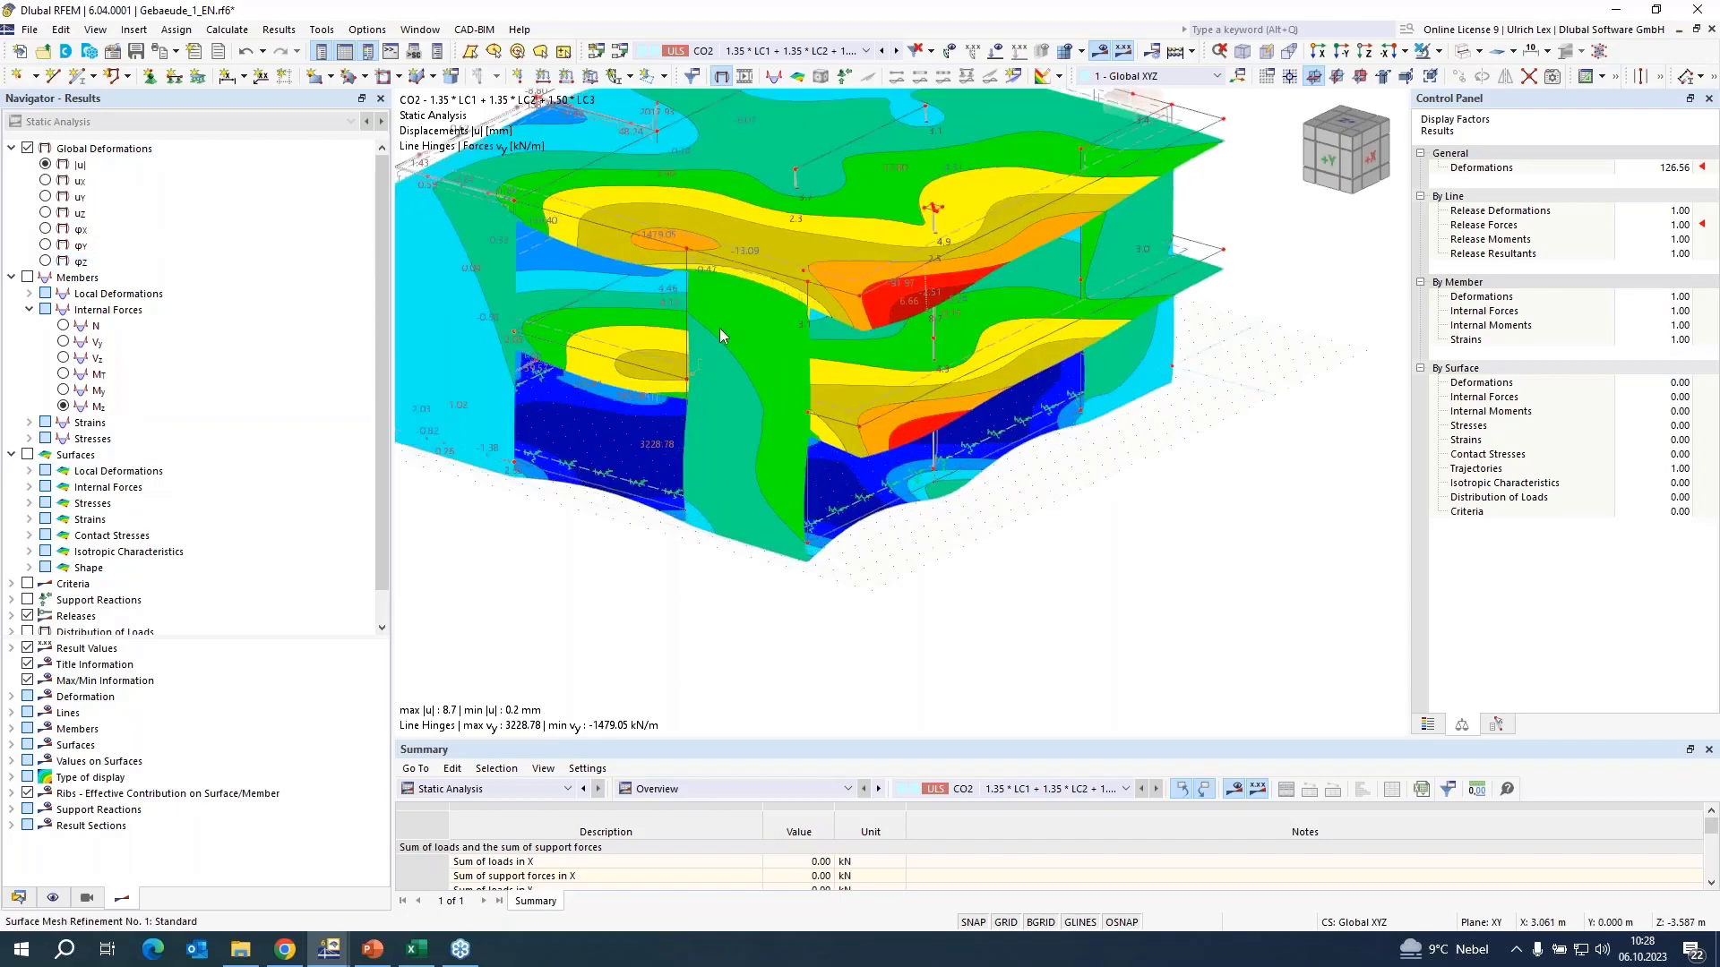
pyautogui.rightClick(749, 265)
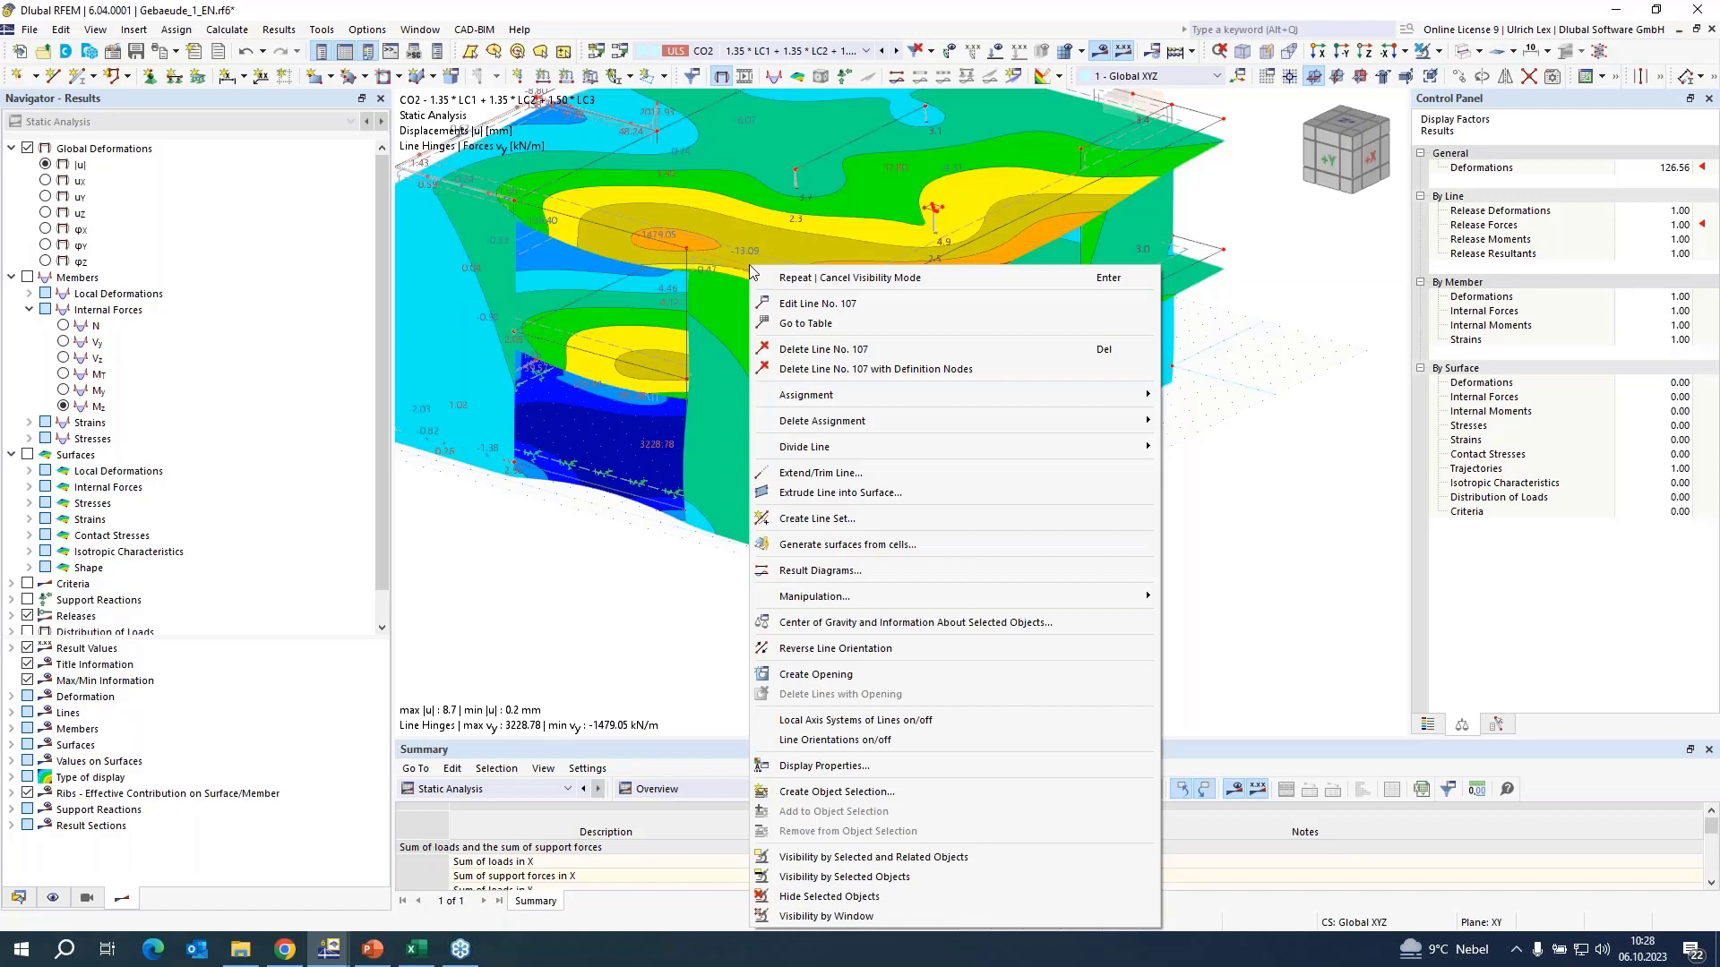
pyautogui.click(614, 561)
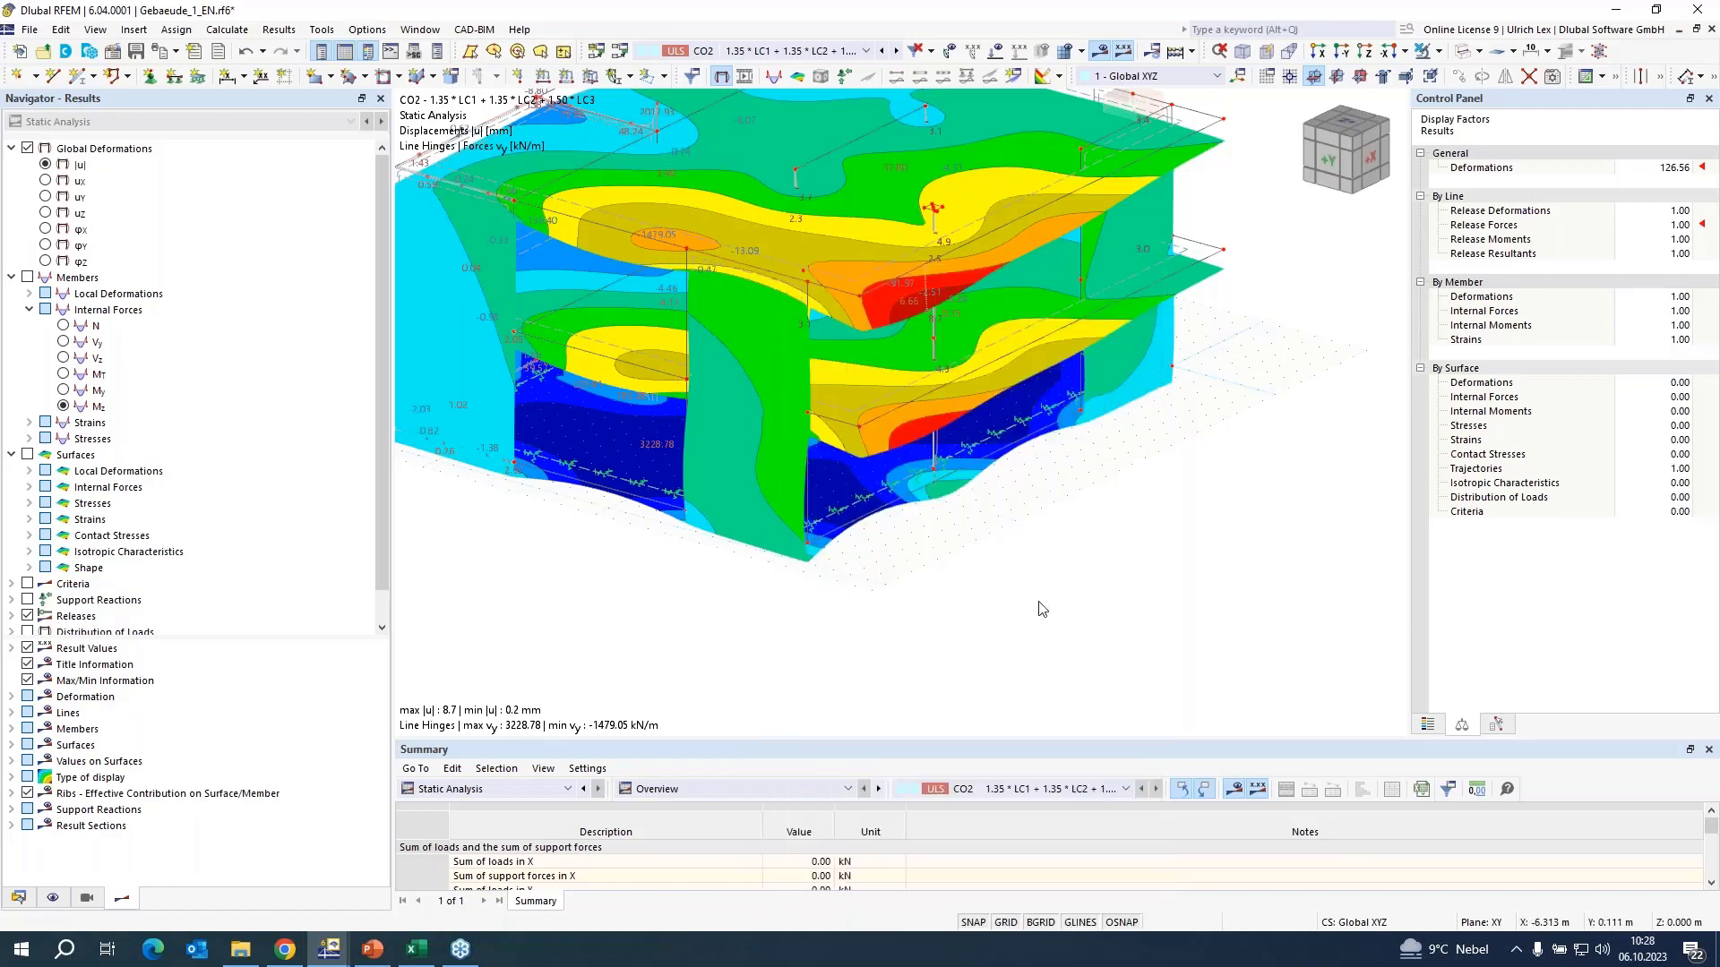
pyautogui.keyDown('ctrl'); pyautogui.moveTo(1041, 609); pyautogui.dragTo(986, 574, button='middle'); pyautogui.keyUp('ctrl')
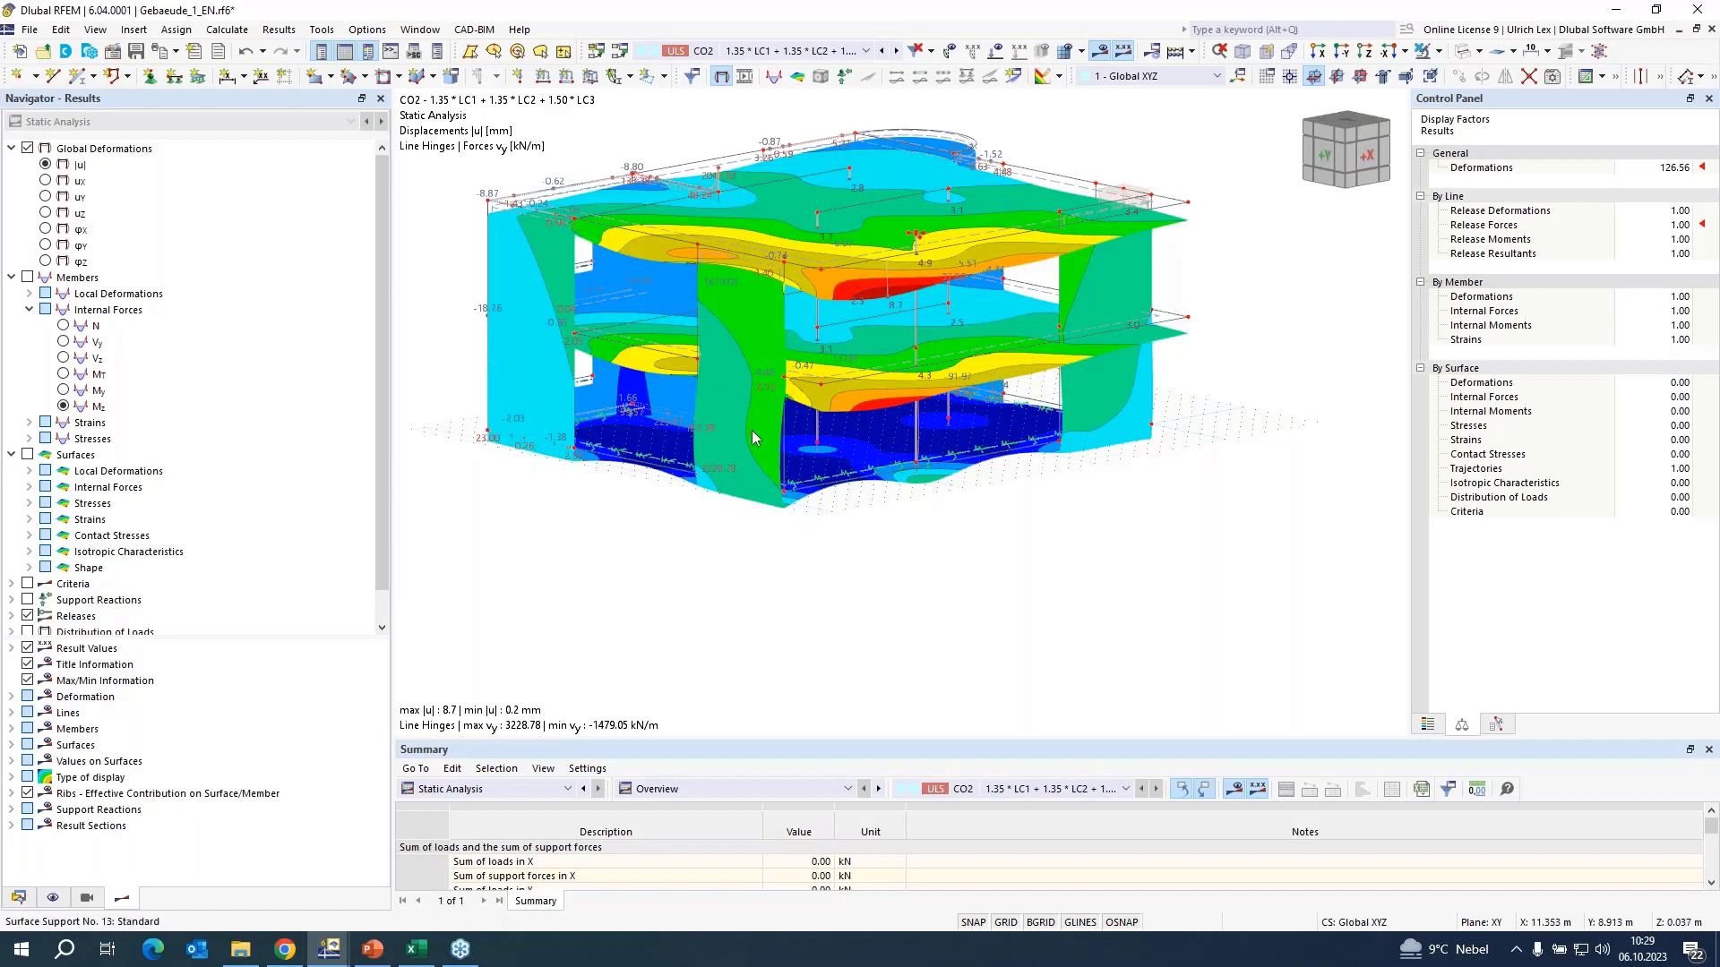
pyautogui.scroll(5, 722, 368)
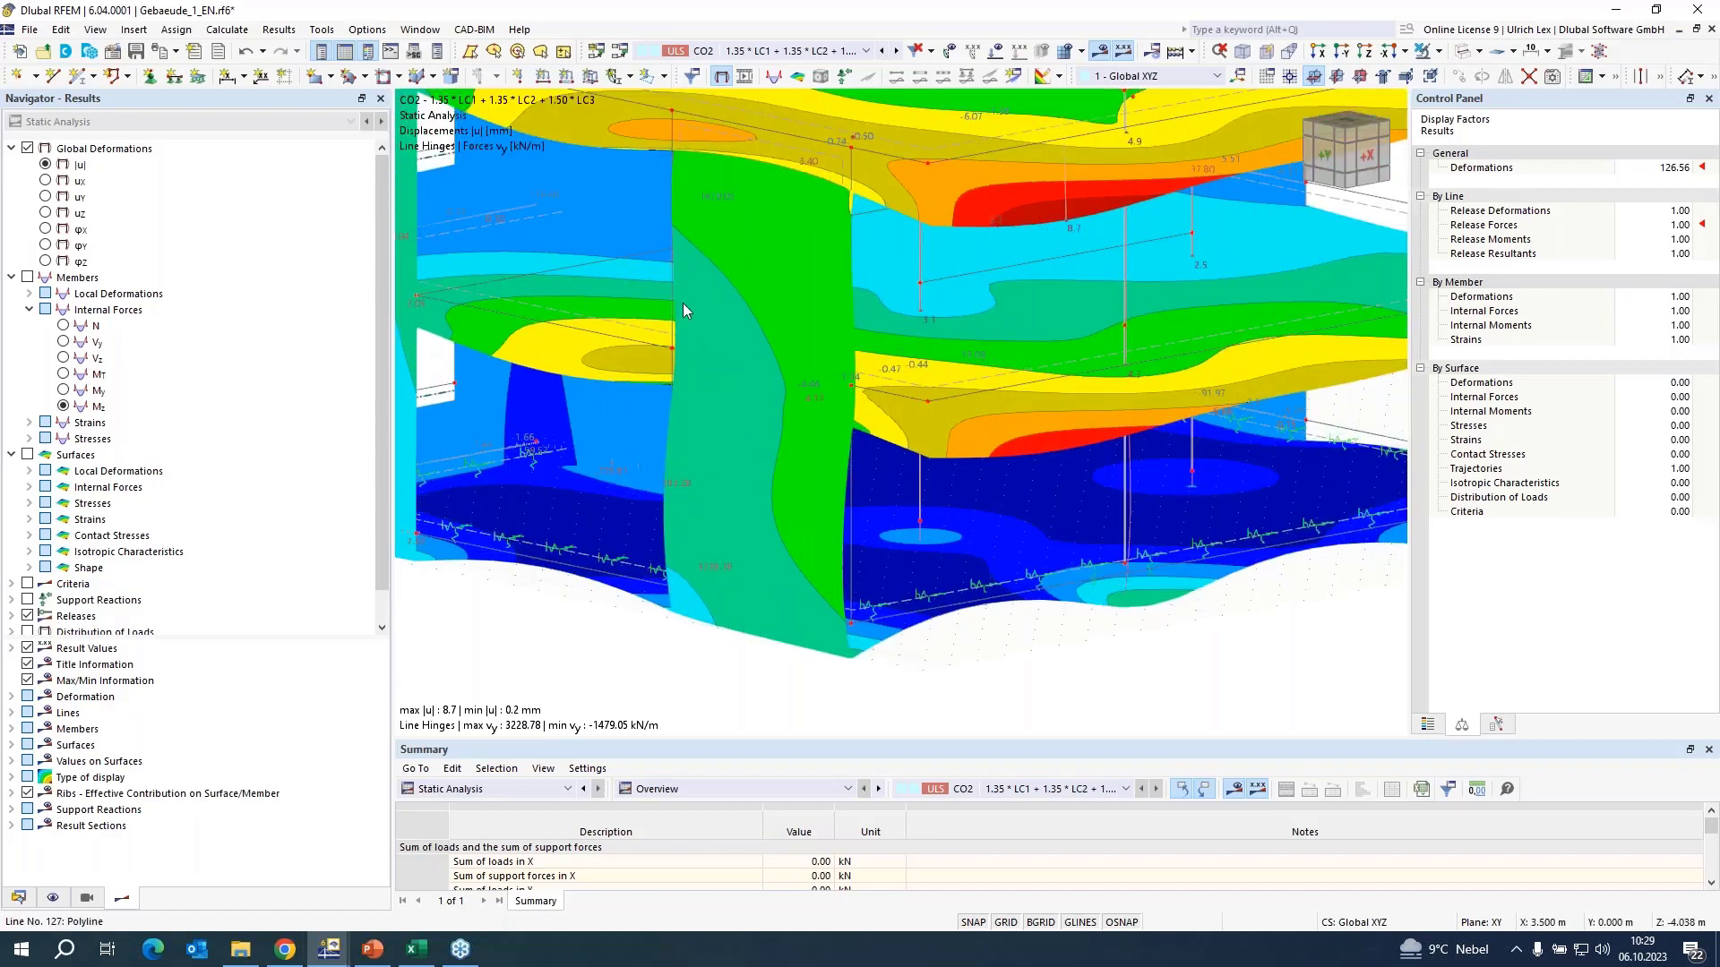
pyautogui.rightClick(691, 359)
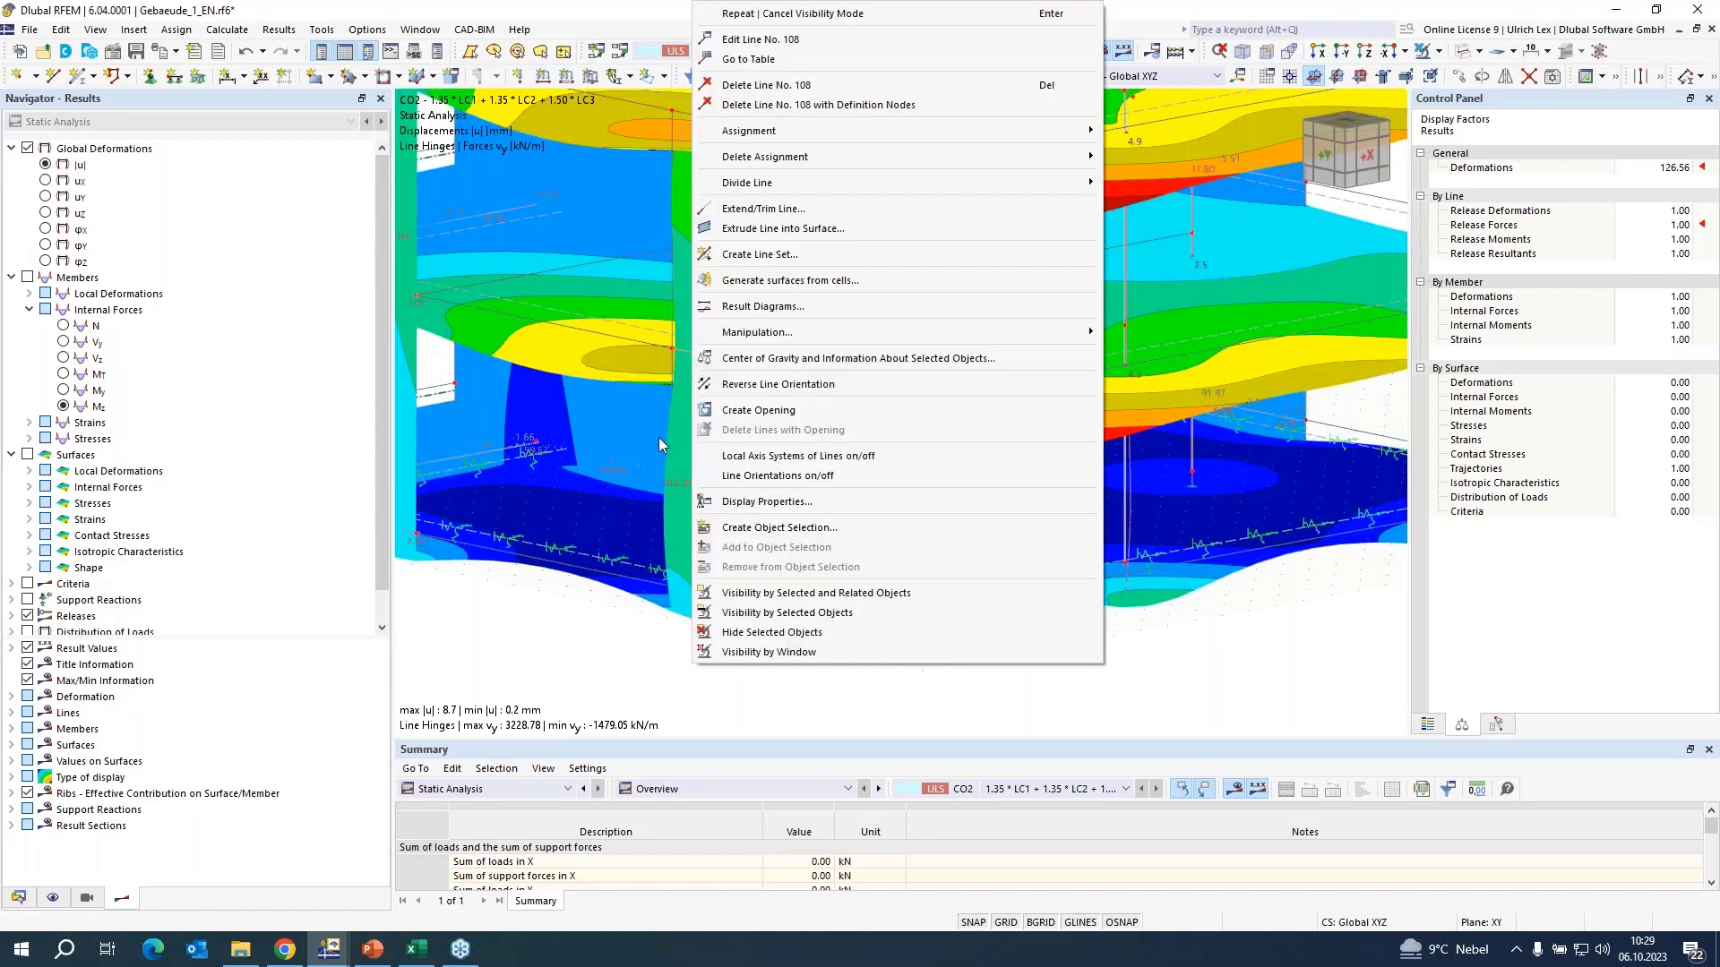
pyautogui.click(541, 671)
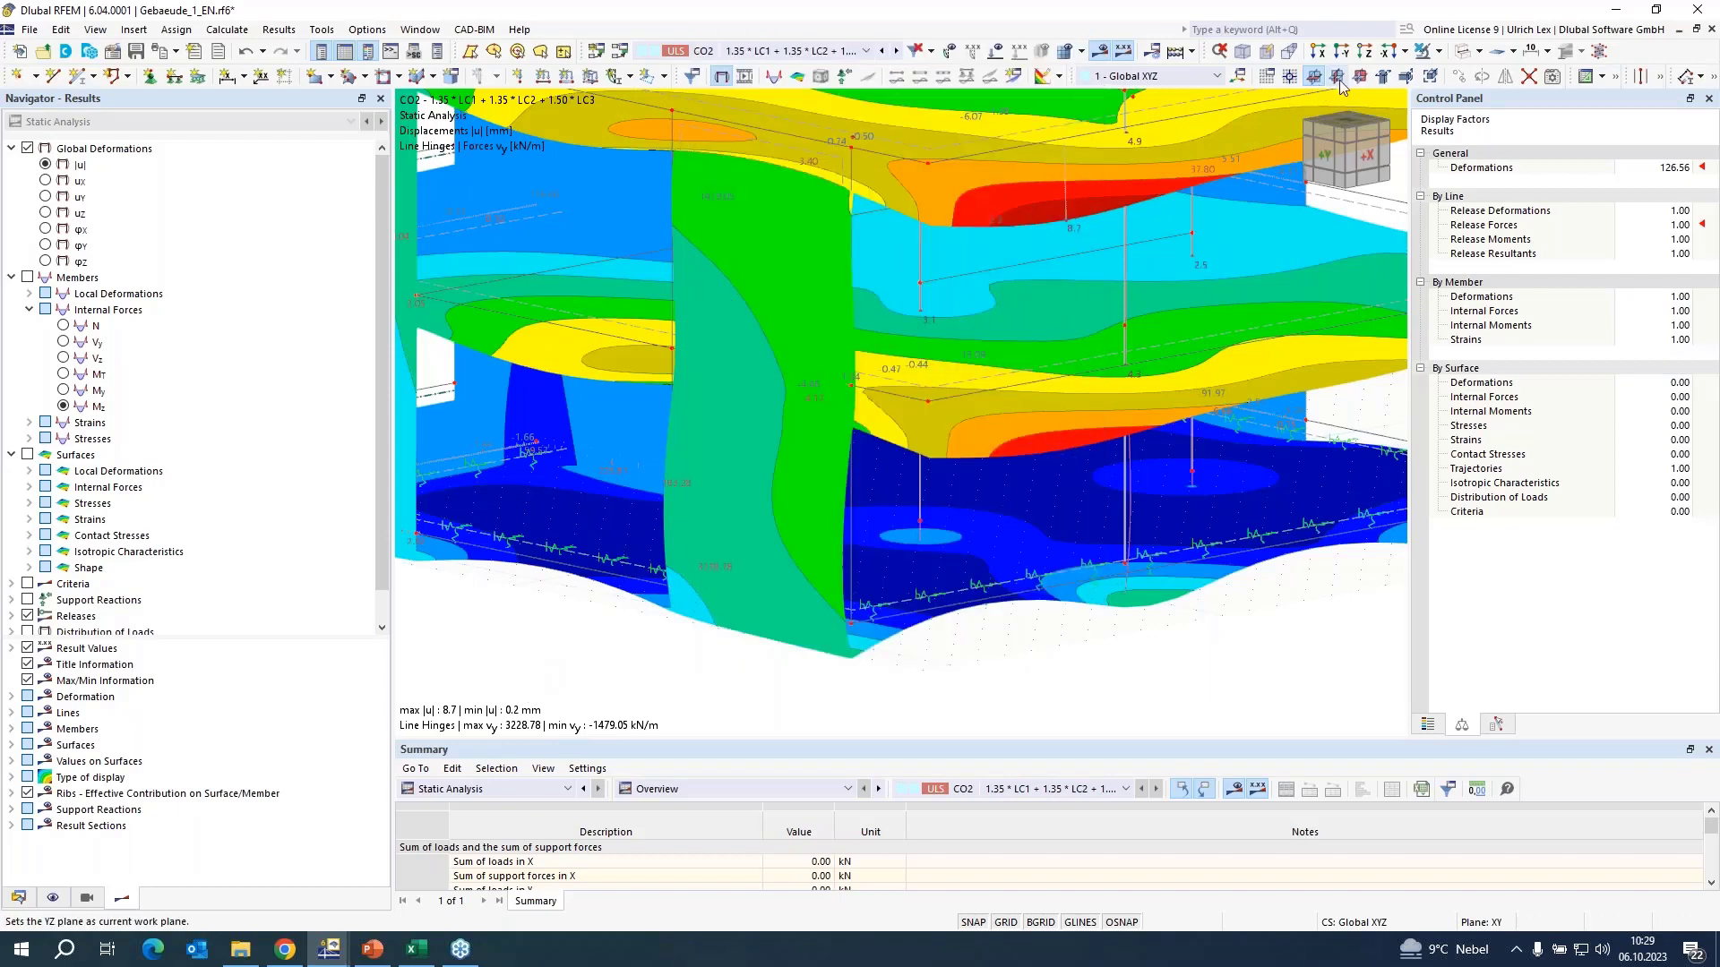
# - Switch the model display back to solid mode
pyautogui.click(1462, 51)
pyautogui.scroll(5, 1023, 119)
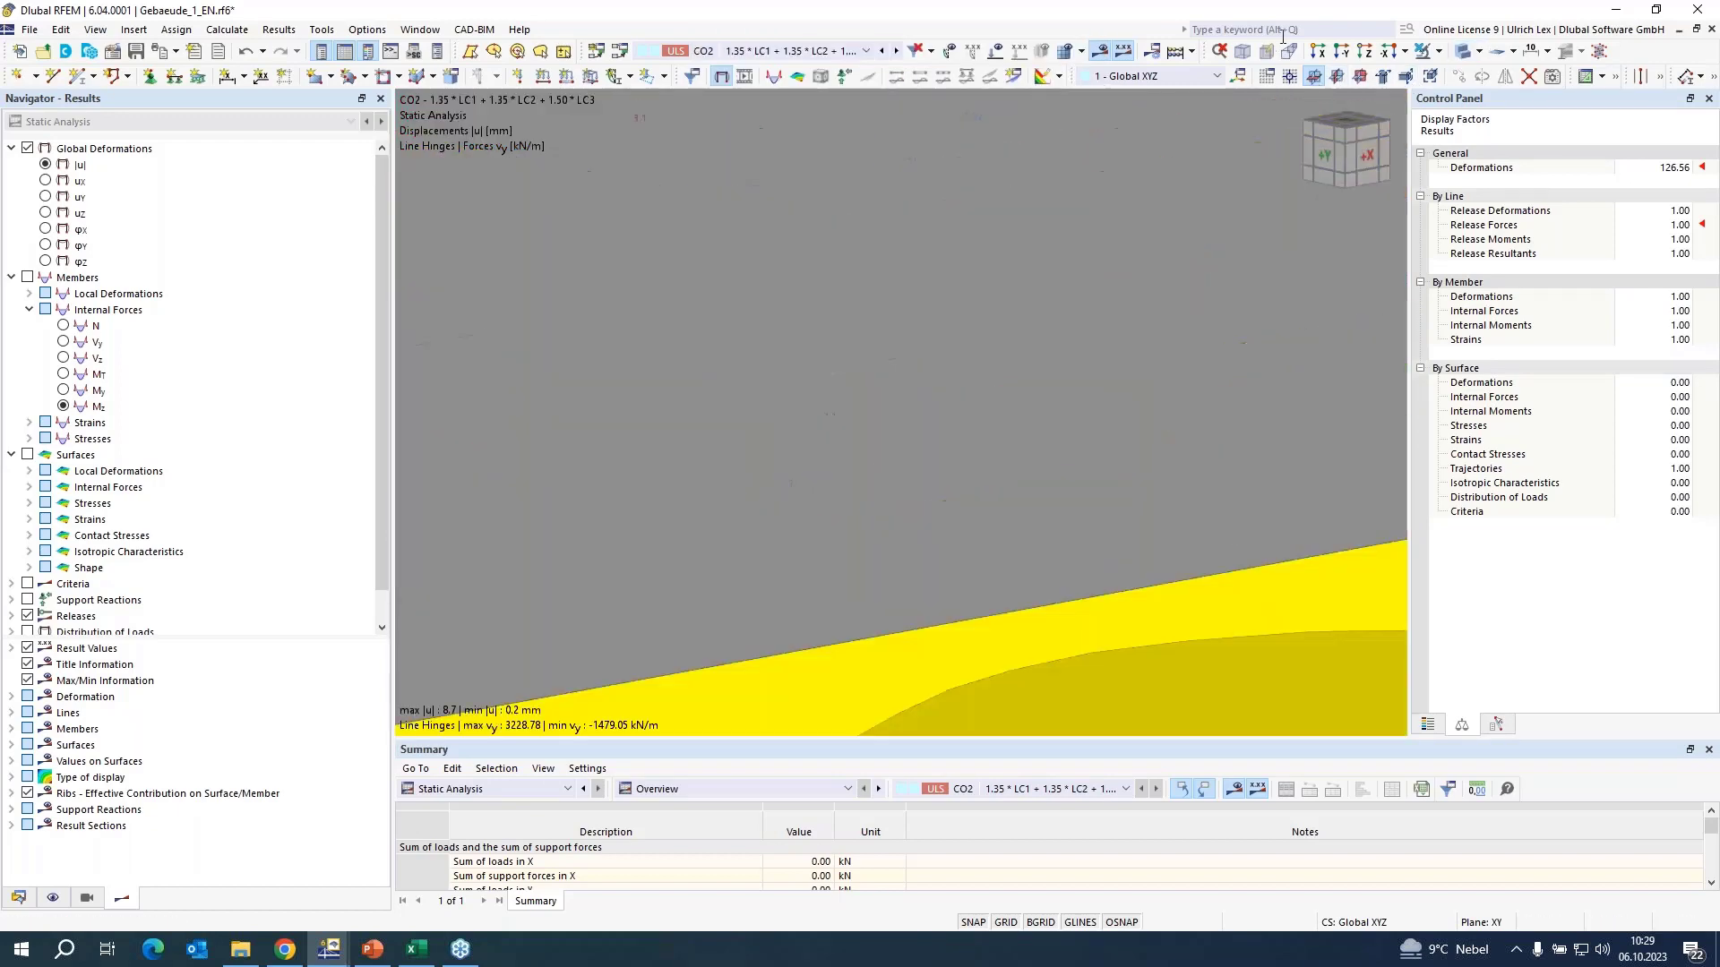
# - Turn off the result display so only the building model with its masonry walls is shown
pyautogui.scroll(-7, 1202, 213)
pyautogui.scroll(-1, 1220, 215)
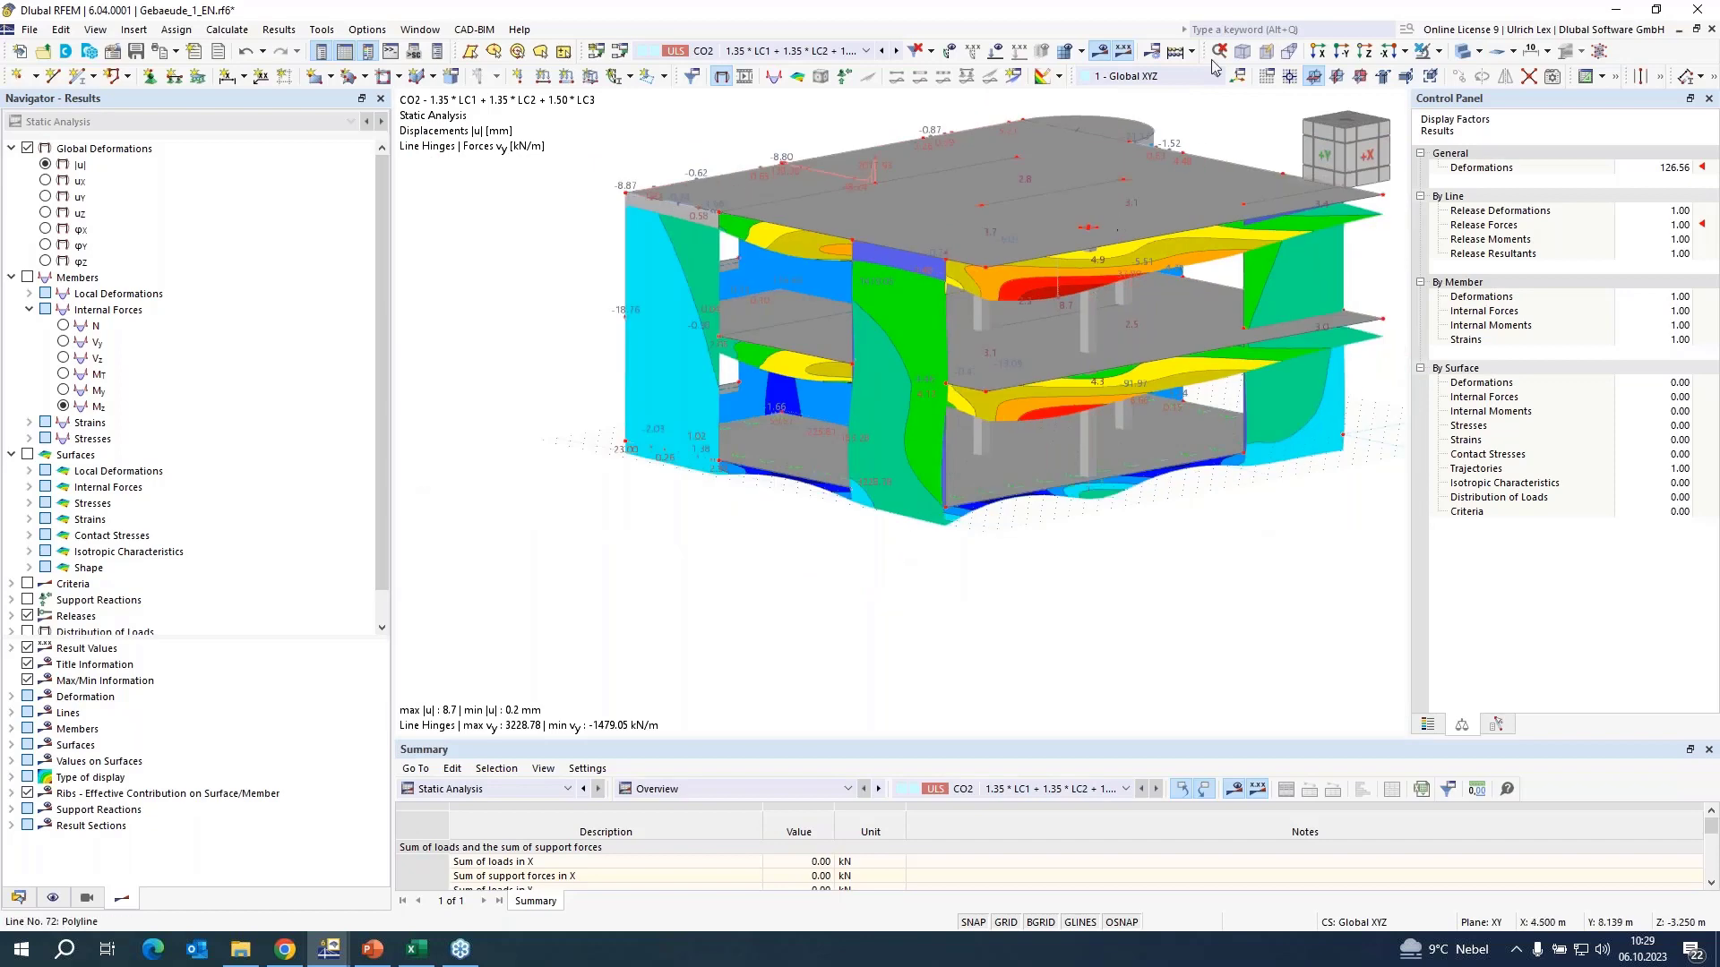
pyautogui.click(1100, 51)
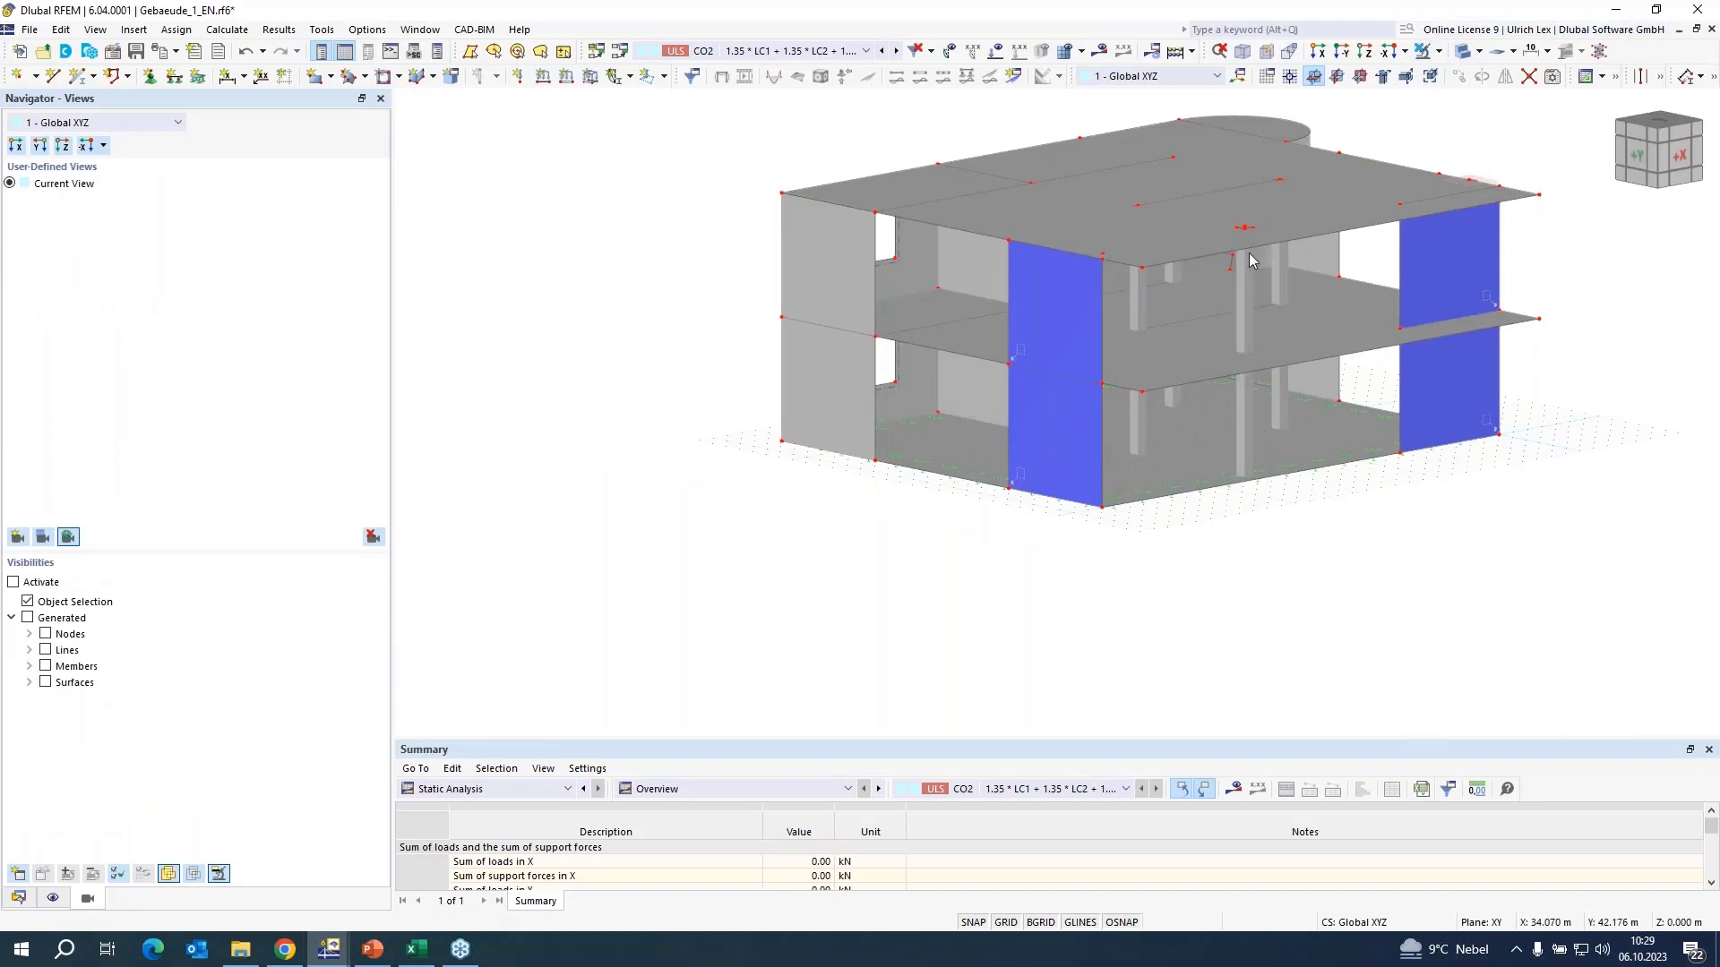
# - Open the result diagrams for line 108 on top of the lower masonry wall and limit them to 108/18
pyautogui.click(1085, 429)
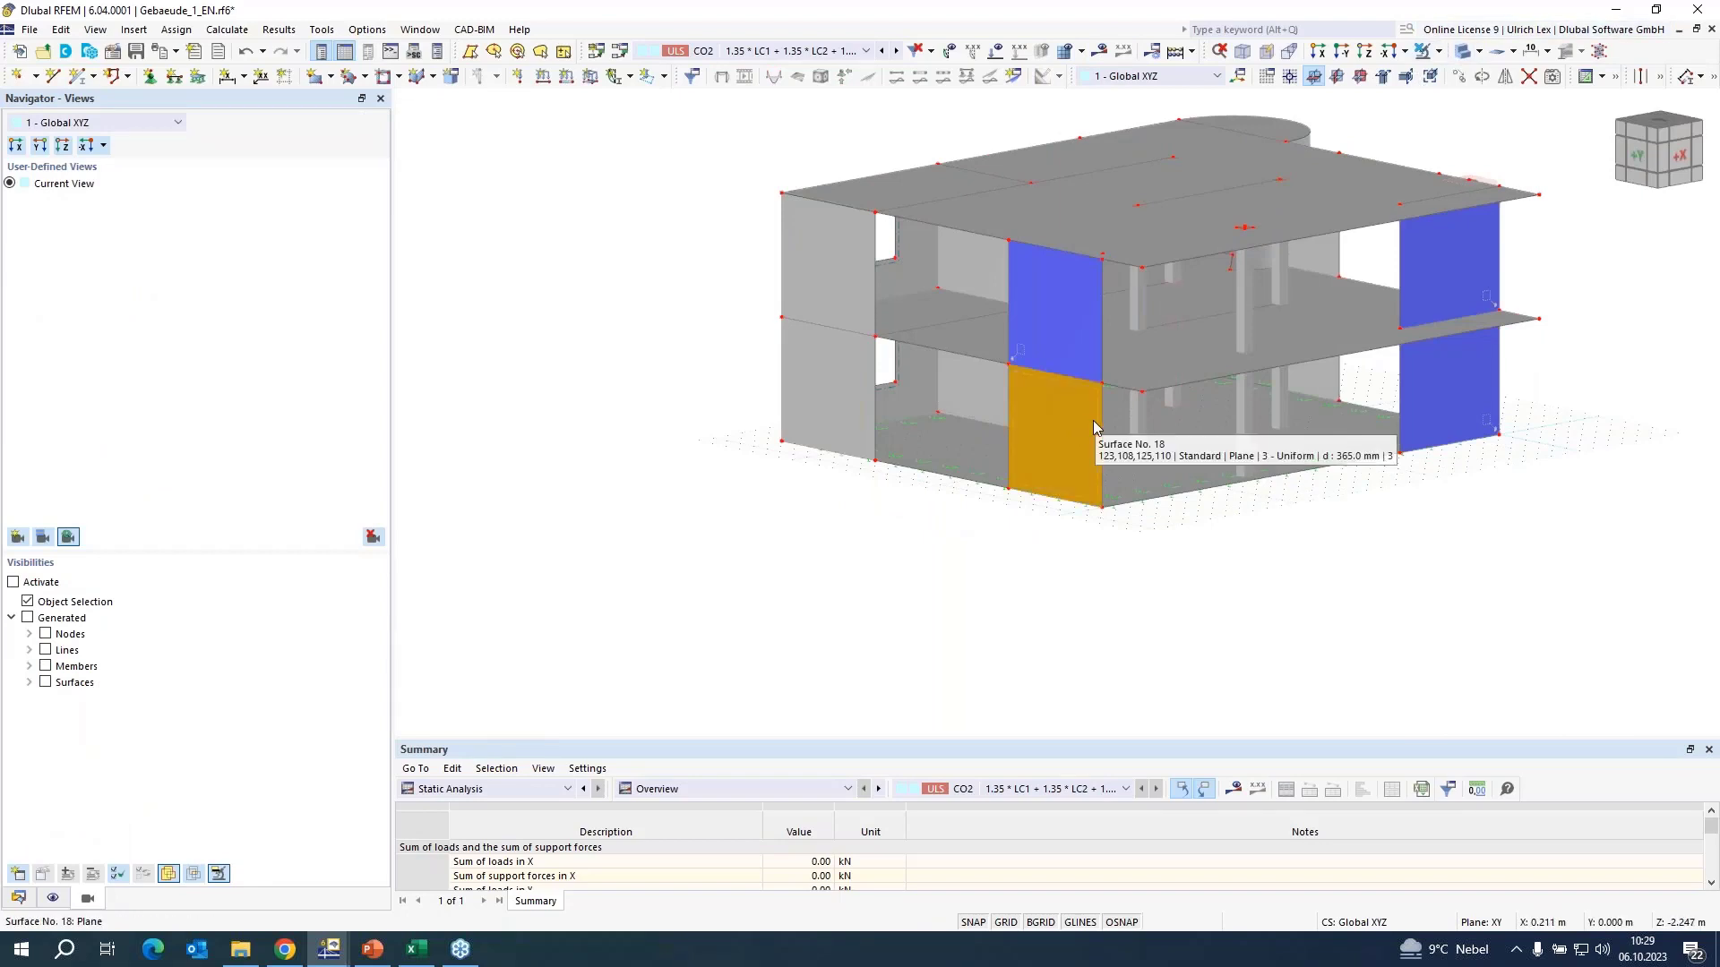
pyautogui.scroll(5, 1078, 379)
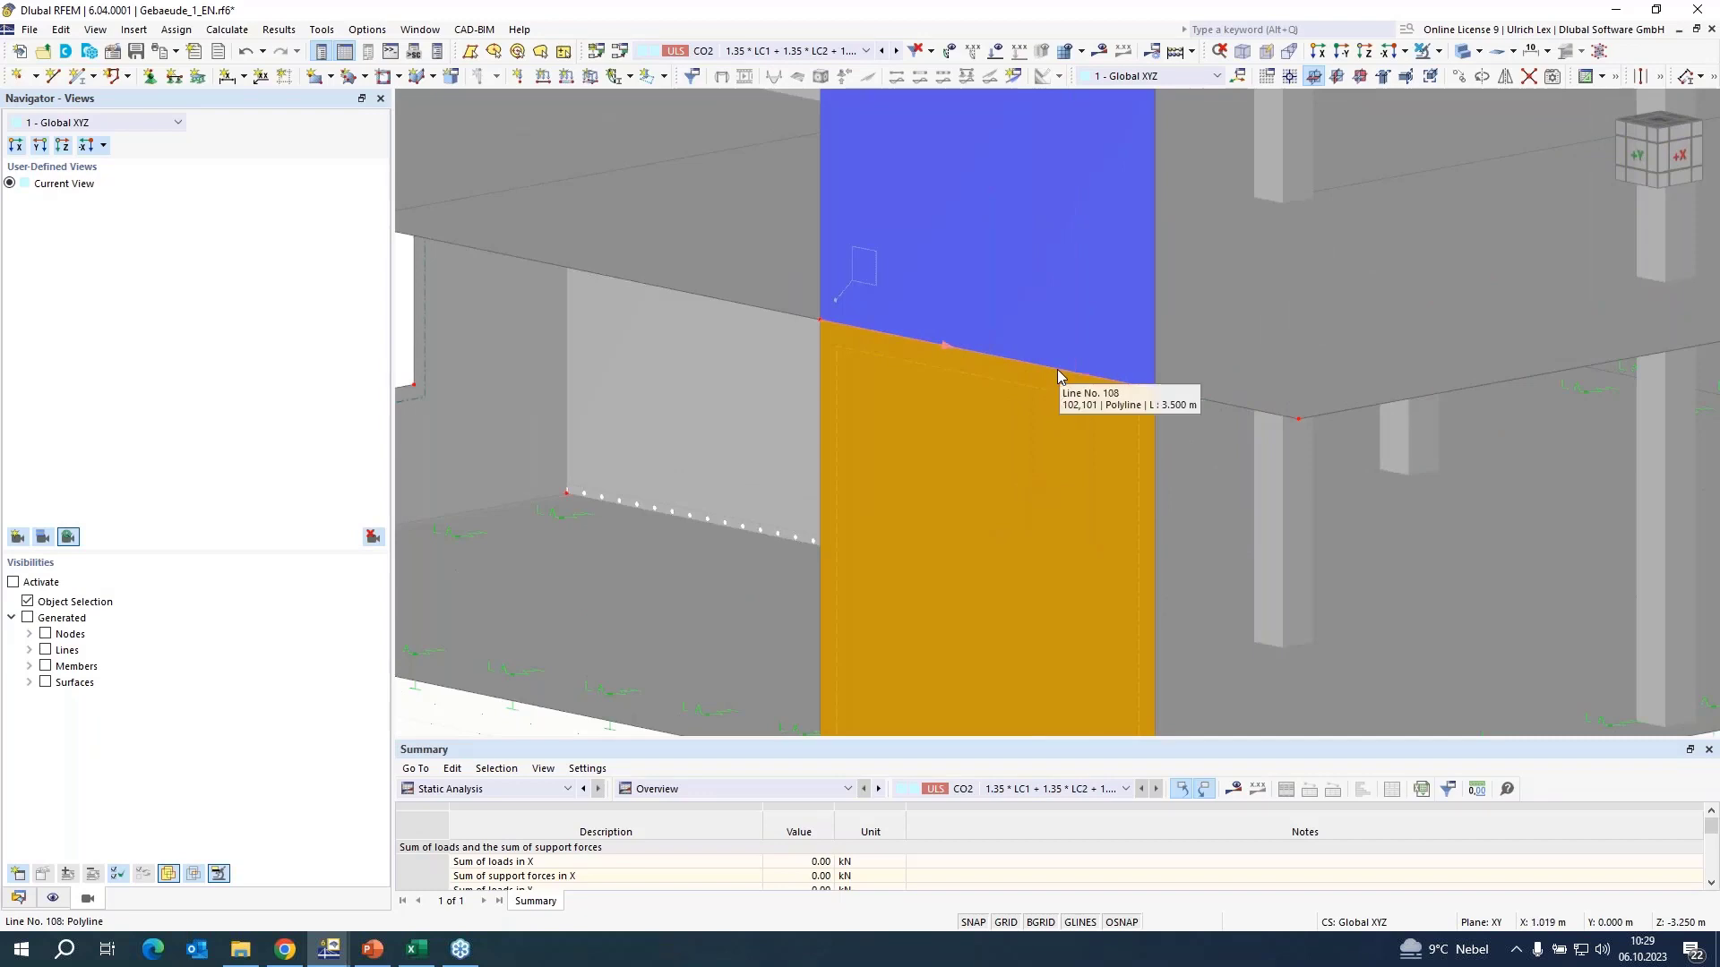
pyautogui.scroll(-5, 809, 355)
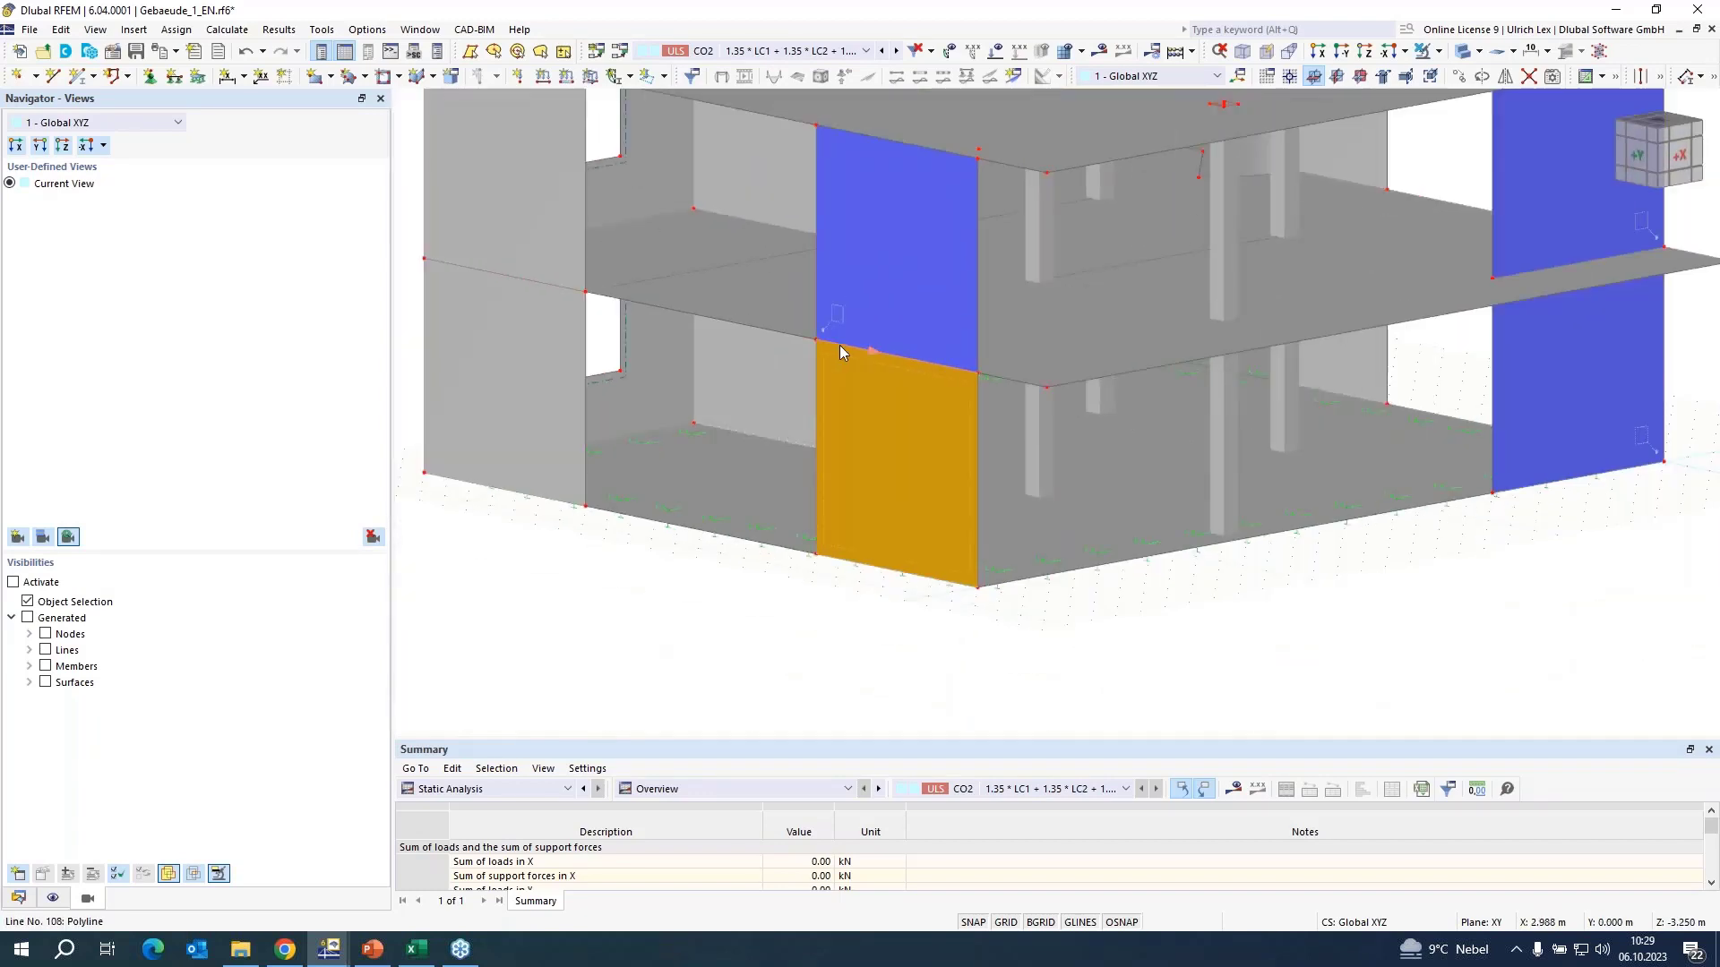
pyautogui.rightClick(841, 346)
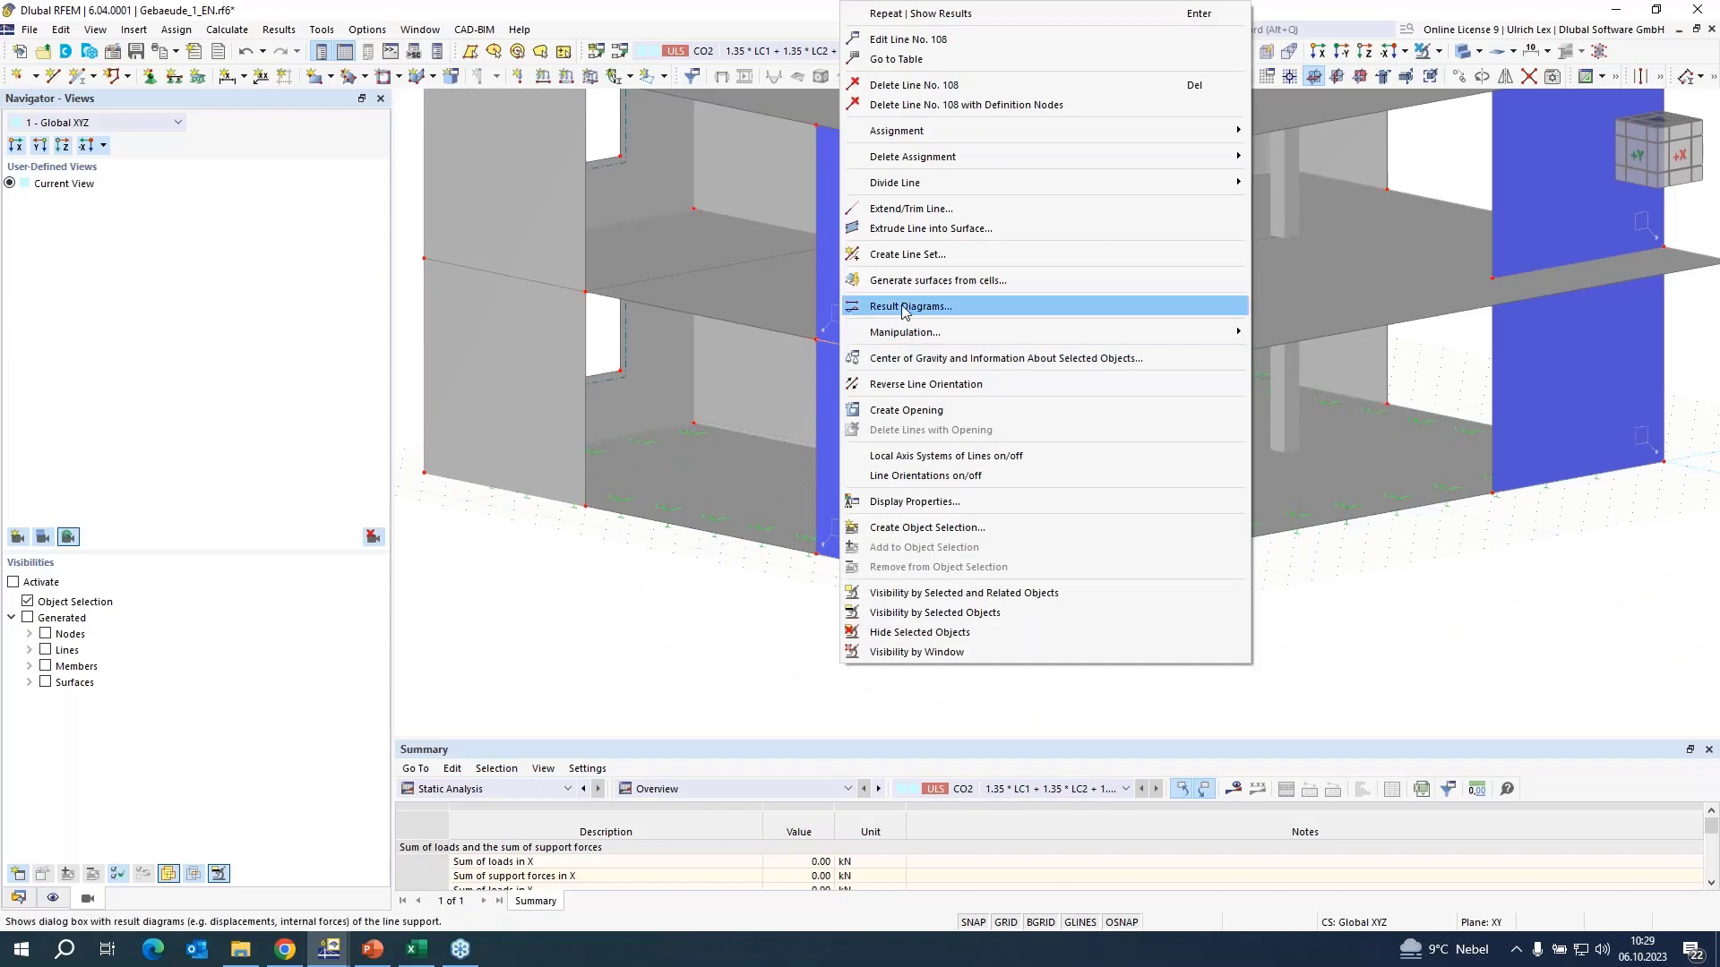
pyautogui.click(903, 308)
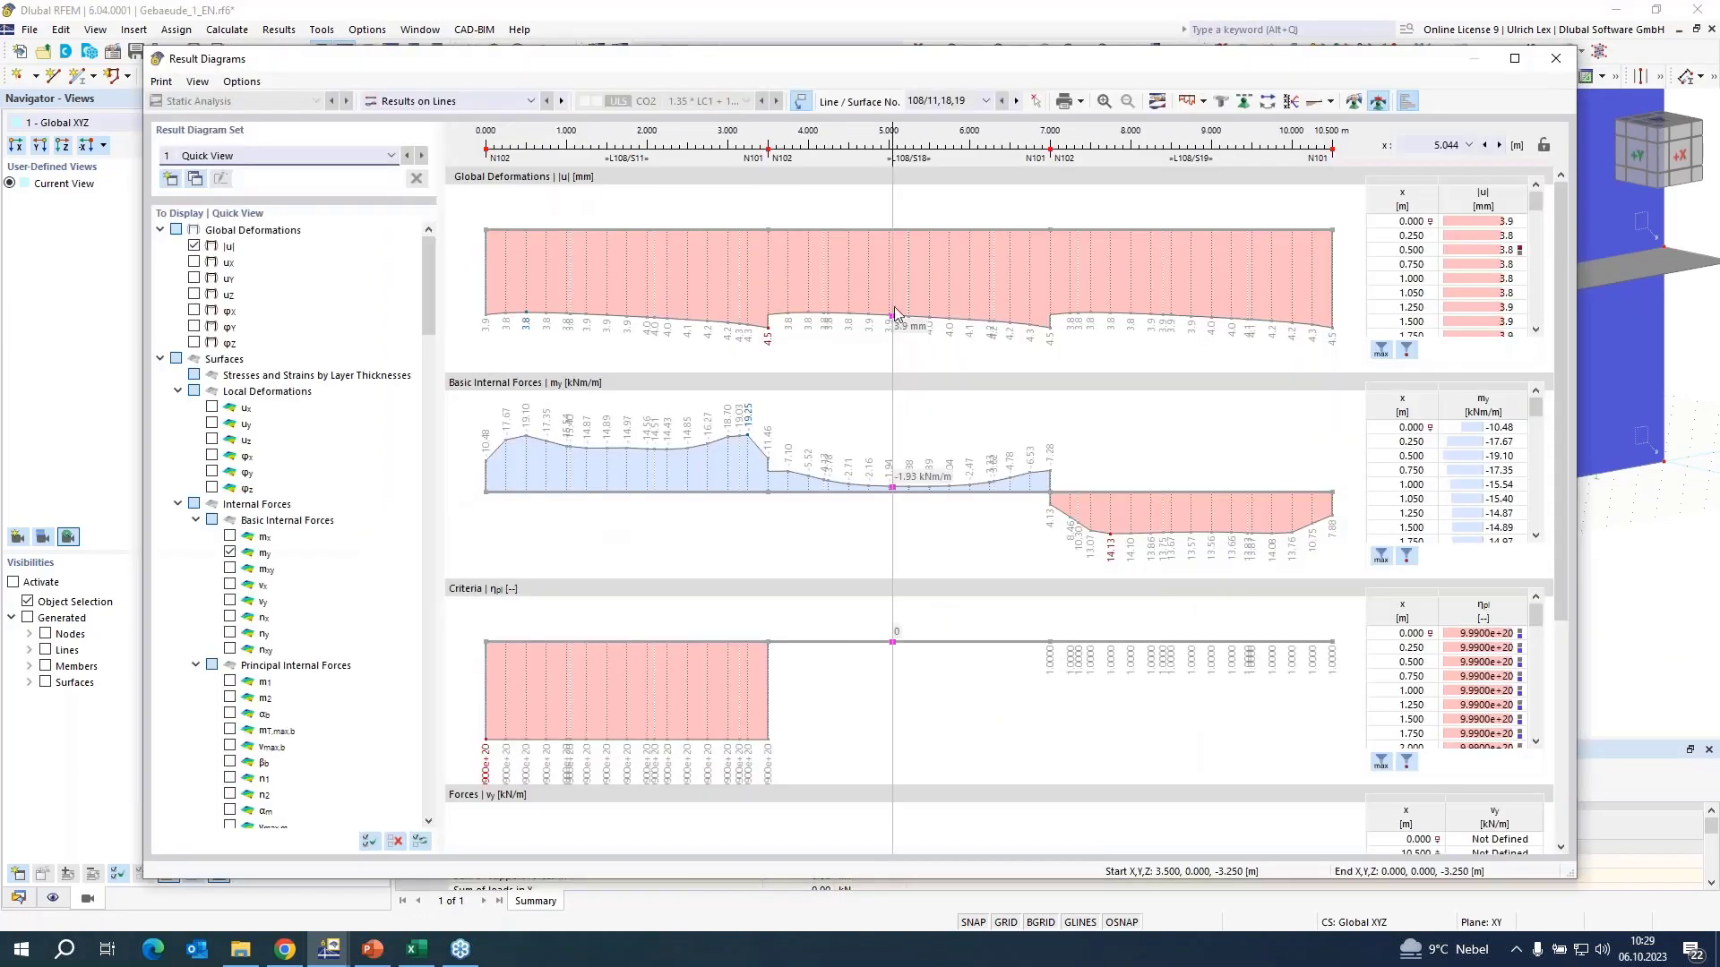
pyautogui.click(985, 102)
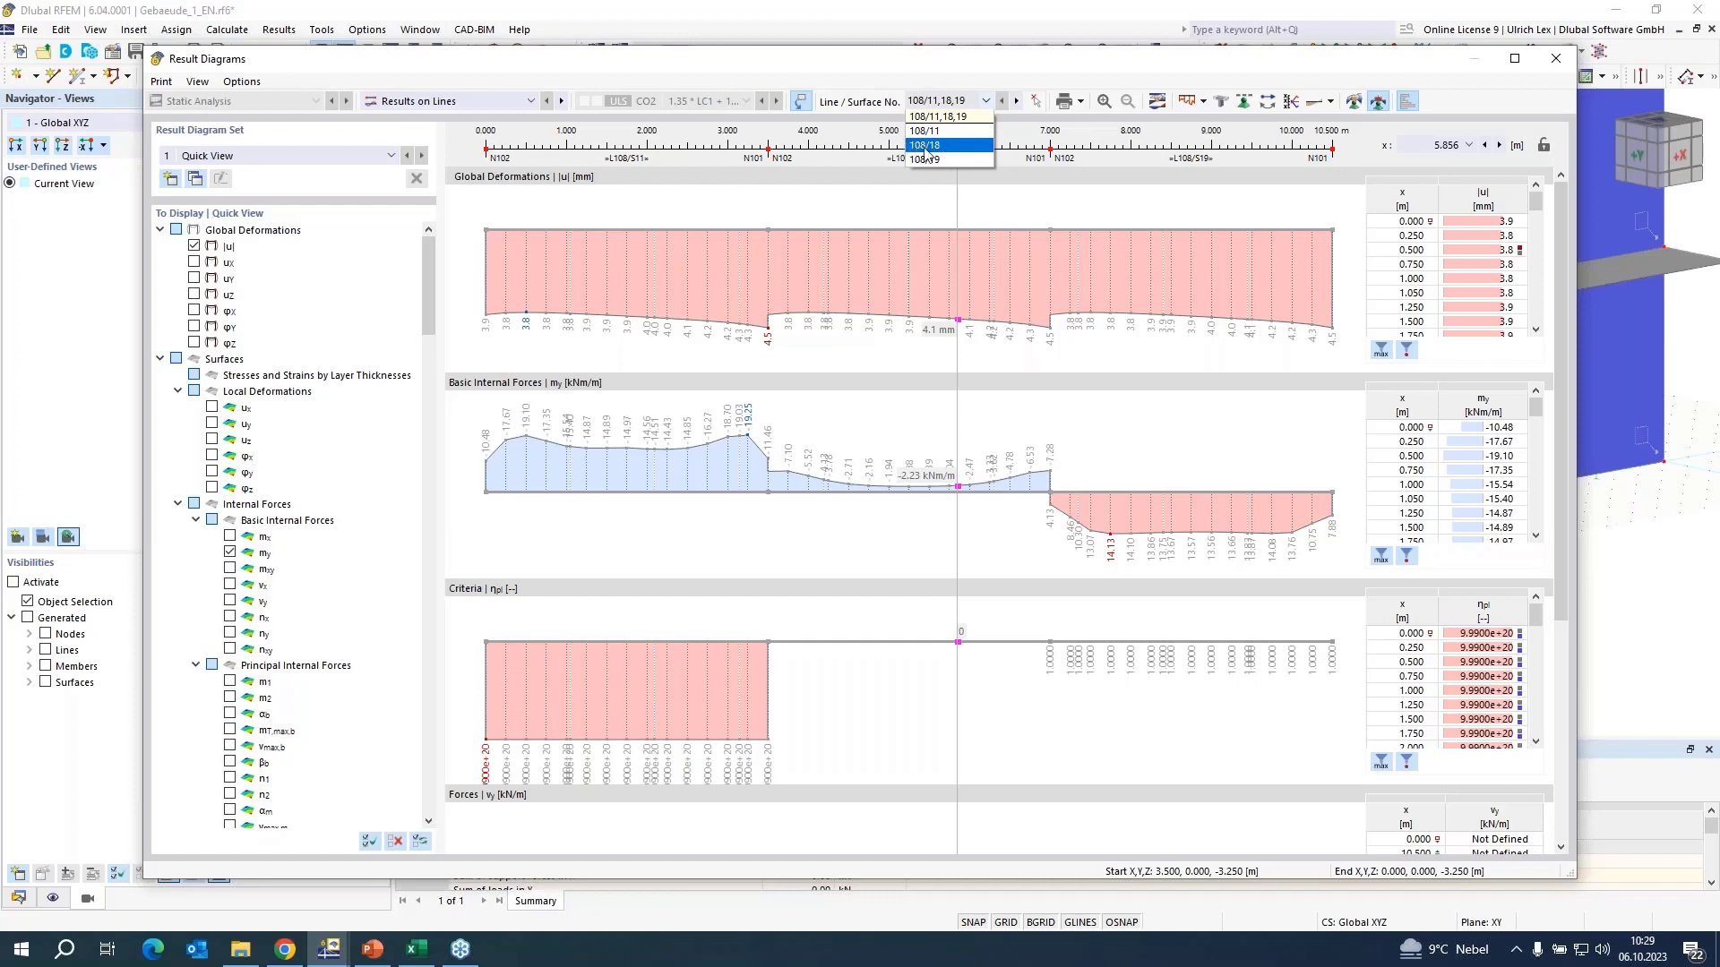
pyautogui.click(952, 154)
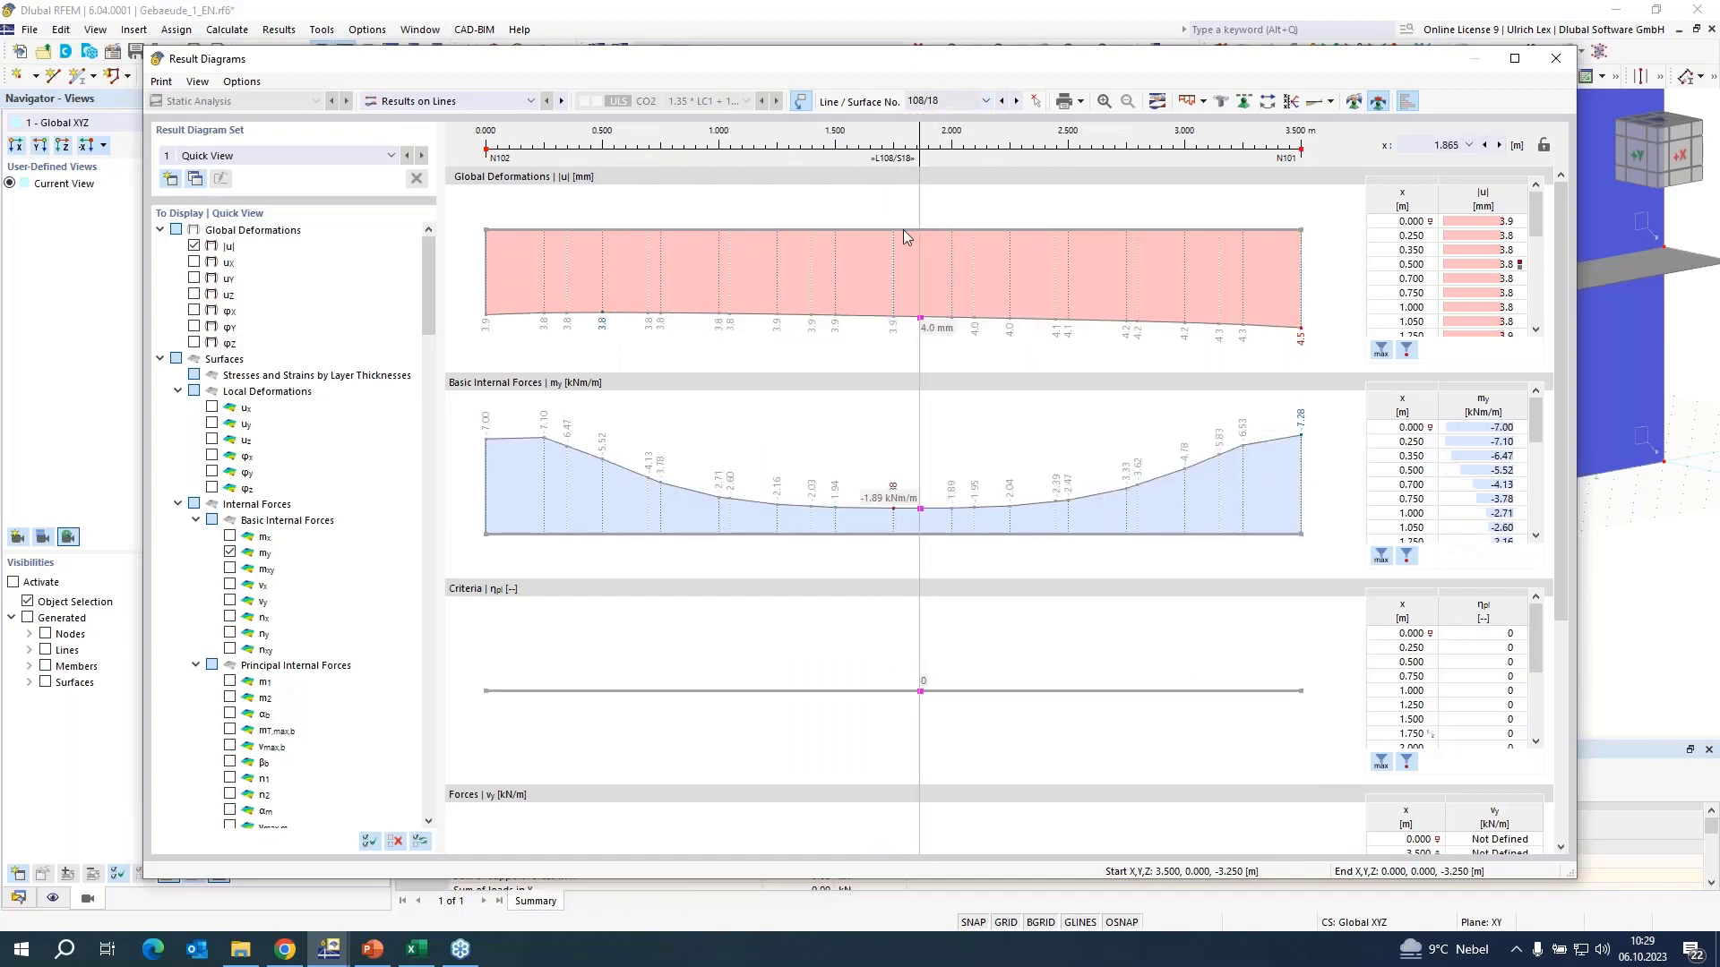
# - Clear all displayed result diagrams and show only the basic internal force ny of the surface
pyautogui.click(397, 842)
pyautogui.scroll(-4, 273, 522)
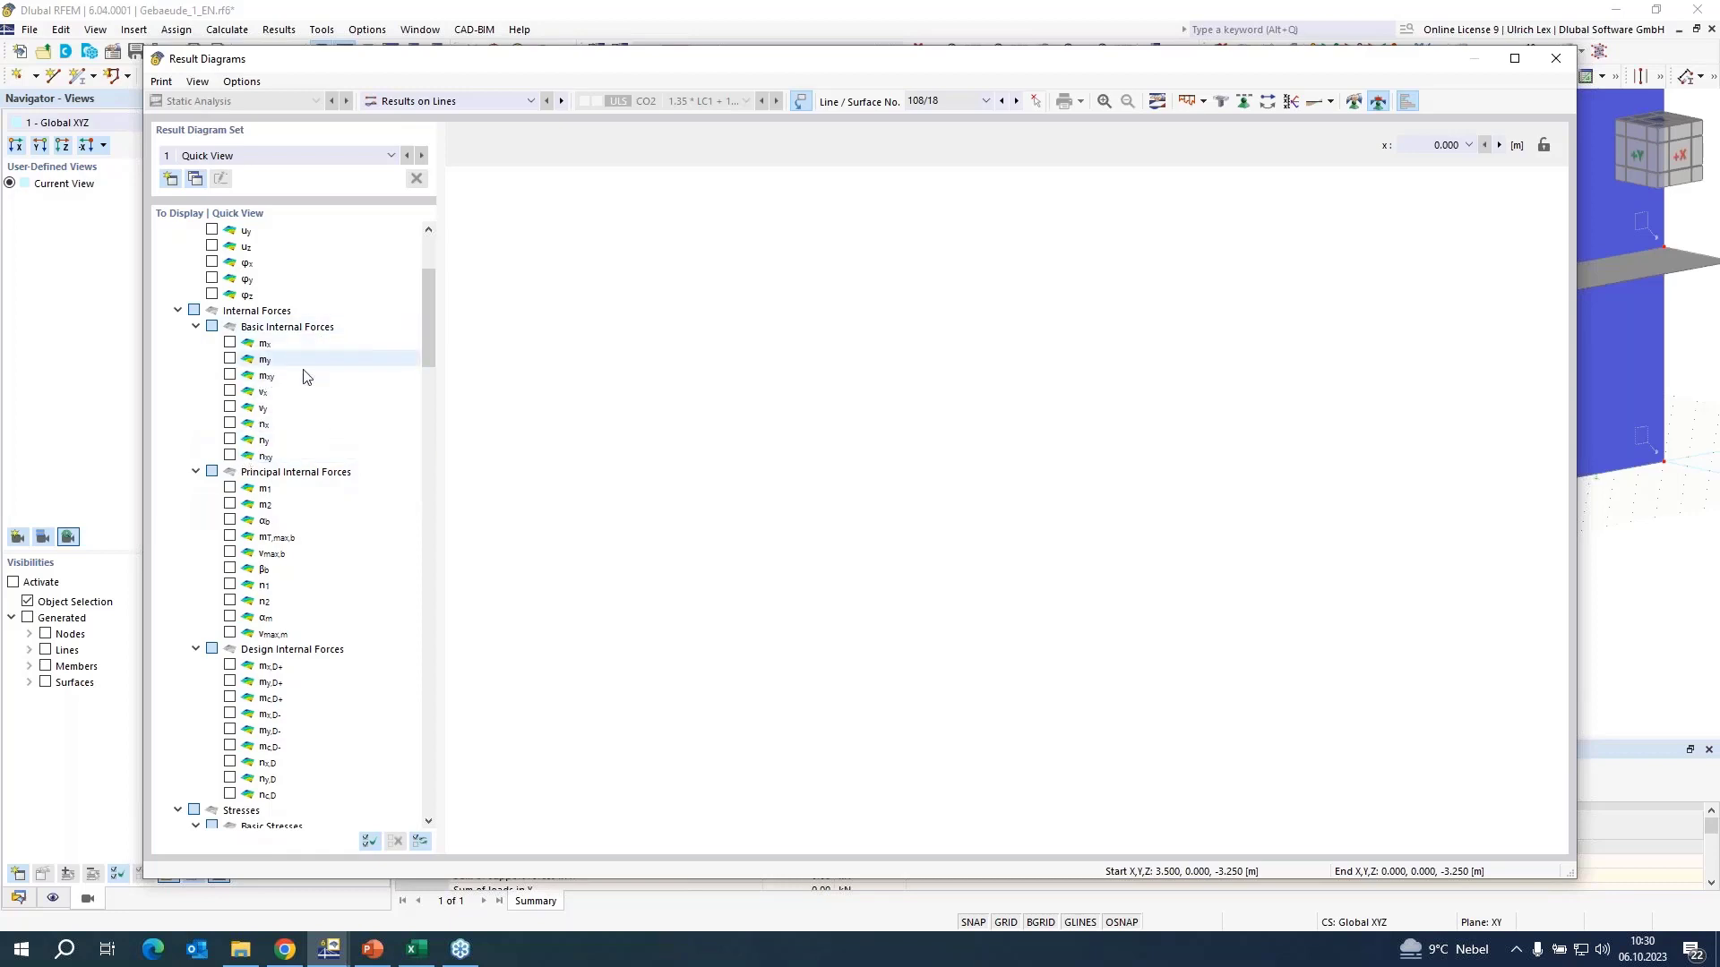
pyautogui.click(230, 440)
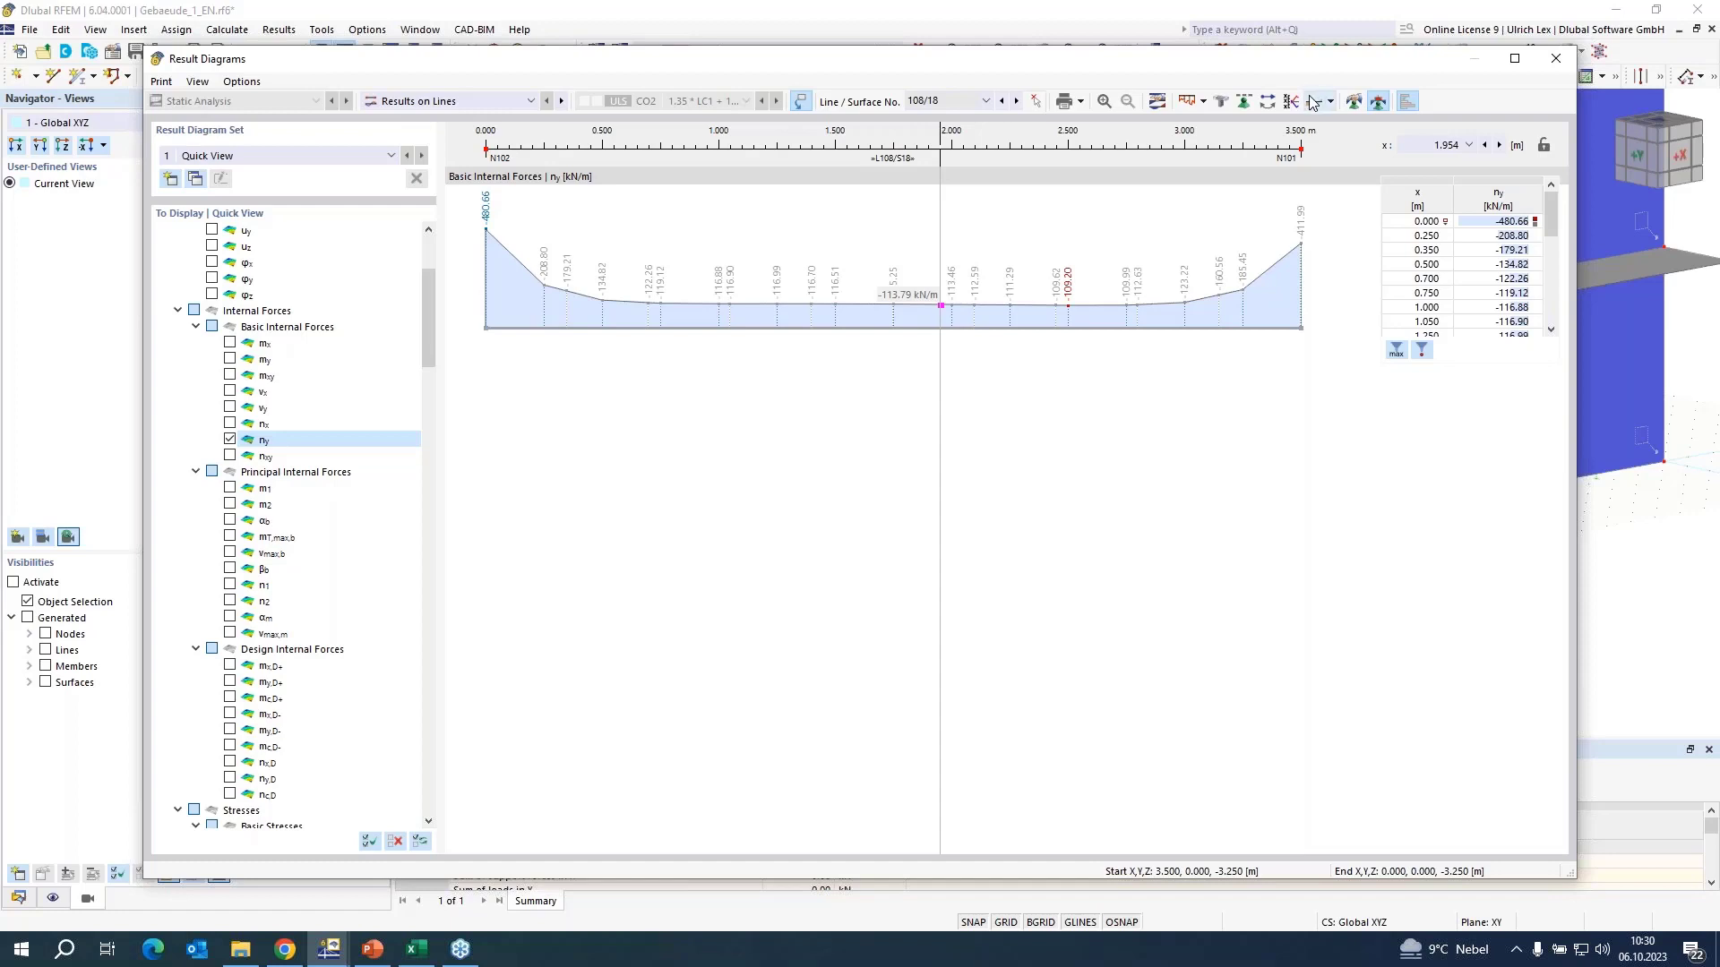
# - Start the smooth ranges for the ny diagram and define the first range from 0.000 to 0.250 m
pyautogui.click(1354, 102)
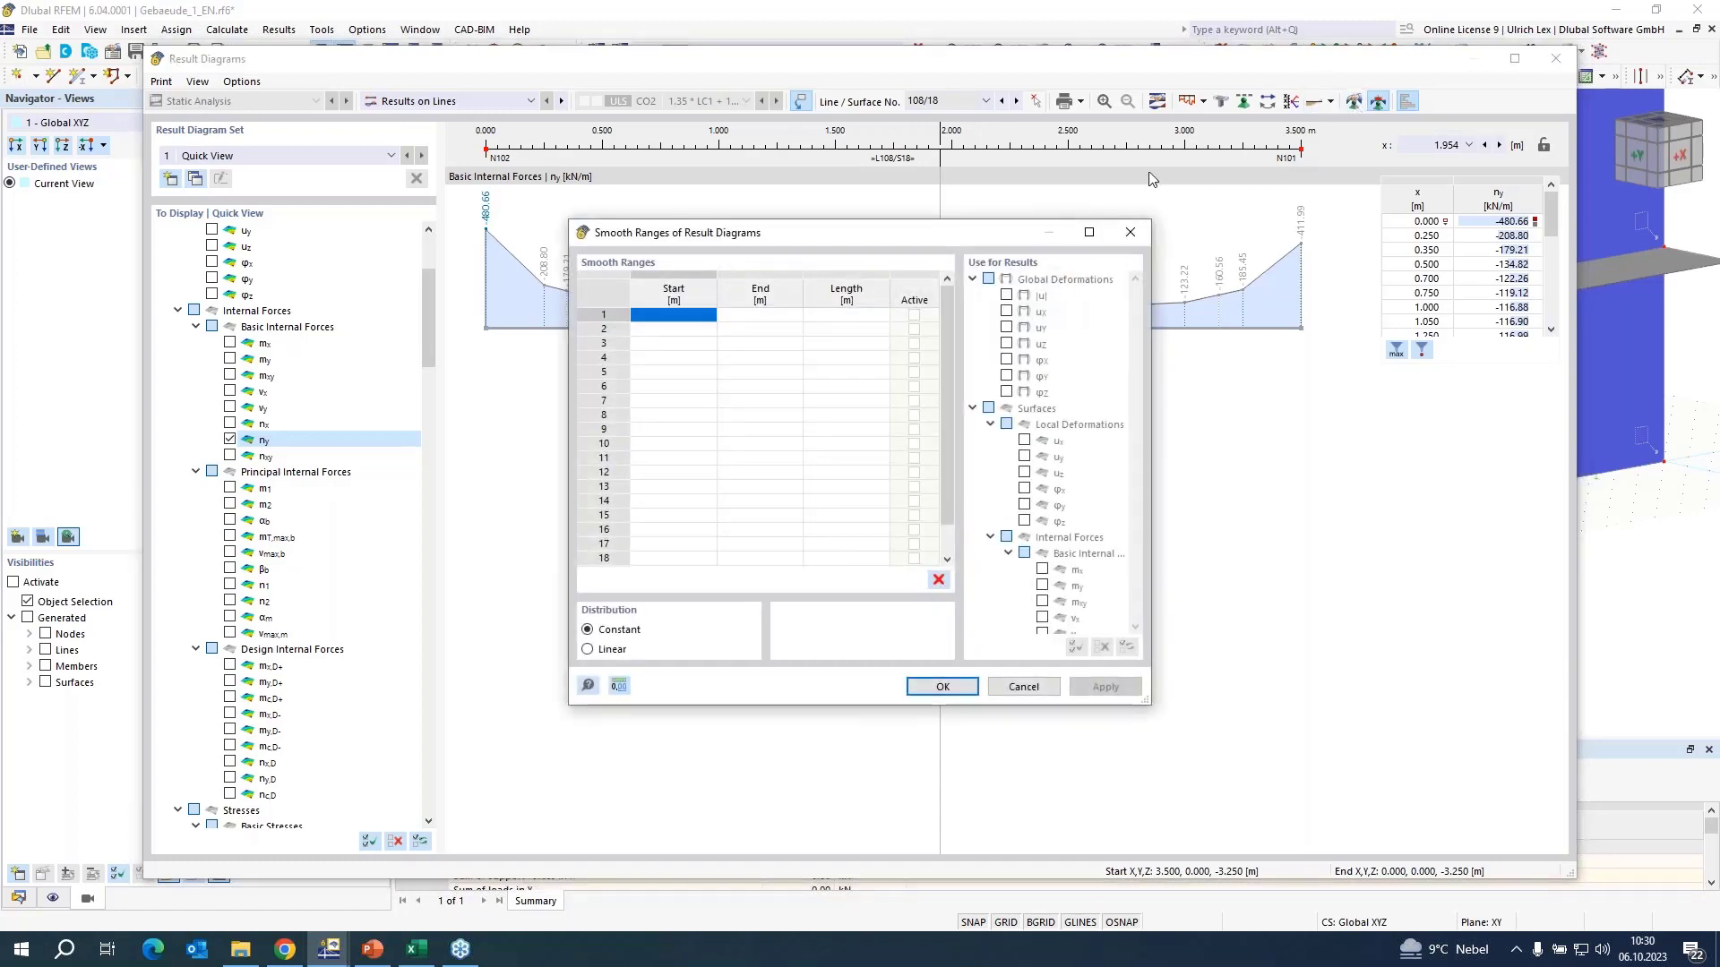
pyautogui.moveTo(858, 238); pyautogui.dragTo(1032, 256)
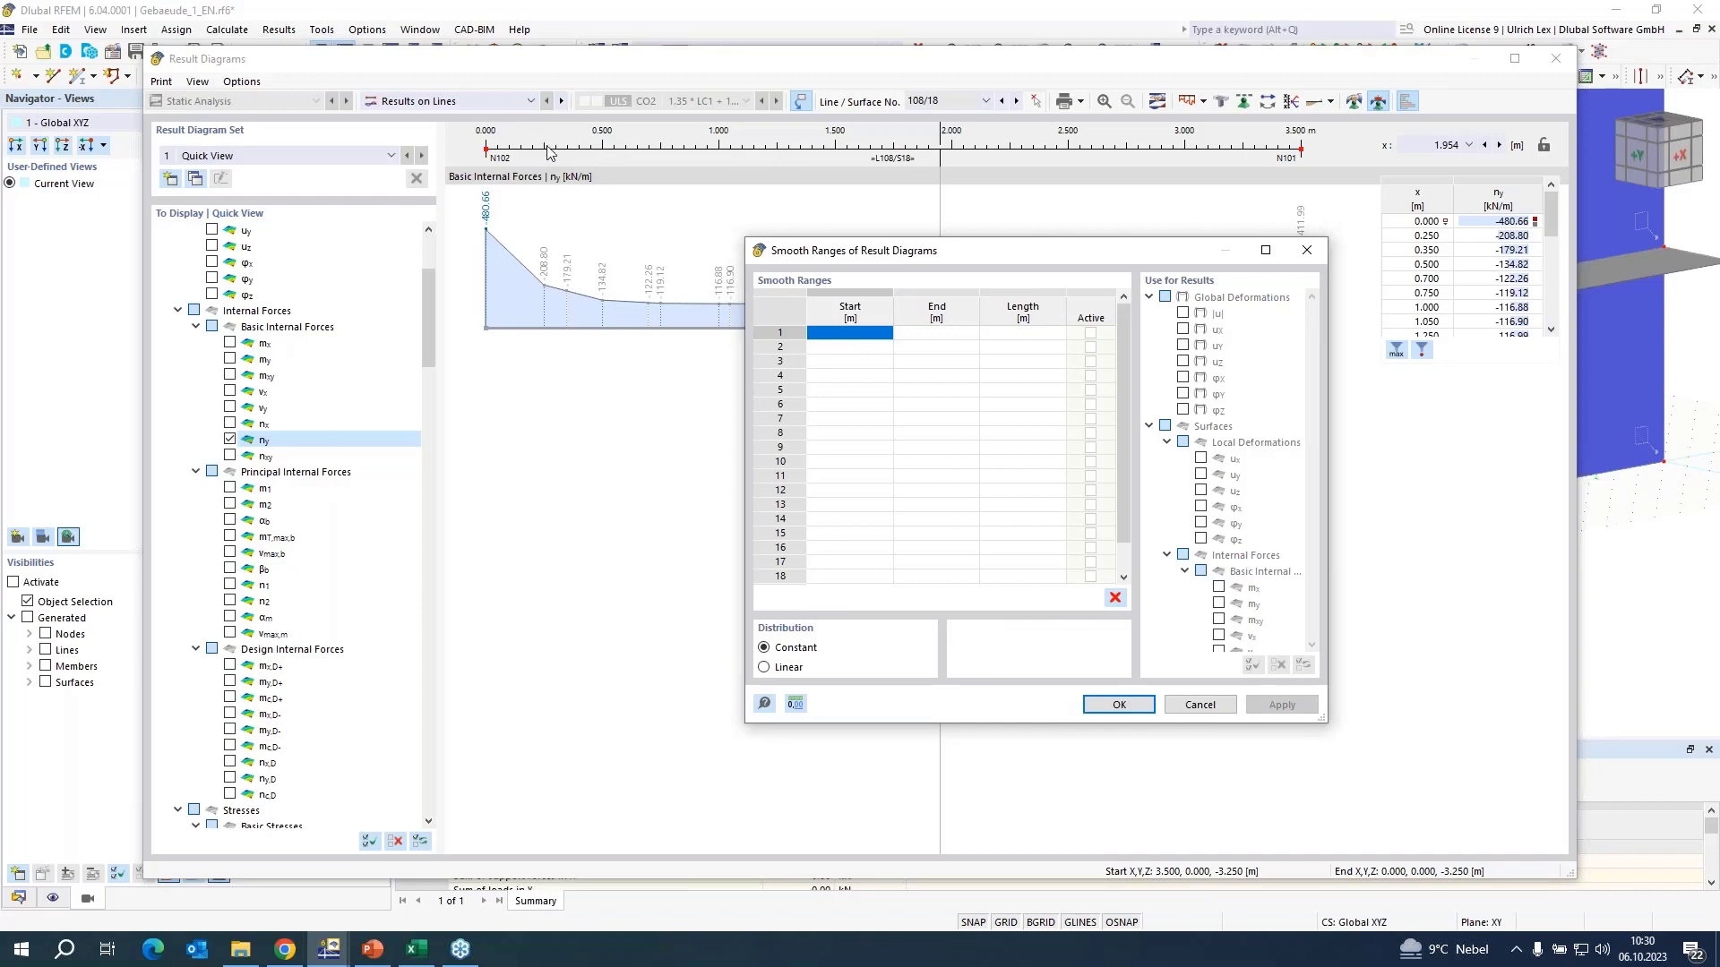
pyautogui.click(830, 334)
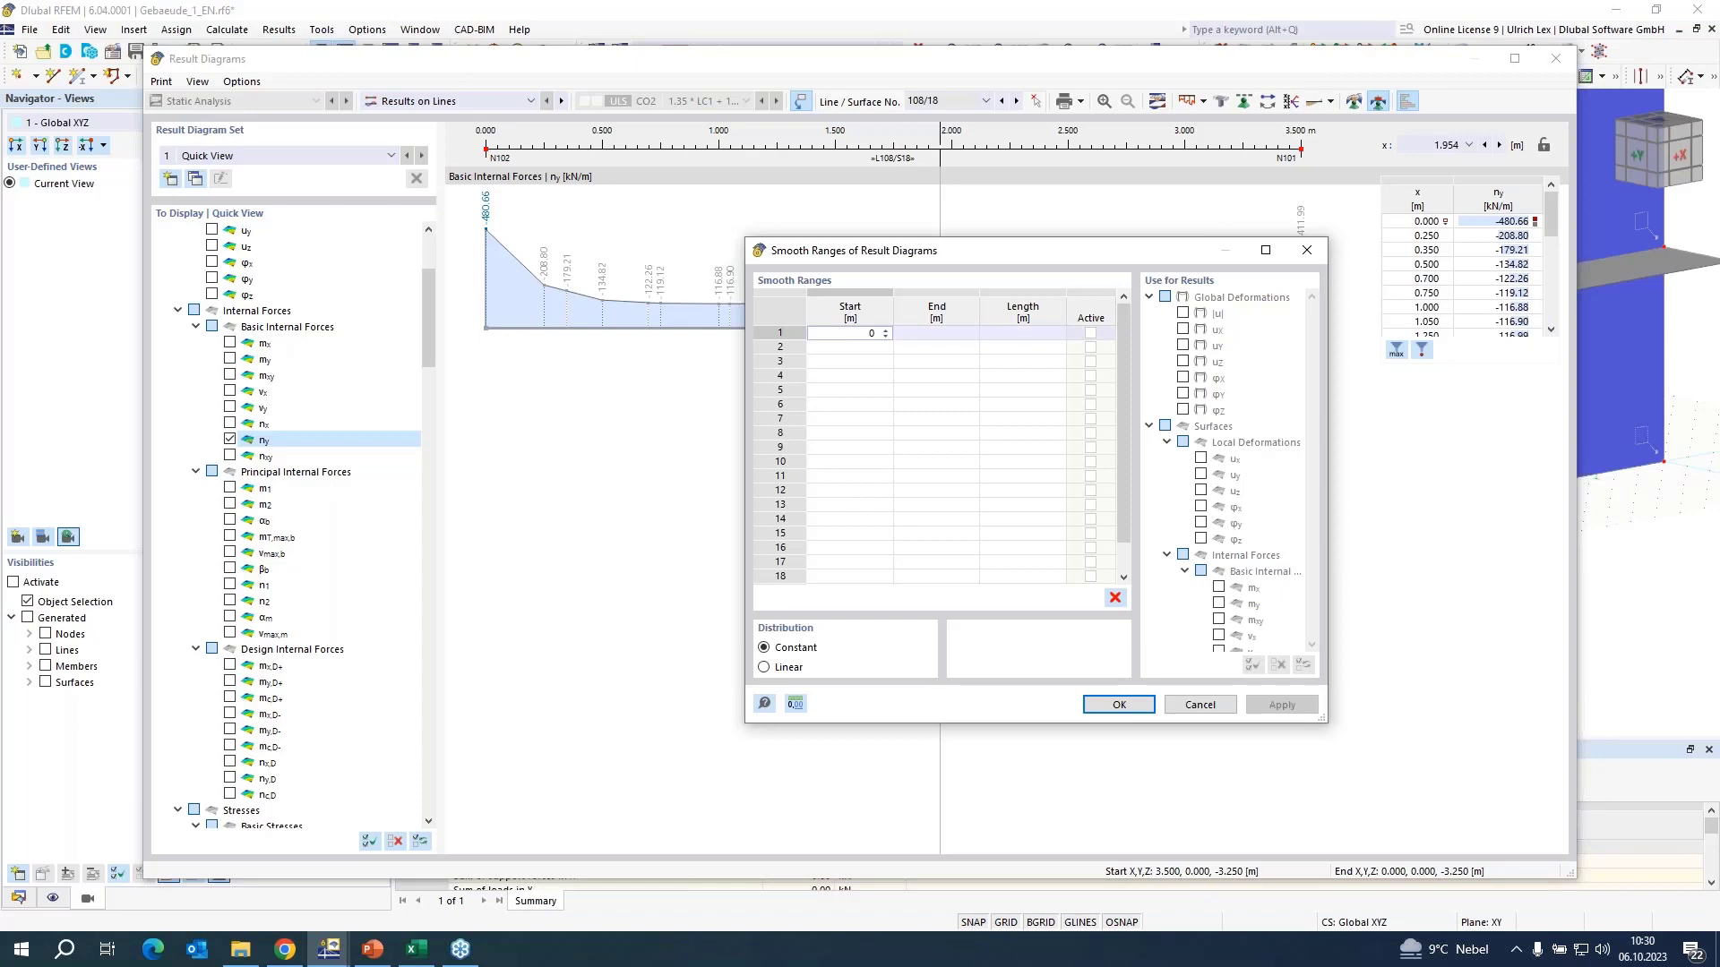
pyautogui.press('Tab')
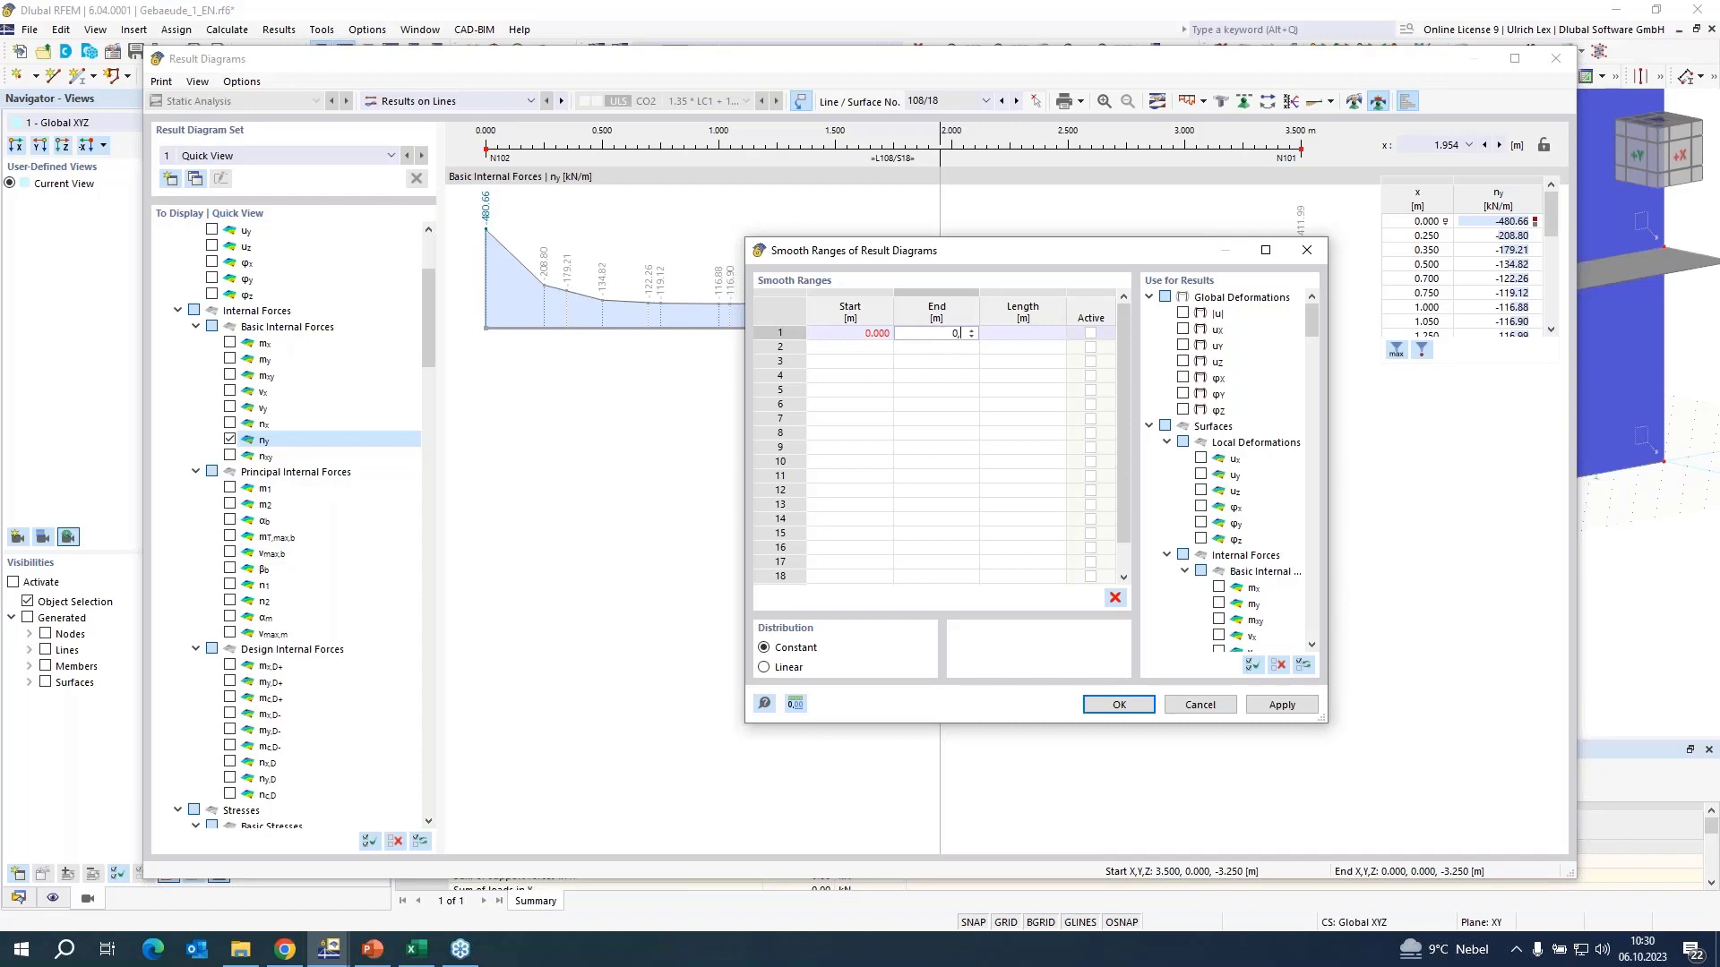
pyautogui.press('Tab')
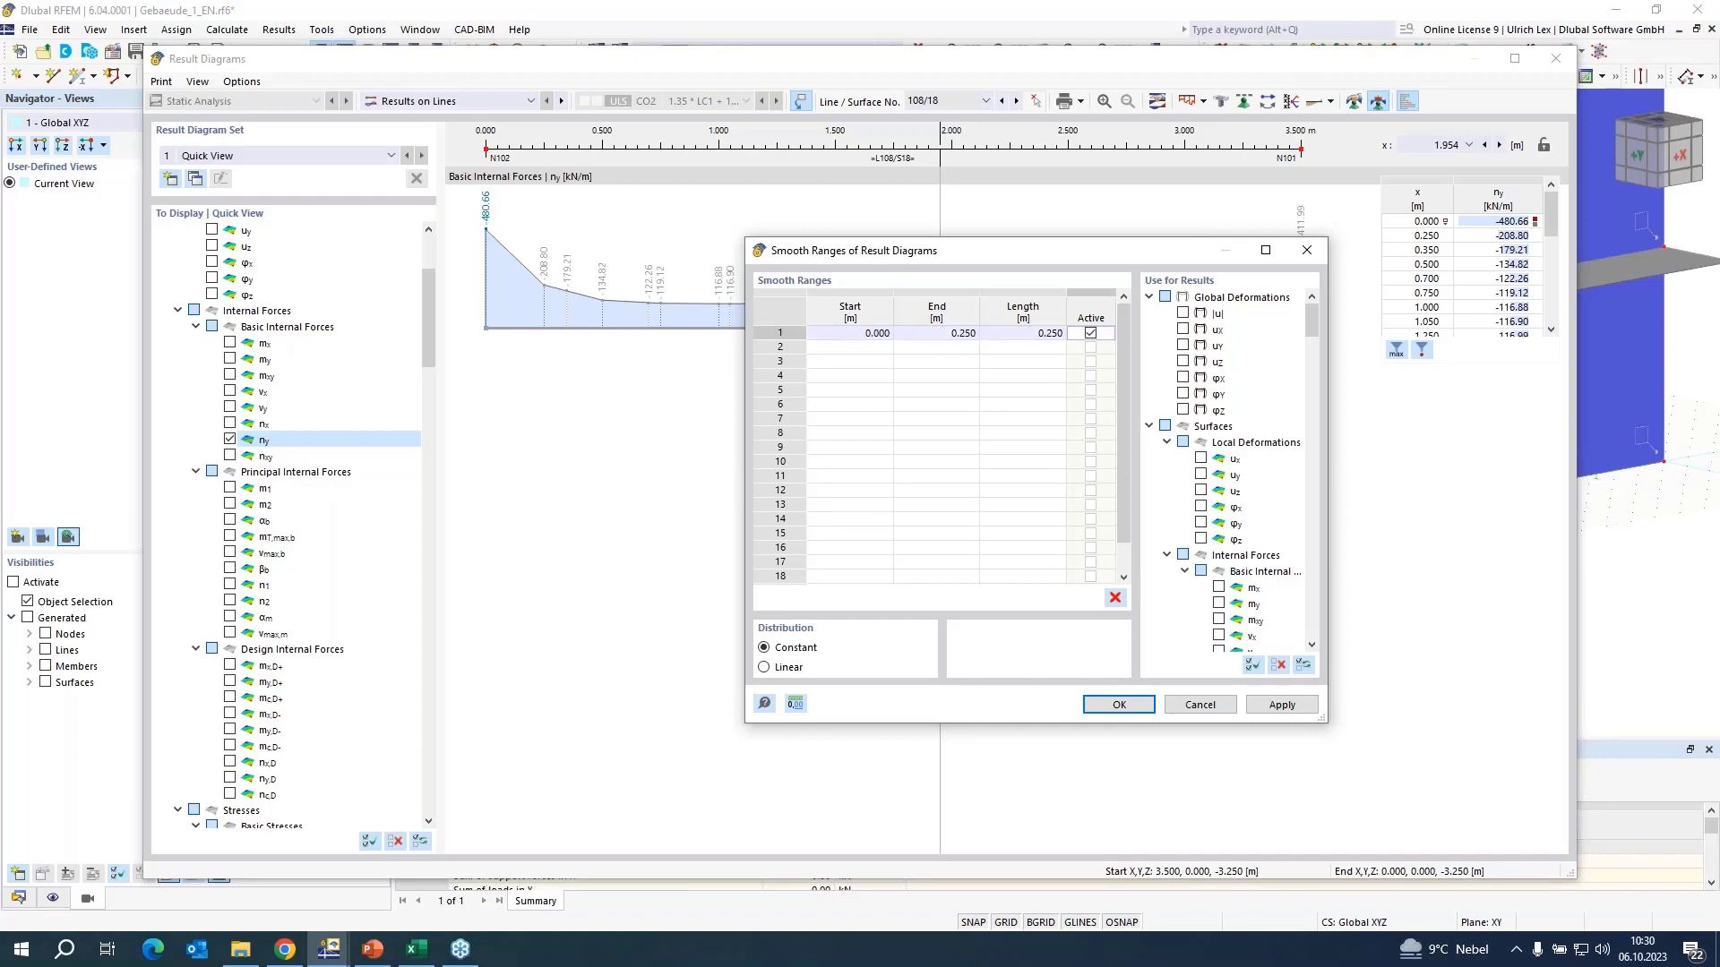
# - Add a second smooth range from 0.250 to 3.250 m
pyautogui.press('Tab')
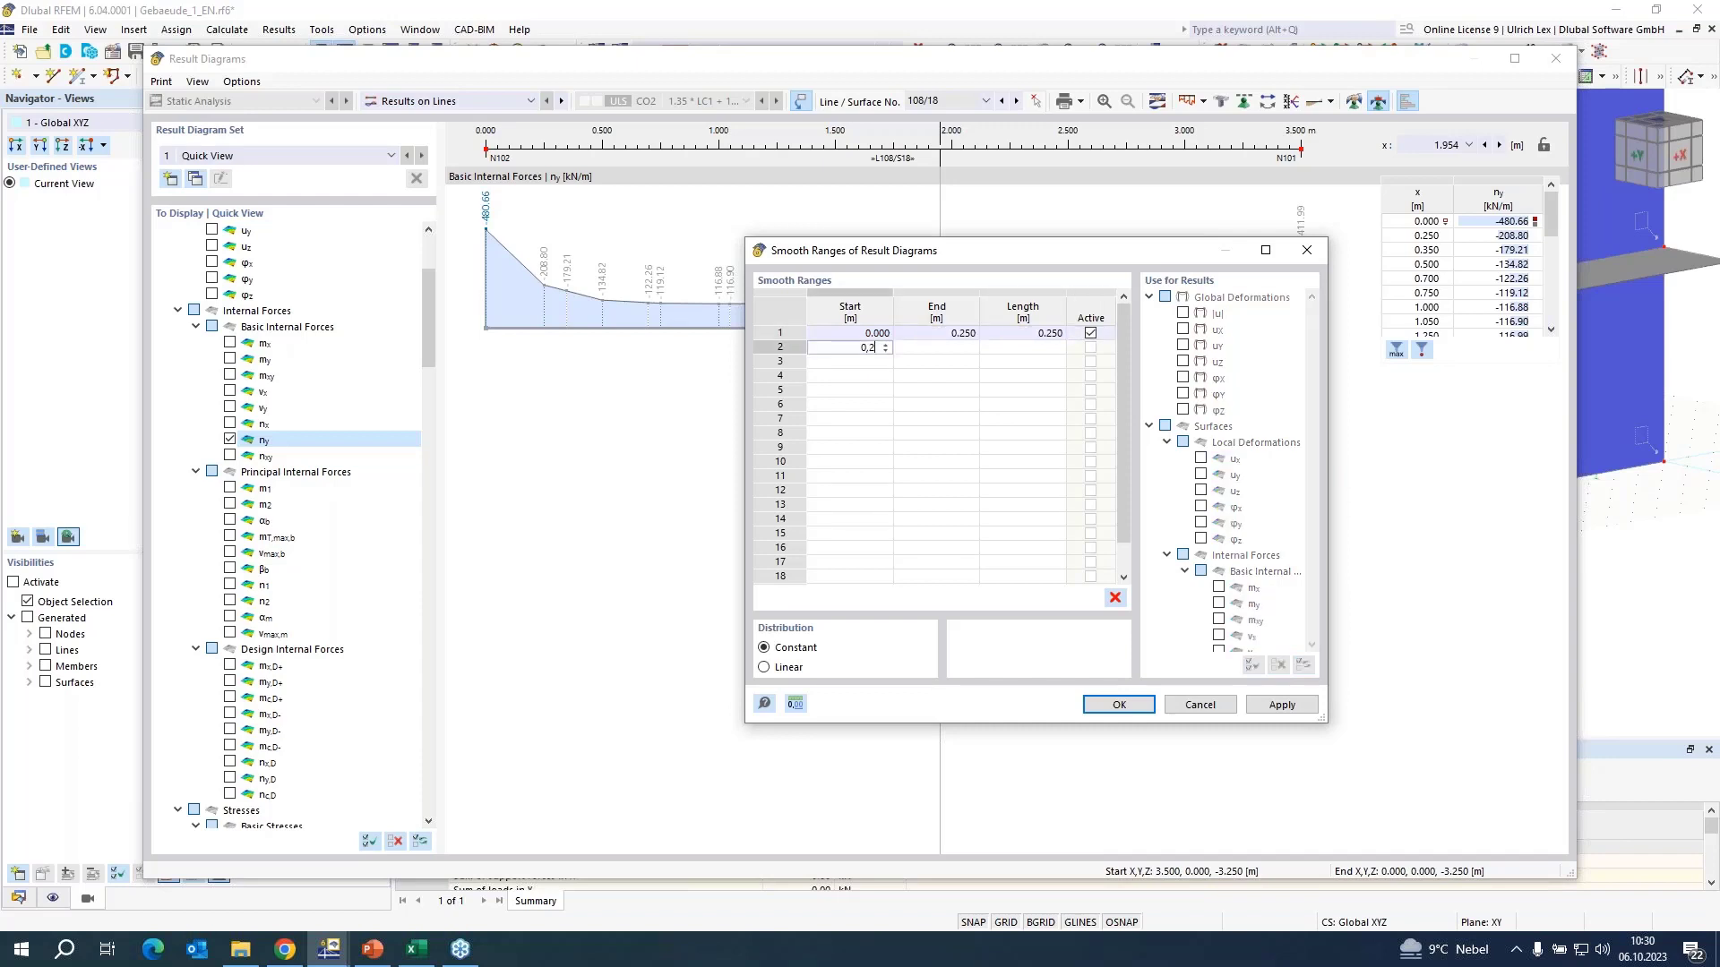
pyautogui.press('Tab')
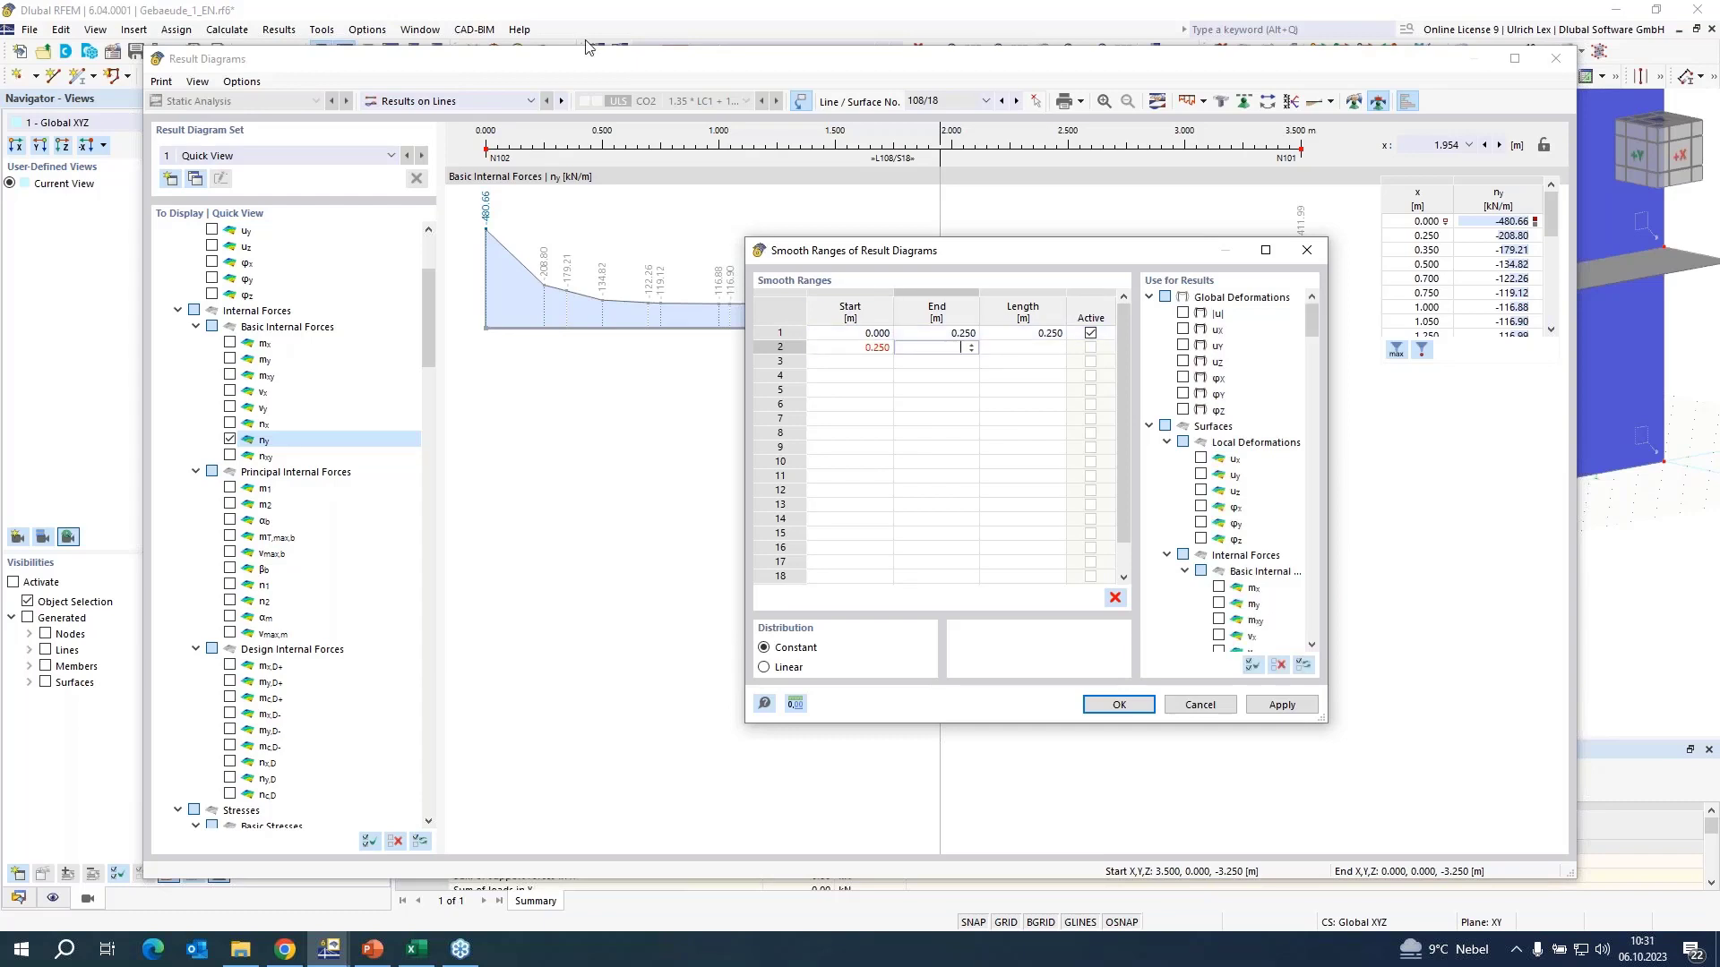
pyautogui.moveTo(1120, 257); pyautogui.dragTo(904, 289)
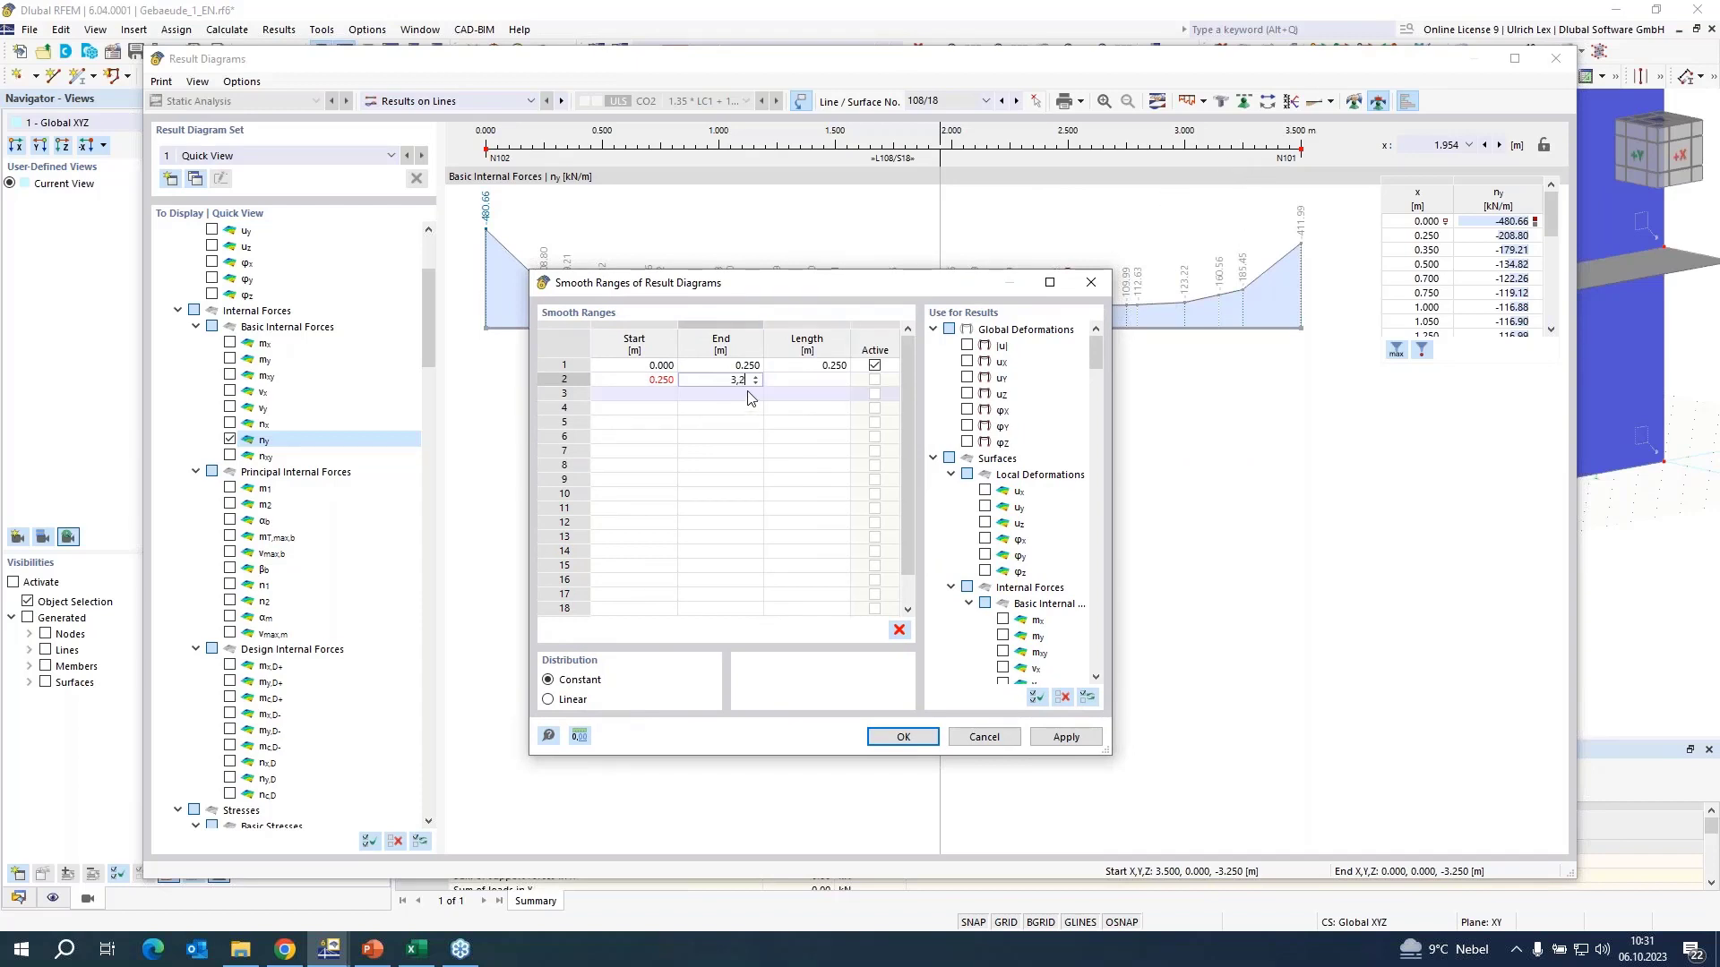
pyautogui.write('50')
pyautogui.press('Return')
pyautogui.press('Tab')
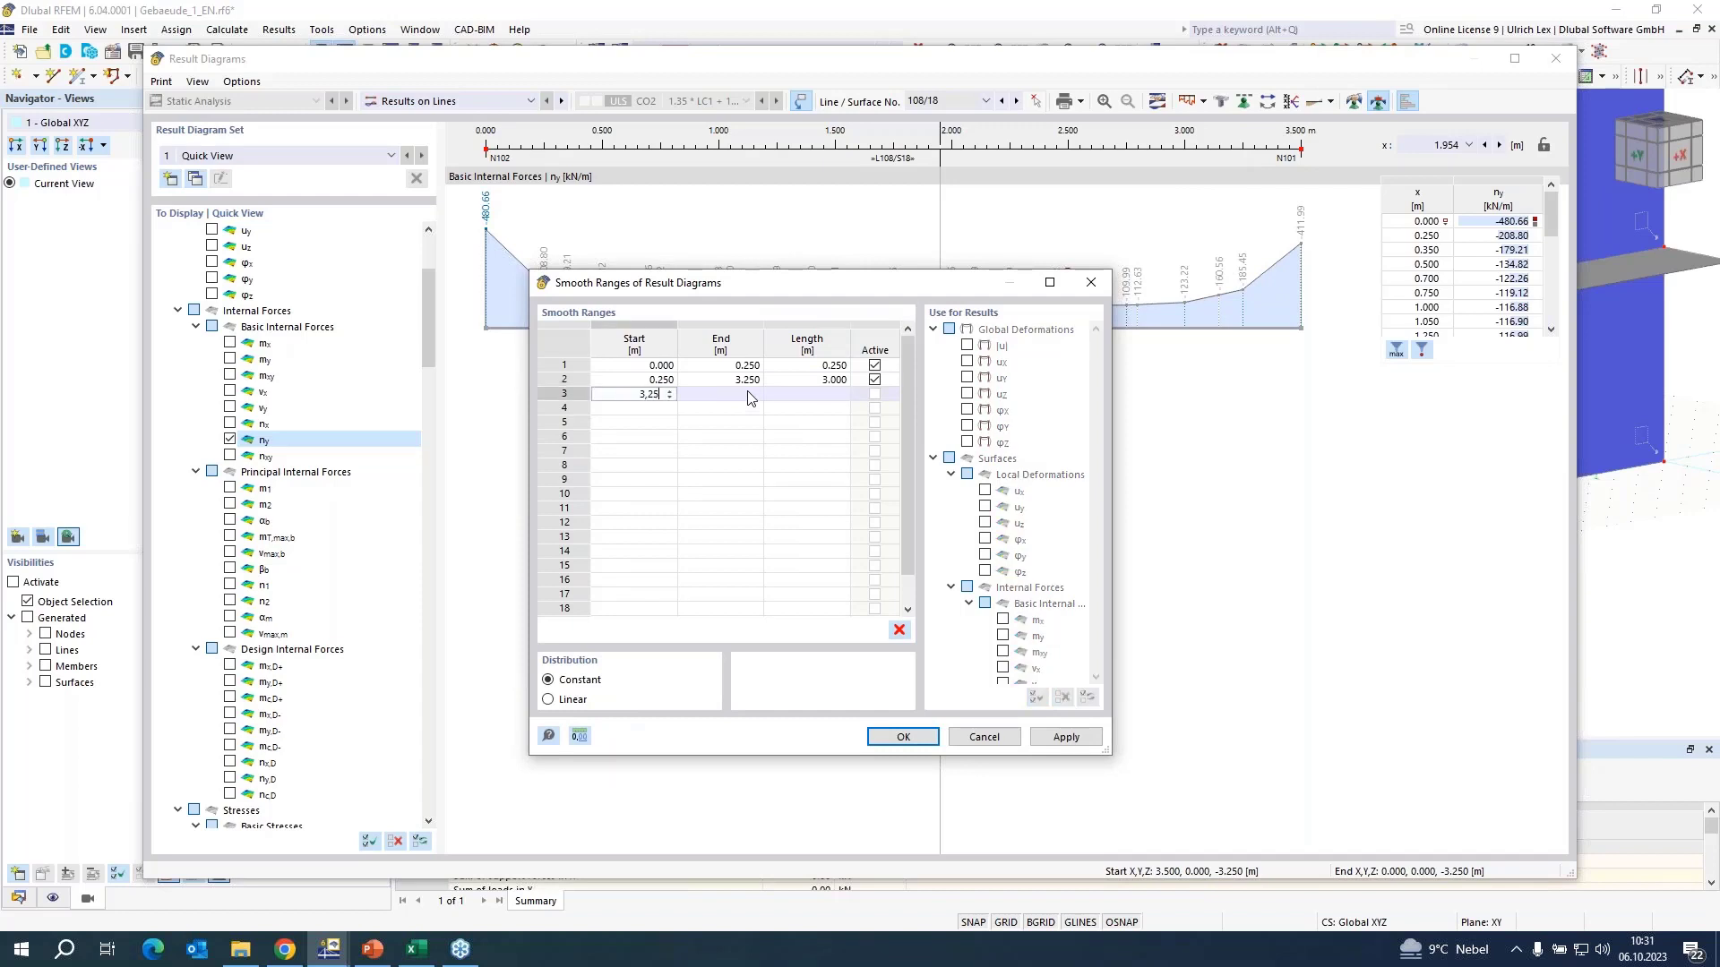
# - Add a third smooth range from 3.250 to 3.500 m, check that ny is included, and apply the ranges
pyautogui.write('3,25')
pyautogui.press('Tab')
pyautogui.write('3,')
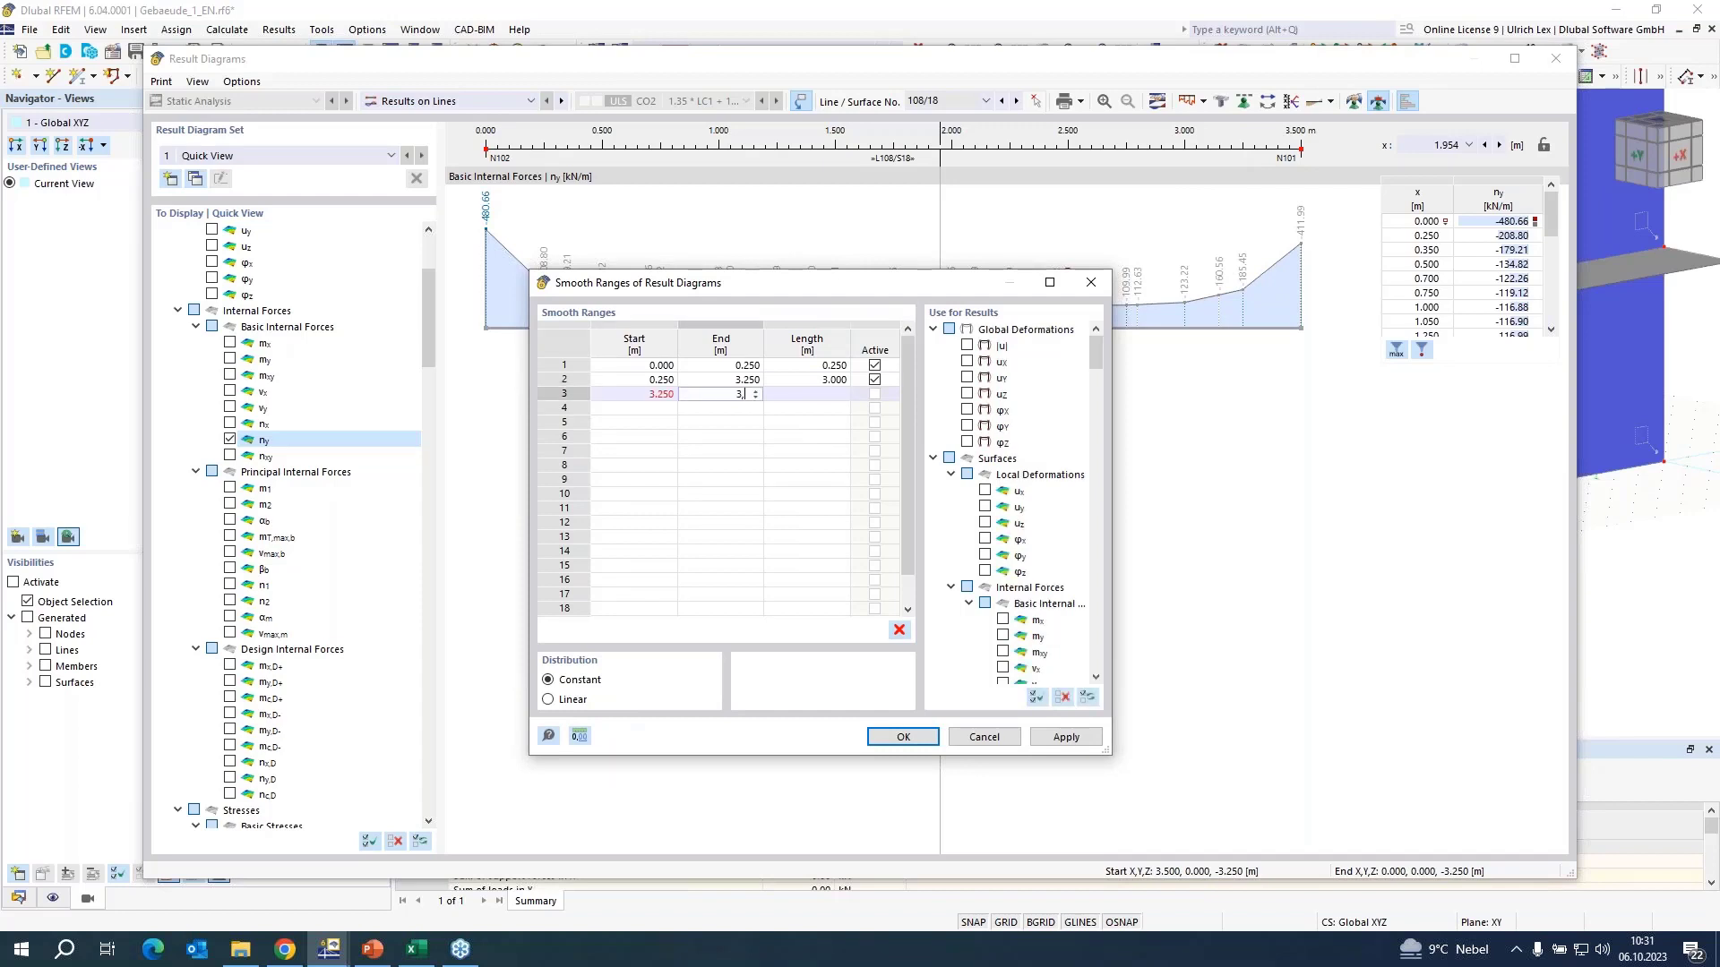
pyautogui.write('5')
pyautogui.press('Return')
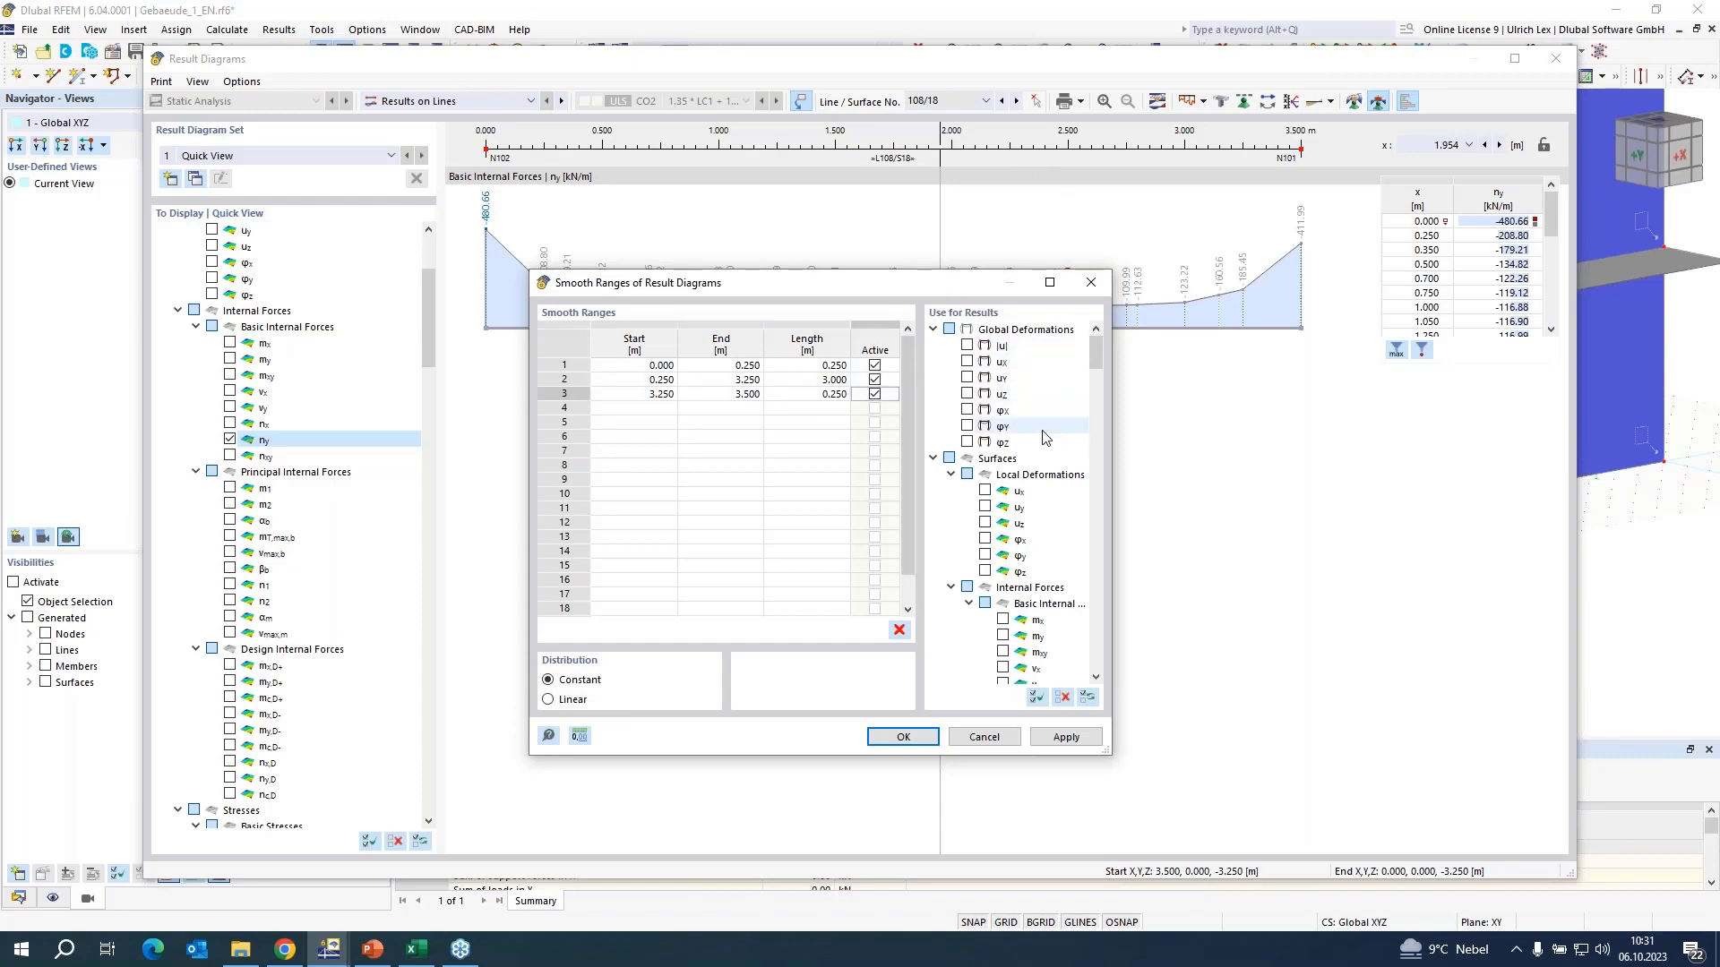
pyautogui.scroll(-2, 1046, 422)
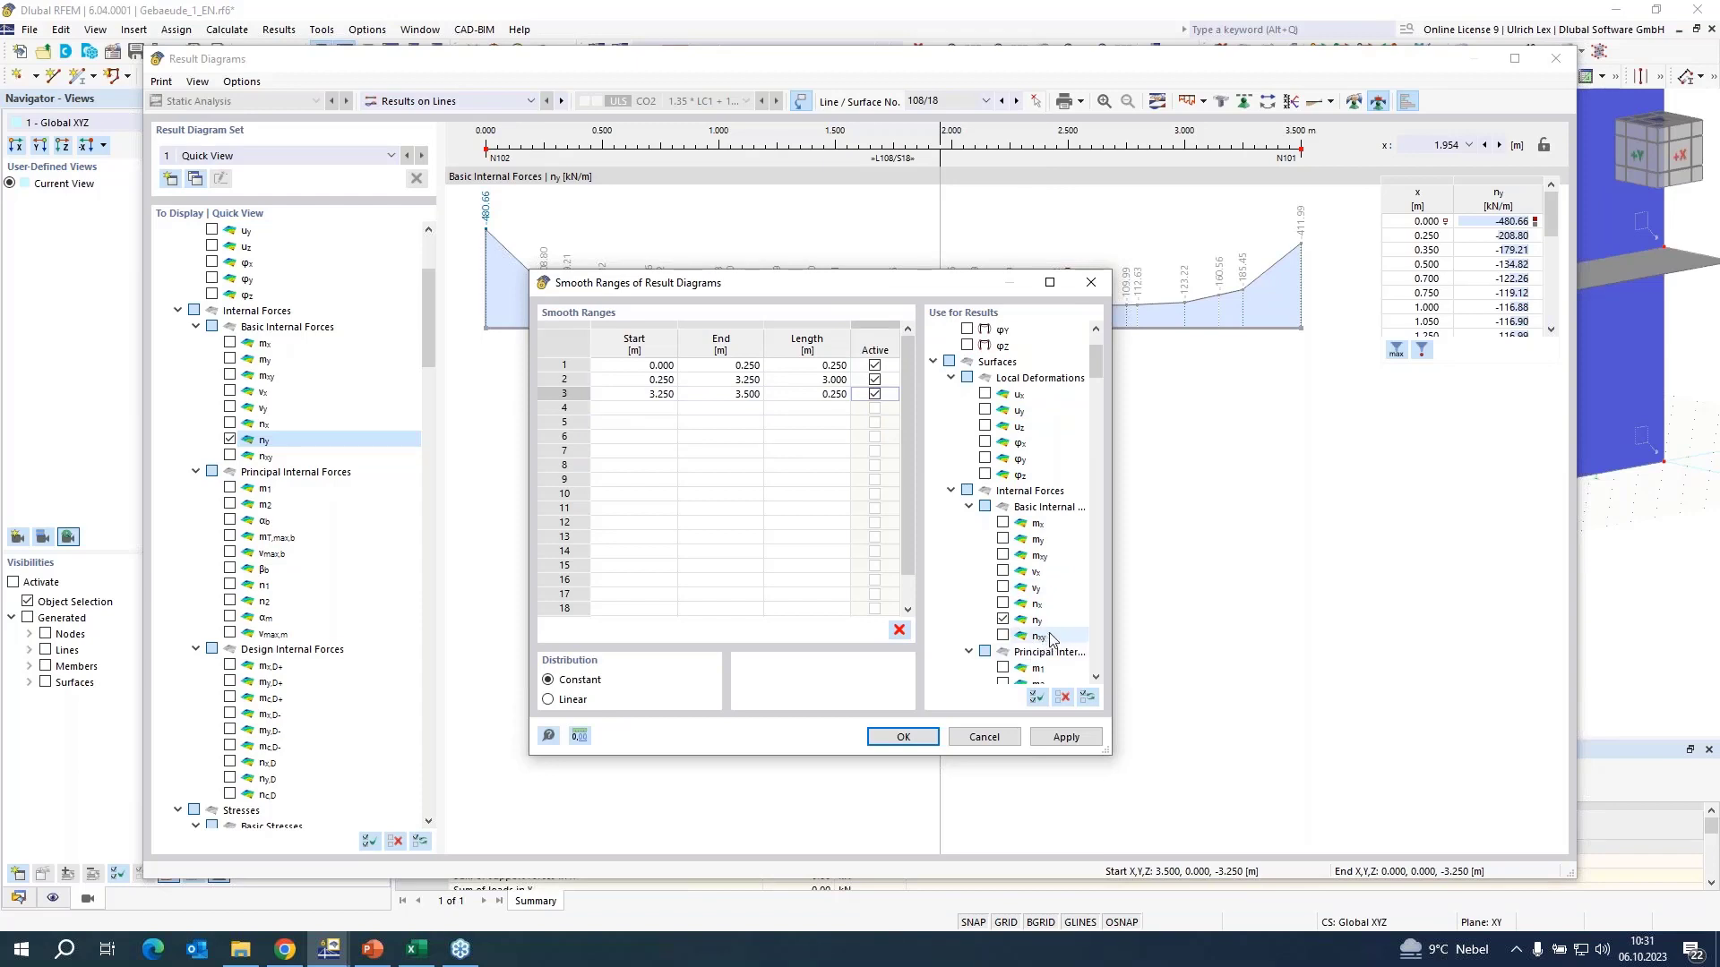
pyautogui.click(903, 737)
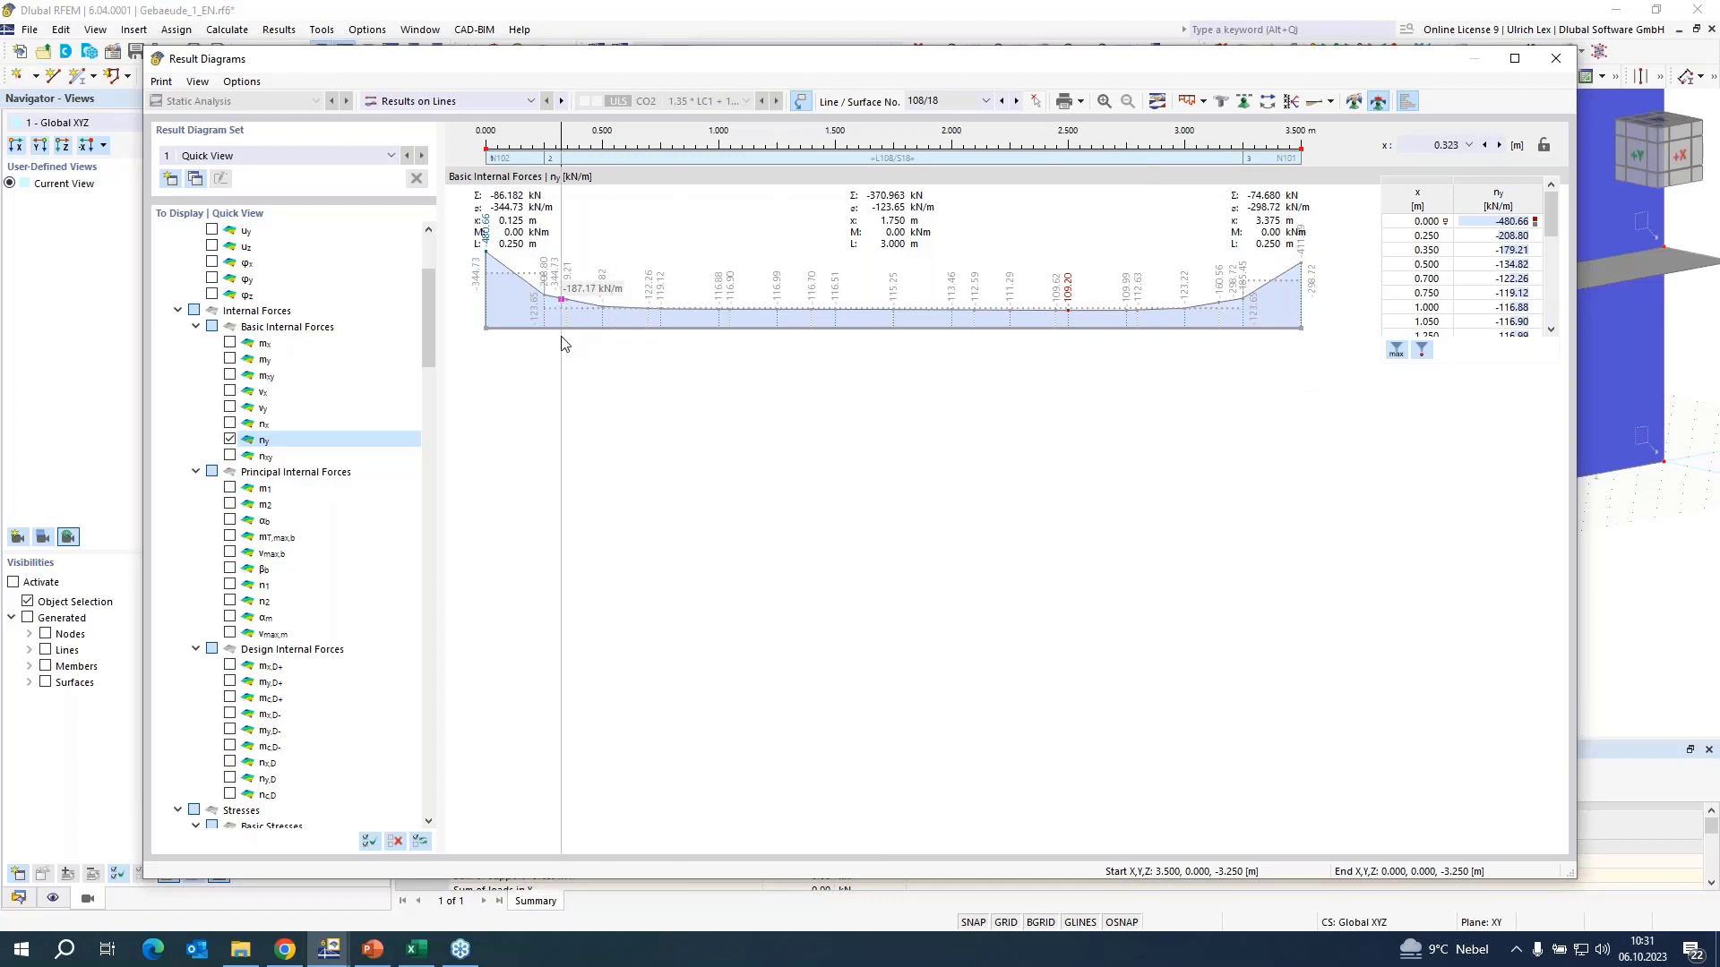
# - Send the smoothed ny diagram to the printout report rotated by 270 degrees, using save and show
pyautogui.click(1081, 102)
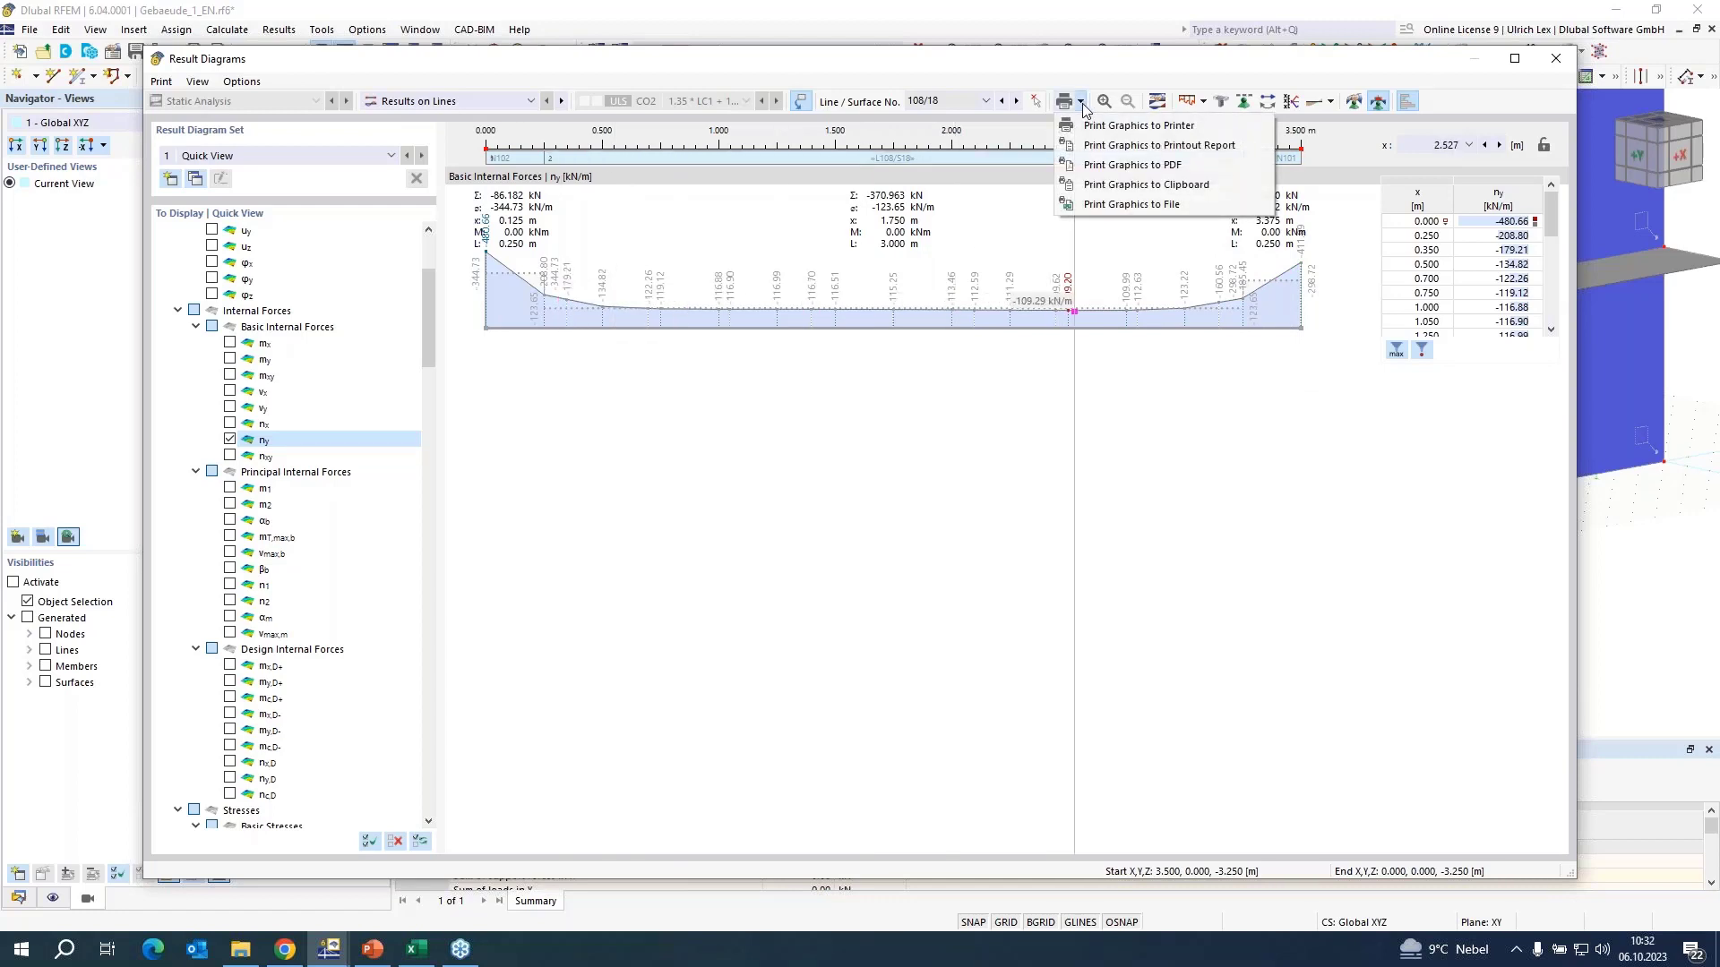
pyautogui.click(1258, 147)
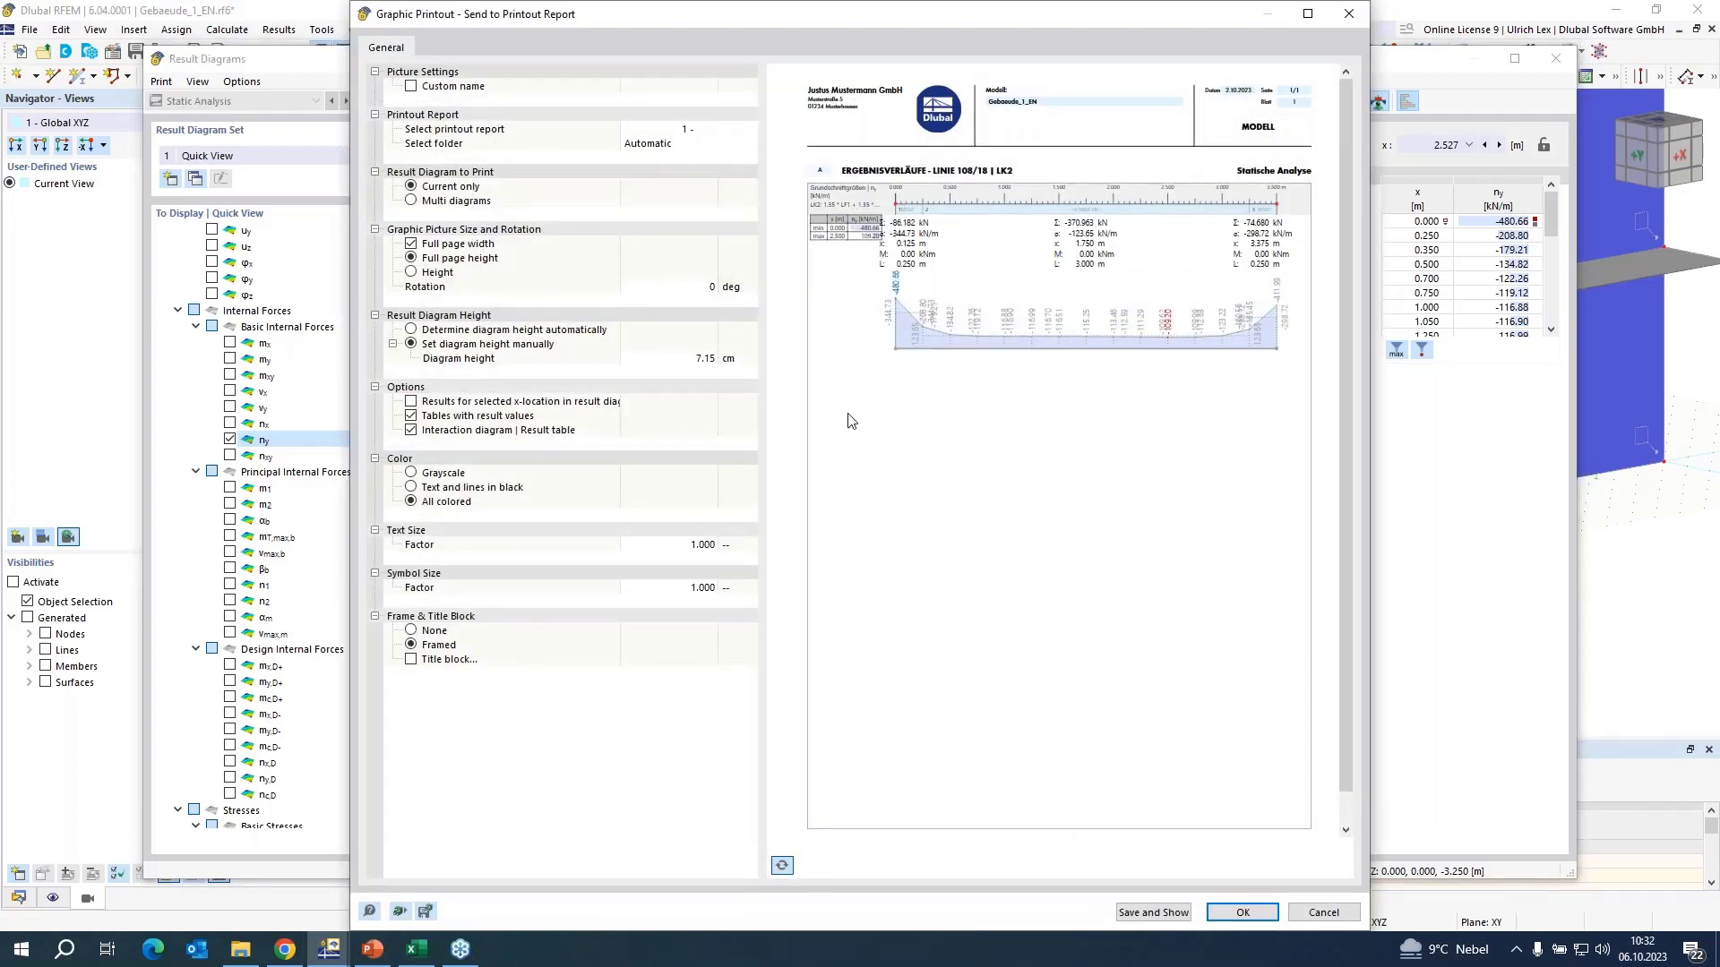
pyautogui.click(686, 289)
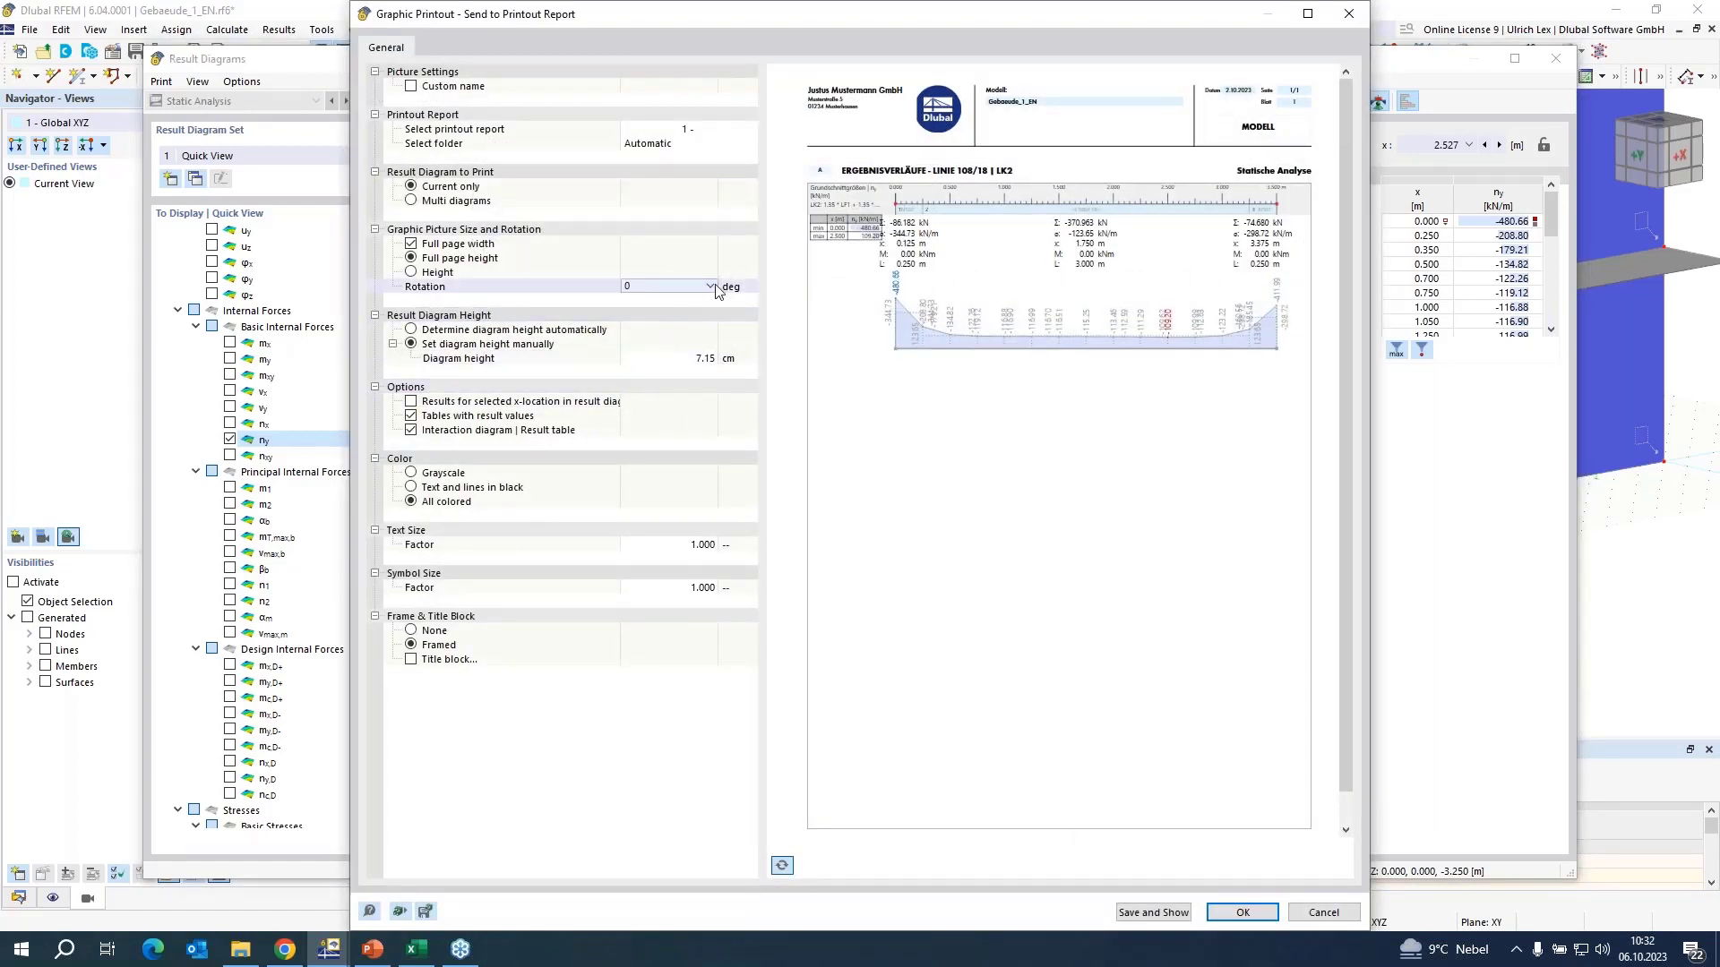
pyautogui.click(711, 286)
pyautogui.click(666, 343)
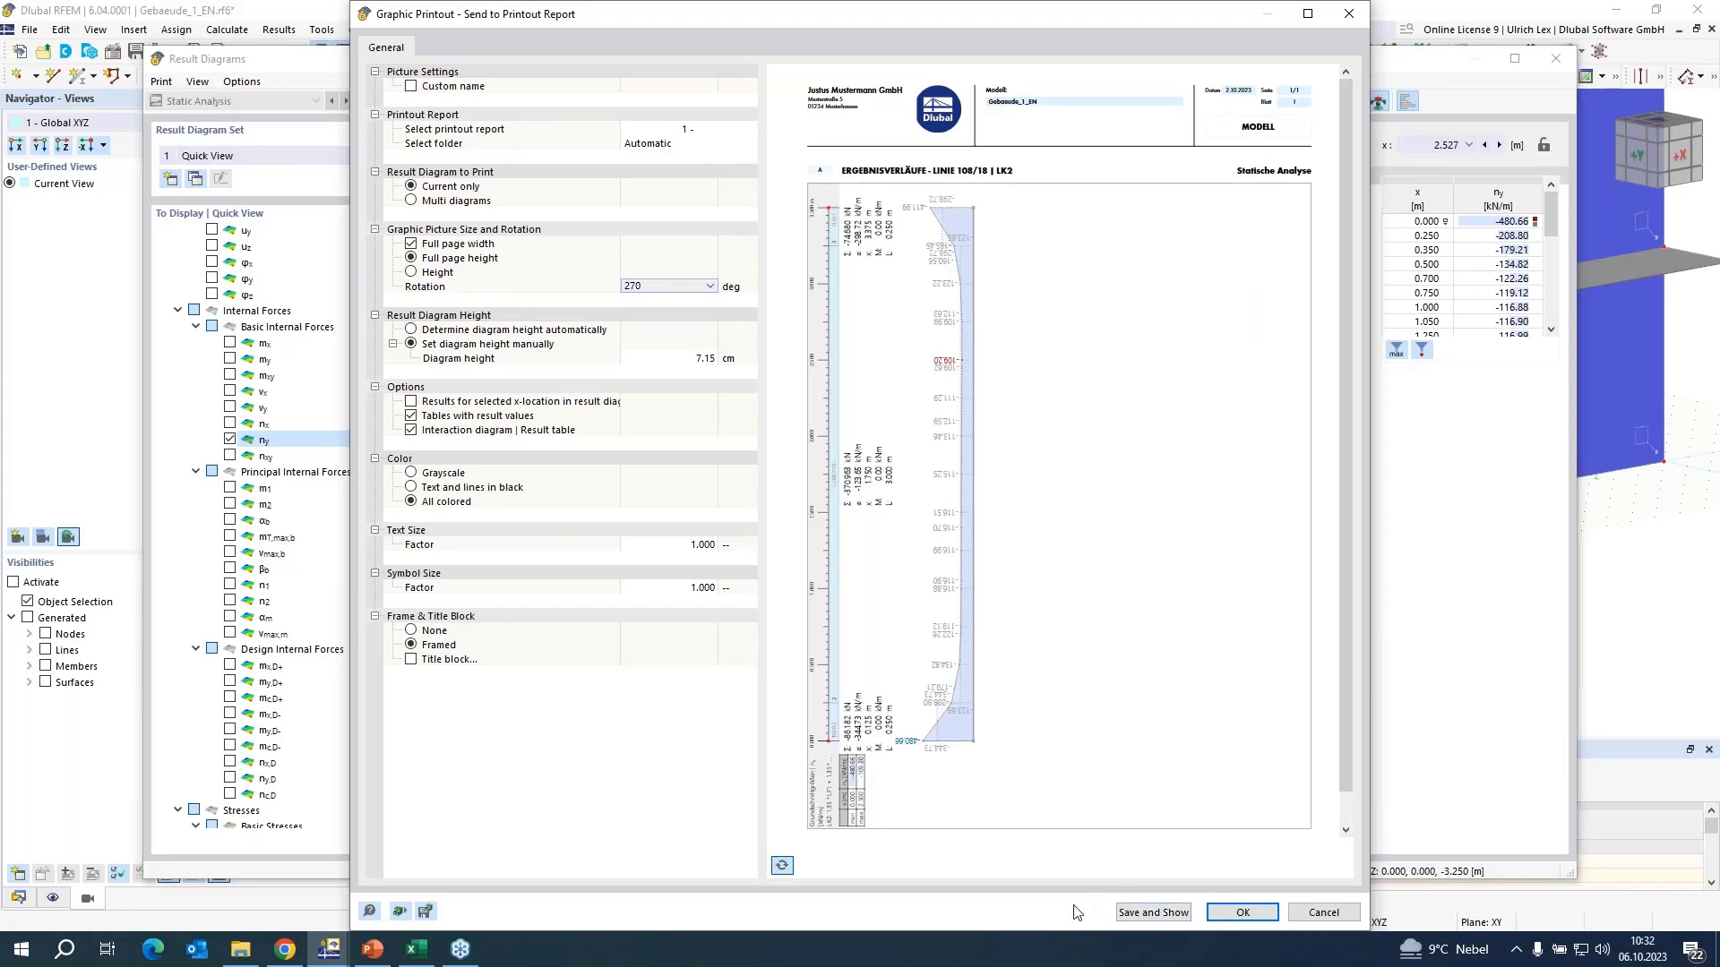
pyautogui.click(1128, 913)
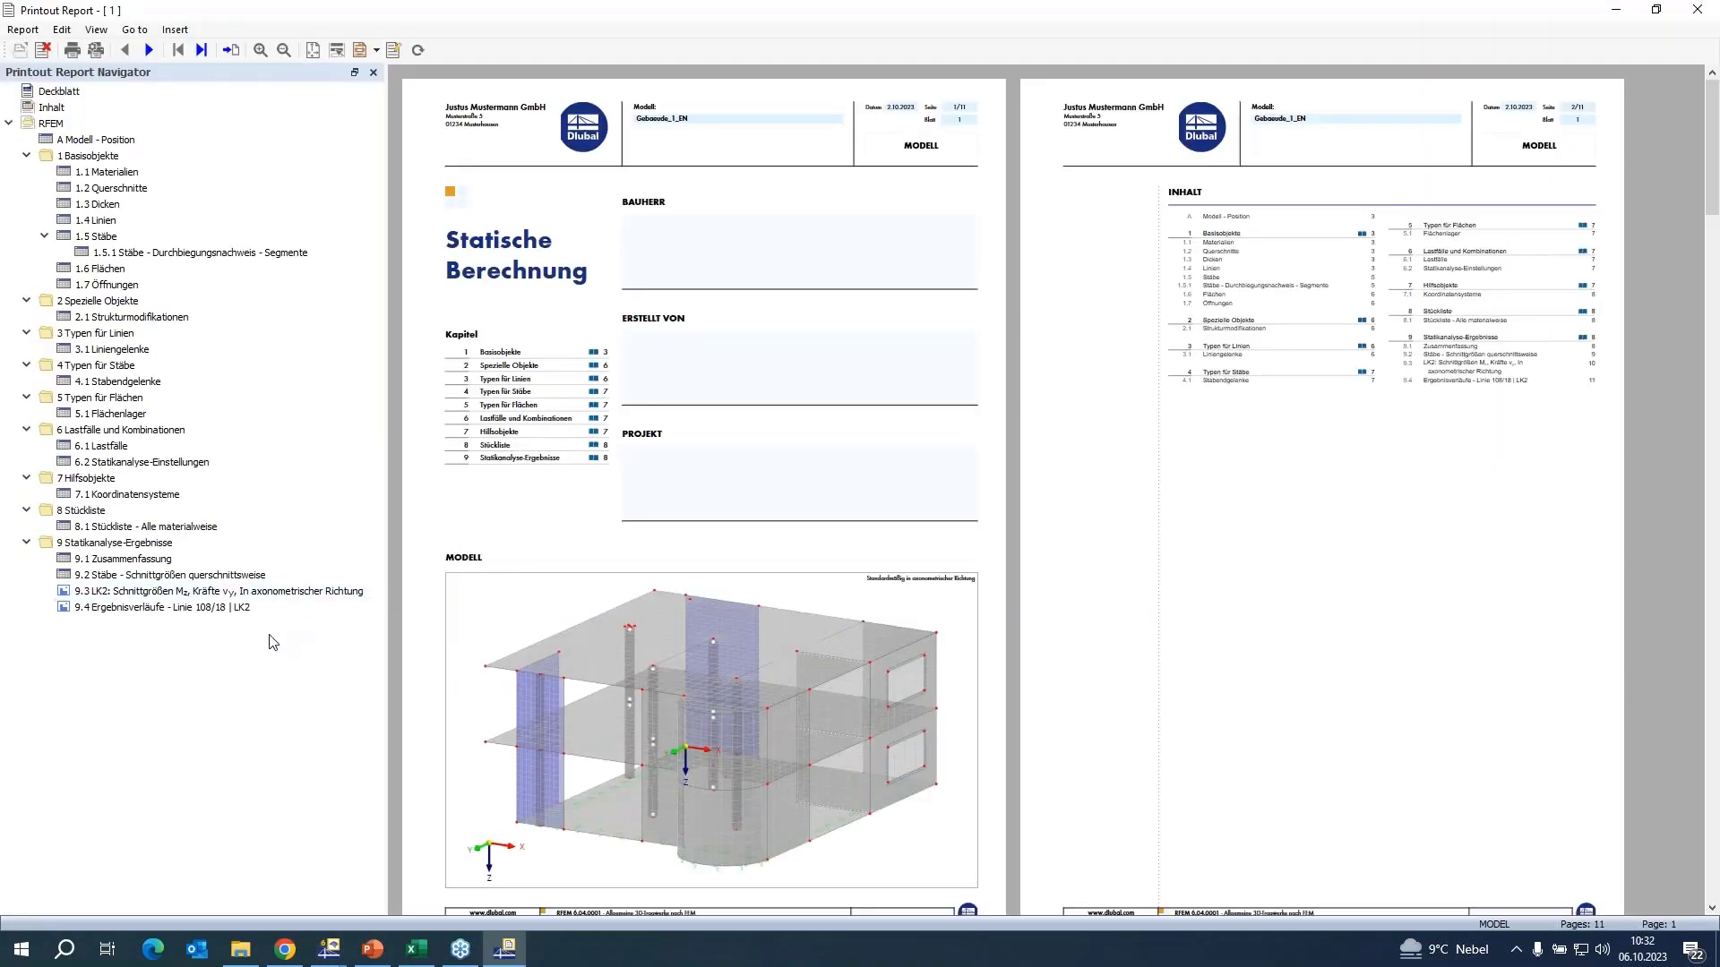
# - Review the line 108/18 diagram and the Mz graphic in the printout report, then close the report and the result diagrams
pyautogui.click(107, 609)
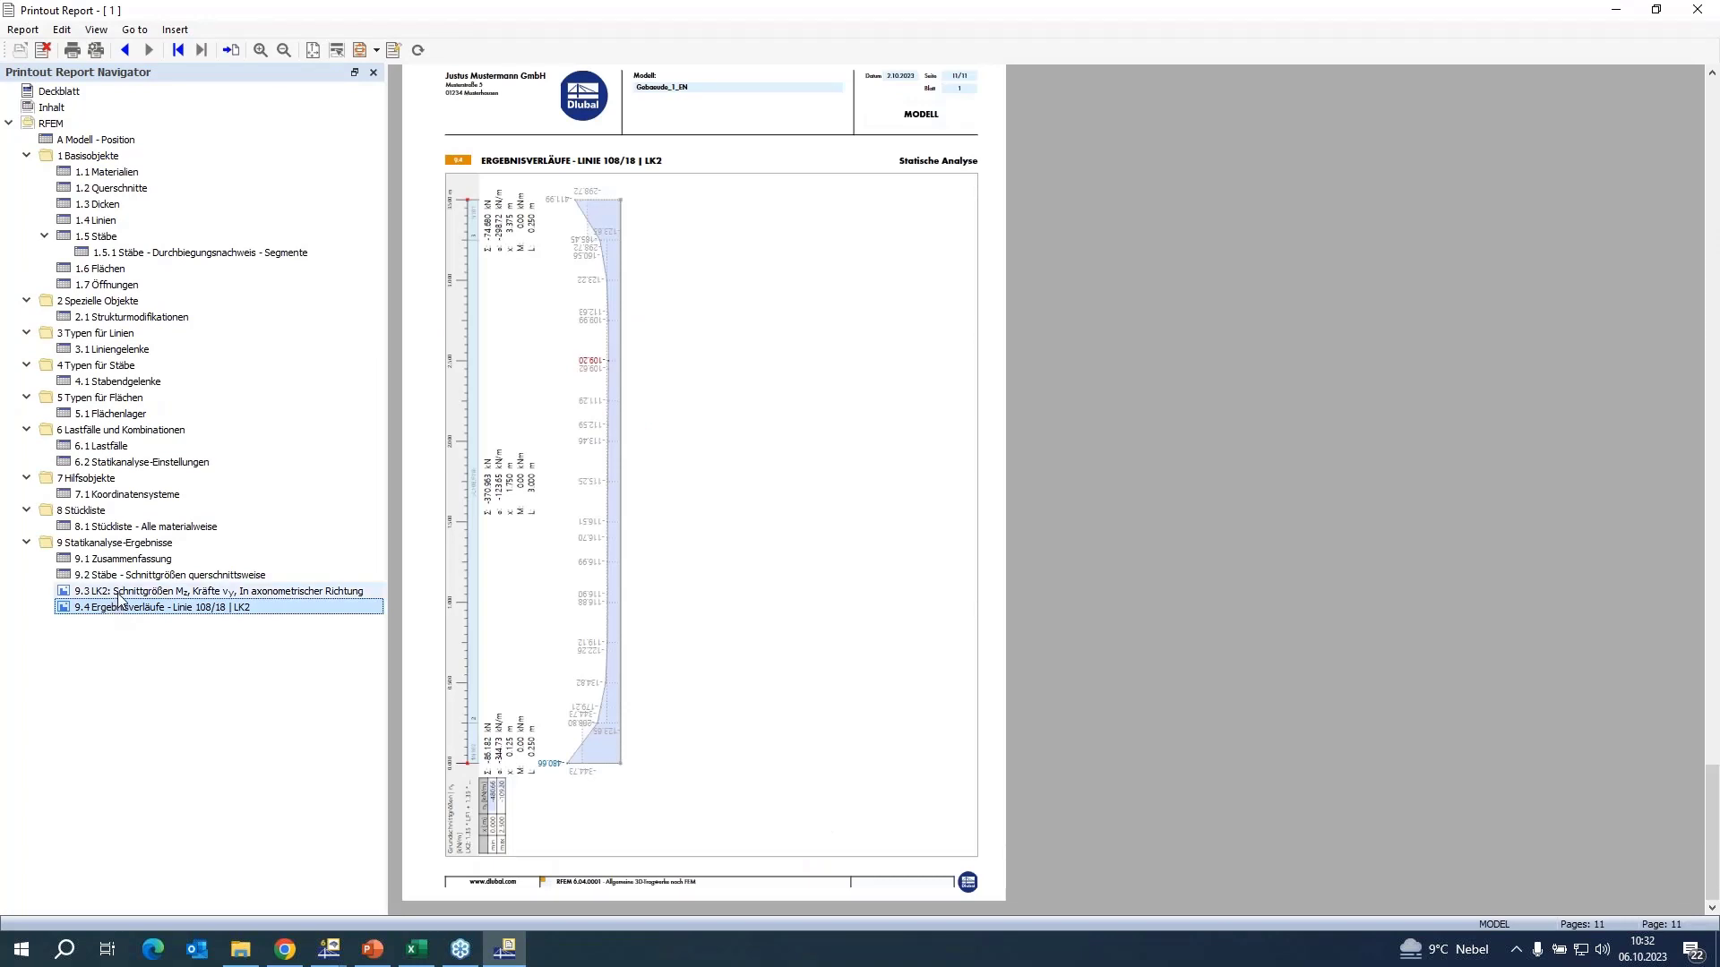
pyautogui.click(119, 593)
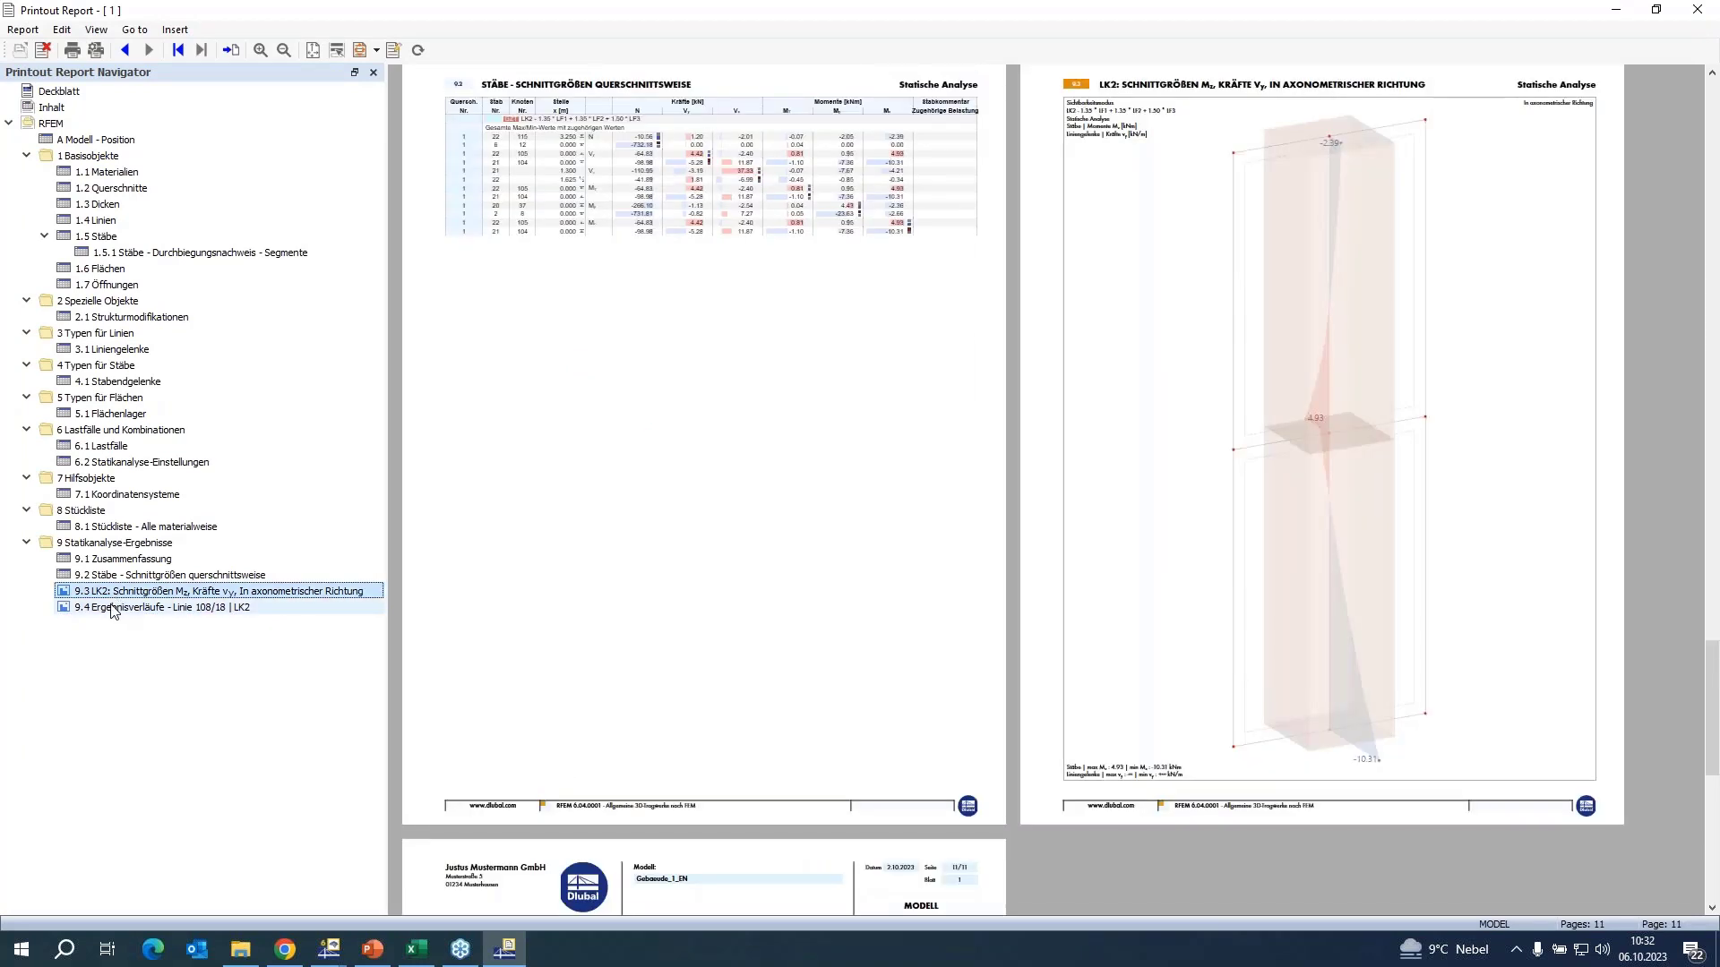
pyautogui.click(112, 613)
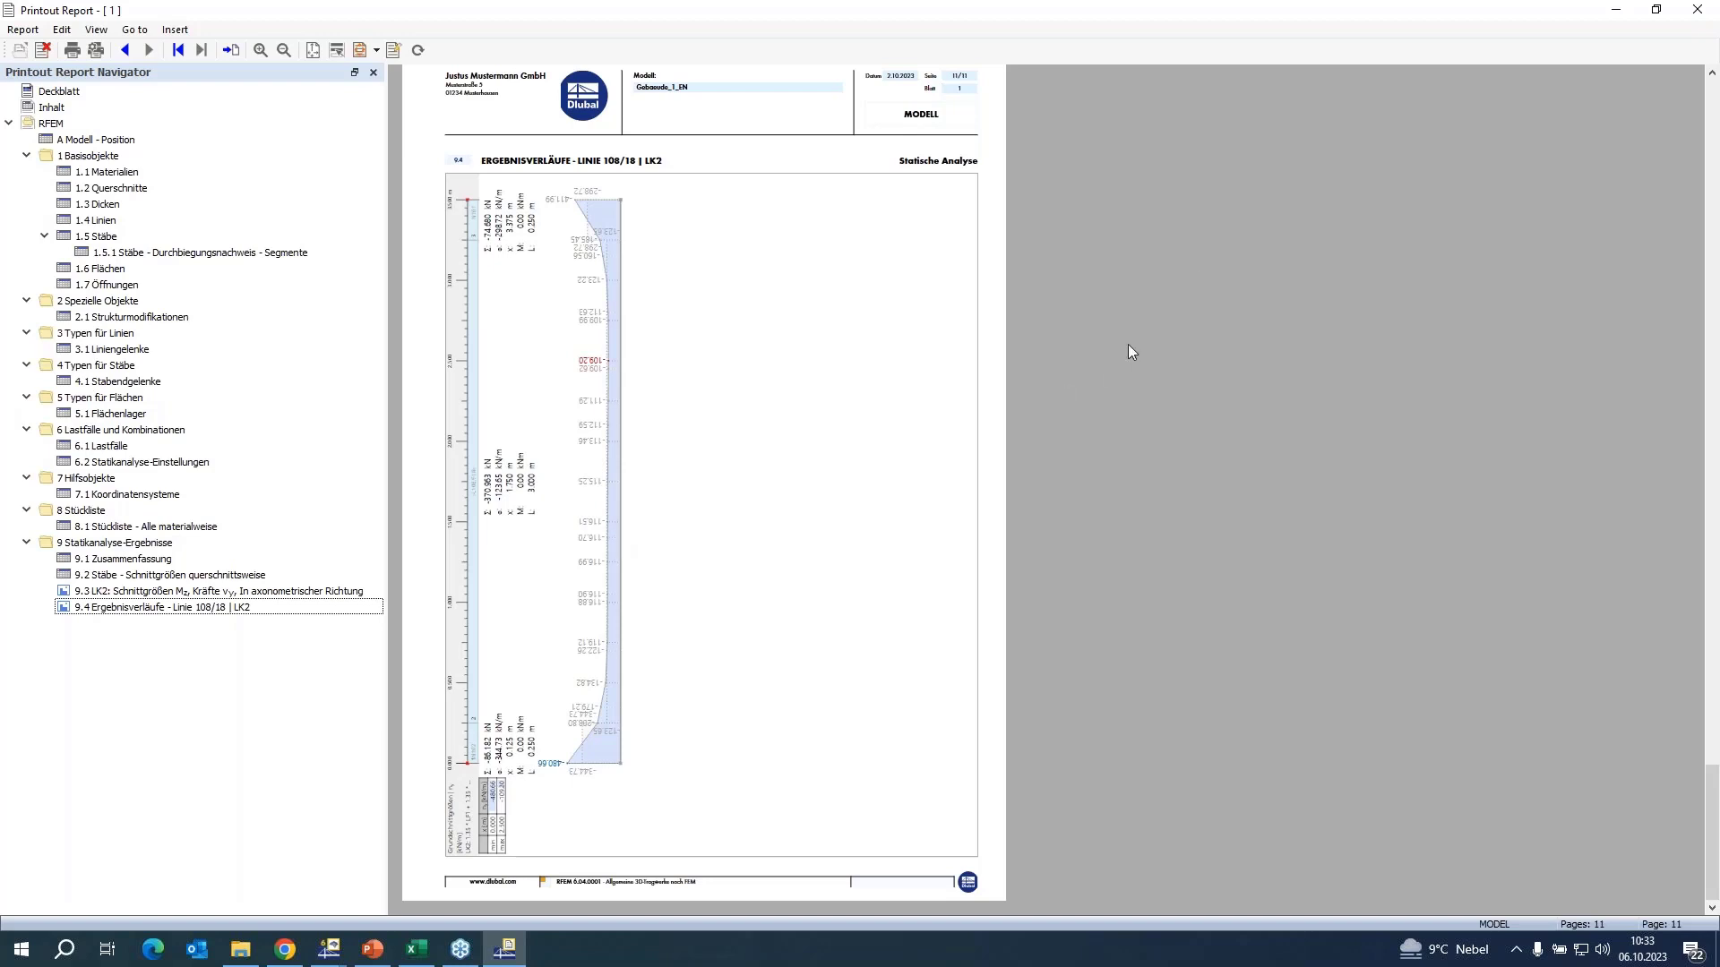
pyautogui.click(1697, 9)
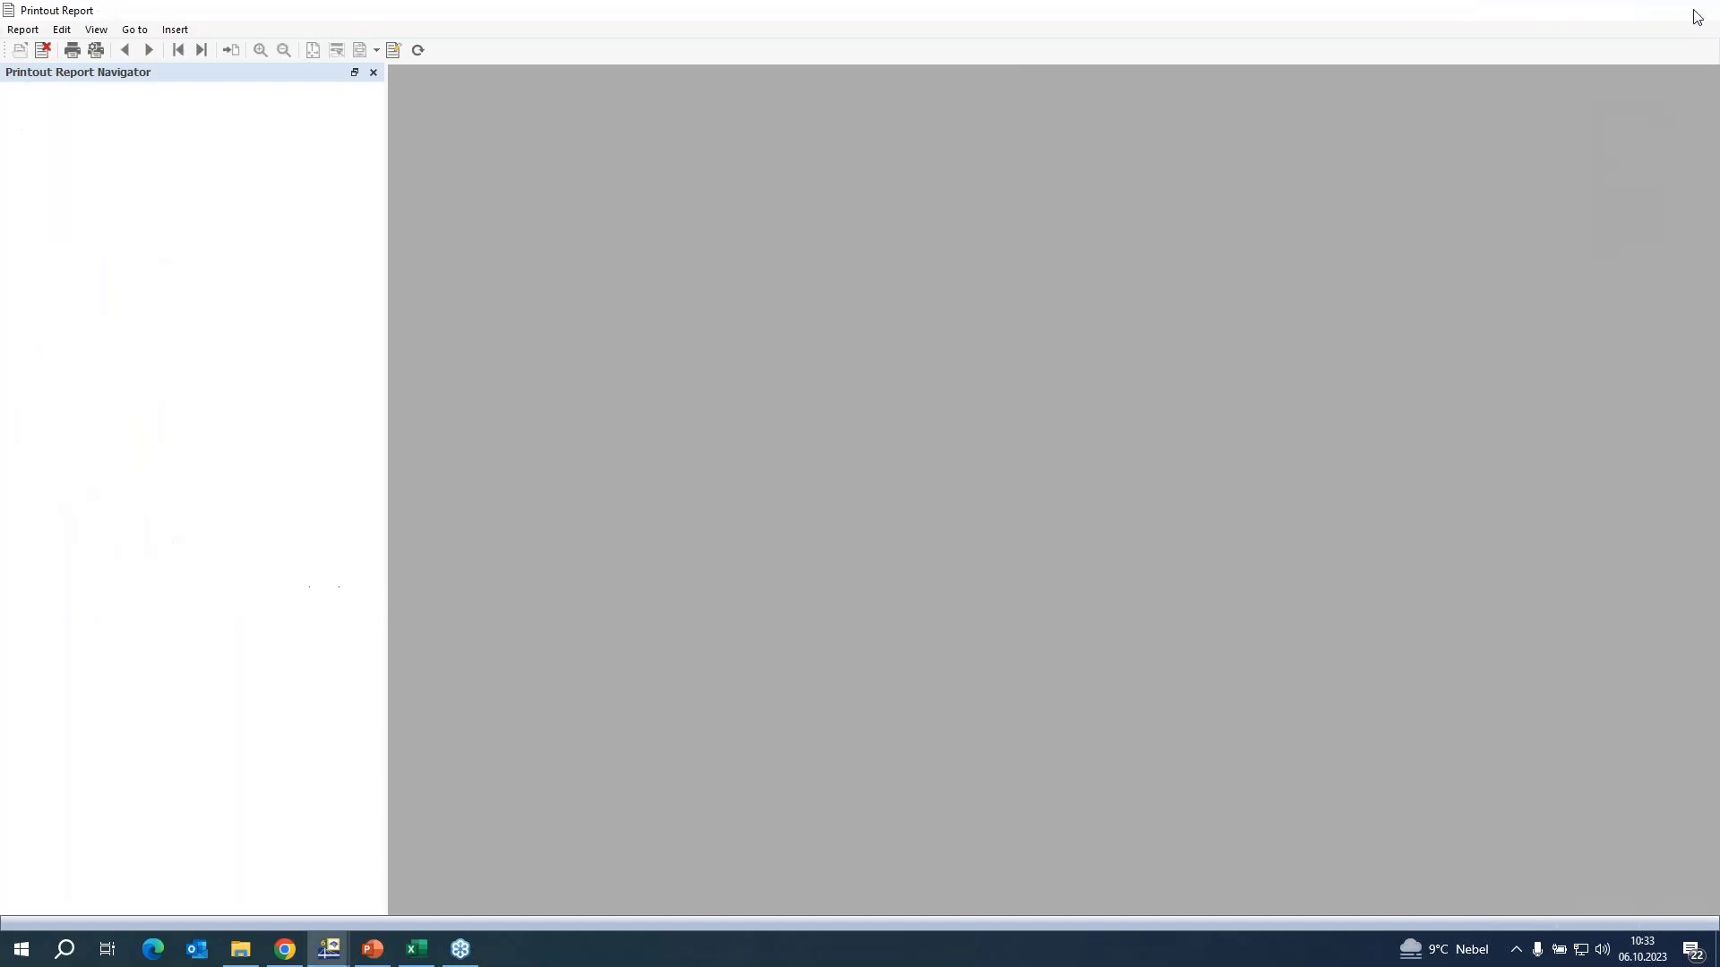
pyautogui.click(964, 824)
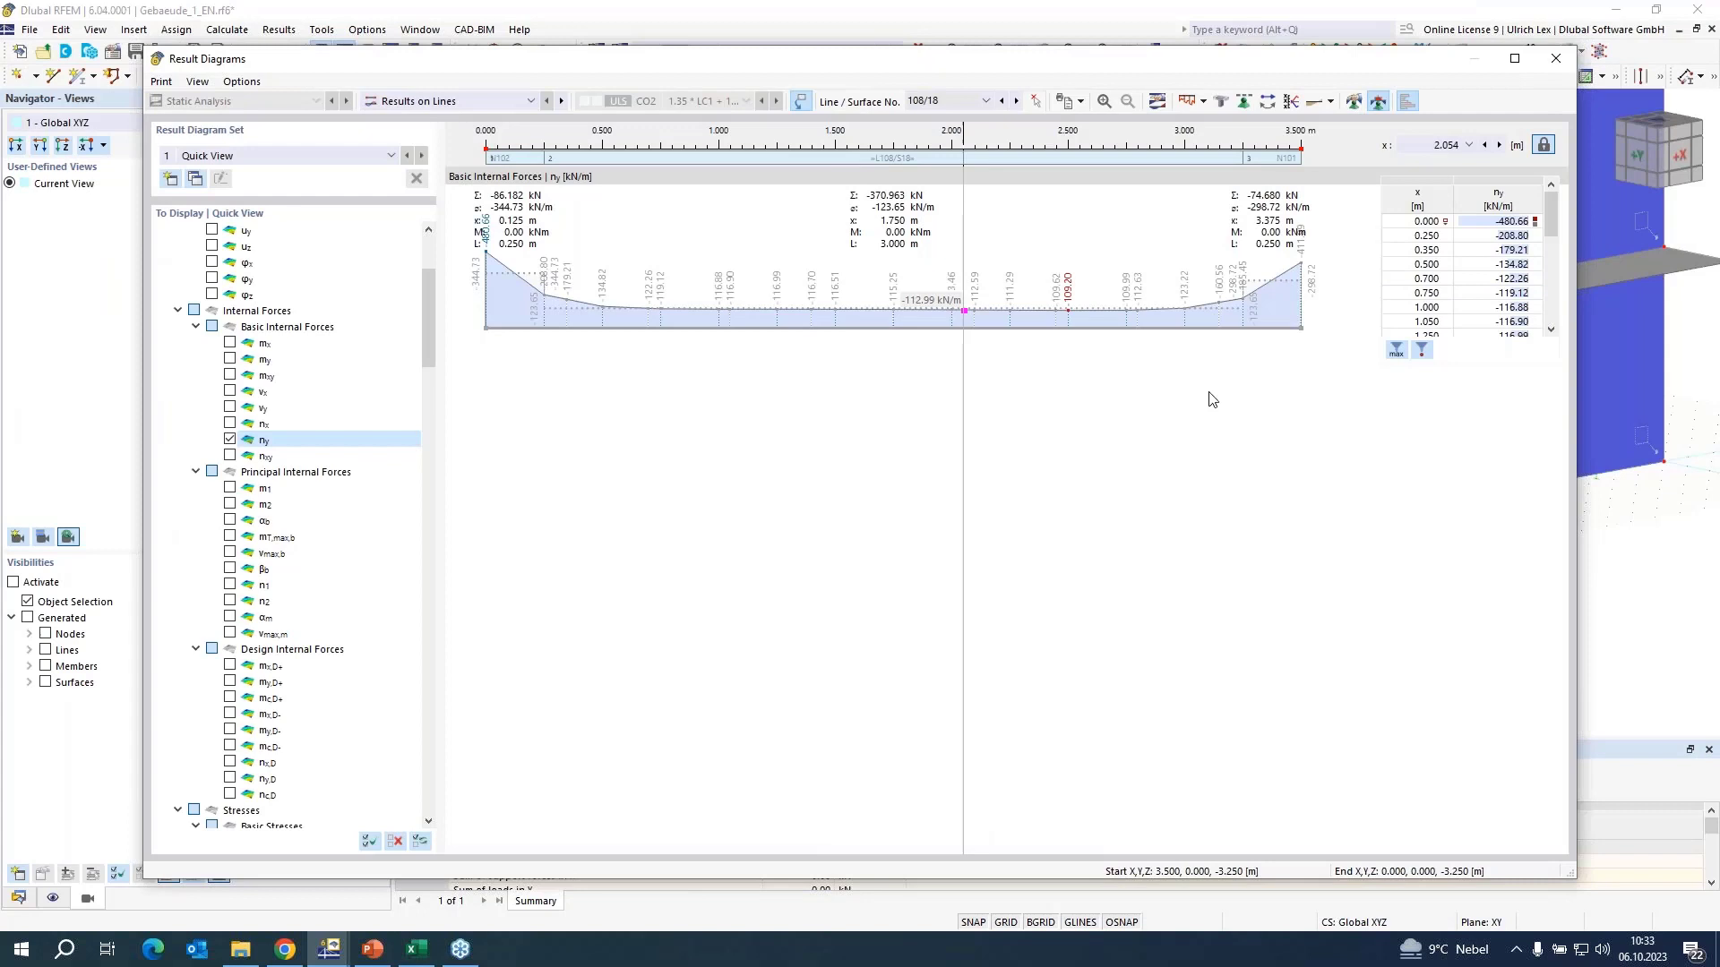
pyautogui.click(1553, 60)
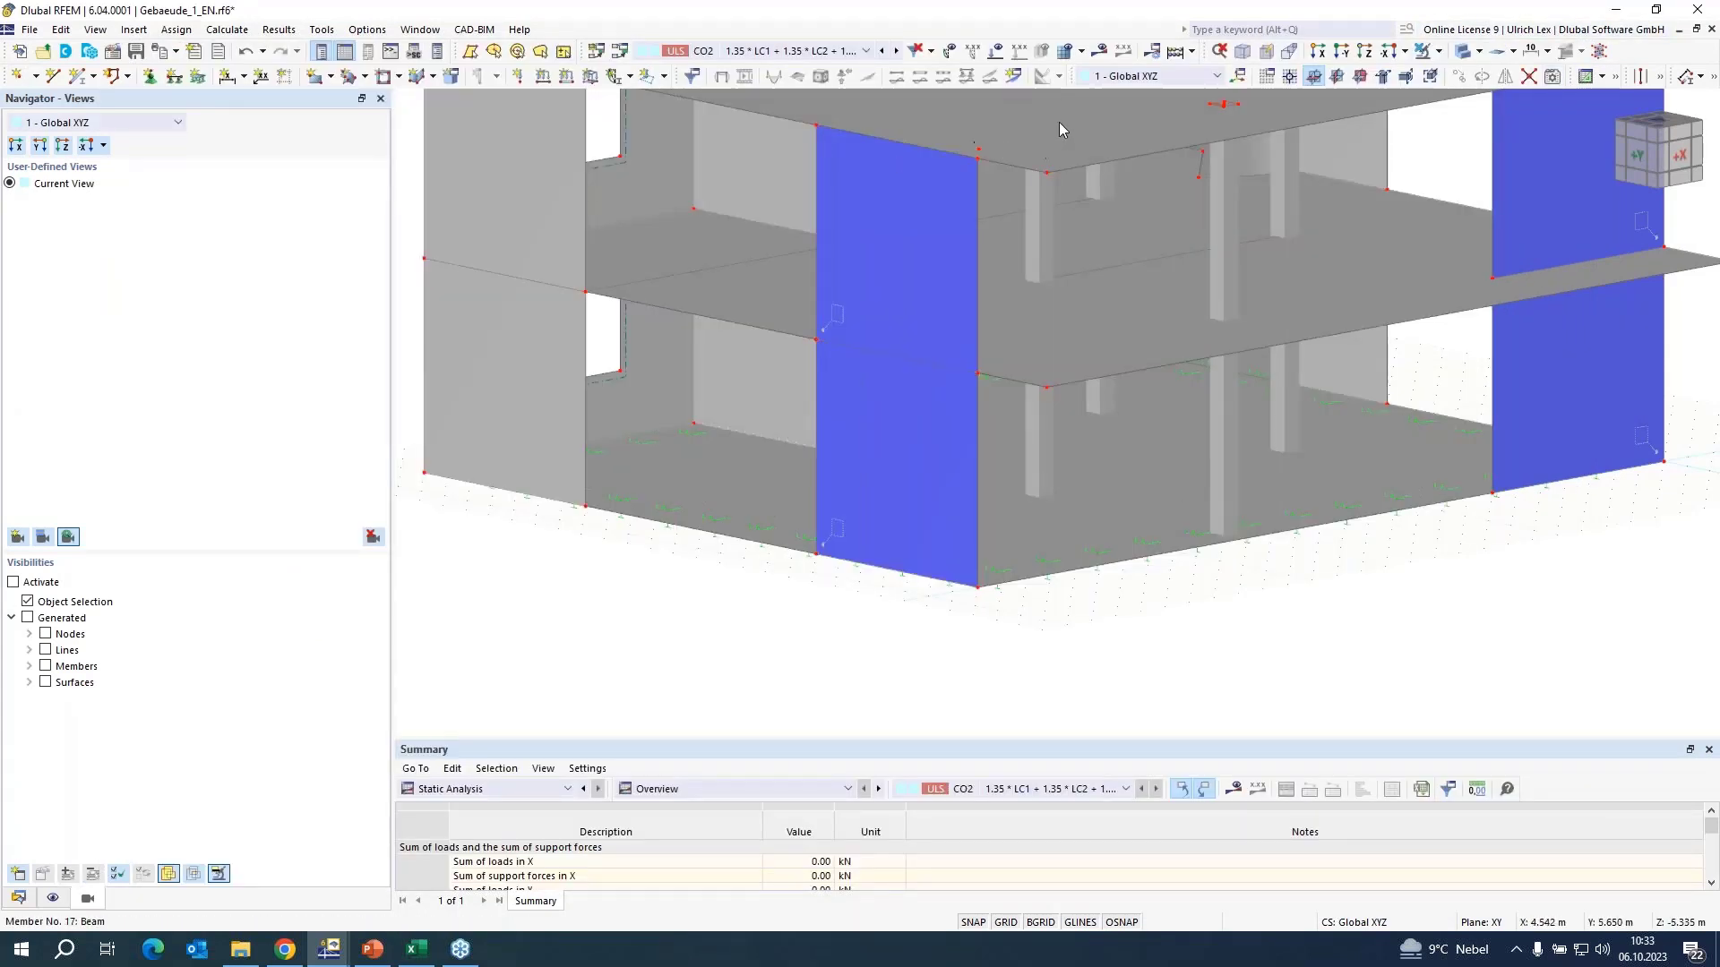
# - Display the CO2 results of the building model and switch to the open model Mauerwerk_Vergleich_0.rf6
pyautogui.click(1100, 50)
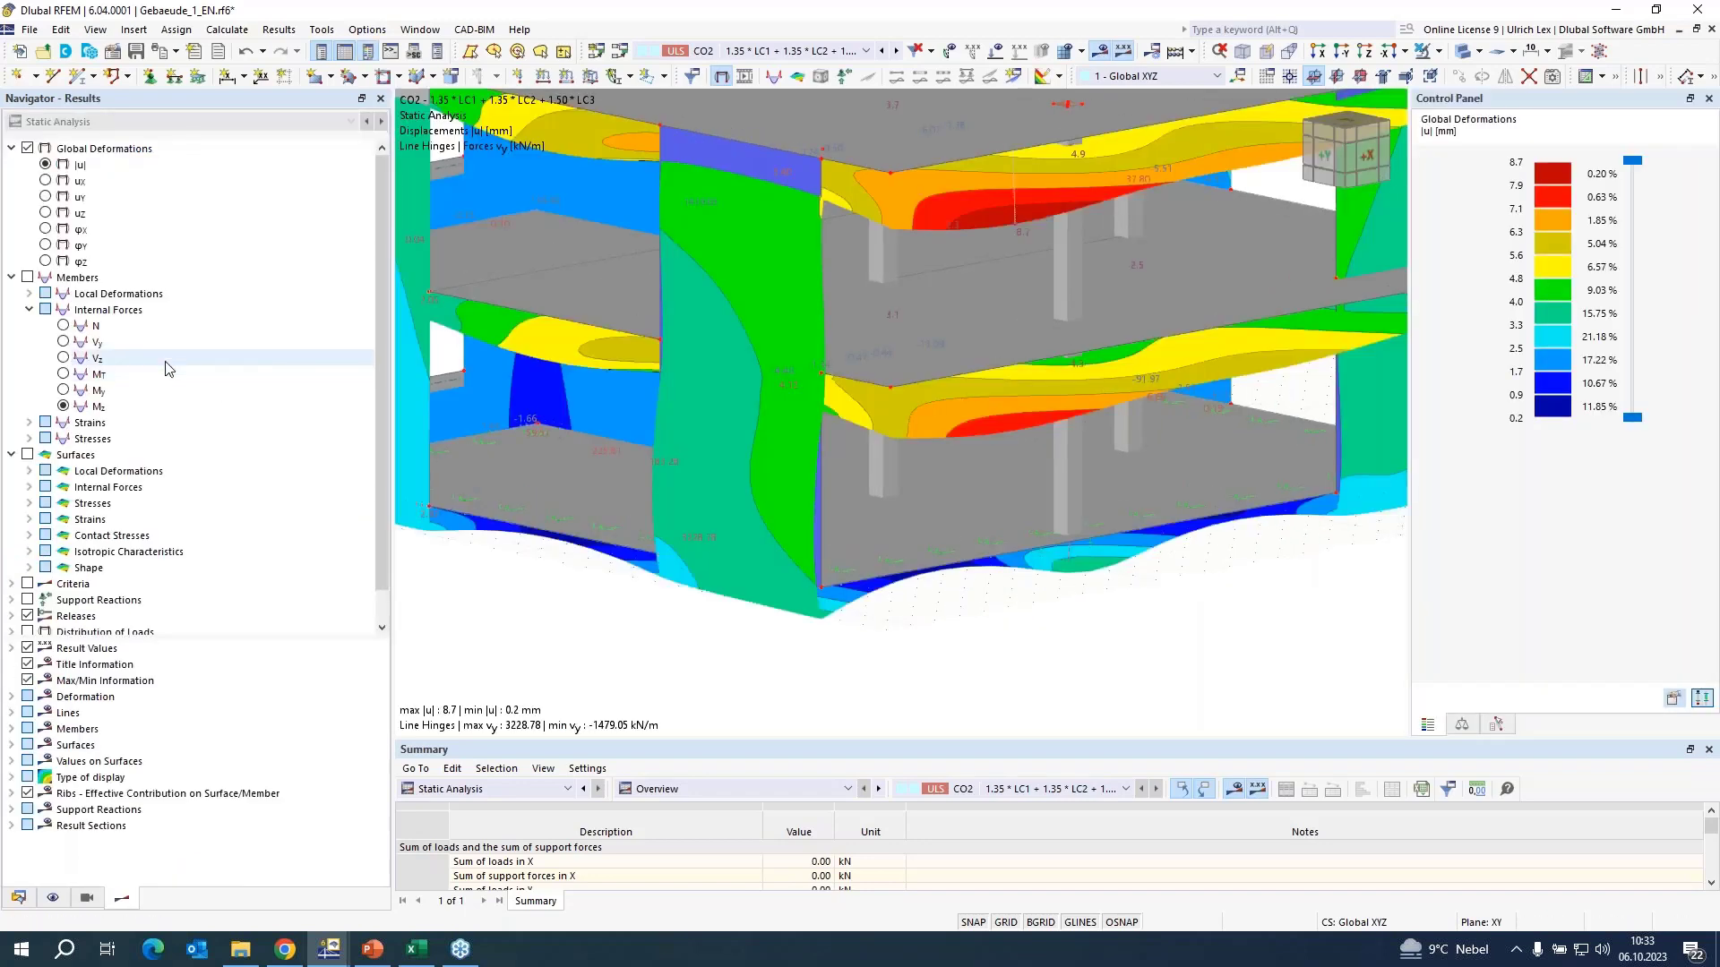
pyautogui.scroll(-3, 1025, 696)
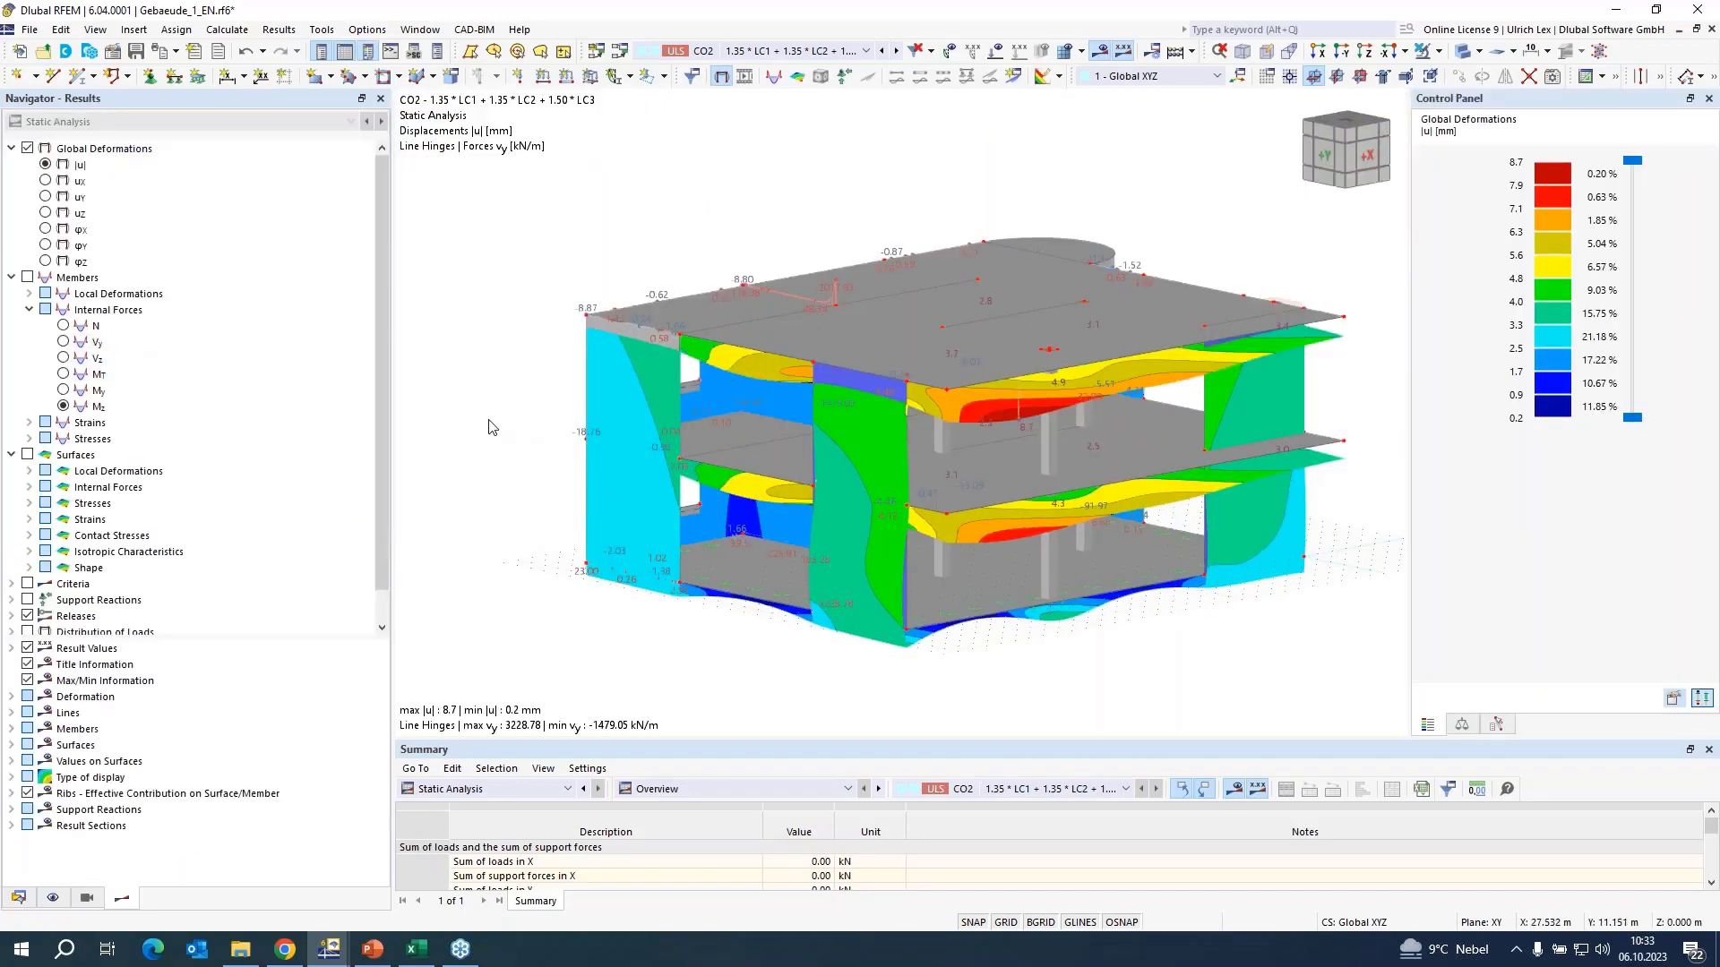
pyautogui.scroll(-1, 151, 312)
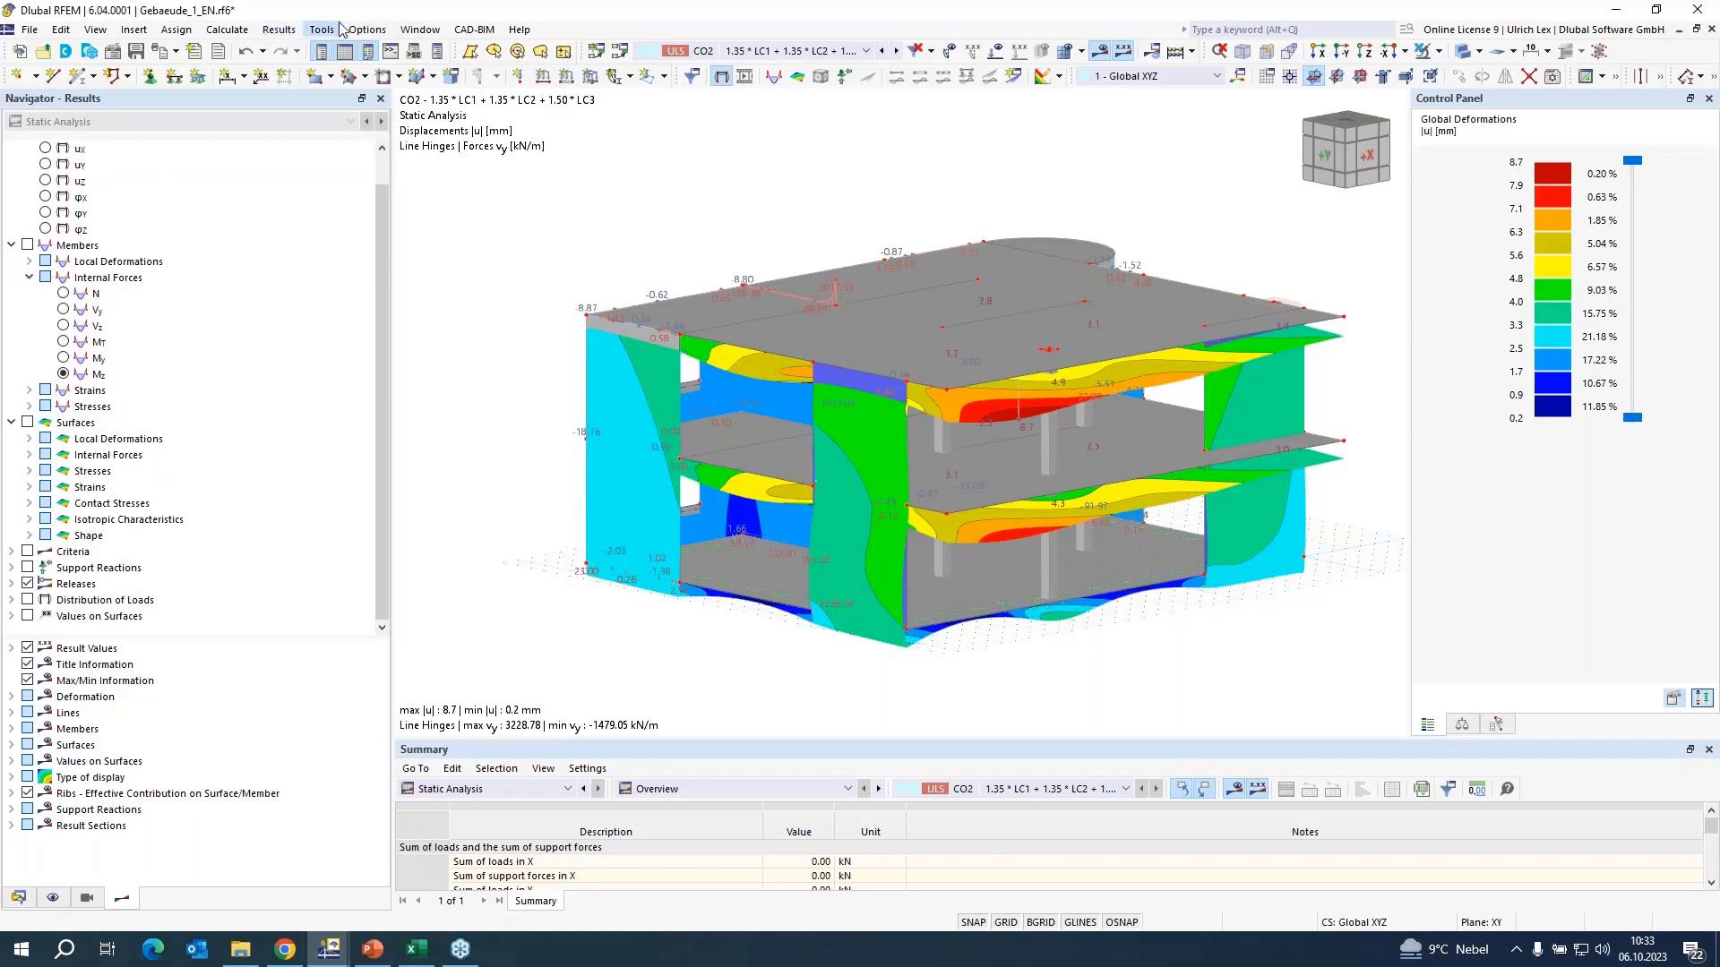
pyautogui.click(417, 29)
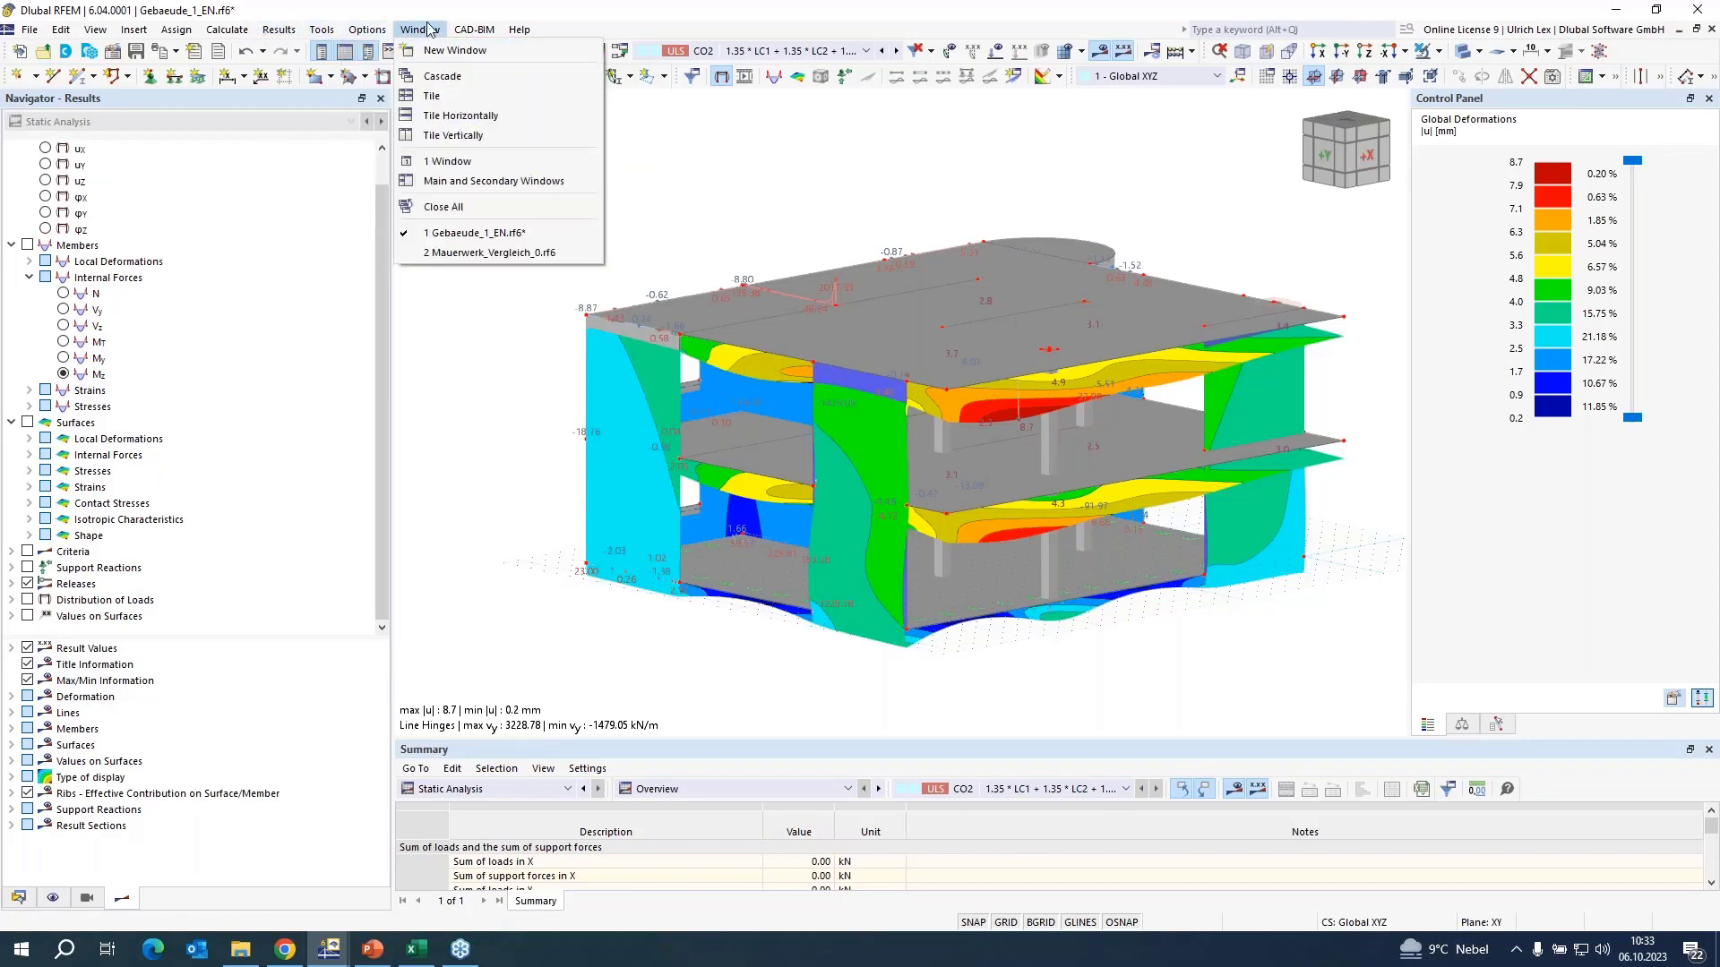
pyautogui.click(484, 252)
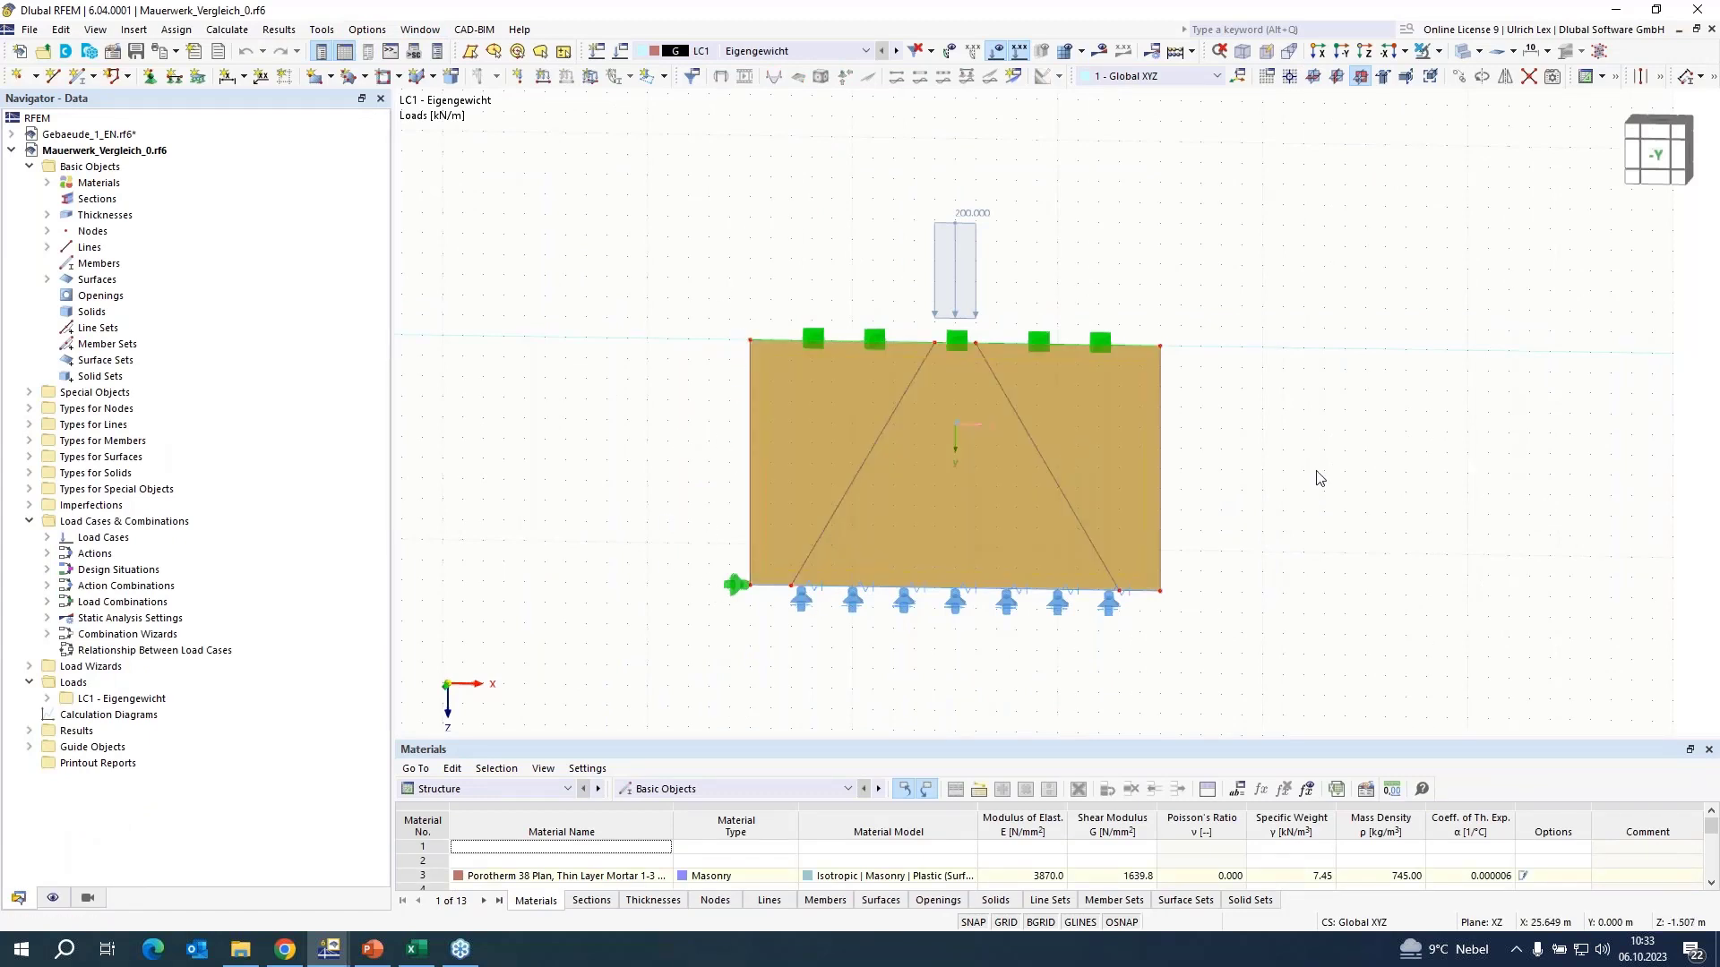
# - Set both tension limit stresses of the wall surface's Porotherm 38 Plan masonry material to 5 N/mm² and accept the surface edits
pyautogui.scroll(2, 1308, 434)
pyautogui.doubleClick(996, 370)
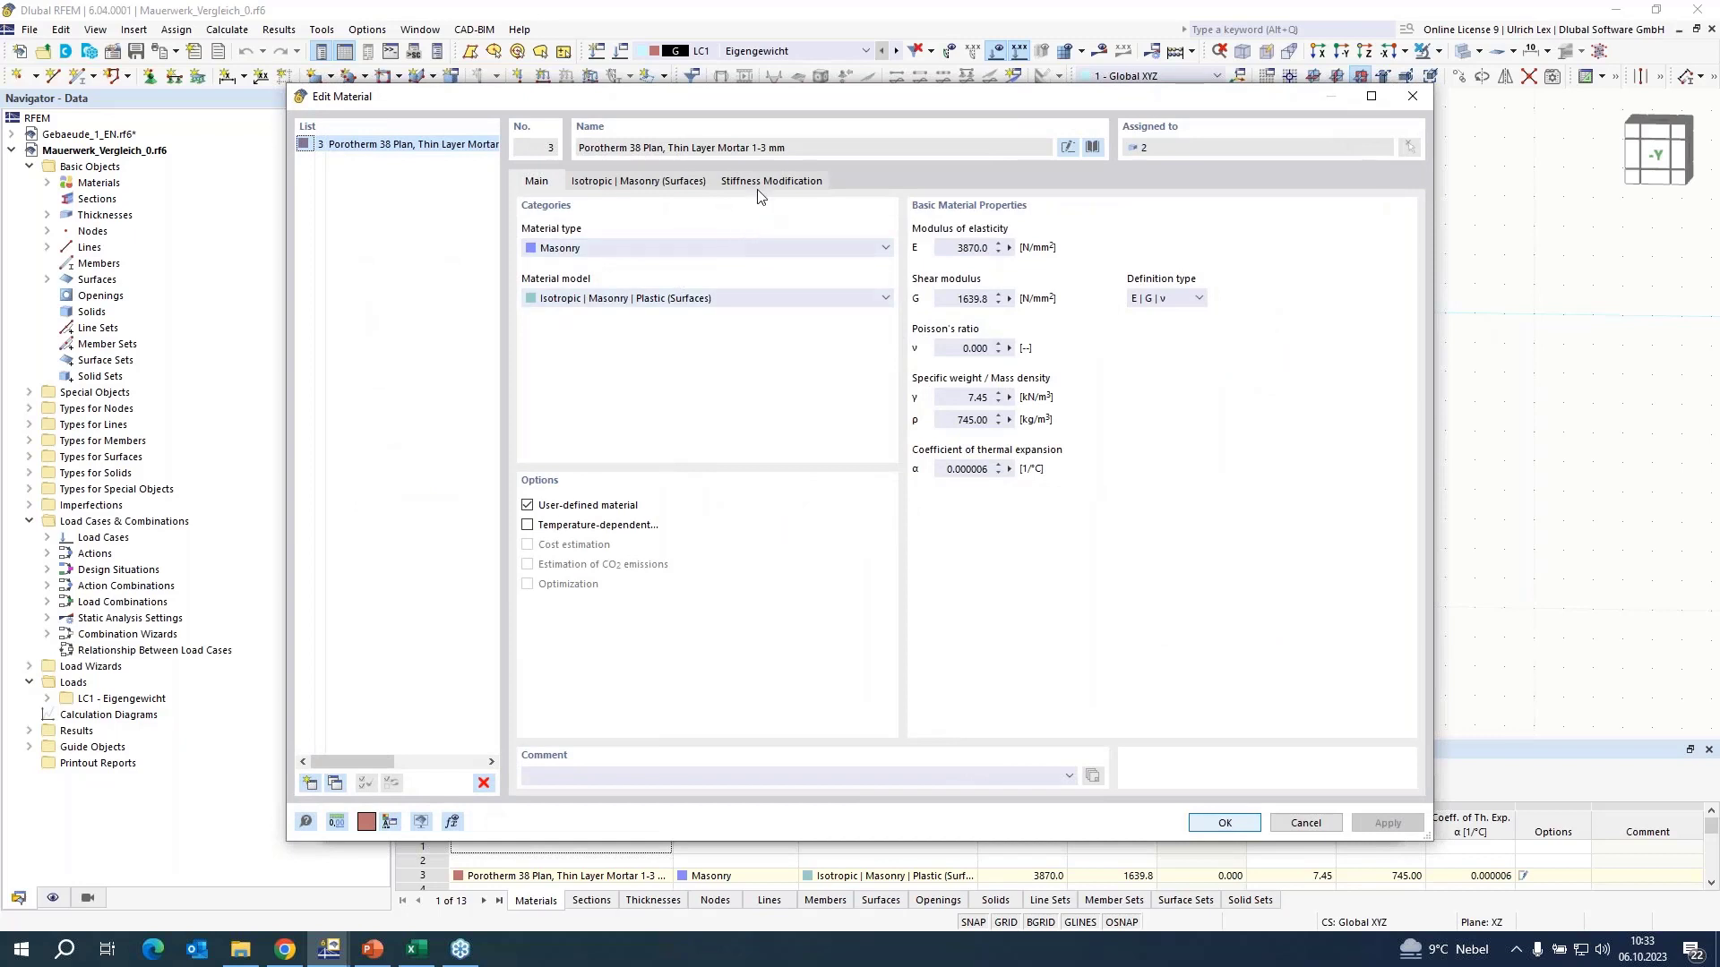
pyautogui.click(662, 184)
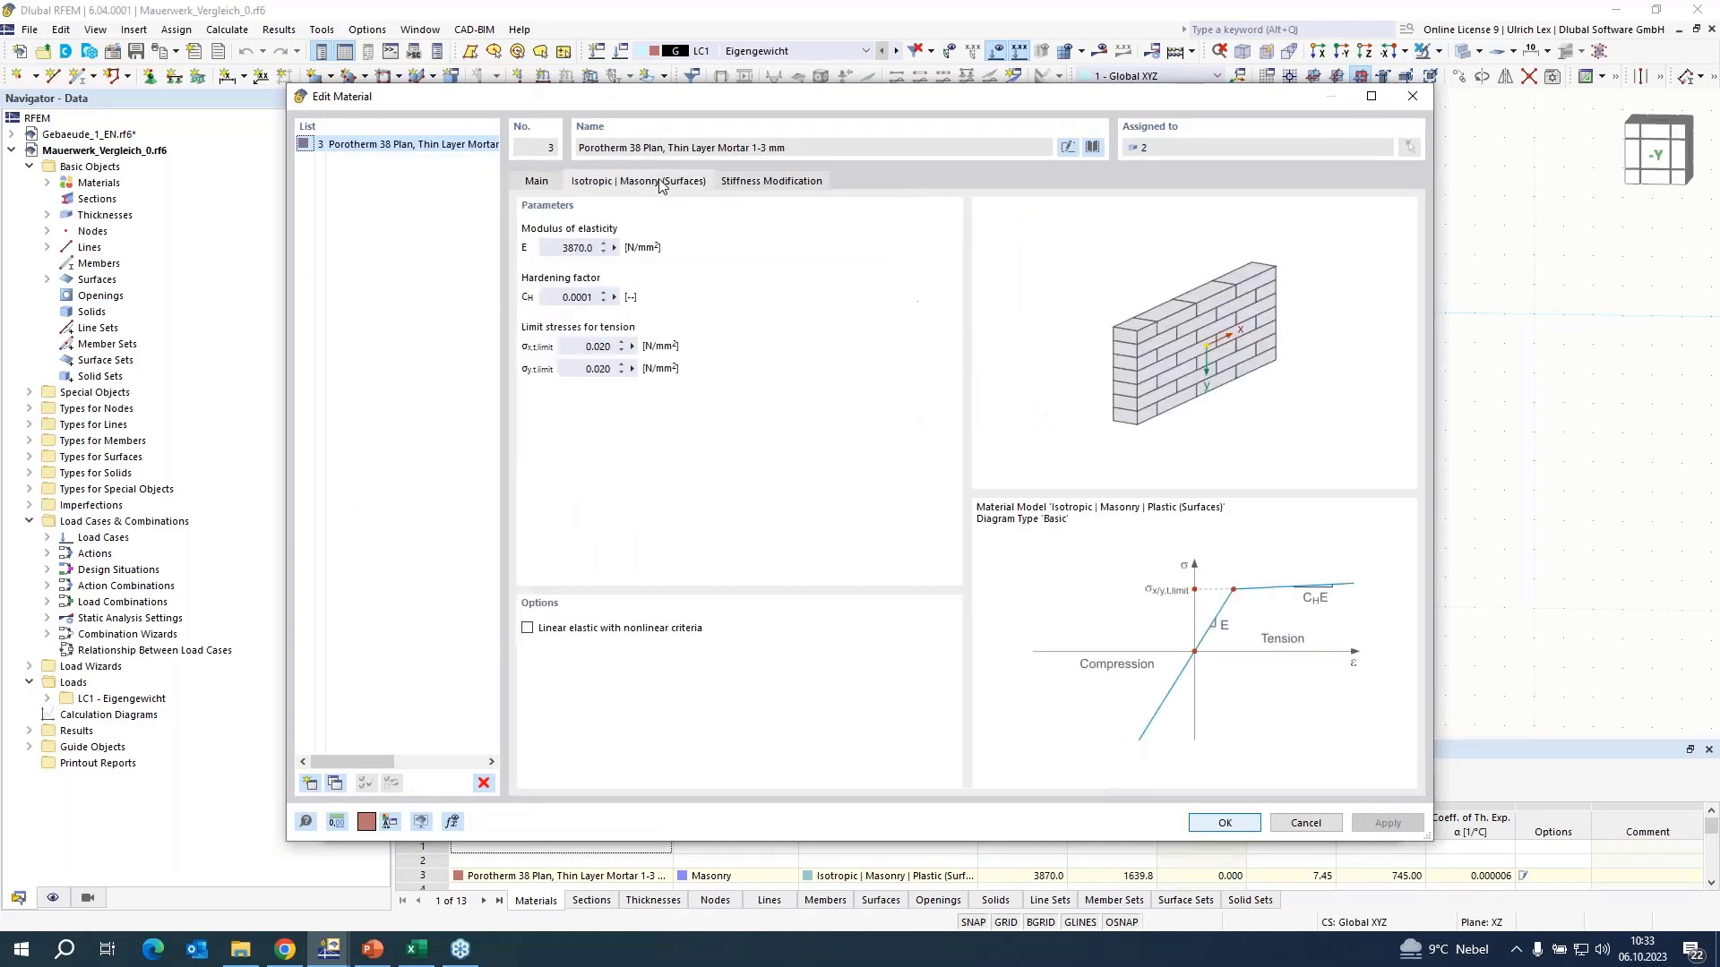
pyautogui.click(597, 347)
pyautogui.write('5')
pyautogui.press('Tab')
pyautogui.write('5')
pyautogui.press('Tab')
pyautogui.click(1224, 824)
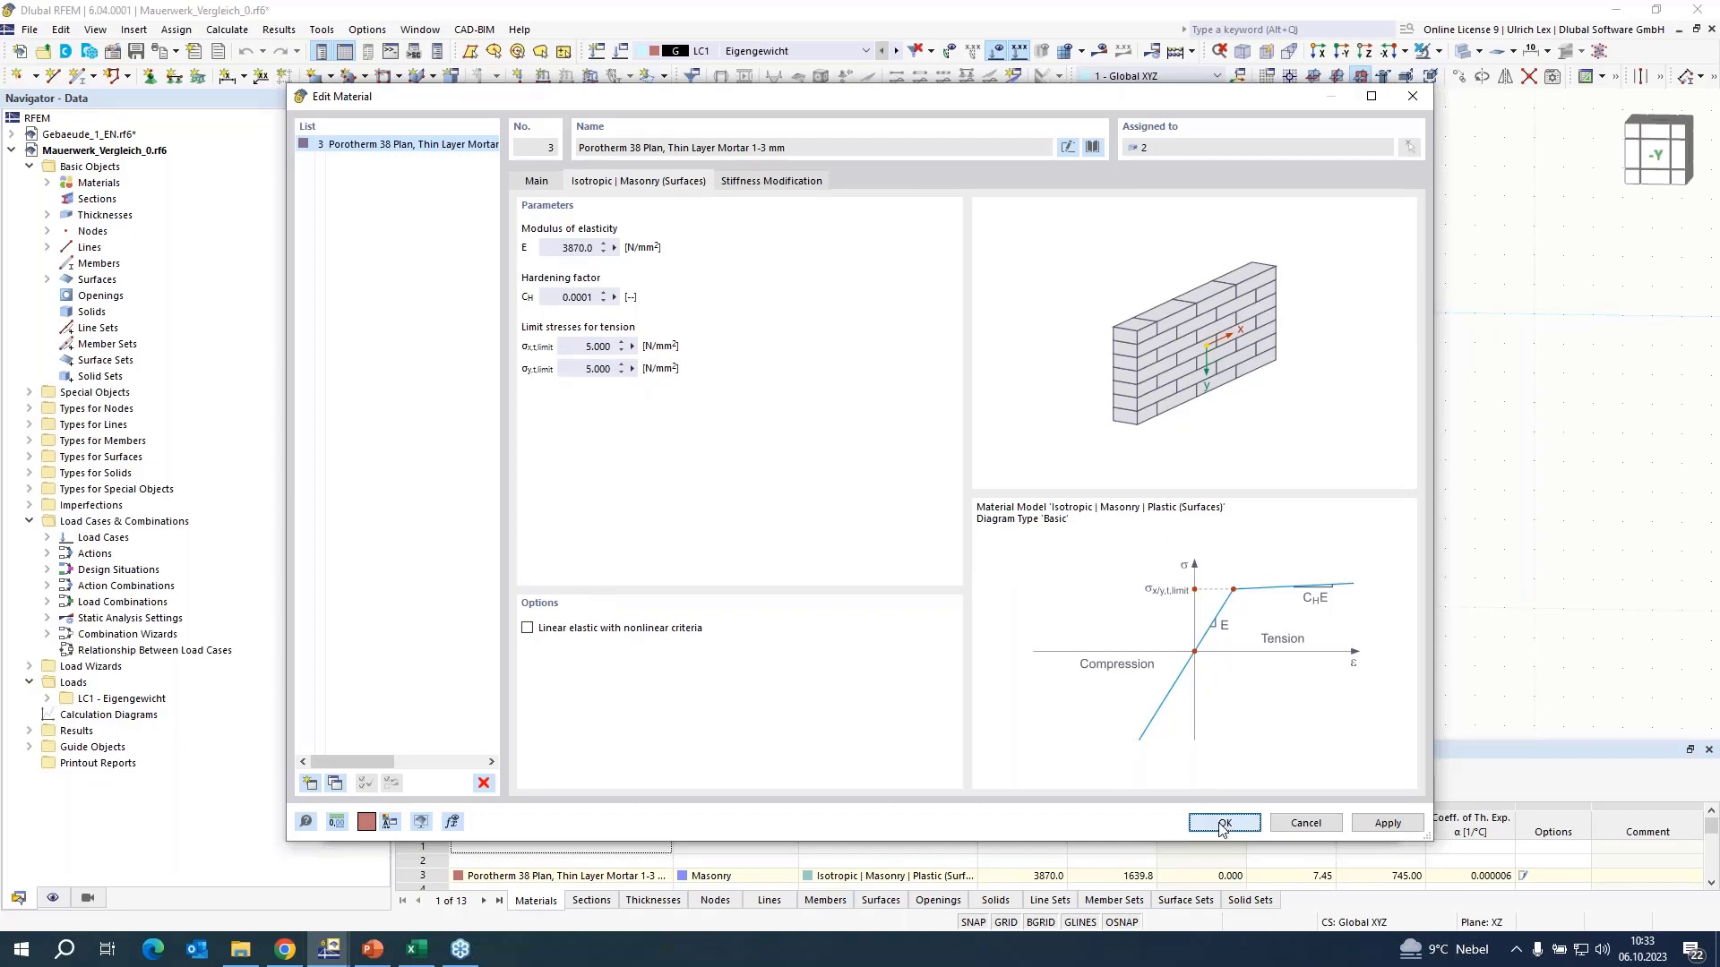
pyautogui.click(1194, 823)
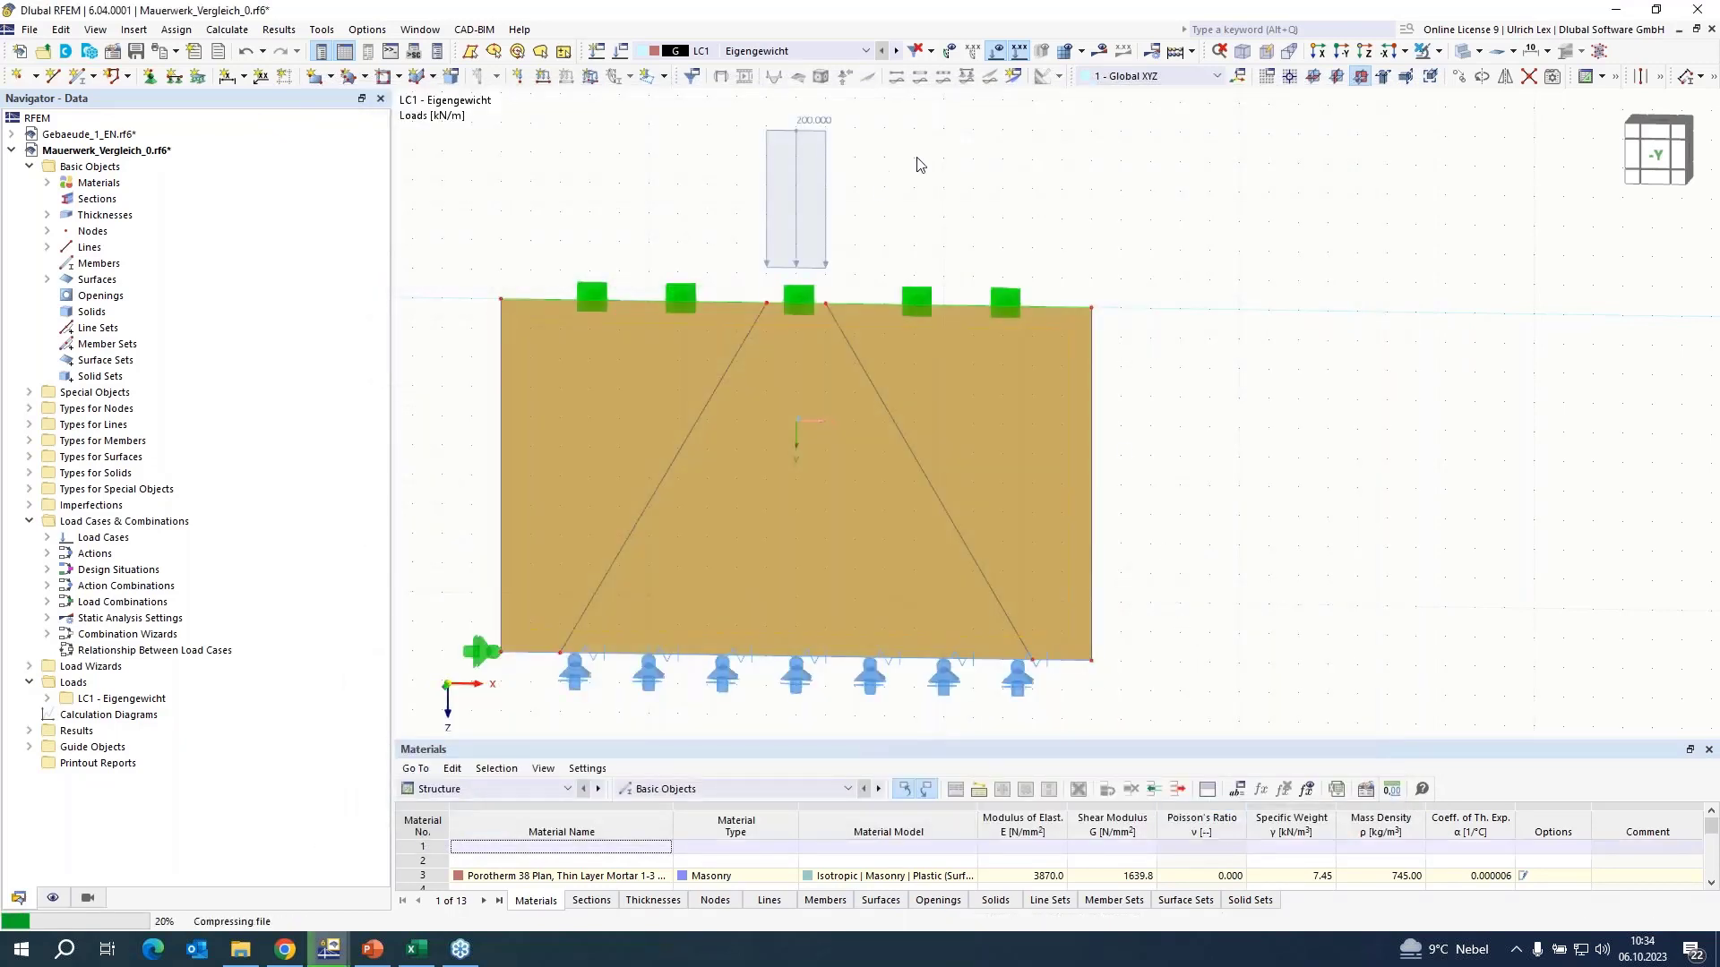
# - Calculate LC1 and examine the wall's principal stresses and line support reactions, expanding the principal stress results
pyautogui.click(763, 272)
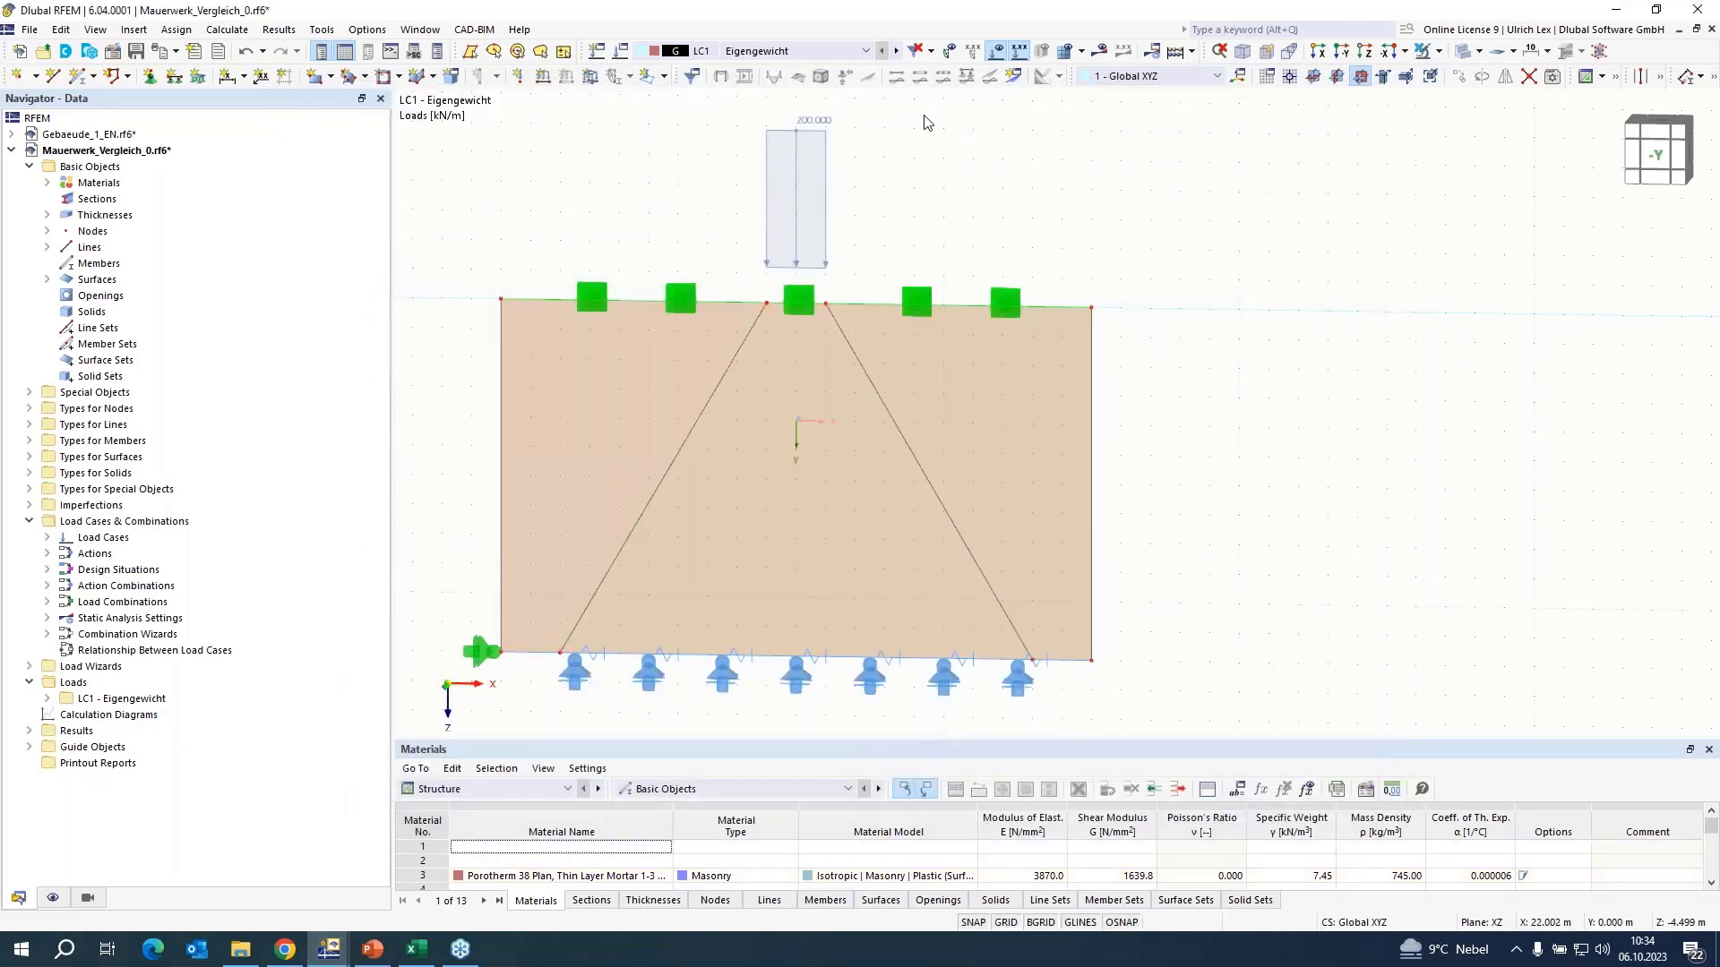
pyautogui.click(1101, 51)
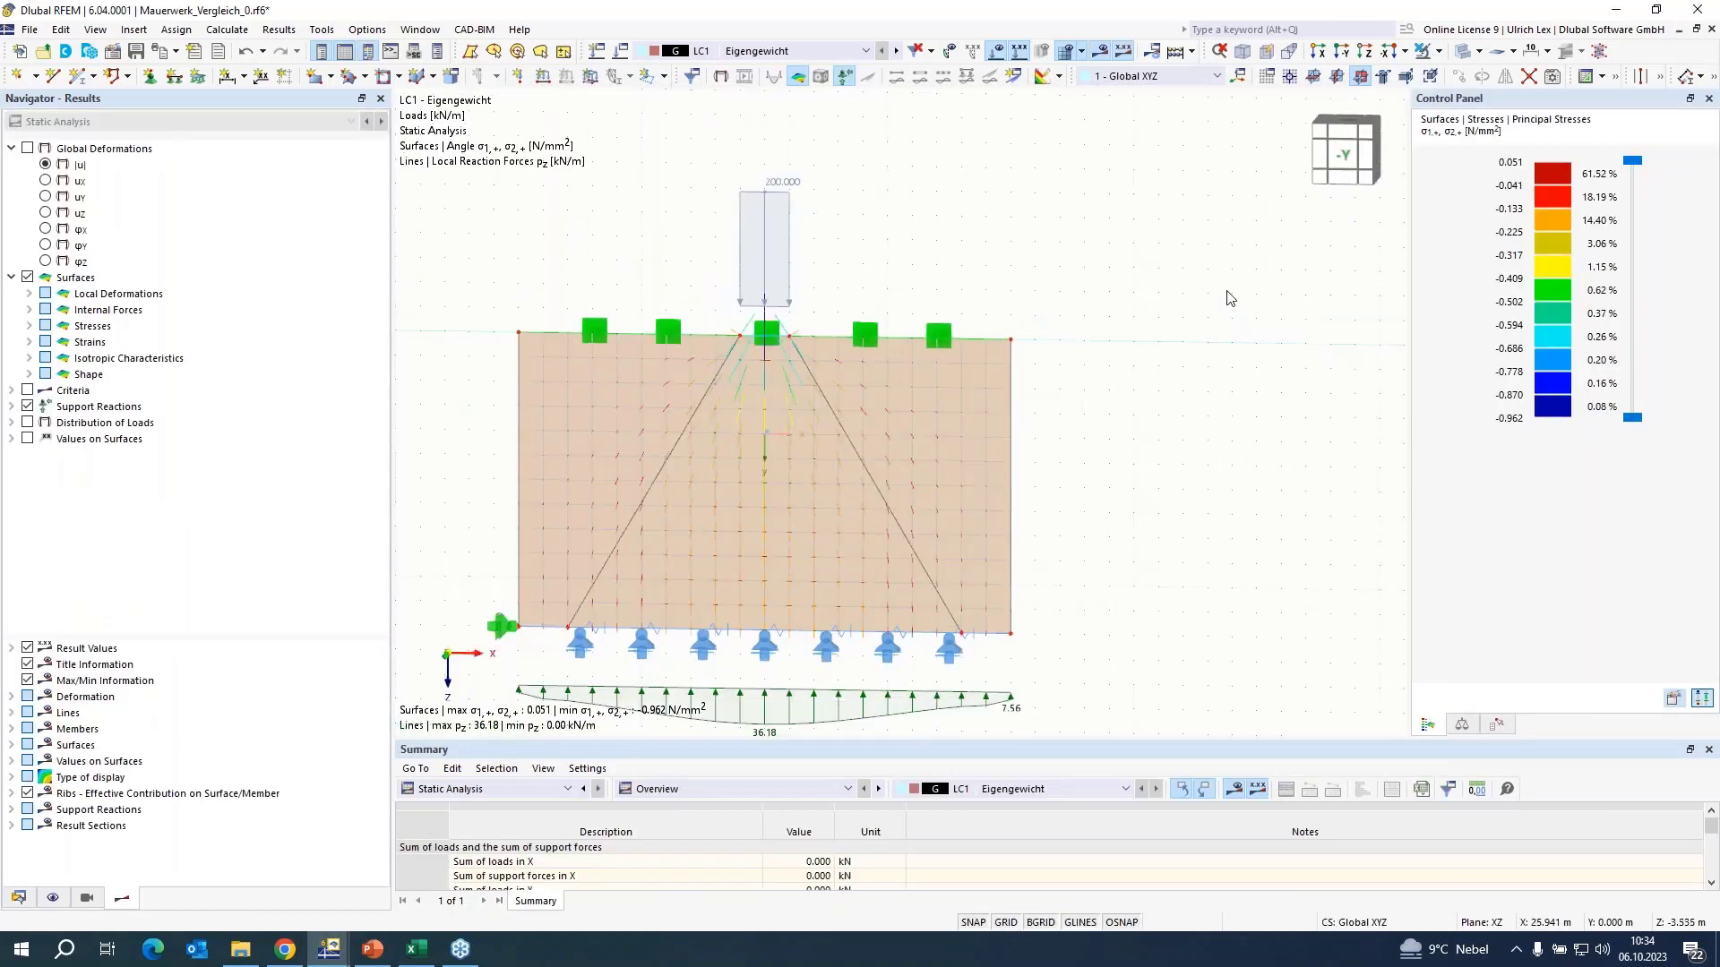
pyautogui.scroll(-2, 1228, 298)
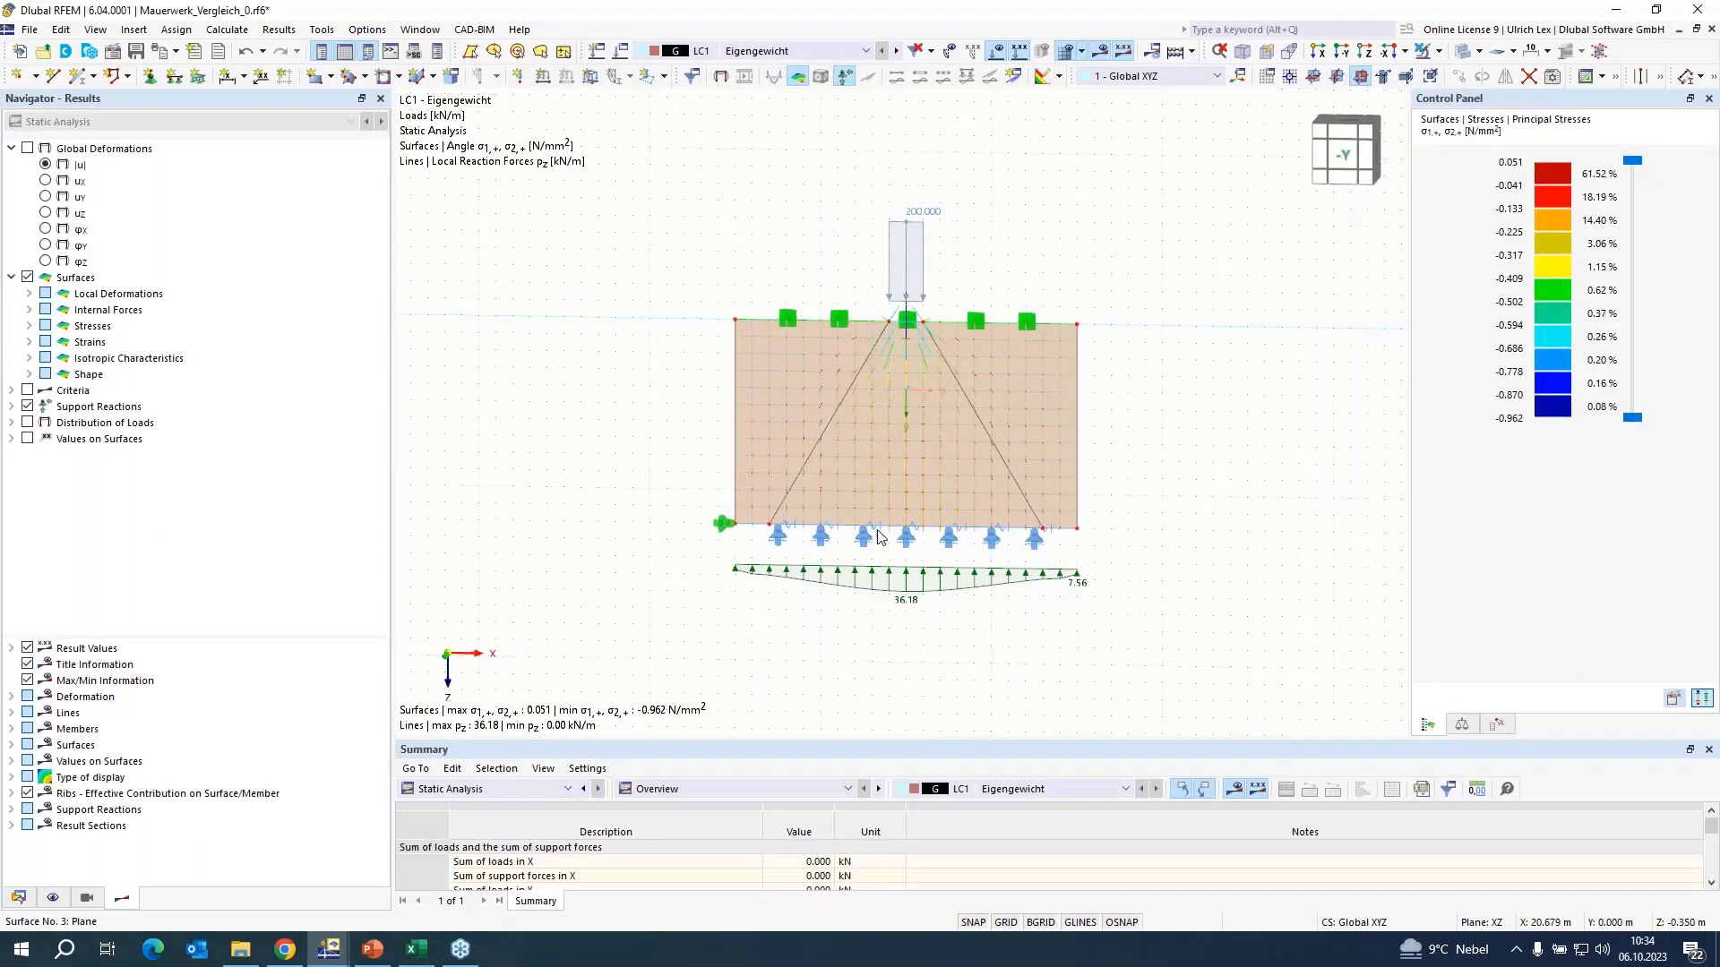
pyautogui.scroll(2, 878, 535)
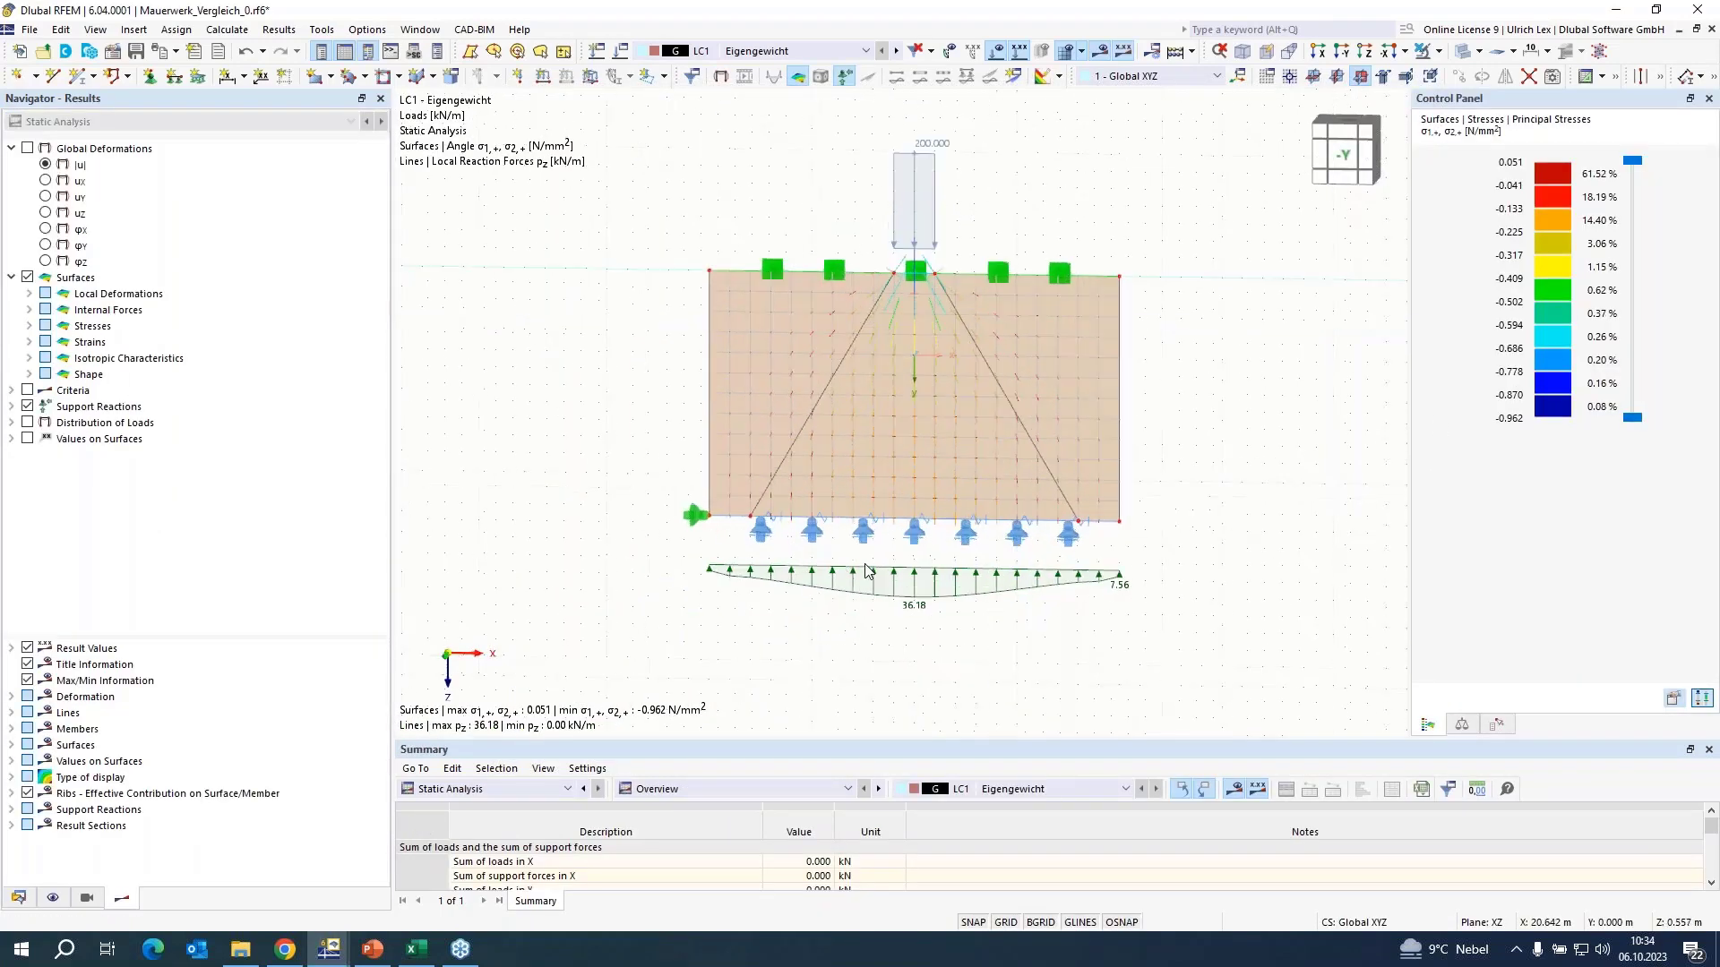
pyautogui.click(29, 326)
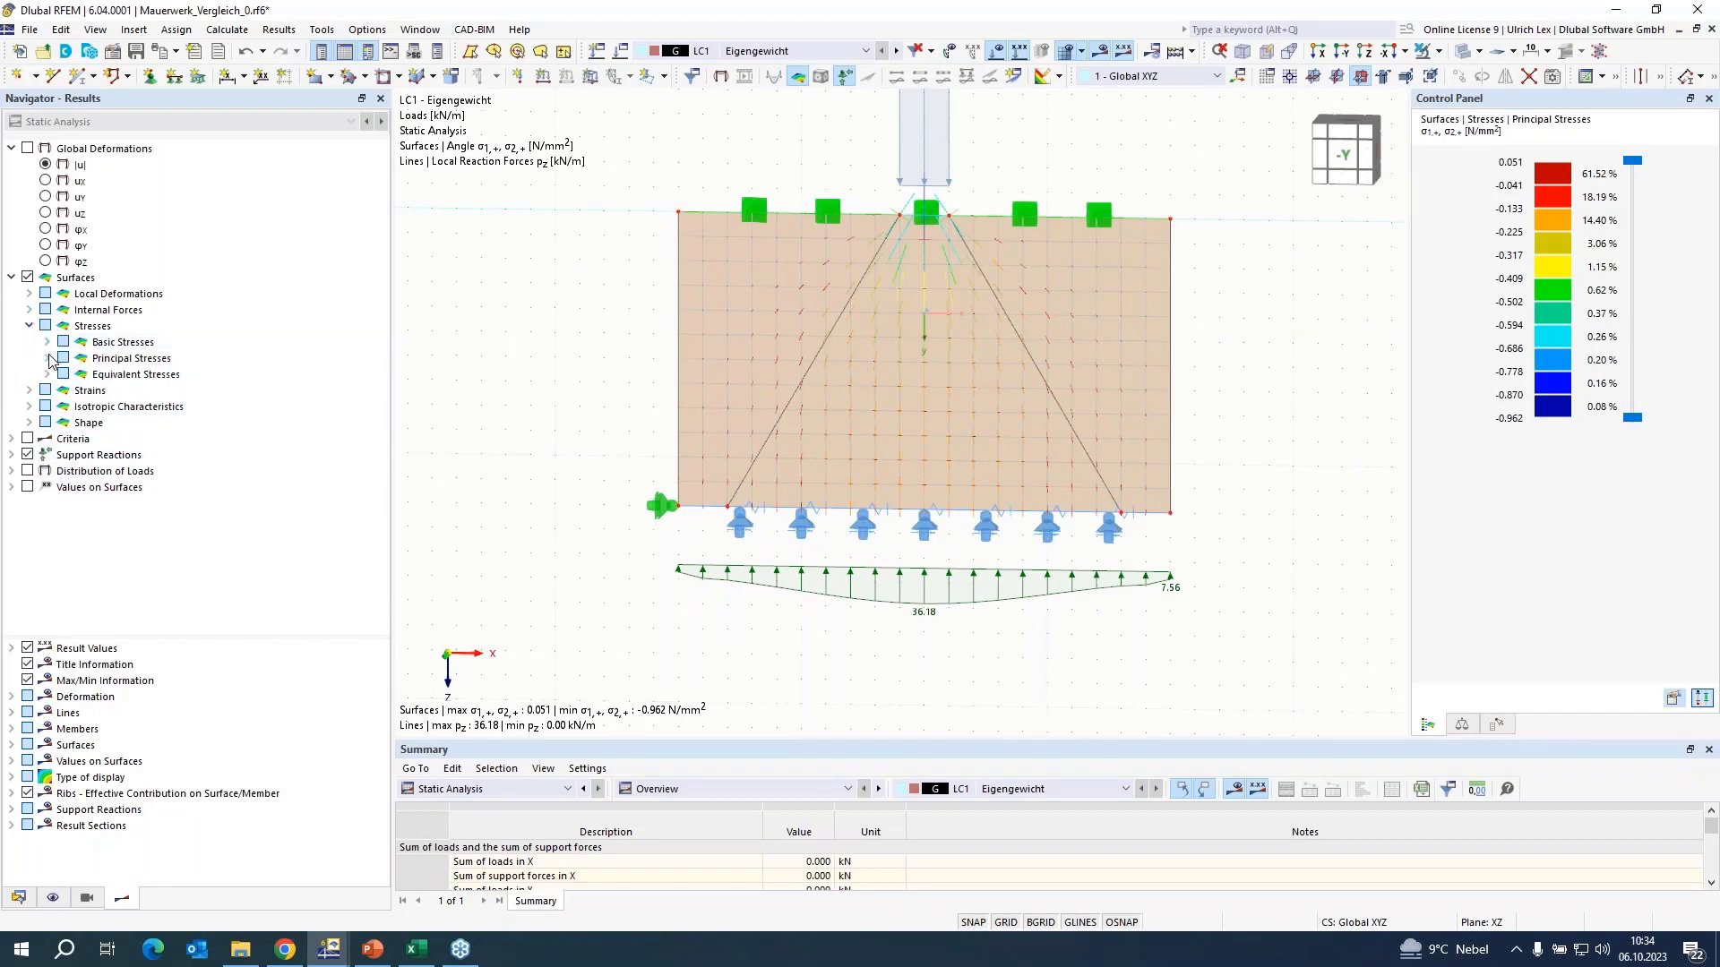
pyautogui.click(47, 358)
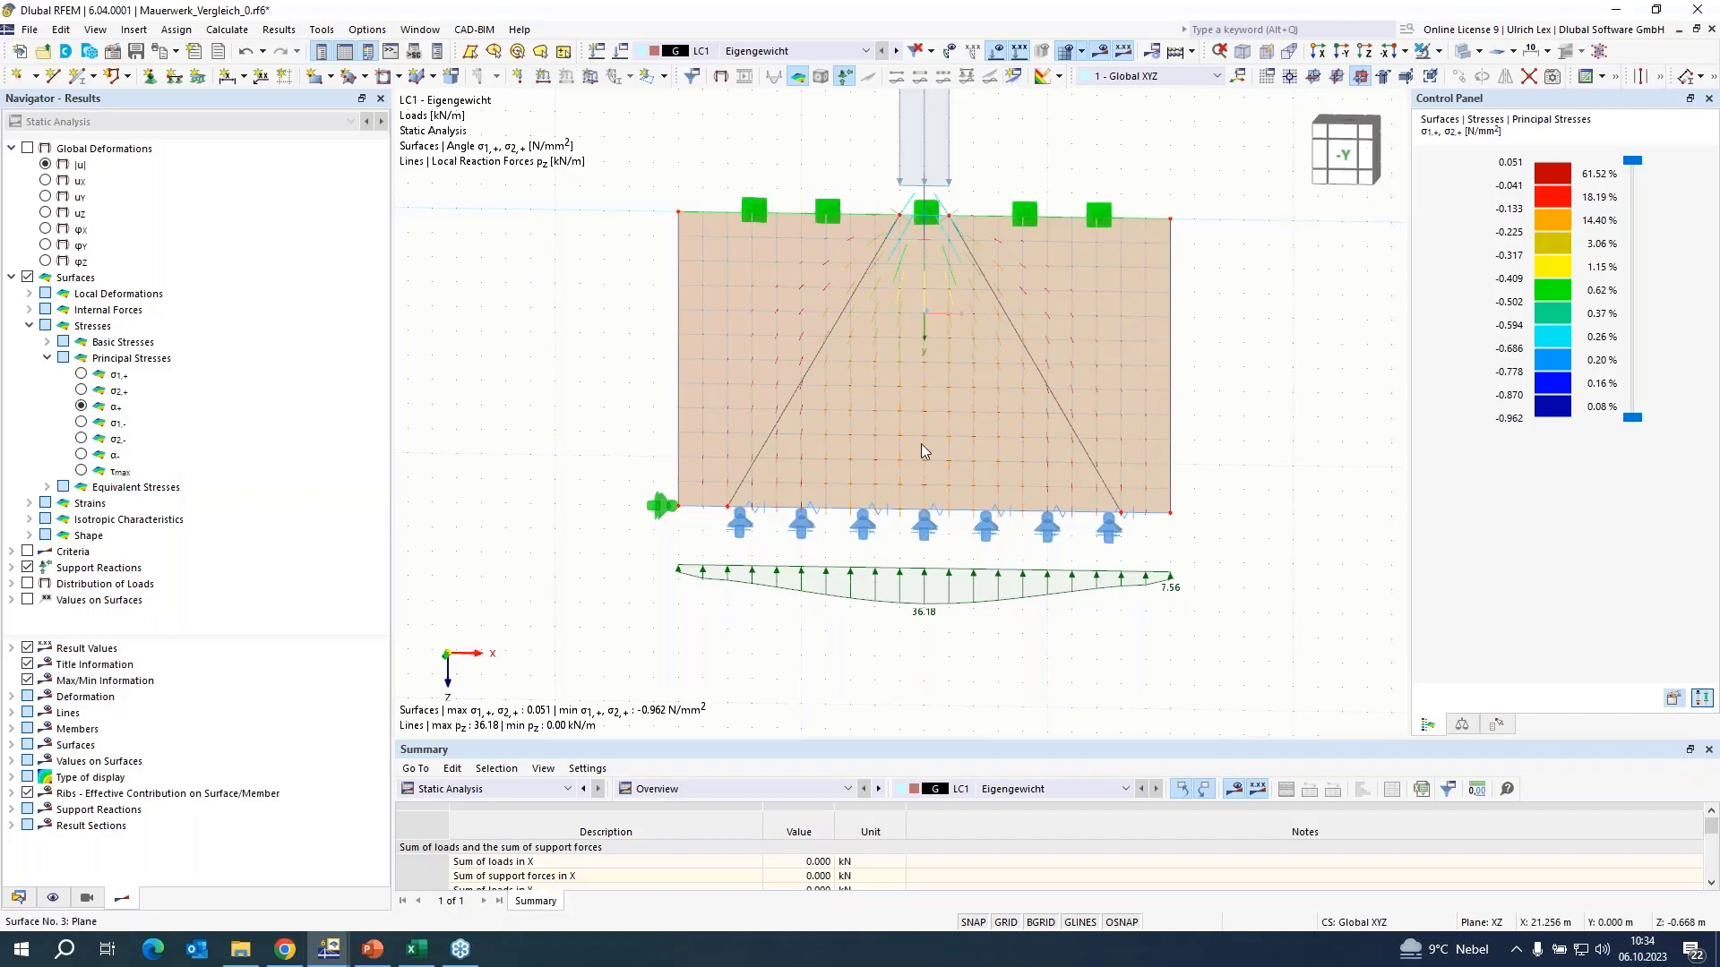
pyautogui.scroll(-2, 920, 444)
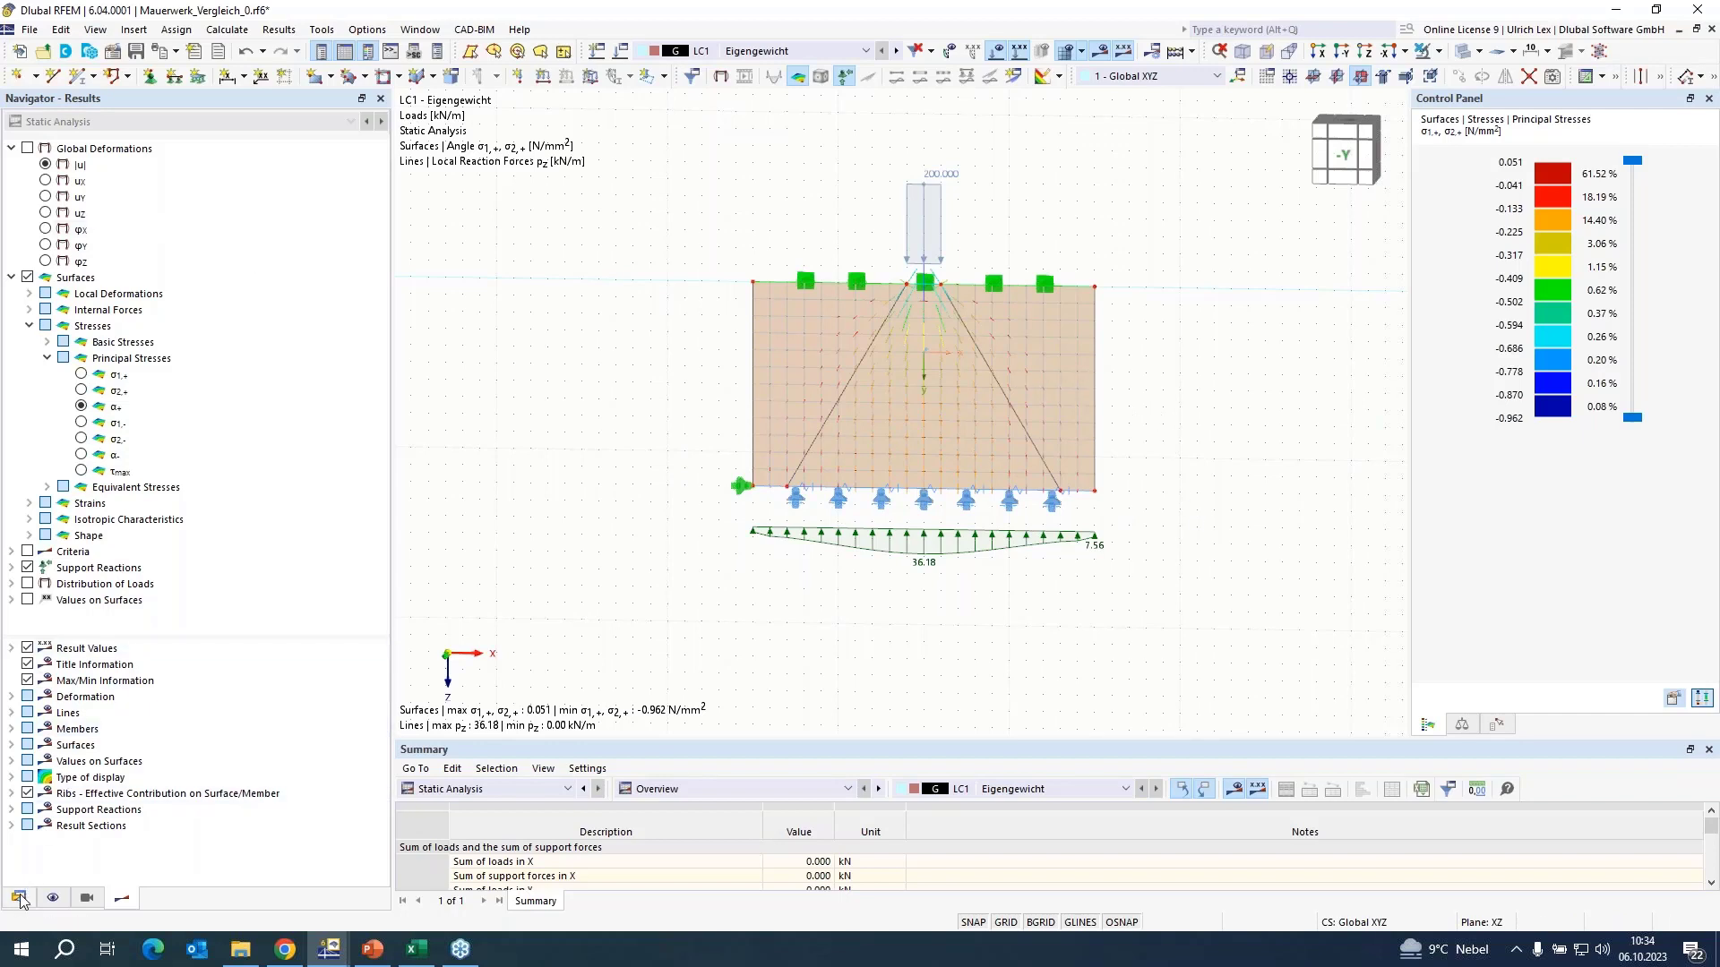
# - Set both tension limit stresses of the wall's masonry material to 0.005 N/mm², accepting deletion of the results
pyautogui.doubleClick(1052, 351)
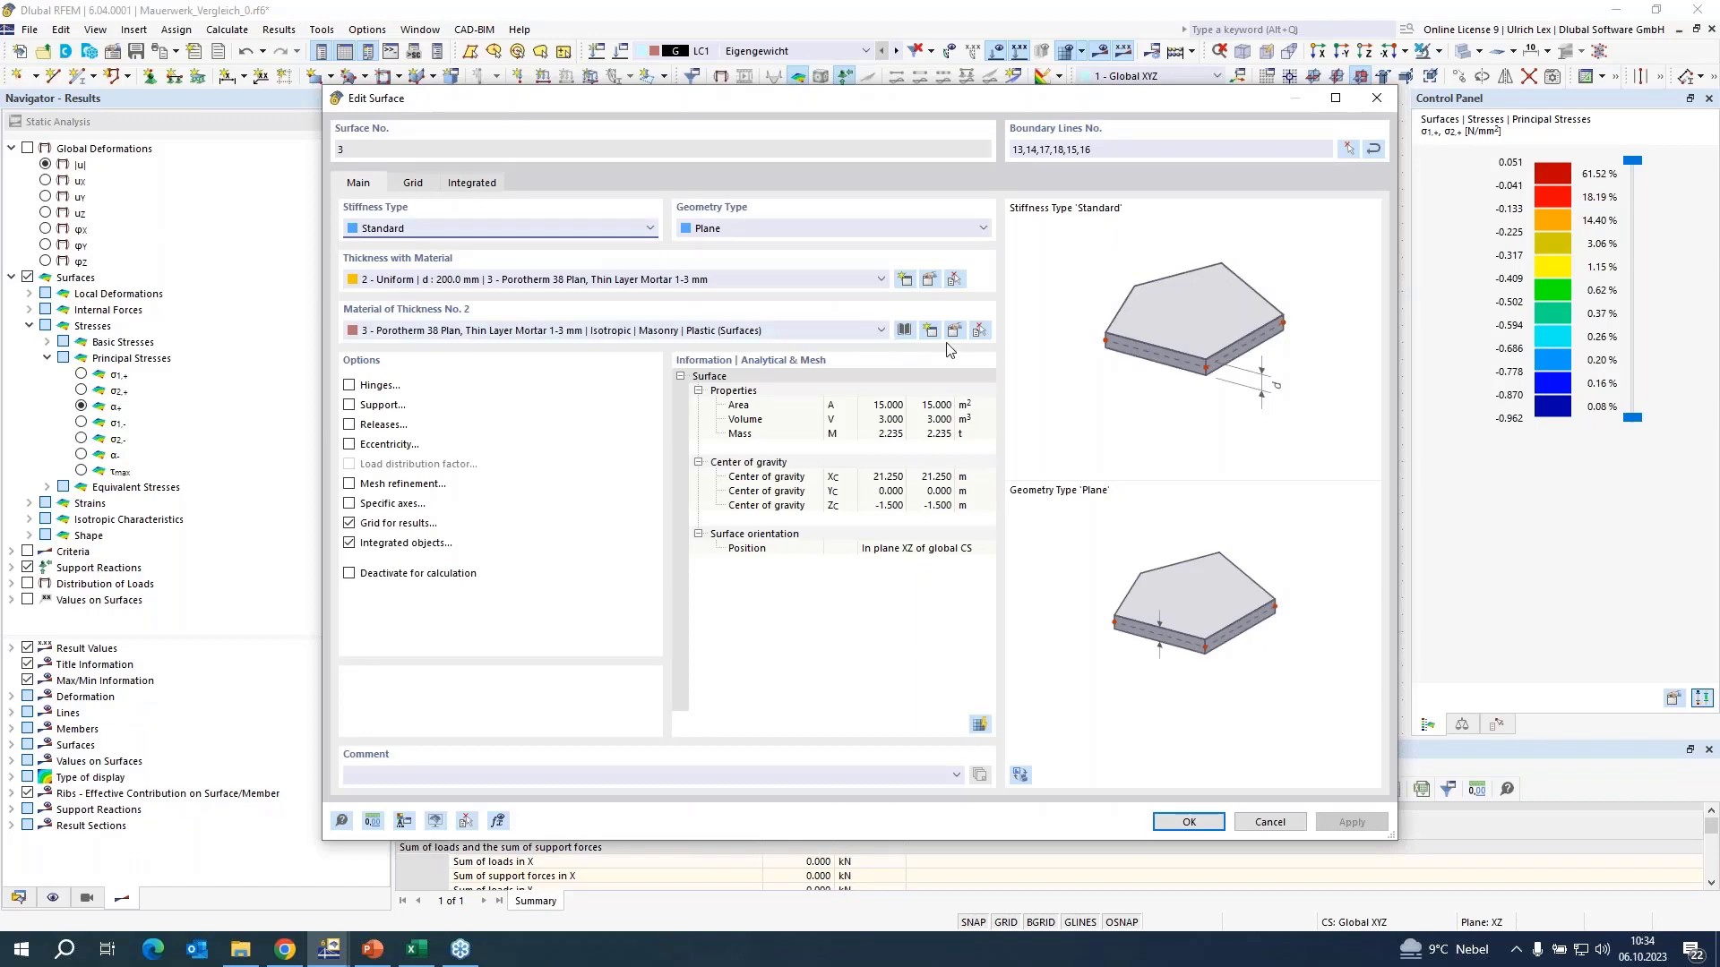
pyautogui.click(956, 336)
pyautogui.click(670, 185)
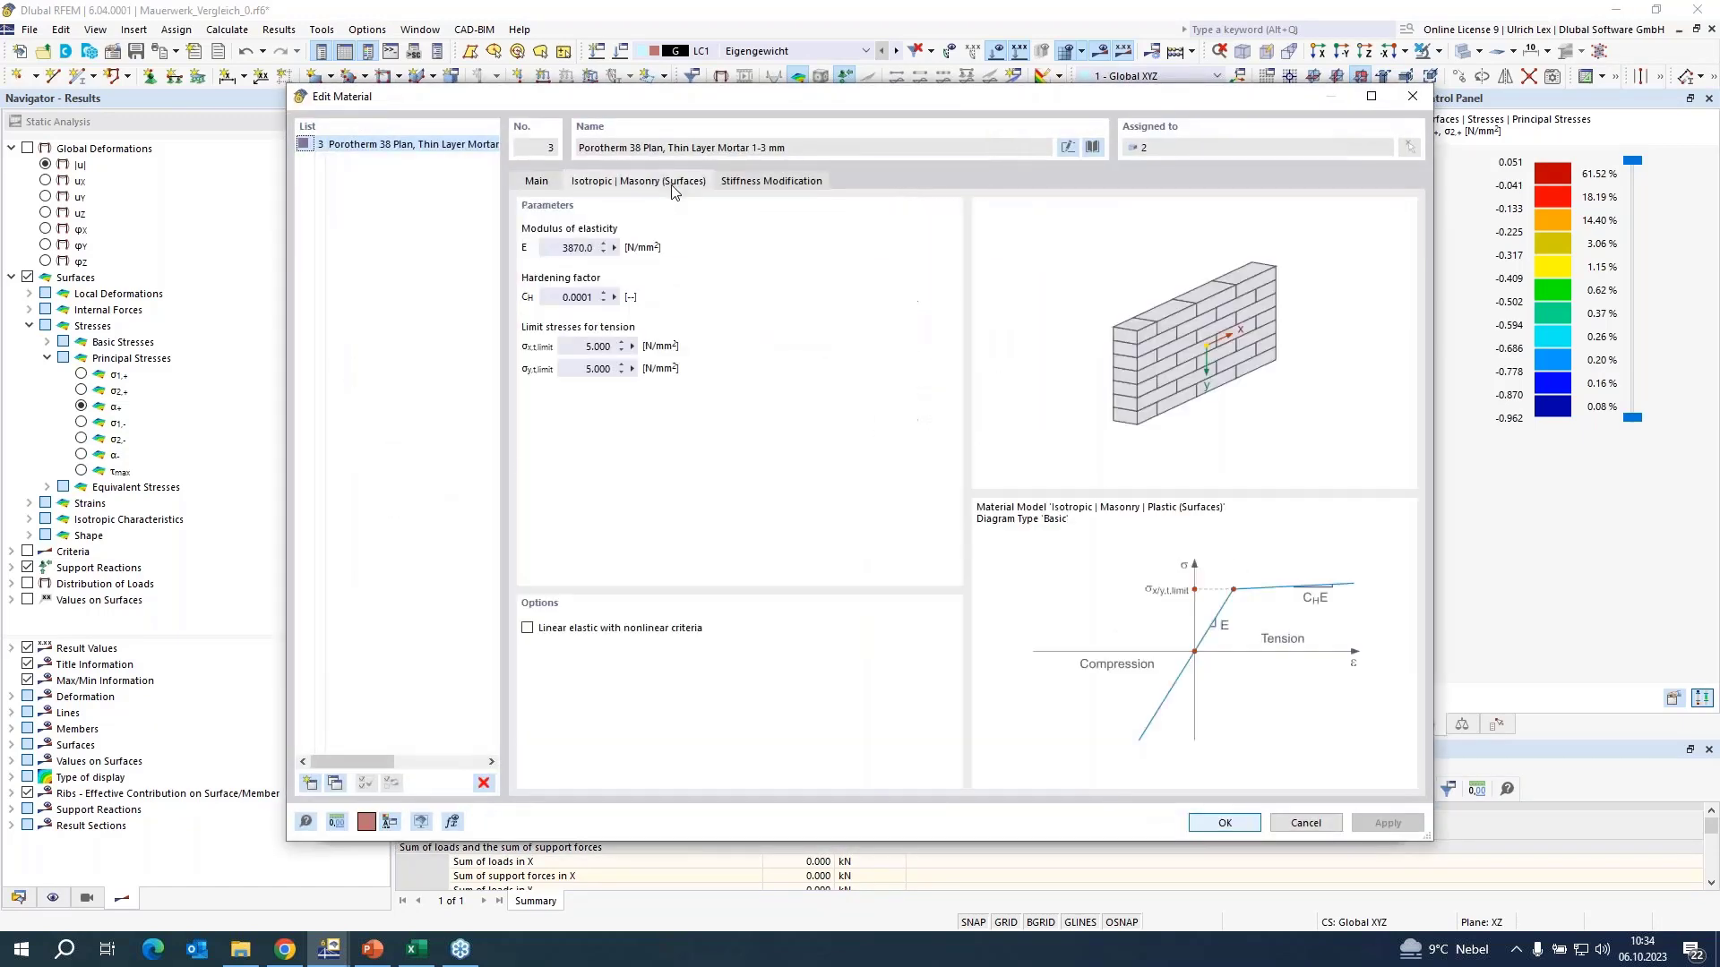
pyautogui.doubleClick(599, 346)
pyautogui.write('0,')
pyautogui.doubleClick(585, 370)
pyautogui.write('0,005')
pyautogui.press('Return')
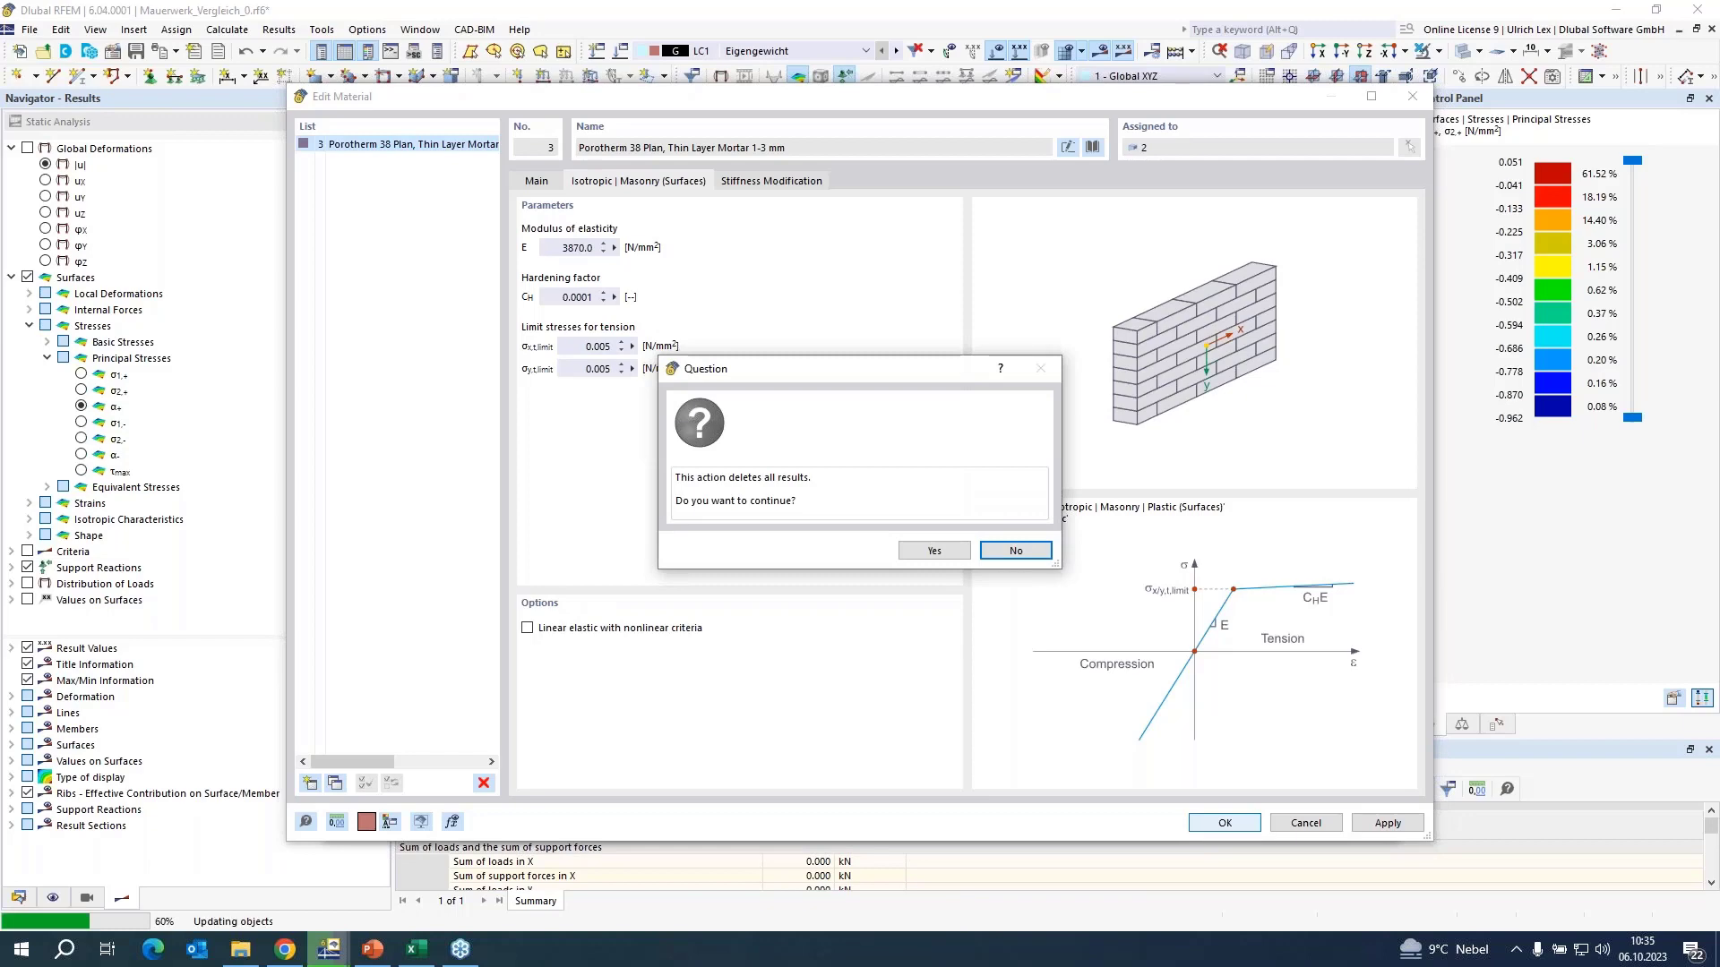
pyautogui.click(932, 547)
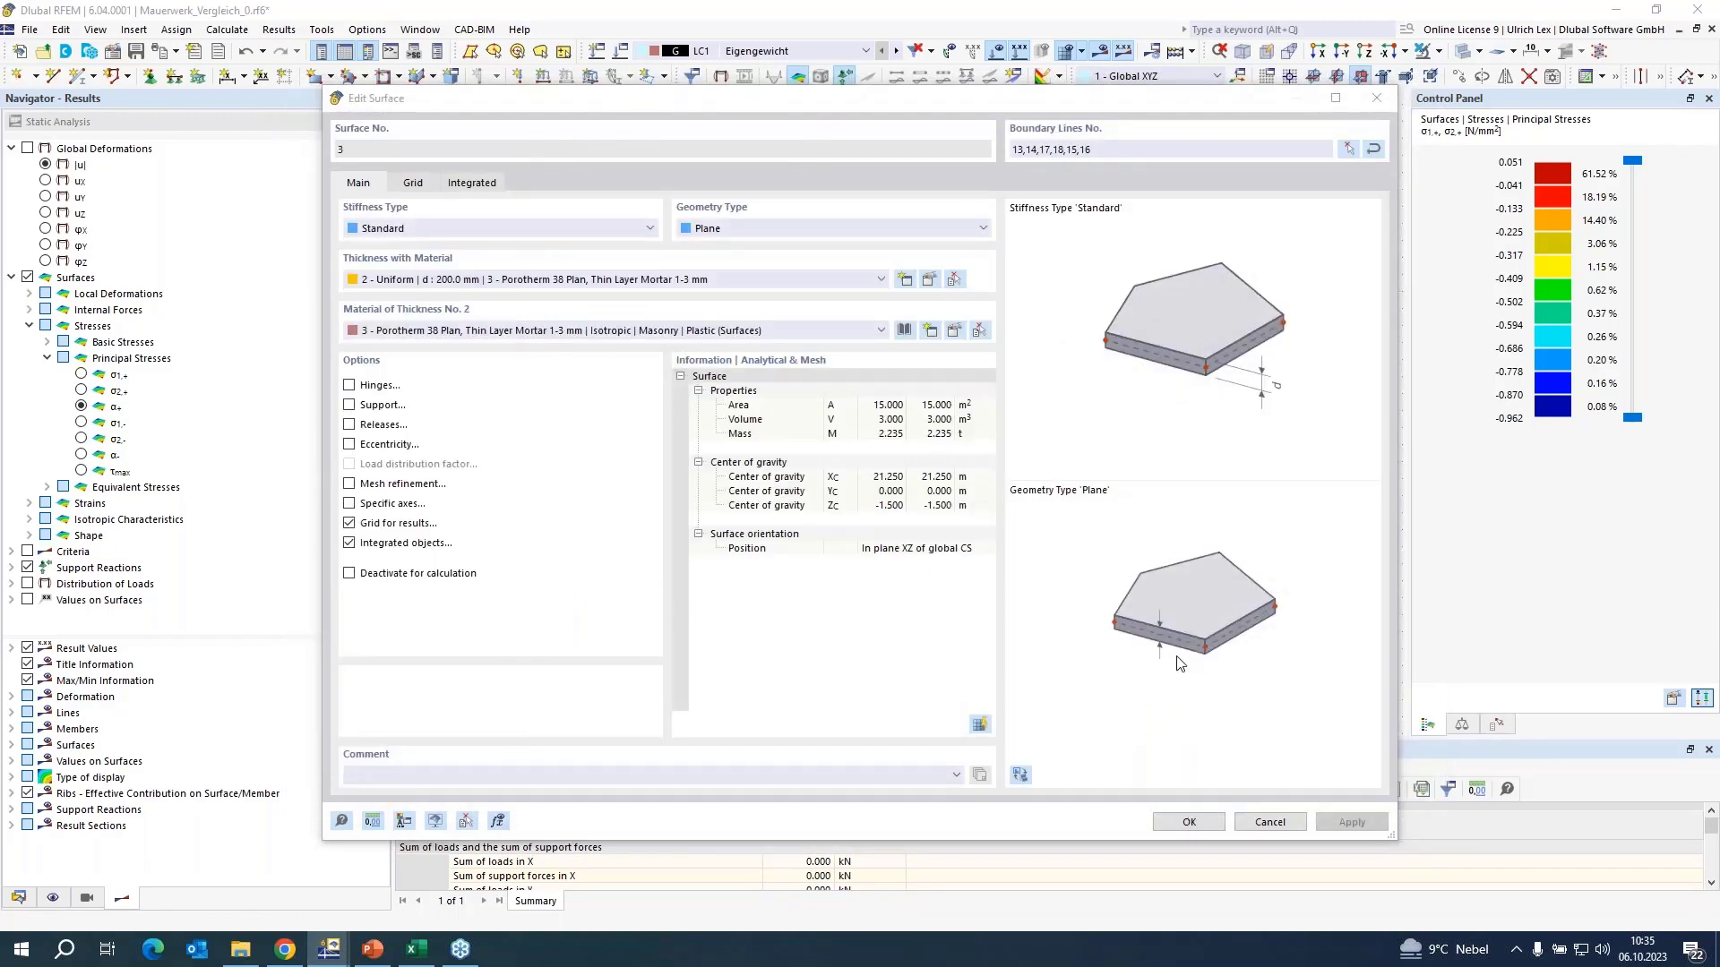
pyautogui.click(1189, 821)
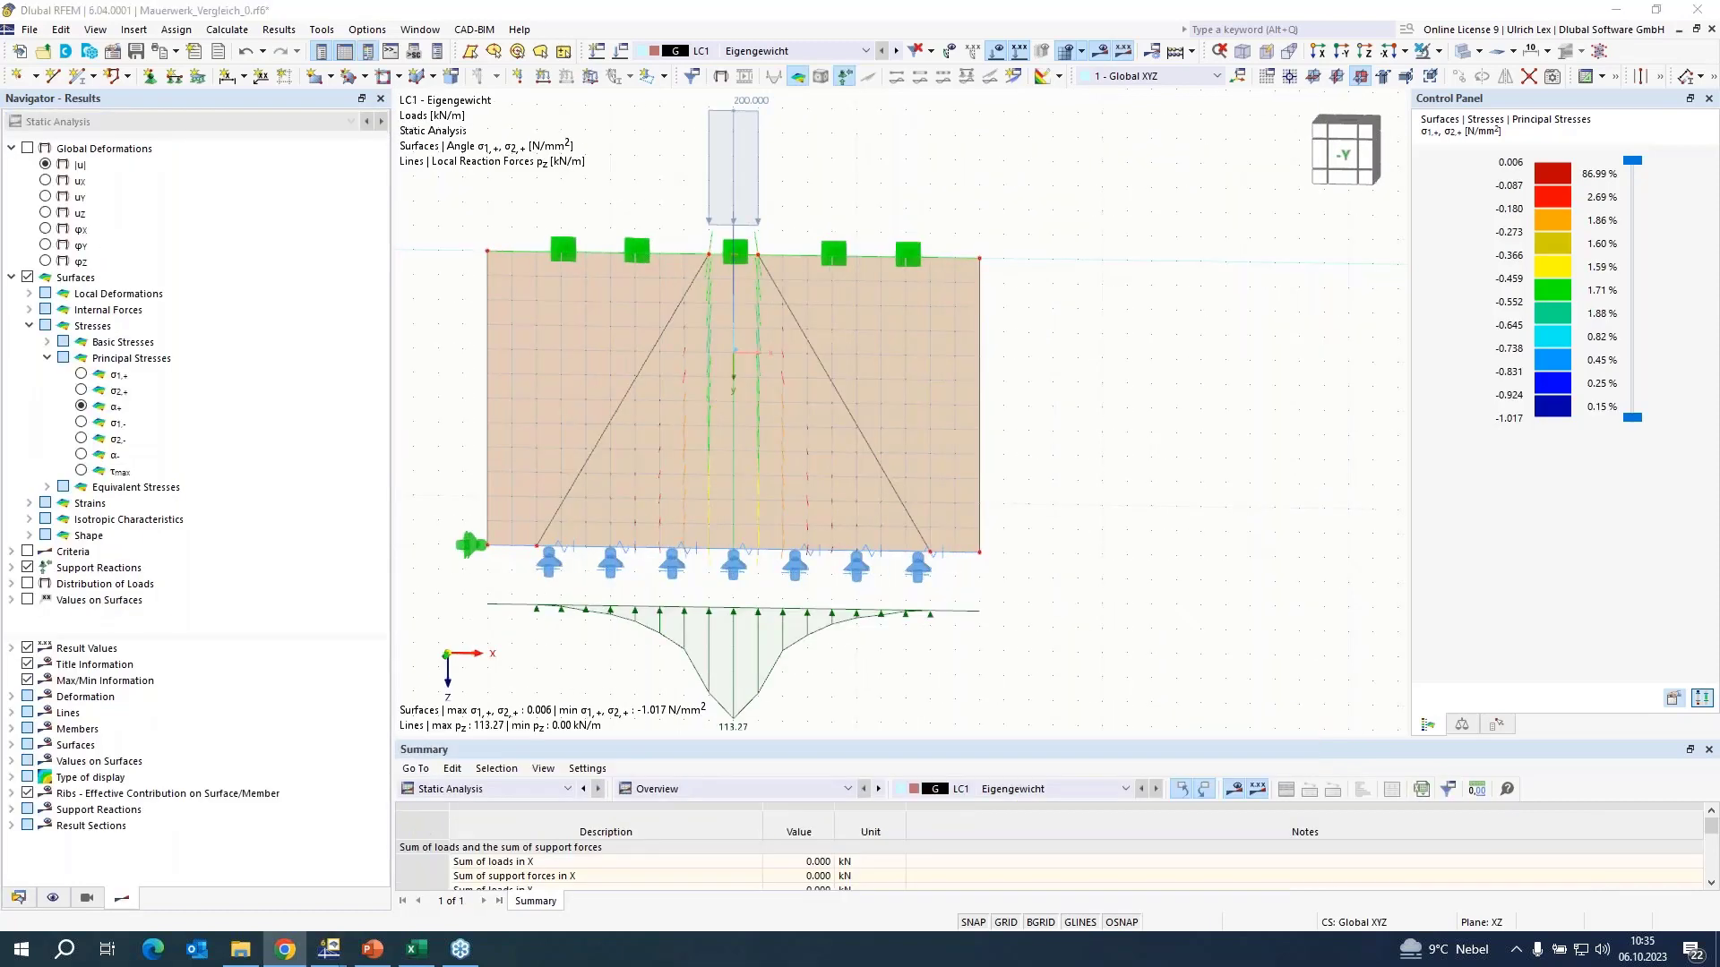
# - Examine the principal stress trajectories and base reaction distribution for the 0.005 N/mm² tension limits
pyautogui.scroll(-2, 1259, 219)
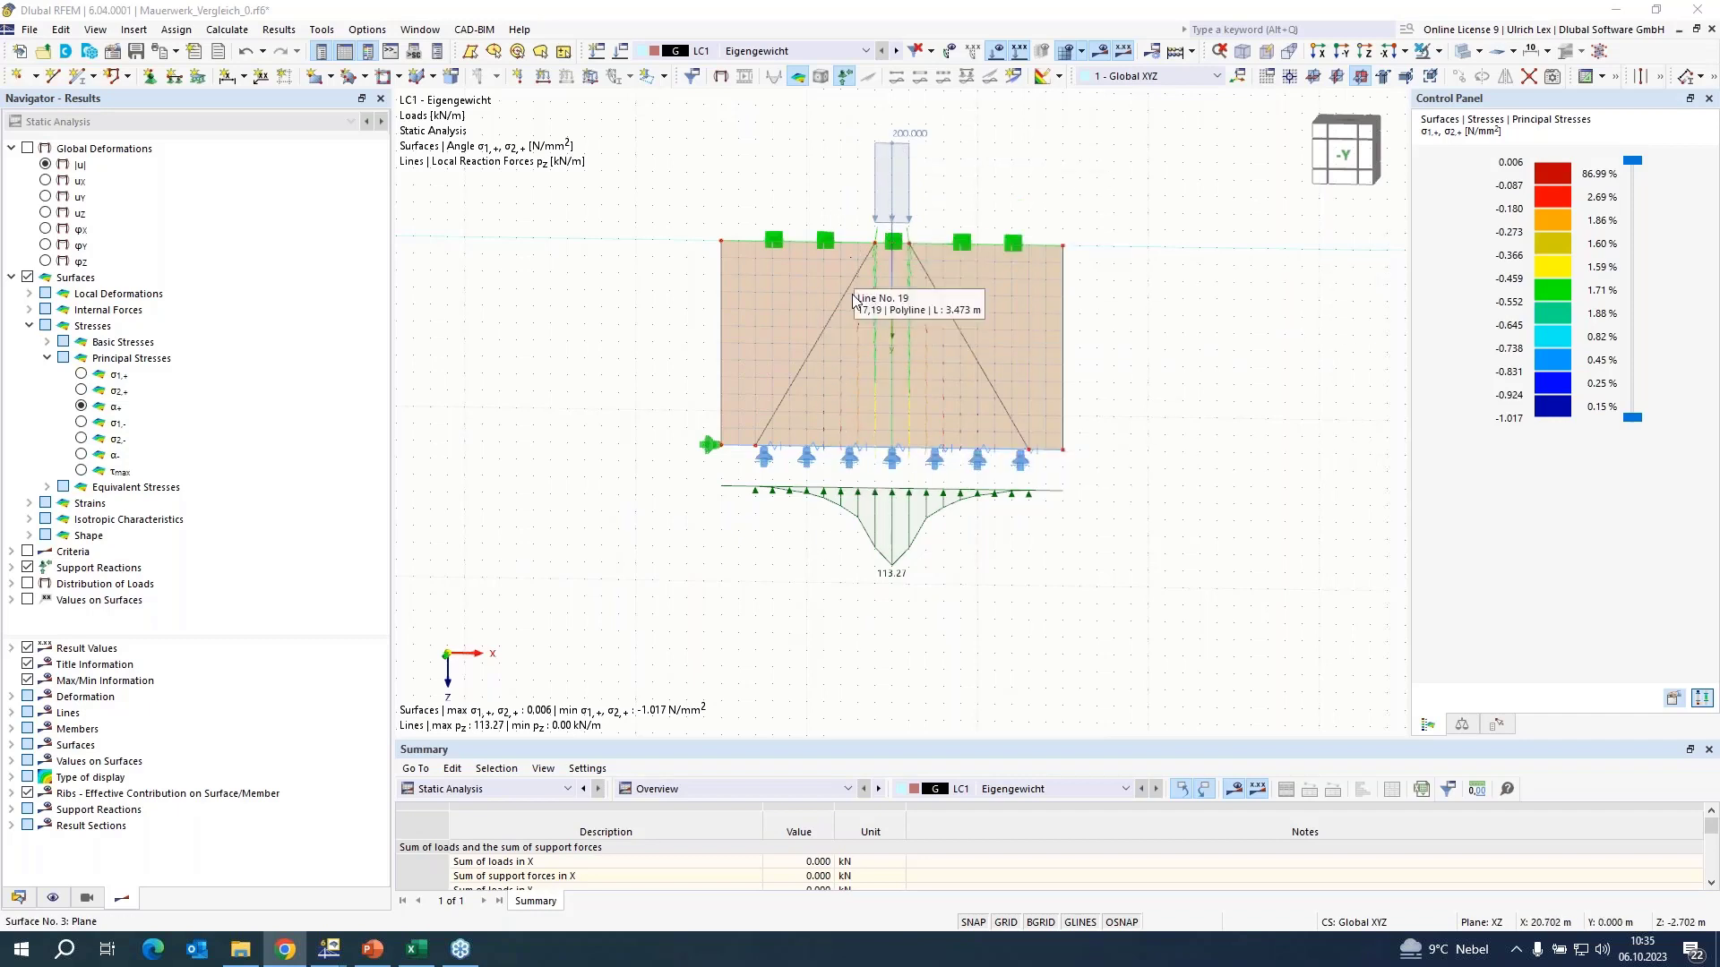
pyautogui.click(983, 548)
pyautogui.scroll(1, 1174, 224)
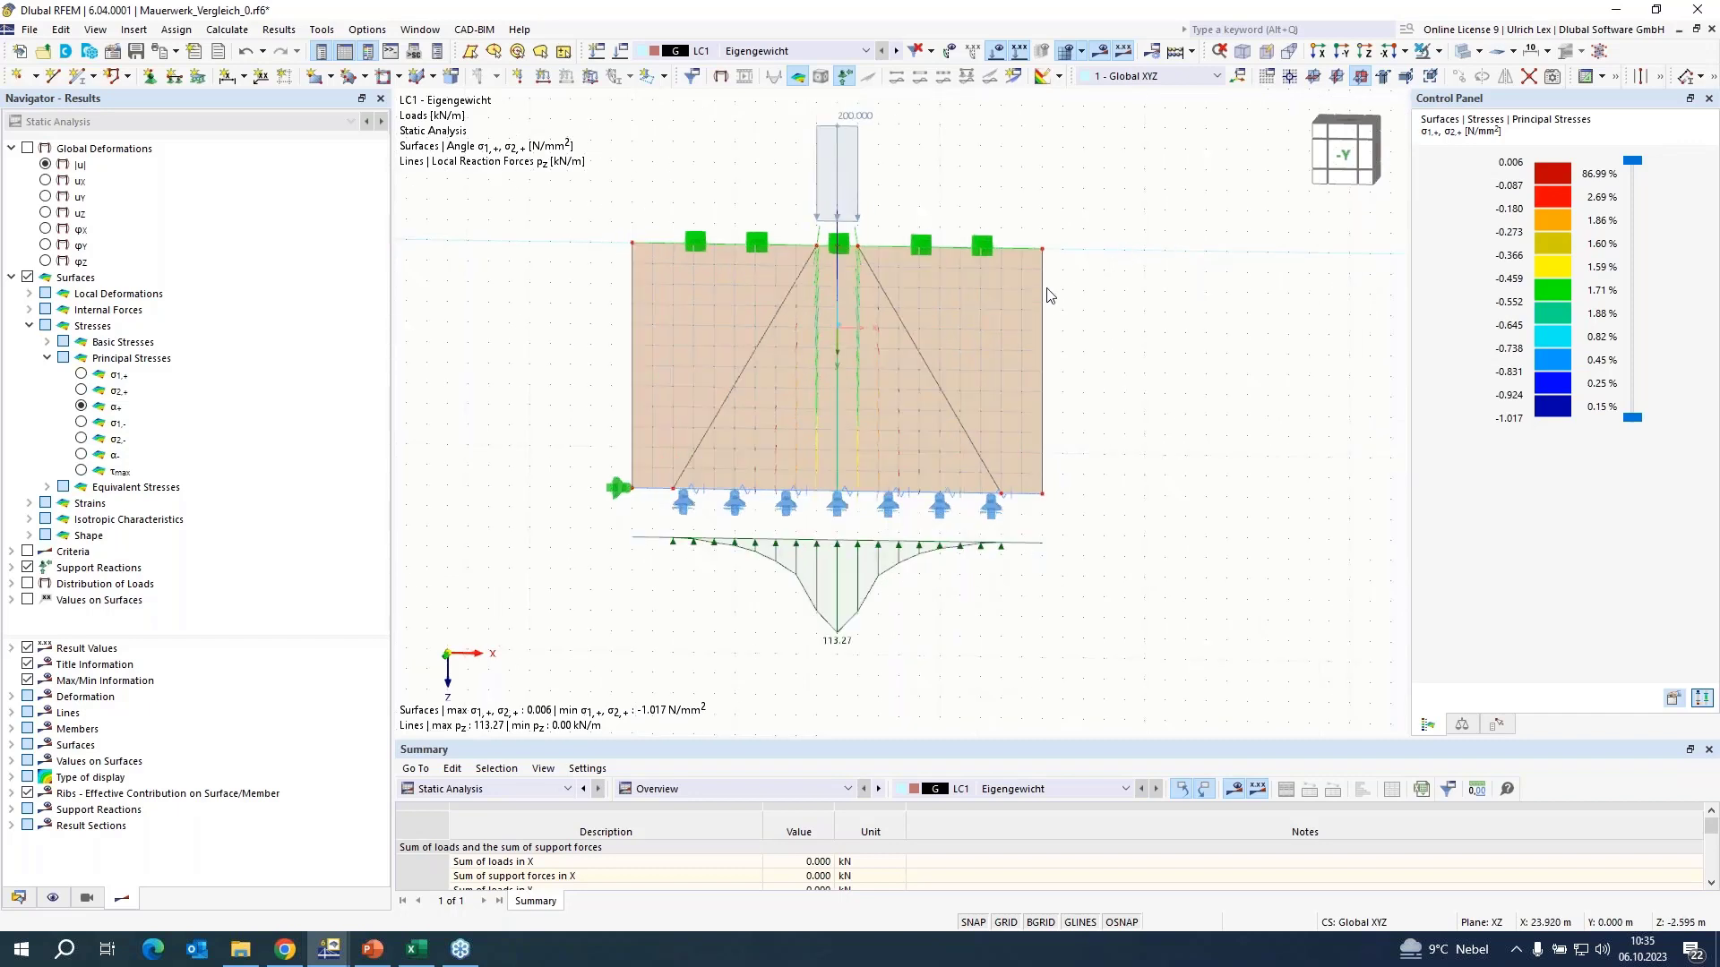
# - Set both tension limit stresses of the wall's masonry material to 0.02 N/mm², accepting deletion of the results
pyautogui.doubleClick(1001, 307)
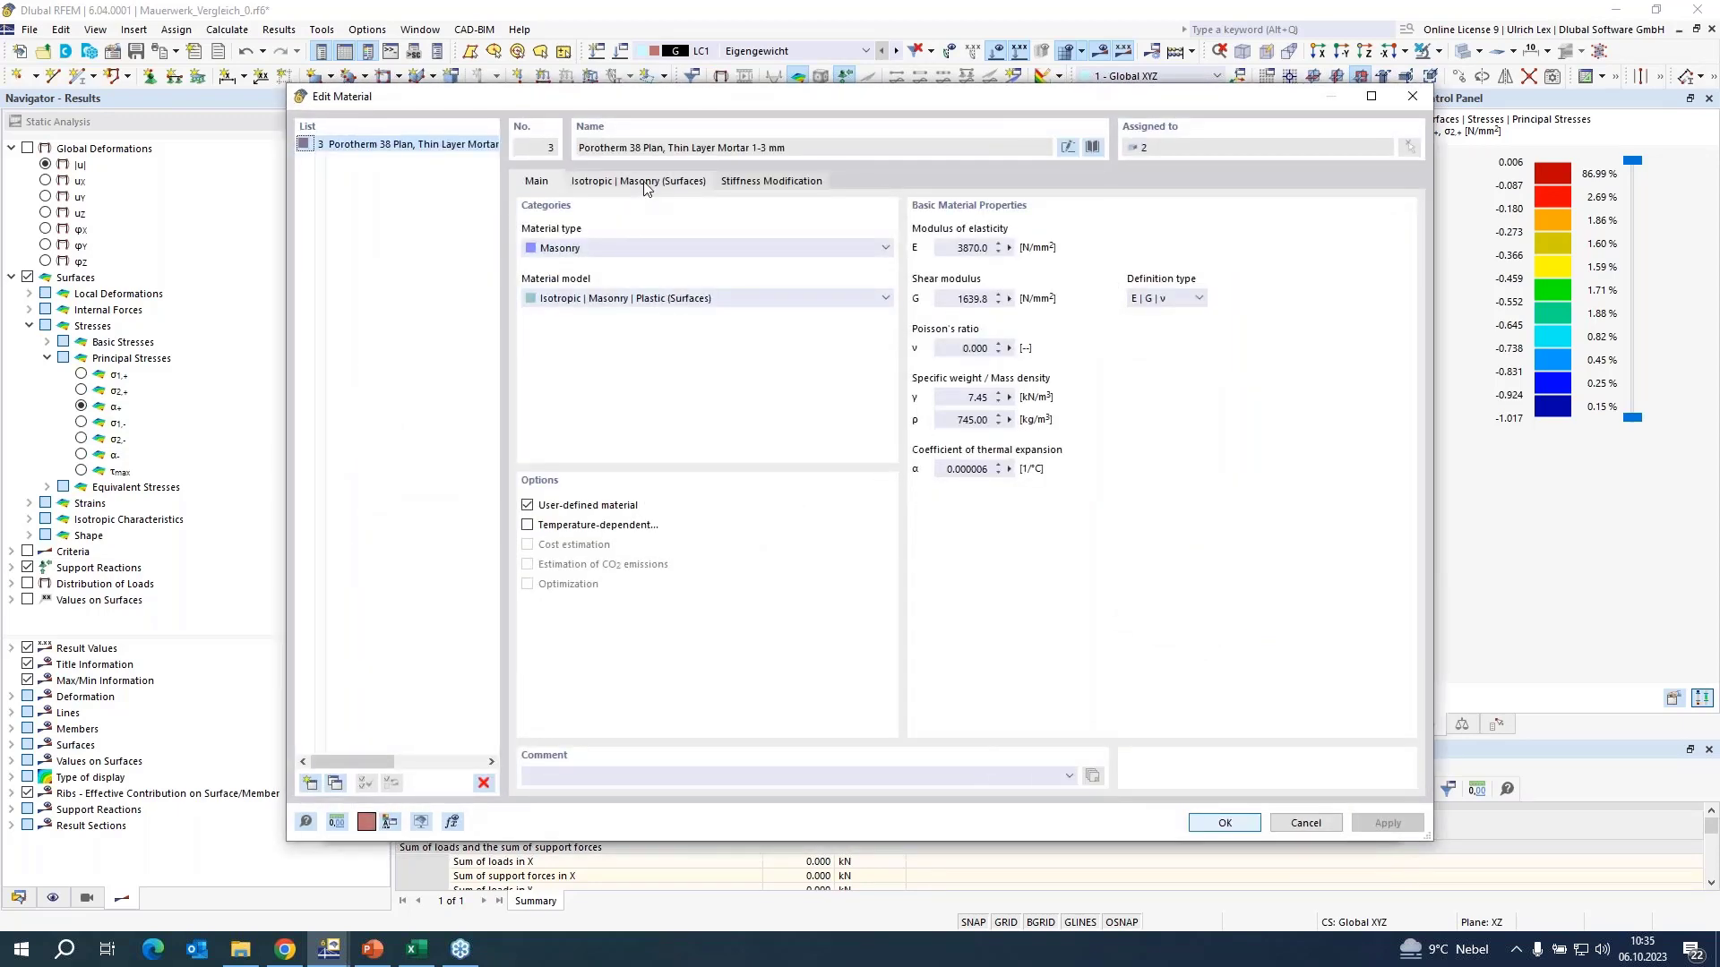
pyautogui.click(645, 182)
pyautogui.click(584, 346)
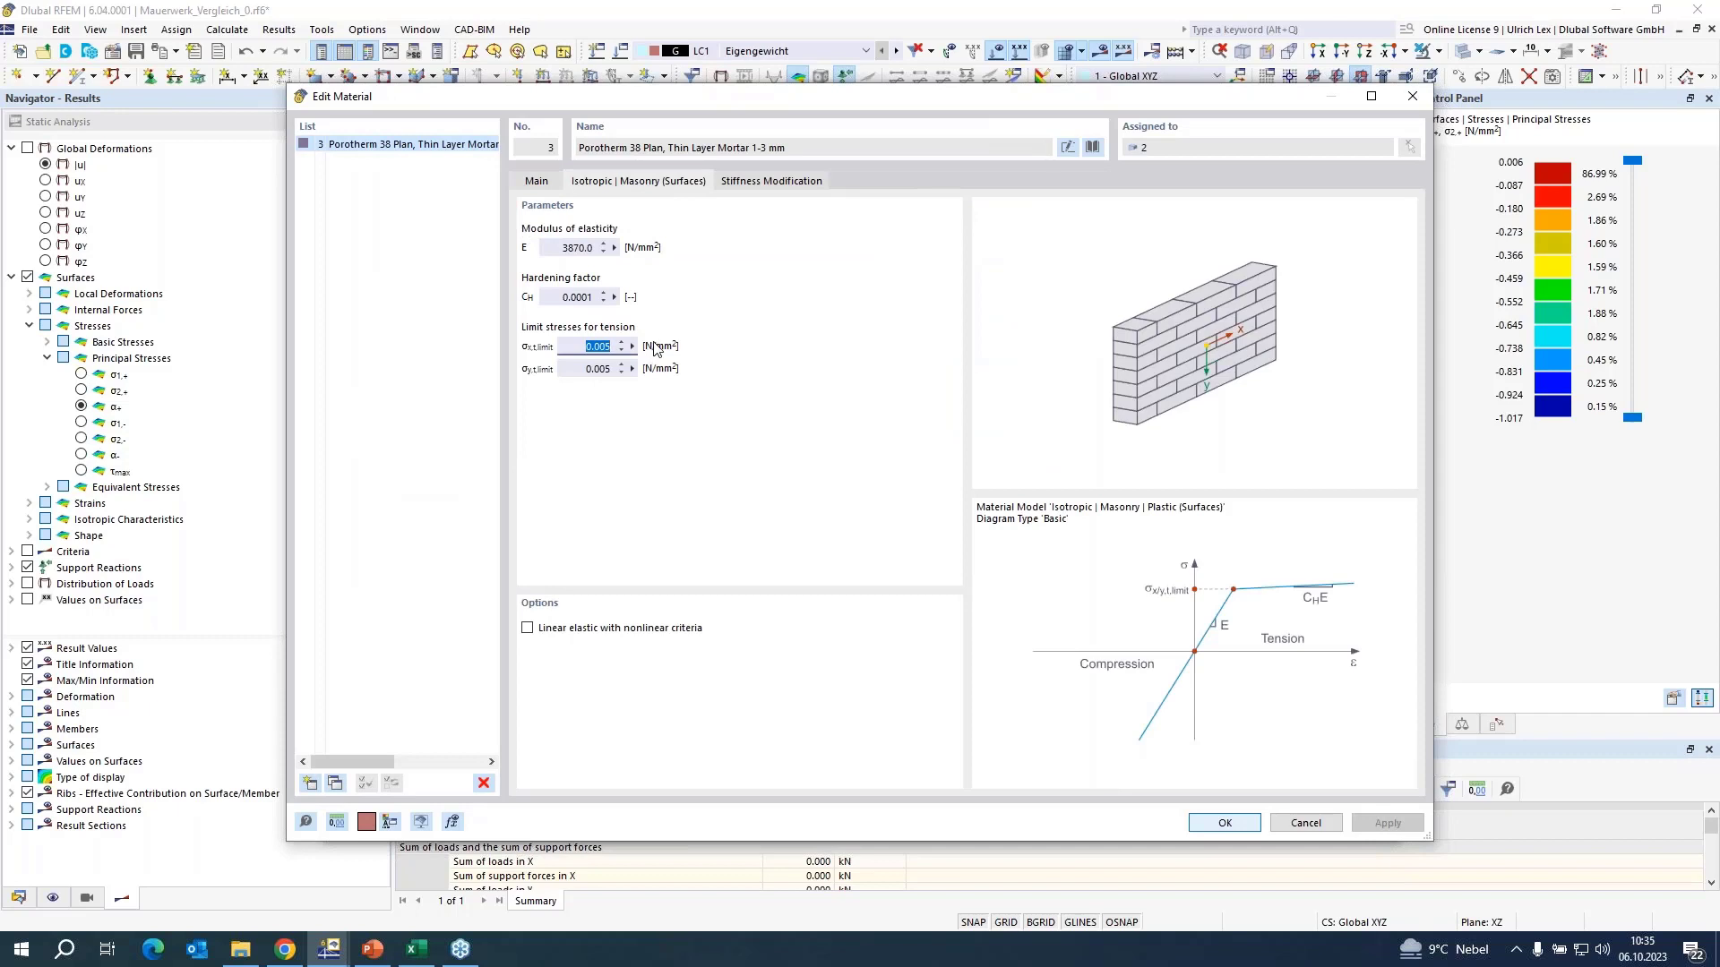
pyautogui.write('0,02')
pyautogui.click(584, 369)
pyautogui.write('0,0')
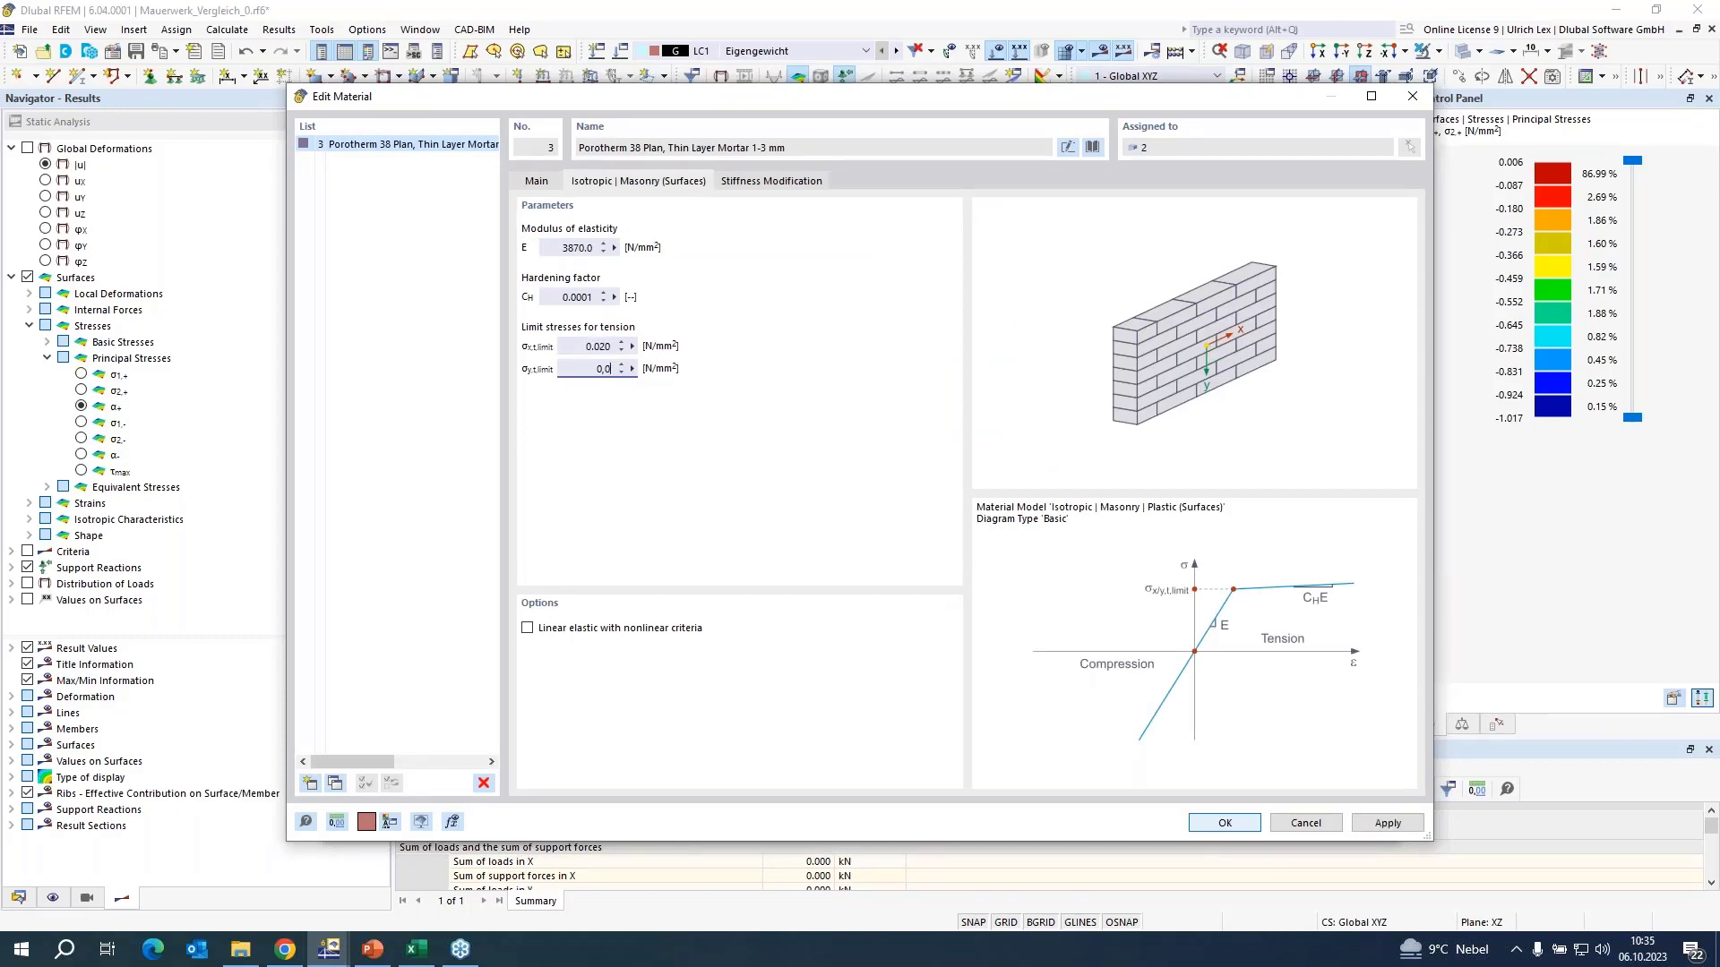
pyautogui.write('2')
pyautogui.press('Tab')
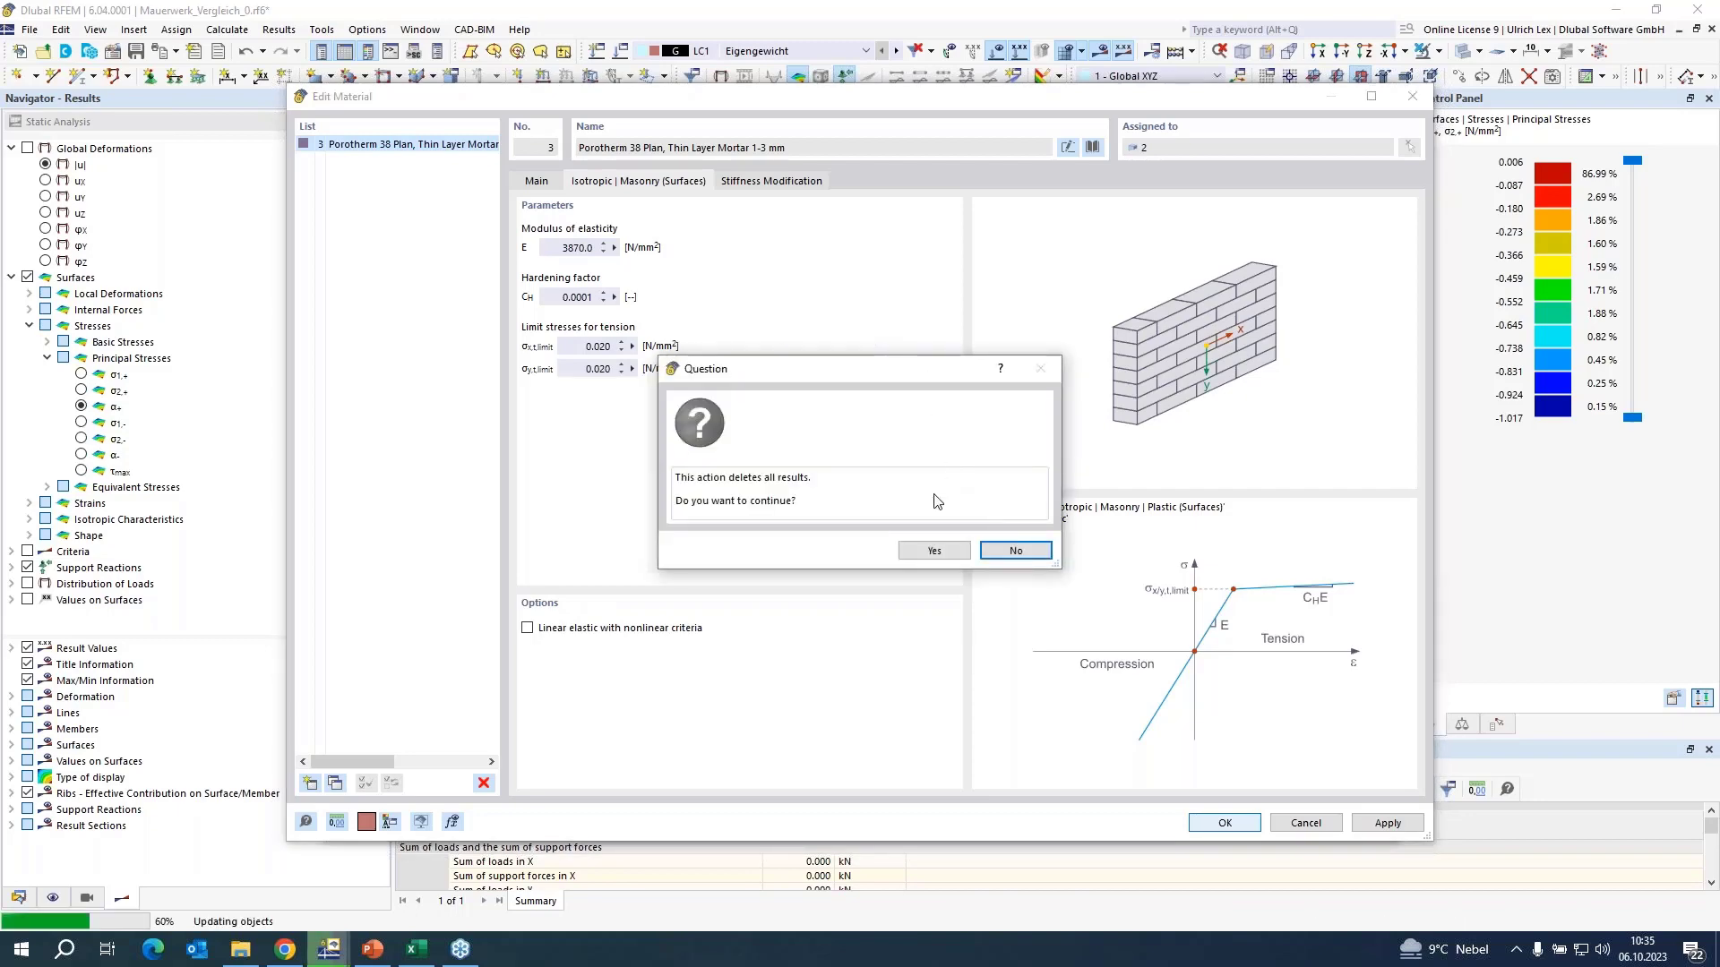
pyautogui.click(934, 550)
pyautogui.click(1196, 823)
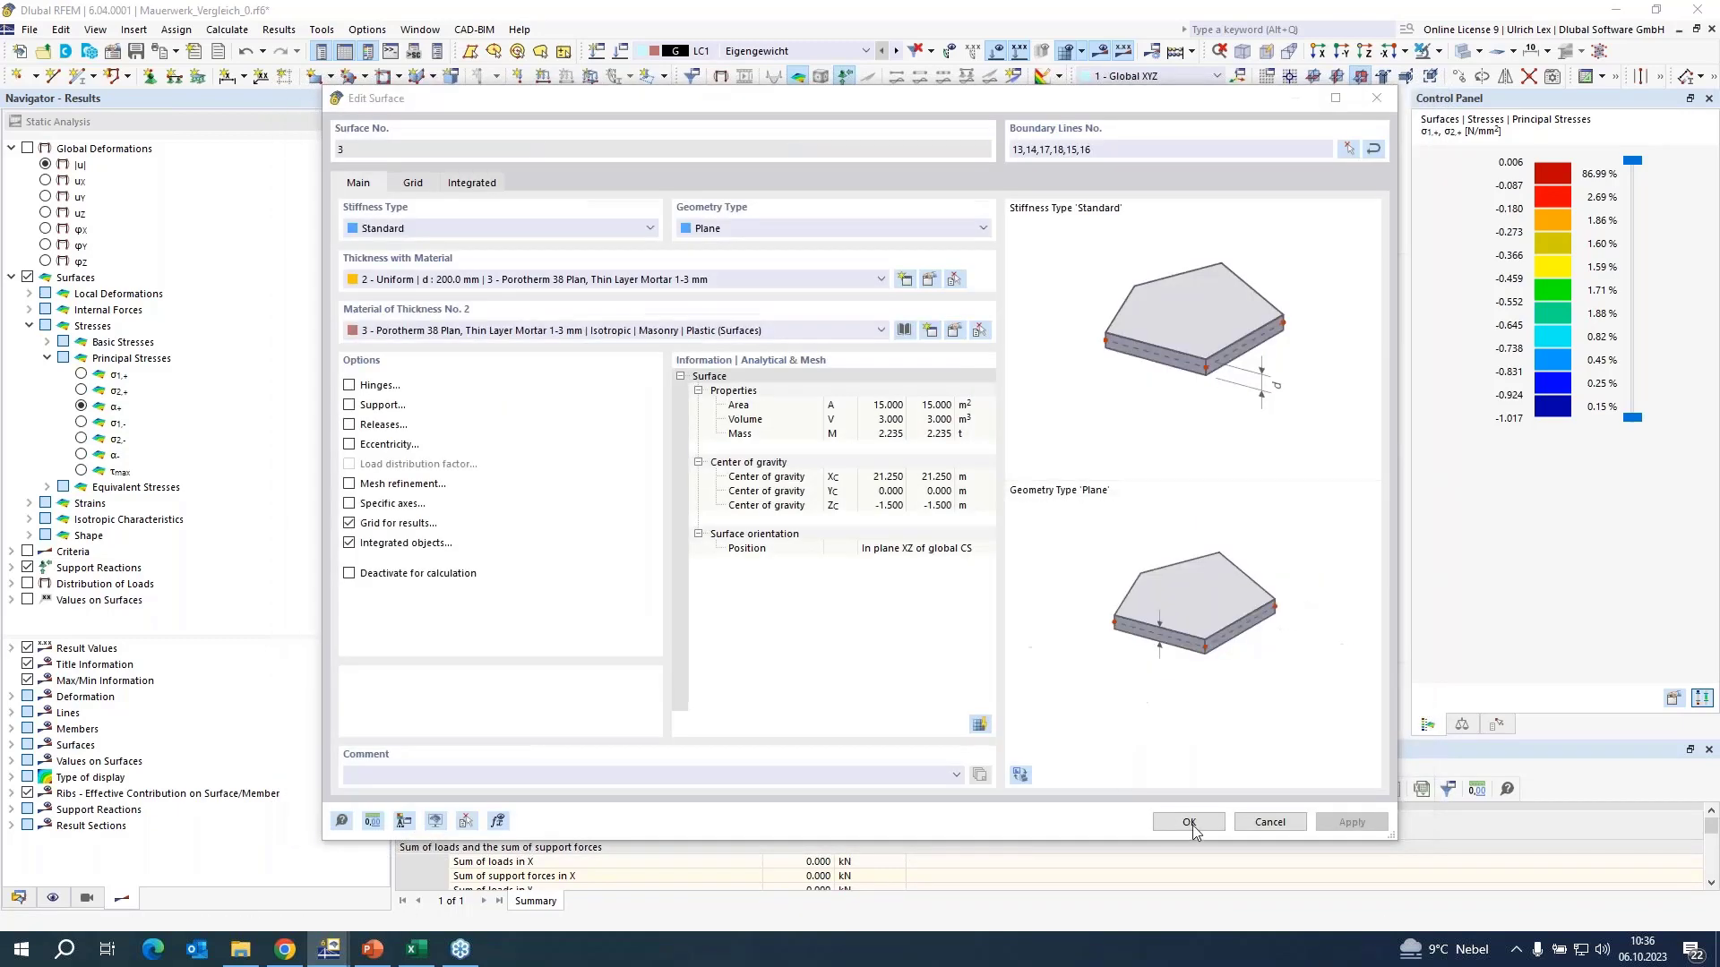
pyautogui.click(1189, 823)
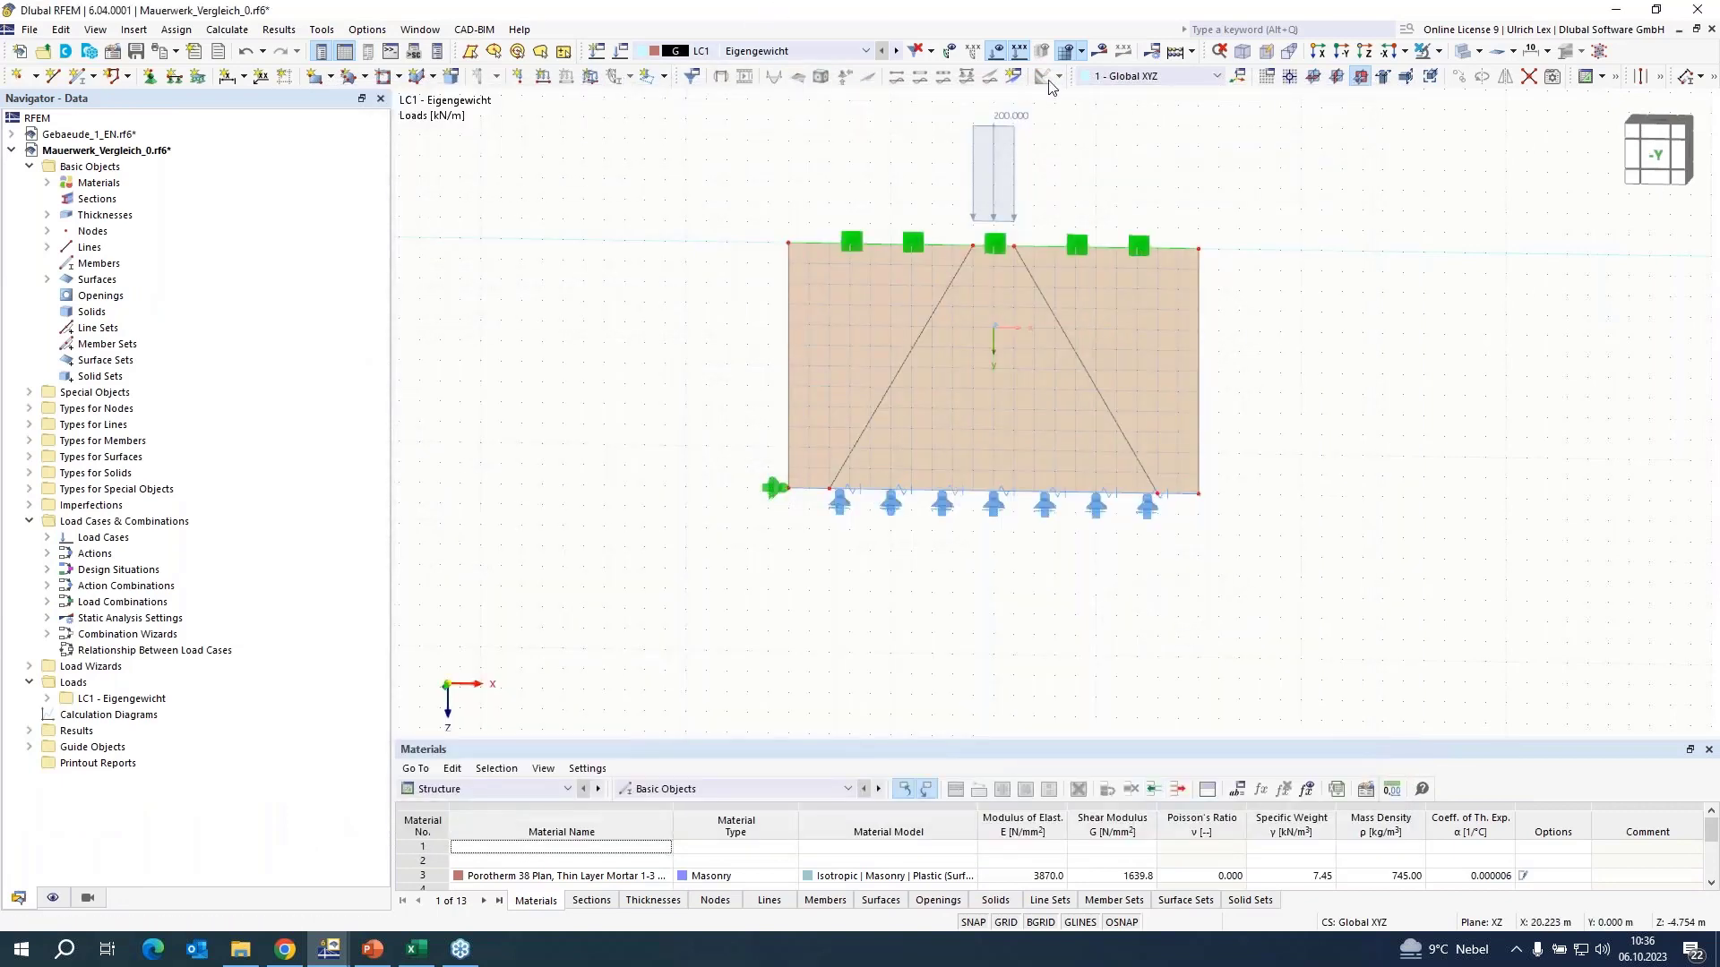
# - Recalculate LC1 and examine the wall's principal stresses and base reaction distribution for the 0.02 N/mm² tension limits
pyautogui.click(1103, 51)
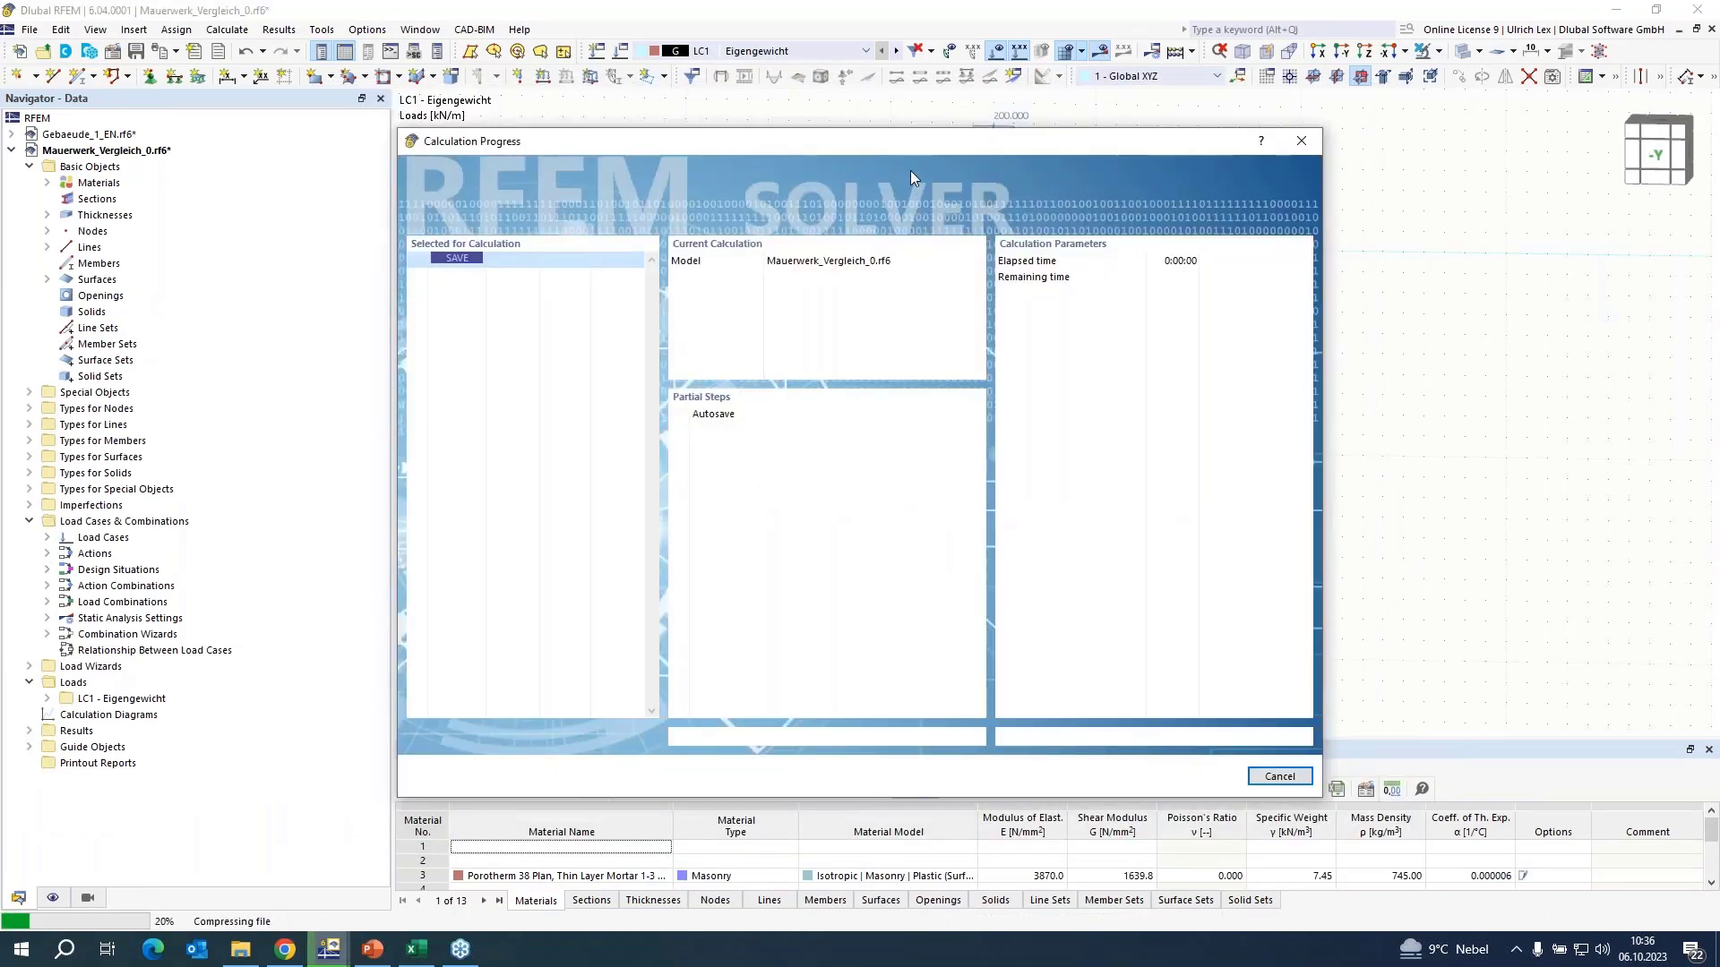
pyautogui.moveTo(830, 164); pyautogui.dragTo(765, 179)
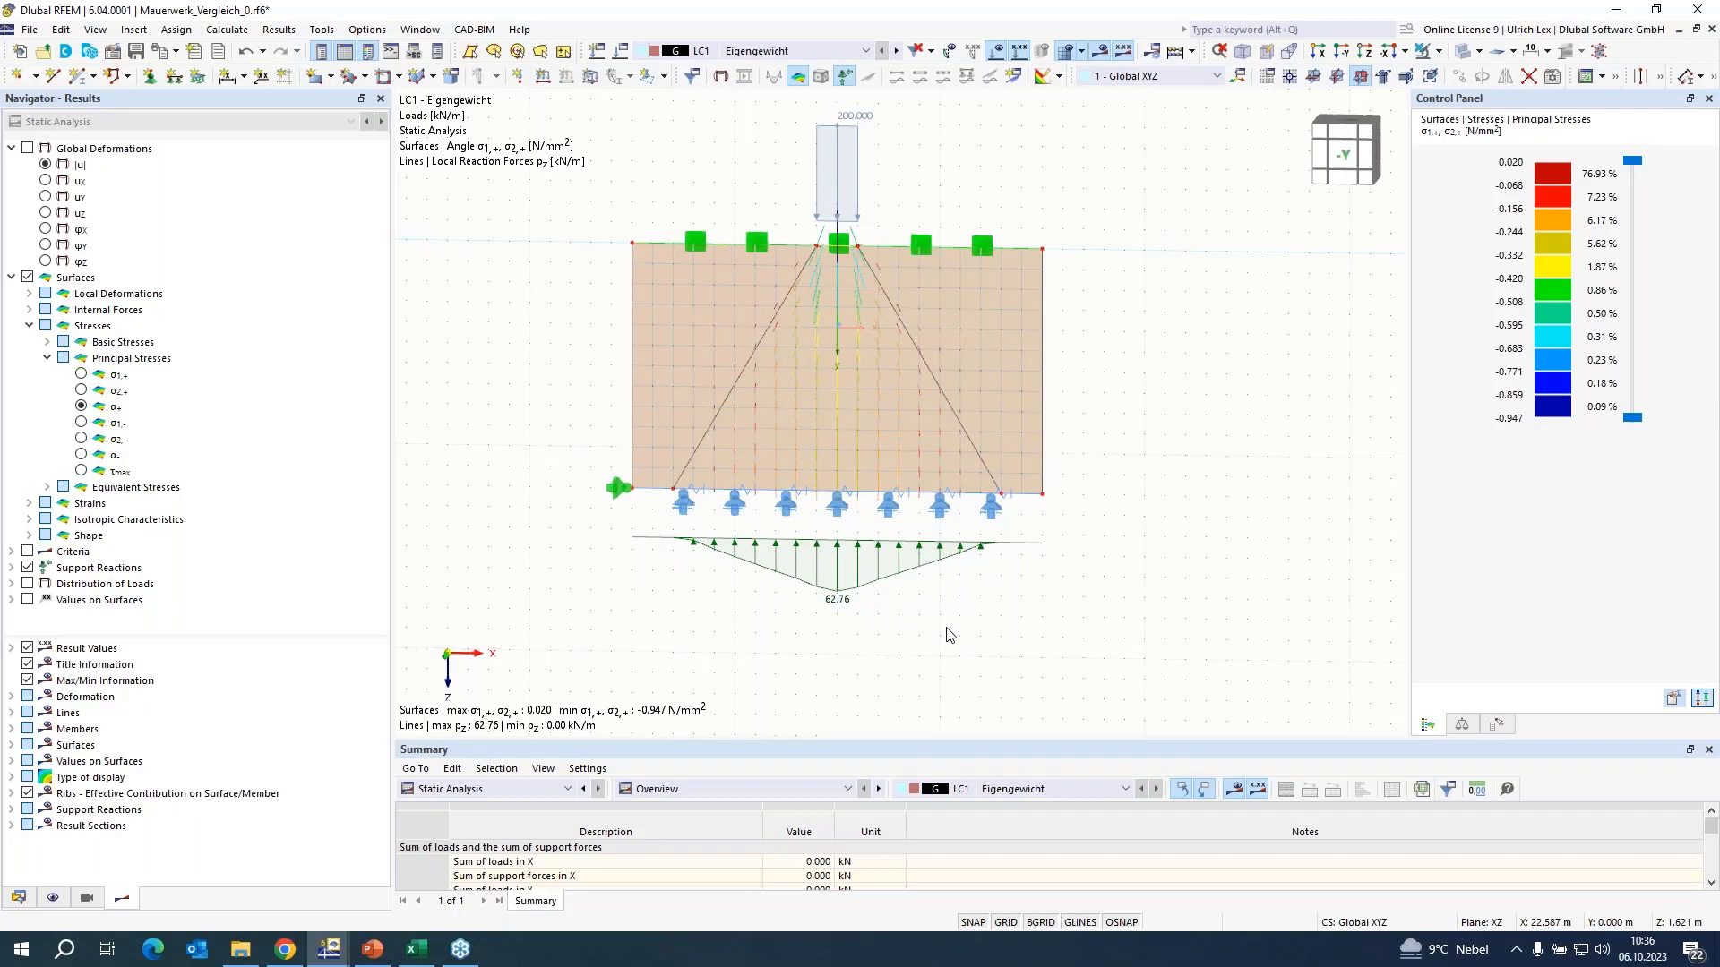
pyautogui.scroll(-1, 1016, 686)
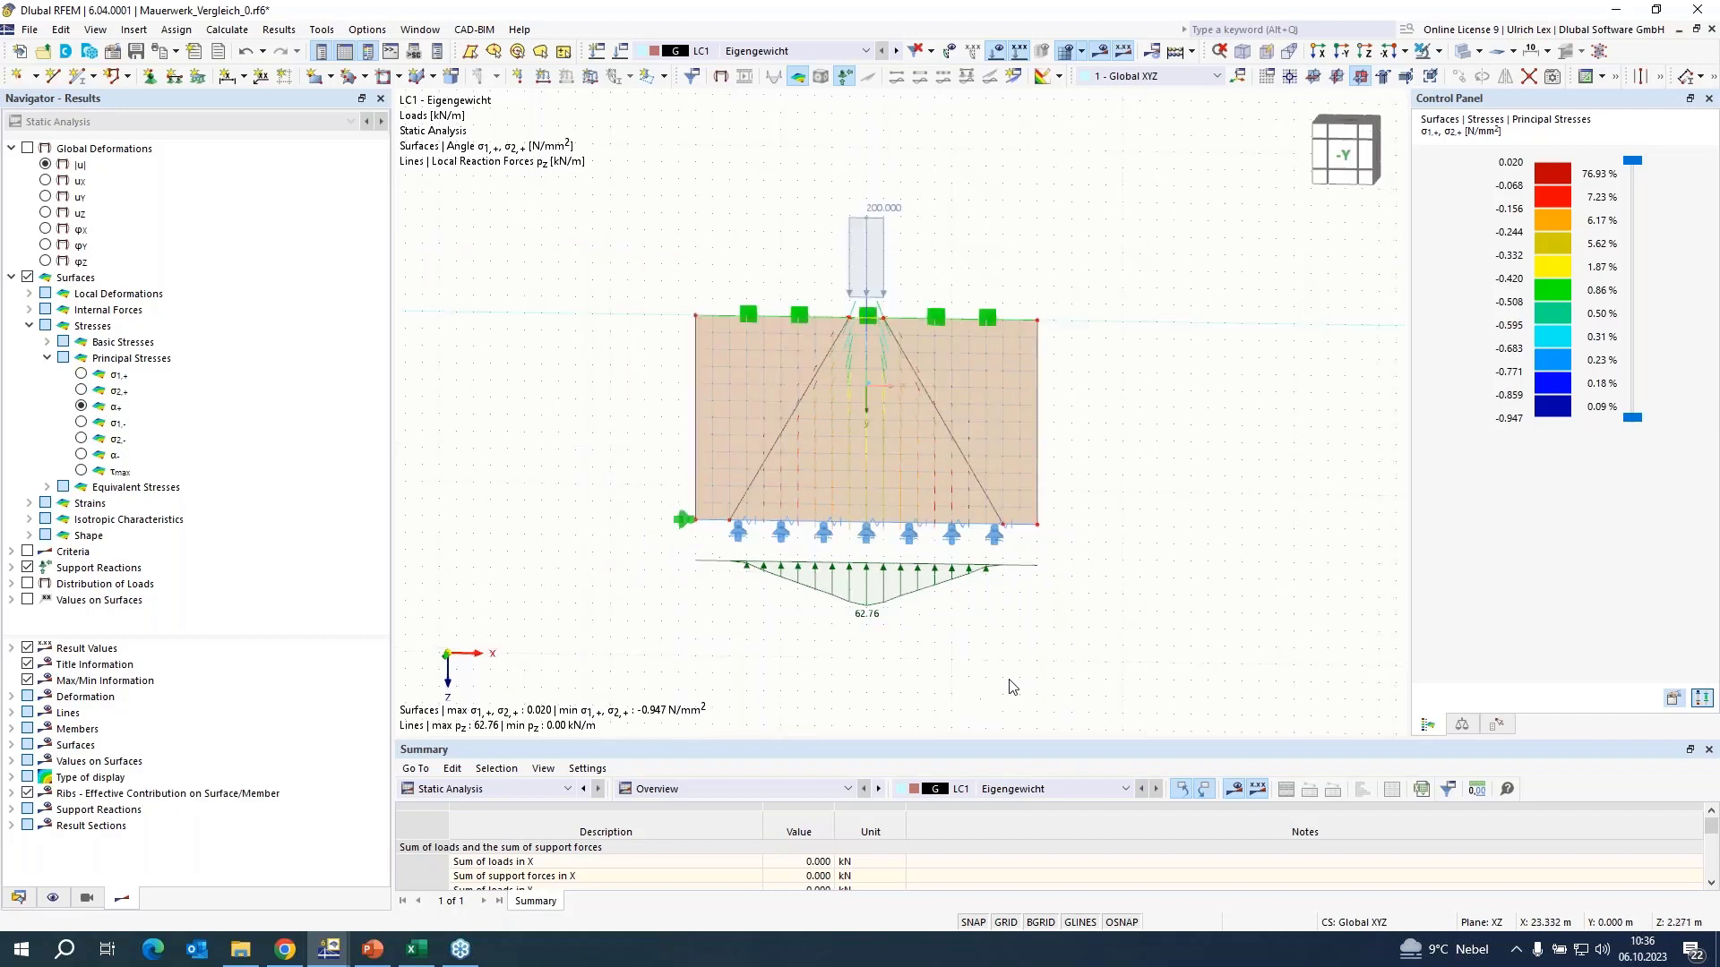
pyautogui.scroll(1, 1011, 687)
pyautogui.scroll(-1, 1003, 687)
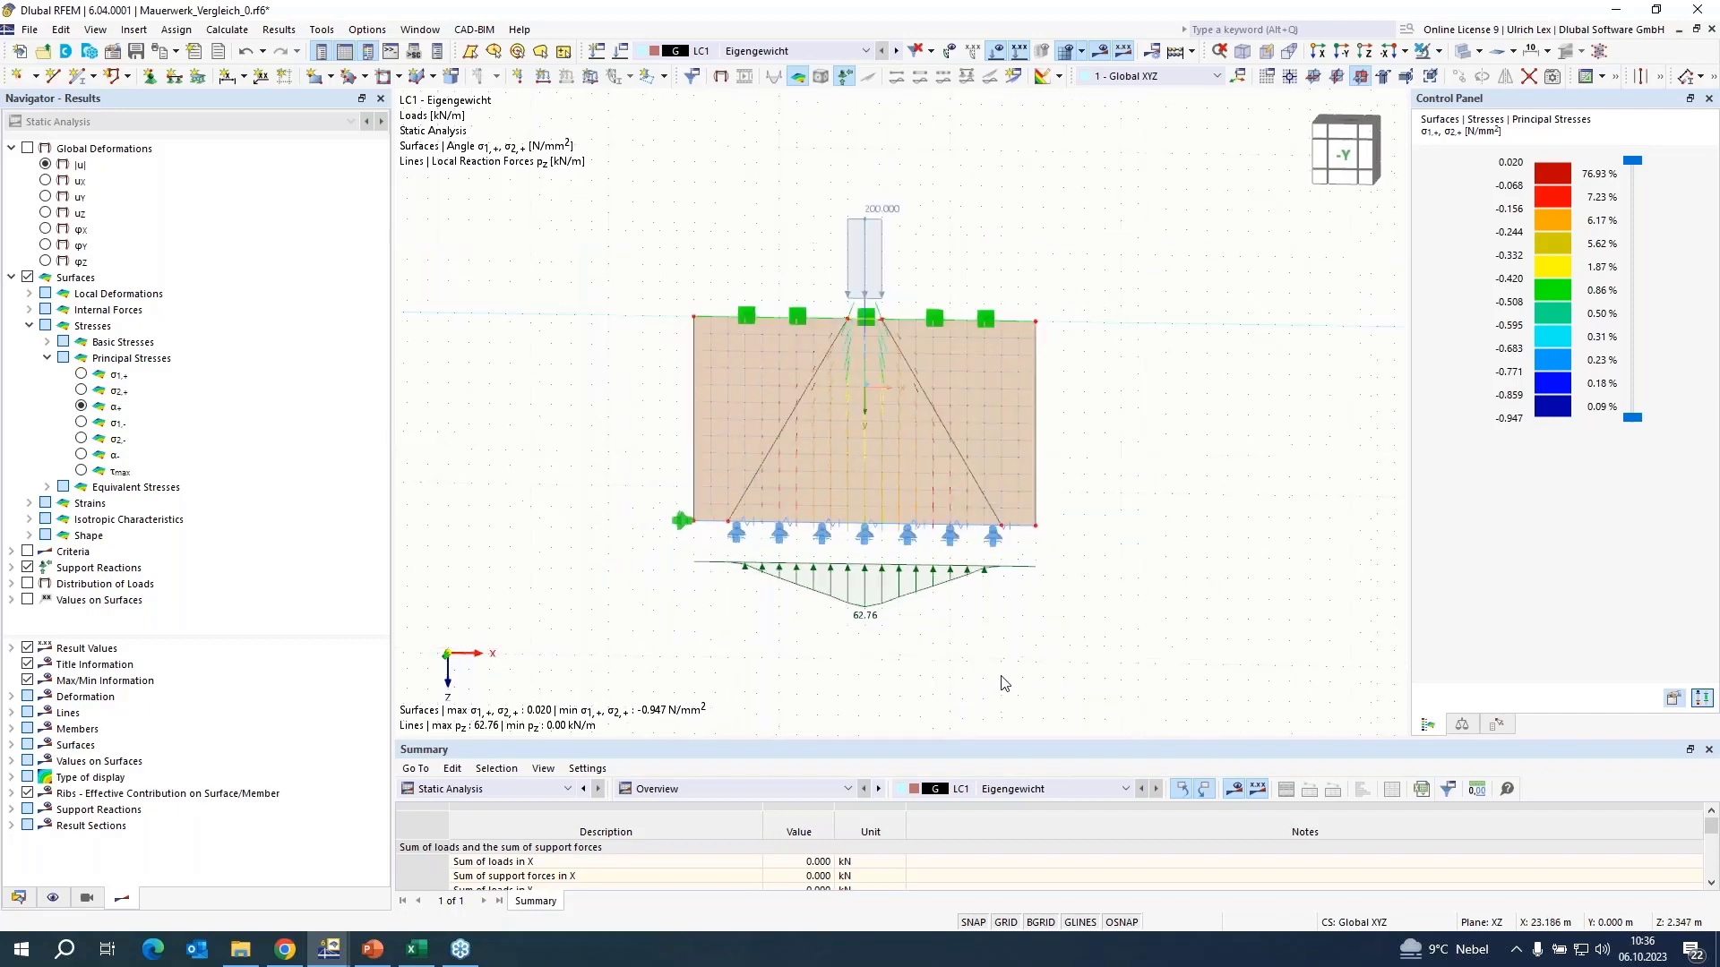
pyautogui.scroll(1, 1115, 552)
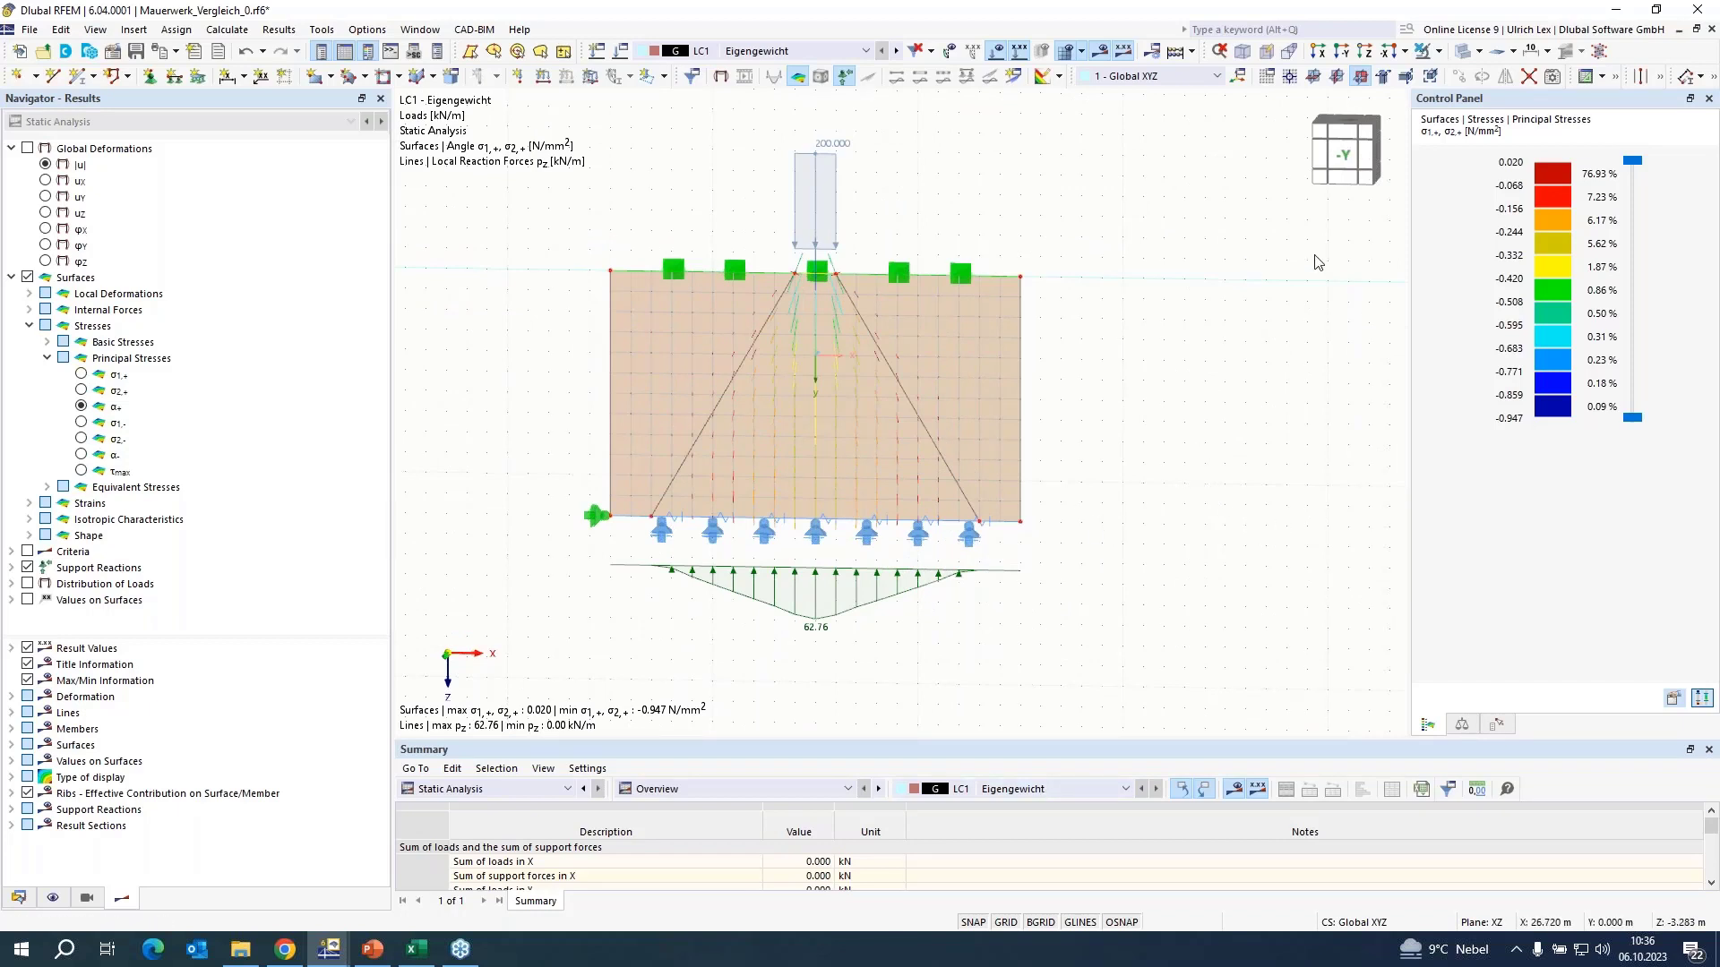
# - Switch to the masonry wall design presentation in PowerPoint
pyautogui.click(367, 953)
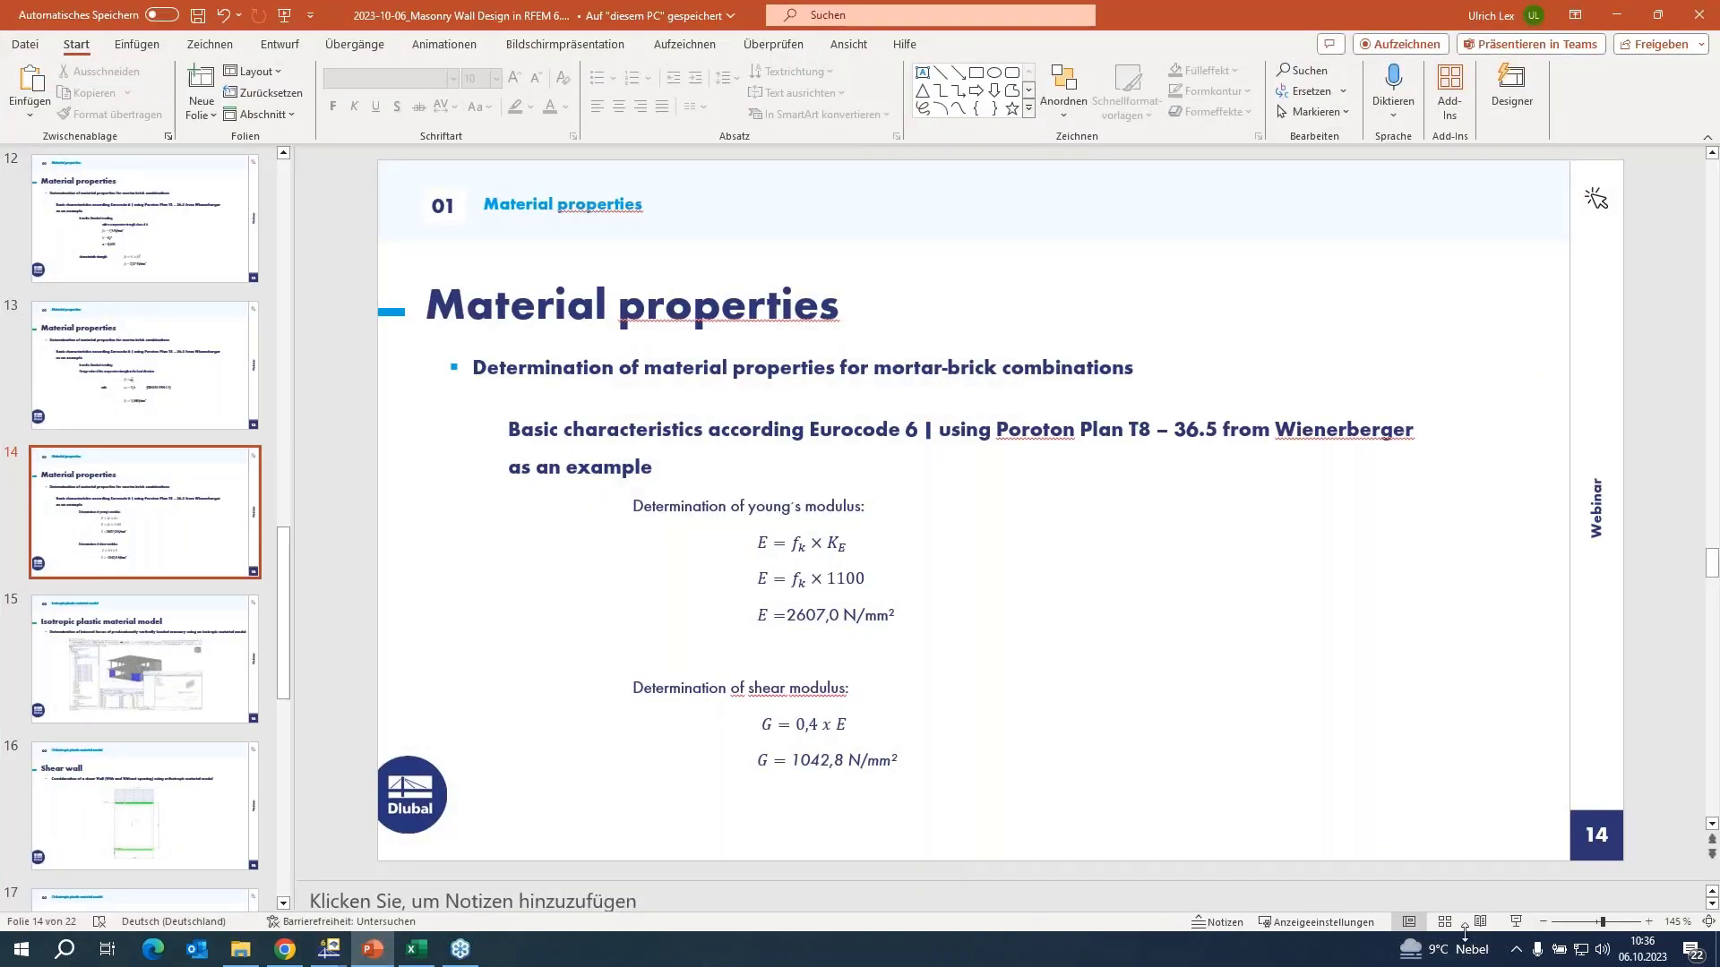
# - Start the slide show and advance to the Shear wall slide on the orthotropic plastic material model
pyautogui.click(1515, 921)
pyautogui.scroll(-2, 1320, 627)
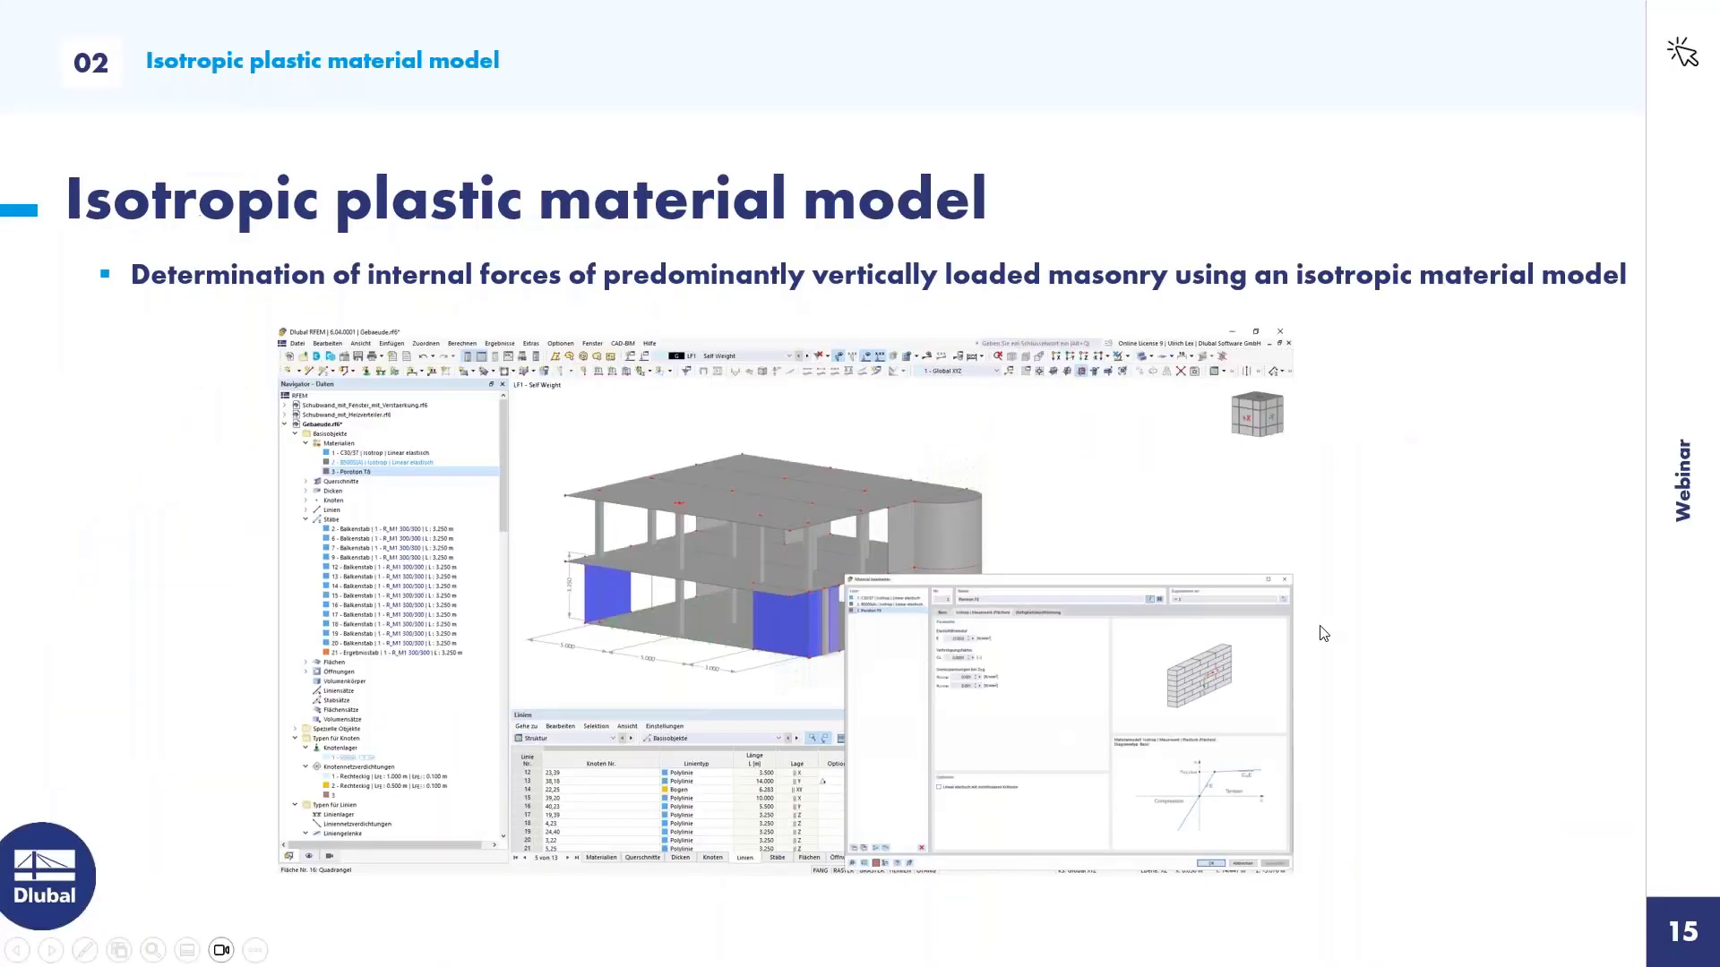
pyautogui.scroll(1, 1320, 627)
pyautogui.scroll(-1, 1201, 578)
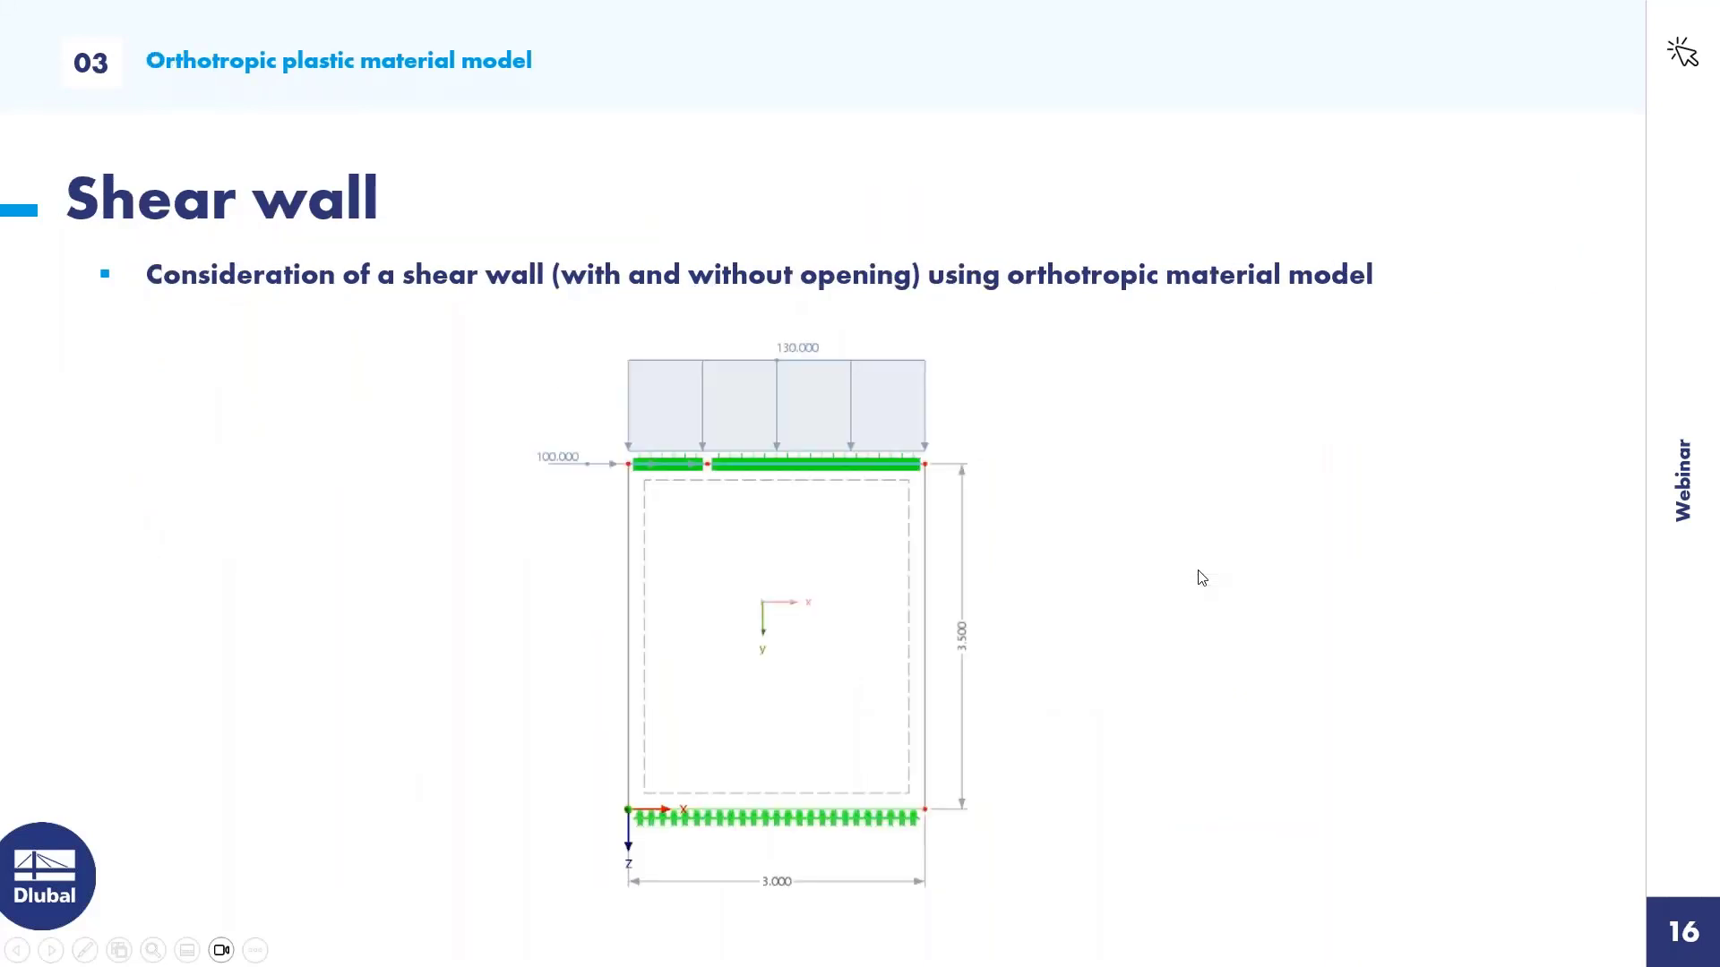
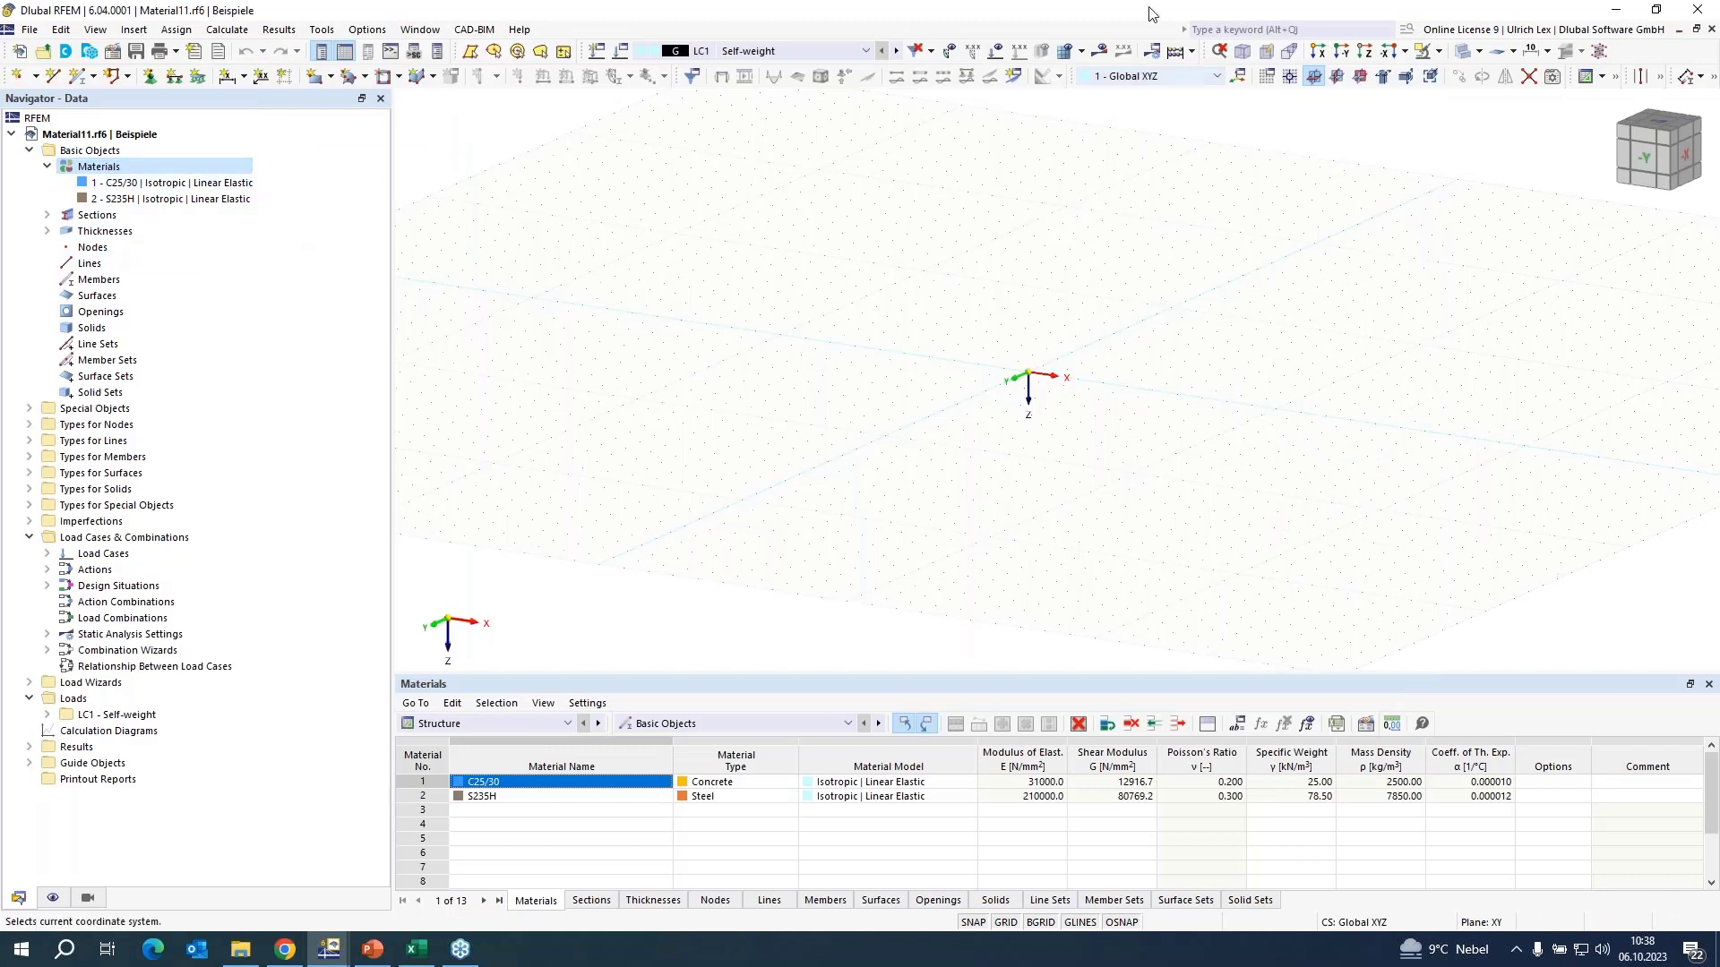
# - Set the work plane to XZ and start a new Masonry material with the Orthotropic | Masonry | Plastic (Surfaces) model
pyautogui.click(1360, 76)
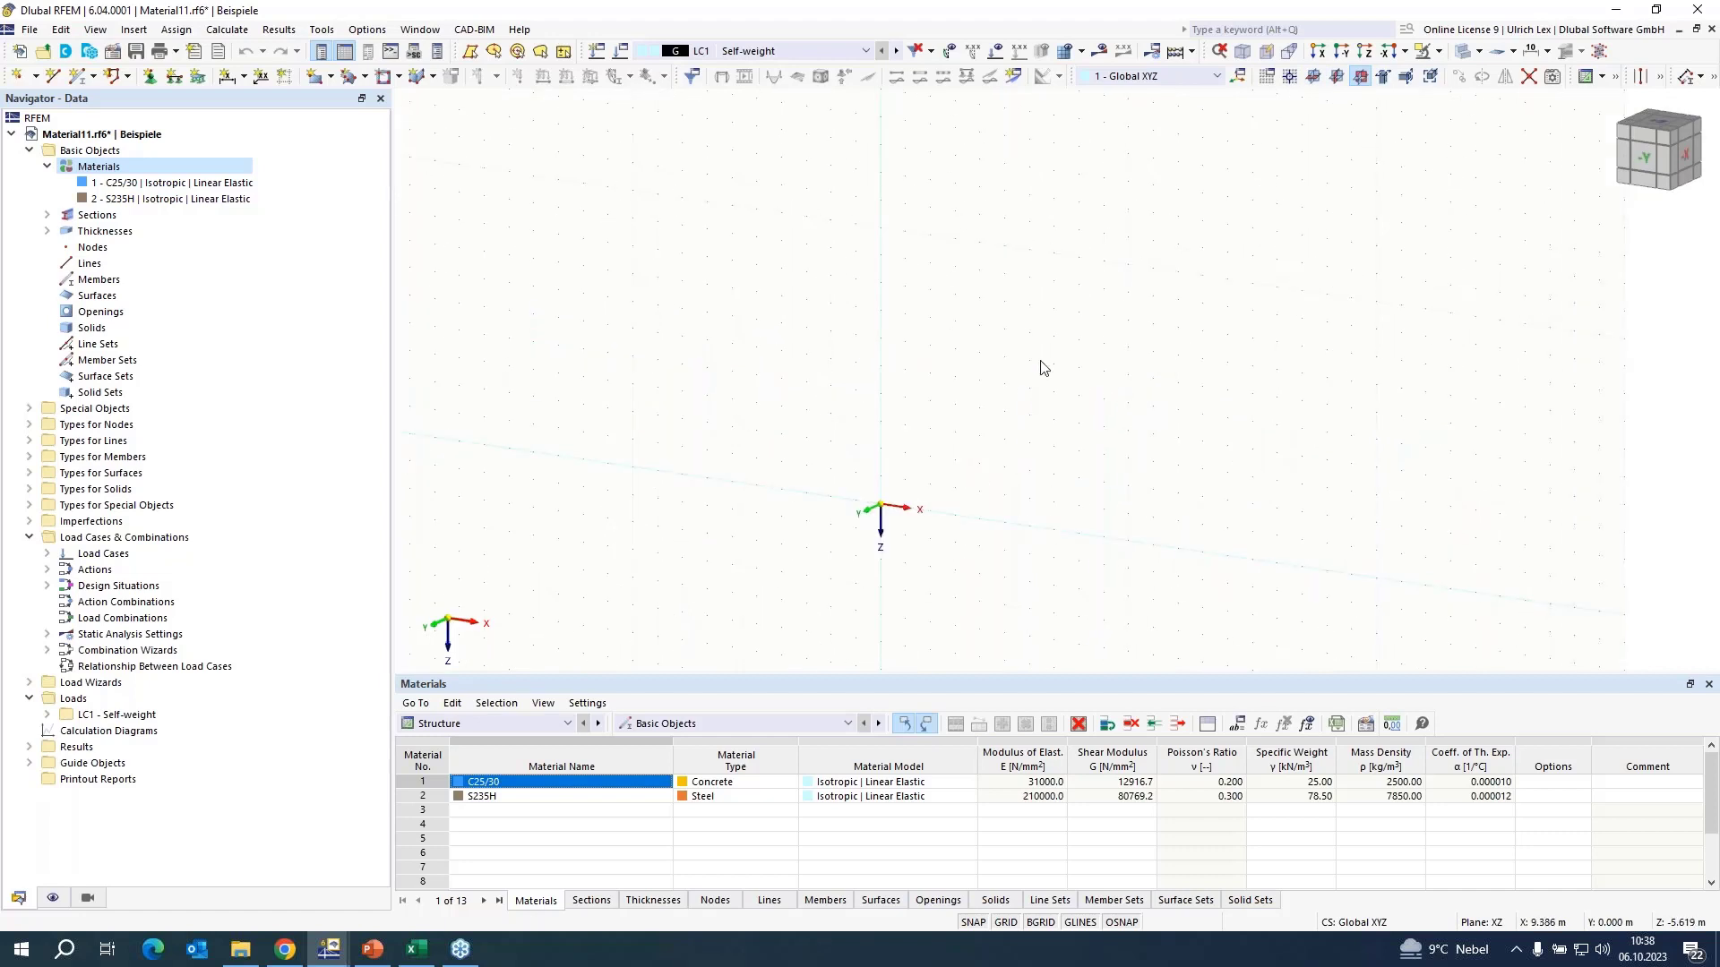
pyautogui.rightClick(112, 174)
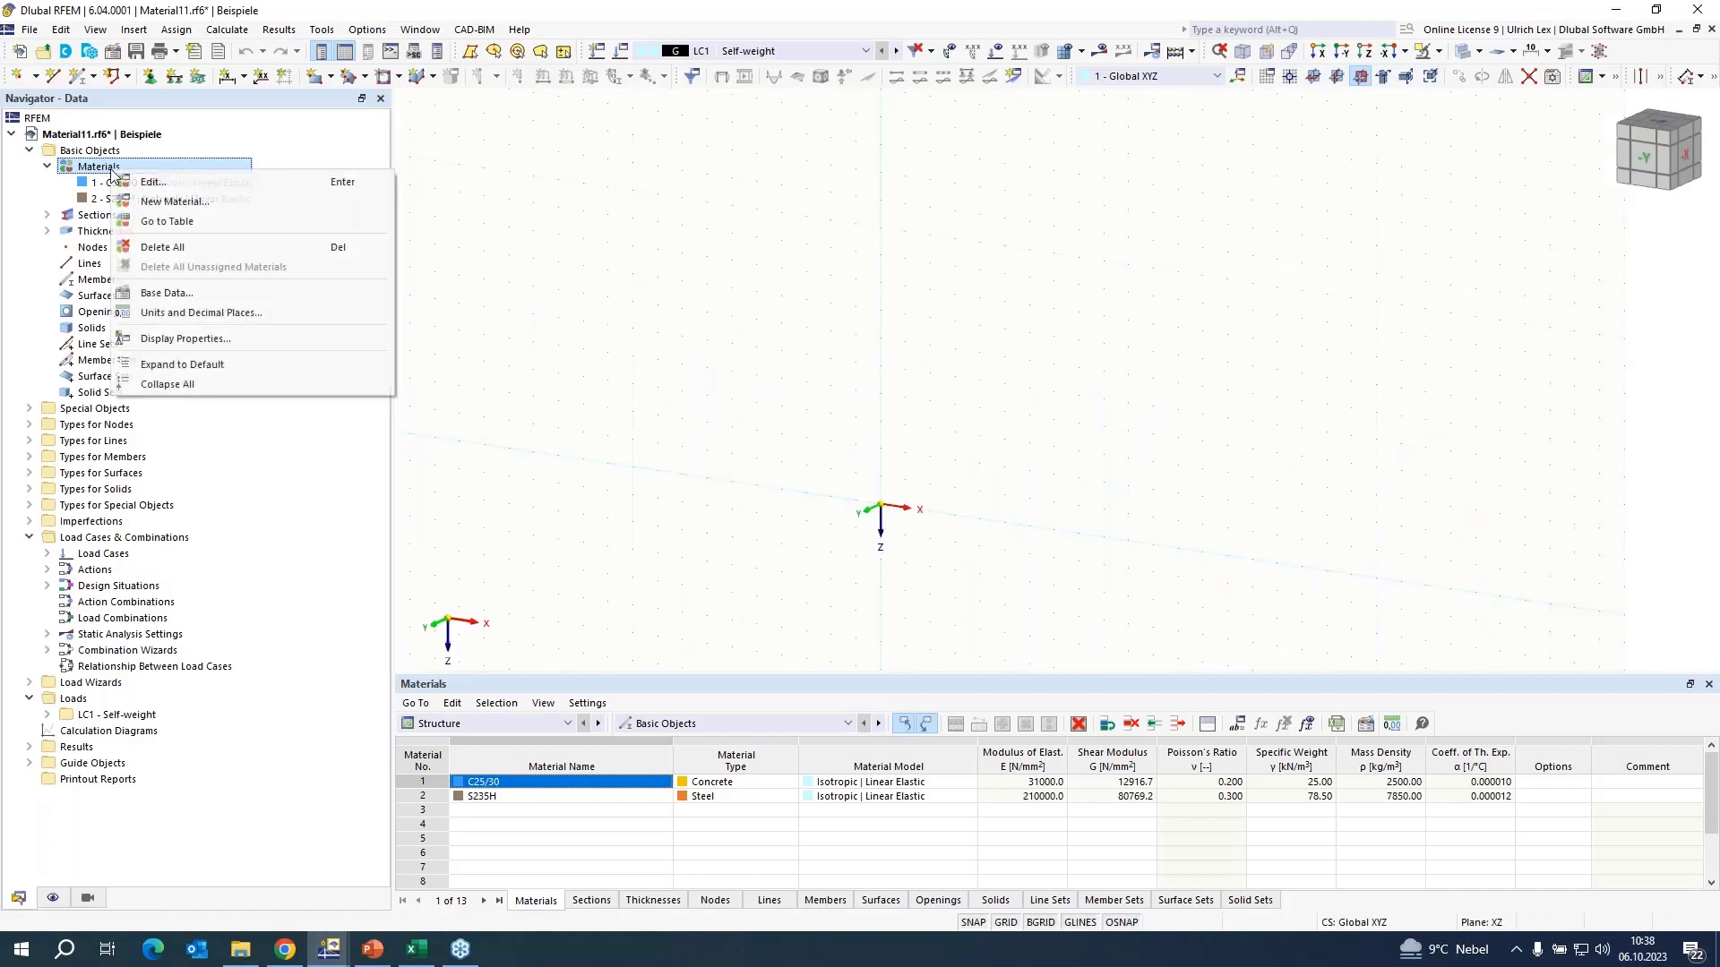
pyautogui.click(181, 198)
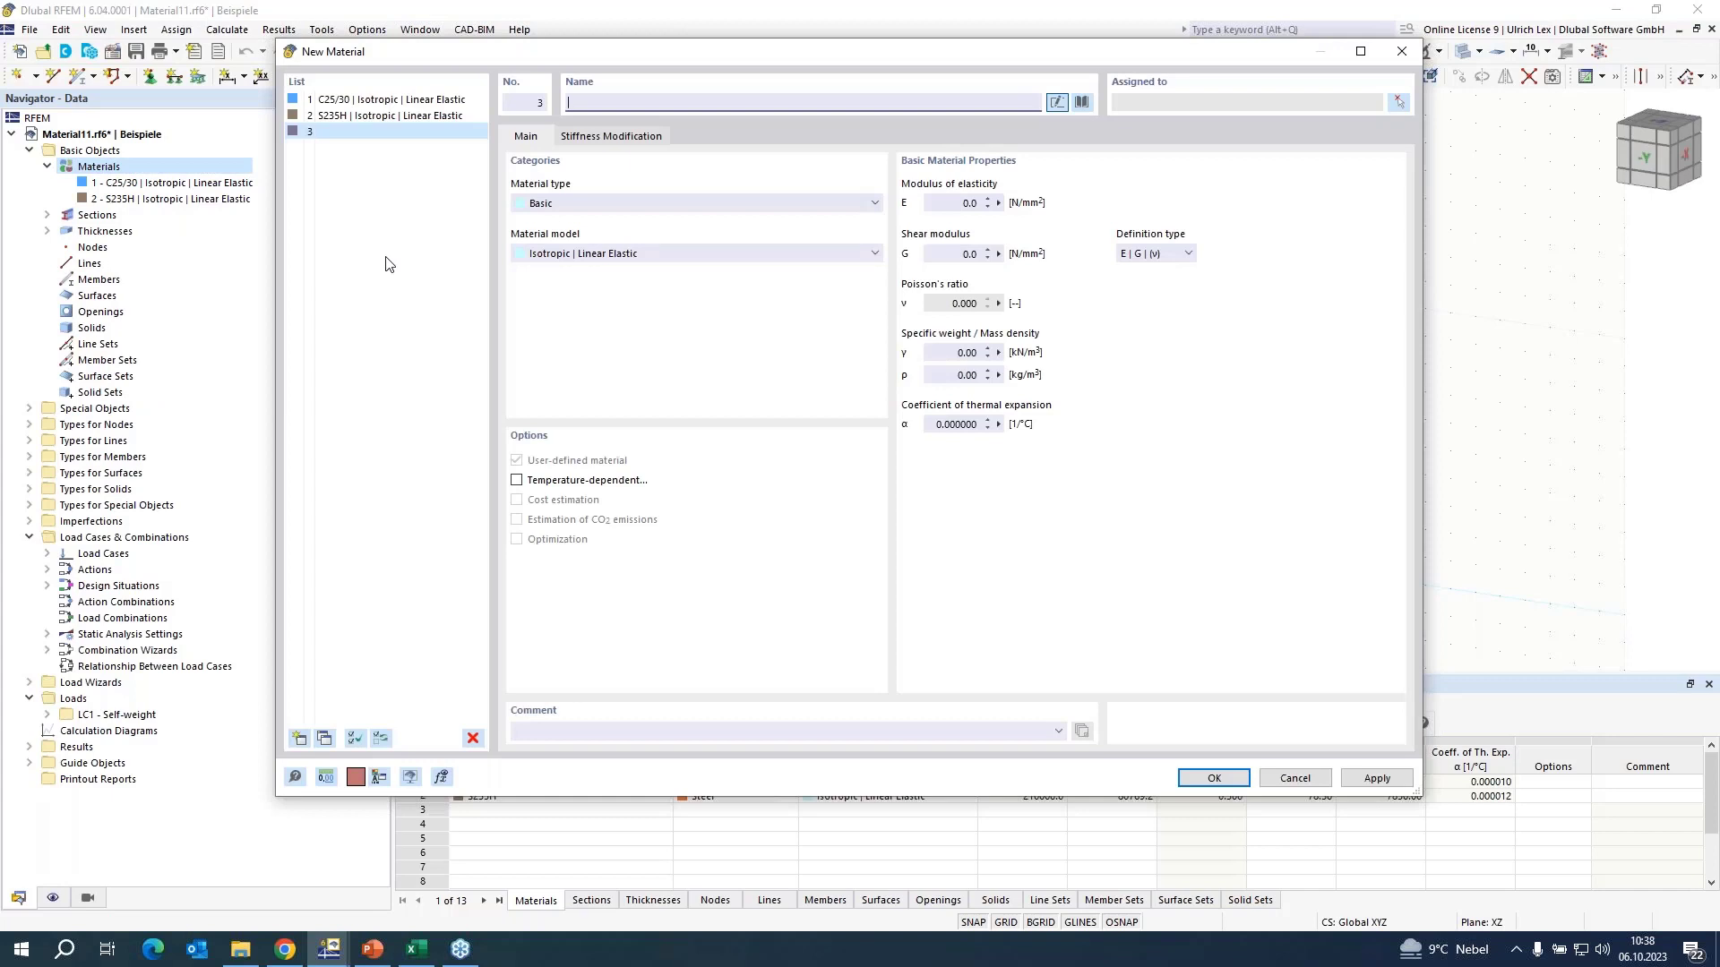
pyautogui.click(648, 209)
pyautogui.click(639, 228)
pyautogui.click(647, 253)
pyautogui.click(654, 299)
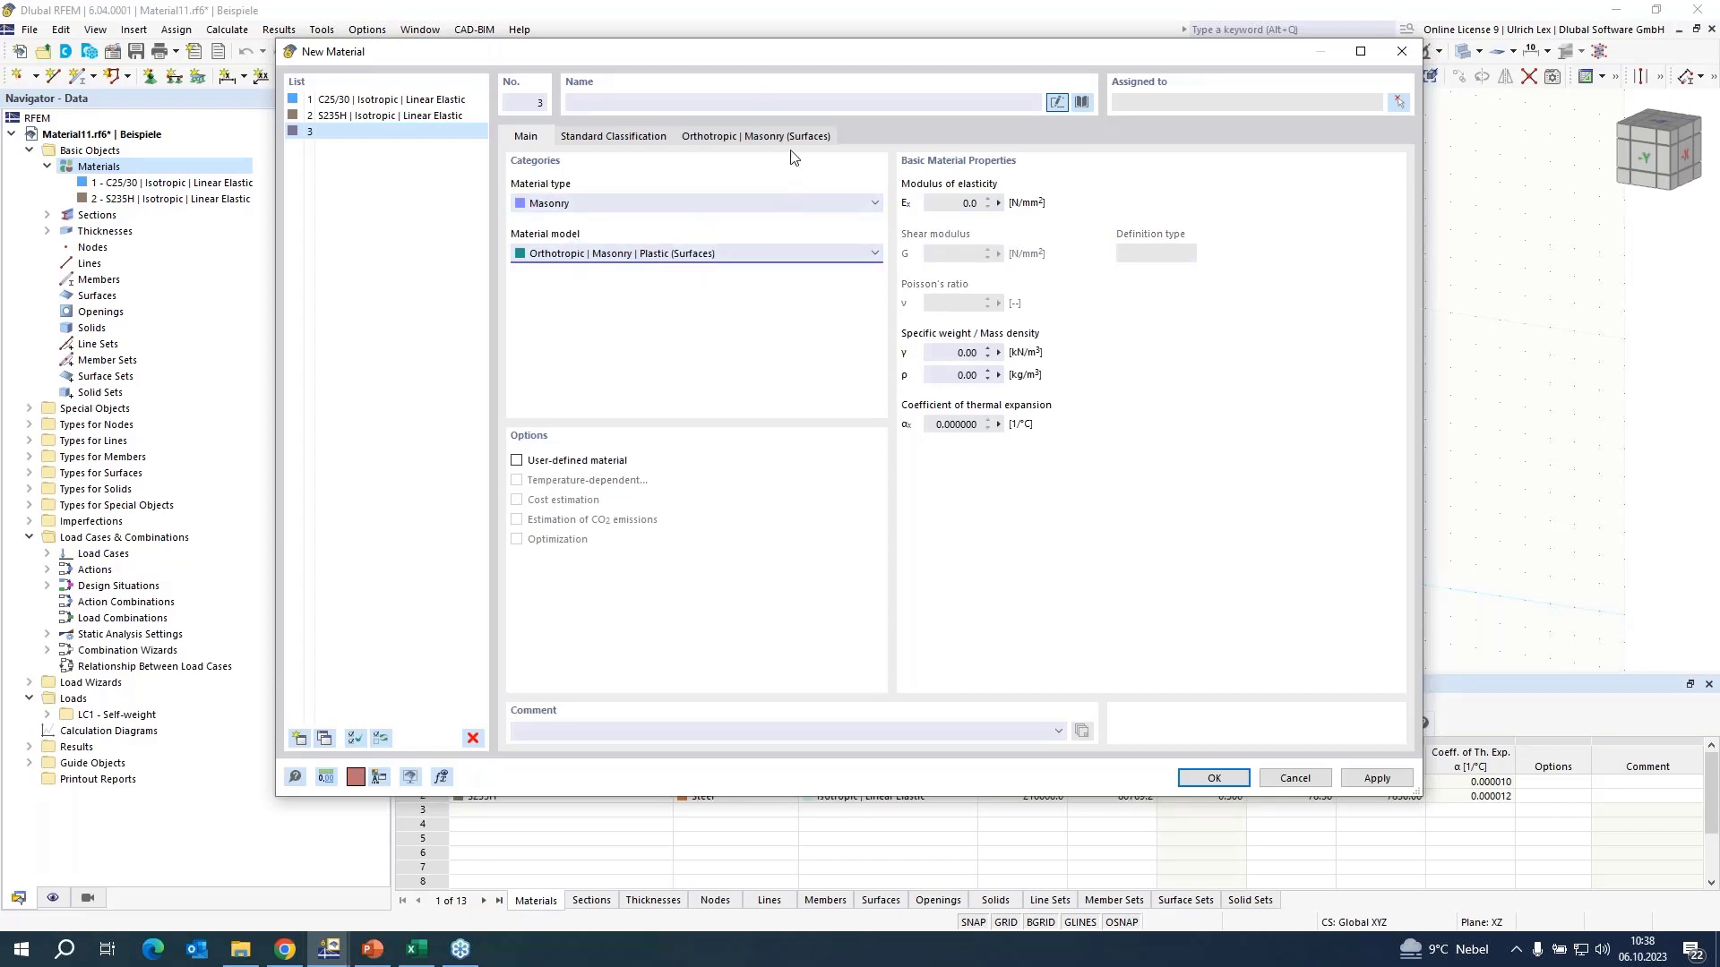
# - Load Porotherm 25-38 Objekt LDF Plan, Thin Layer Mortar 1-3 mm, 5.14 N/mm² from Wienerberger Österreich's Mortared Masonry library series and save the material
pyautogui.click(1081, 102)
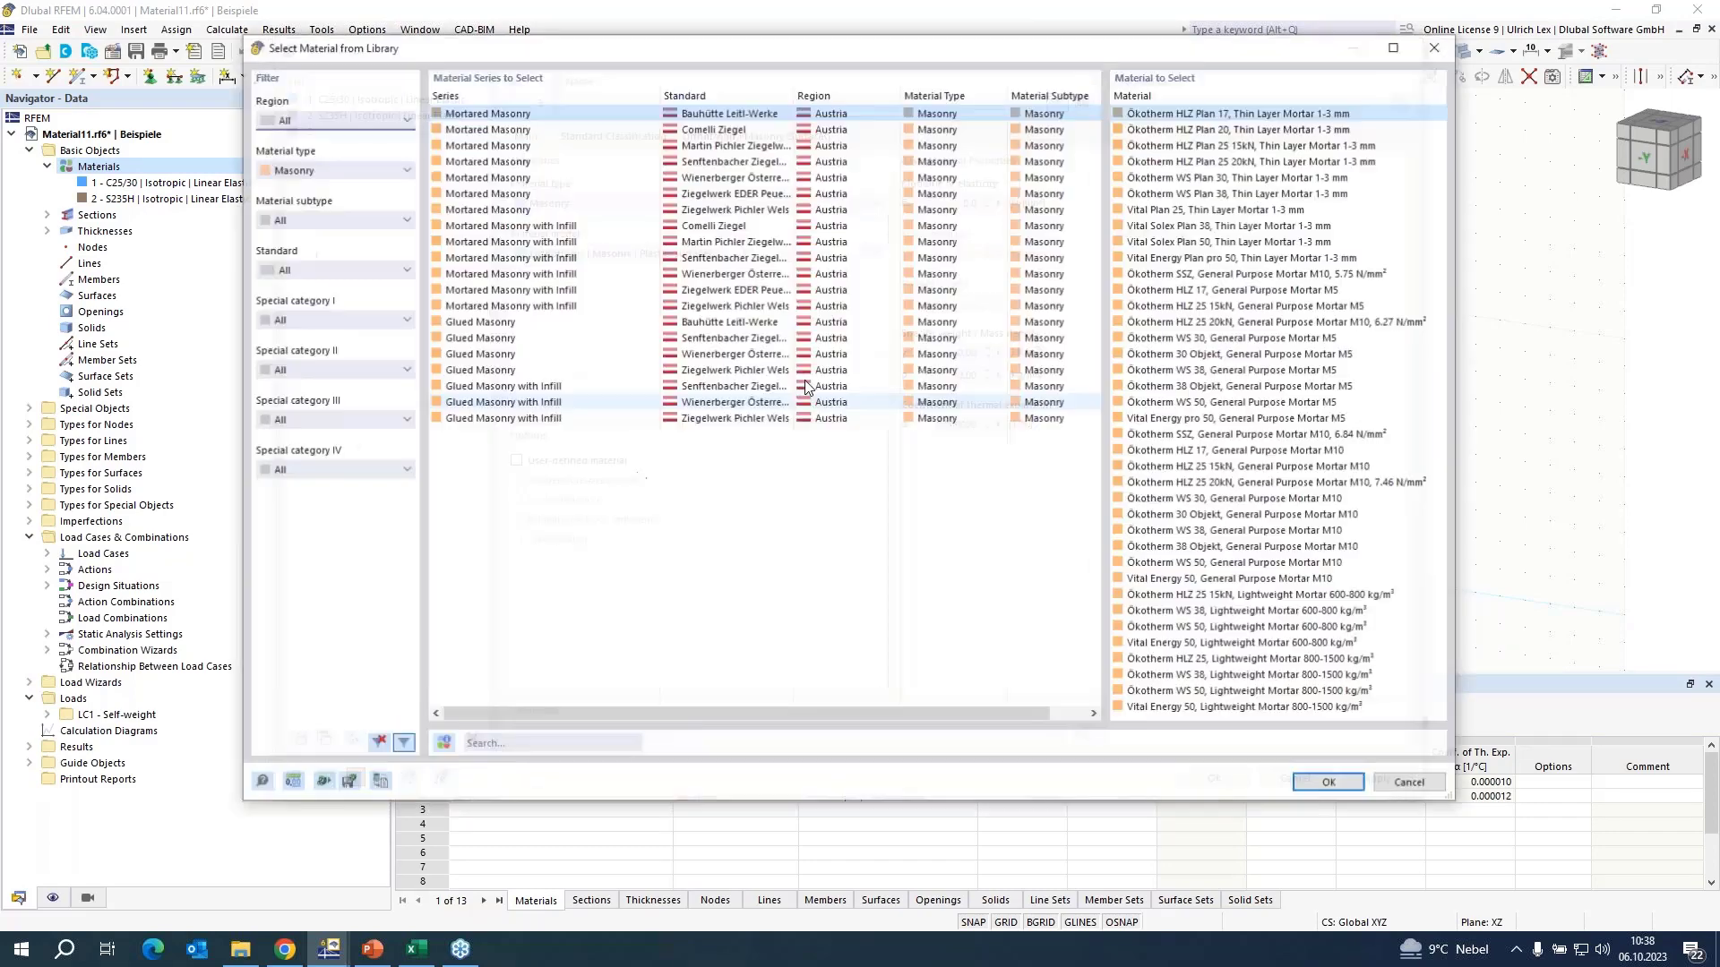
pyautogui.click(701, 176)
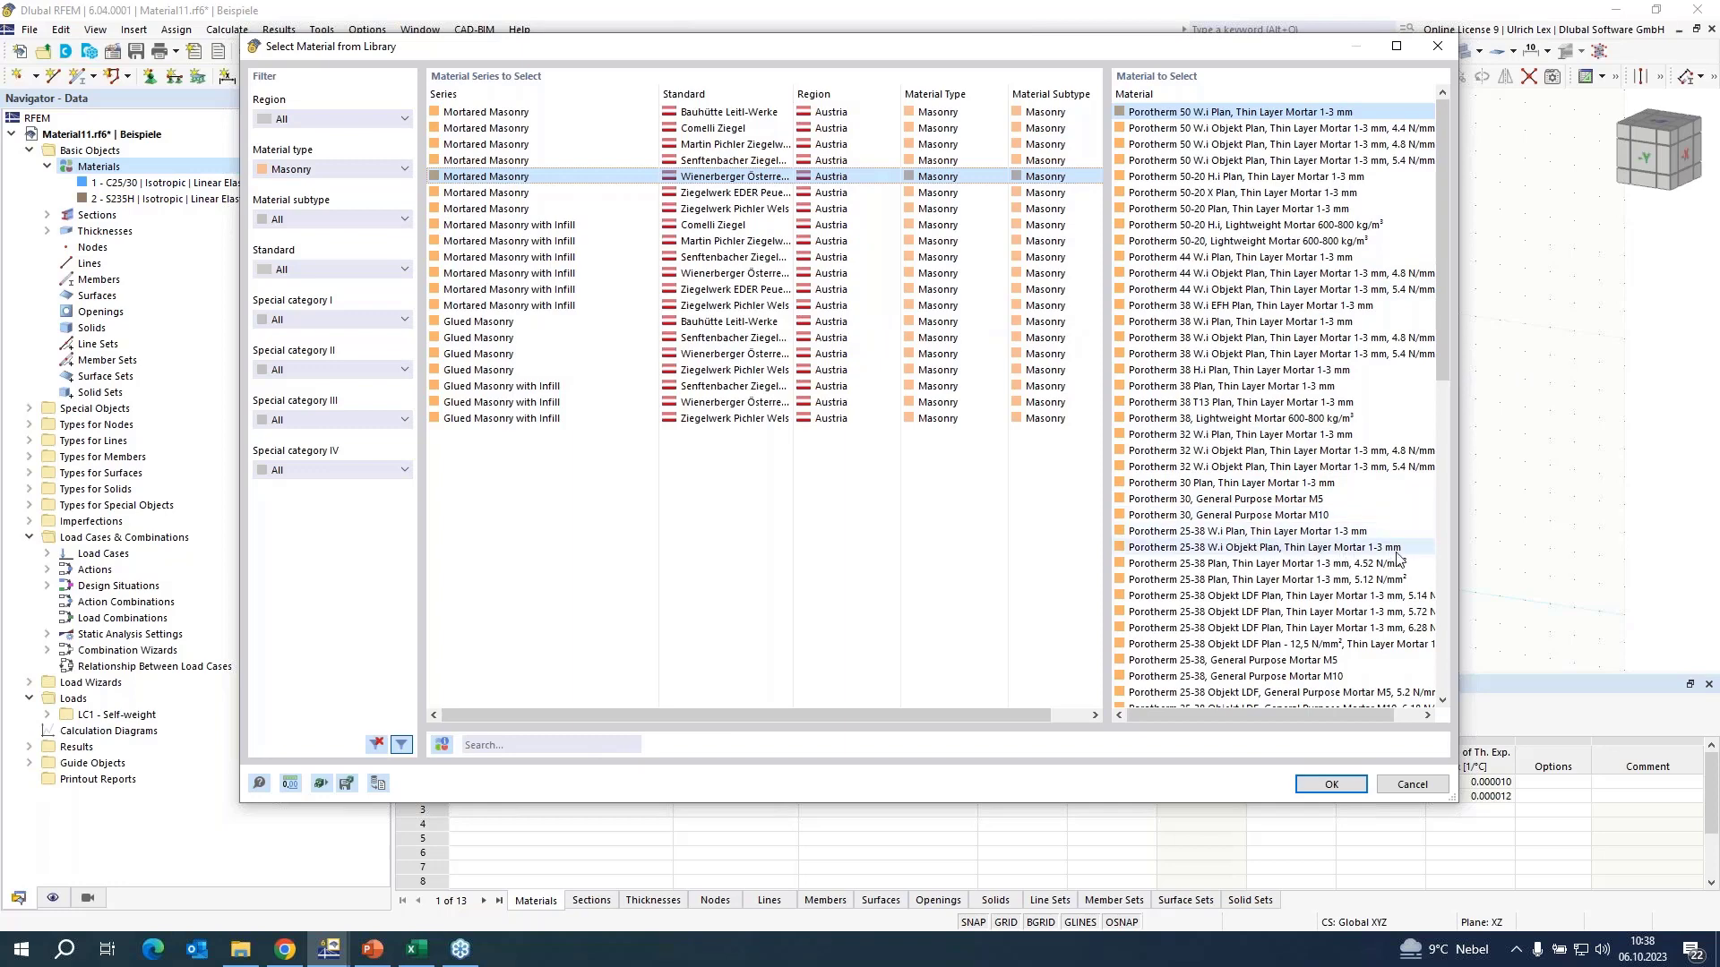
pyautogui.click(1416, 597)
pyautogui.click(1357, 785)
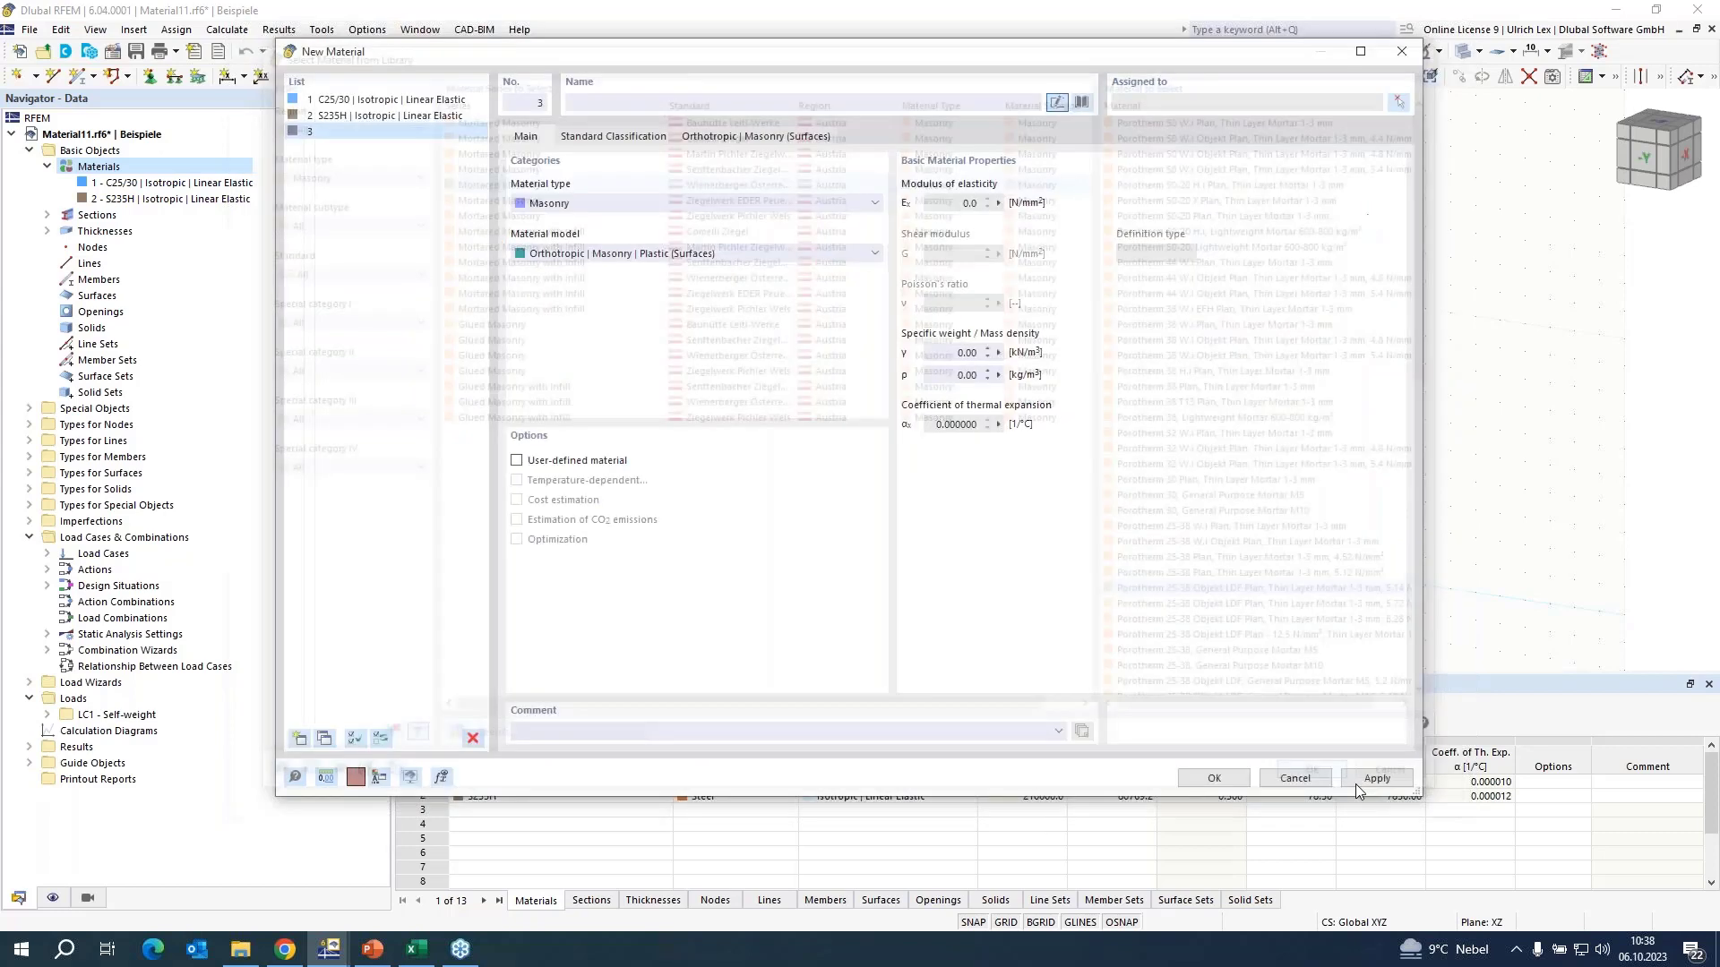
pyautogui.click(1215, 779)
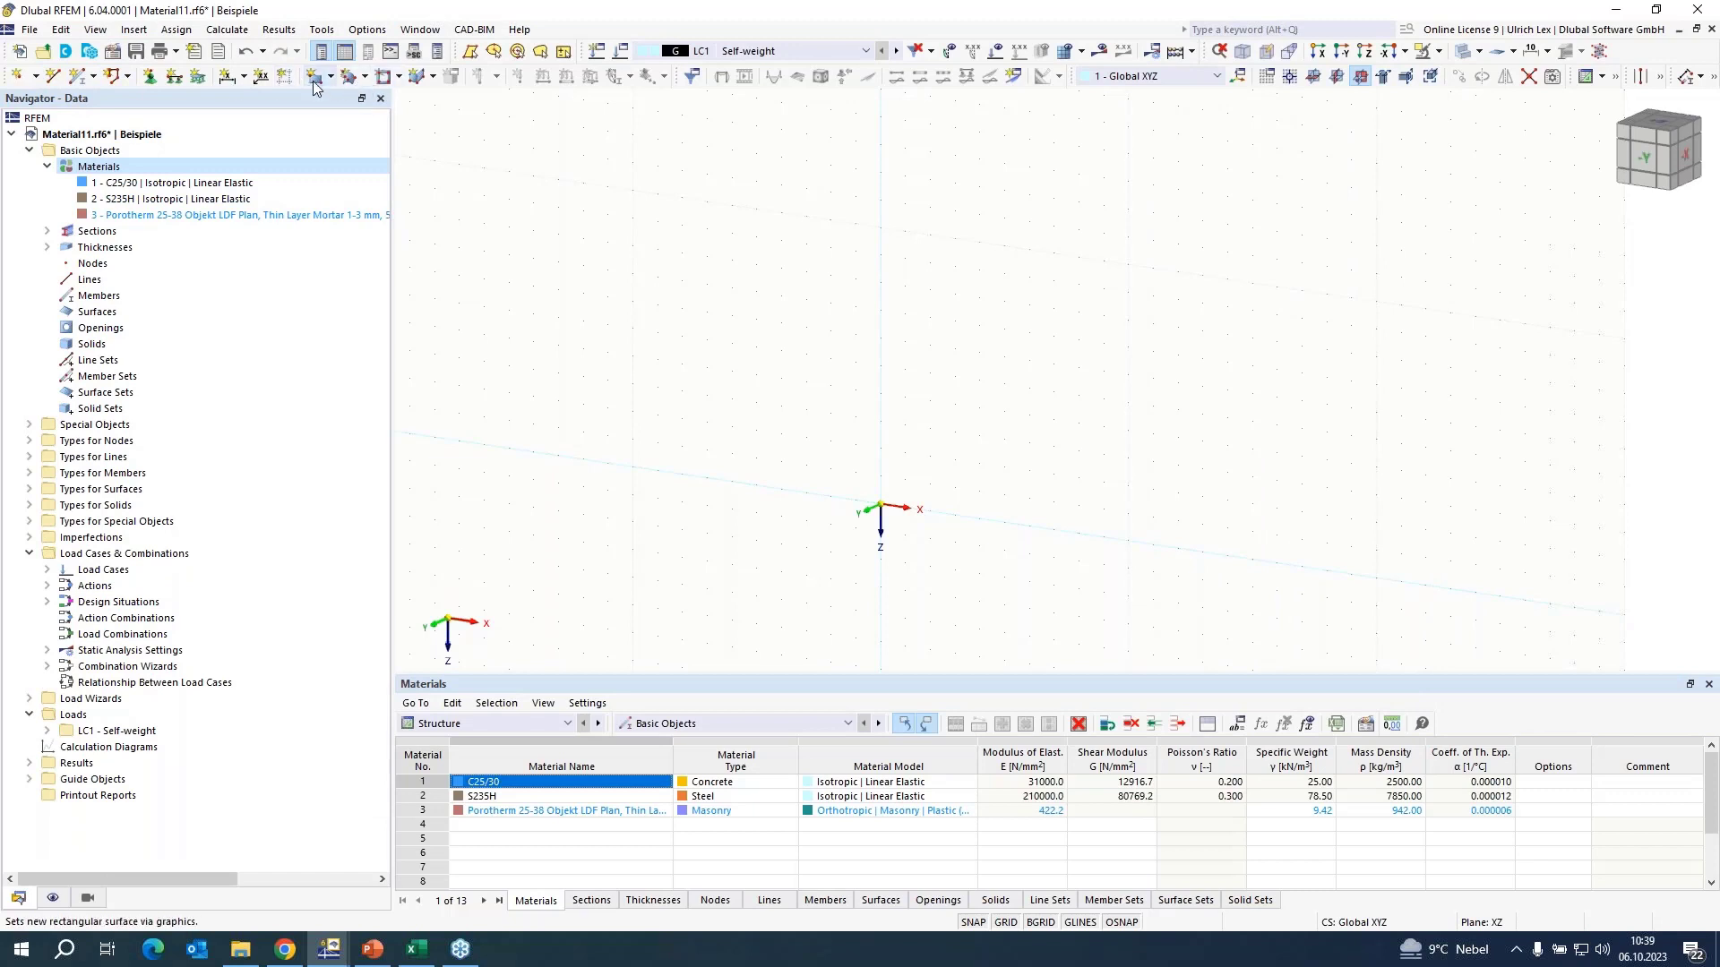
# - Create a uniform 250 mm thickness using material 3, the Porotherm 25-38 Objekt LDF Plan masonry
pyautogui.click(47, 247)
pyautogui.rightClick(90, 248)
pyautogui.click(134, 261)
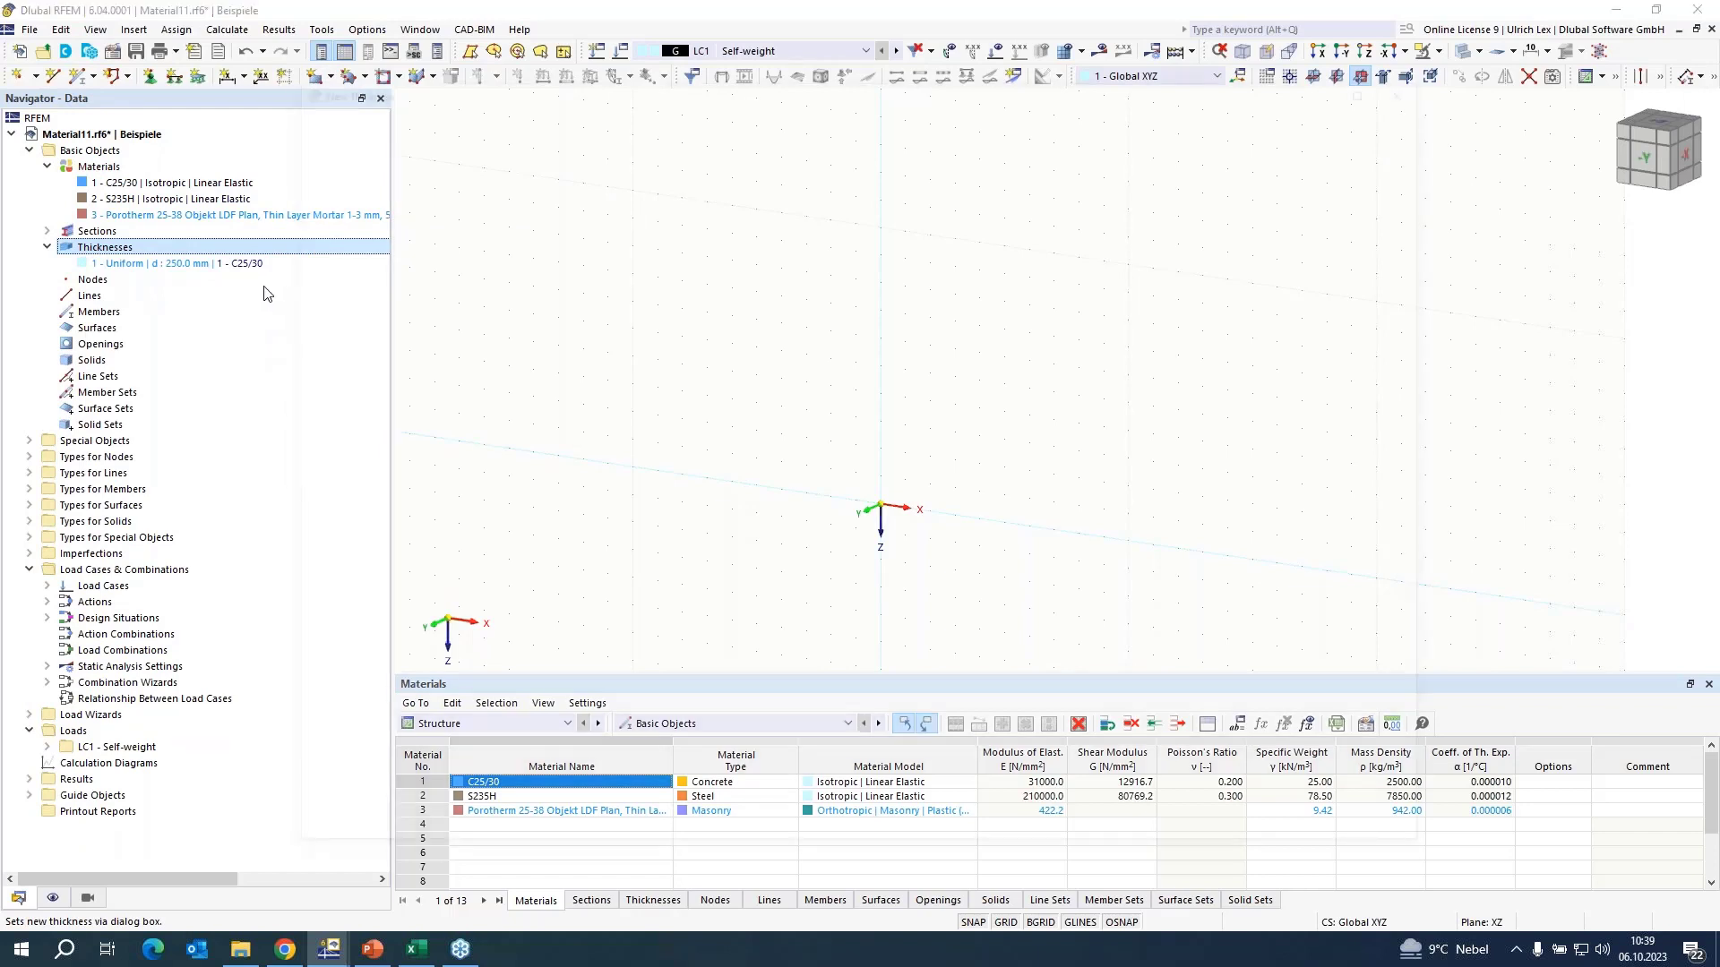
pyautogui.click(714, 272)
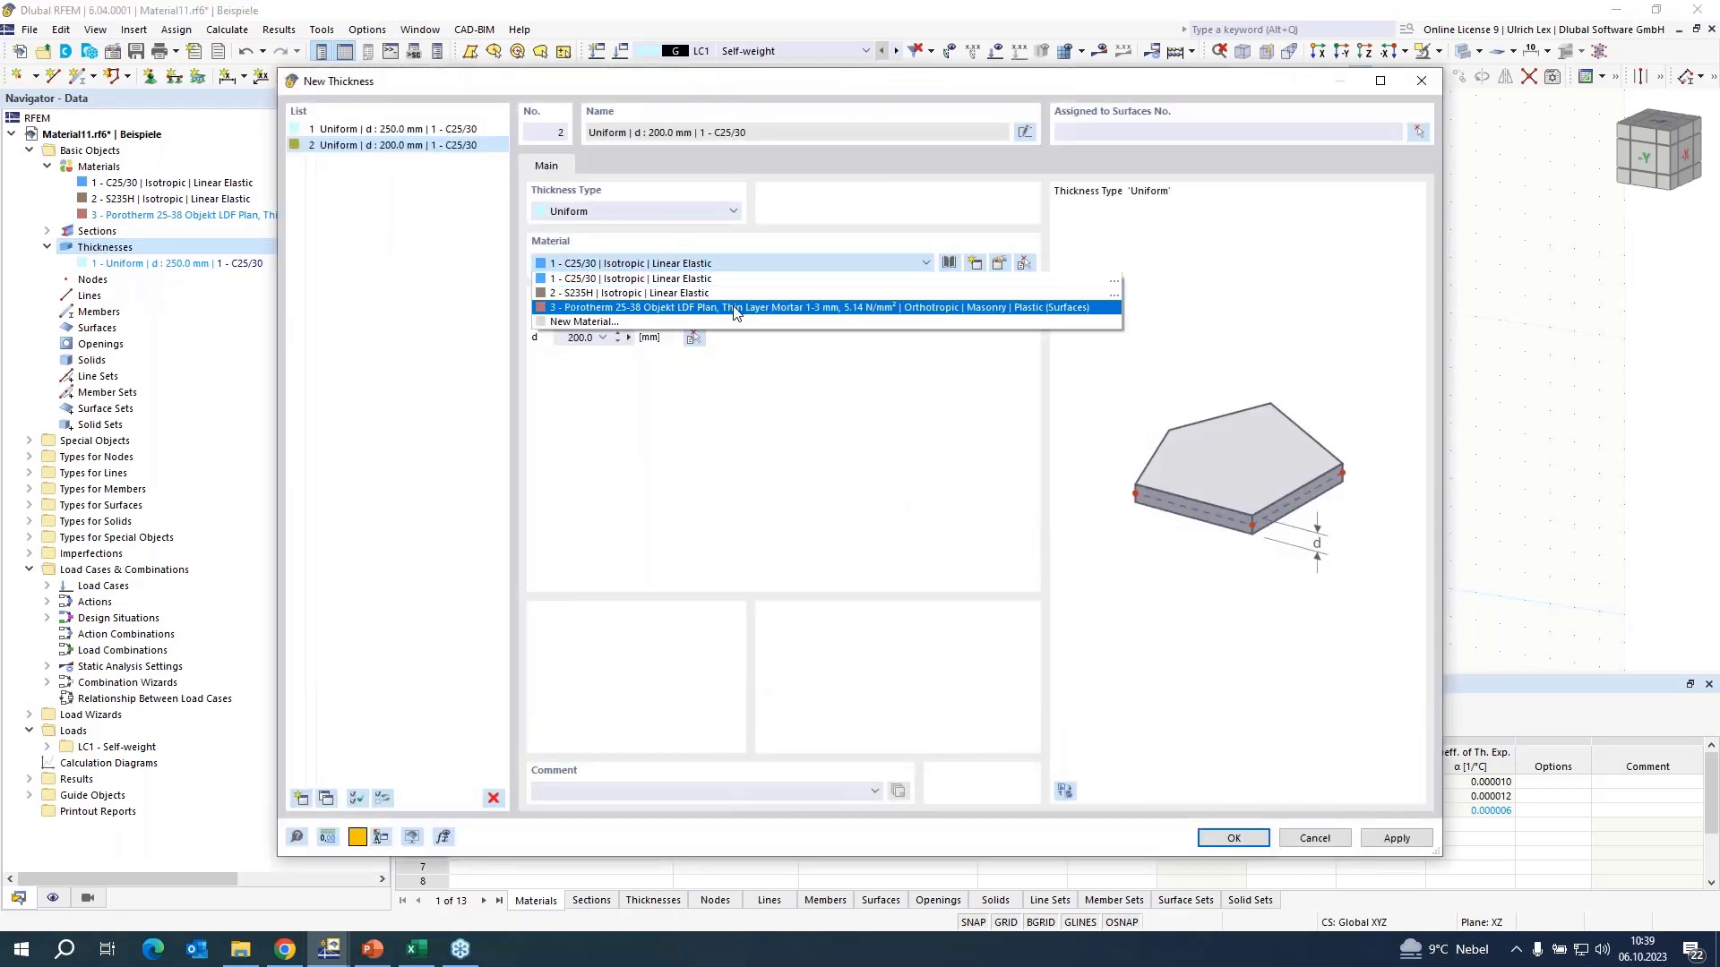
pyautogui.click(736, 311)
pyautogui.click(606, 334)
pyautogui.write('250')
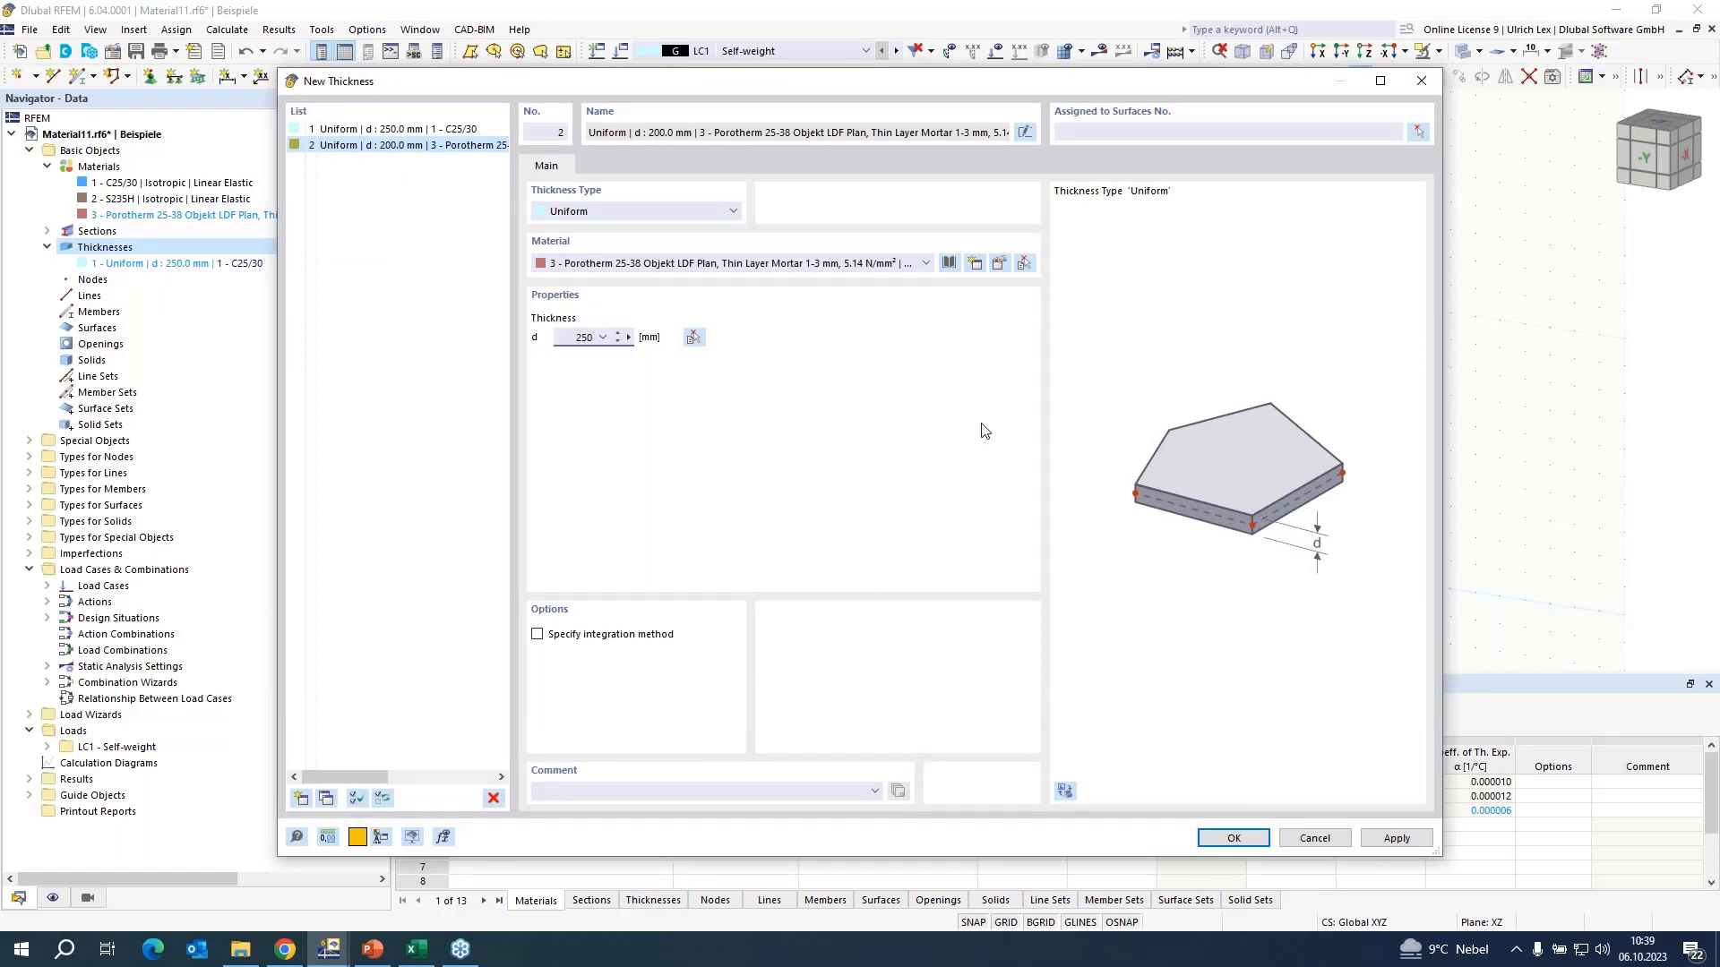
pyautogui.click(1229, 838)
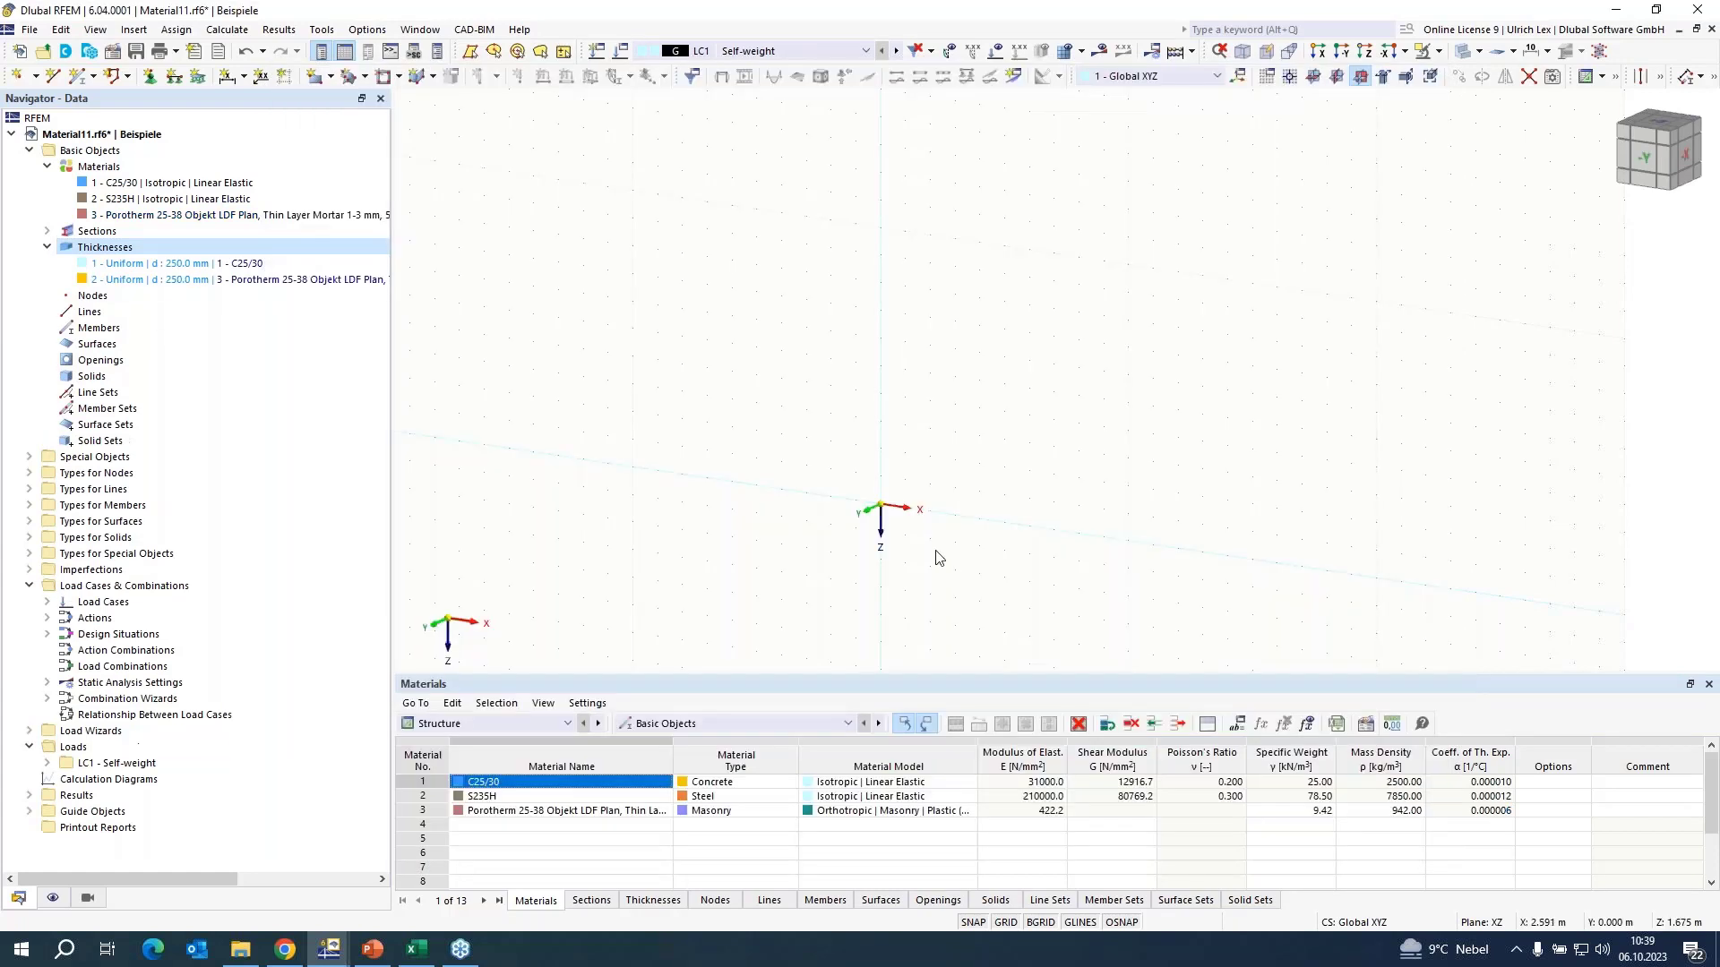
# - Draw a rectangular surface with the 250 mm Porotherm thickness from the origin to X 6 m, Z -6 m
pyautogui.click(315, 77)
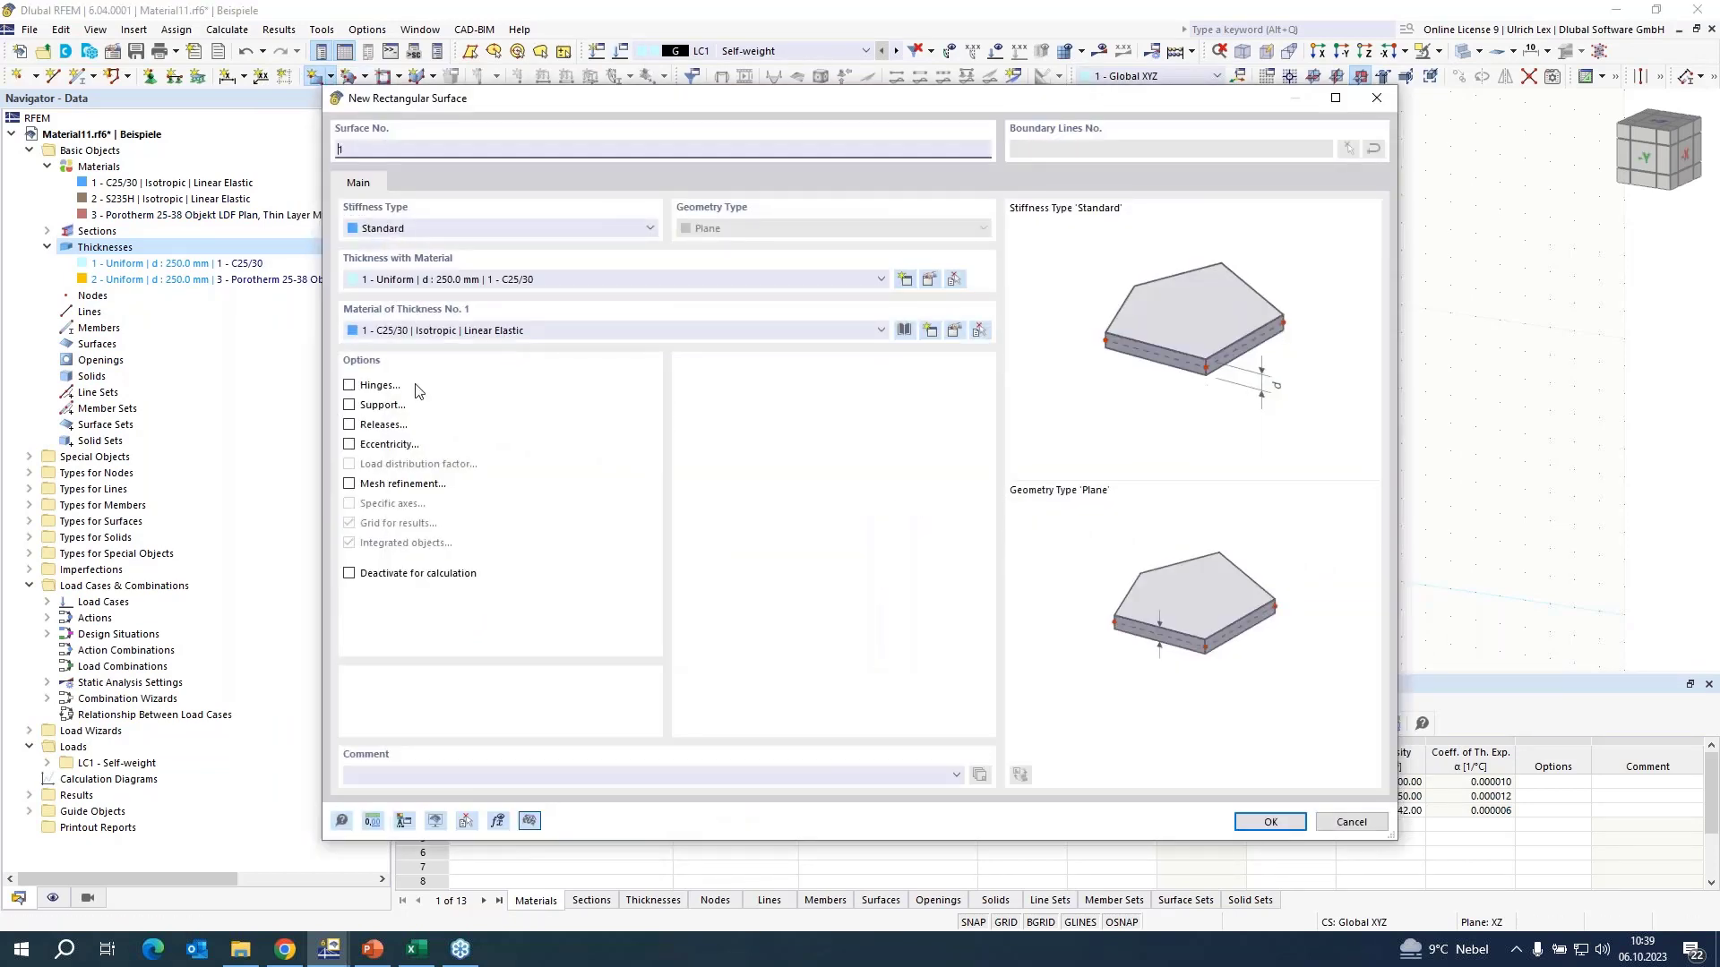
pyautogui.click(576, 279)
pyautogui.click(580, 300)
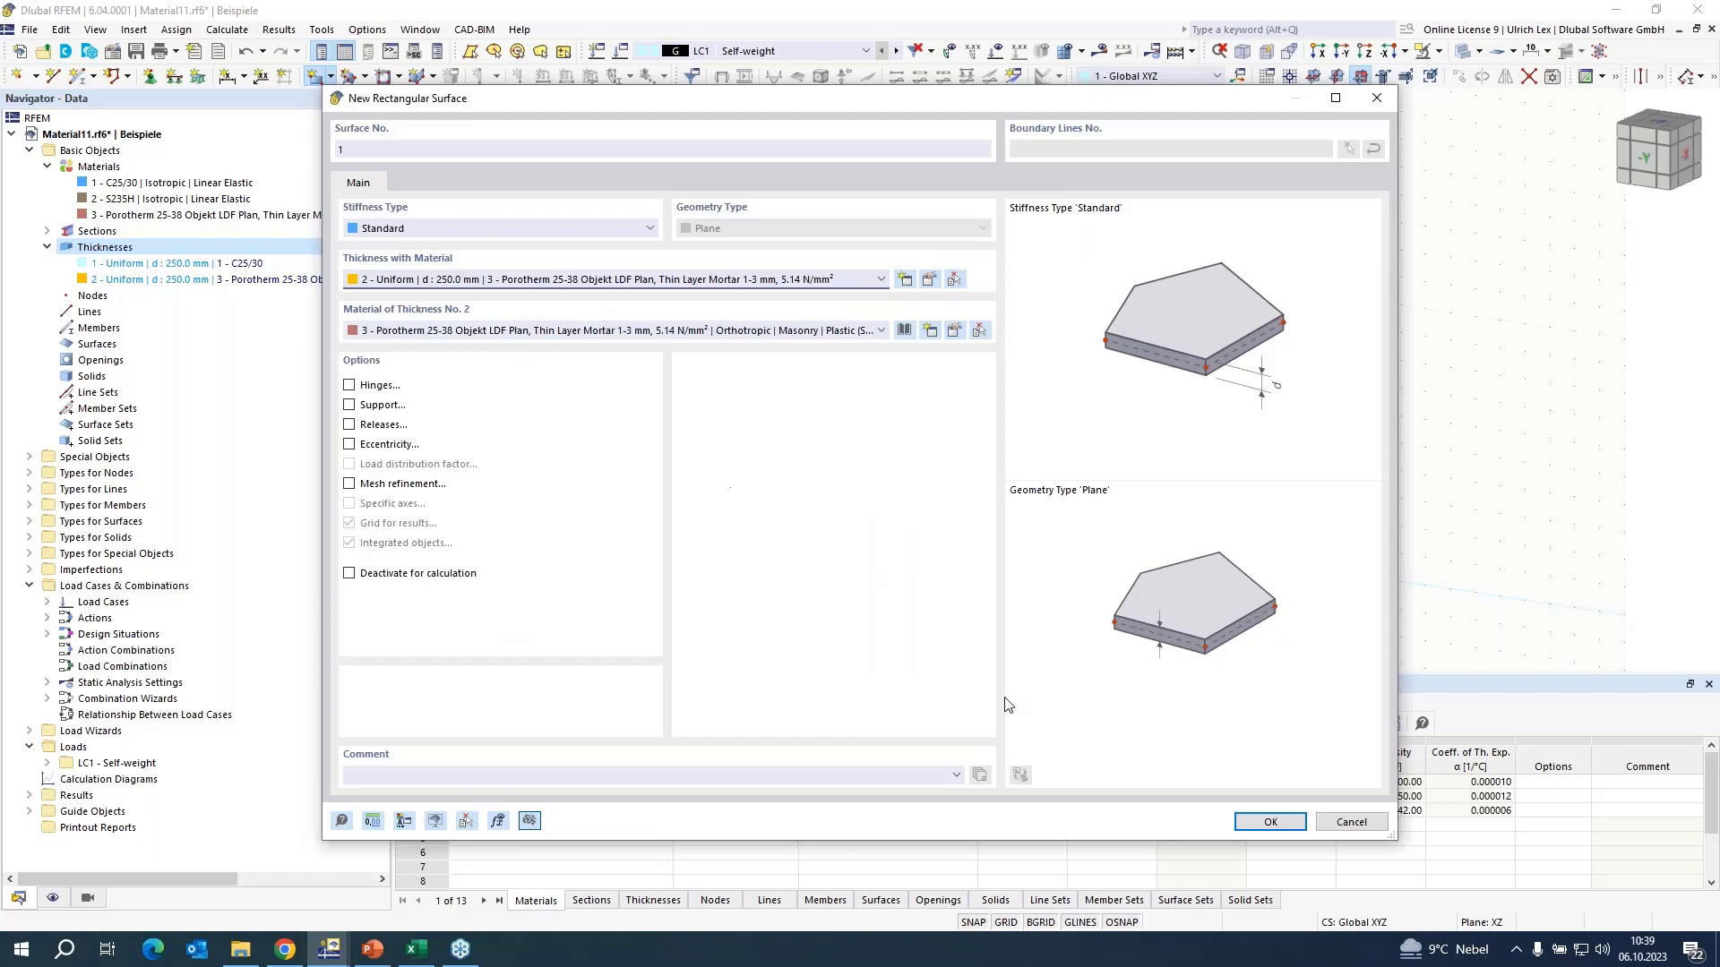
pyautogui.click(1272, 815)
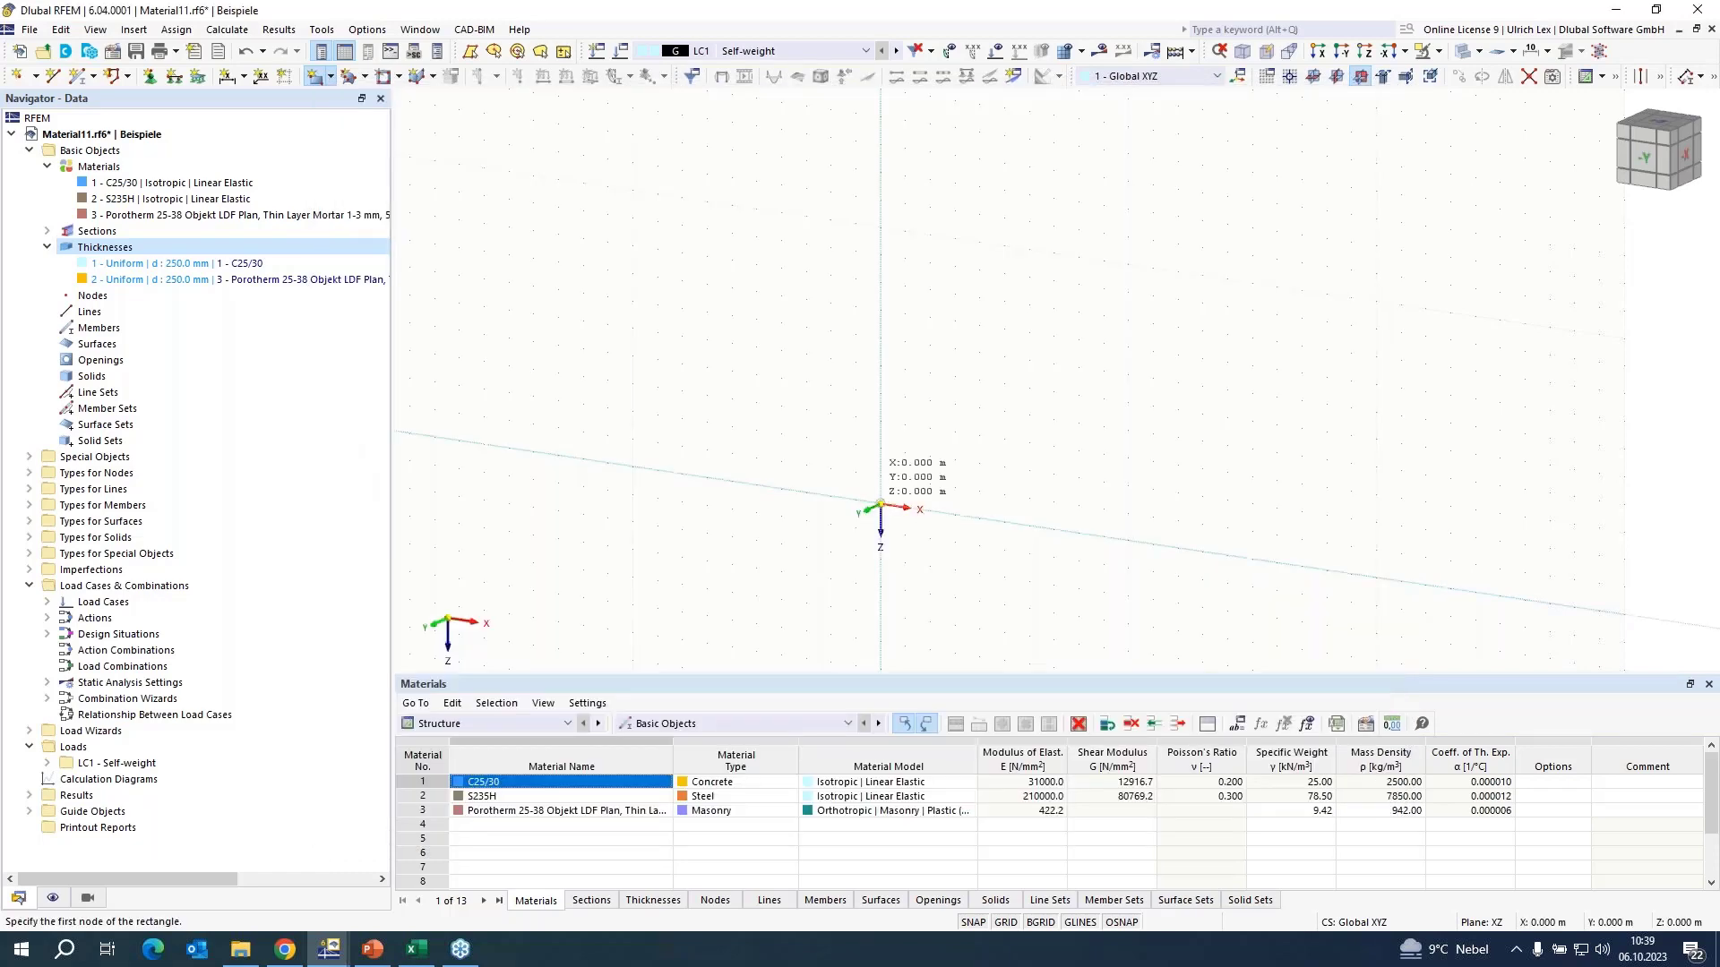
pyautogui.click(885, 507)
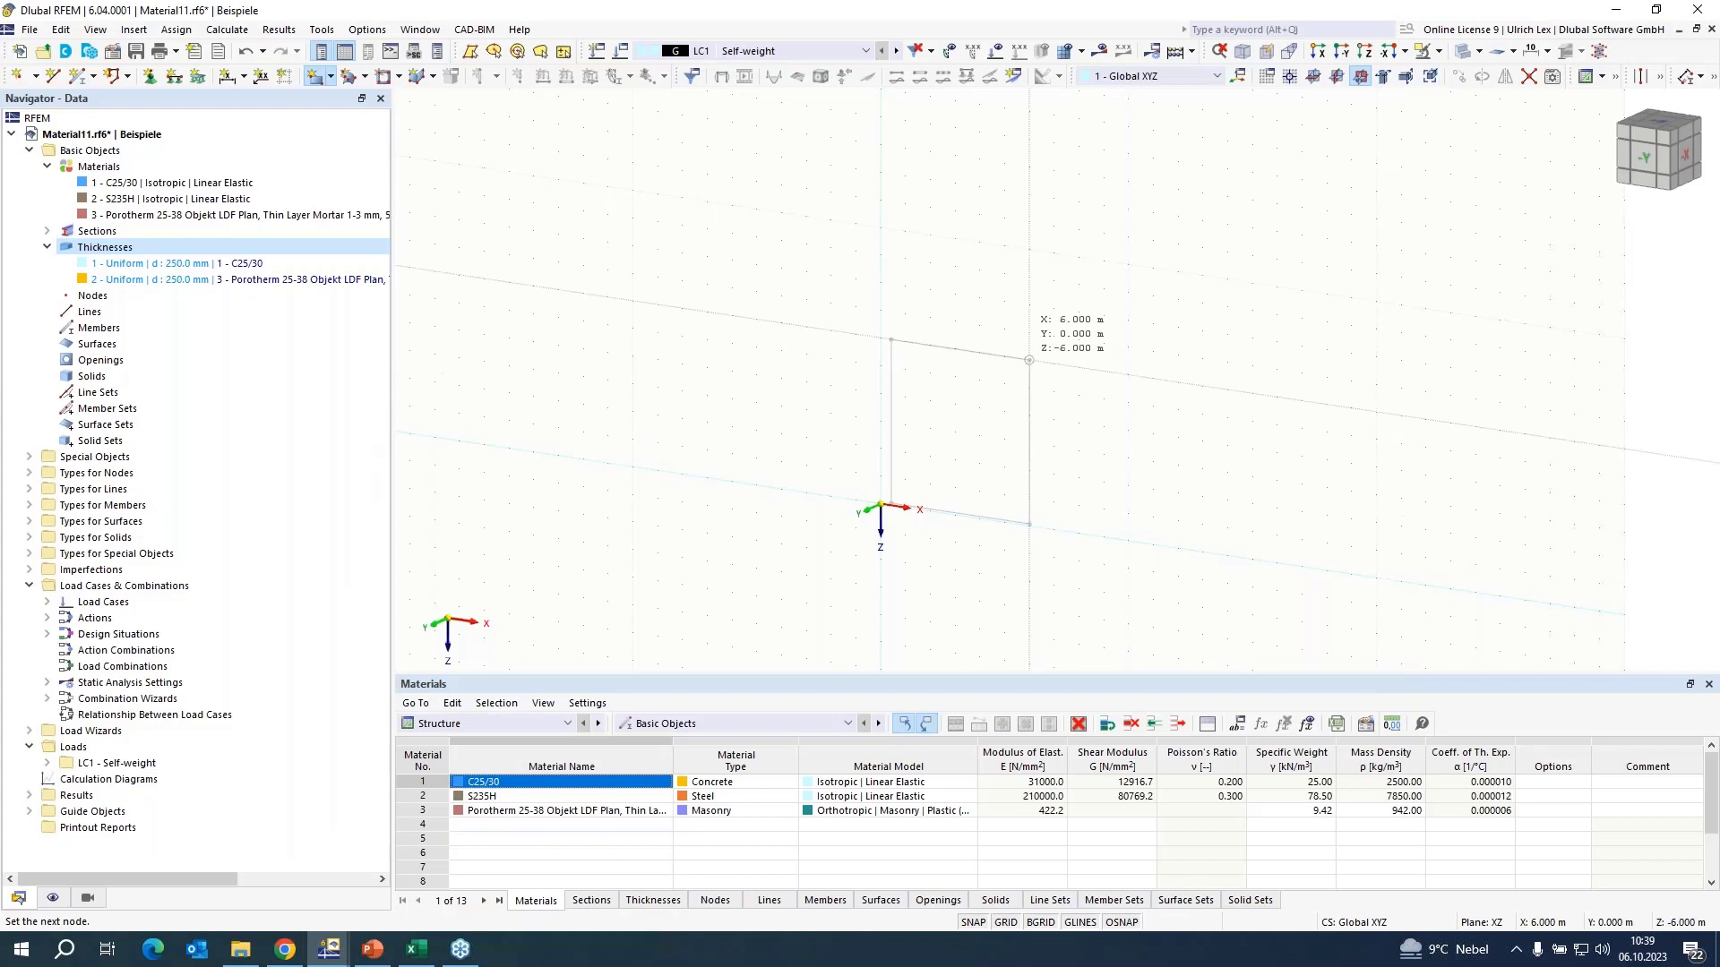
pyautogui.press('Escape')
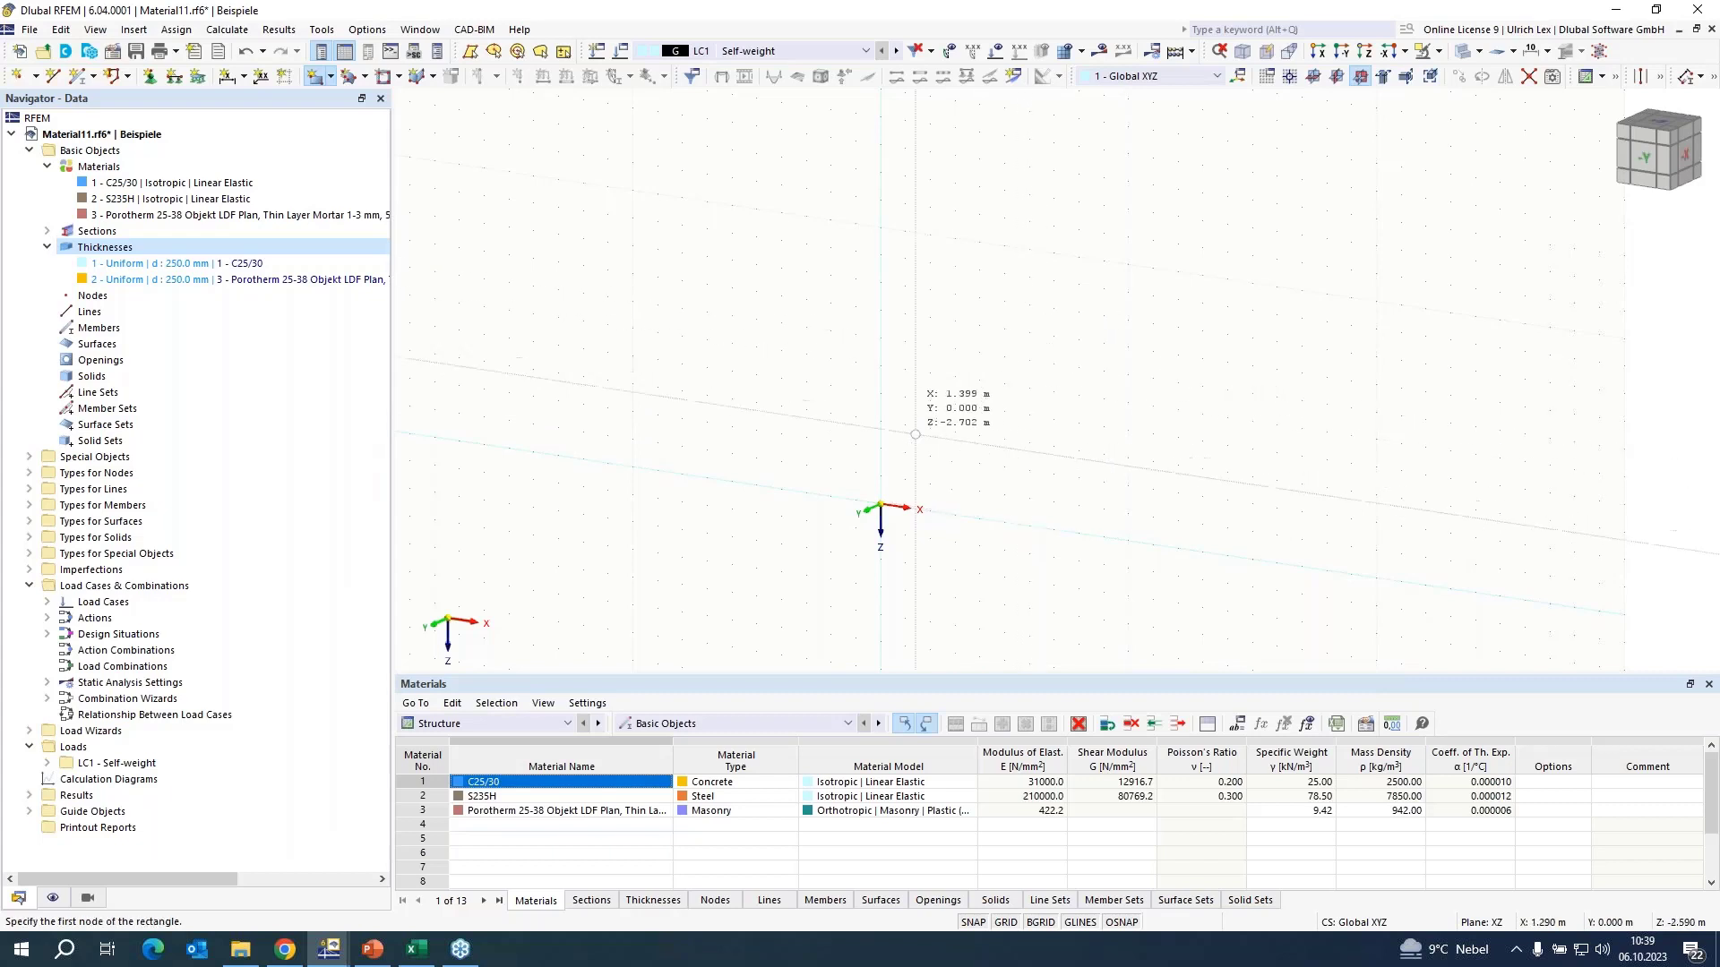
pyautogui.click(881, 507)
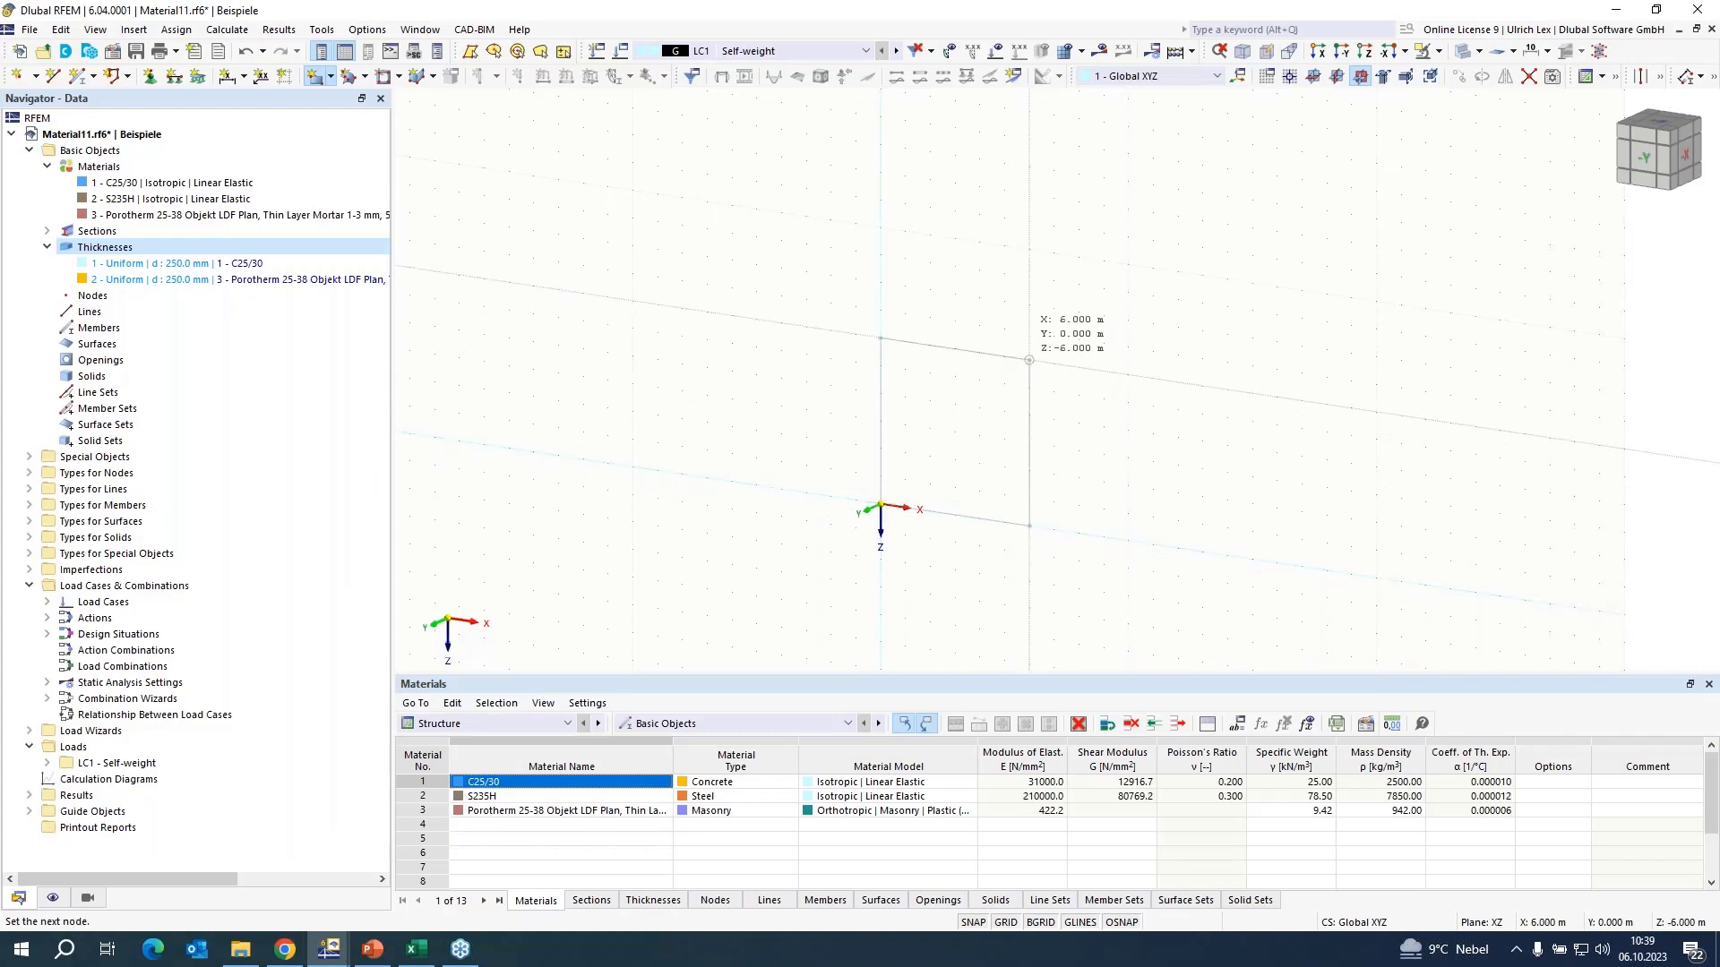
pyautogui.click(1029, 361)
pyautogui.press('Escape')
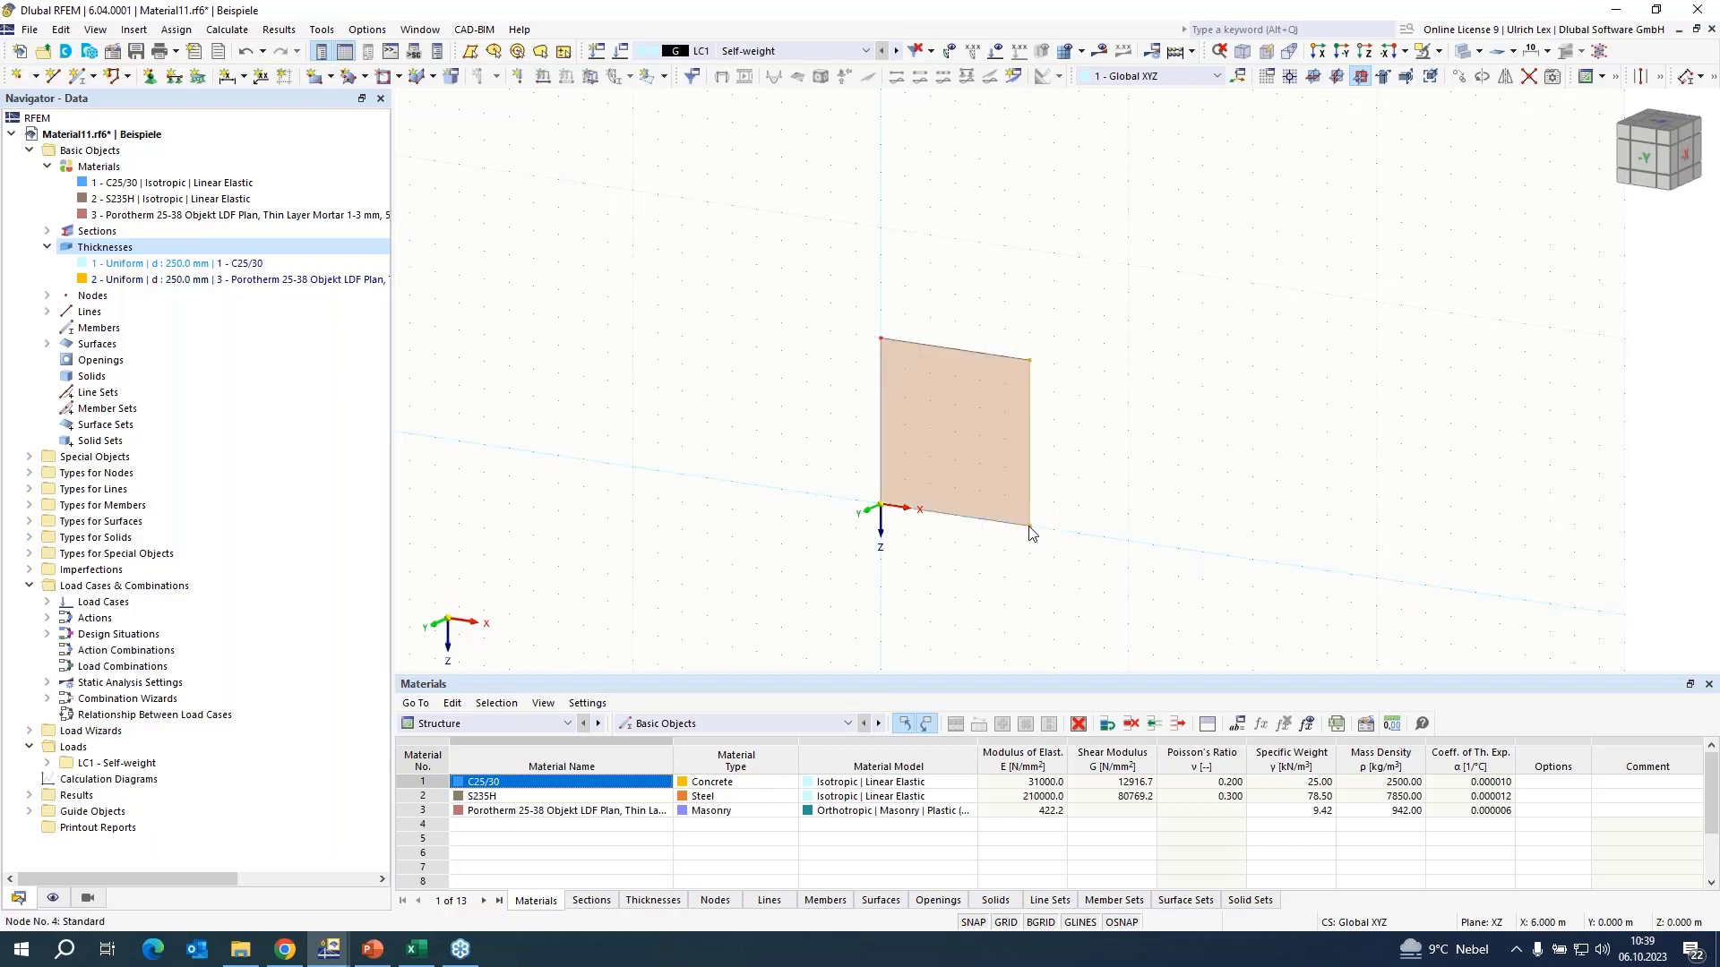
# - Set the X coordinate of the wall's two right-hand nodes to 3 m
pyautogui.doubleClick(1031, 528)
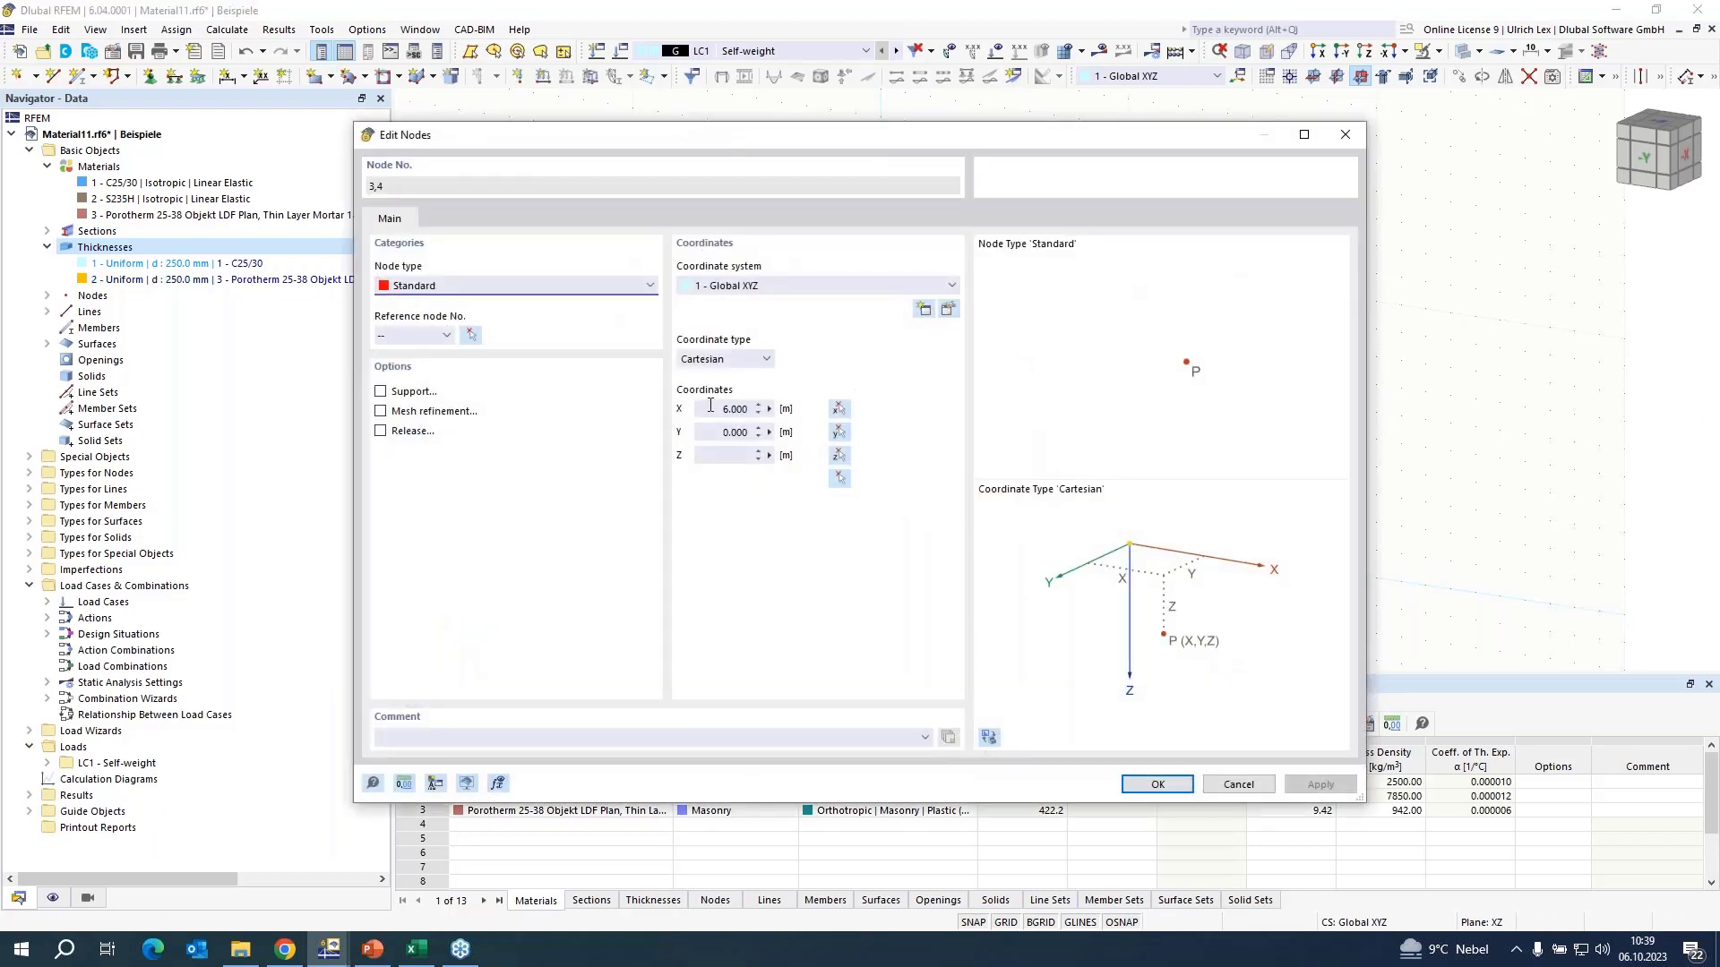
pyautogui.moveTo(728, 408); pyautogui.dragTo(787, 411)
pyautogui.write('3')
pyautogui.press('Return')
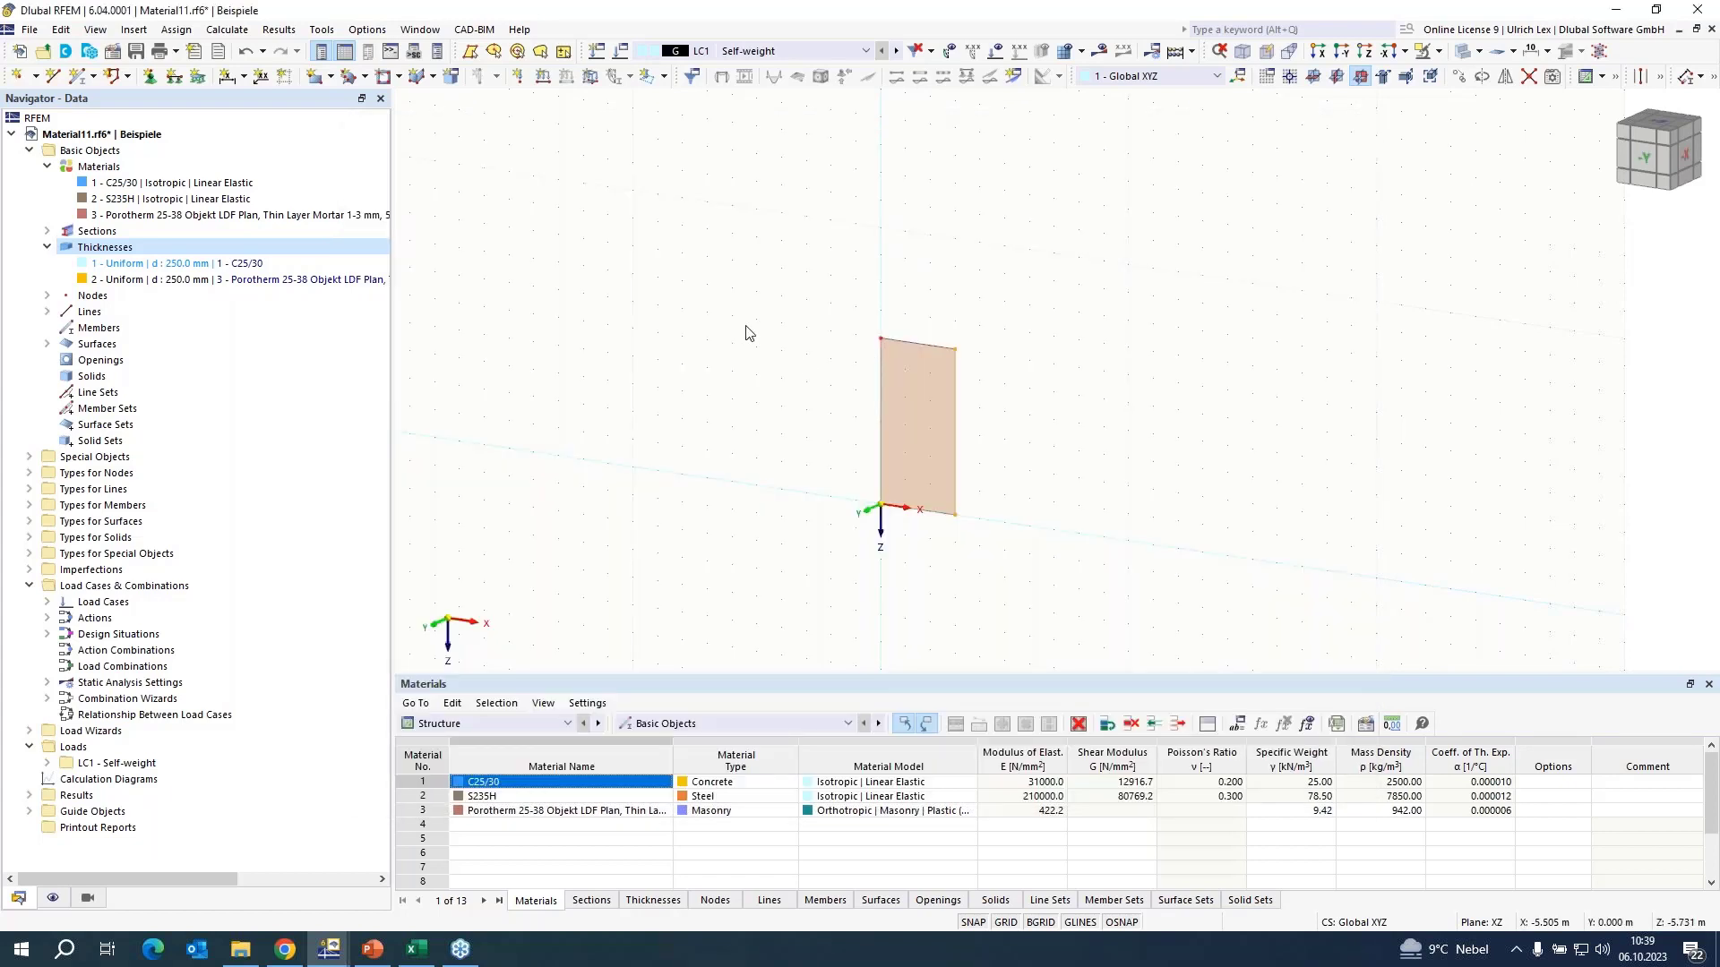
# - Set the Z coordinate of the wall's two top nodes to -3.5 m
pyautogui.moveTo(955, 361); pyautogui.dragTo(1005, 384)
pyautogui.doubleClick(955, 349)
pyautogui.click(726, 455)
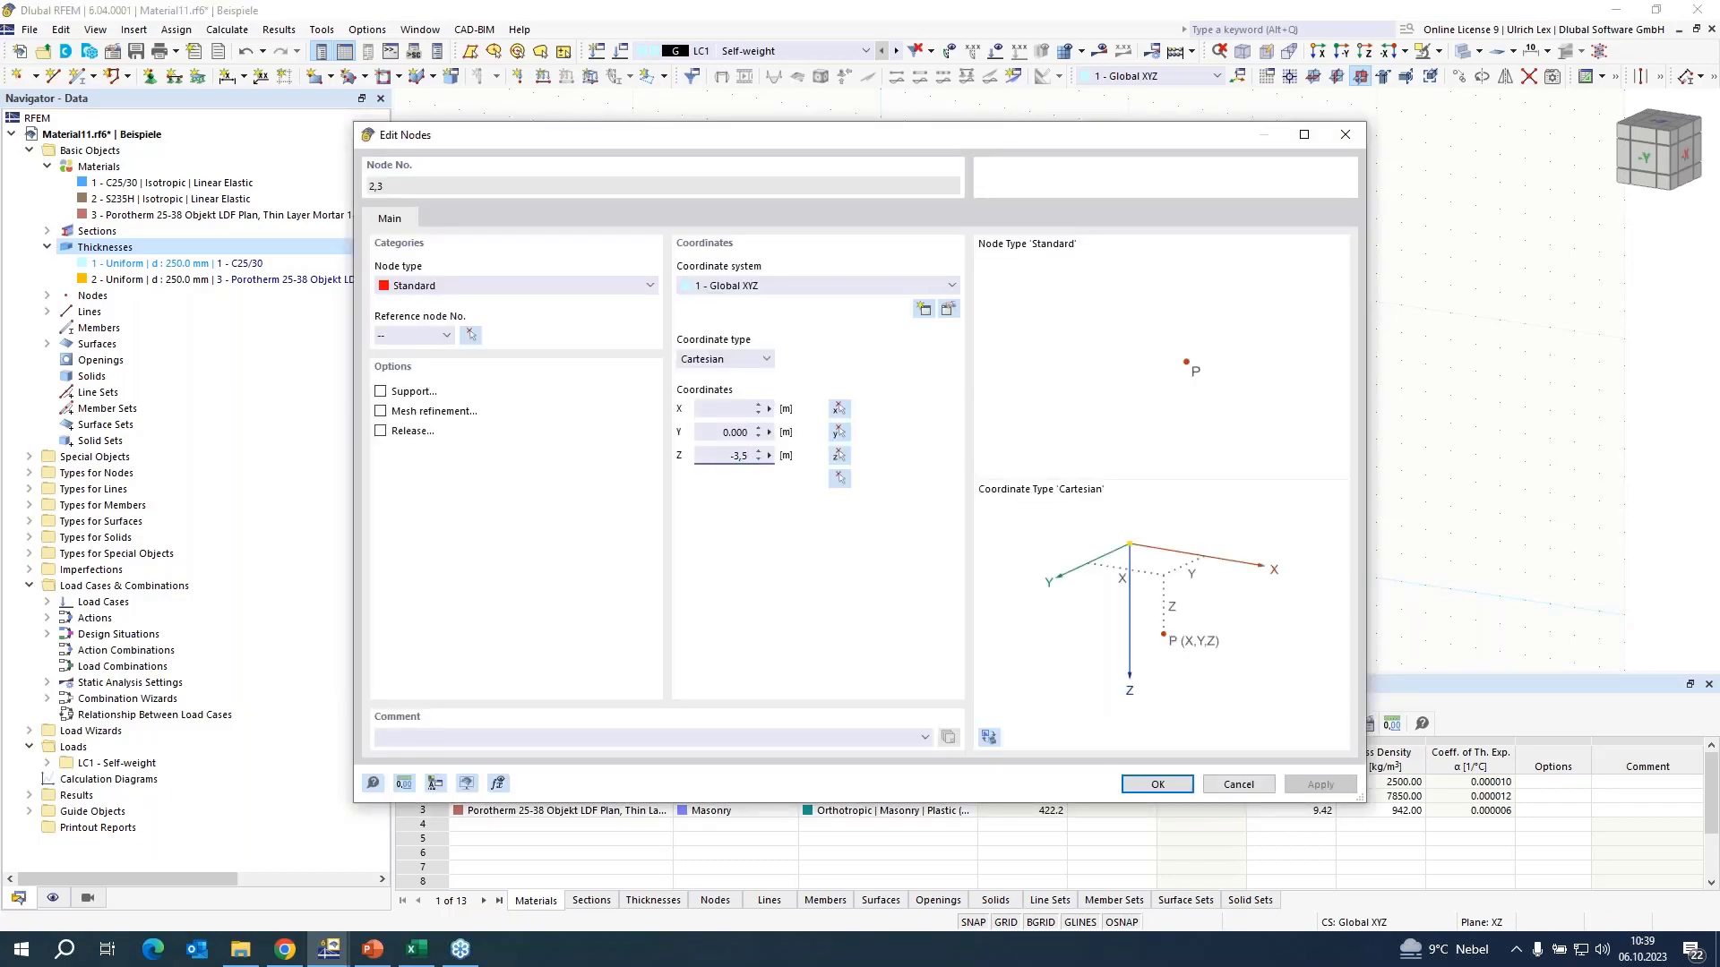
pyautogui.press('Return')
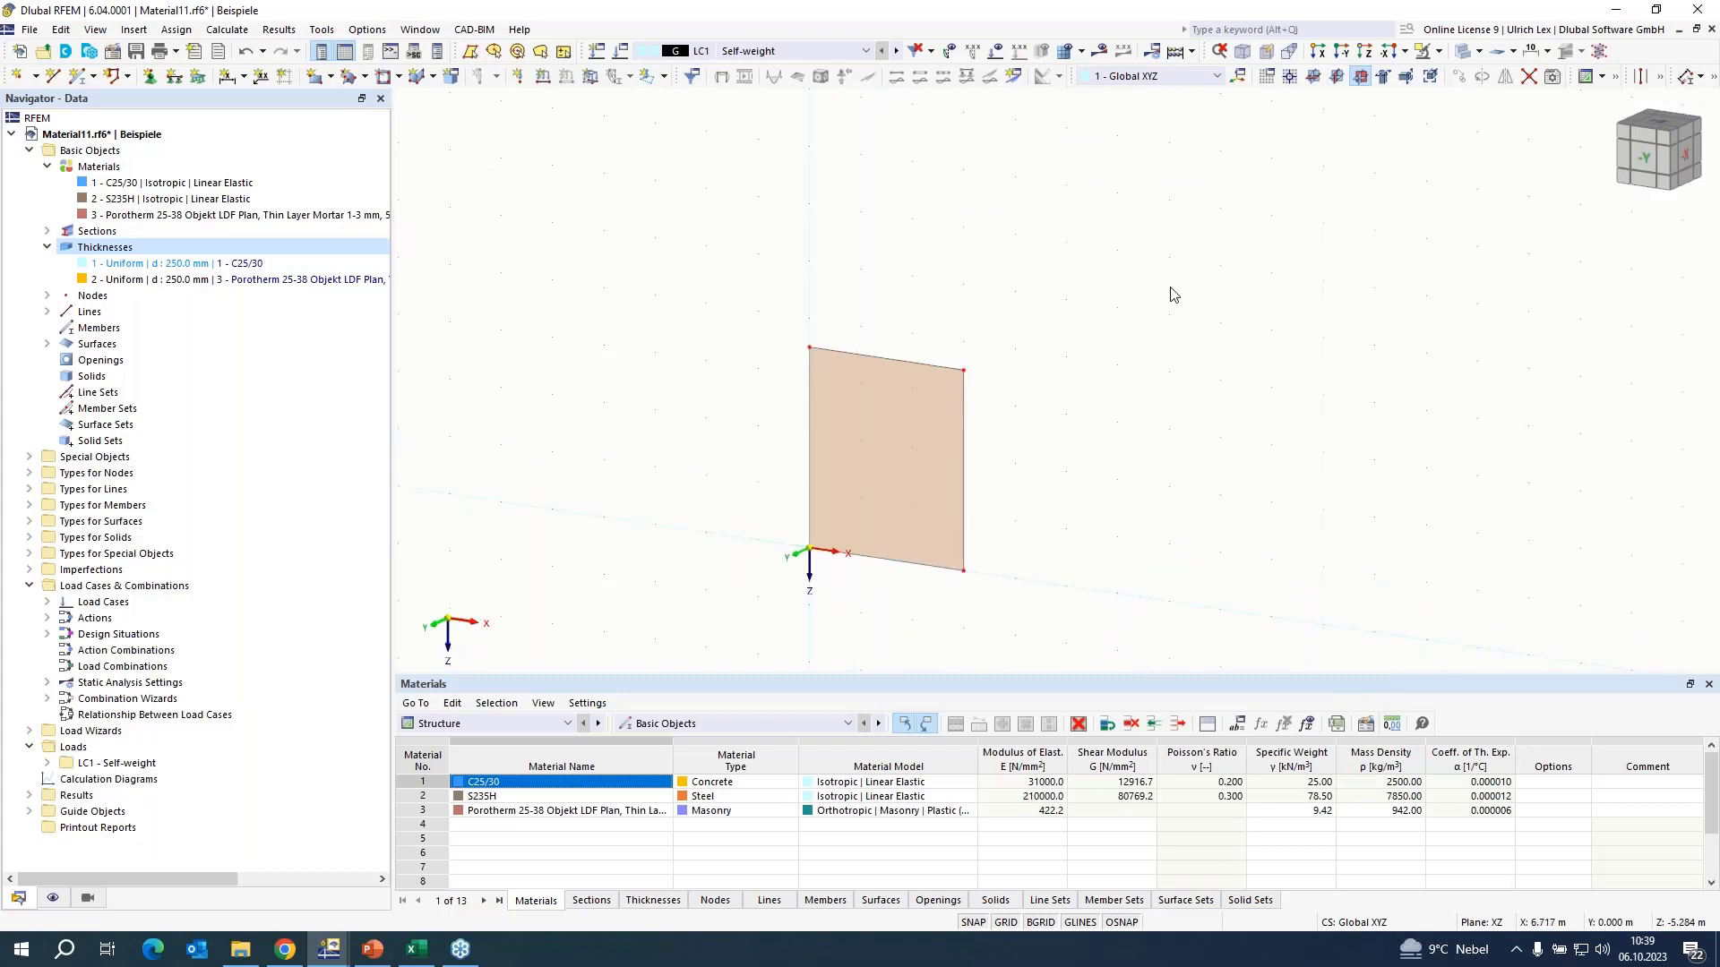
# - Fix the rotation φX in the Hinged line support and assign that support to the wall's bottom edge
pyautogui.scroll(-1, 1155, 298)
pyautogui.scroll(2, 878, 511)
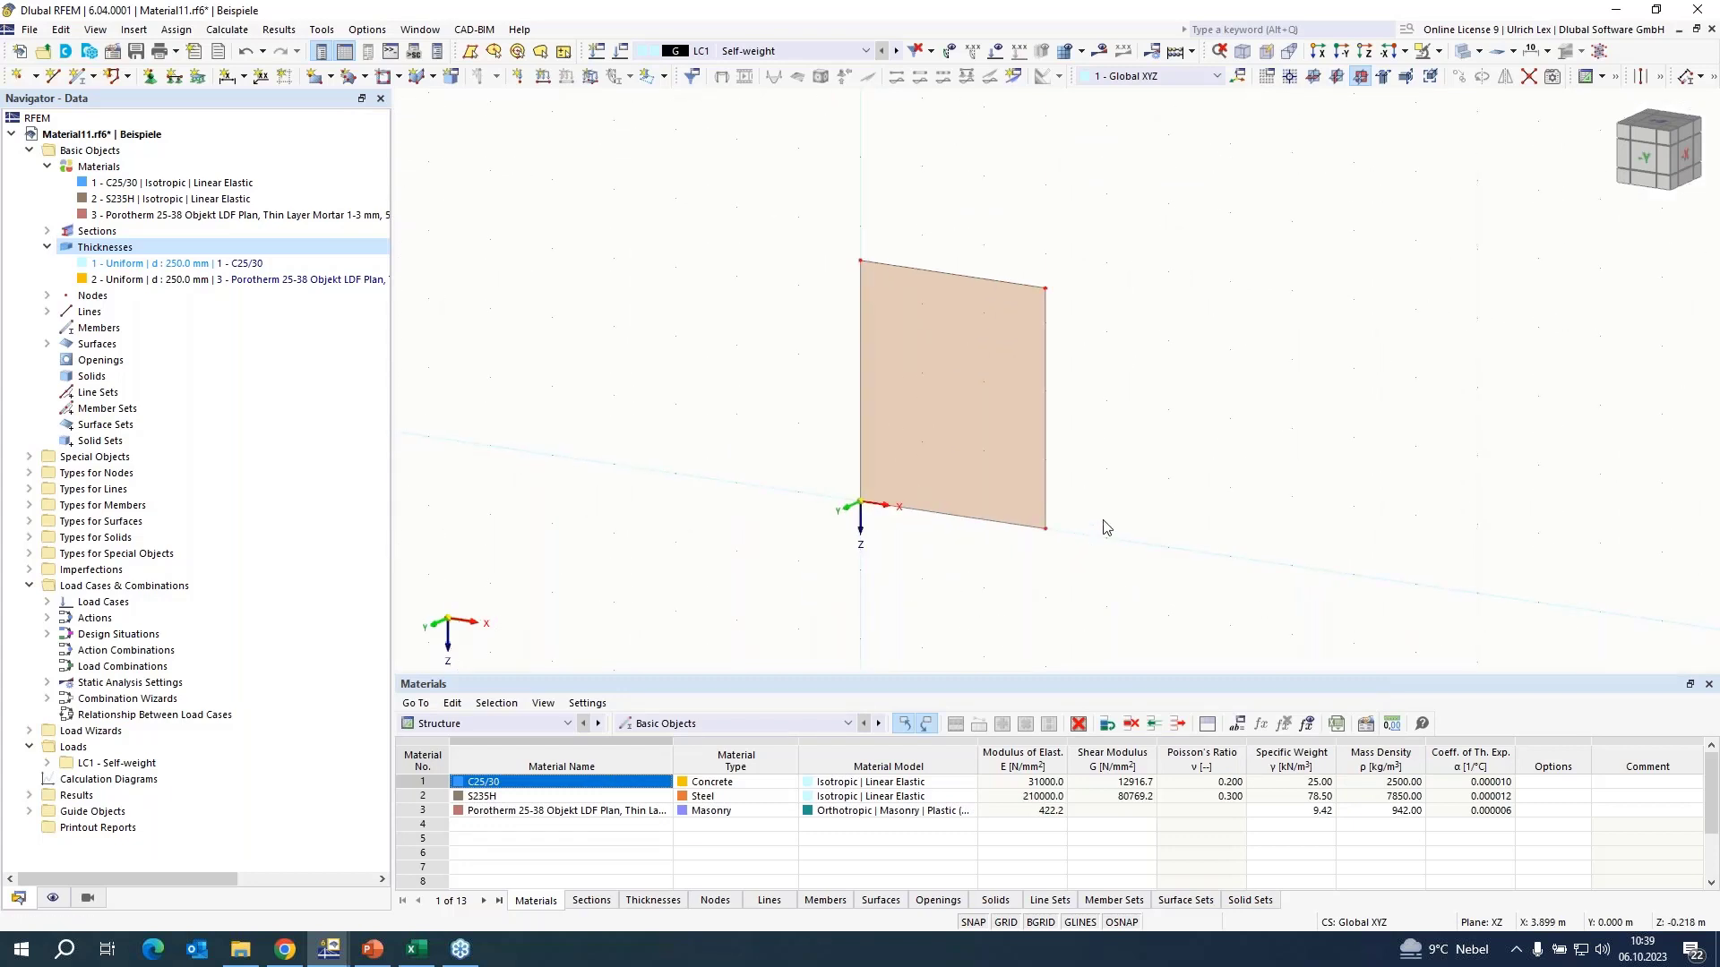
pyautogui.click(175, 81)
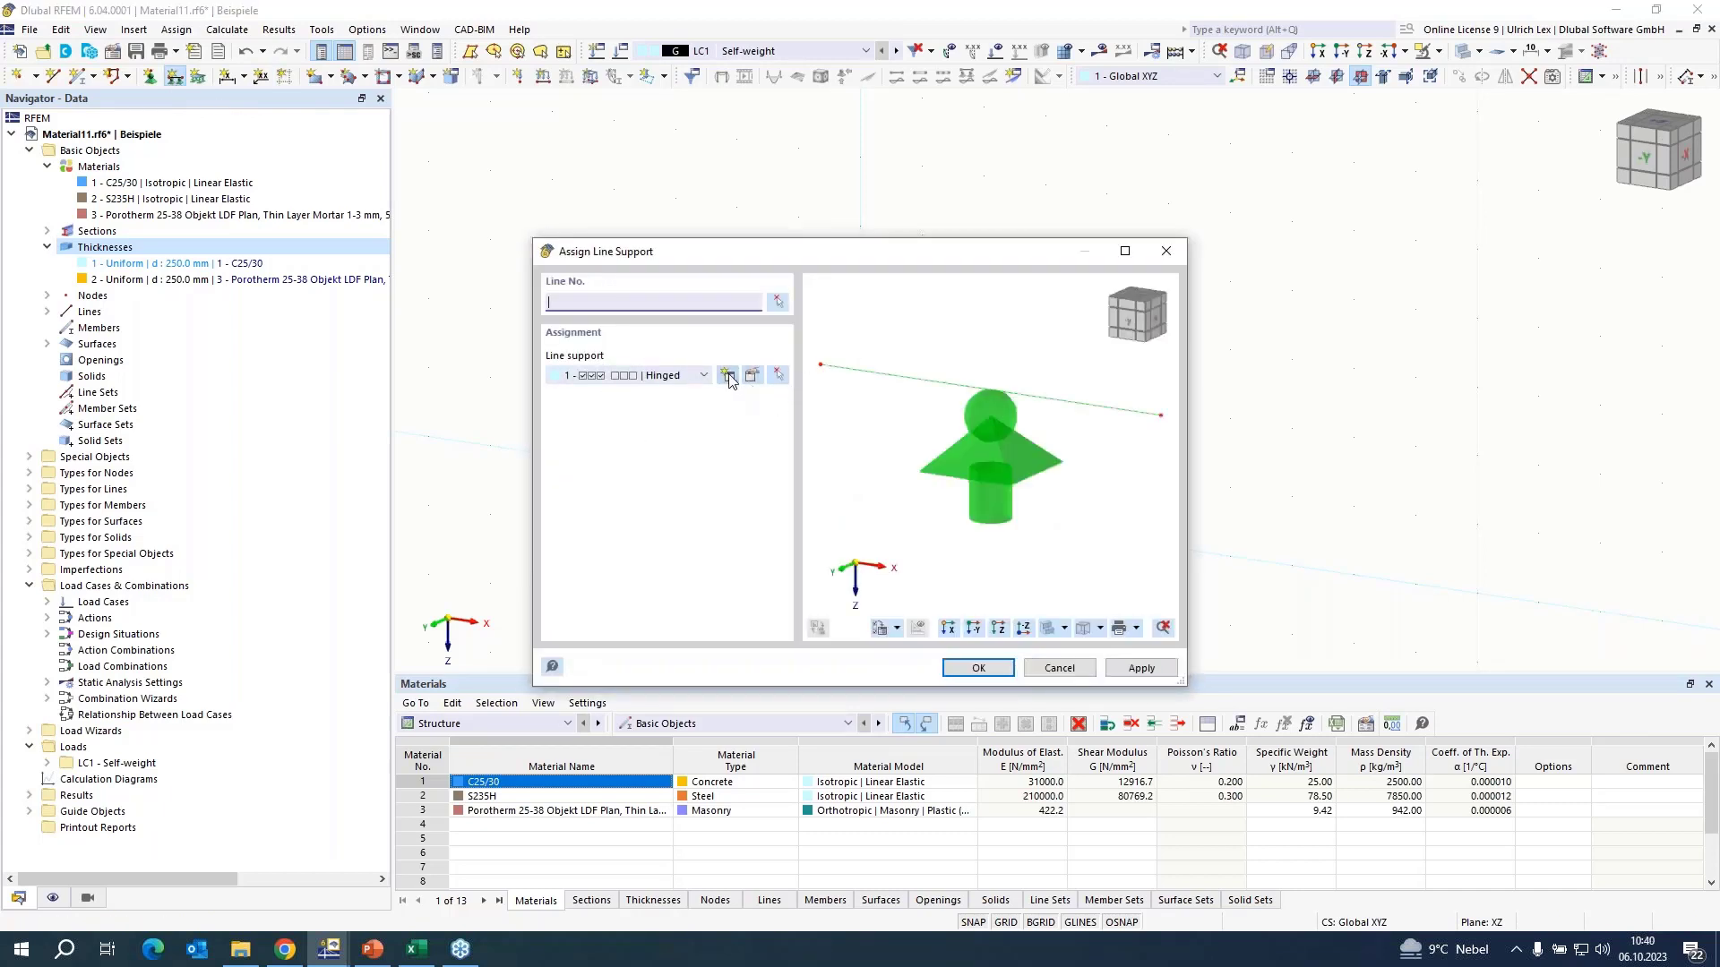
pyautogui.click(751, 379)
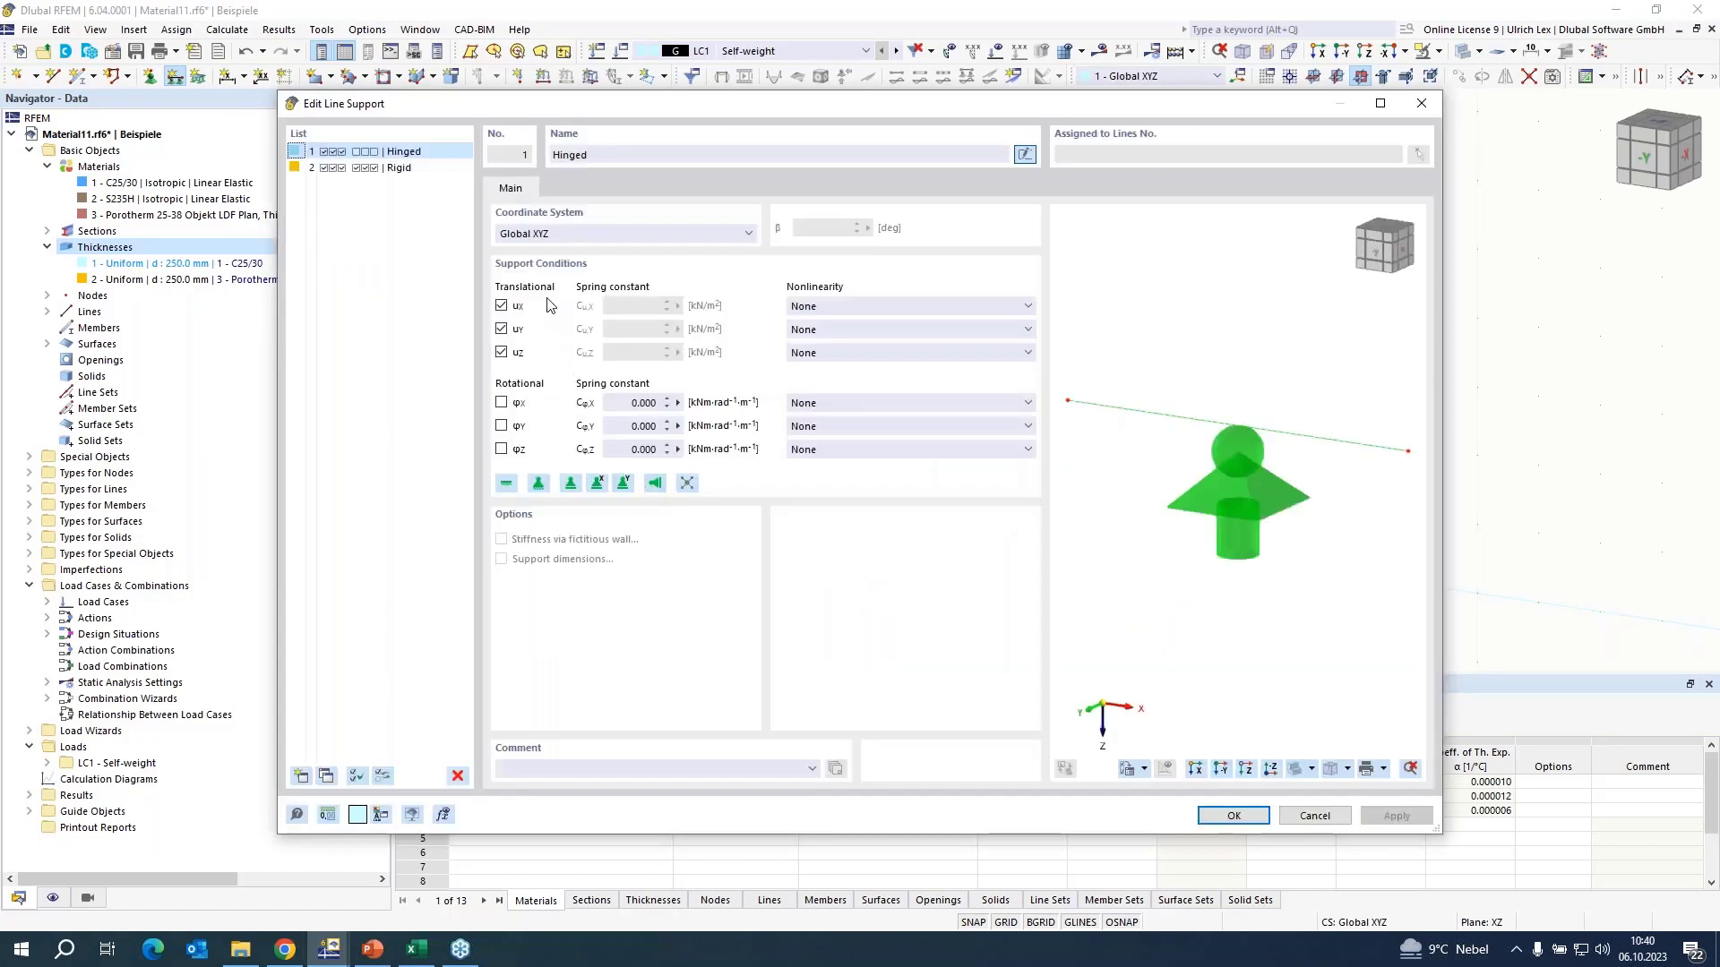
pyautogui.click(503, 404)
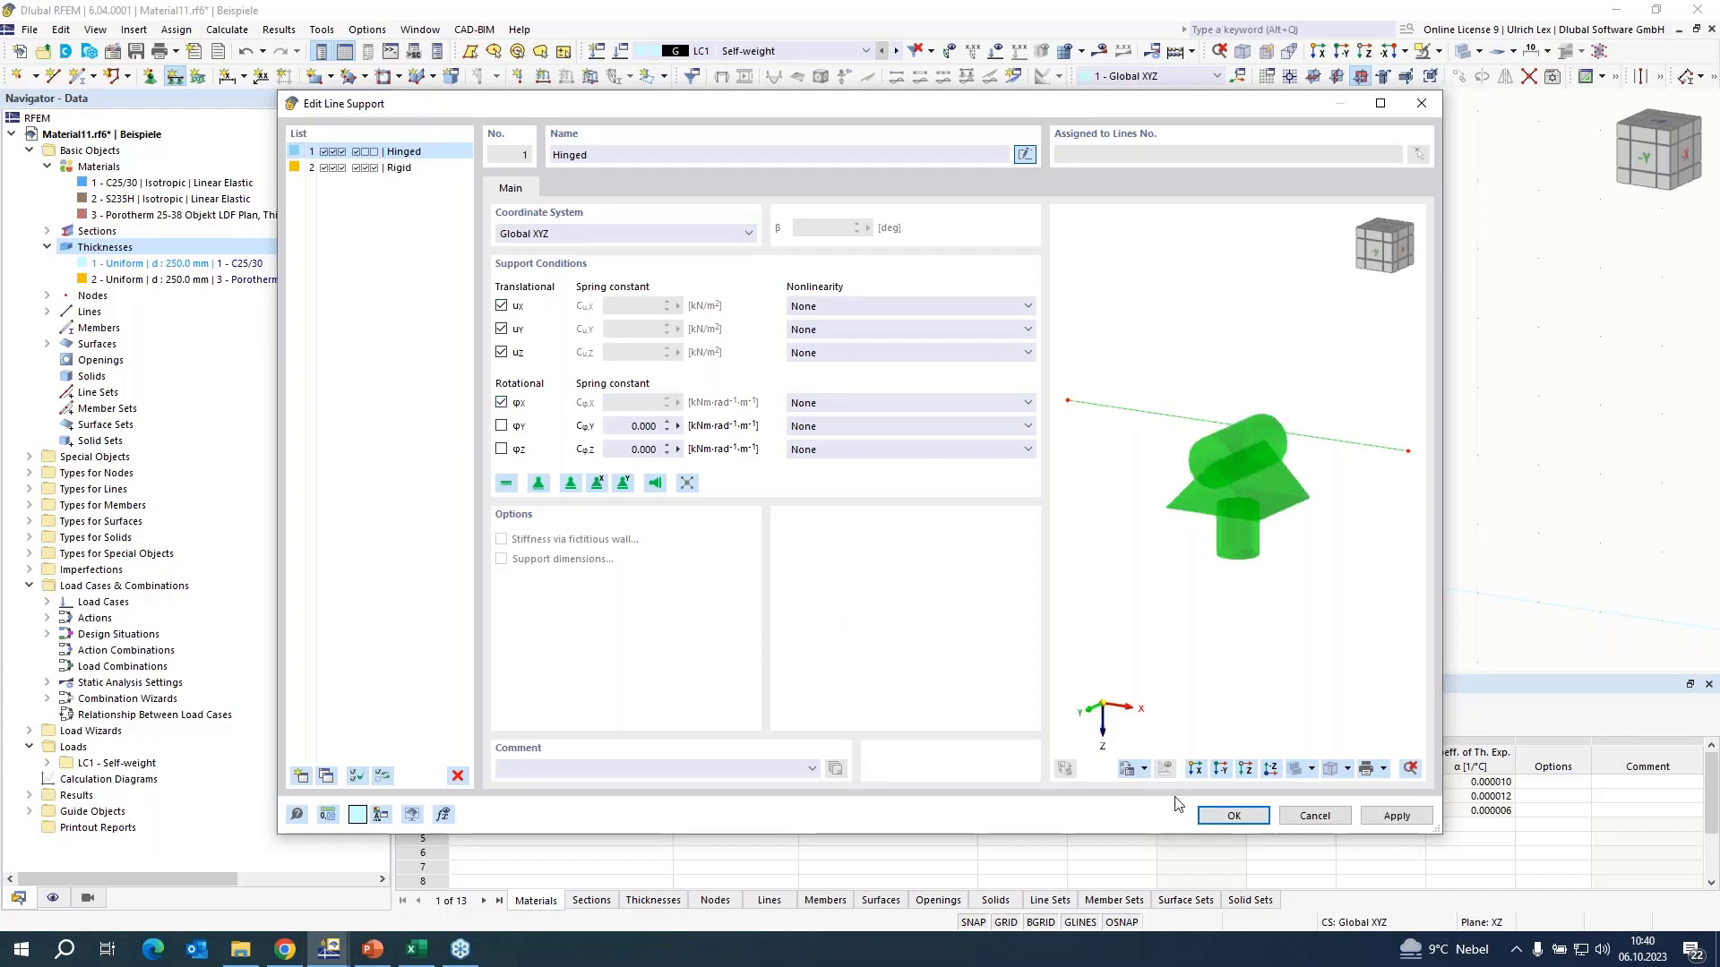
pyautogui.click(1232, 817)
pyautogui.click(1003, 663)
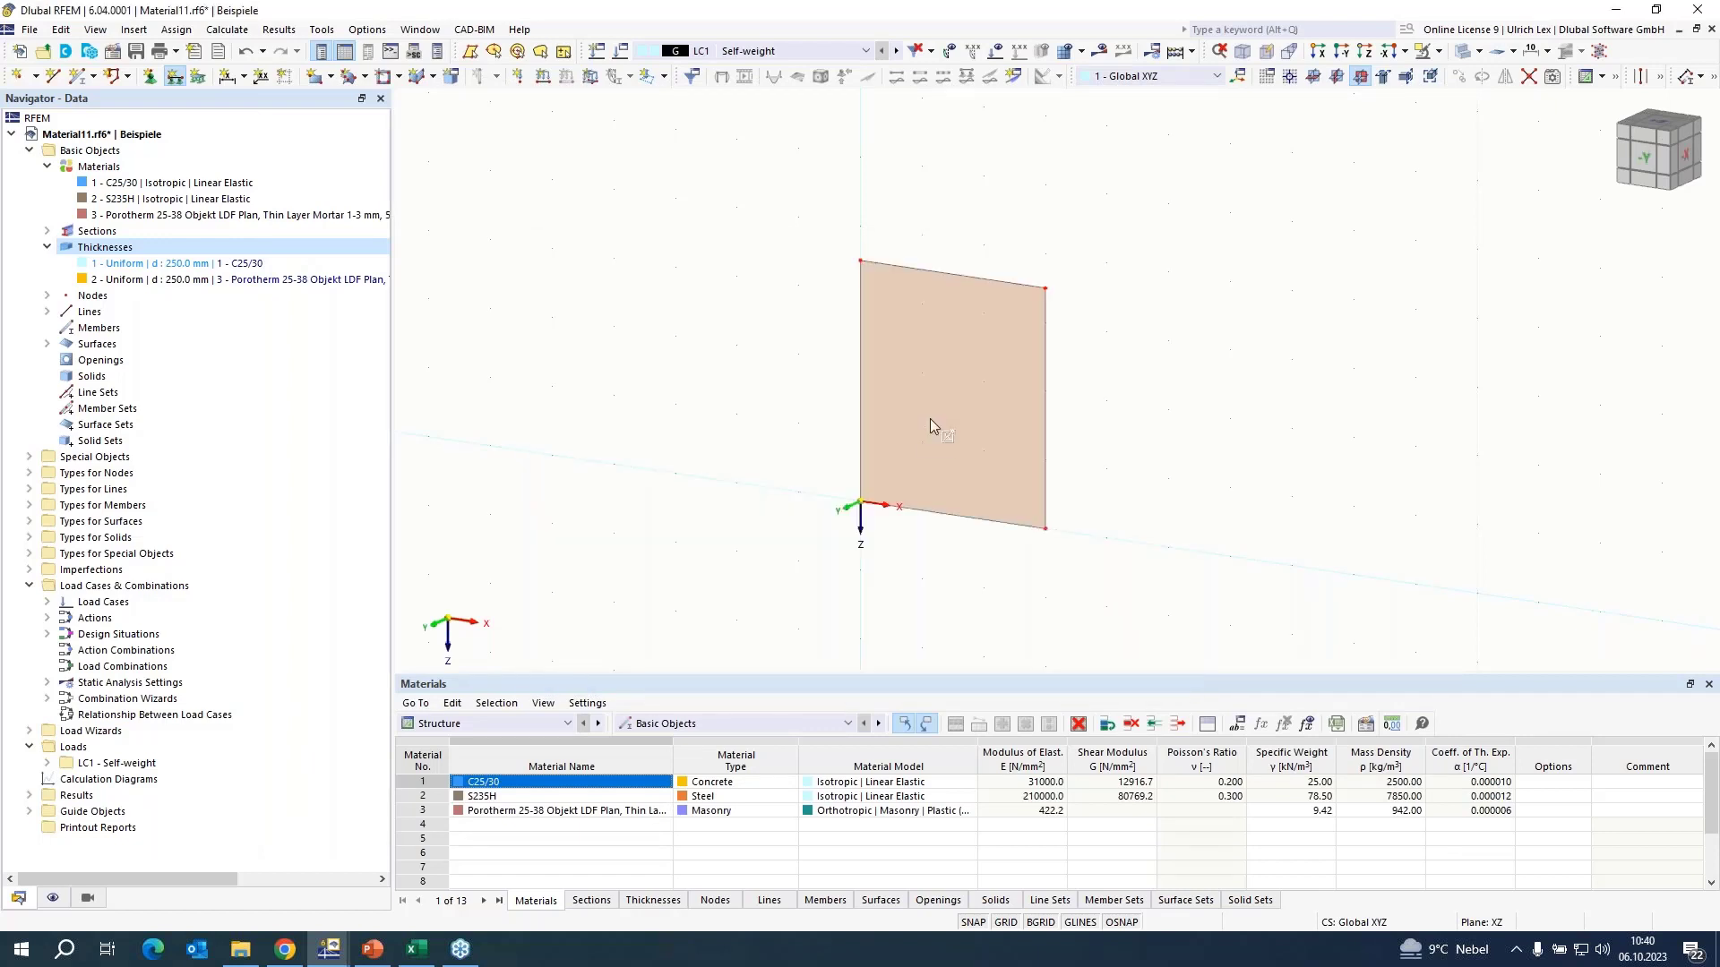
pyautogui.click(932, 513)
pyautogui.press('Escape')
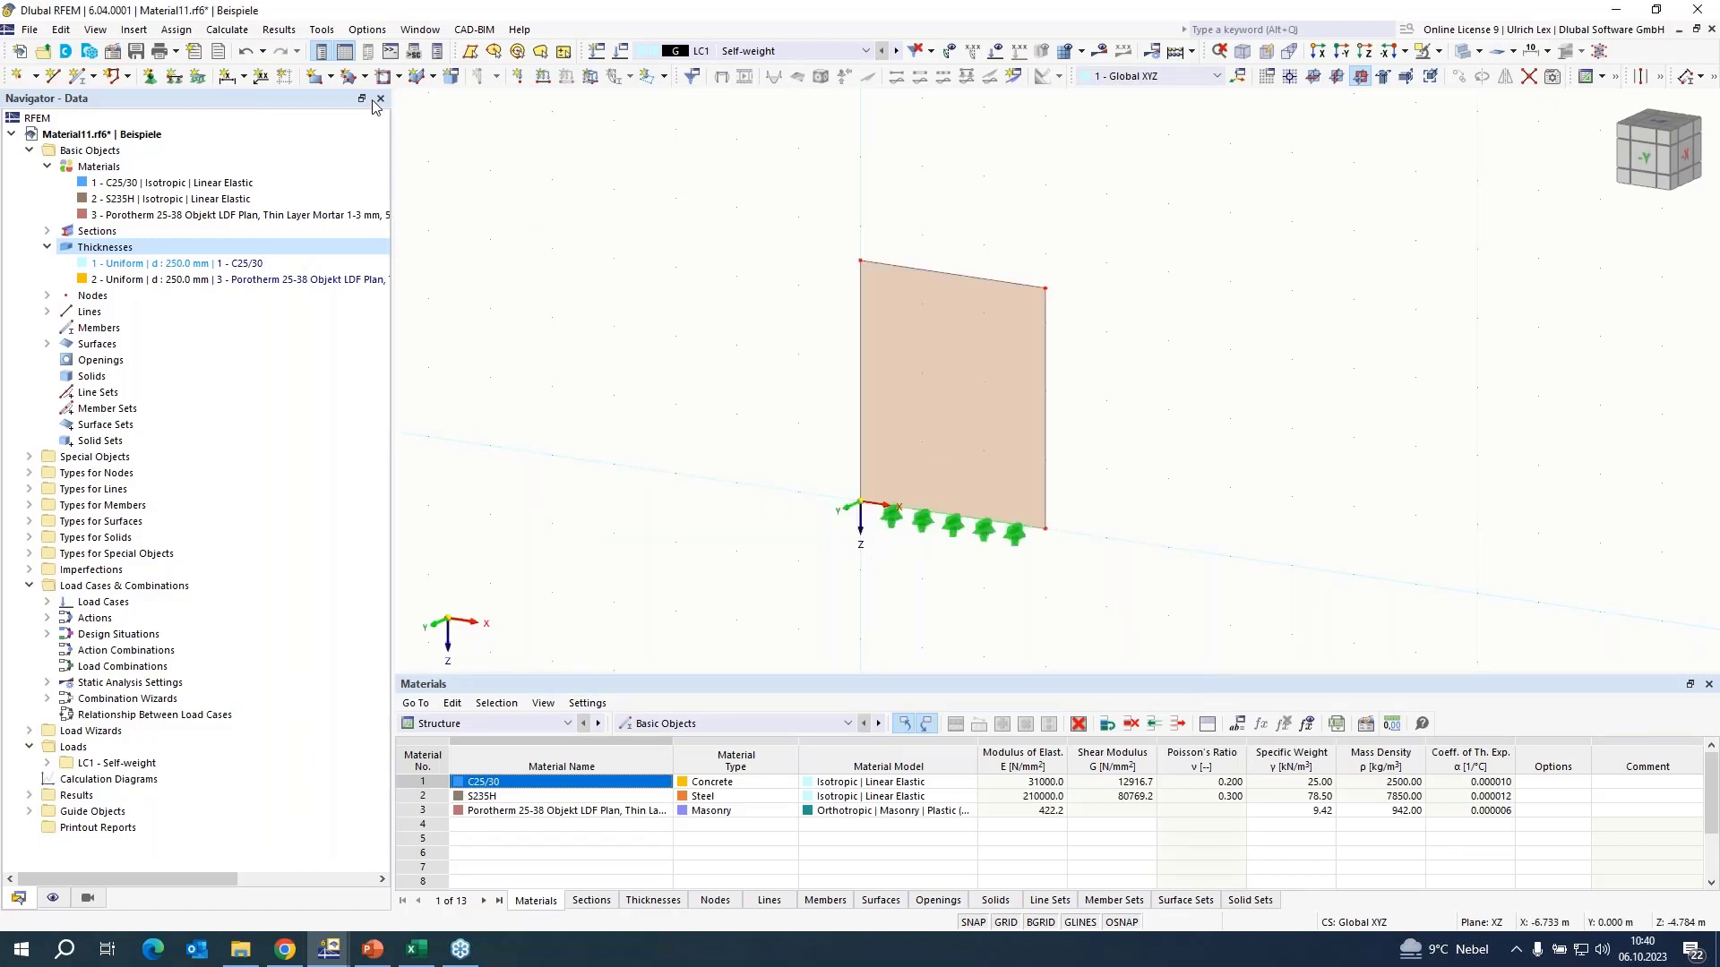
# - Create a line support fixed only in uY with a φX spring constant of 5 and assign it to the wall's top edge
pyautogui.click(174, 78)
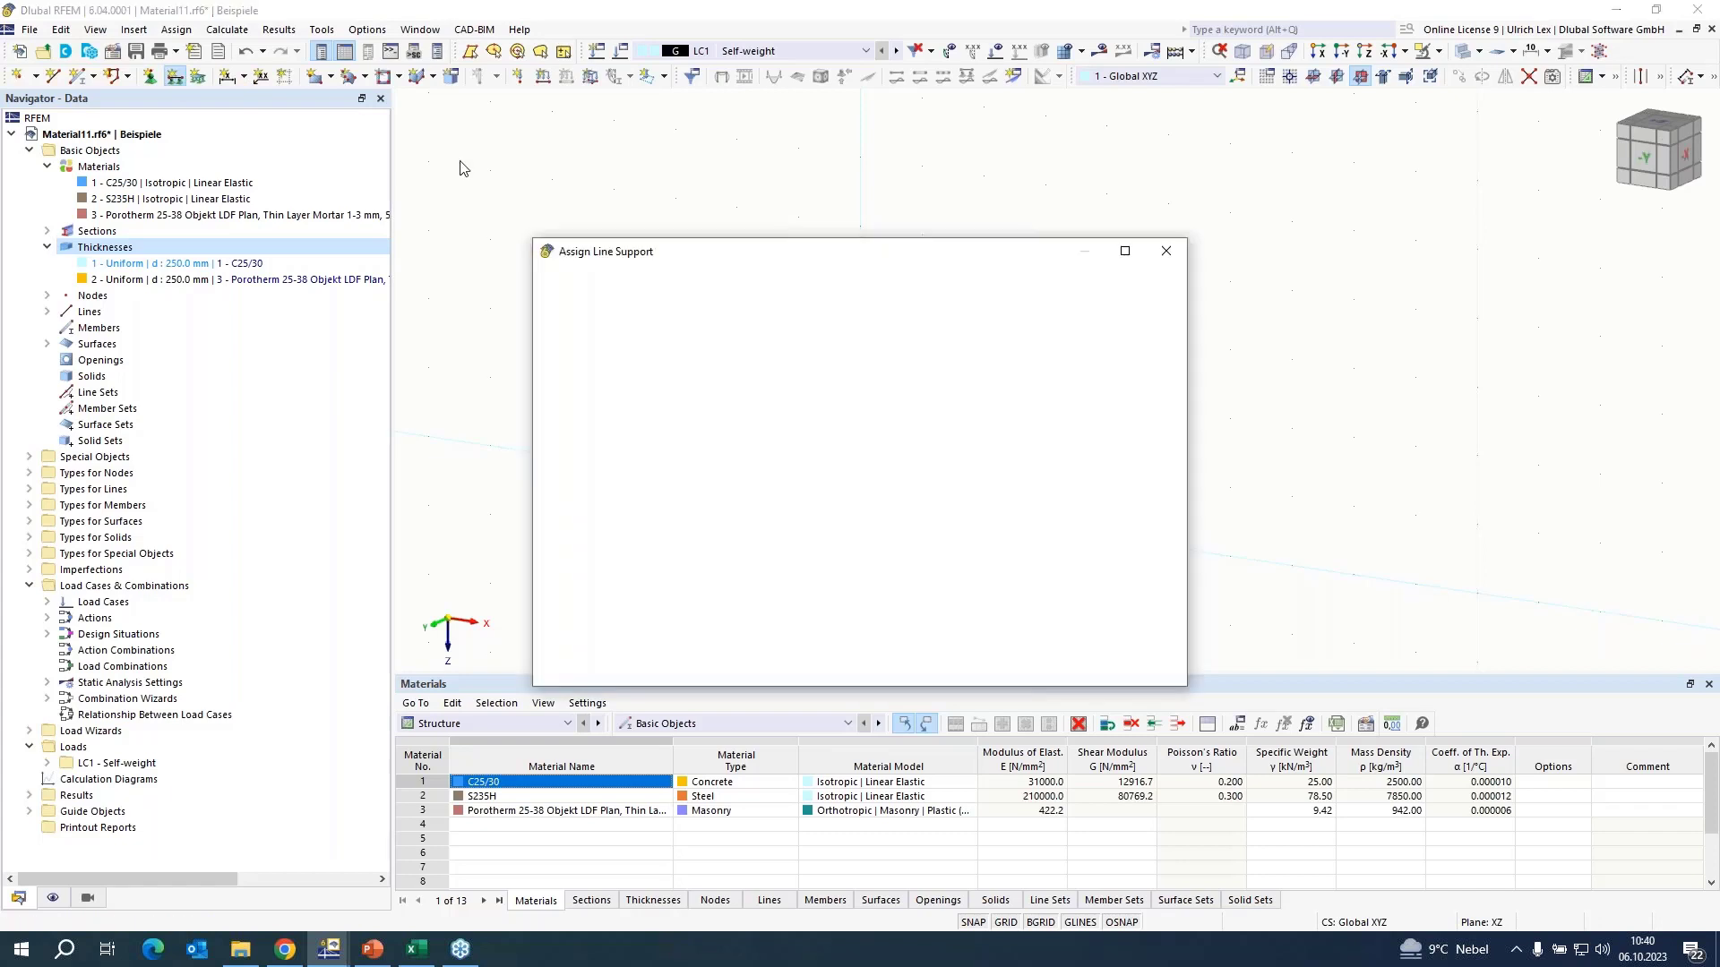
pyautogui.click(730, 377)
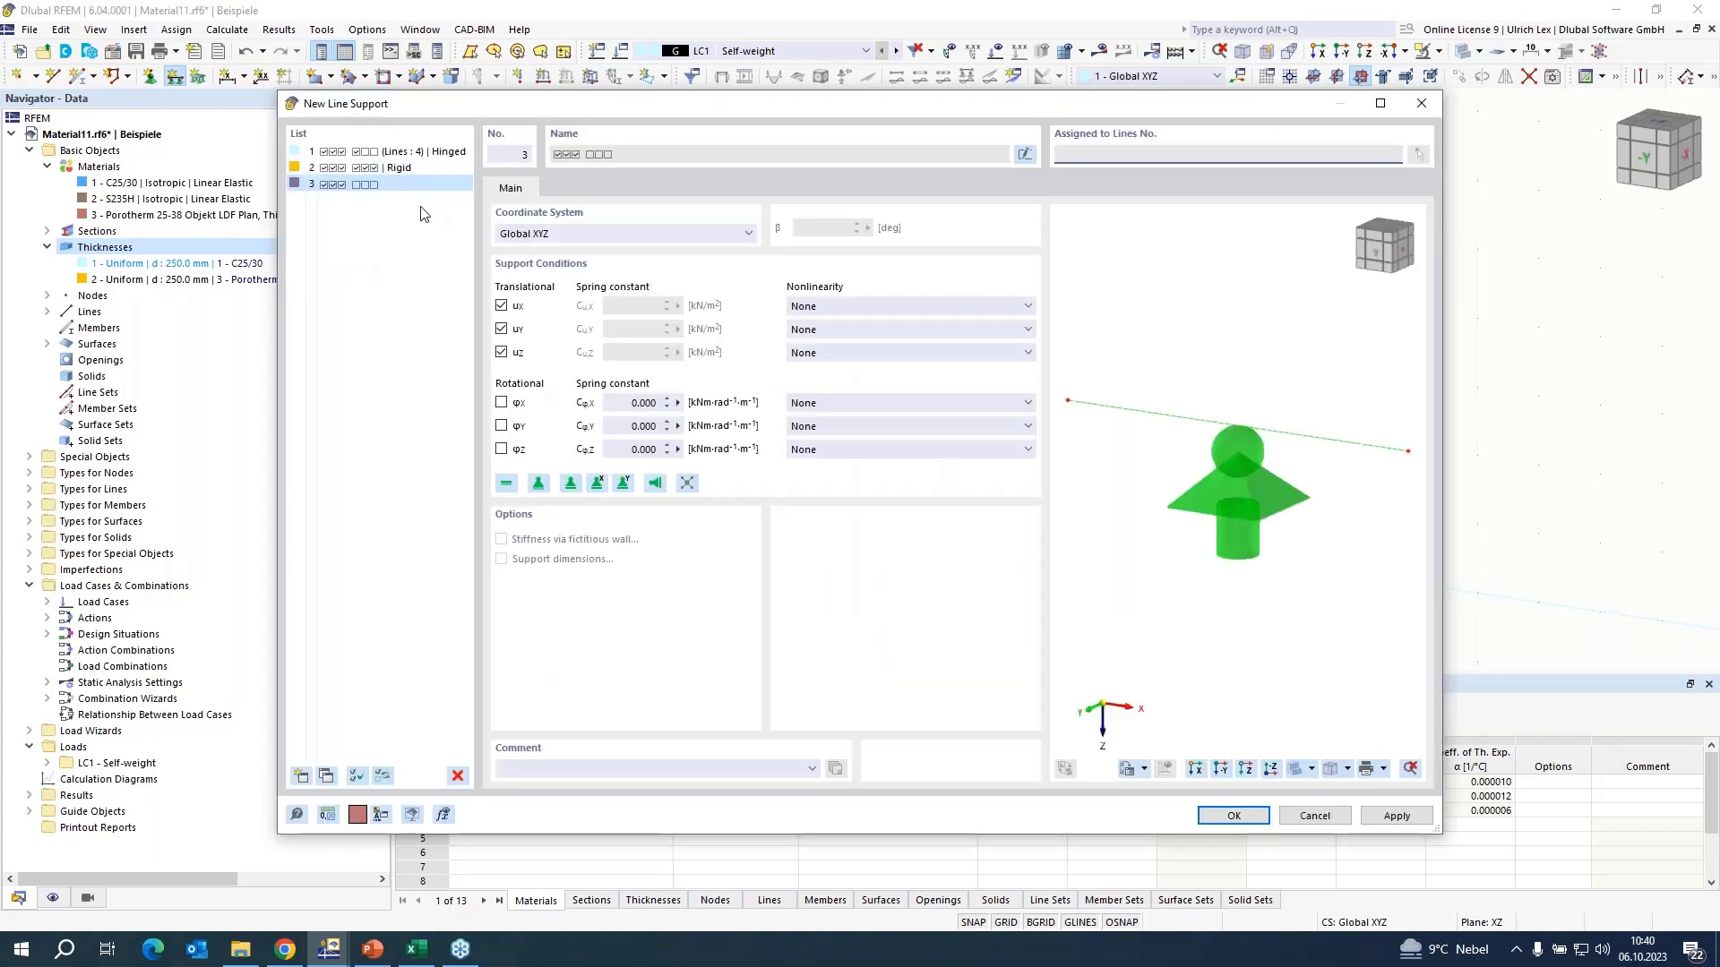
pyautogui.click(501, 352)
pyautogui.click(502, 306)
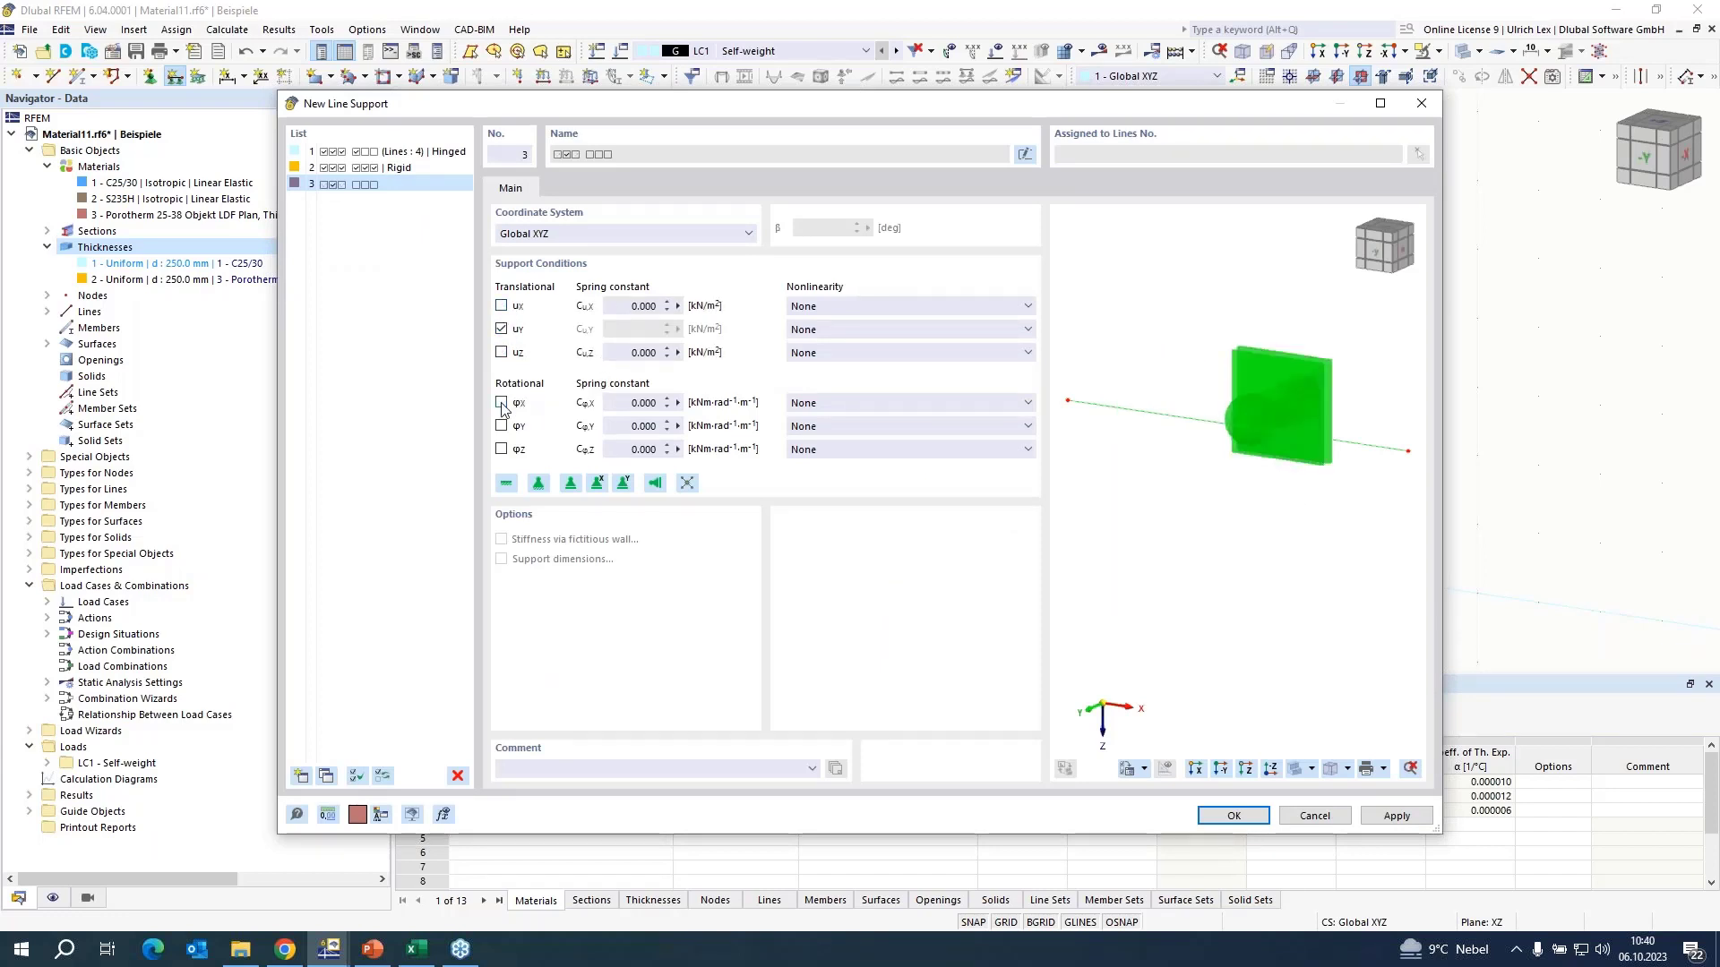
pyautogui.click(643, 403)
pyautogui.write('5')
pyautogui.click(1234, 816)
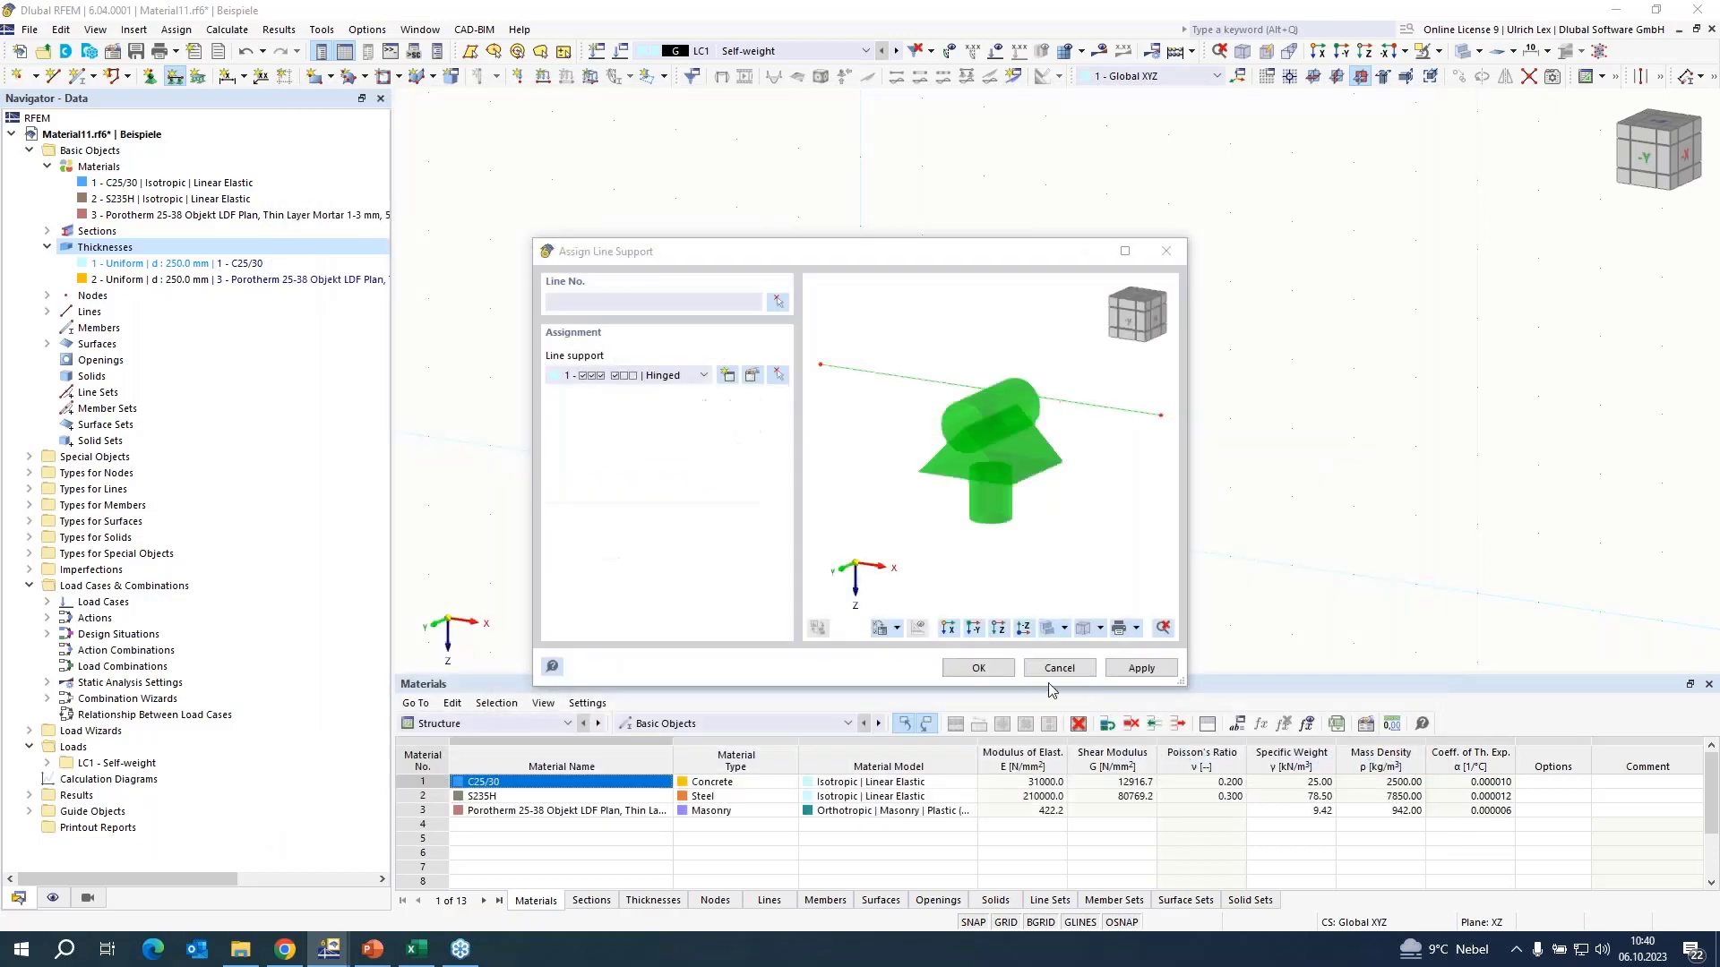
pyautogui.click(976, 672)
pyautogui.click(999, 281)
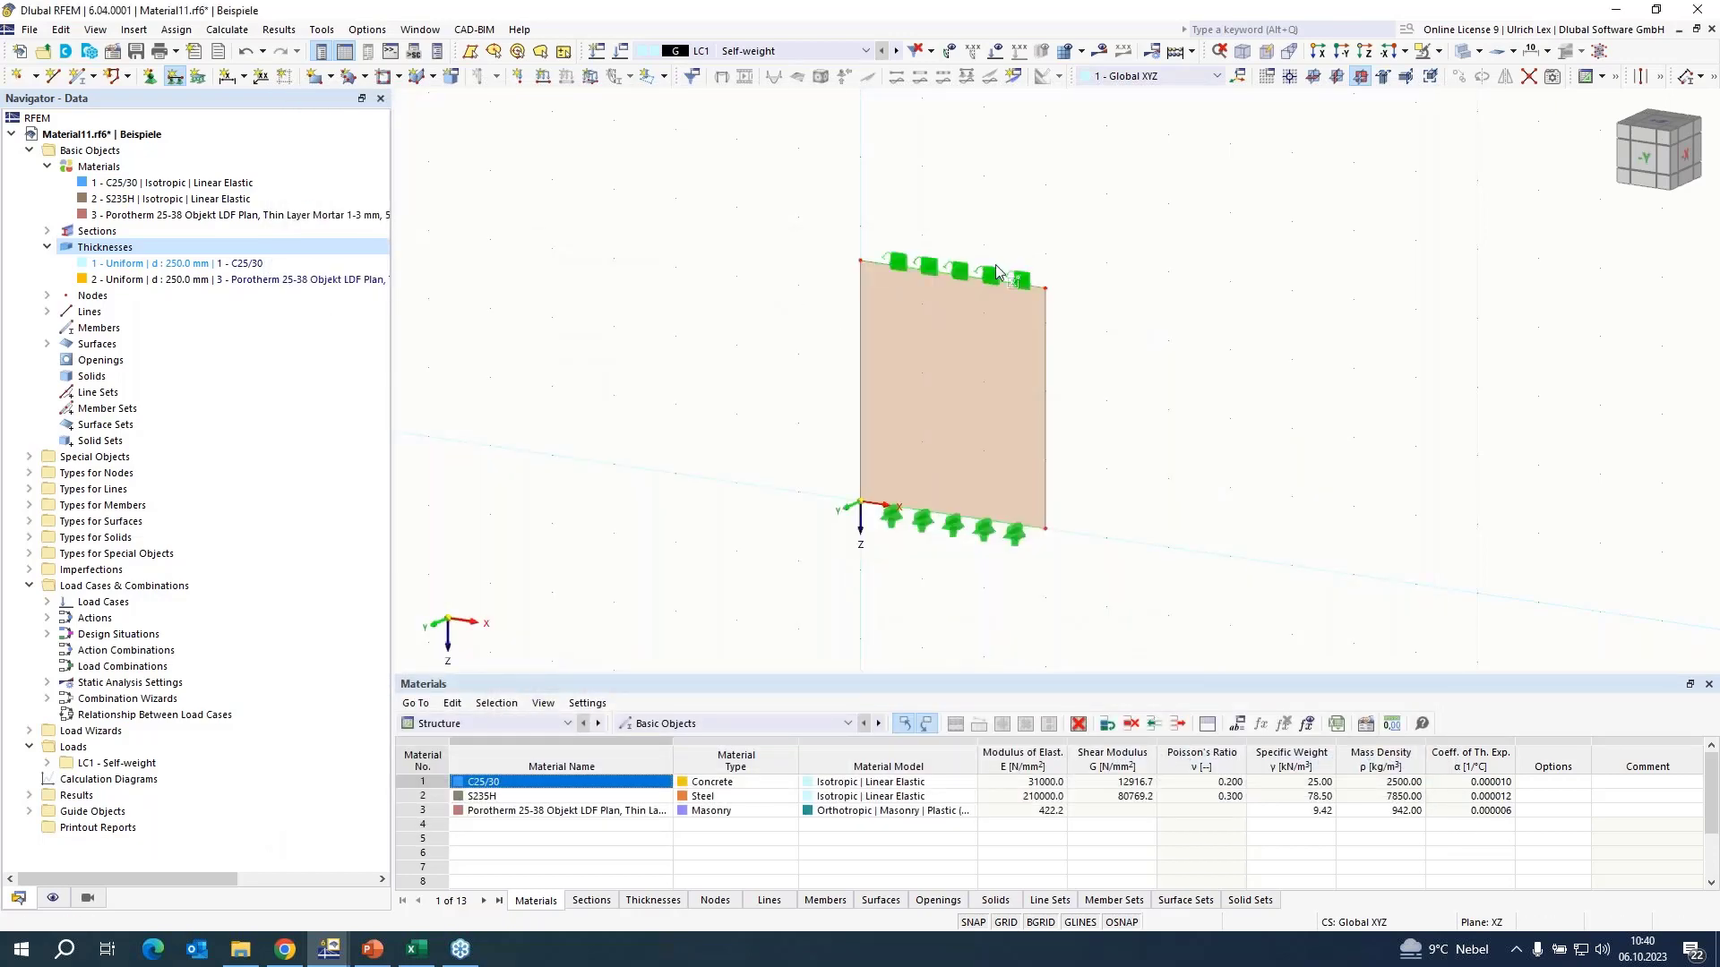
pyautogui.press('Escape')
# - Divide the wall's top edge line at a distance of 0.8 m from the line start
pyautogui.scroll(3, 1075, 251)
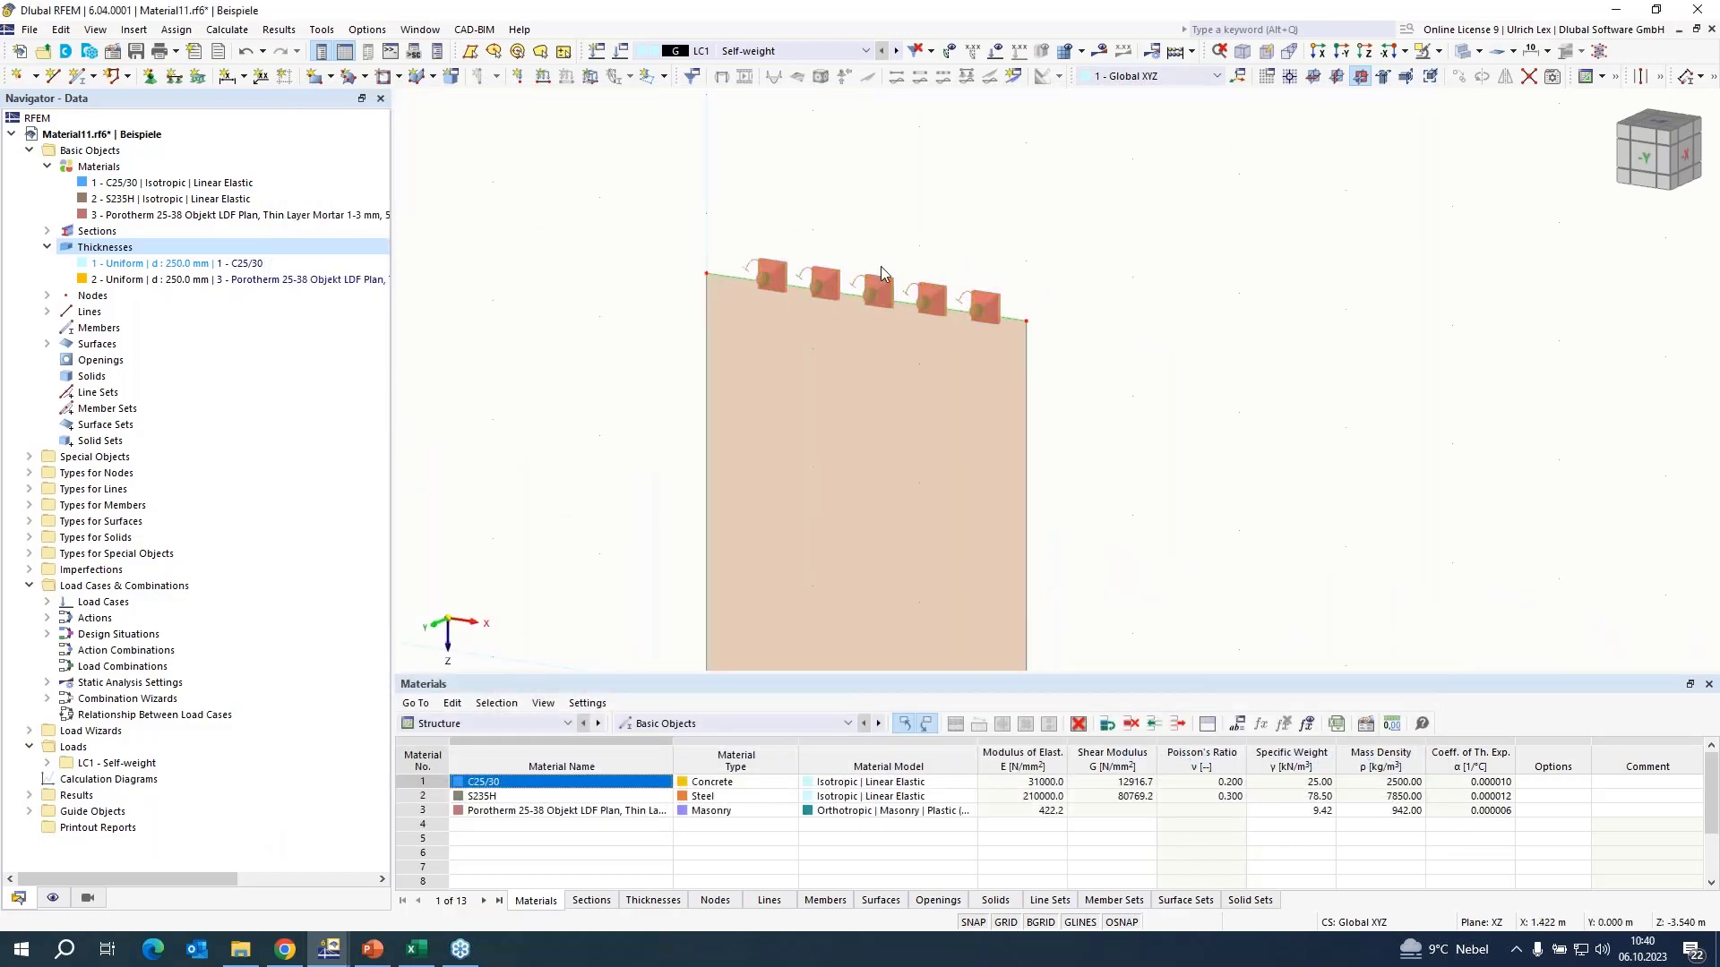
pyautogui.keyDown('ctrl'); pyautogui.moveTo(1175, 476); pyautogui.dragTo(1220, 456, button='middle'); pyautogui.keyUp('ctrl')
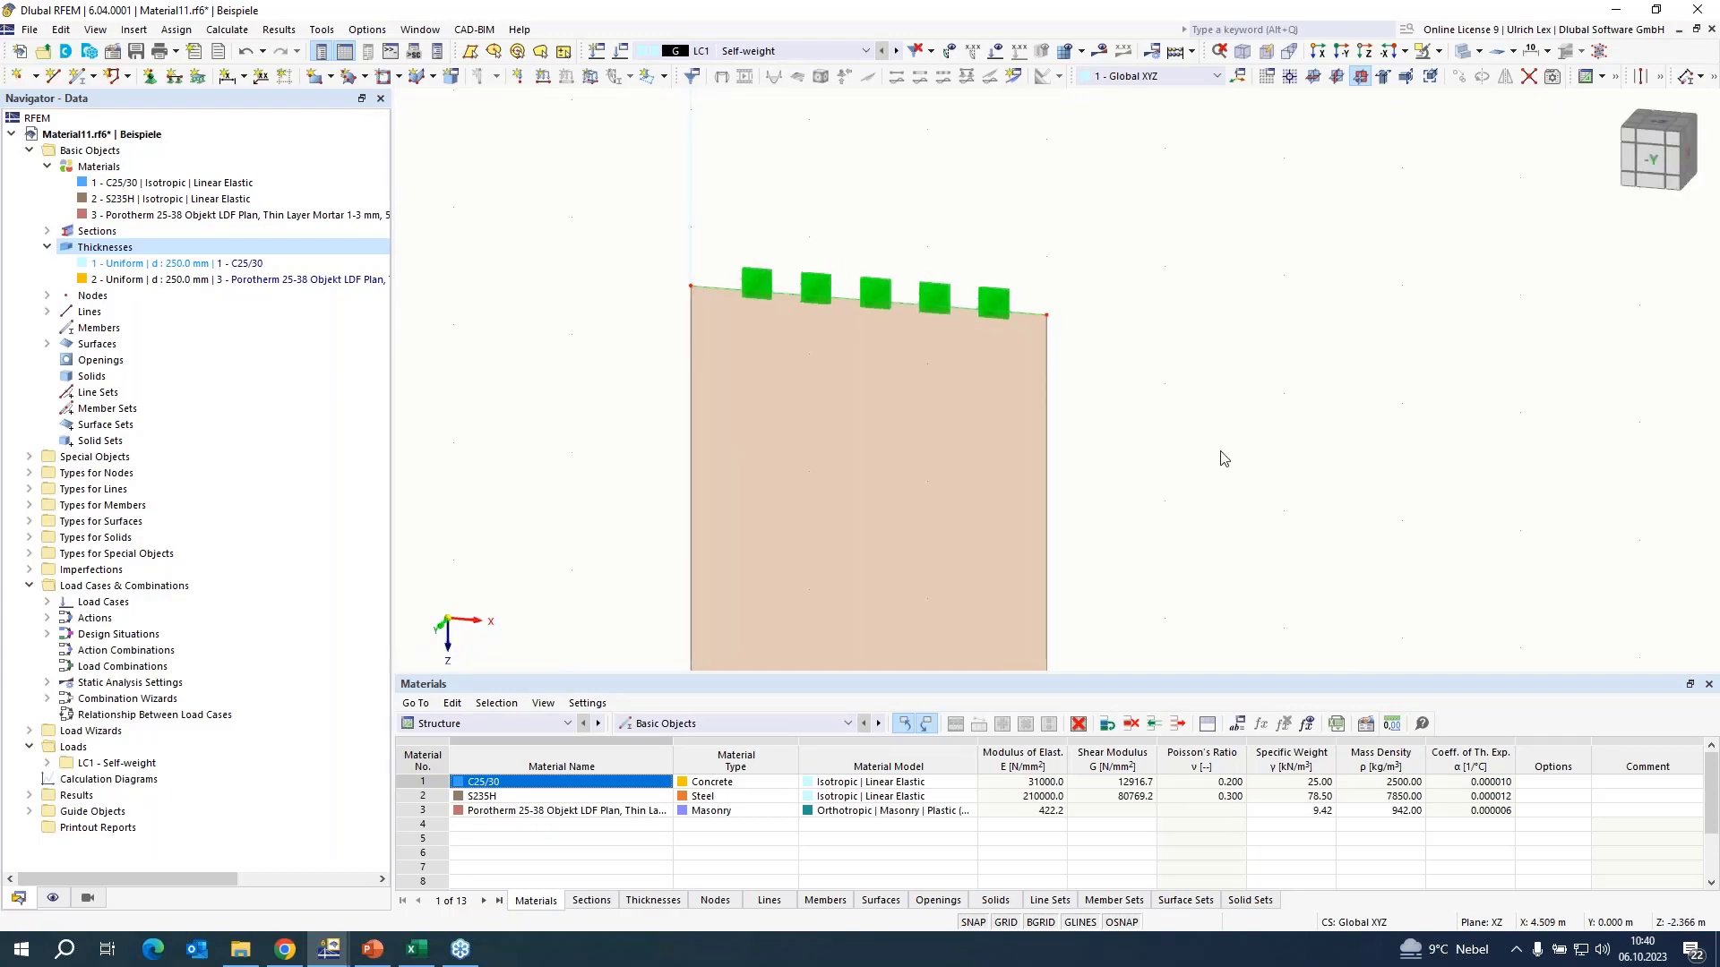
pyautogui.scroll(1, 991, 216)
pyautogui.scroll(1, 786, 376)
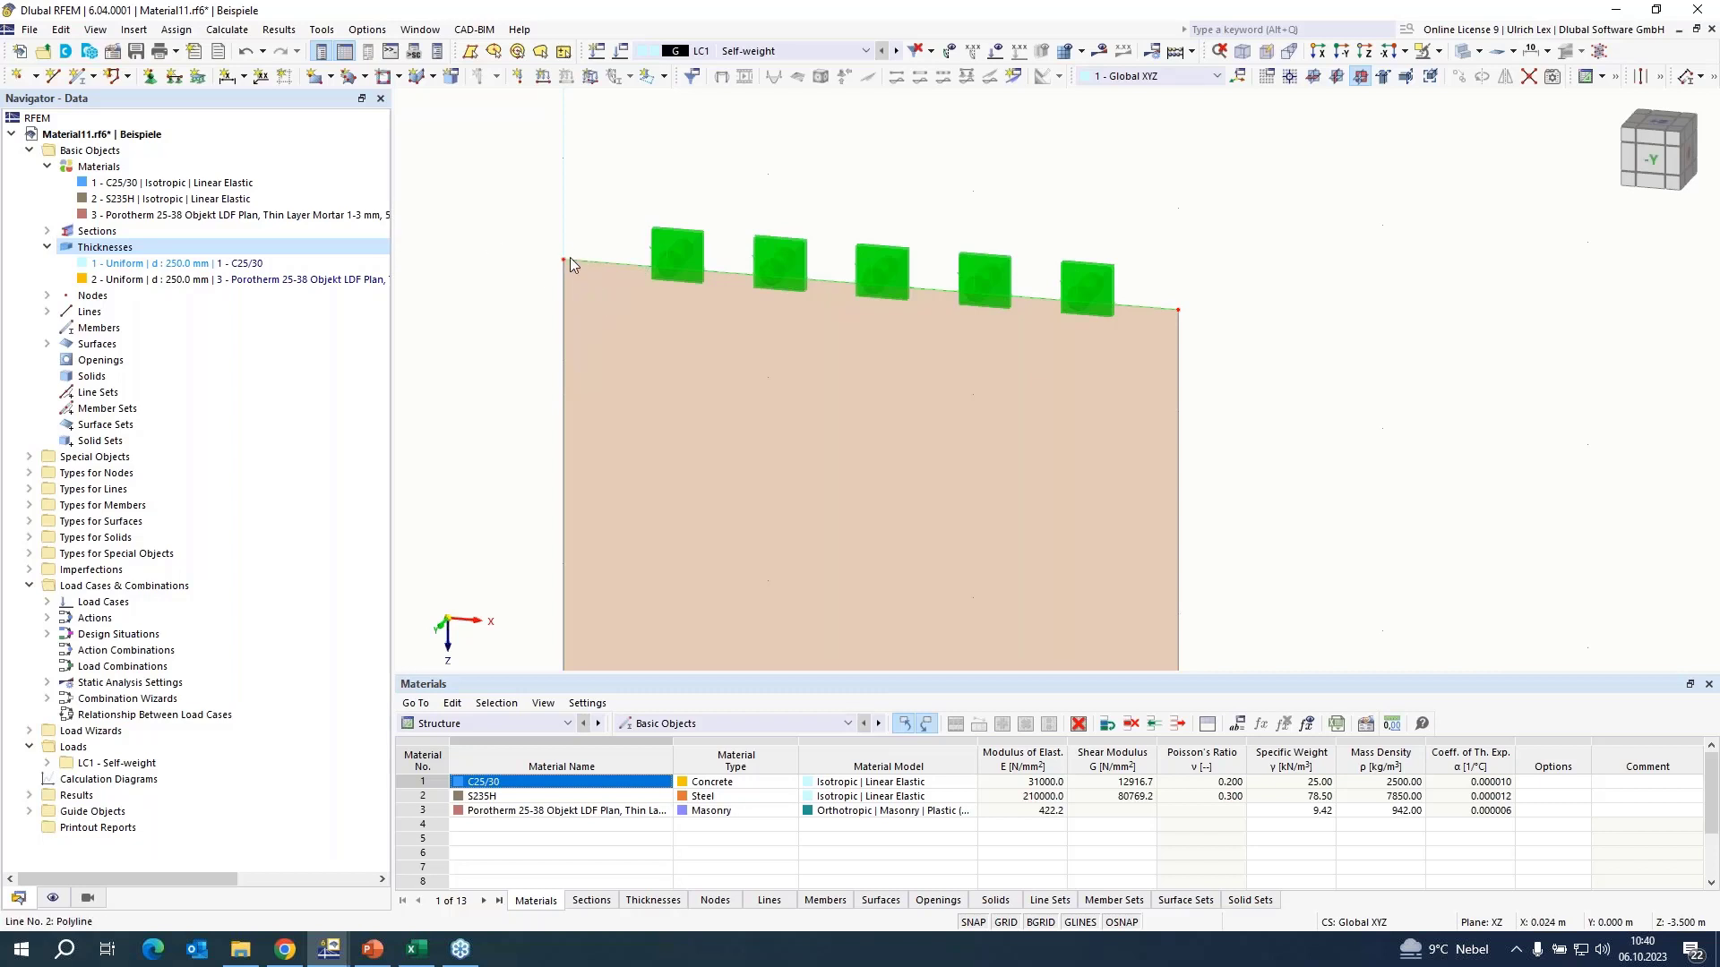
pyautogui.rightClick(628, 266)
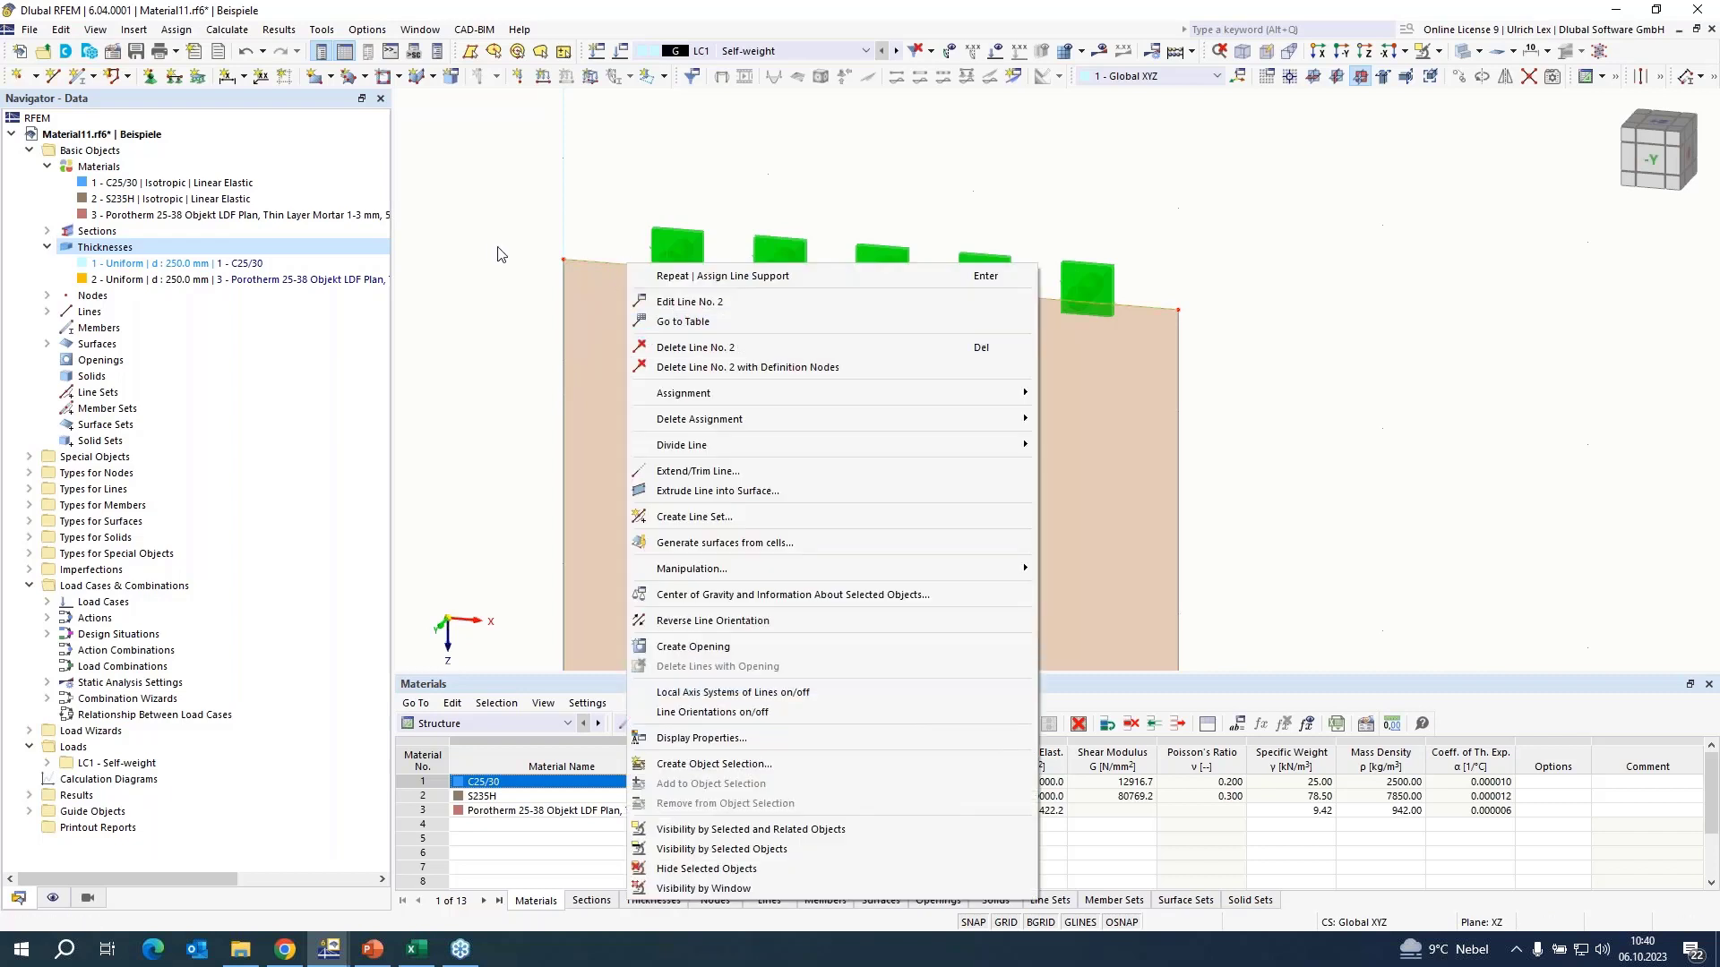
pyautogui.click(527, 301)
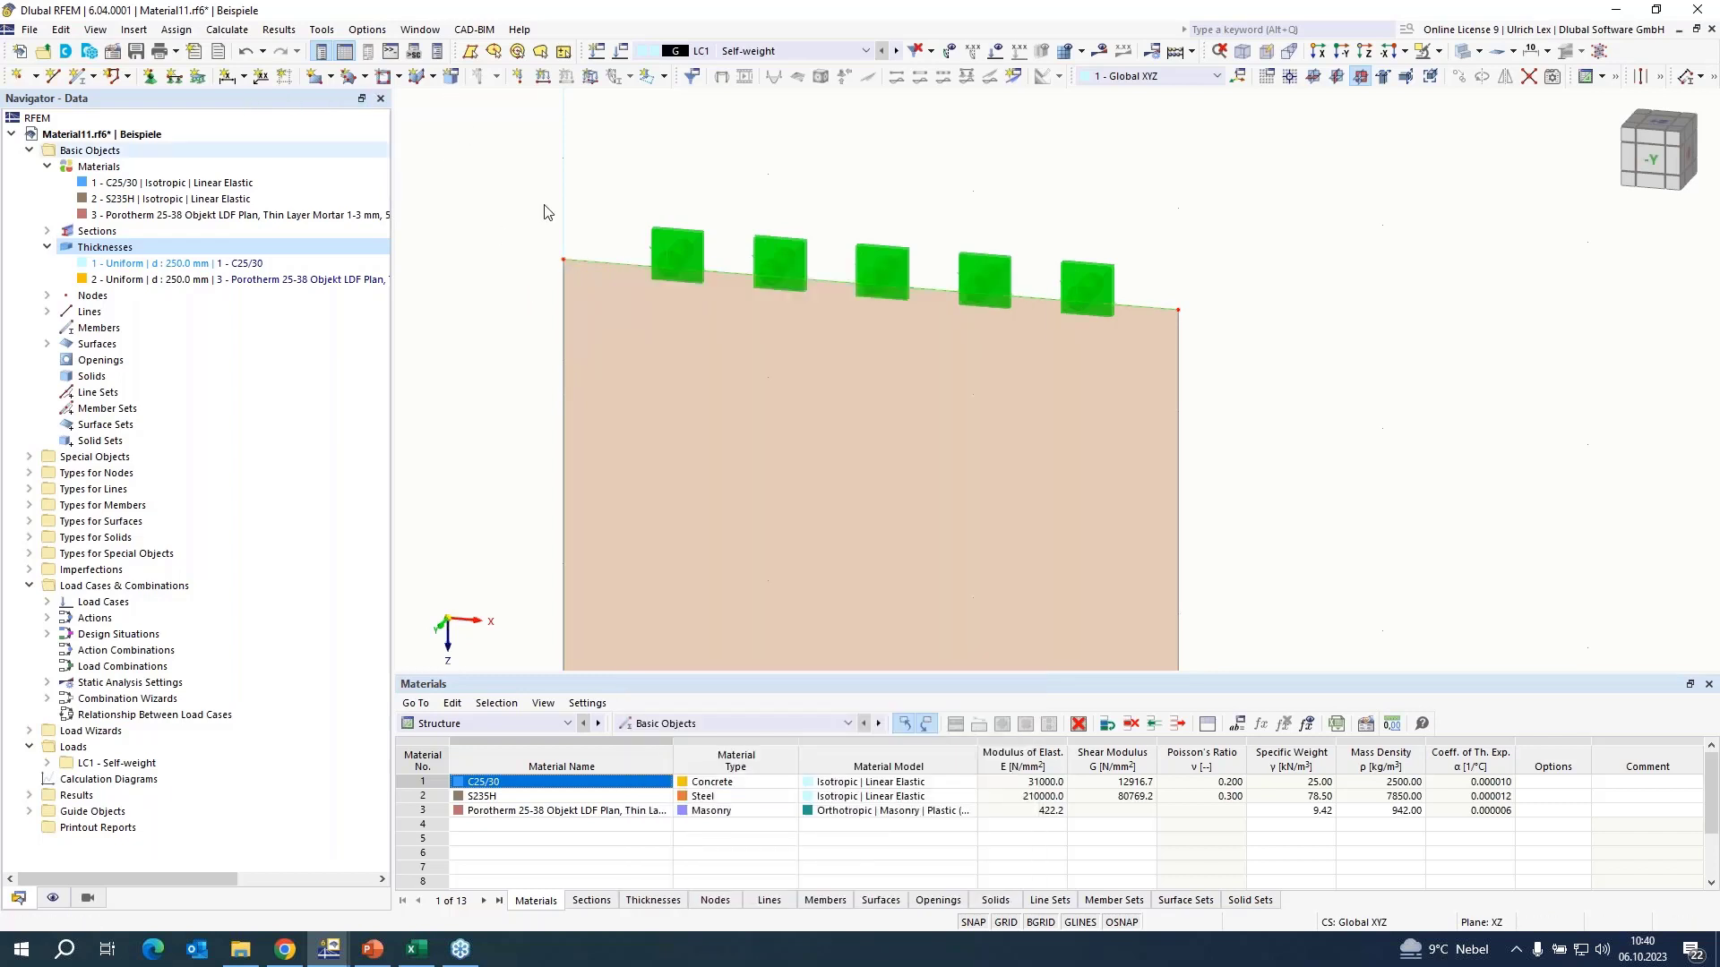
pyautogui.rightClick(636, 267)
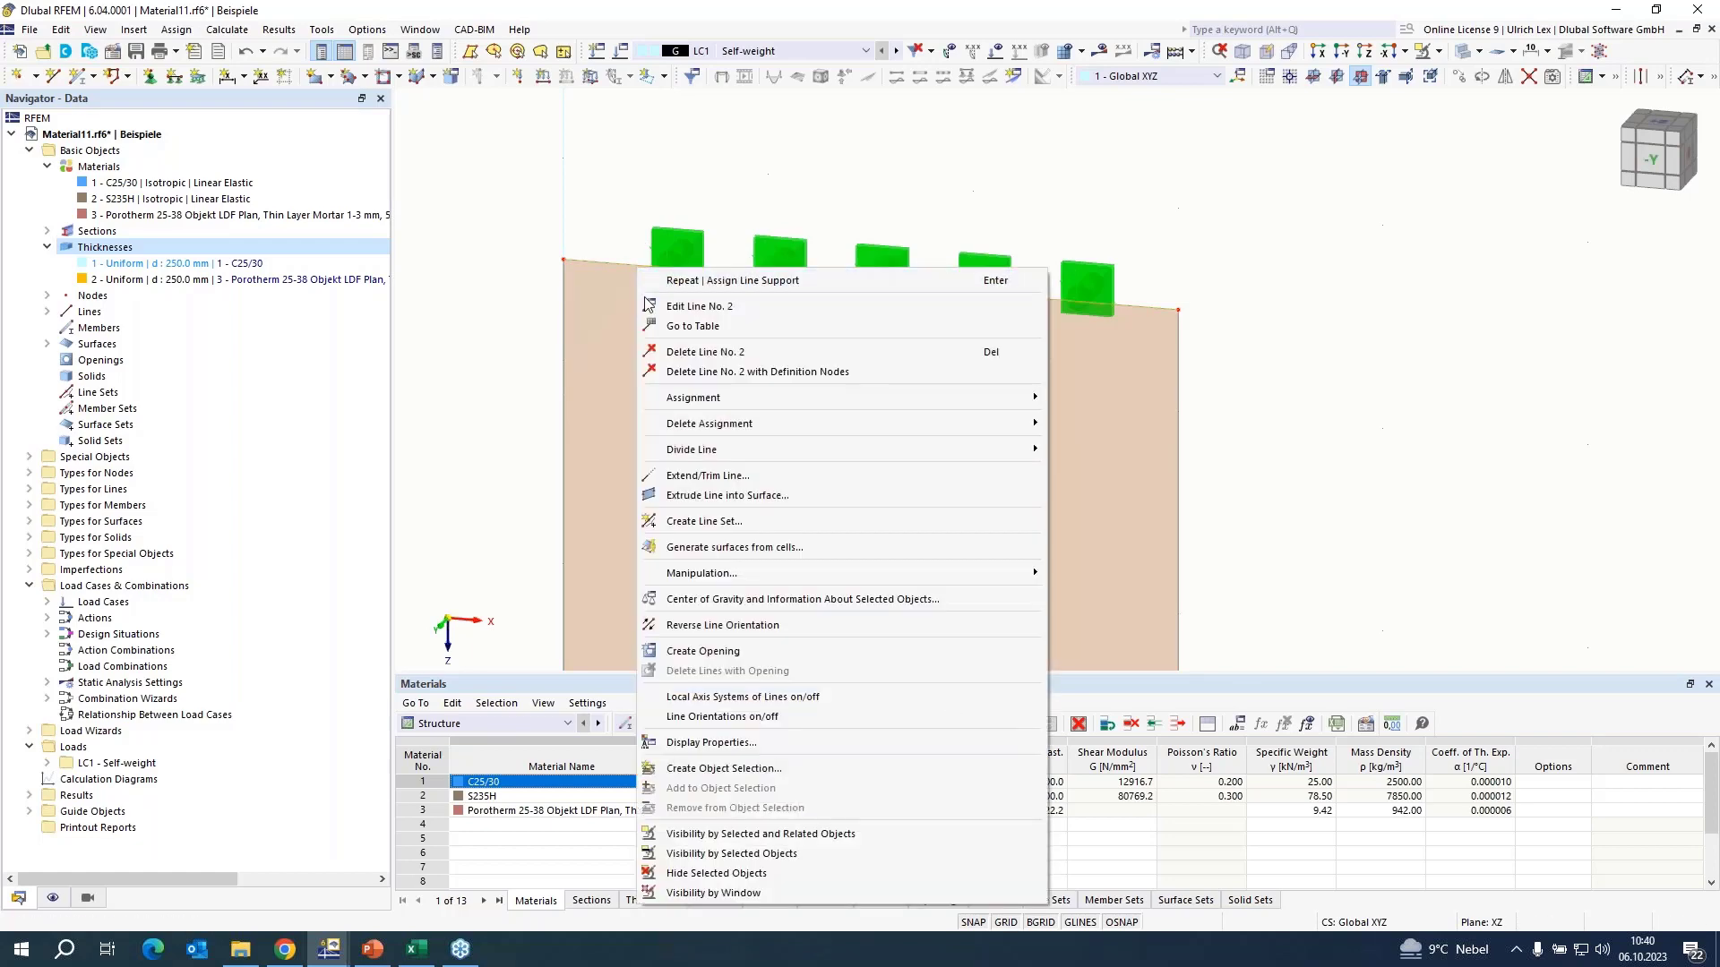
pyautogui.click(545, 383)
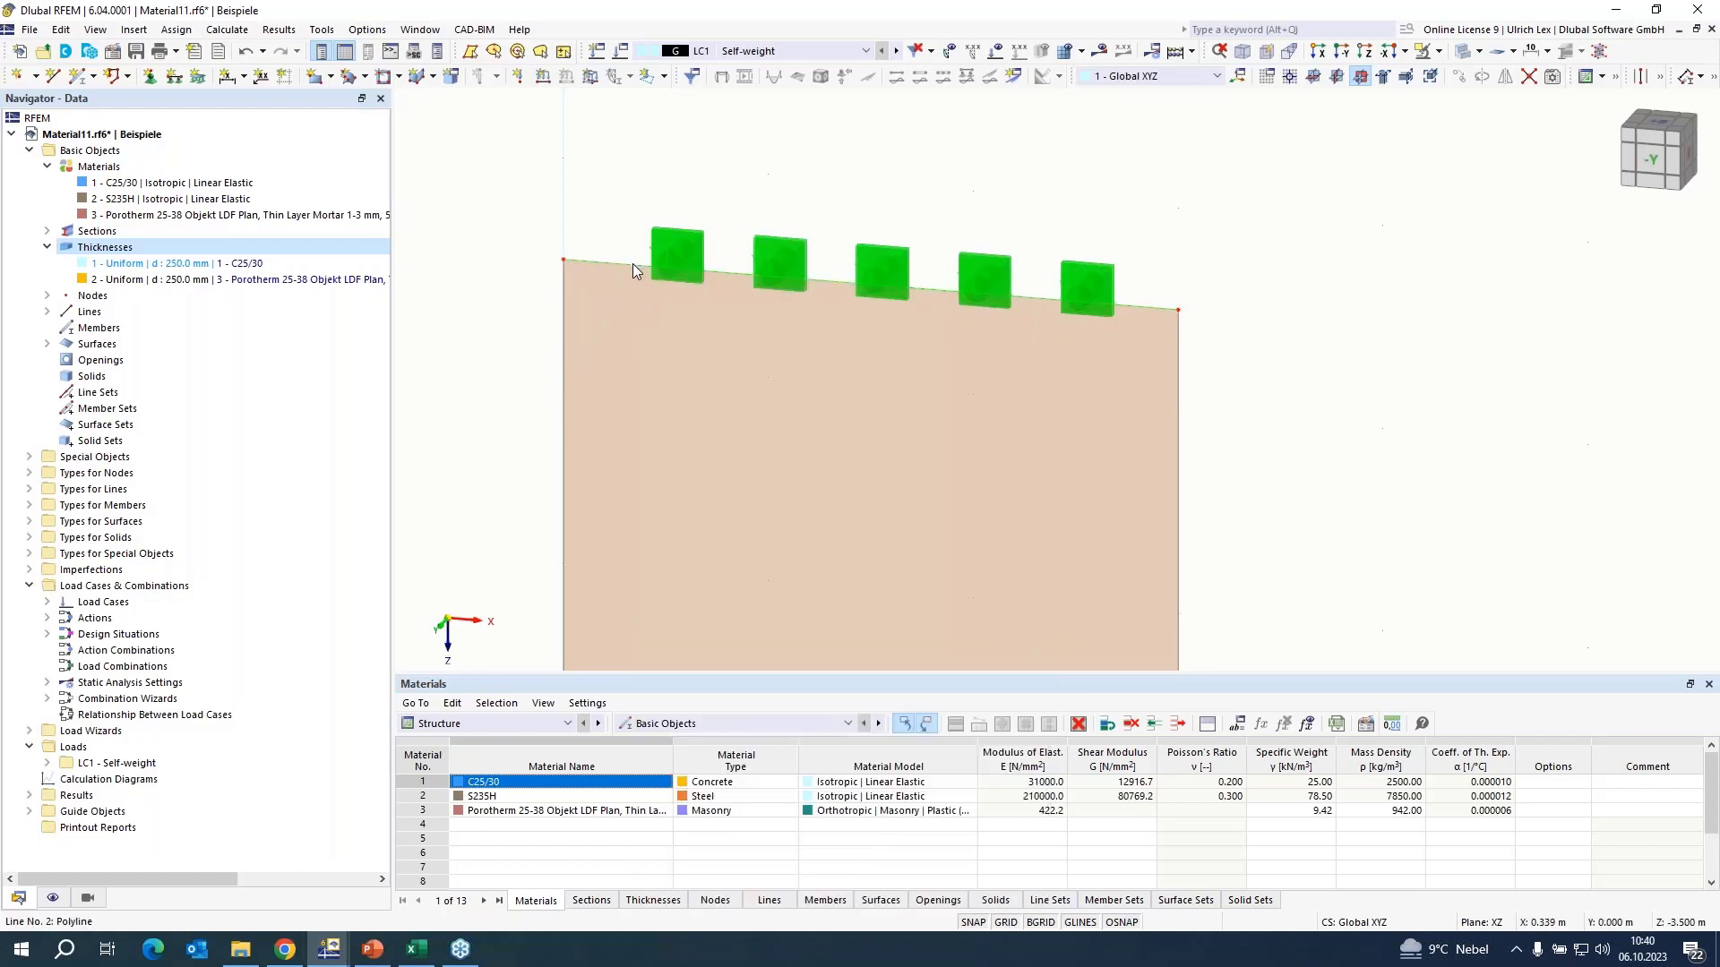
pyautogui.rightClick(632, 263)
pyautogui.moveTo(949, 446)
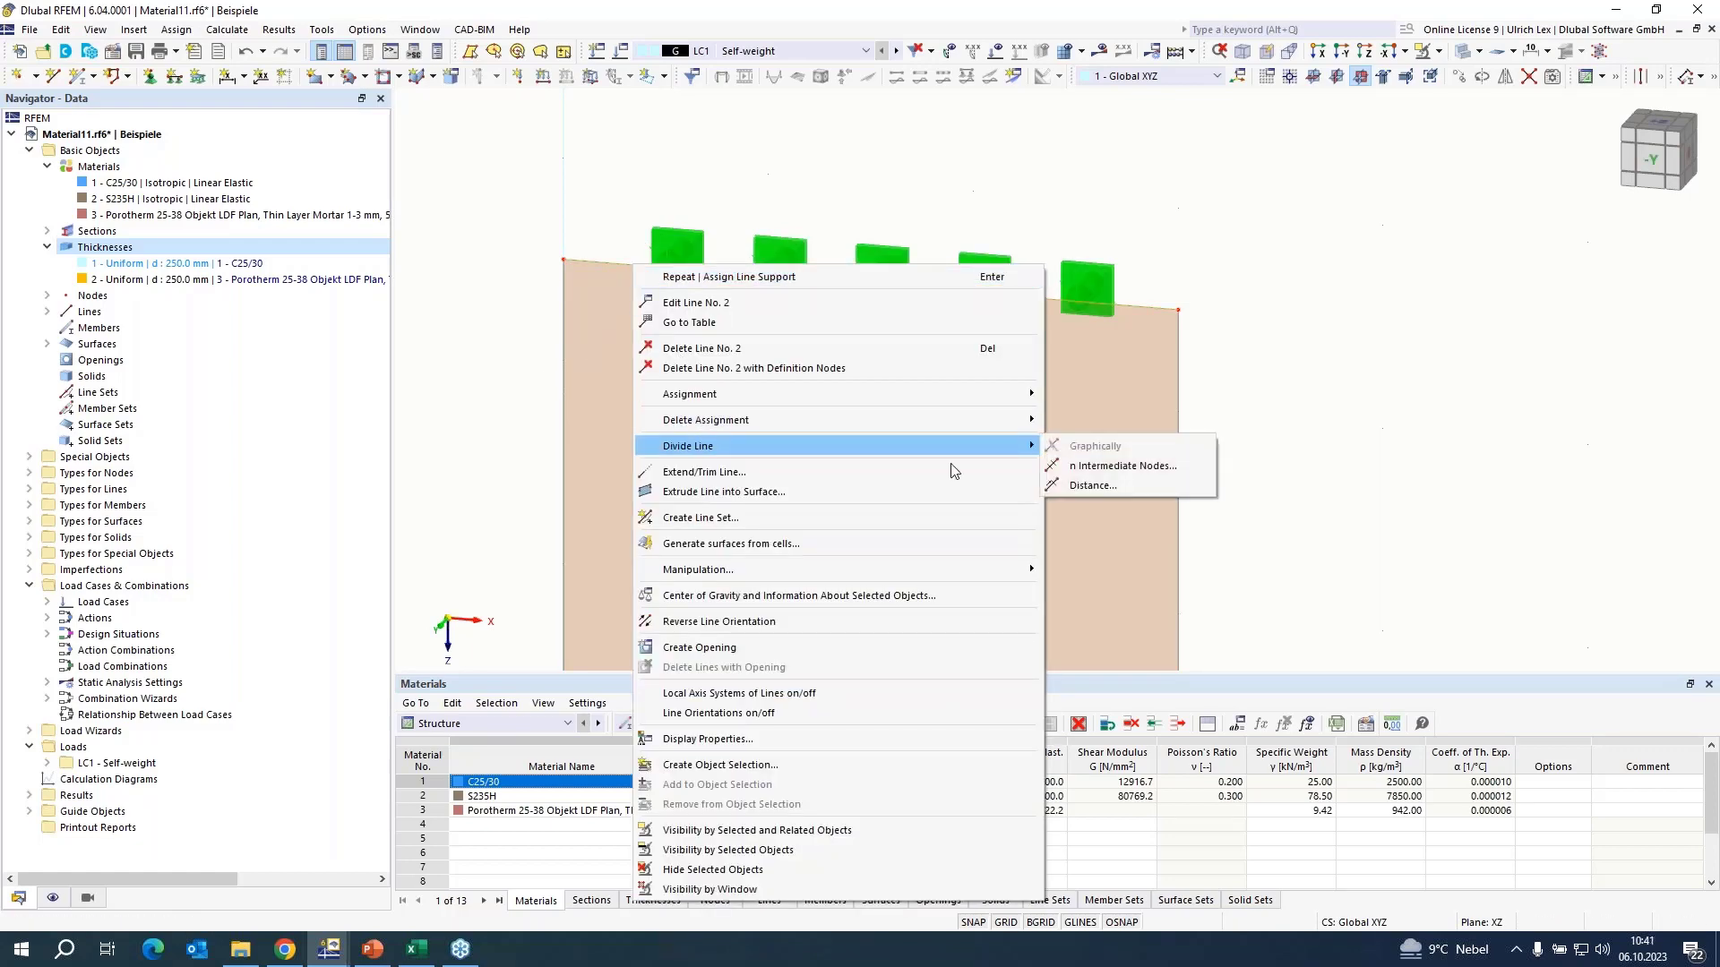
pyautogui.click(1130, 487)
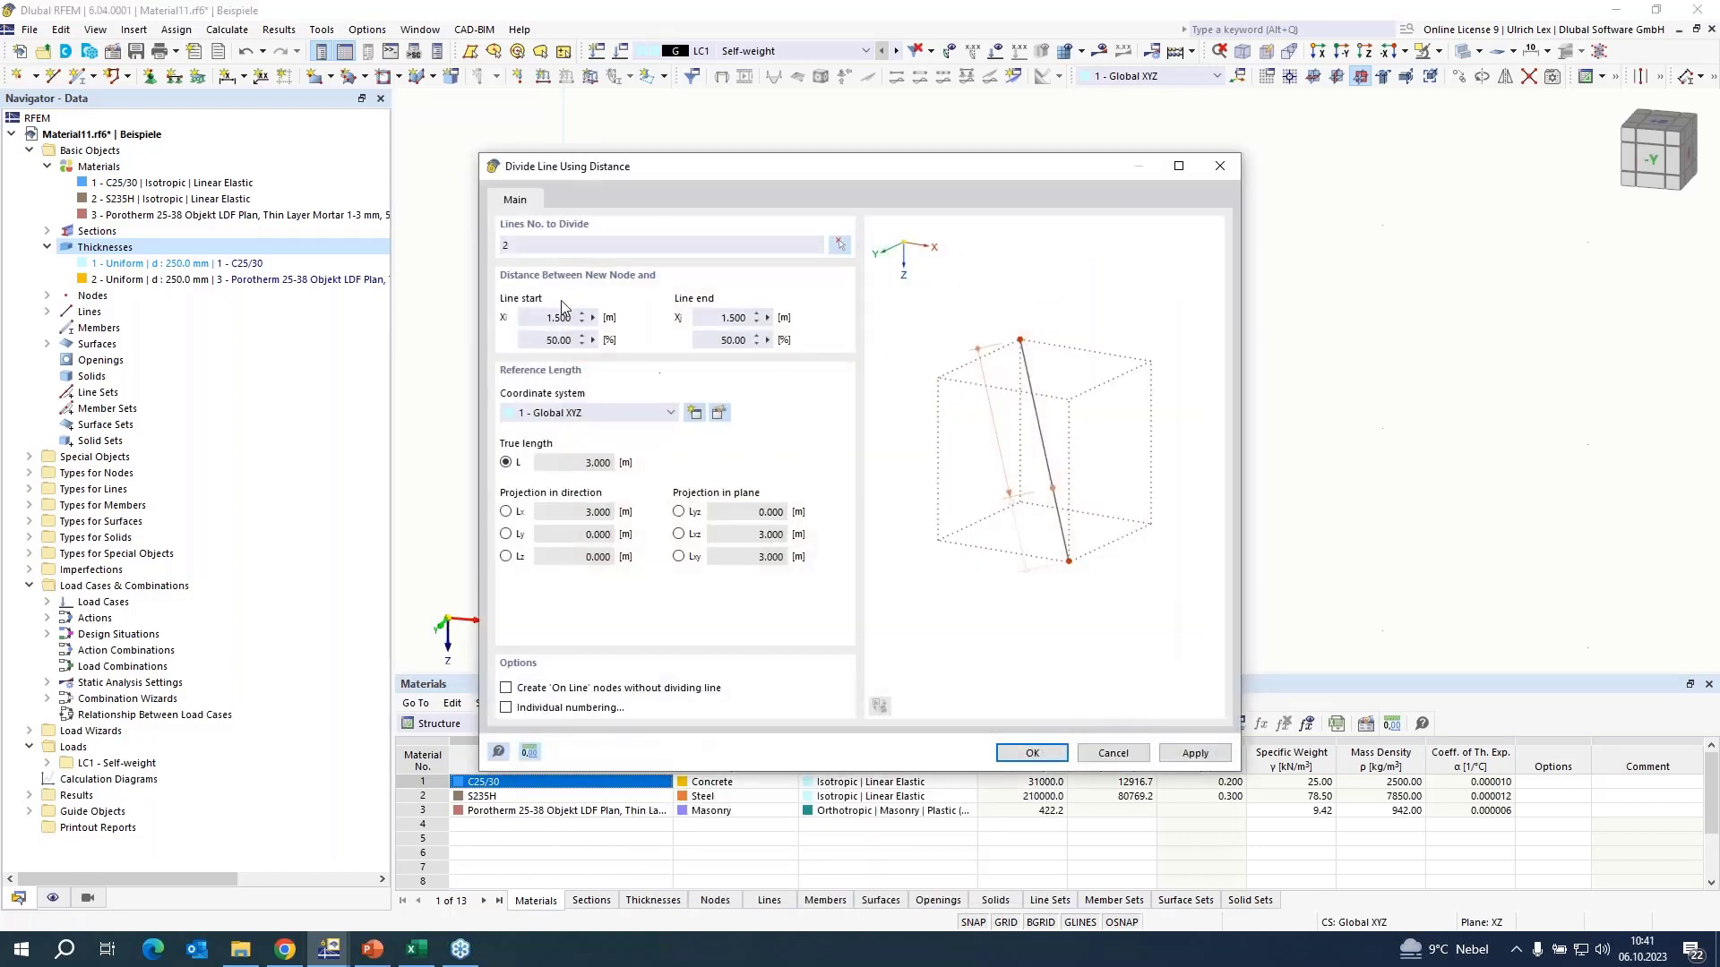
pyautogui.doubleClick(538, 318)
pyautogui.write('0,8')
pyautogui.press('Return')
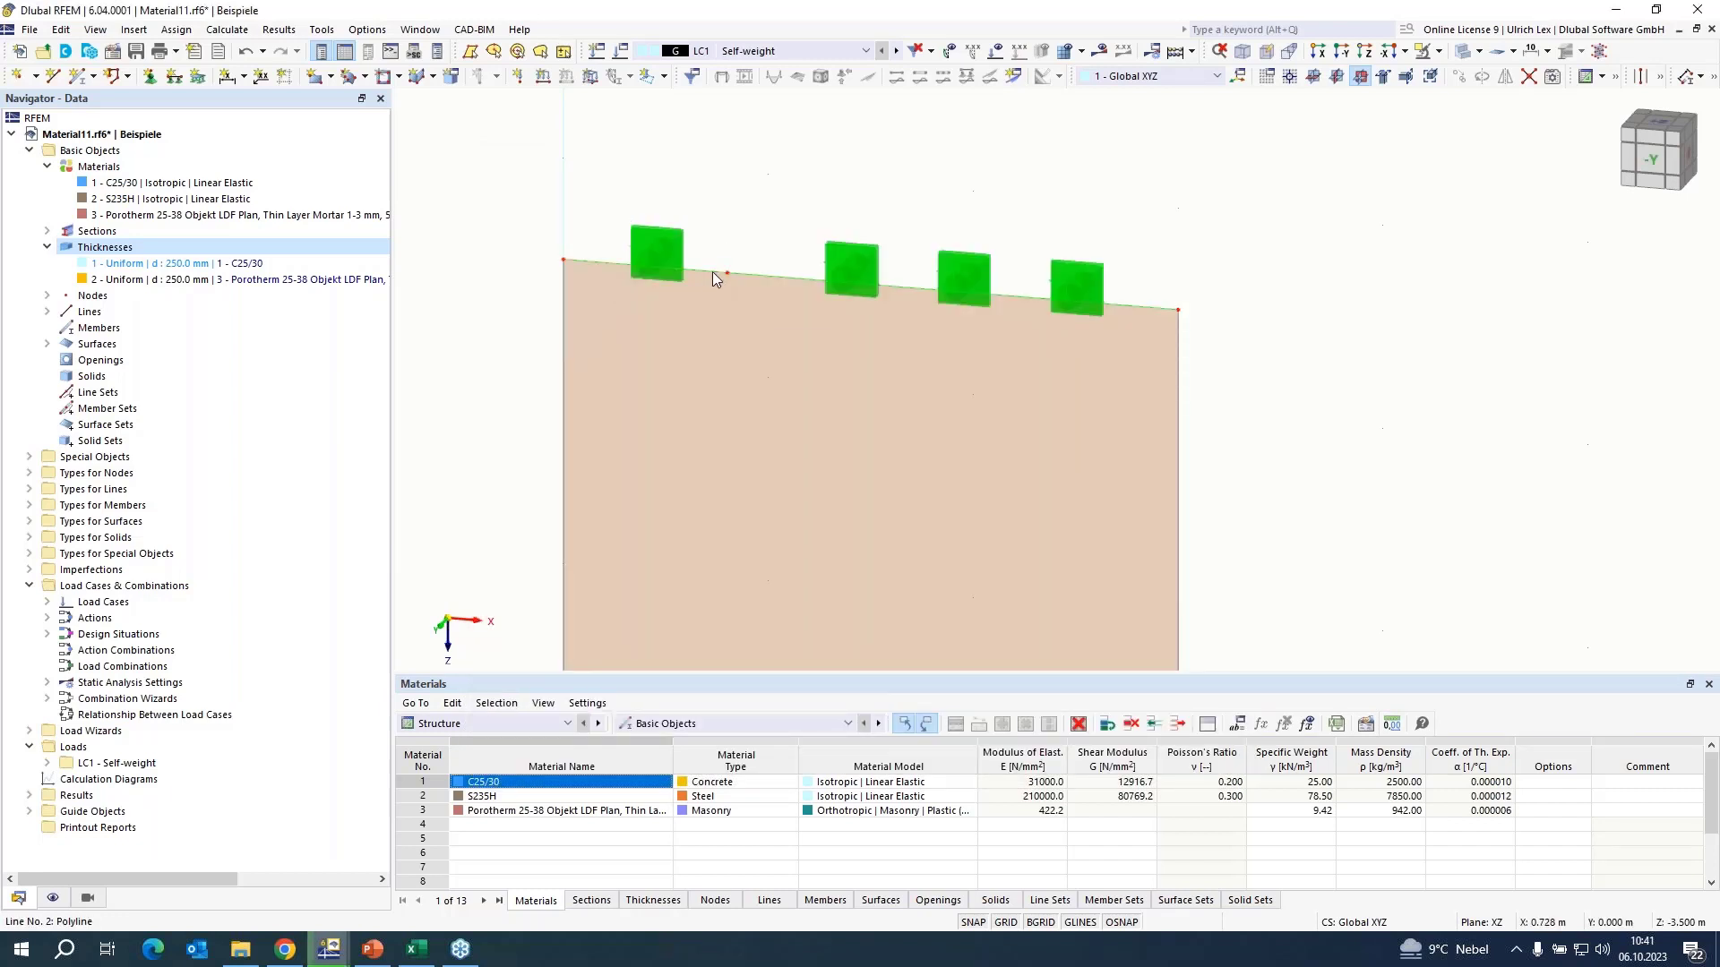
# - Add members with the R 50 section in S235H along both segments of the wall's top edge
pyautogui.scroll(-2, 751, 192)
pyautogui.scroll(-1, 750, 173)
pyautogui.keyDown('ctrl'); pyautogui.moveTo(1066, 334); pyautogui.dragTo(1012, 363, button='middle'); pyautogui.keyUp('ctrl')
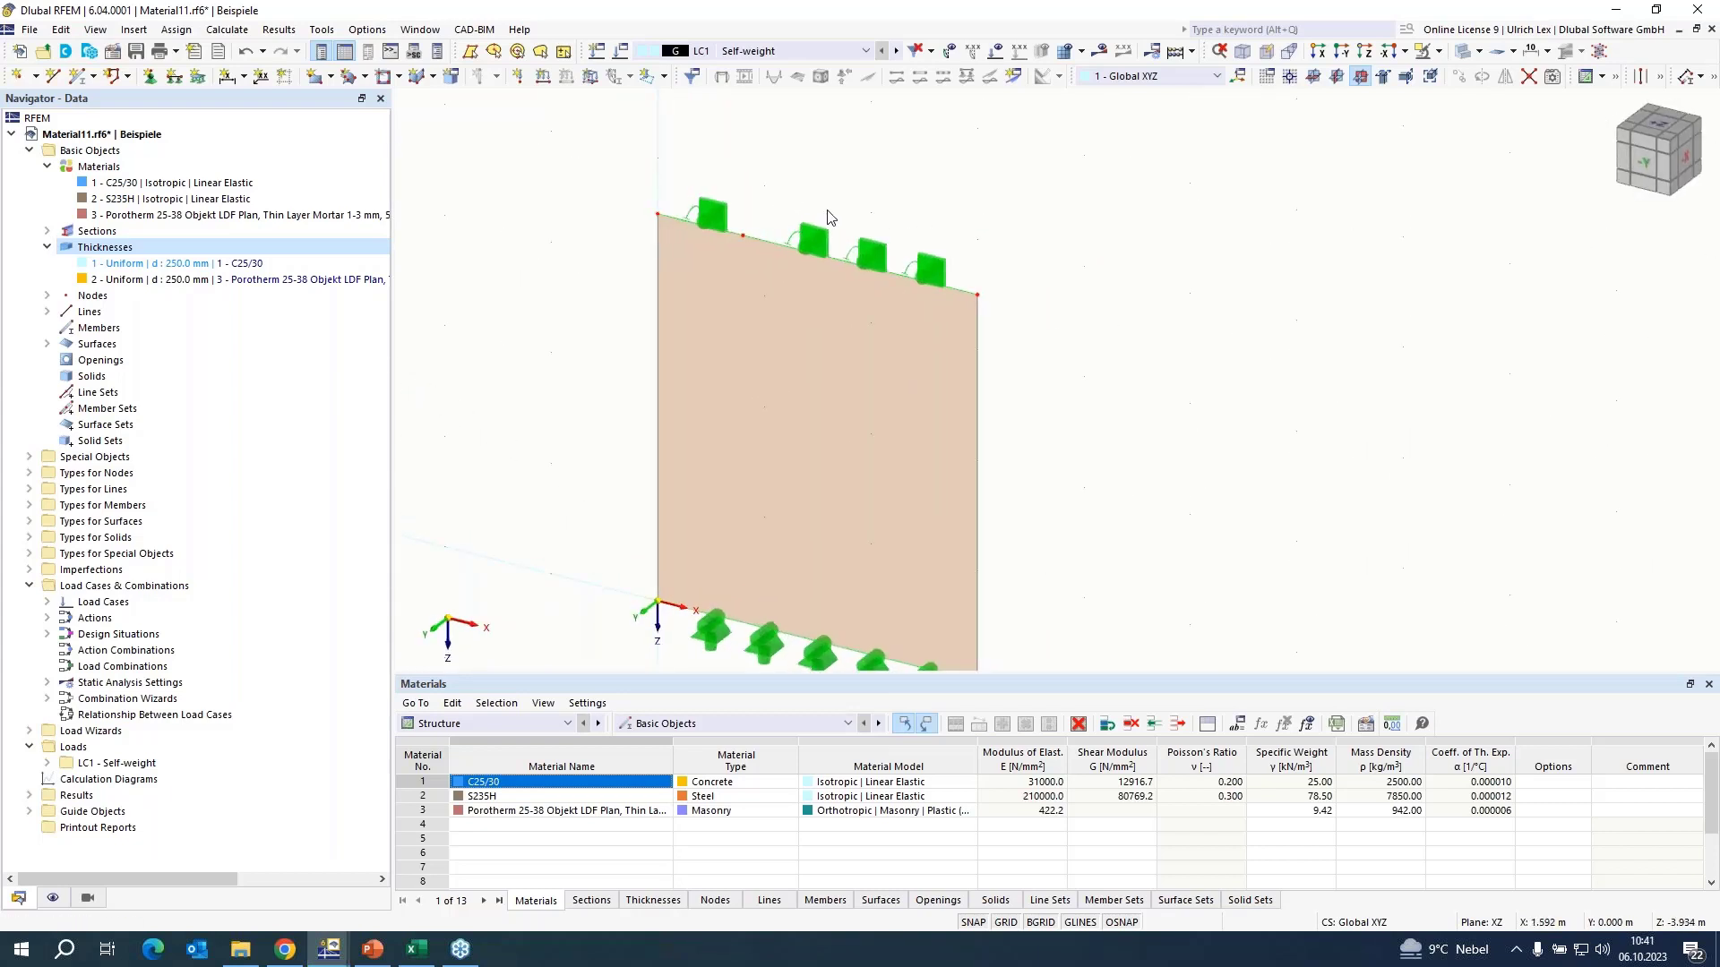
pyautogui.scroll(-1, 829, 217)
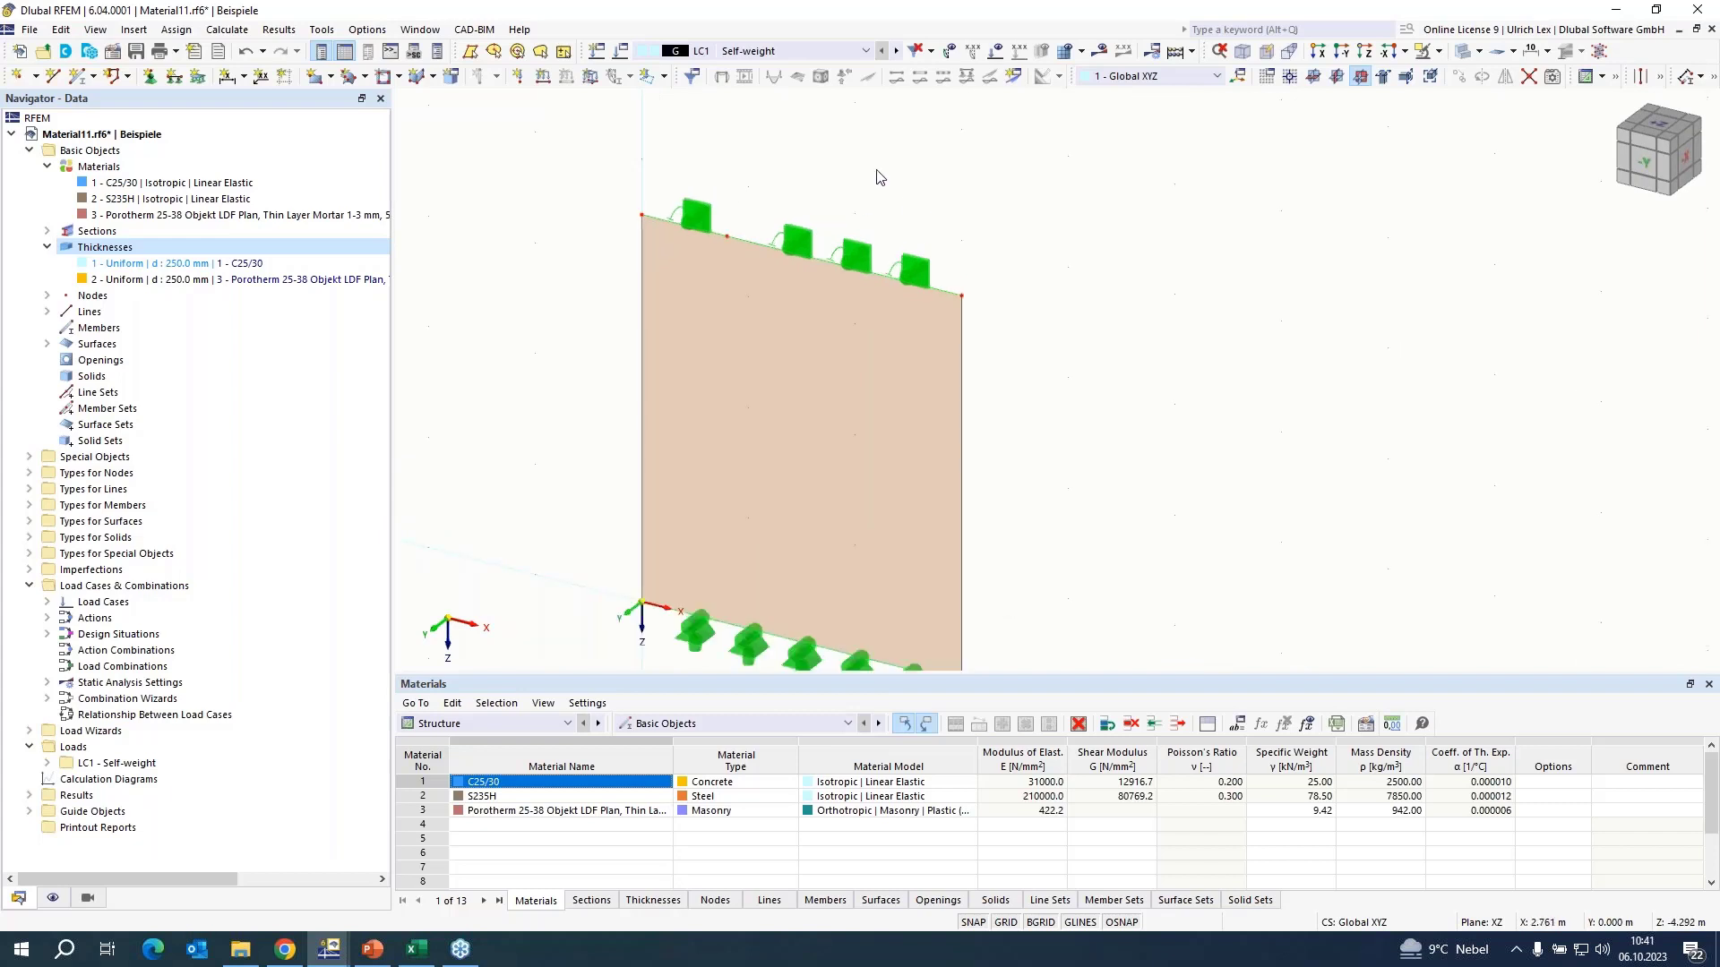
pyautogui.moveTo(576, 422)
pyautogui.keyDown('ctrl'); pyautogui.mouseDown(button='middle')
pyautogui.moveTo(632, 406)
pyautogui.moveTo(603, 408)
pyautogui.mouseUp(button='middle'); pyautogui.keyUp('ctrl')
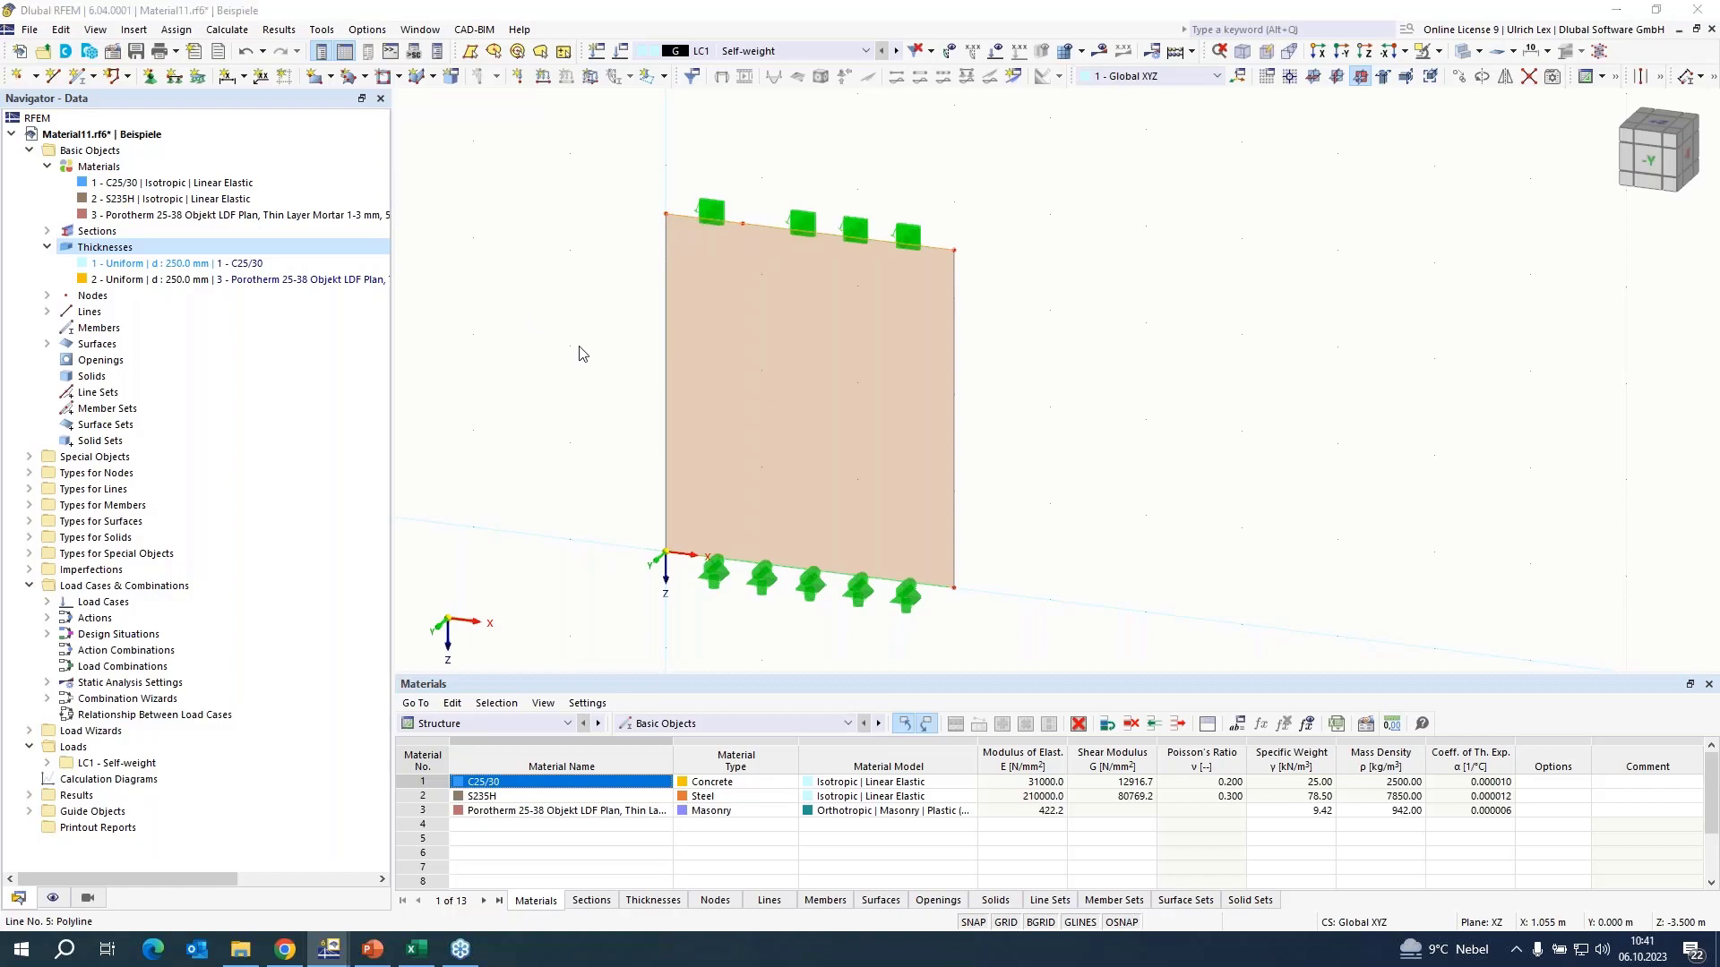
pyautogui.click(378, 335)
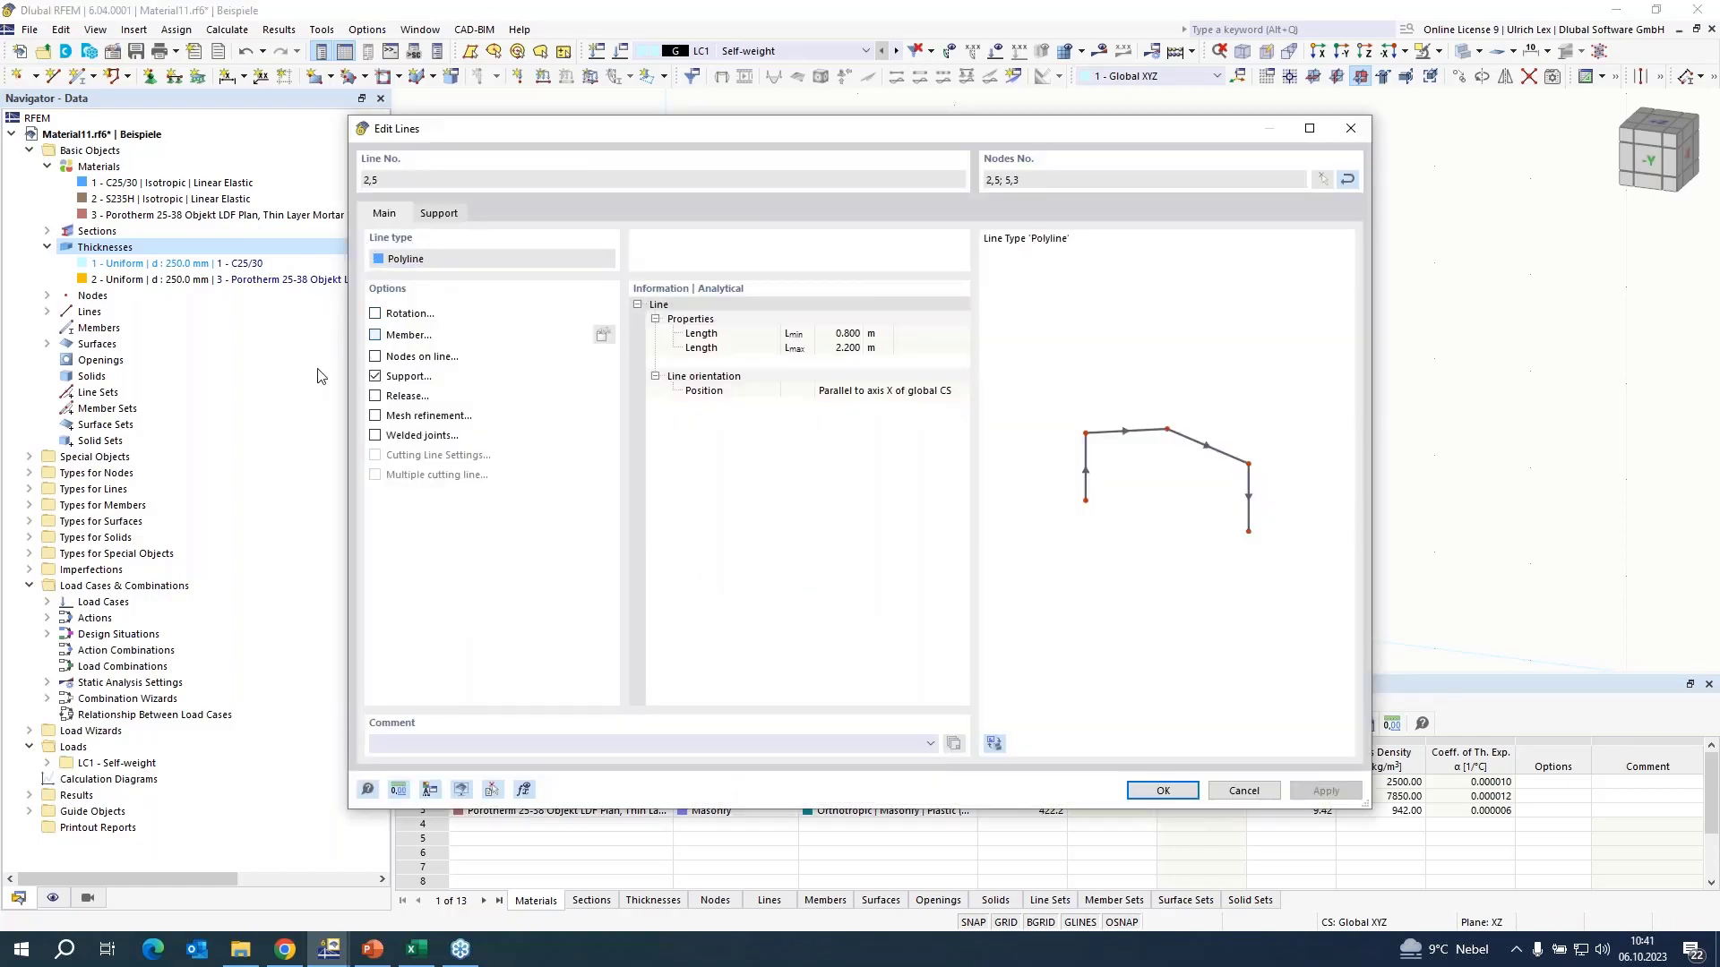
pyautogui.click(412, 183)
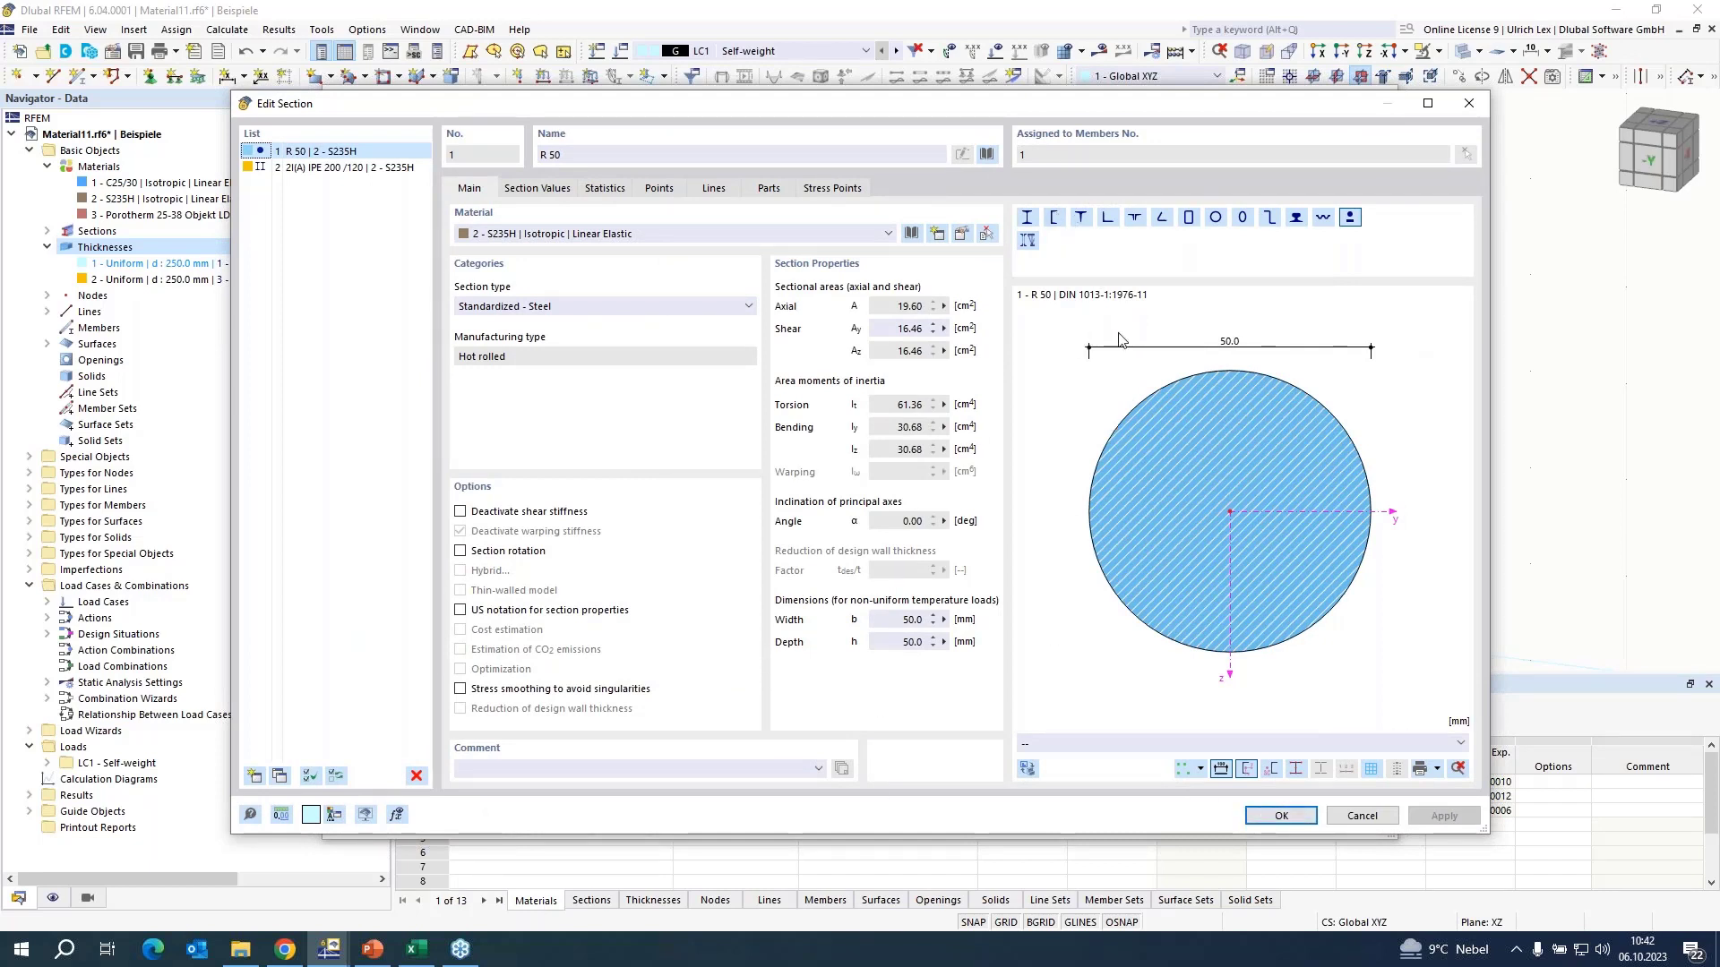
pyautogui.click(1281, 816)
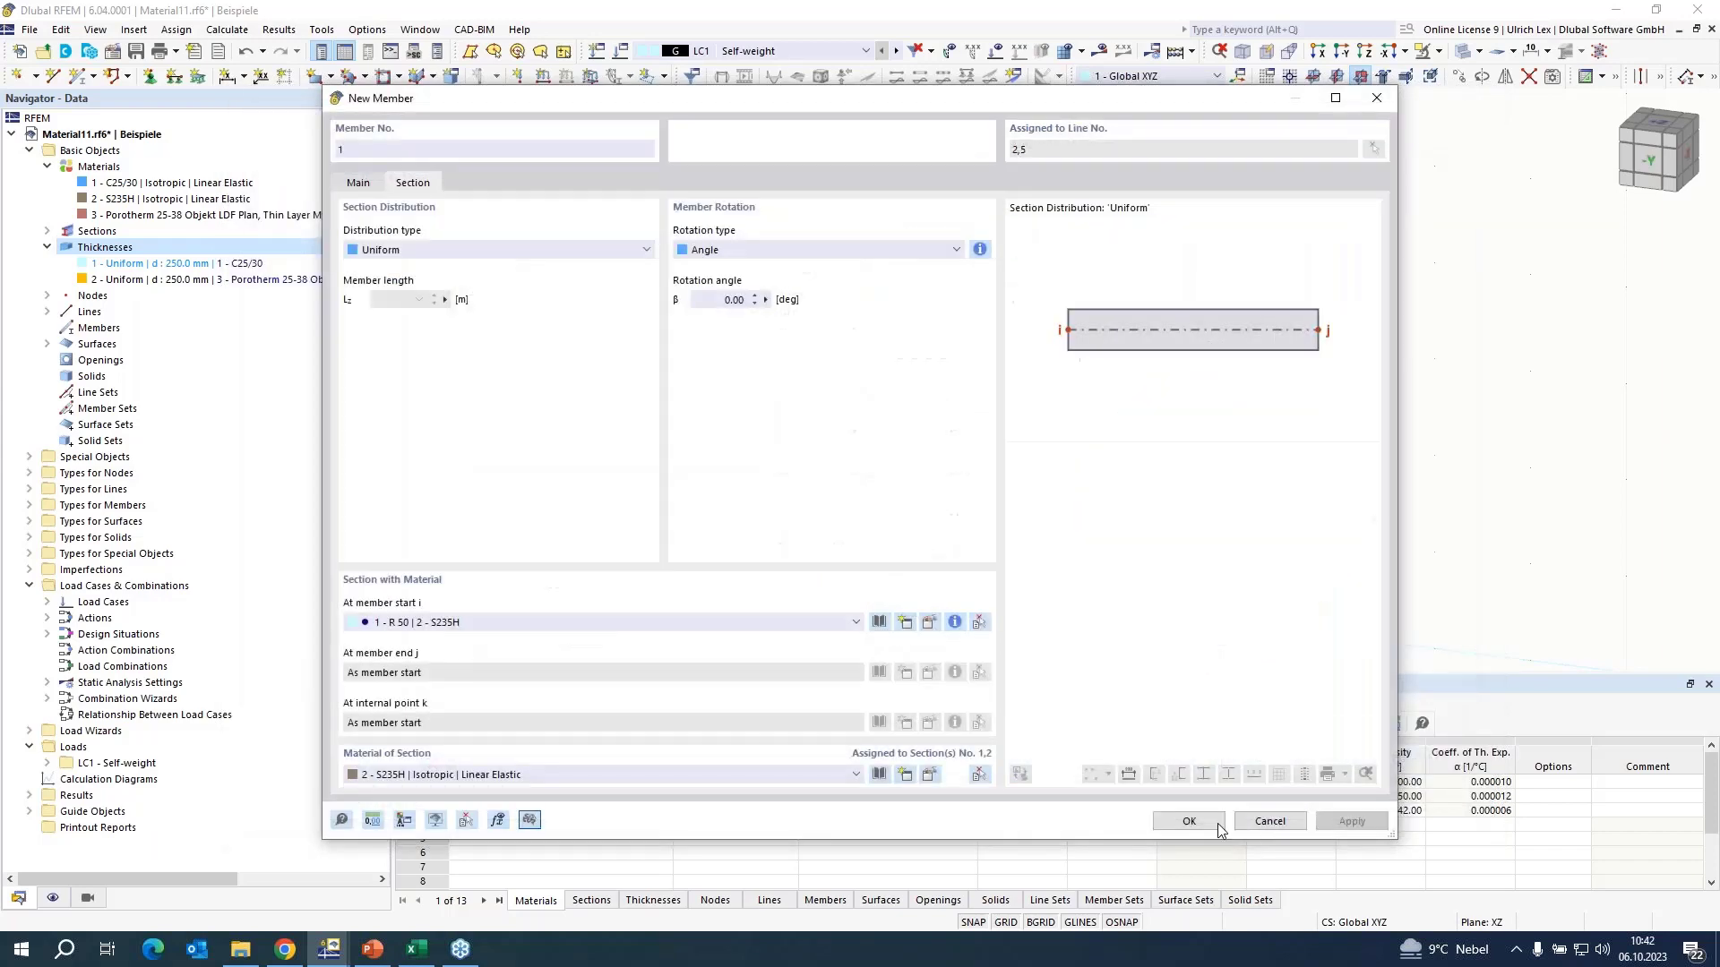
pyautogui.click(1189, 821)
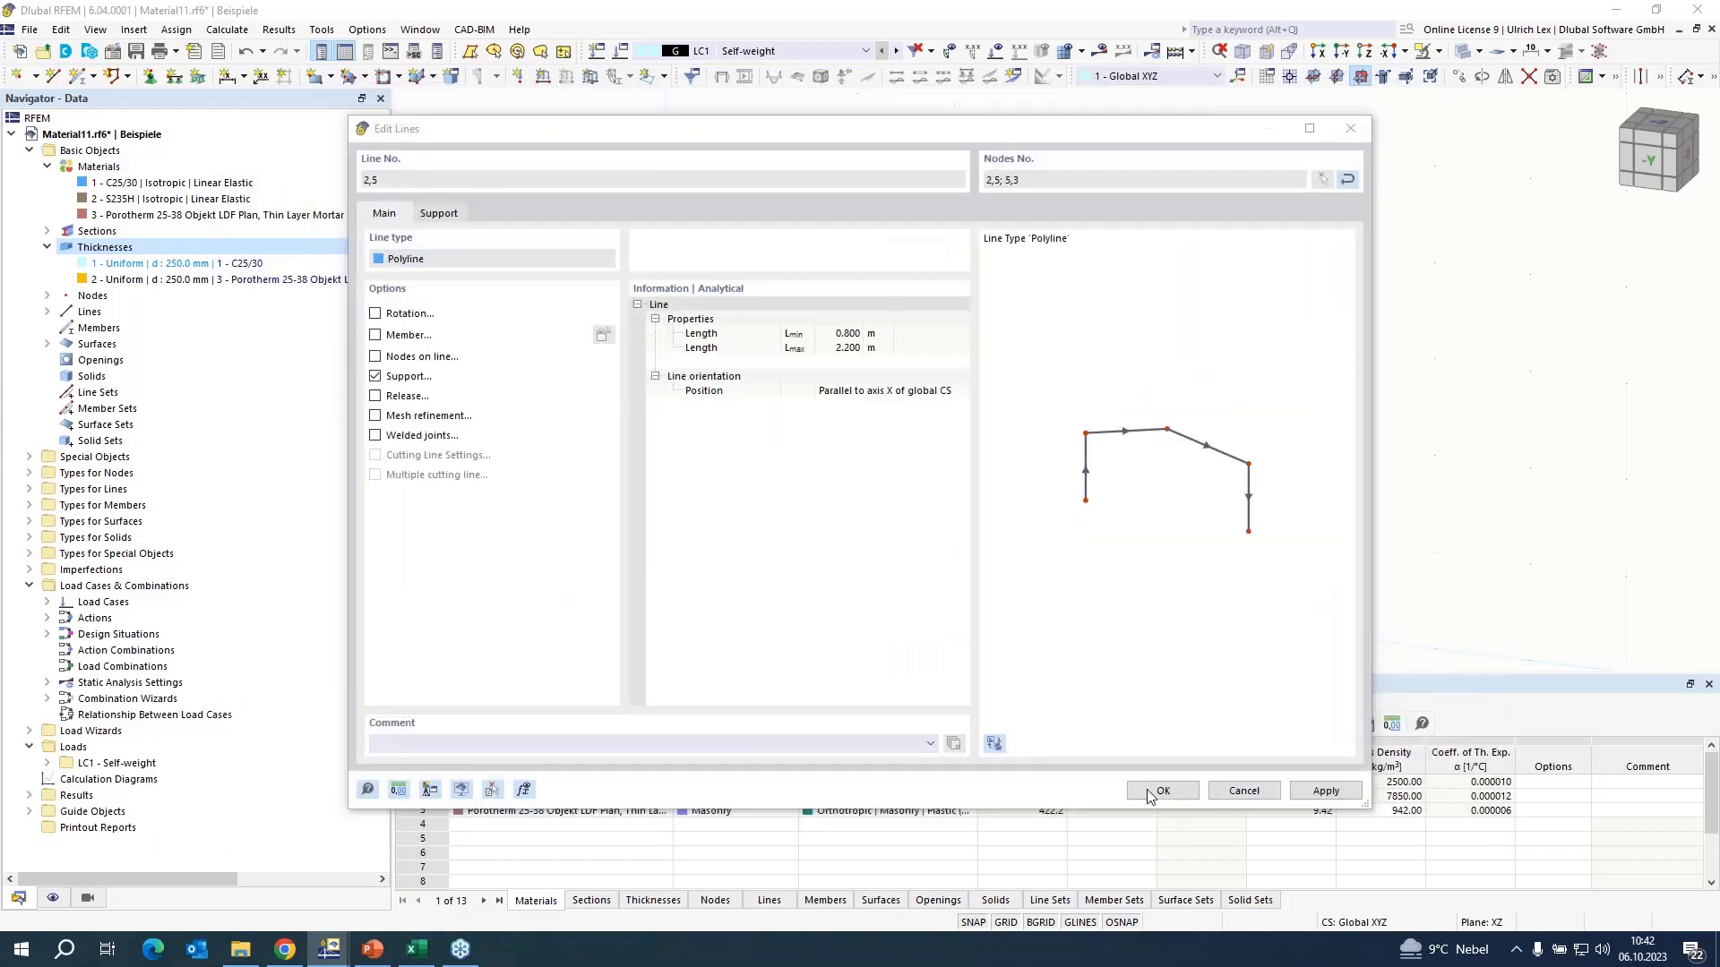
pyautogui.click(1156, 792)
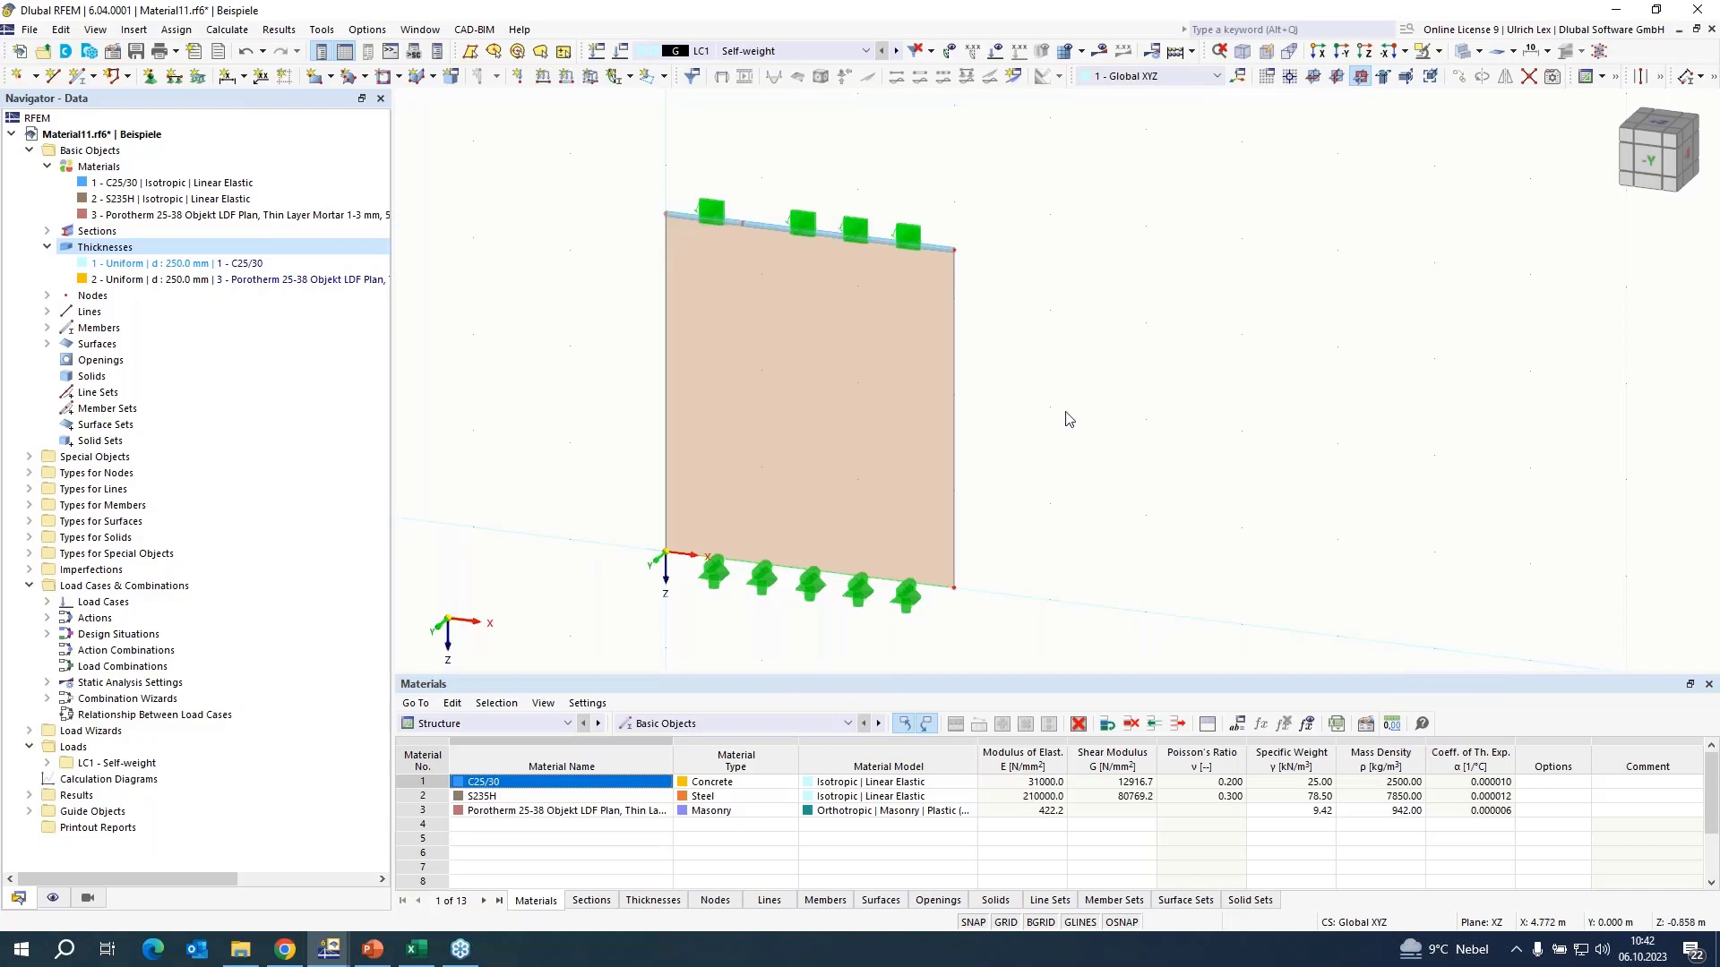
# - Deactivate the active self-weight in load case LC1
pyautogui.scroll(2, 897, 209)
pyautogui.scroll(-2, 896, 141)
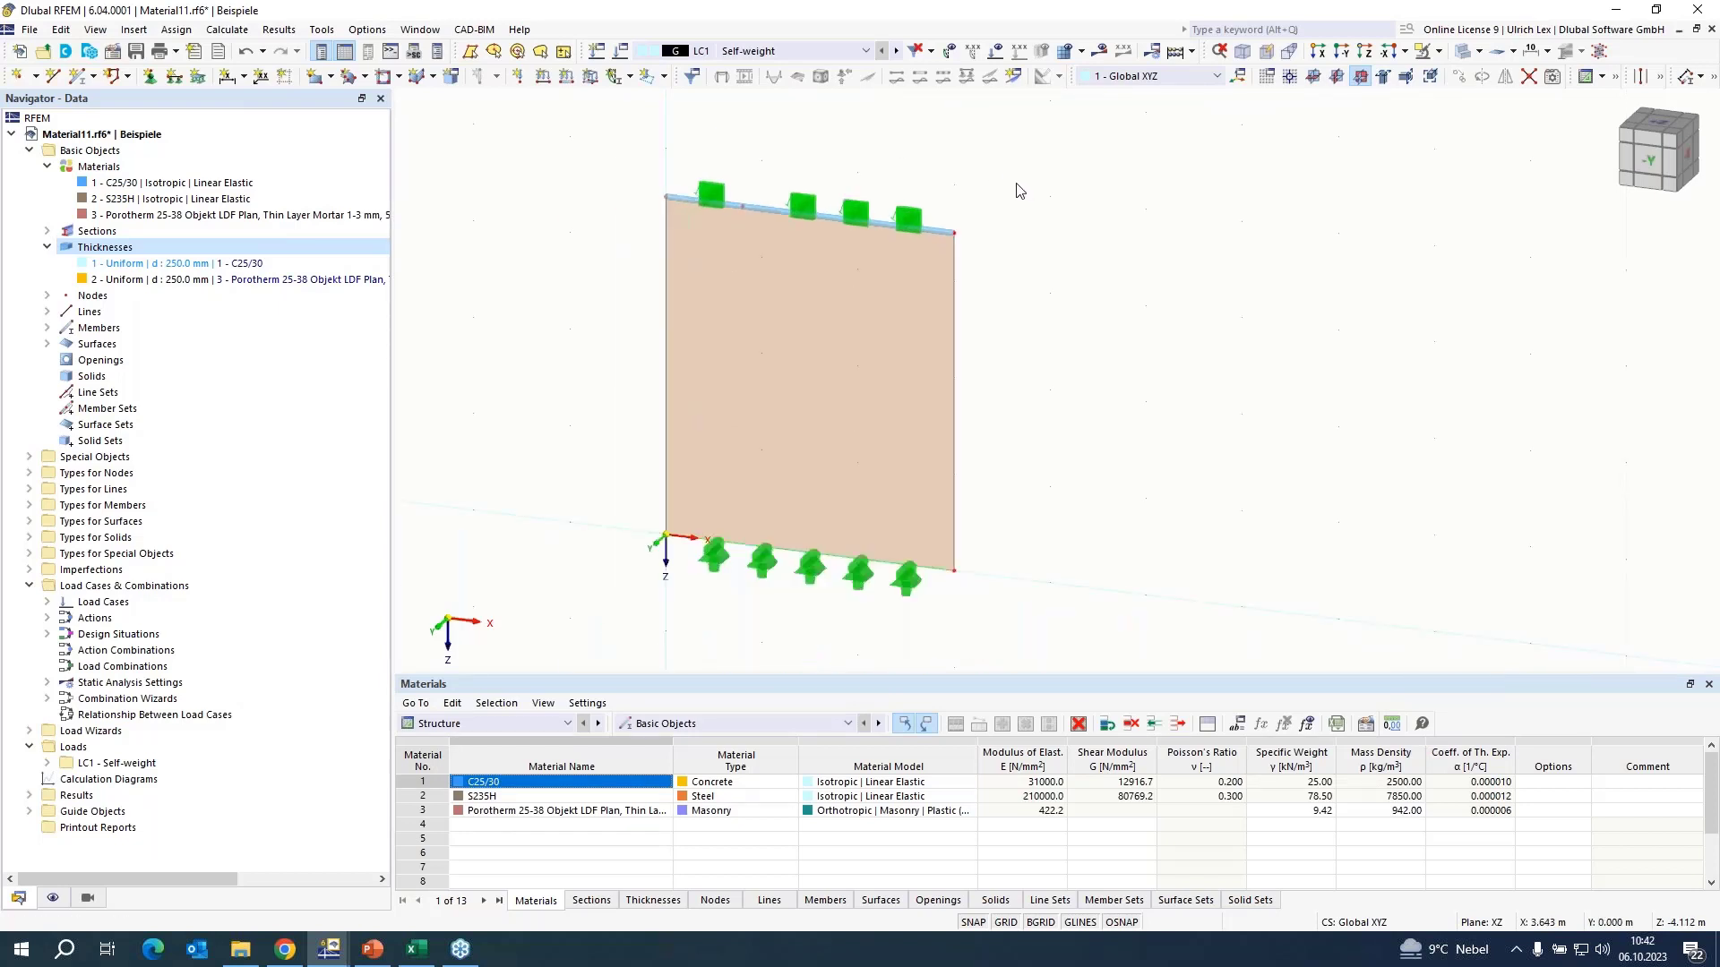
pyautogui.scroll(-1, 1039, 593)
pyautogui.scroll(1, 1030, 369)
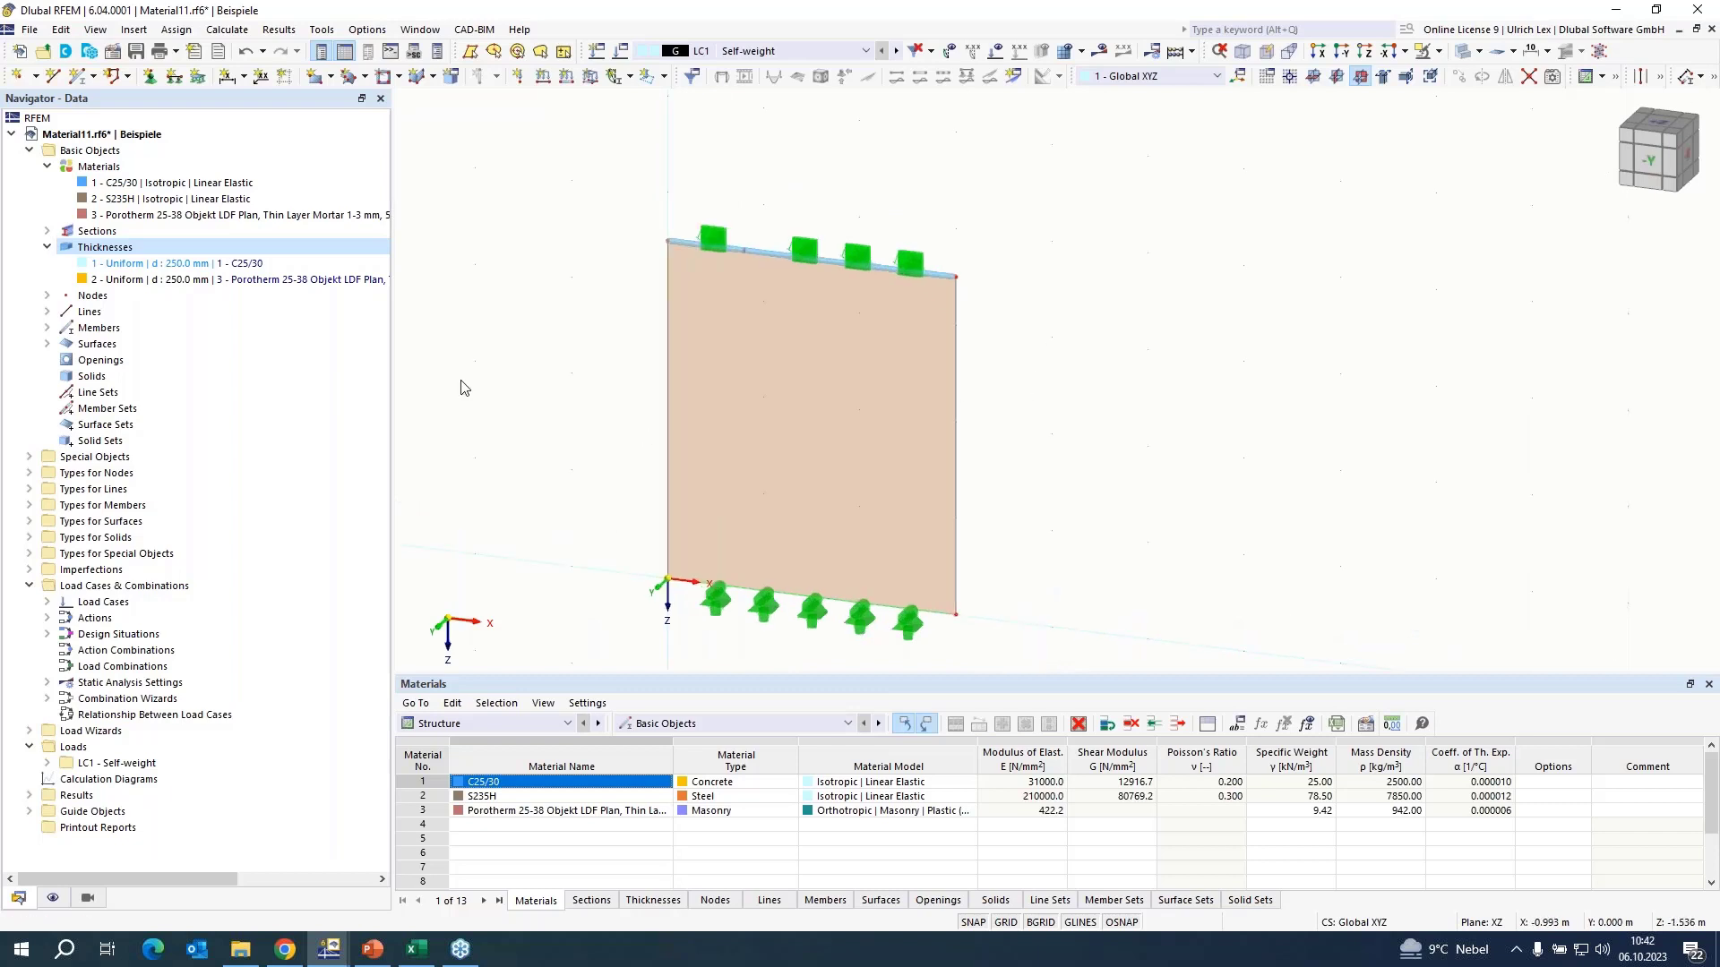
pyautogui.click(791, 51)
pyautogui.click(791, 51)
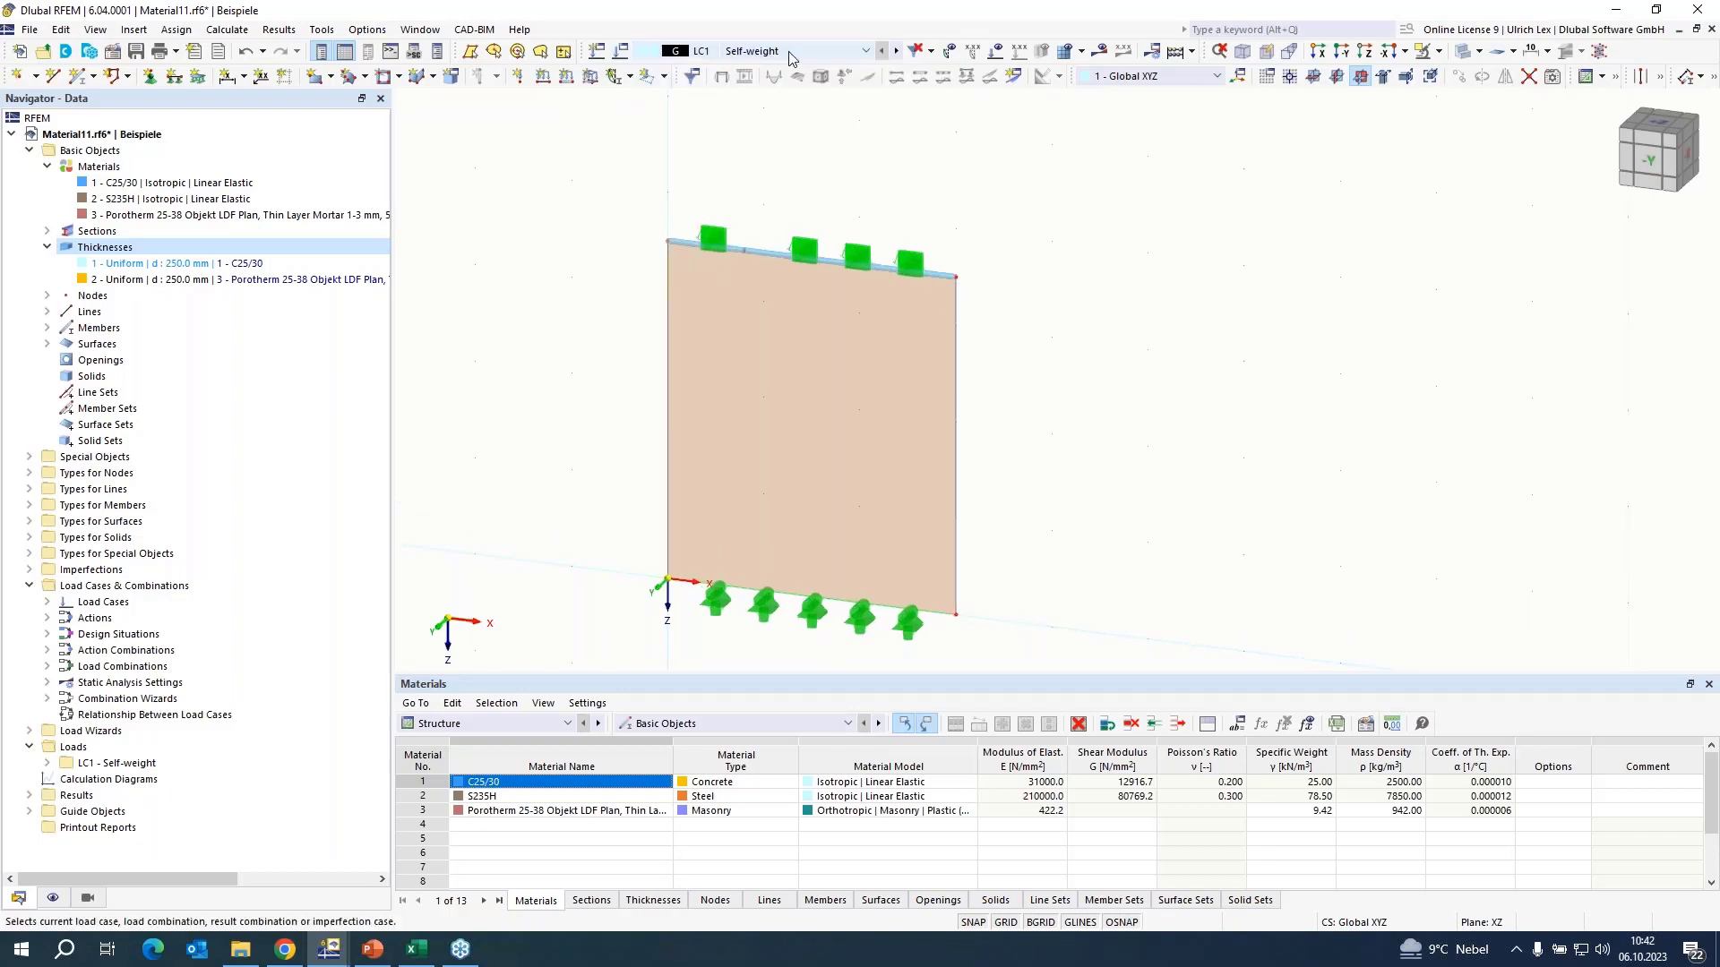
pyautogui.click(623, 53)
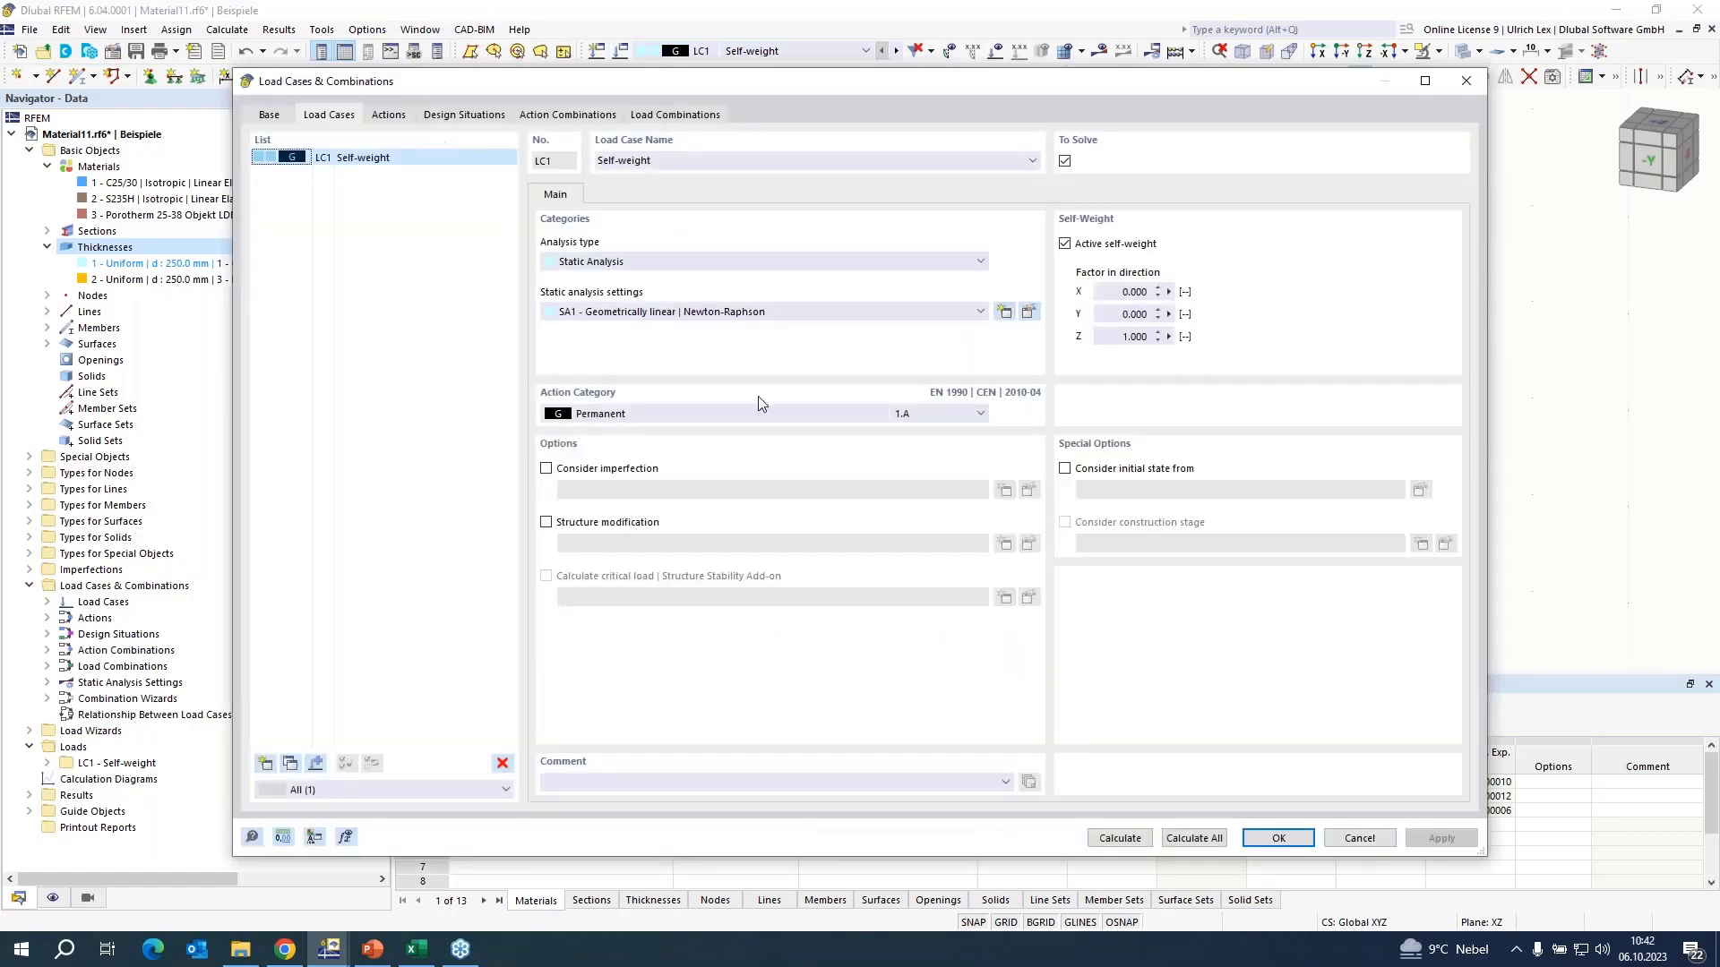
pyautogui.click(1066, 244)
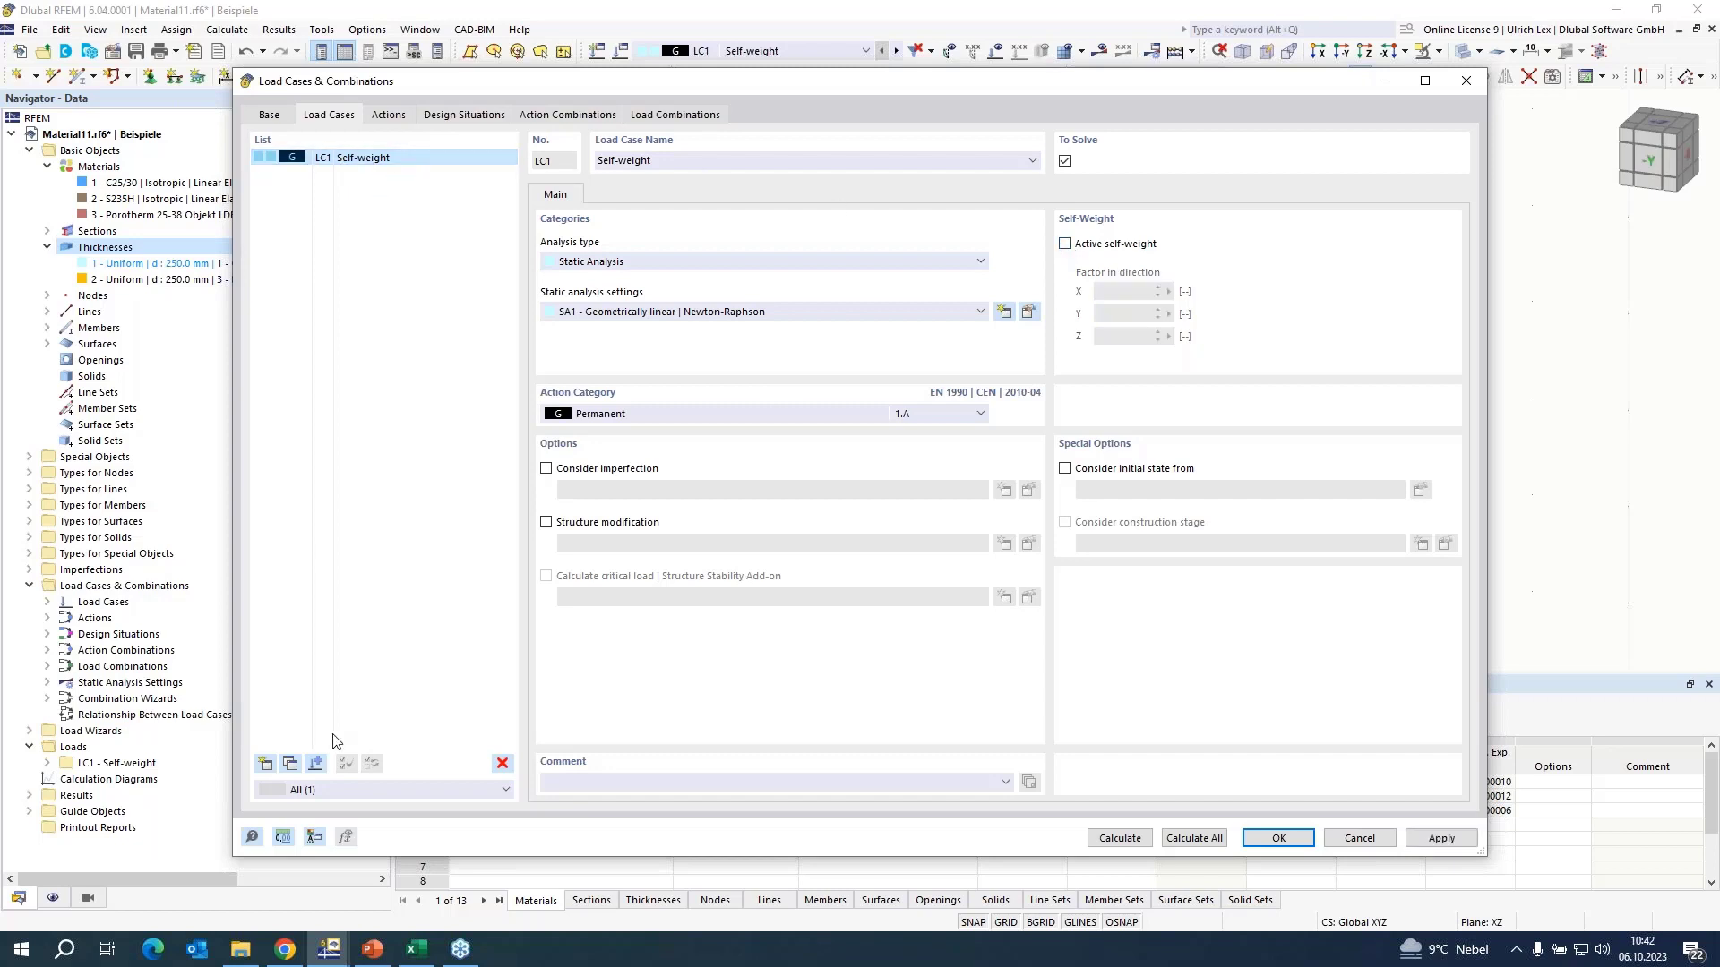
# - Copy LC1 as a second load case with the action category Imposed loads - category A: domestic, residential areas
pyautogui.click(288, 766)
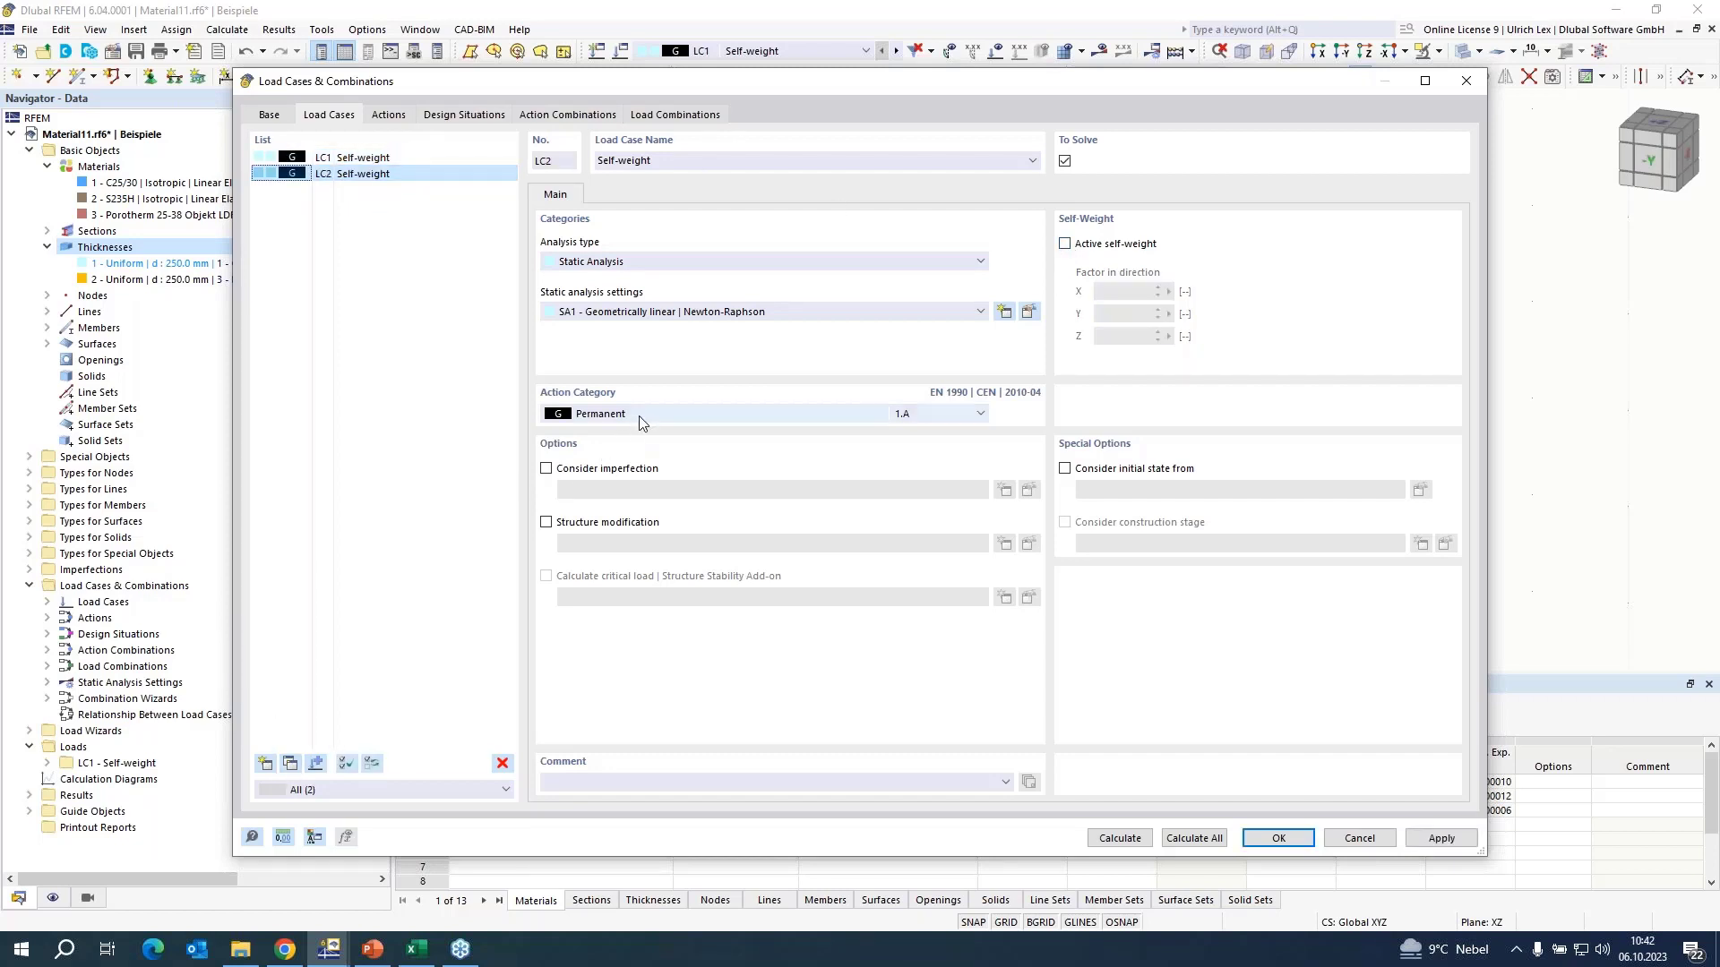
pyautogui.click(668, 414)
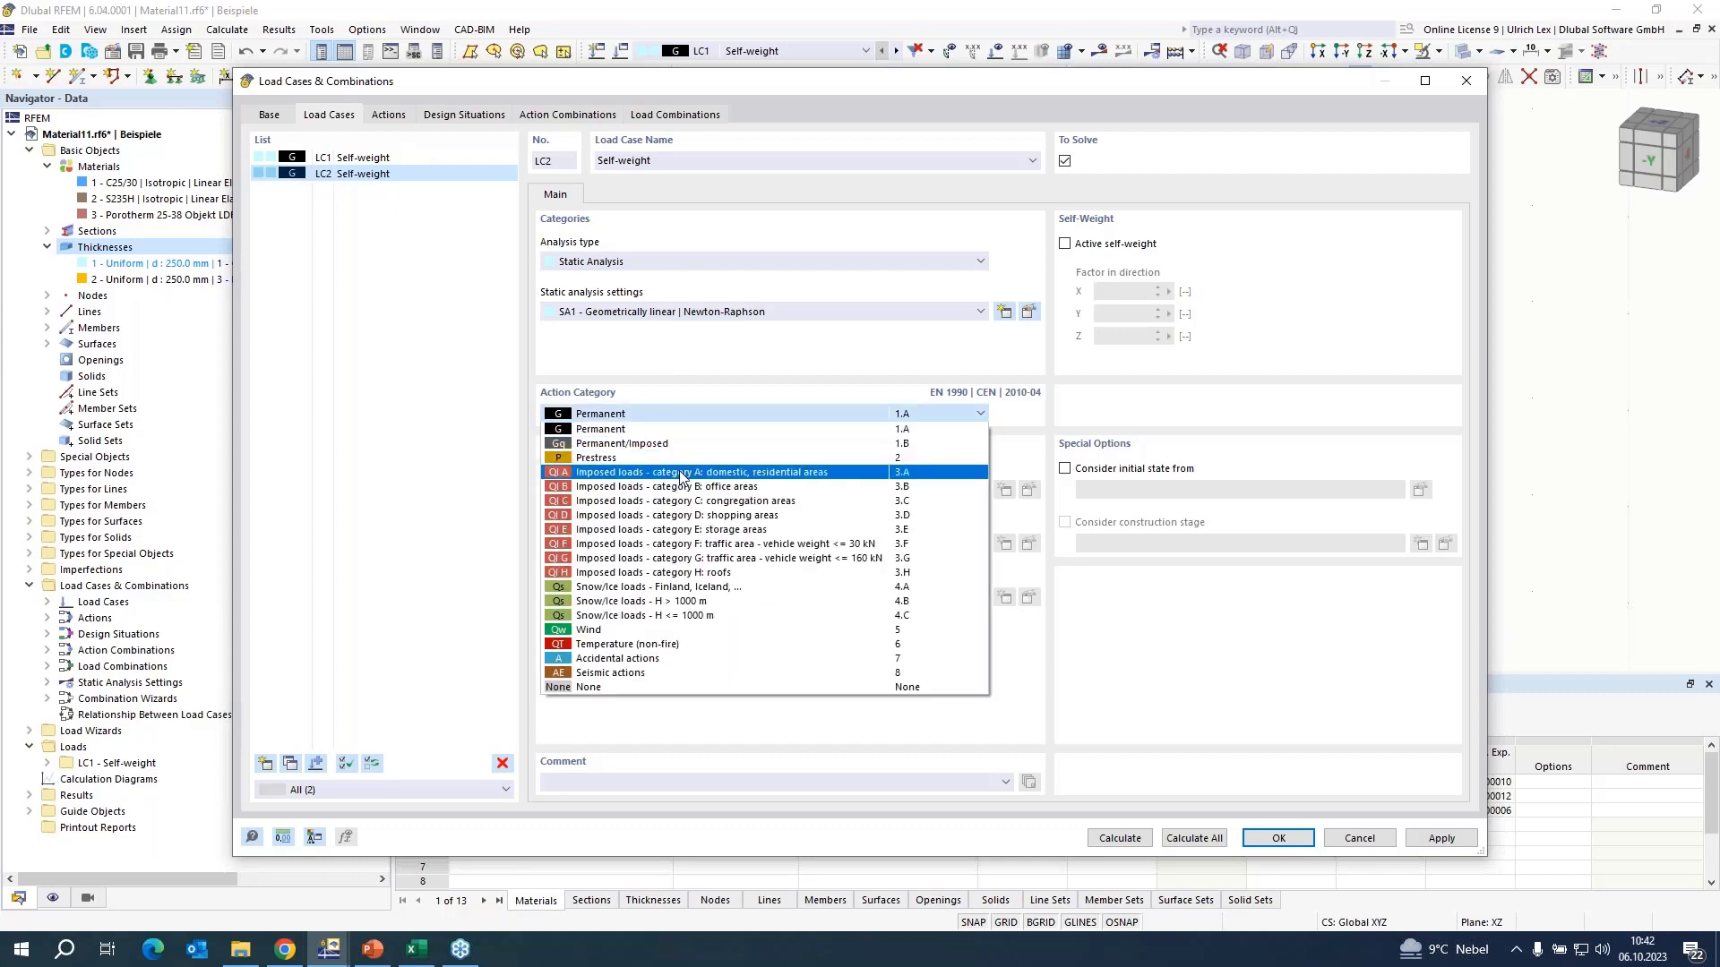
pyautogui.click(683, 474)
pyautogui.click(1278, 838)
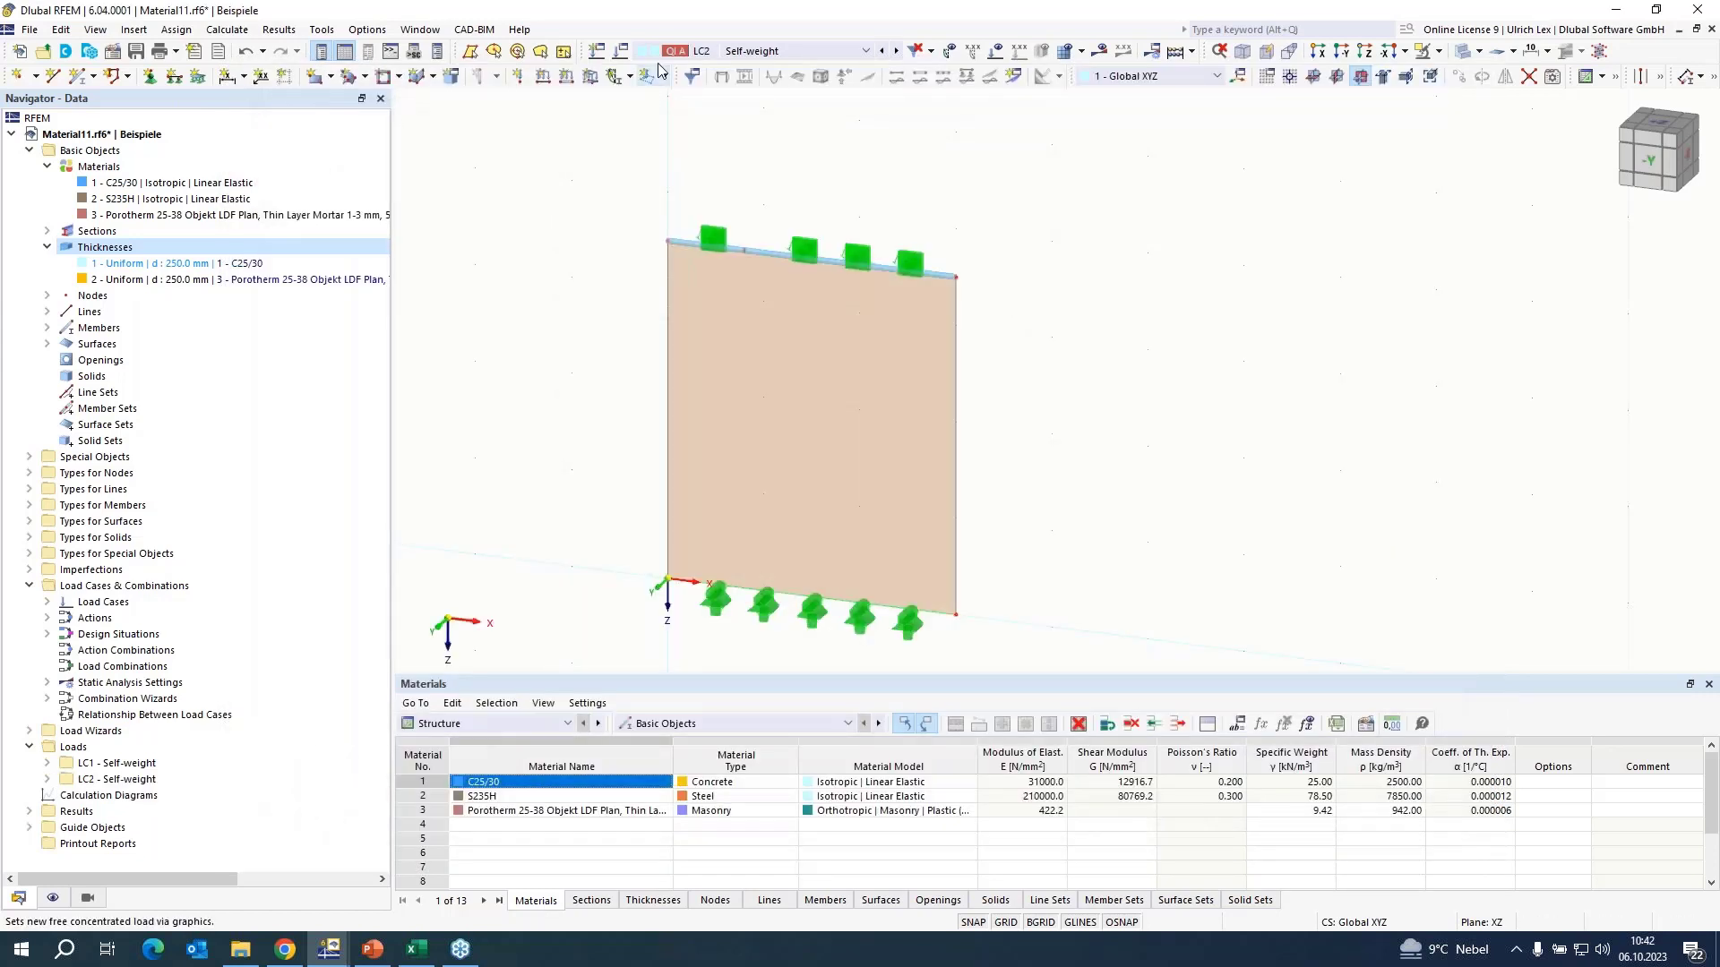
# - Add a uniform 130 kN/m line load in the global Z direction to both top-edge lines of the wall in LC1
pyautogui.click(544, 78)
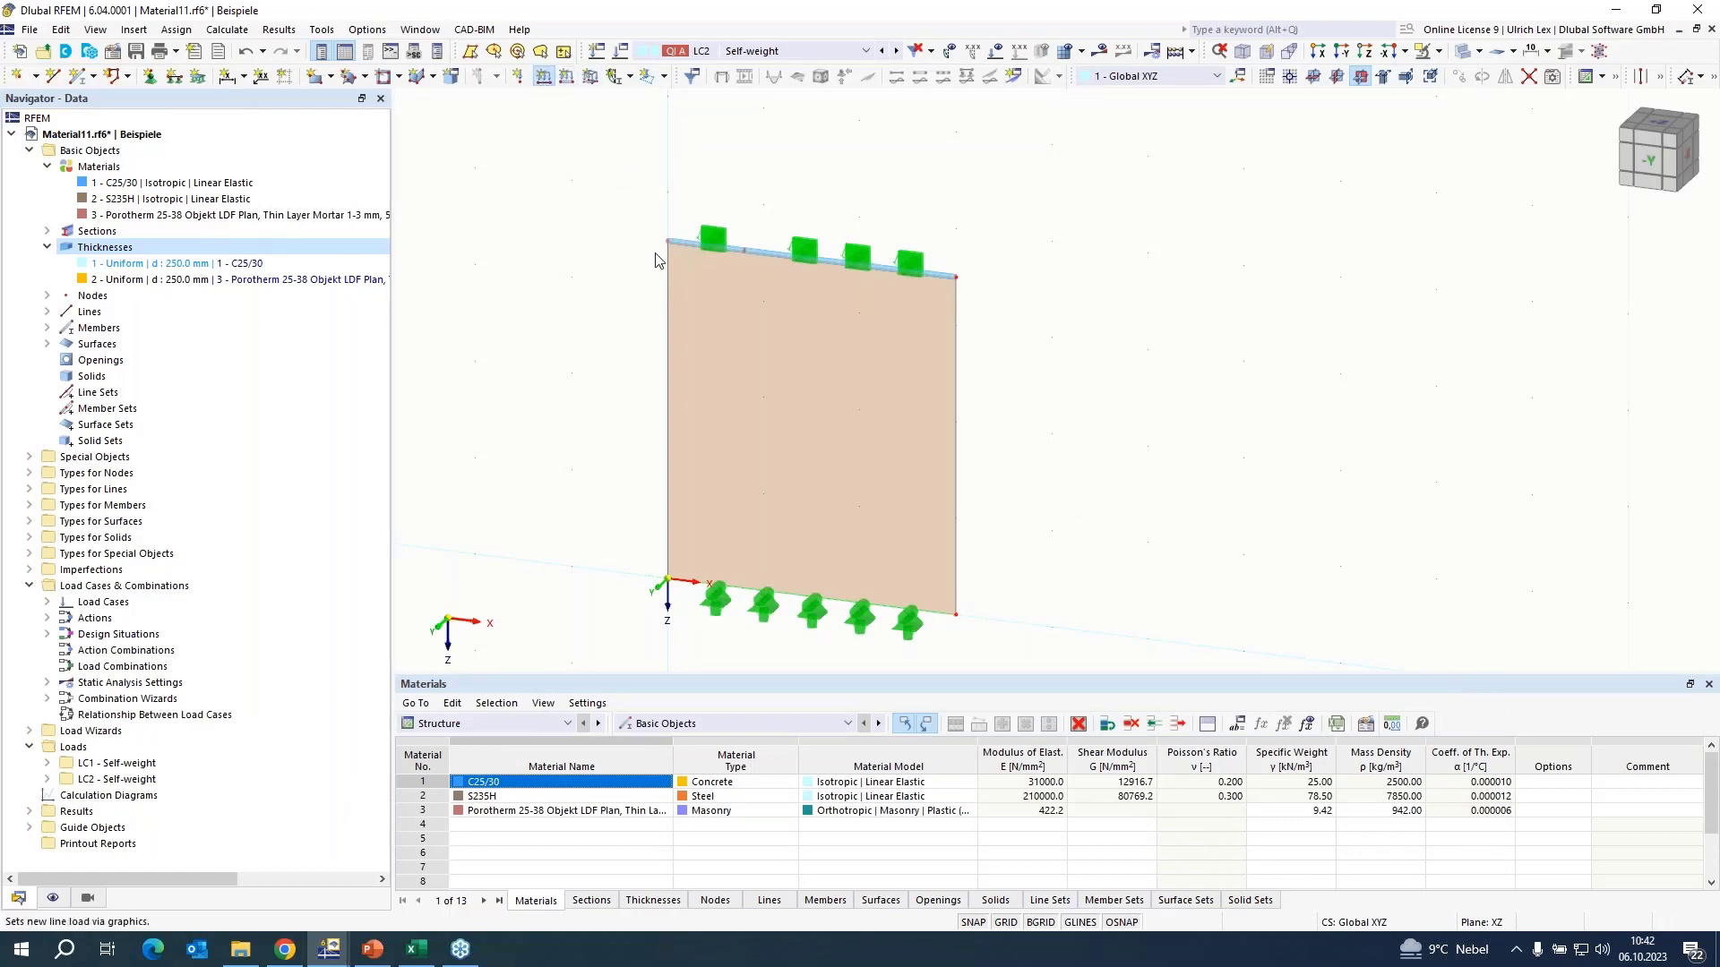
pyautogui.write('130')
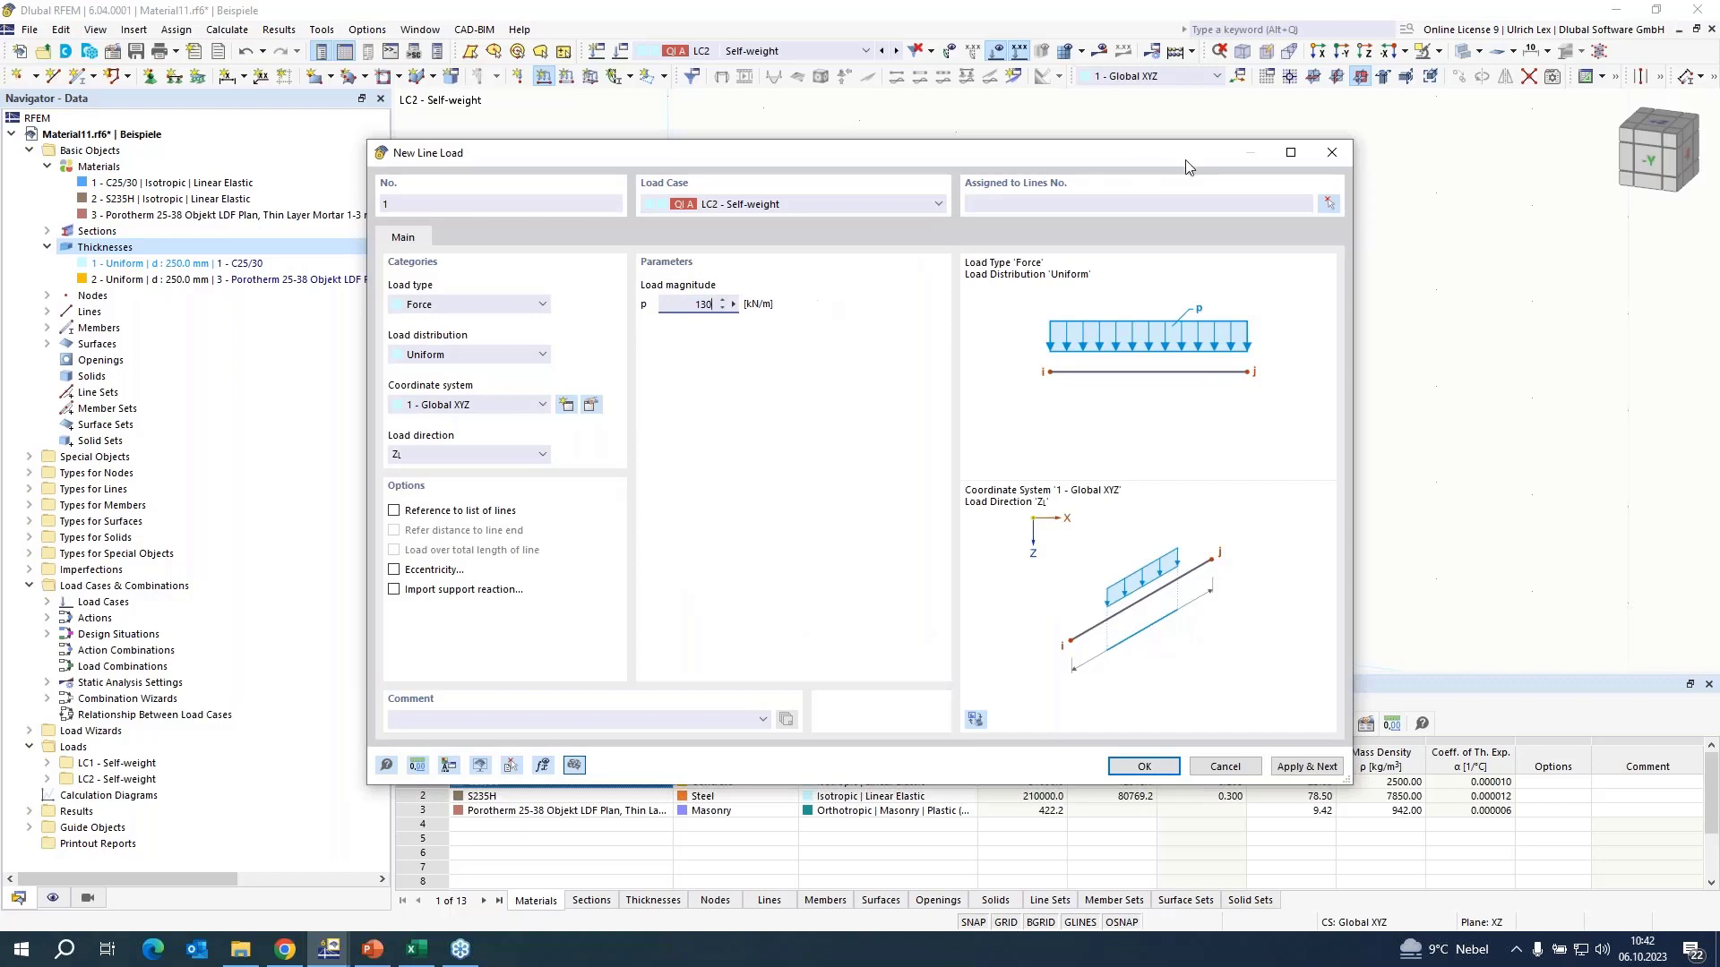
pyautogui.click(928, 201)
pyautogui.click(923, 218)
pyautogui.click(1334, 208)
pyautogui.click(760, 253)
pyautogui.click(760, 252)
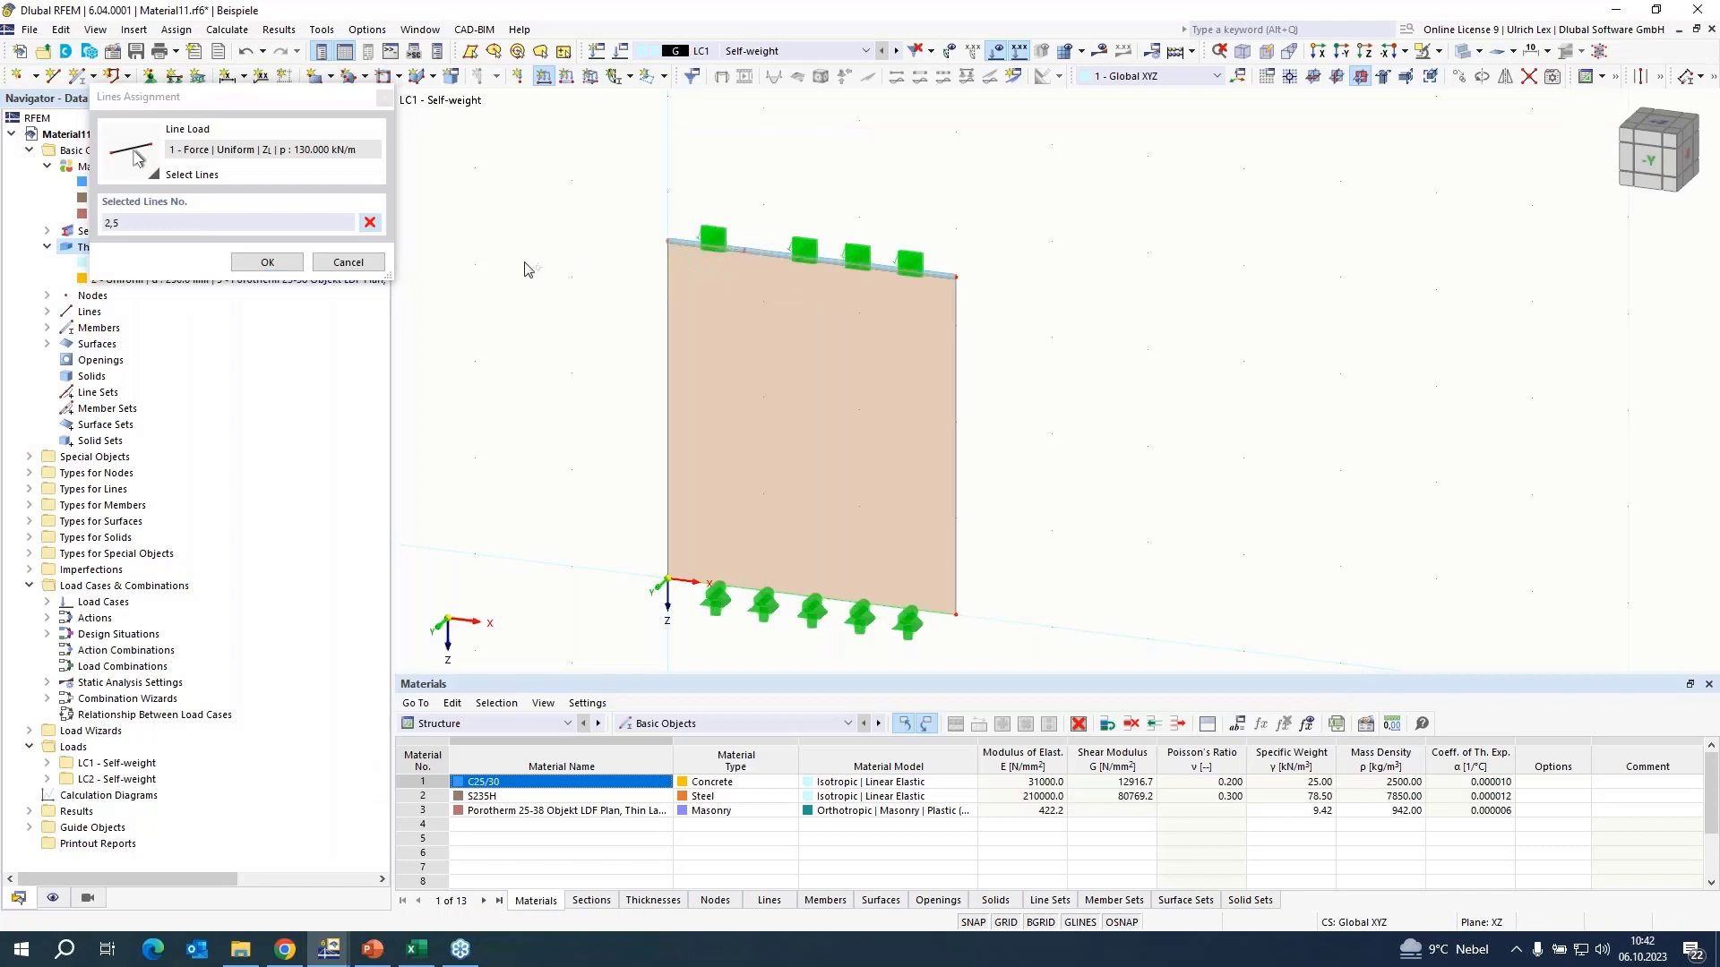
pyautogui.click(266, 262)
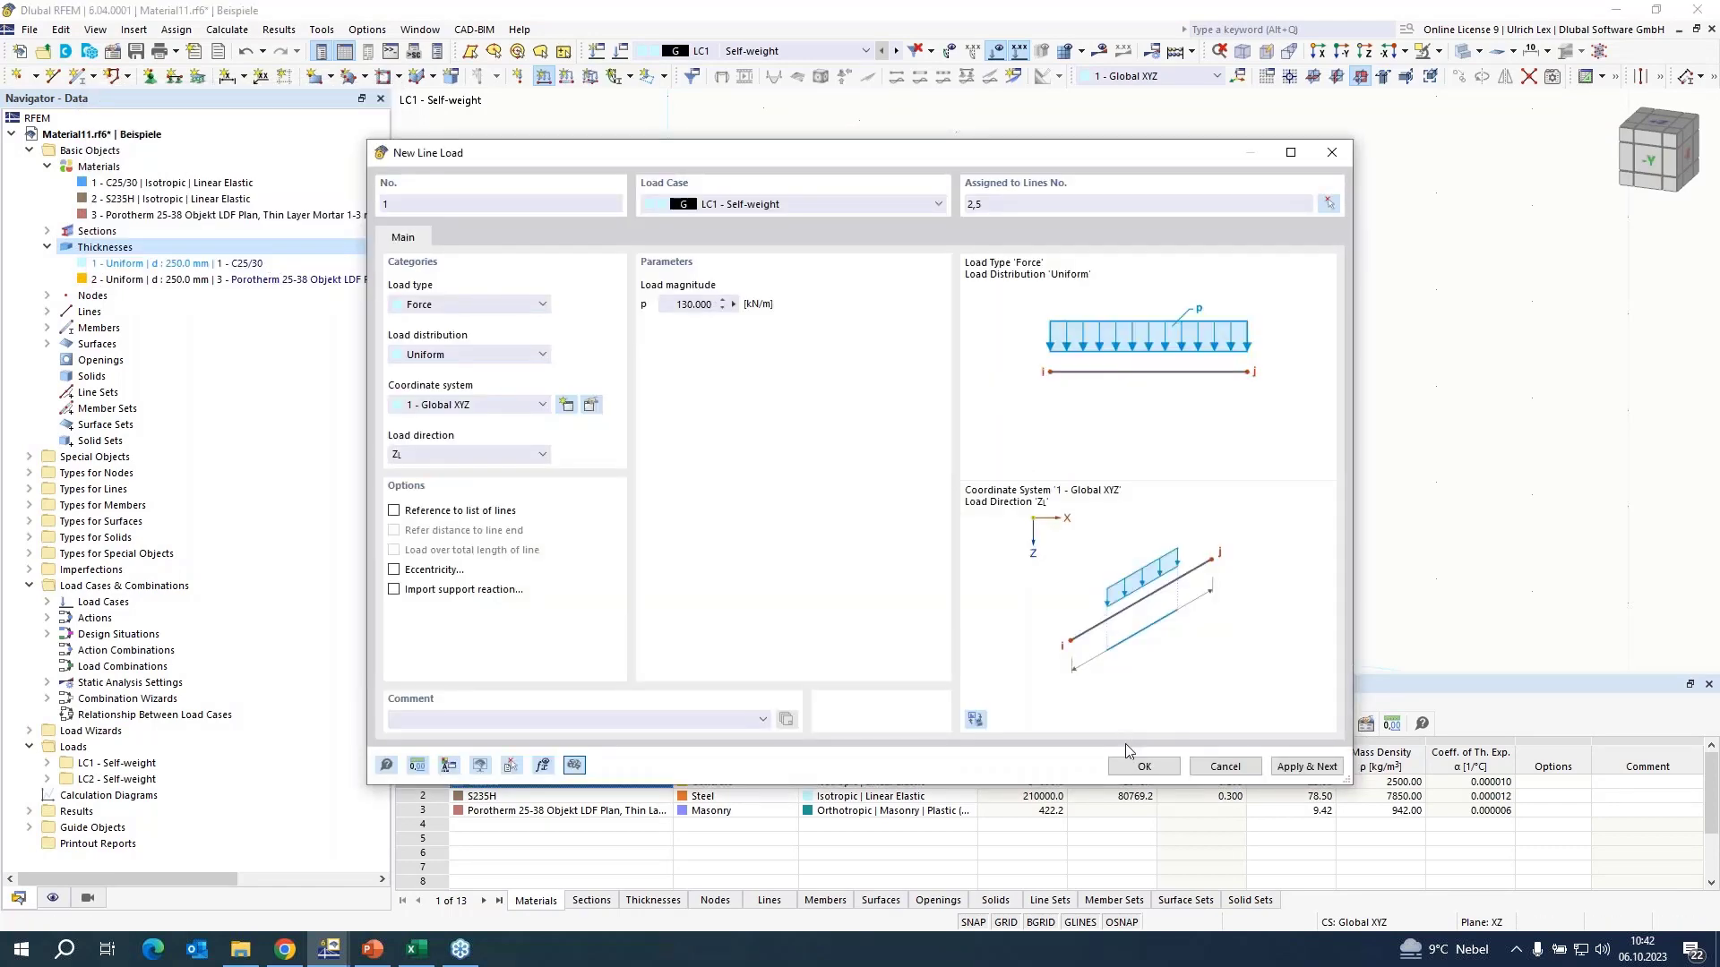
pyautogui.click(1144, 766)
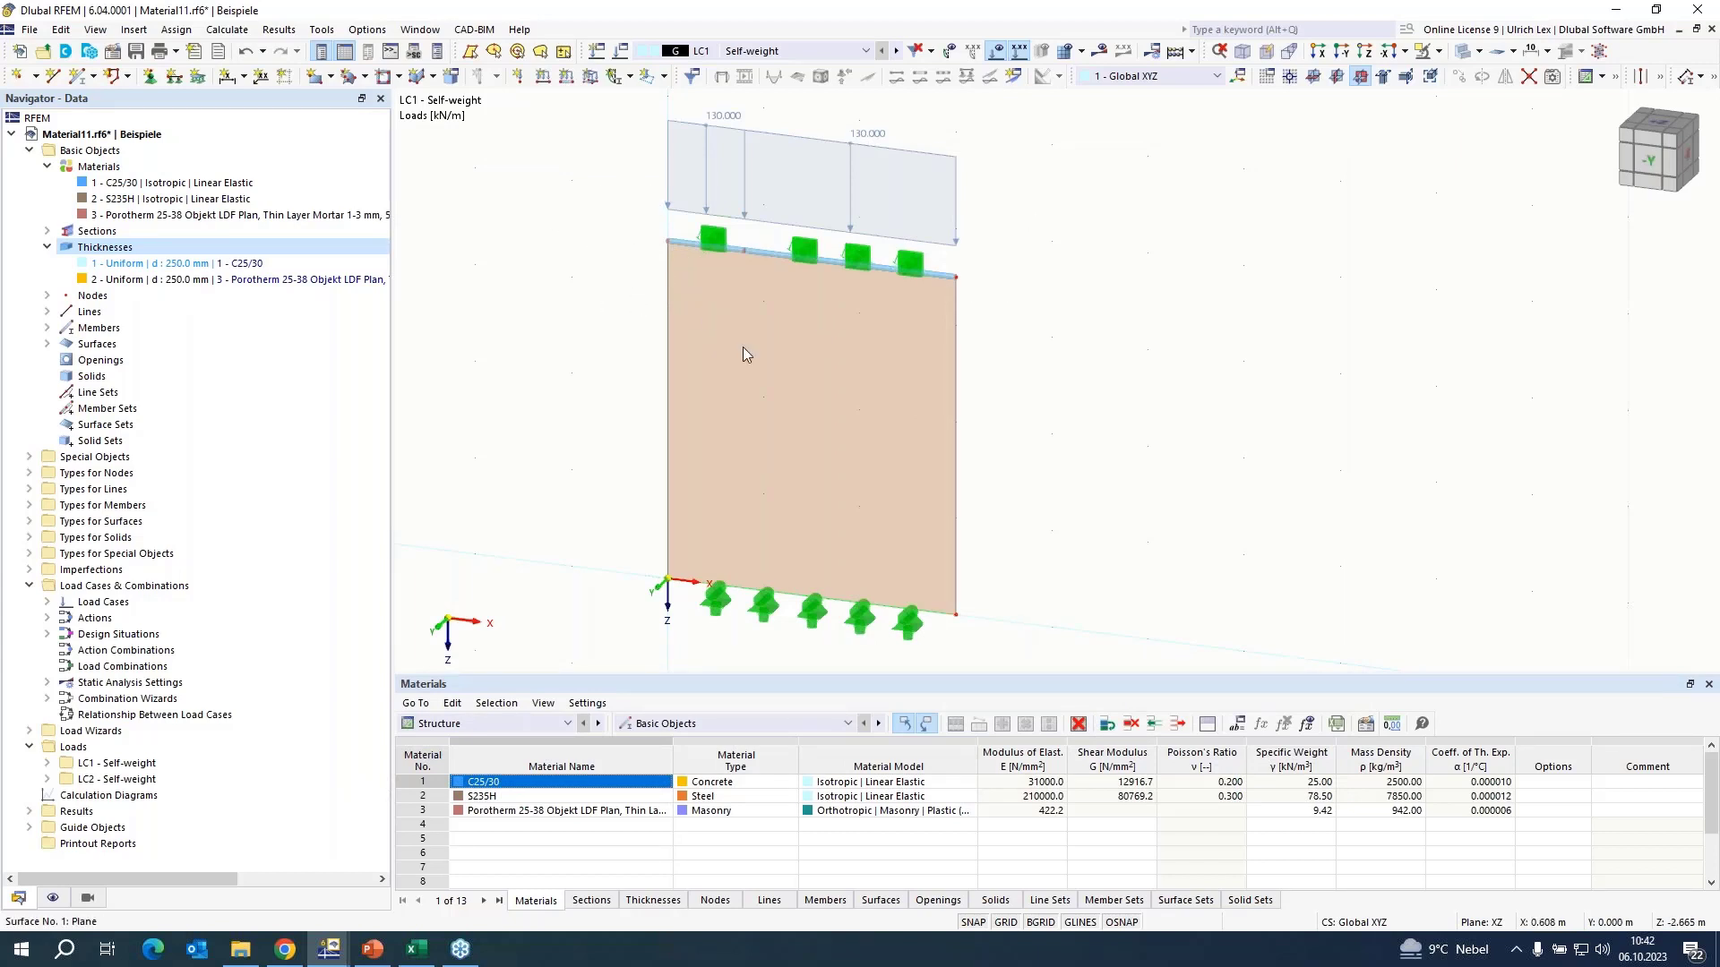
# - Add a uniform 100 kN/m line load in the global X direction to the 0.8 m top-edge segment in LC1
pyautogui.click(543, 76)
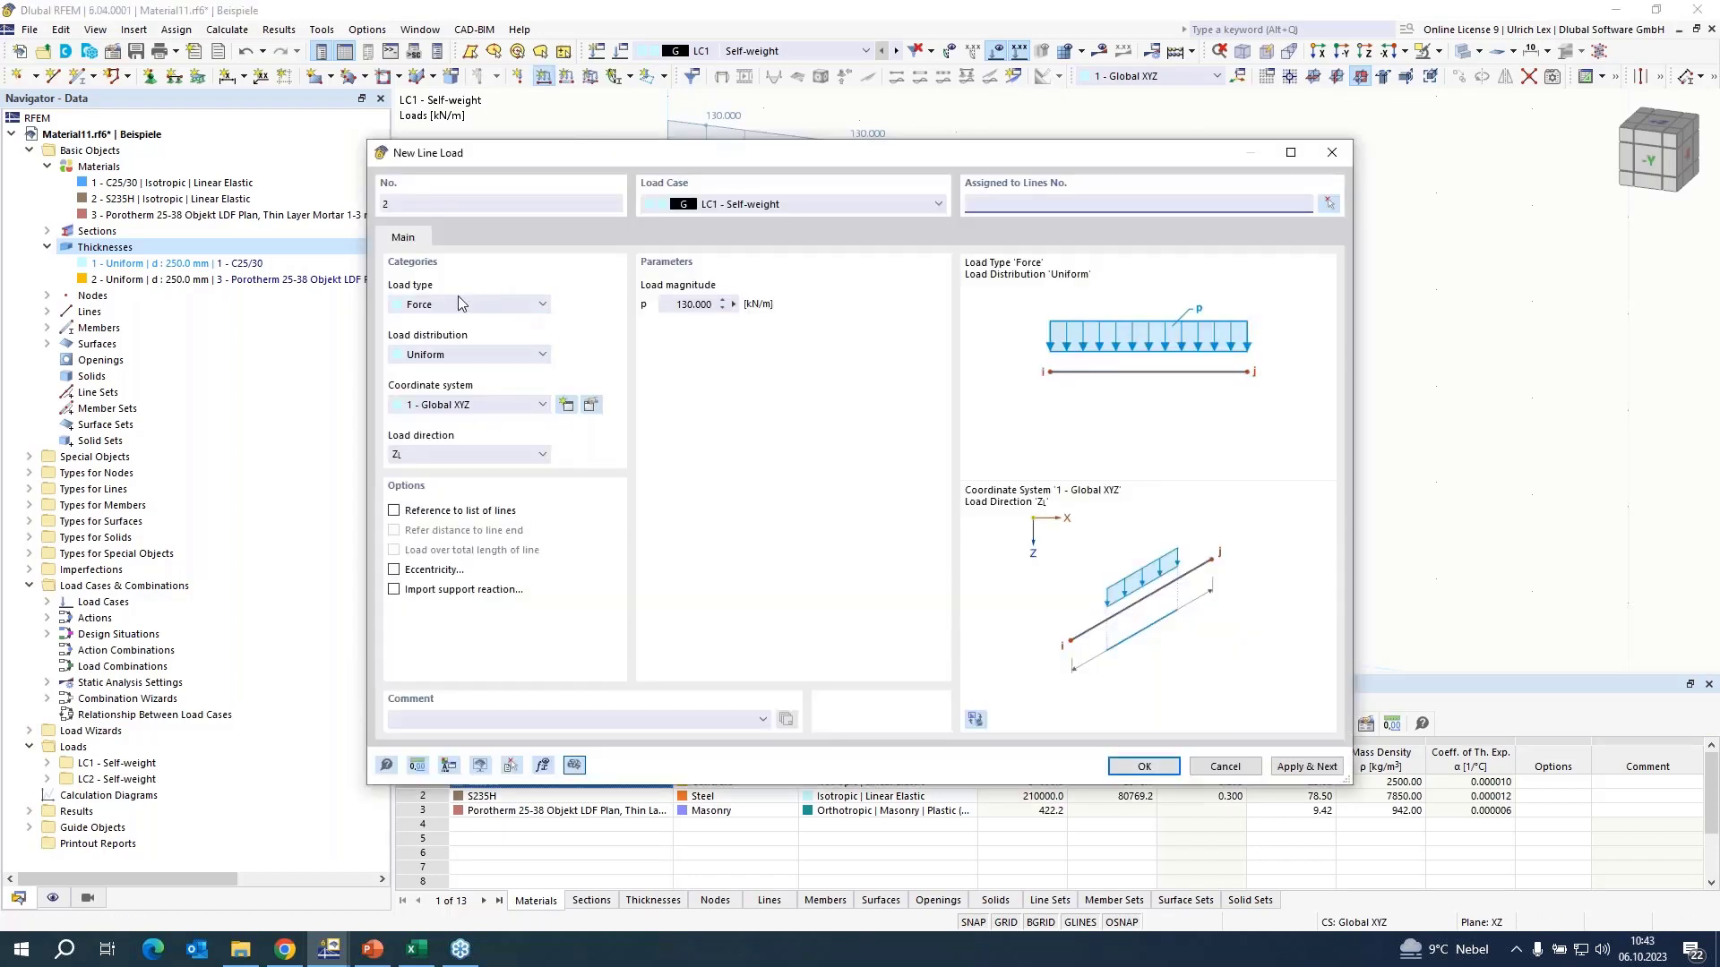
pyautogui.click(723, 305)
pyautogui.write('1')
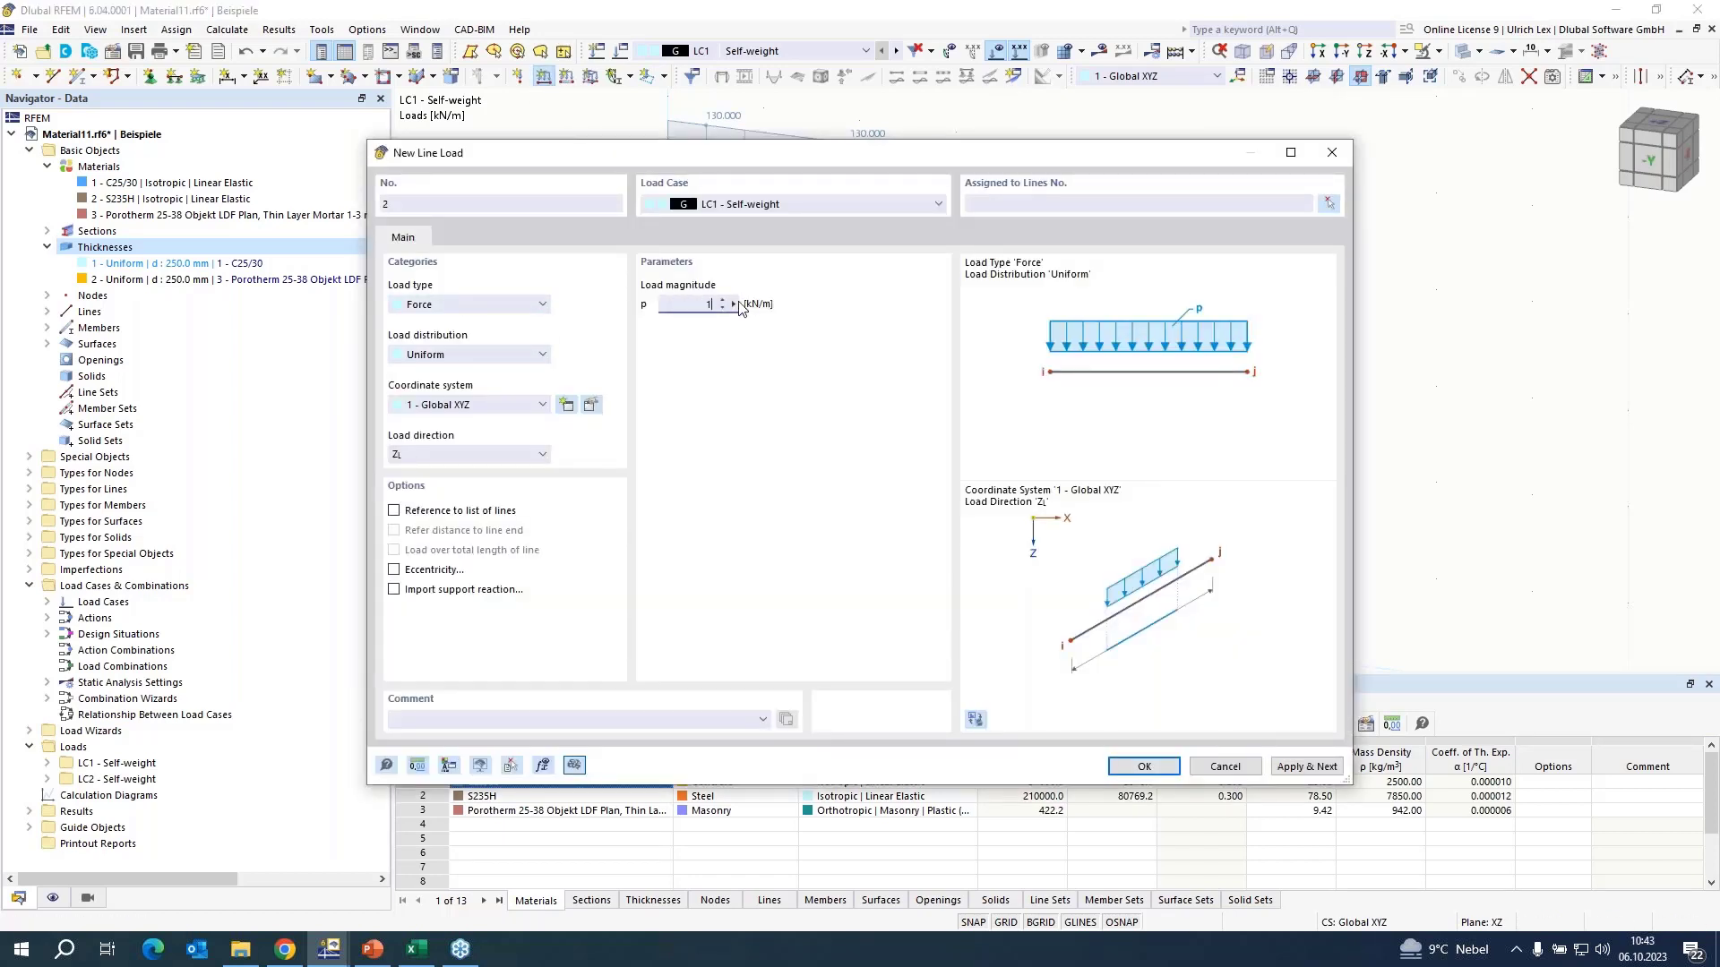
pyautogui.click(502, 454)
pyautogui.click(506, 473)
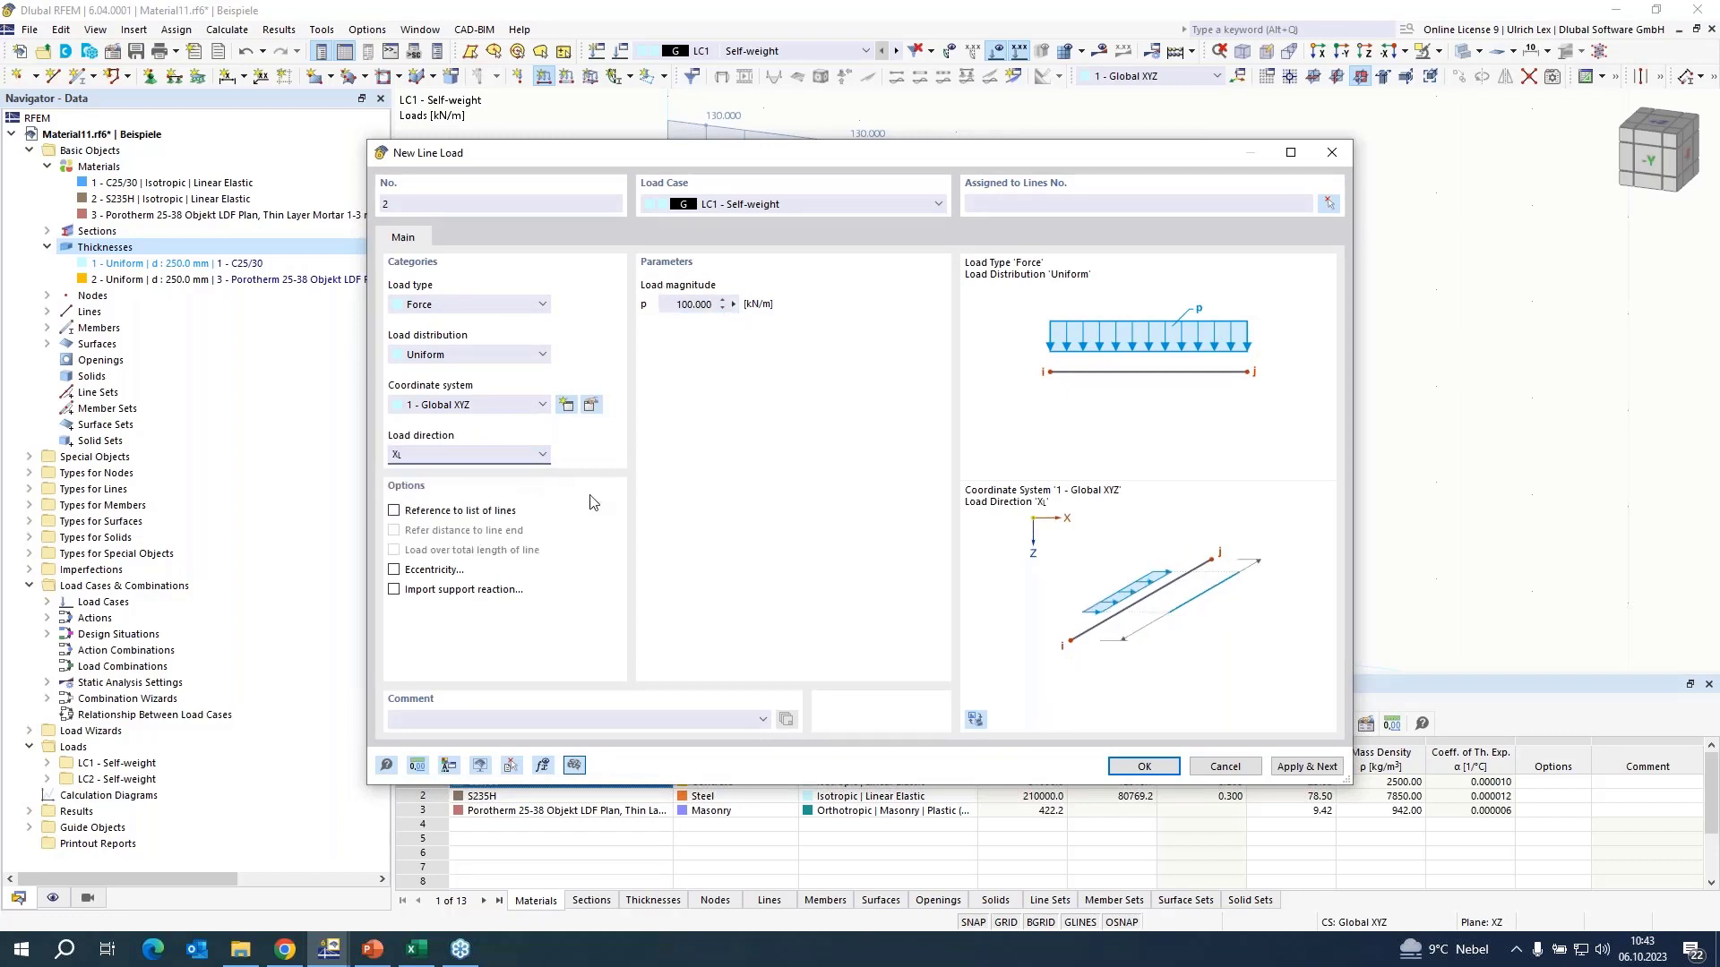
pyautogui.click(1145, 766)
pyautogui.click(684, 241)
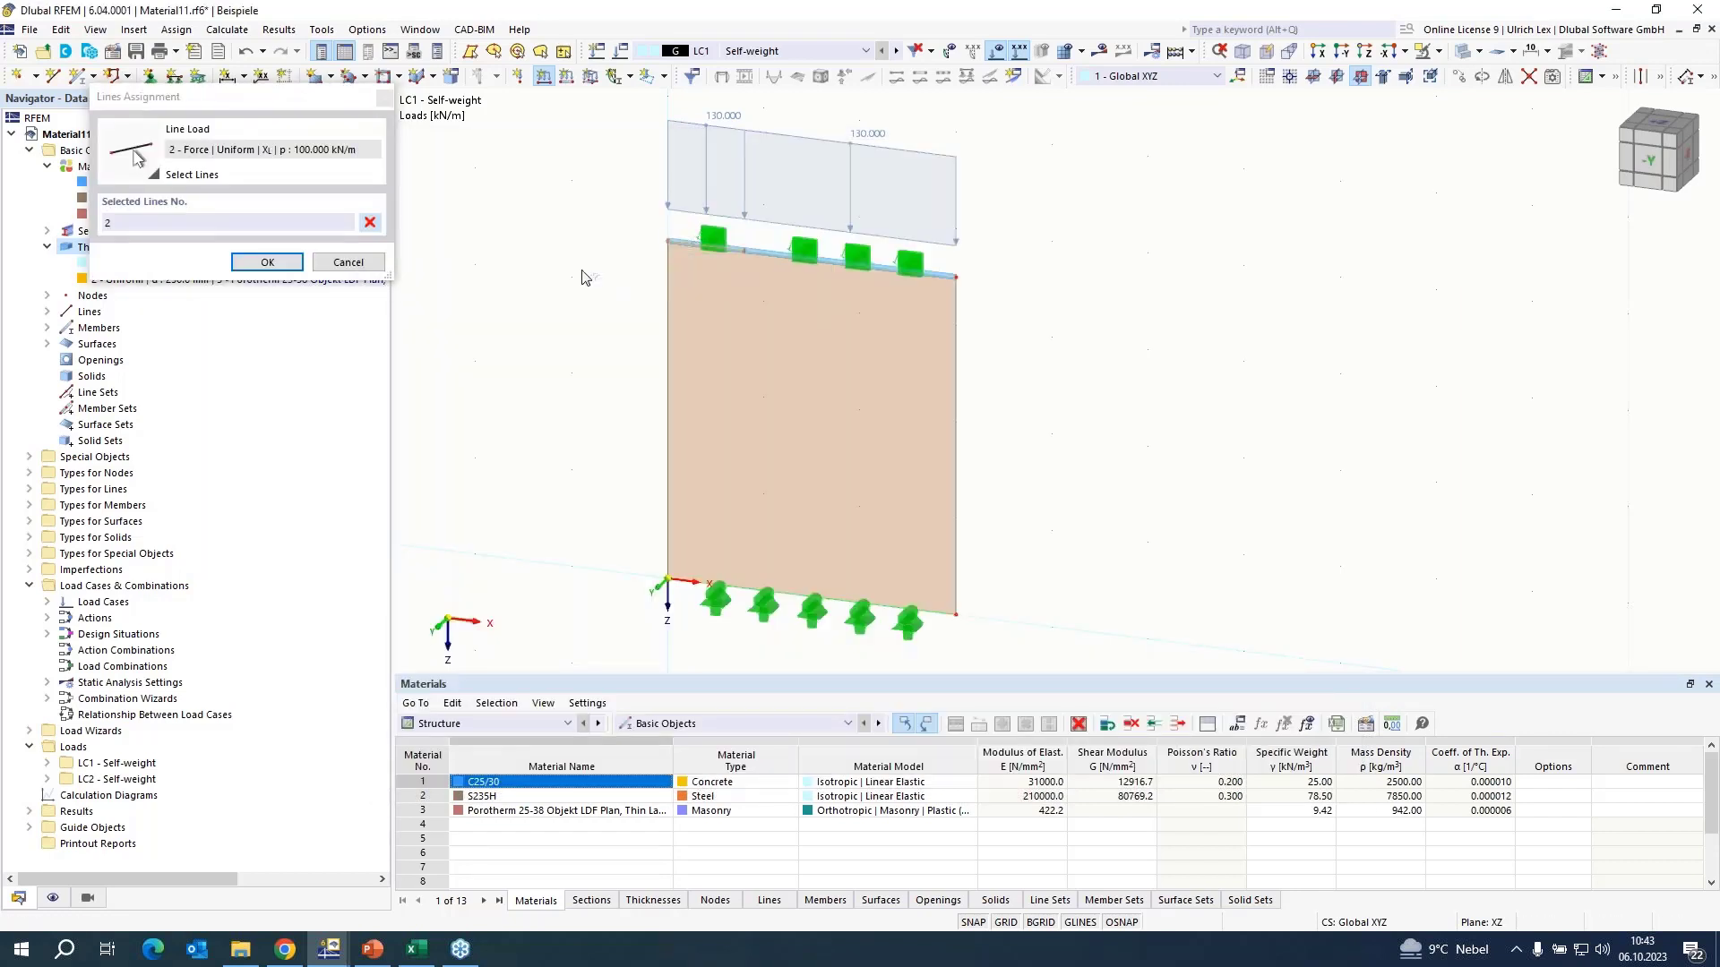
pyautogui.click(267, 261)
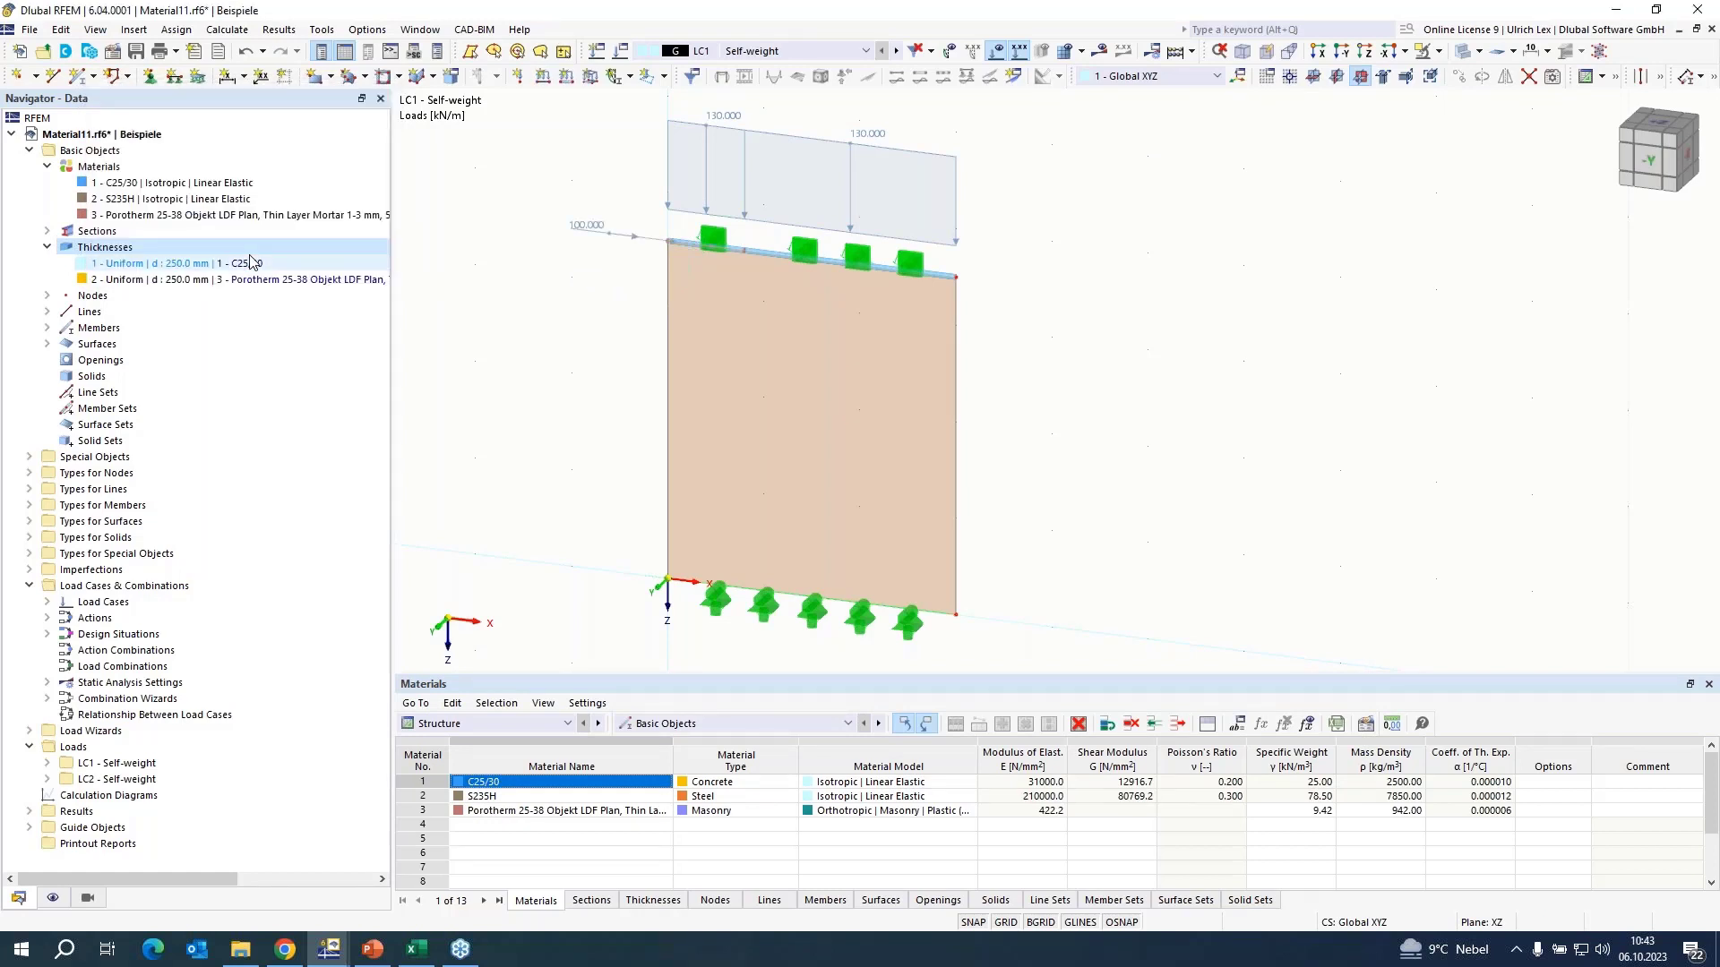
pyautogui.rightClick(614, 413)
pyautogui.click(1099, 402)
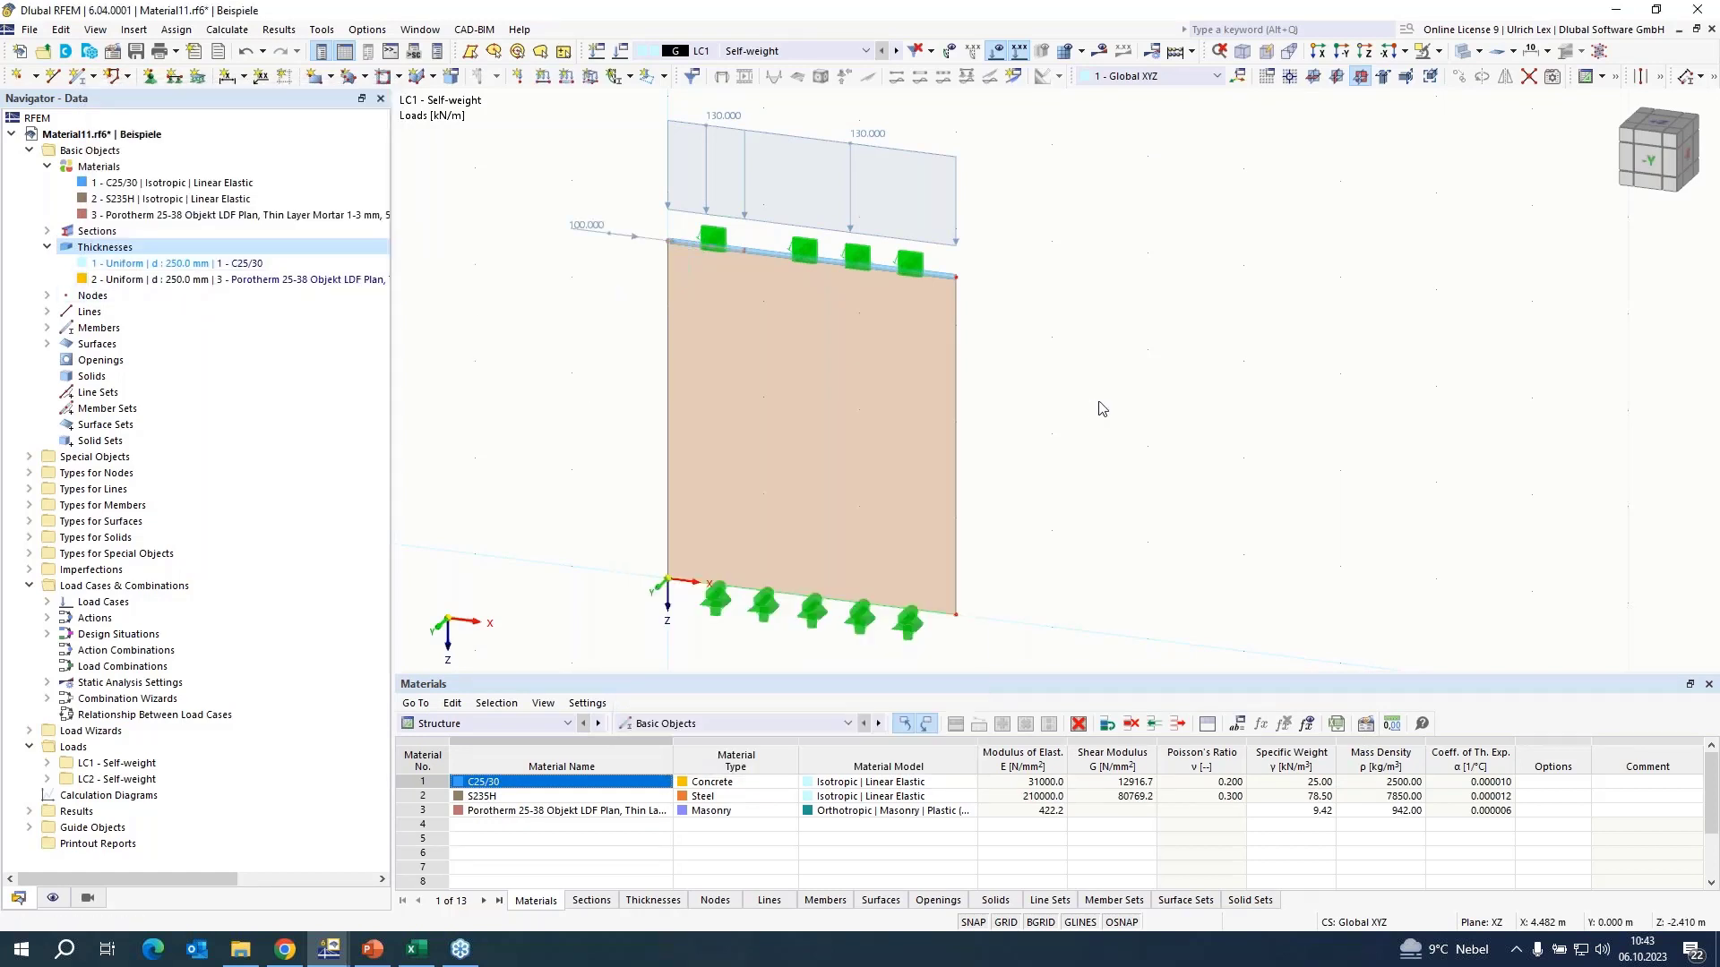
# - Set the target length of finite elements to 0.2 m in the mesh settings and generate the mesh
pyautogui.scroll(-1, 1073, 478)
pyautogui.scroll(1, 522, 375)
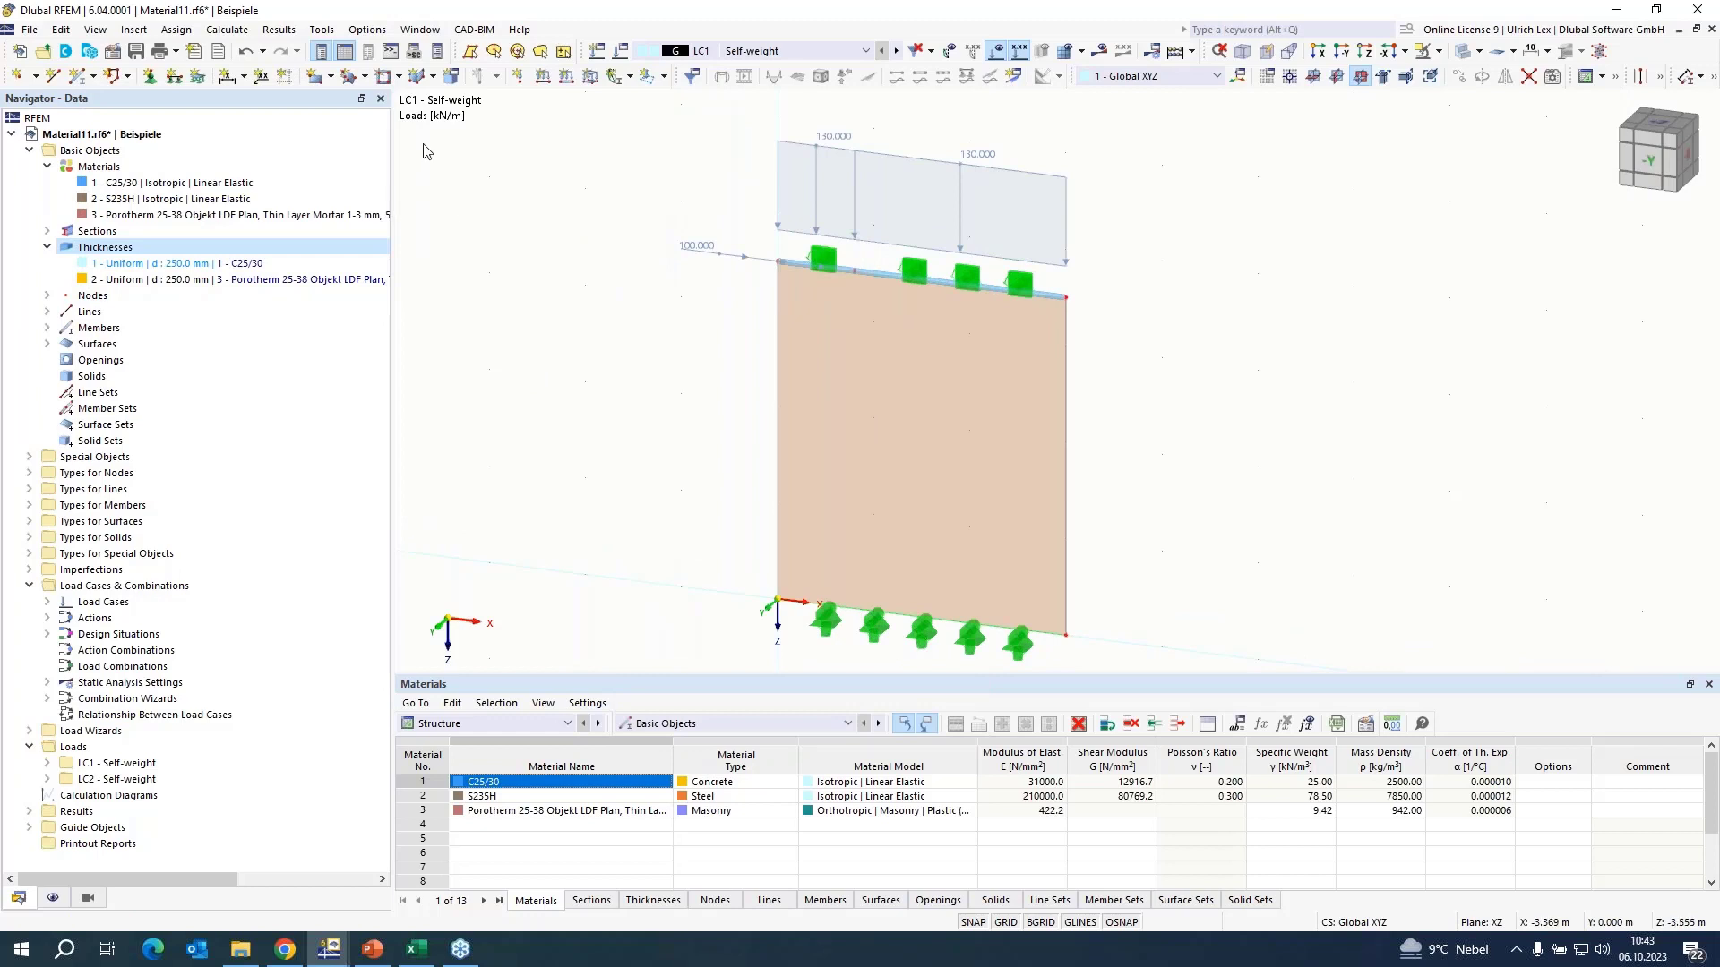
pyautogui.click(238, 32)
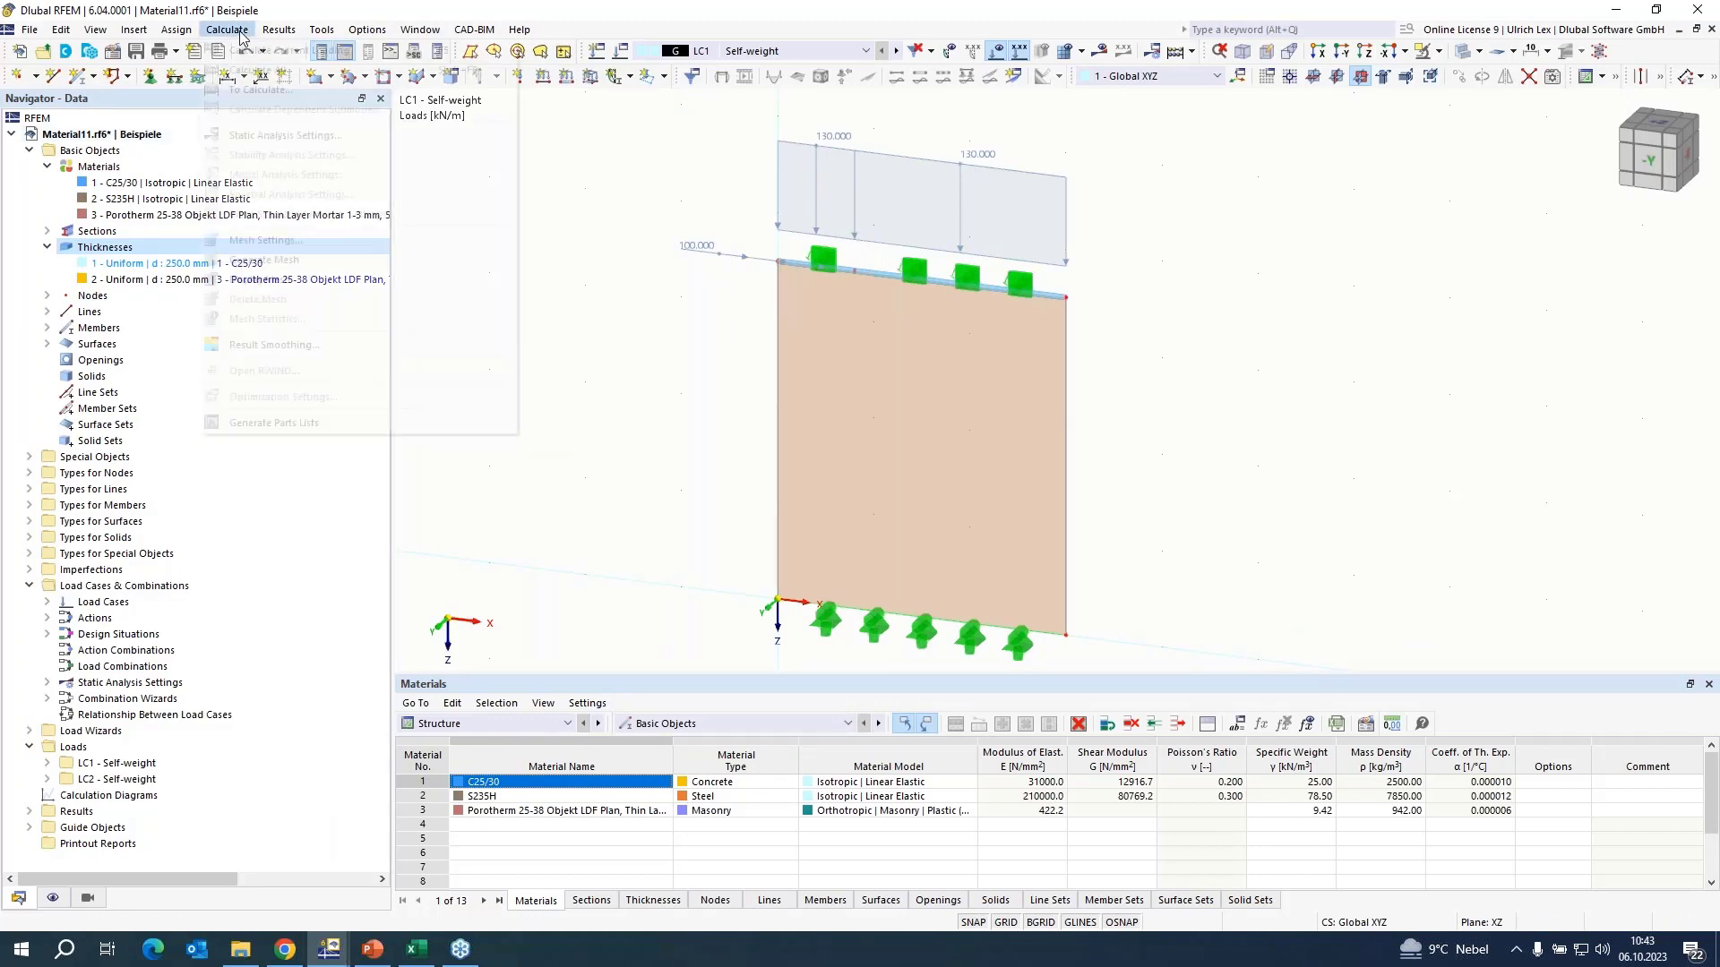
pyautogui.click(303, 244)
pyautogui.click(590, 230)
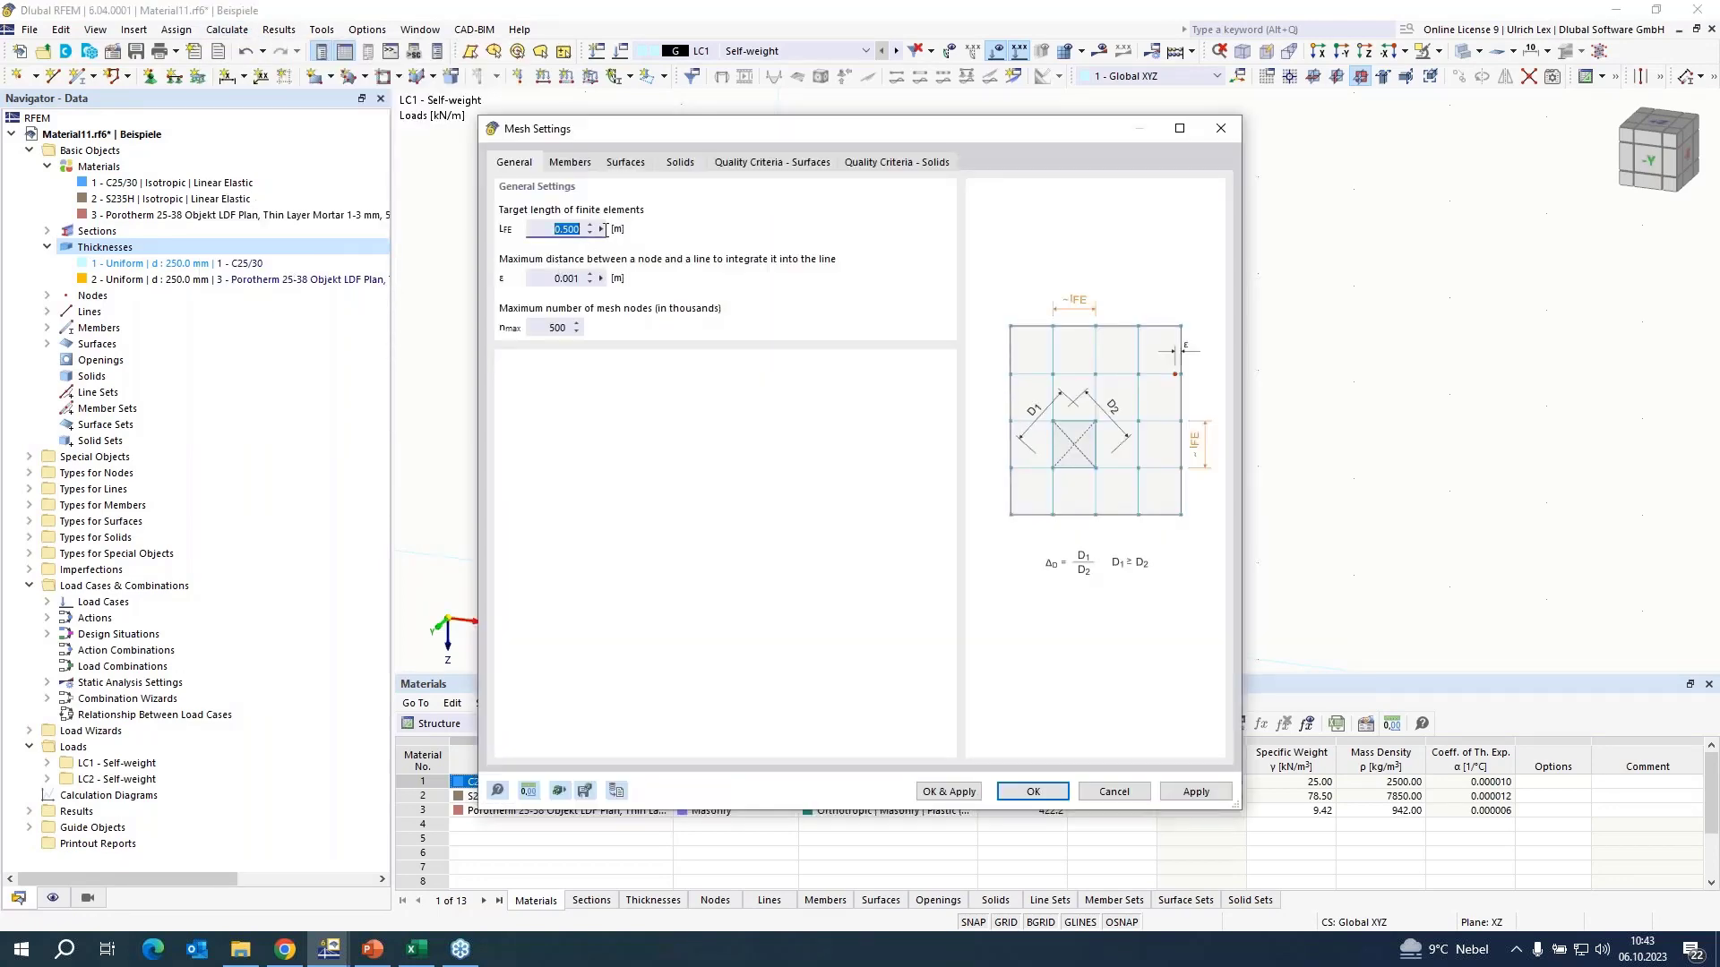
pyautogui.write('0,2')
pyautogui.click(964, 795)
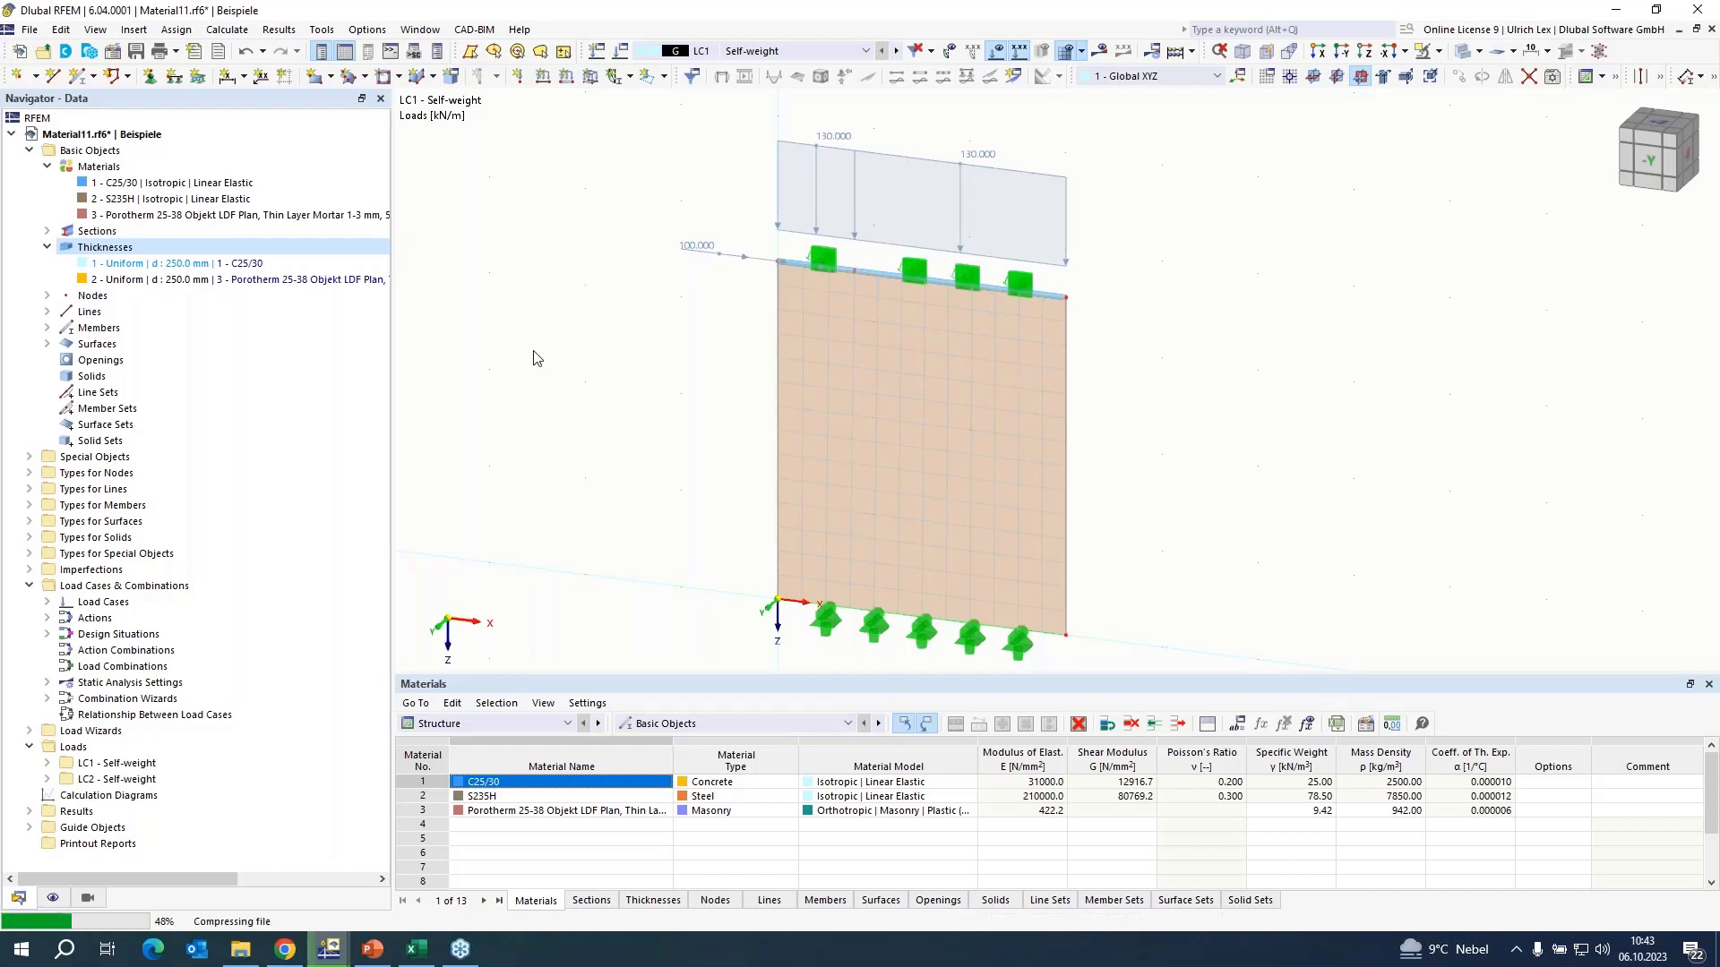
# - Deactivate the combination wizard in the load cases and combinations base settings
pyautogui.scroll(-2, 534, 354)
pyautogui.scroll(1, 974, 408)
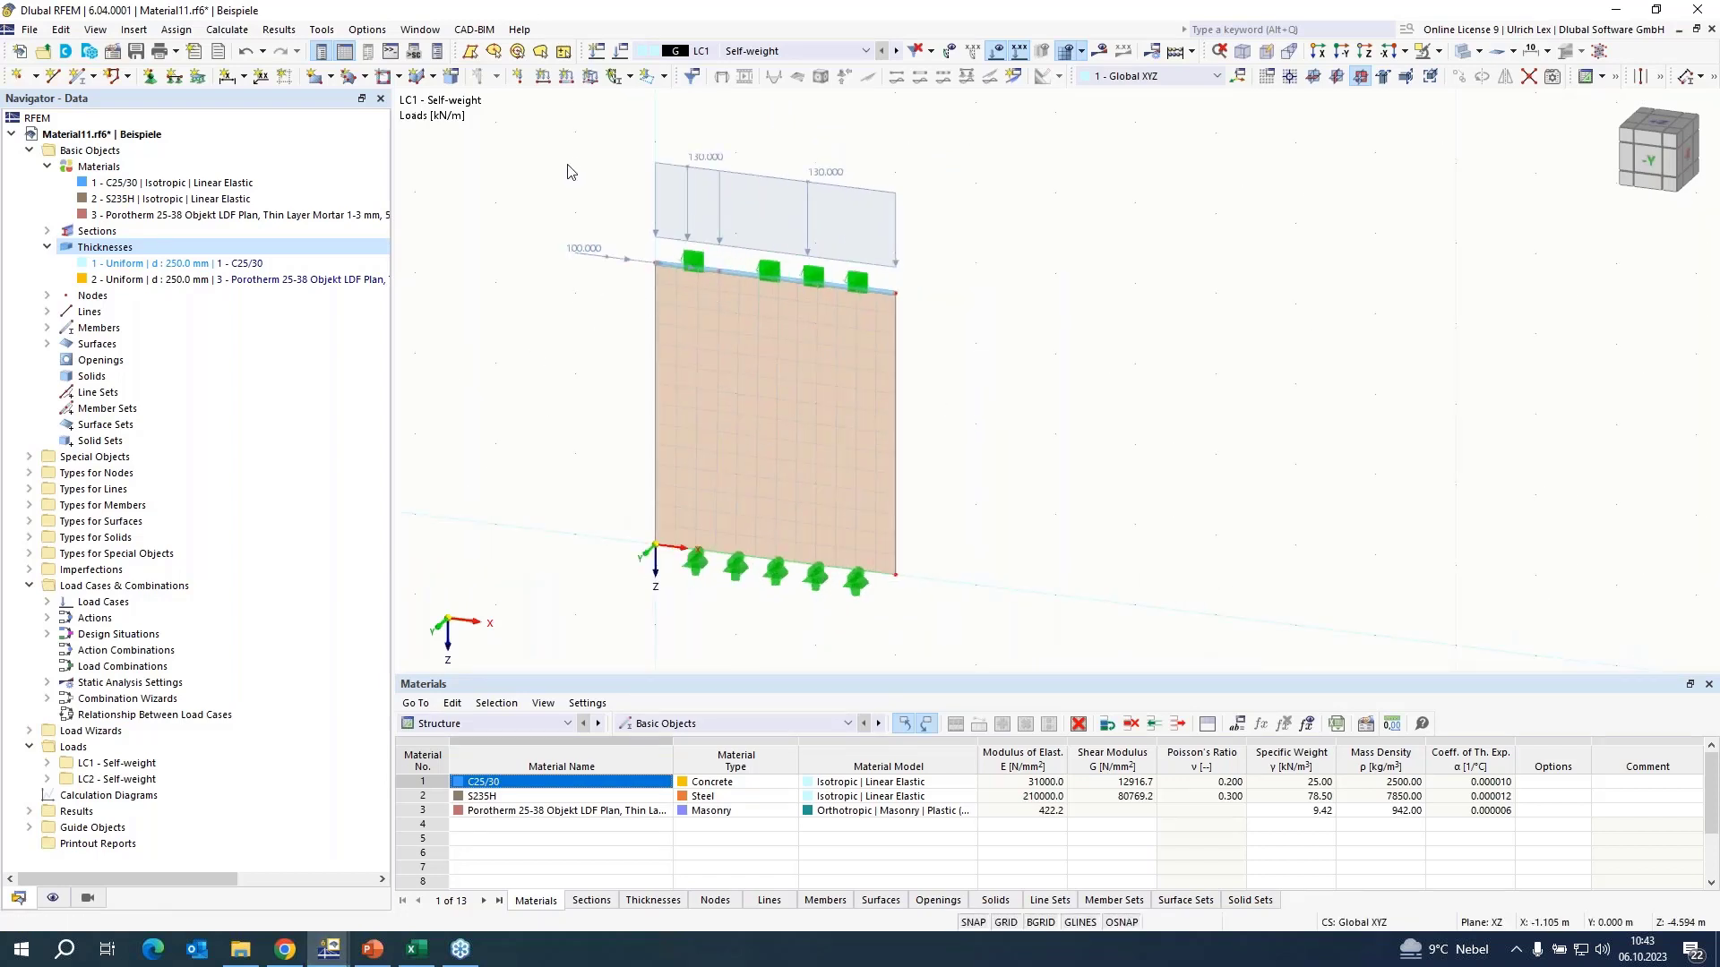
pyautogui.click(620, 51)
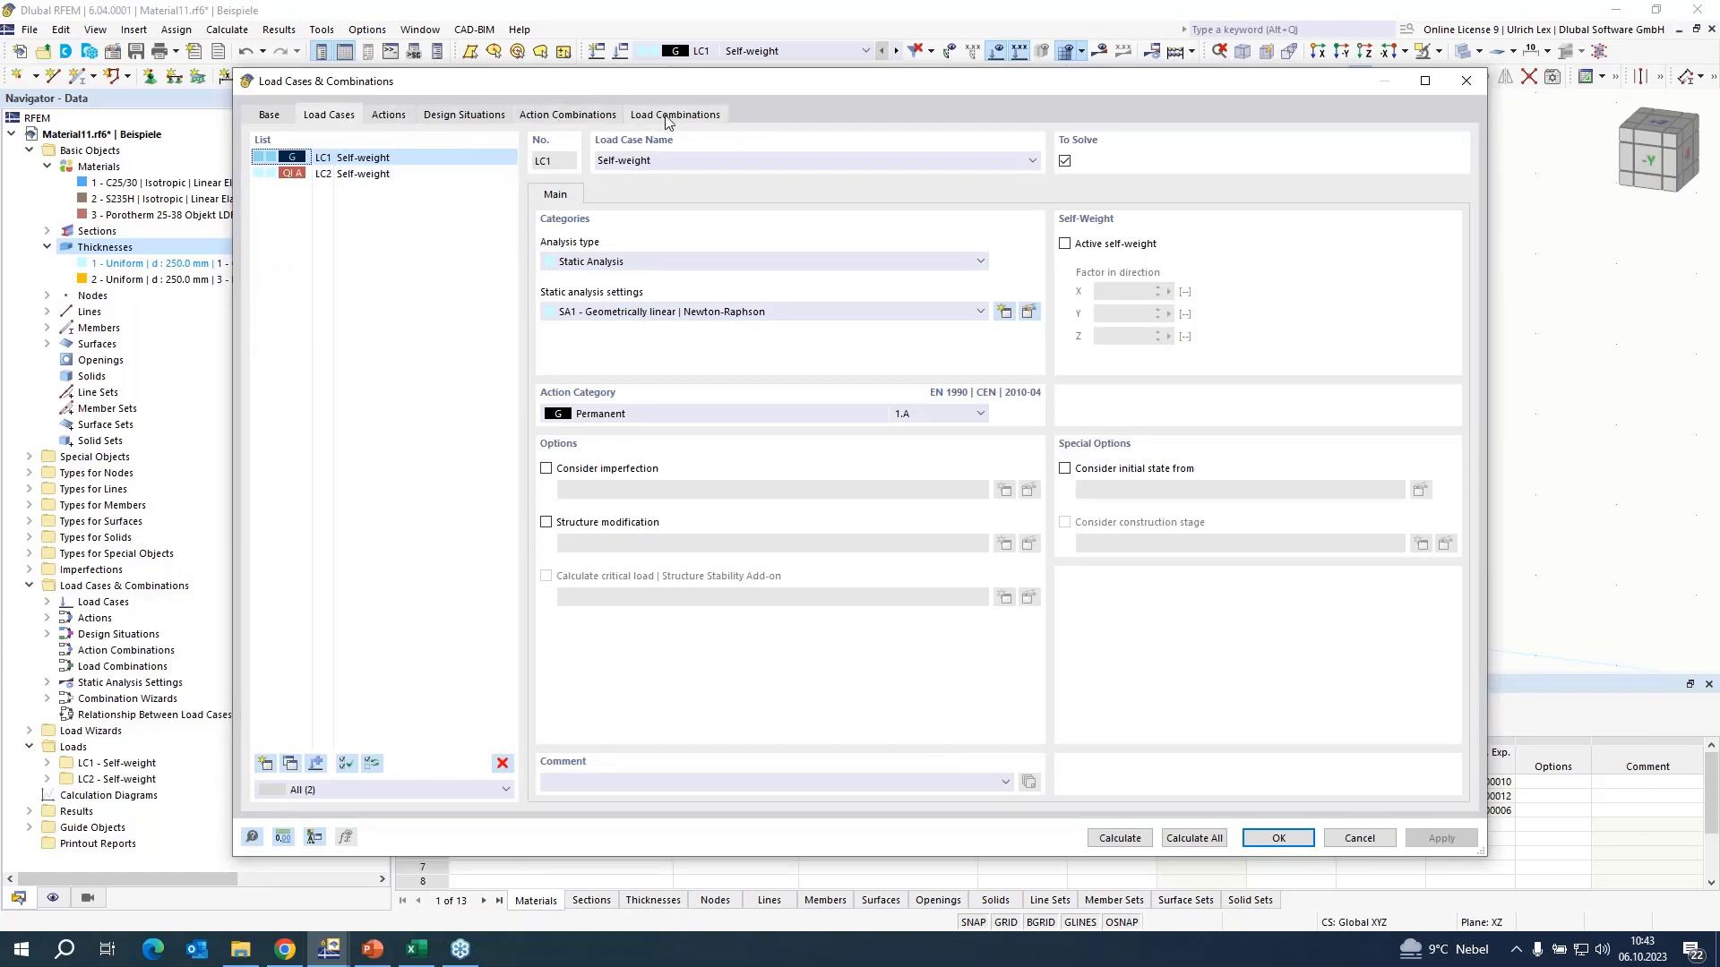
pyautogui.click(269, 122)
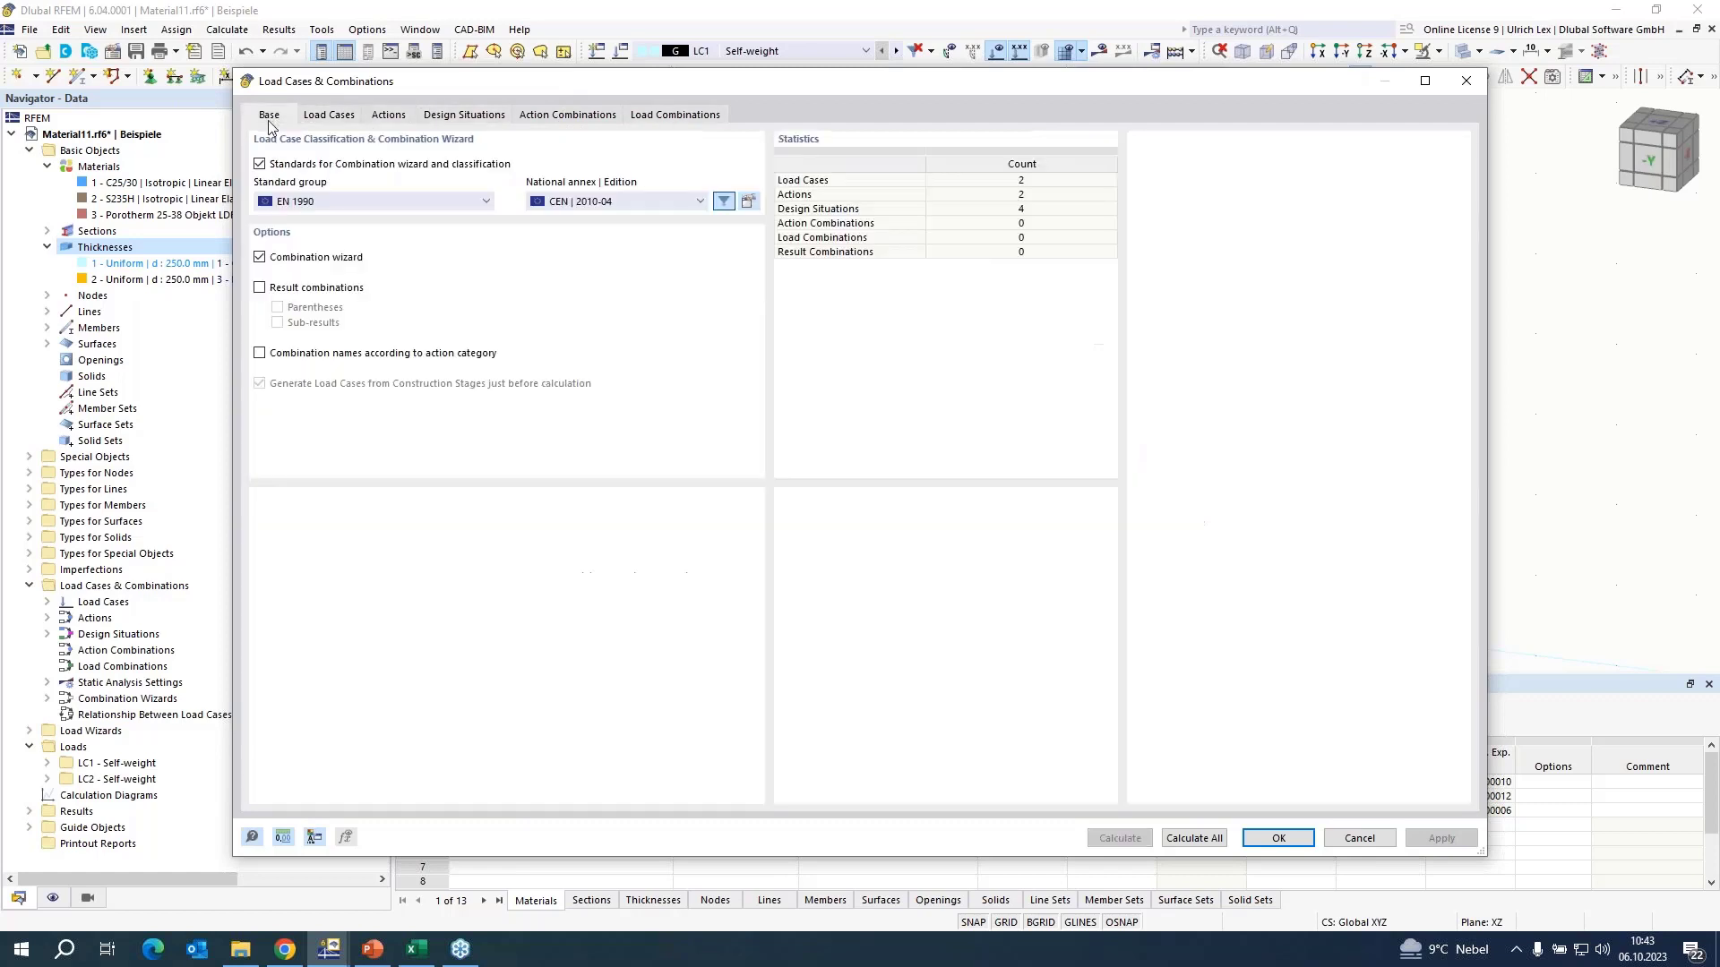
pyautogui.click(260, 258)
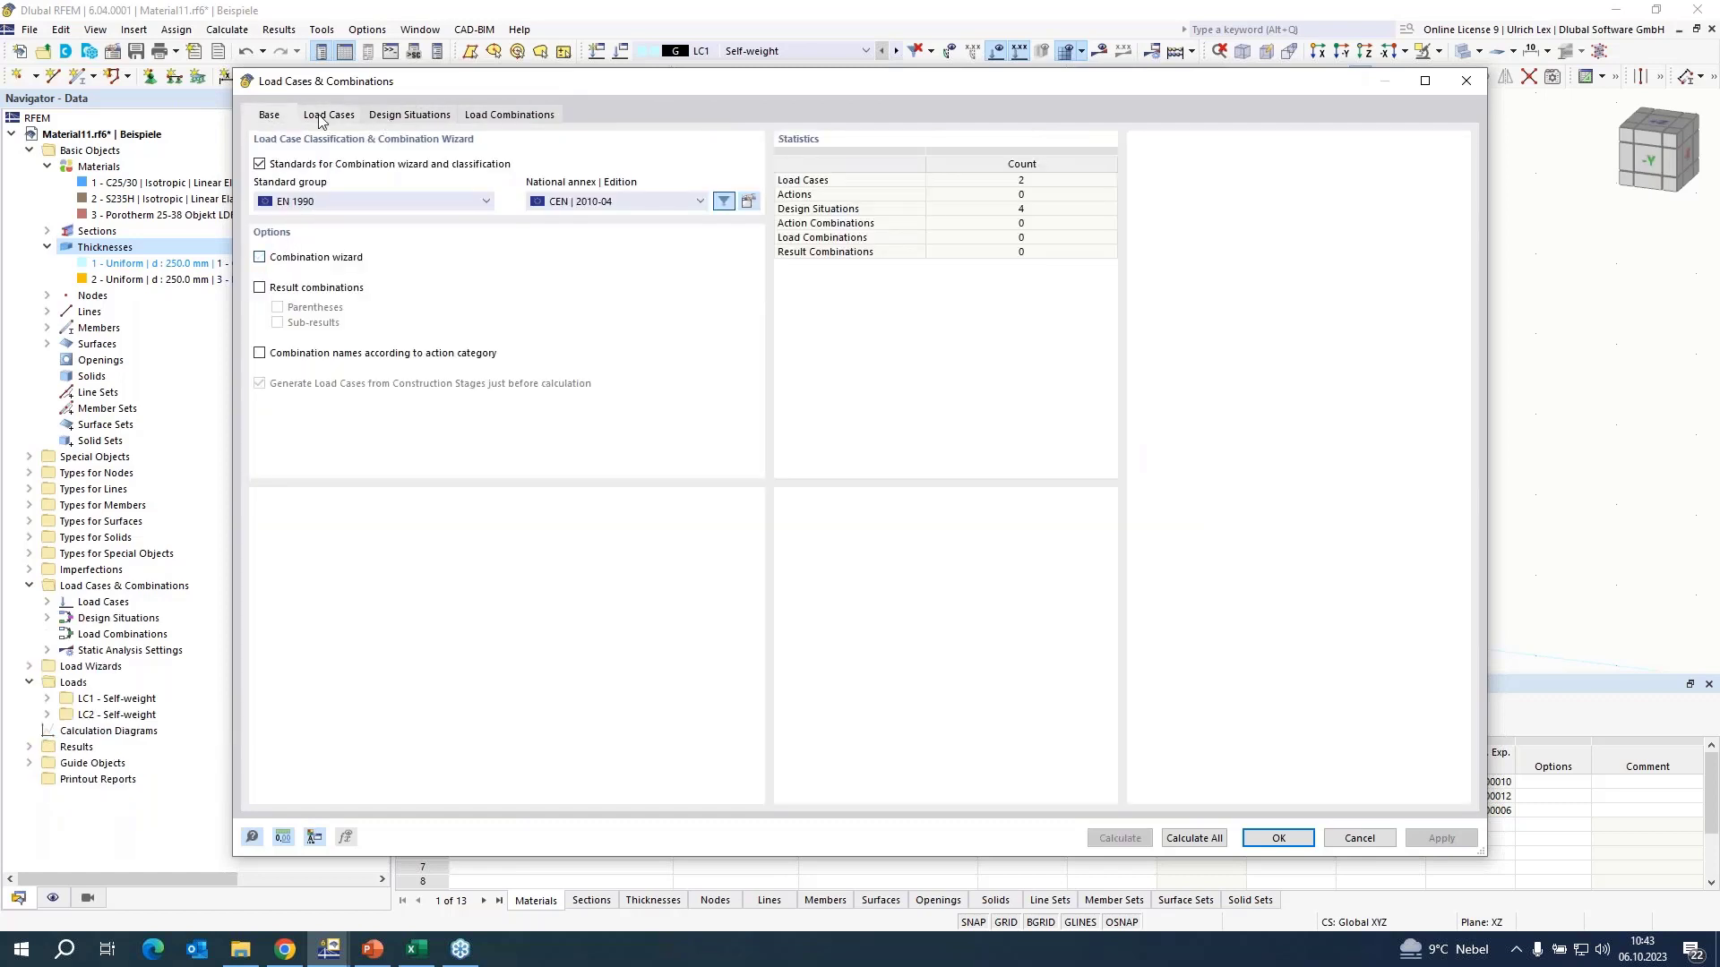
# - Create a load combination with static analysis settings SA3 - Large deformations | Newton-Raphson
pyautogui.click(360, 118)
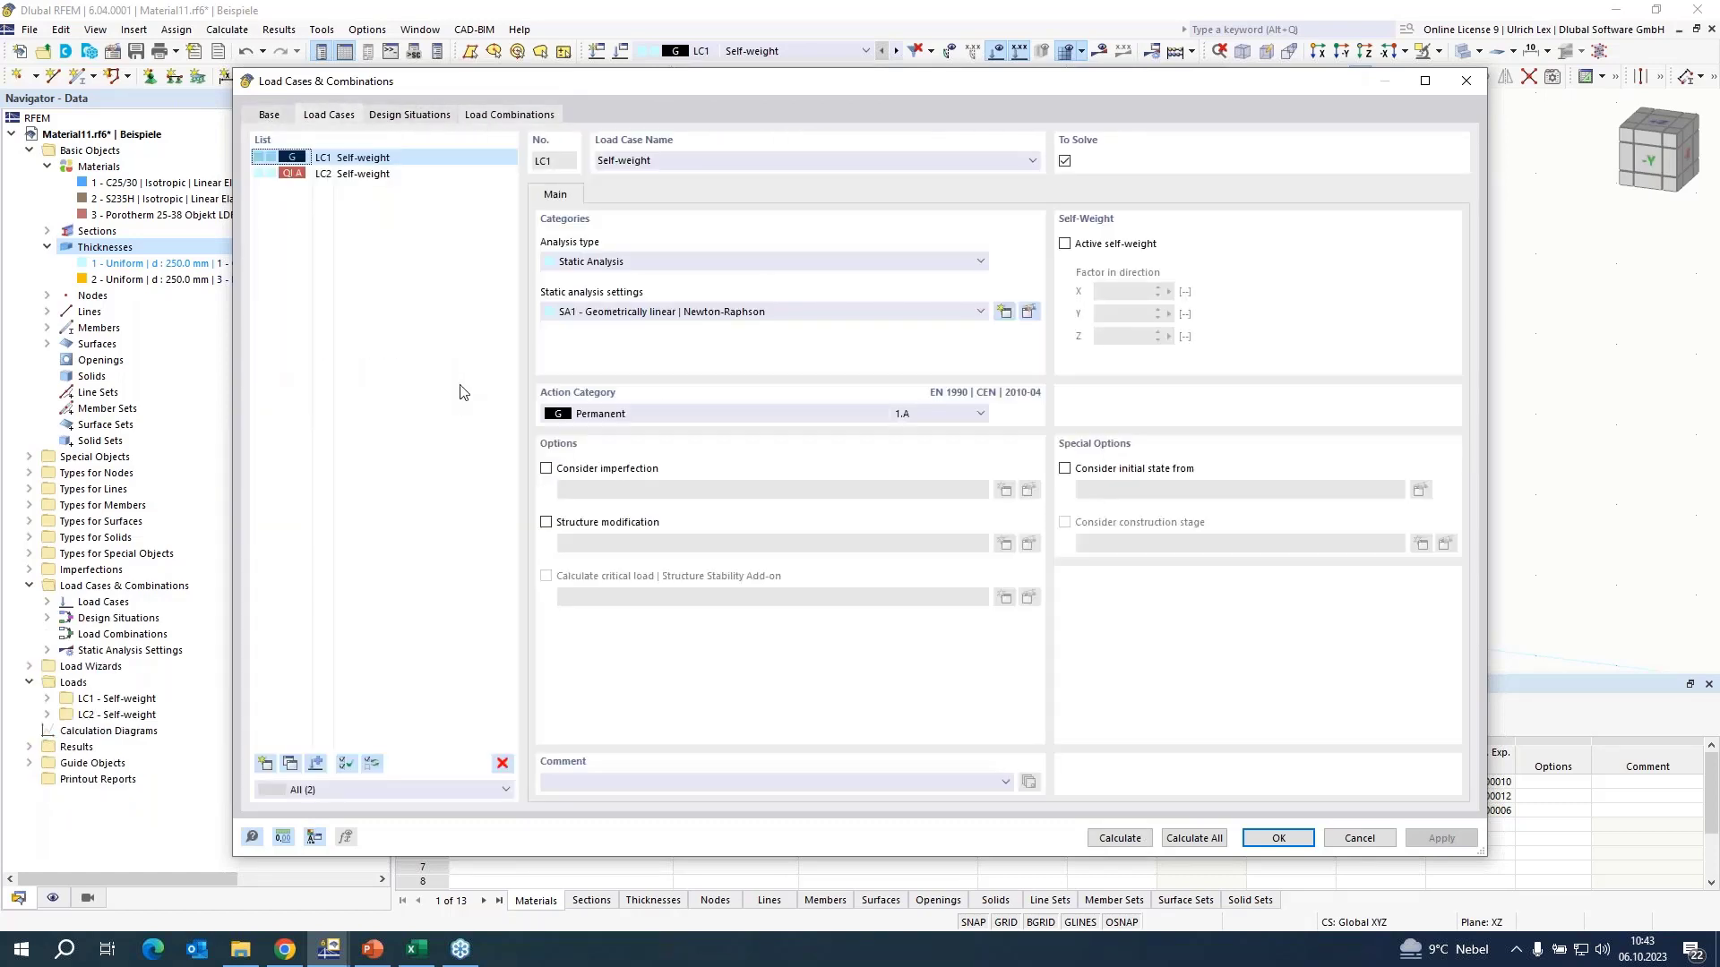
pyautogui.click(265, 763)
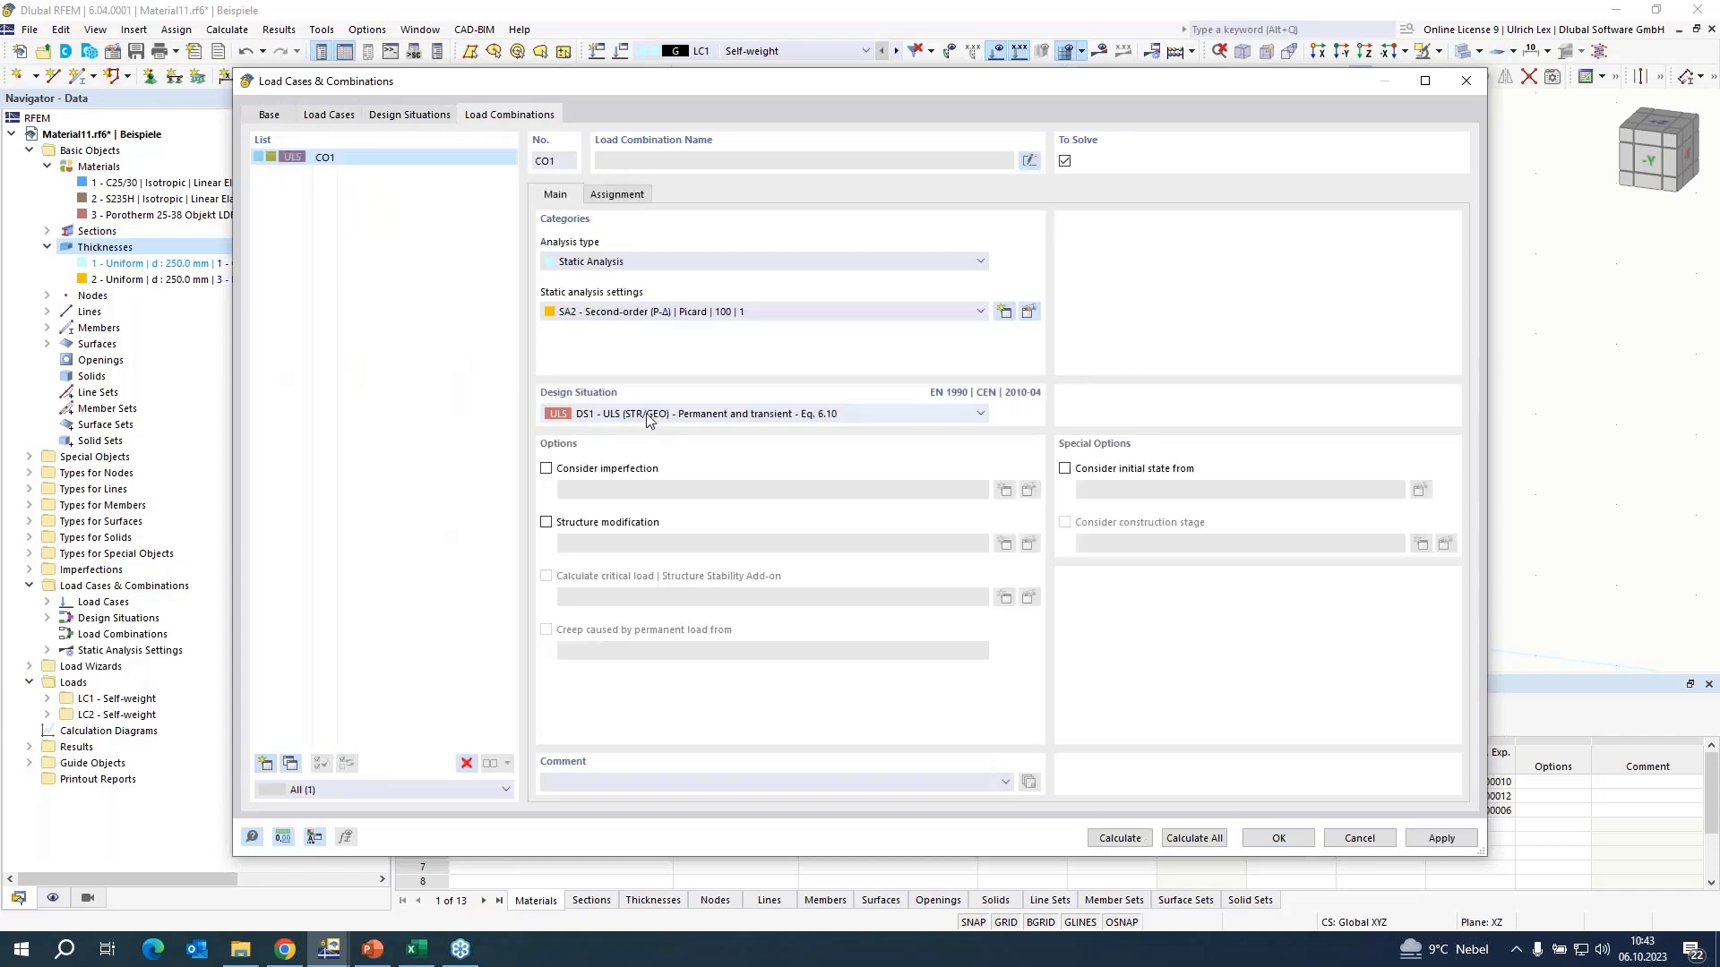
pyautogui.click(627, 310)
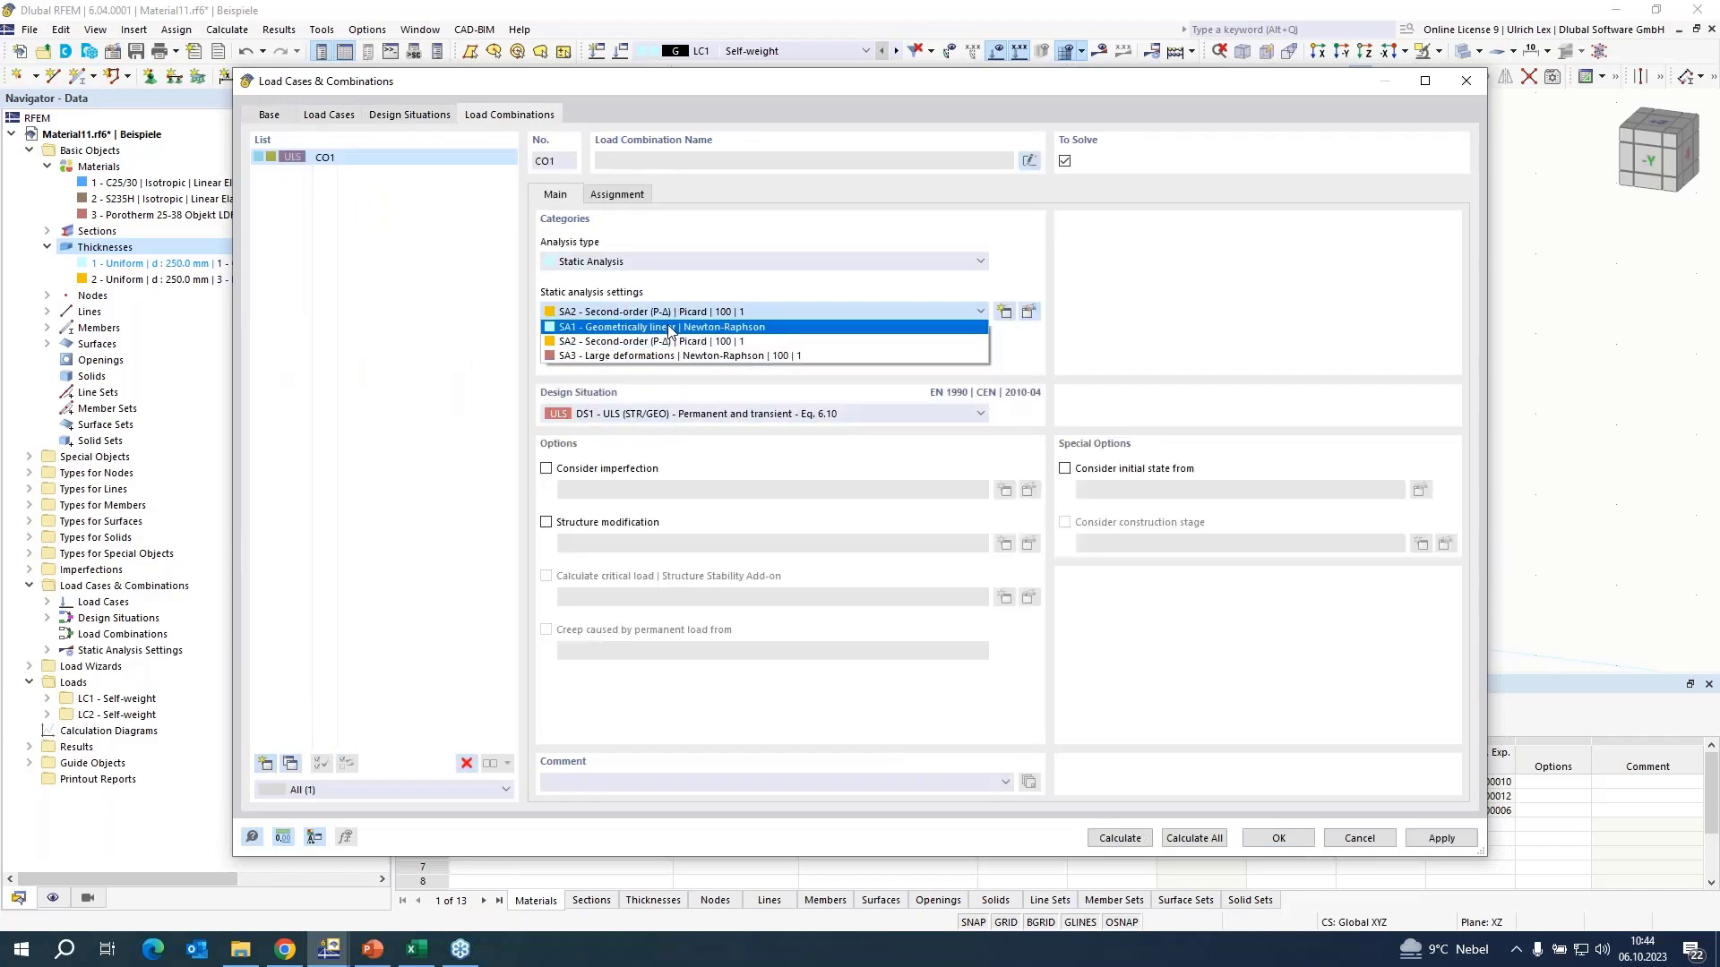
pyautogui.click(670, 324)
pyautogui.click(733, 311)
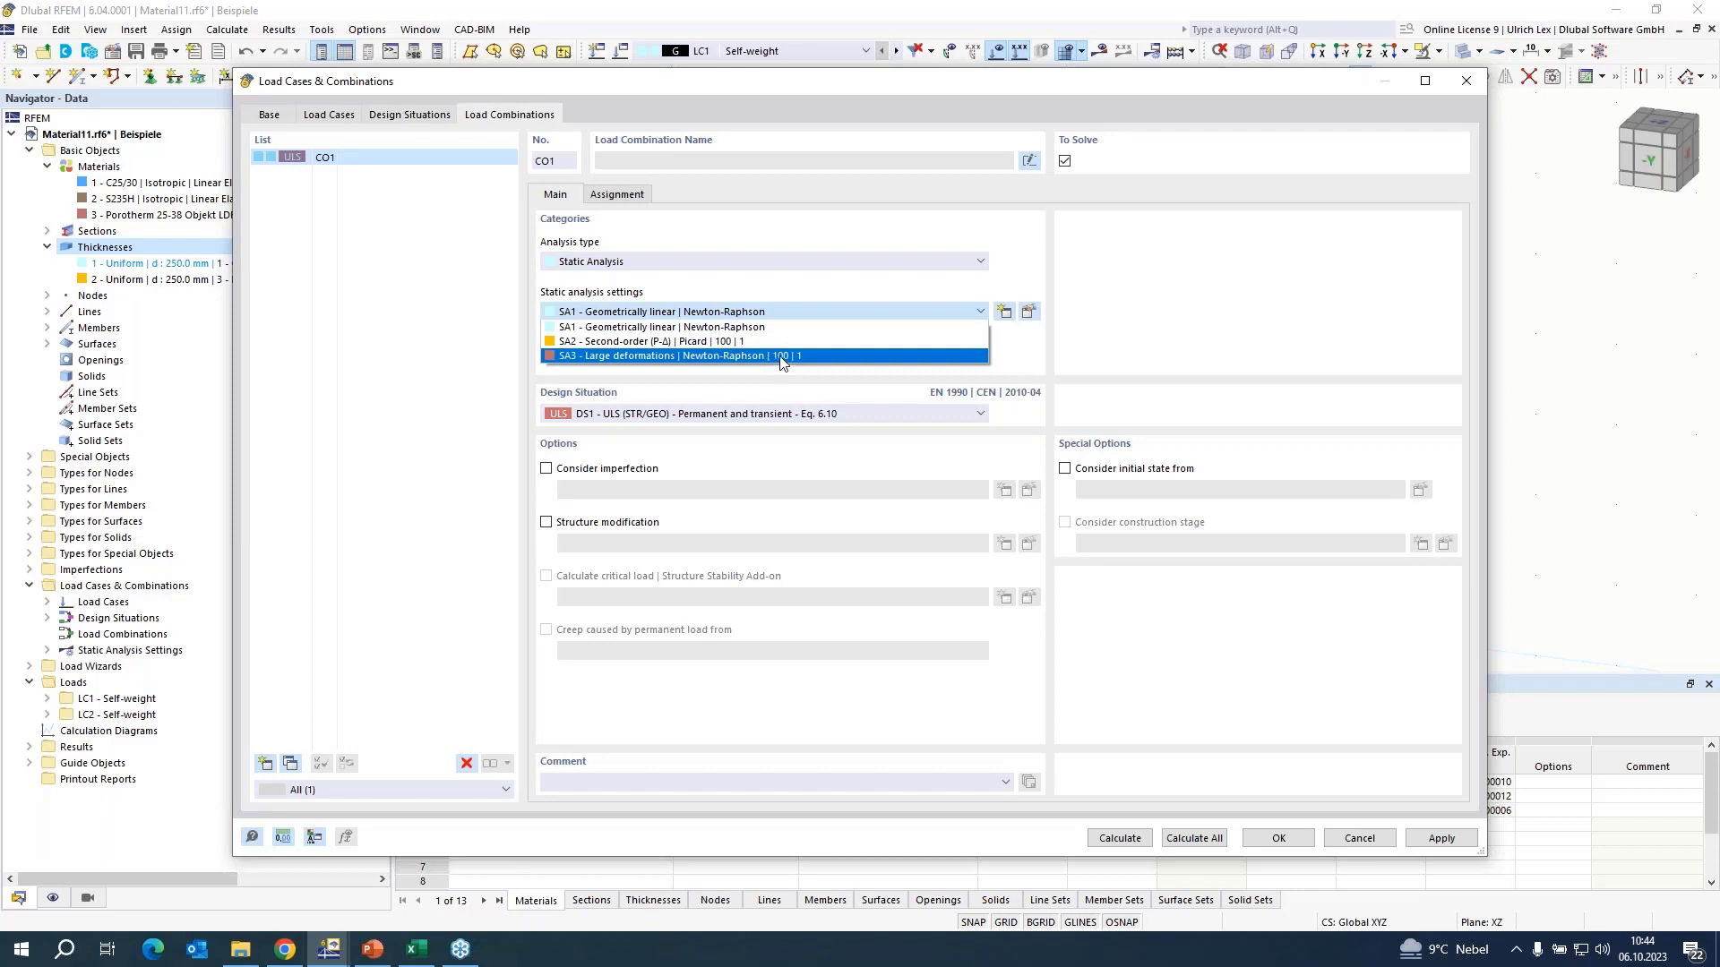
pyautogui.click(780, 356)
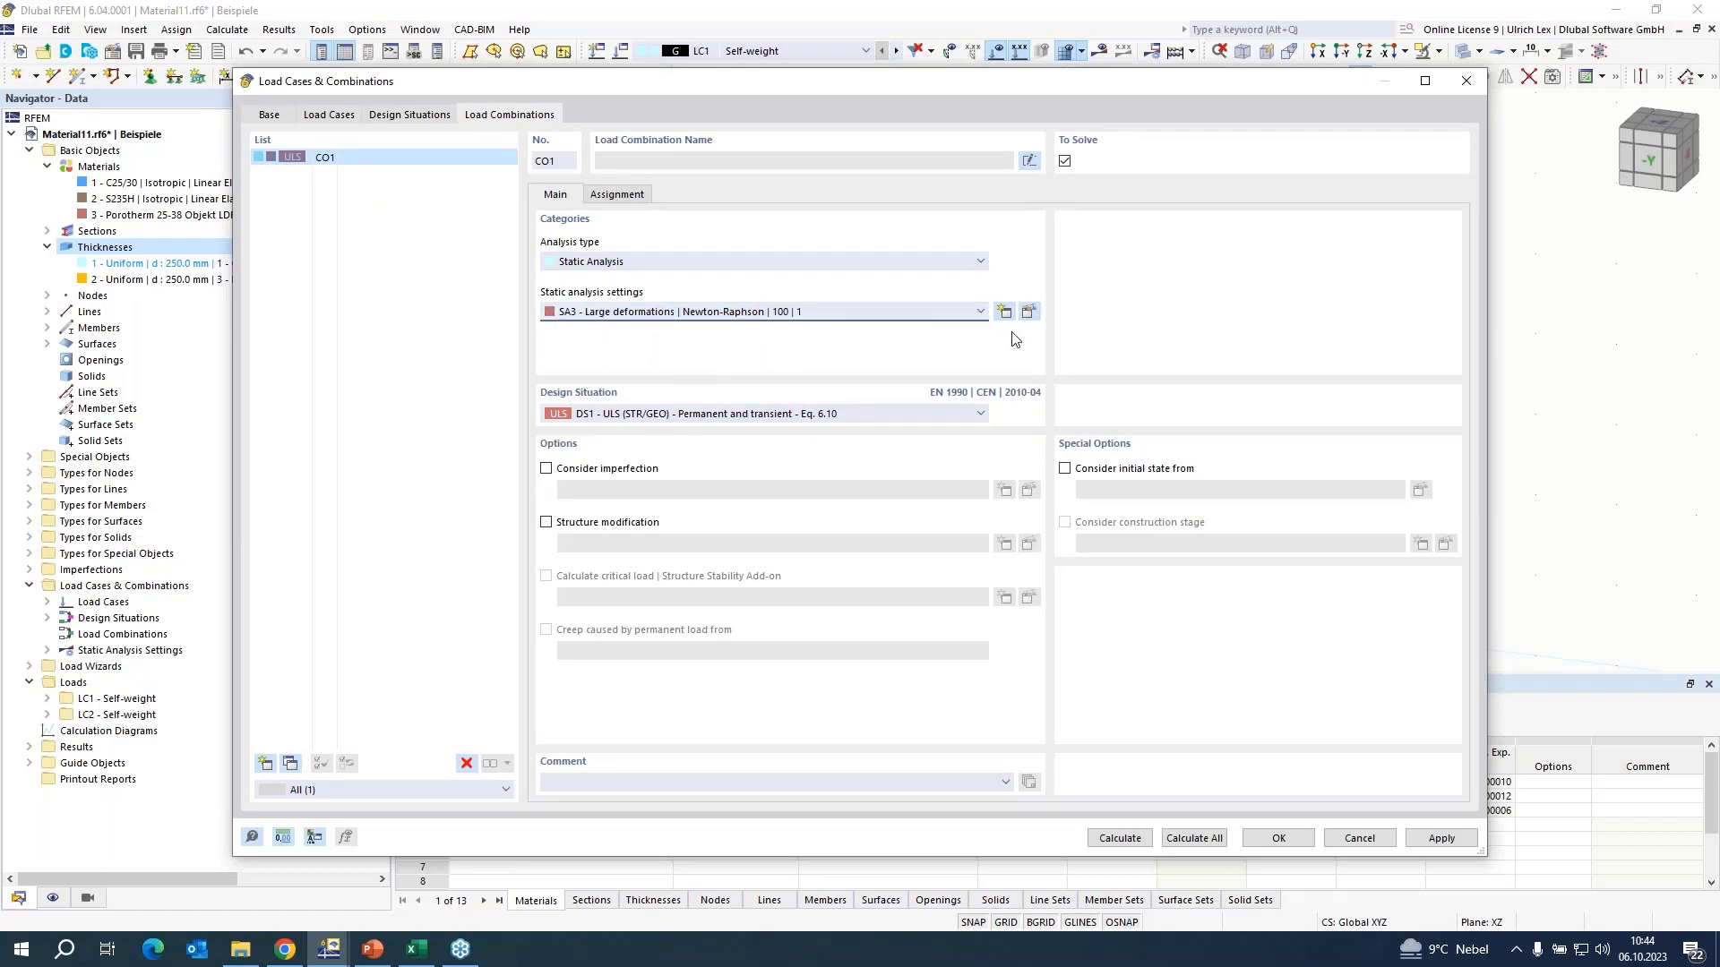
# - Set SA3 to a maximum of 1000 iterations and 5 load increments, and save the results of all load increments
pyautogui.click(1029, 316)
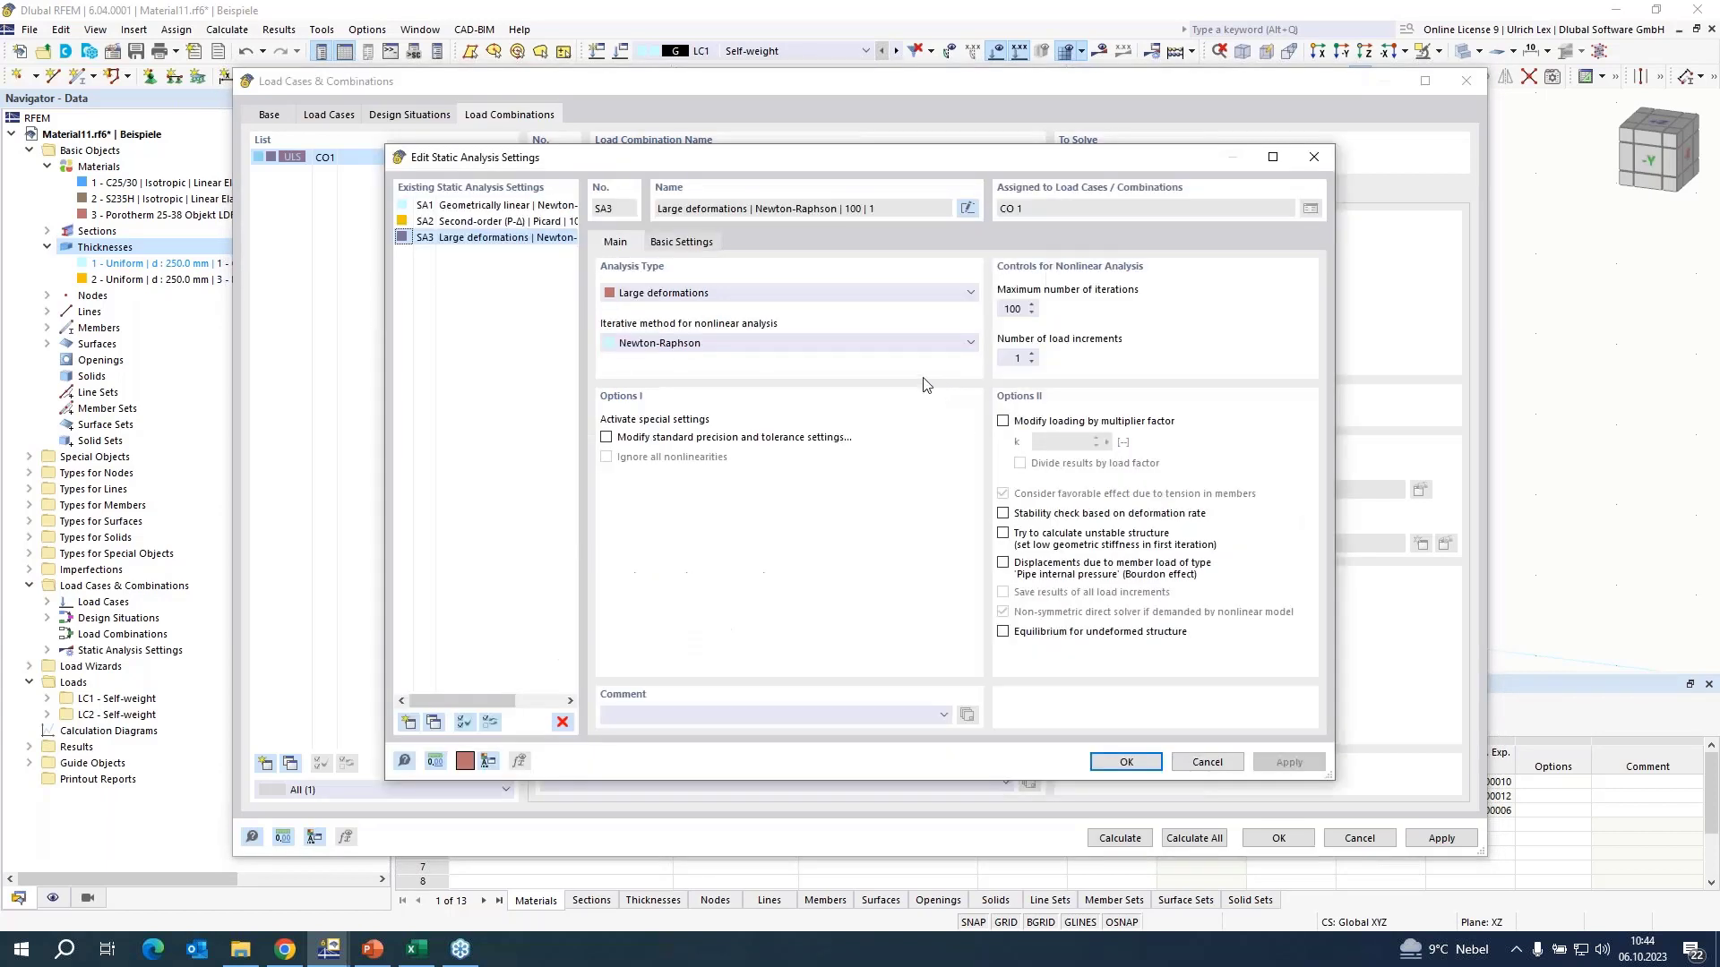
pyautogui.click(1023, 310)
pyautogui.write('0')
pyautogui.click(1033, 354)
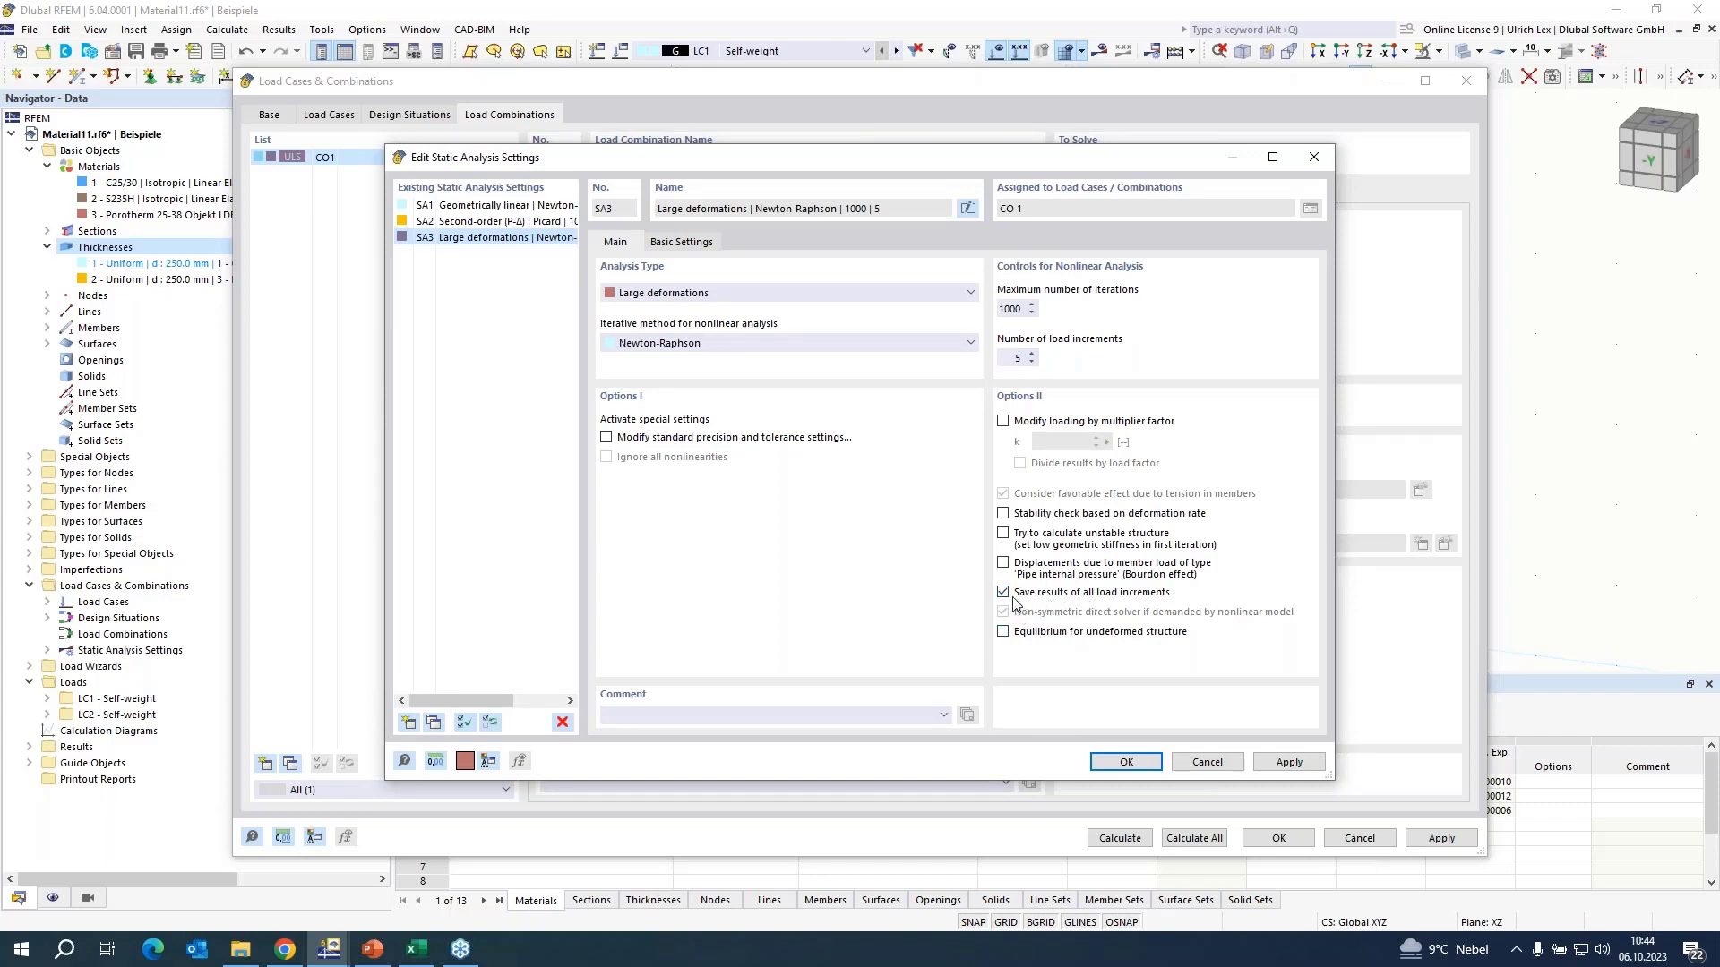
pyautogui.click(1142, 766)
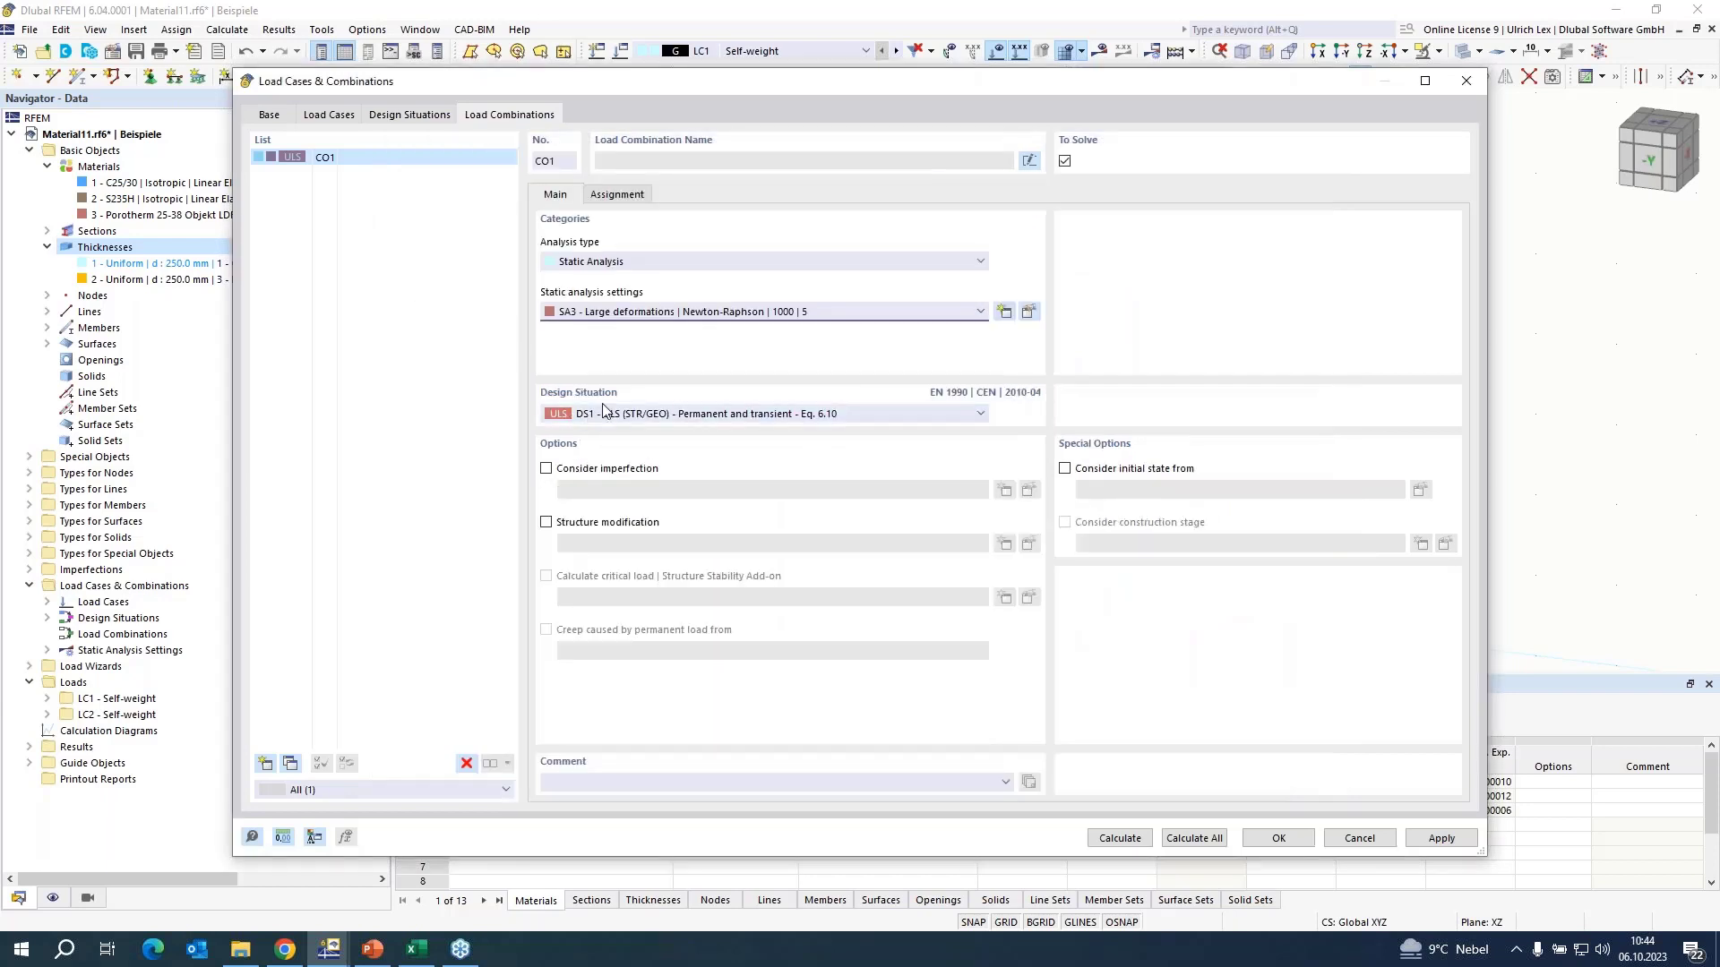
# - Assign load cases LC1 and LC2 with factor 1.00 to load combination CO1 and accept the combination settings
pyautogui.click(616, 195)
pyautogui.doubleClick(578, 236)
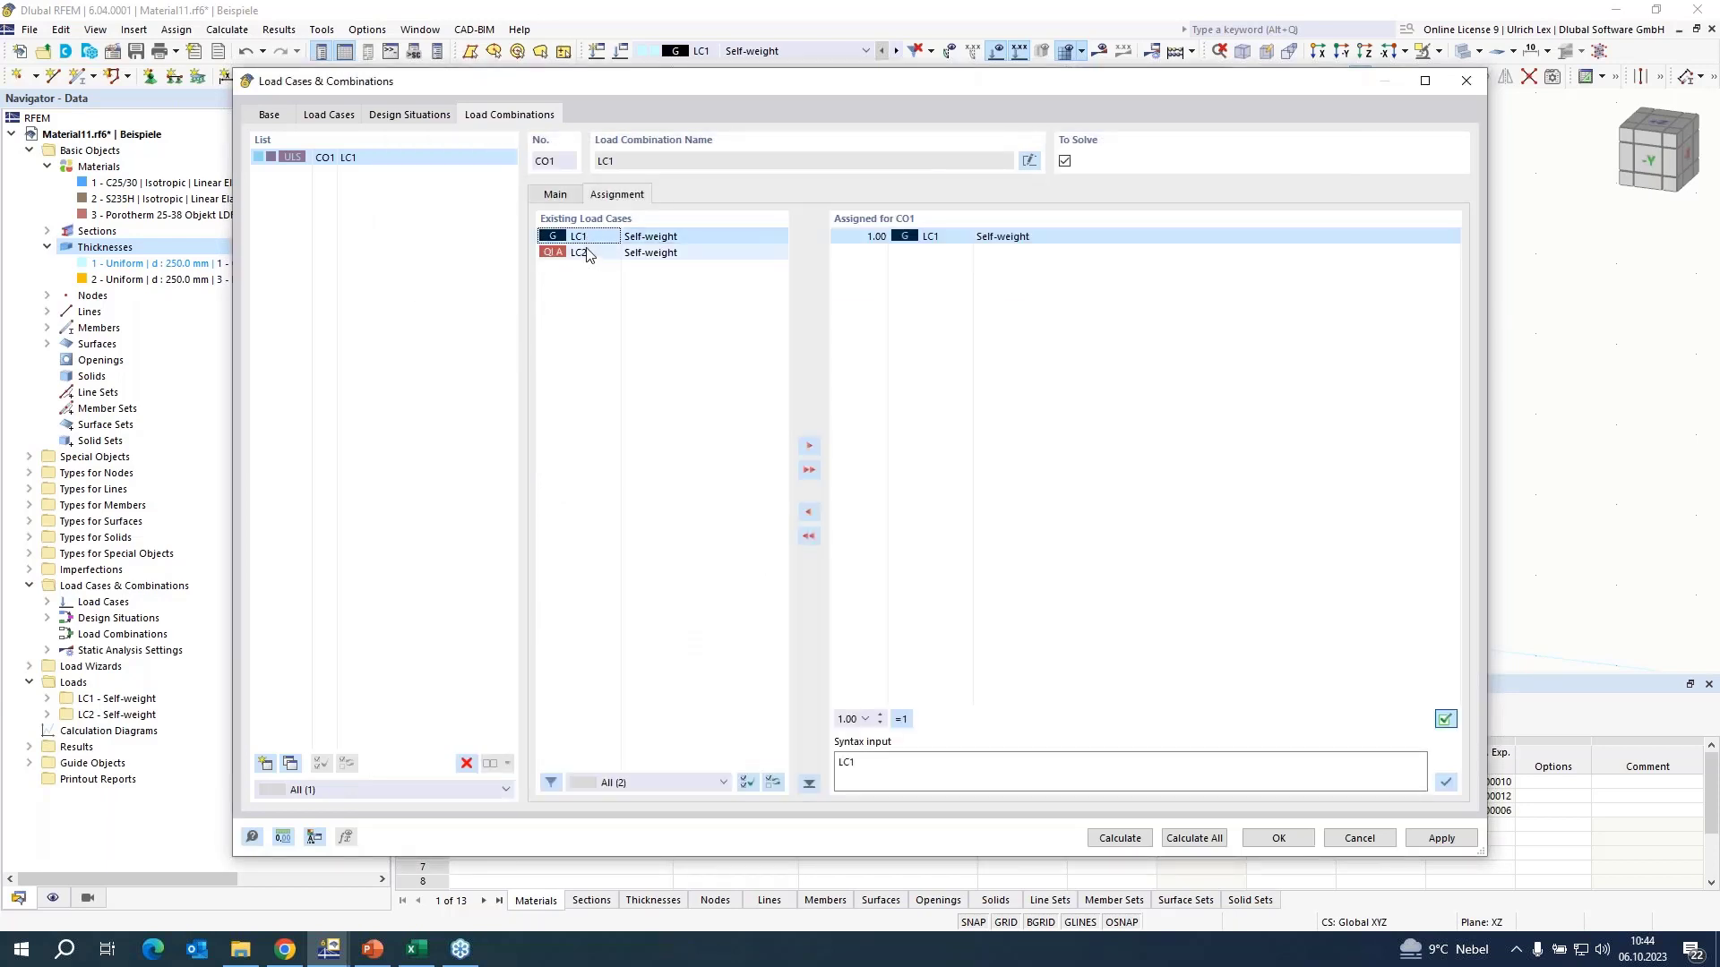
pyautogui.doubleClick(586, 253)
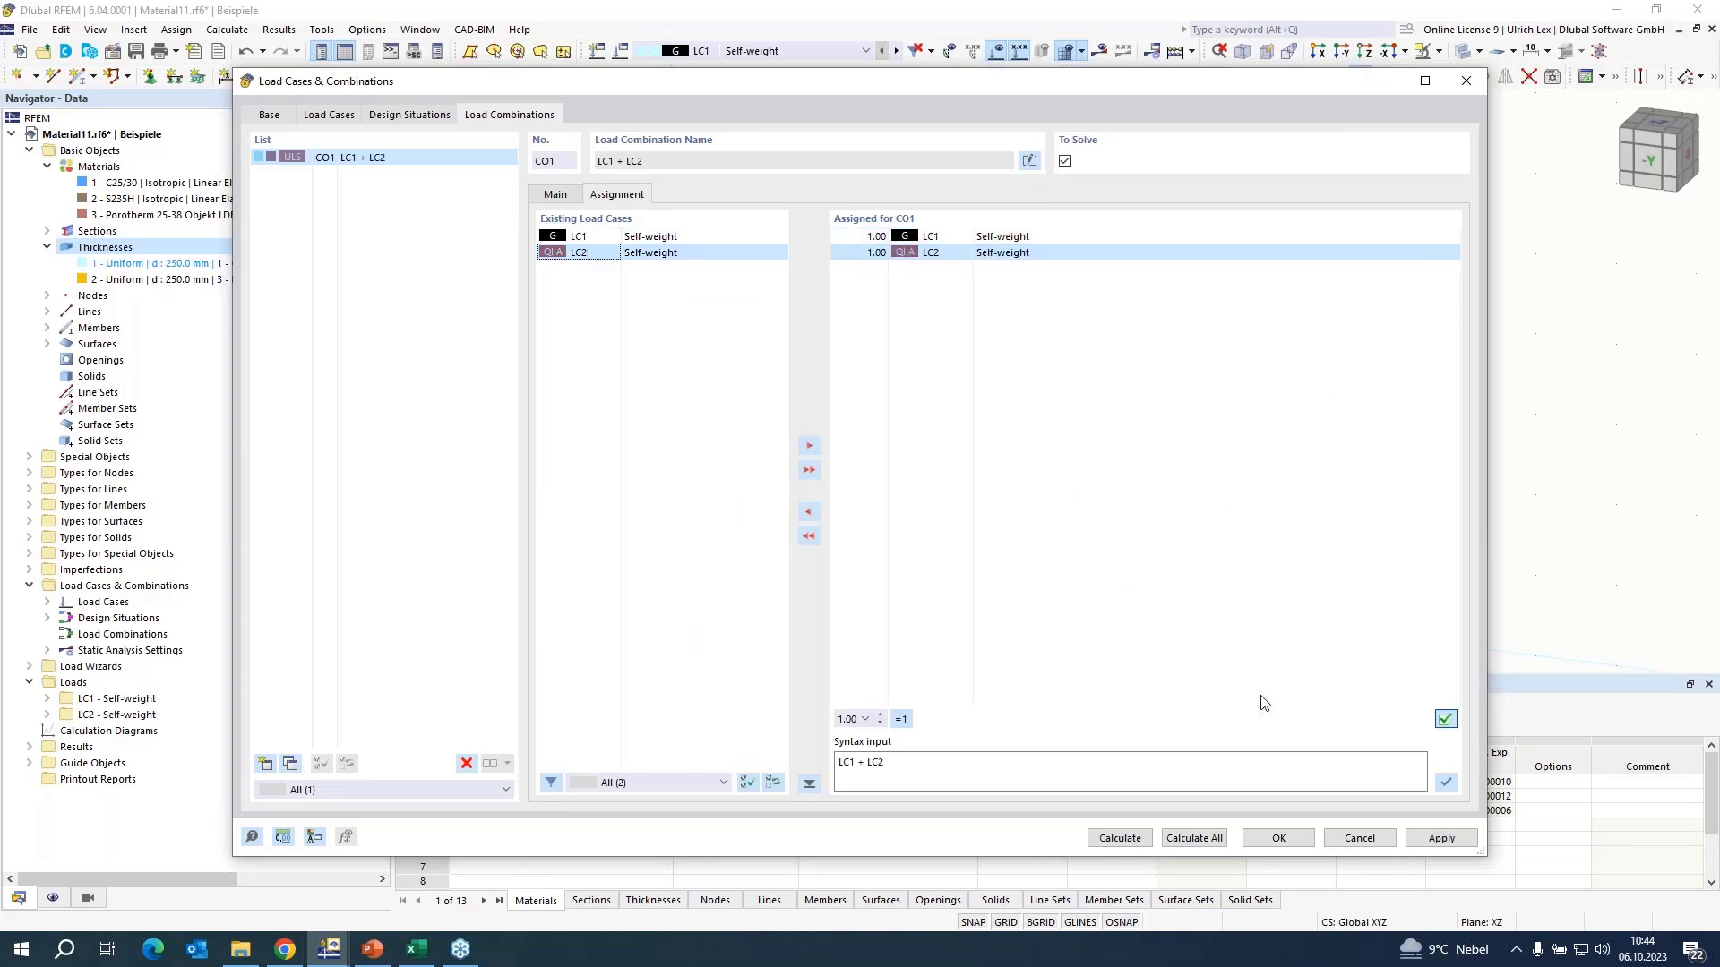
pyautogui.click(1279, 838)
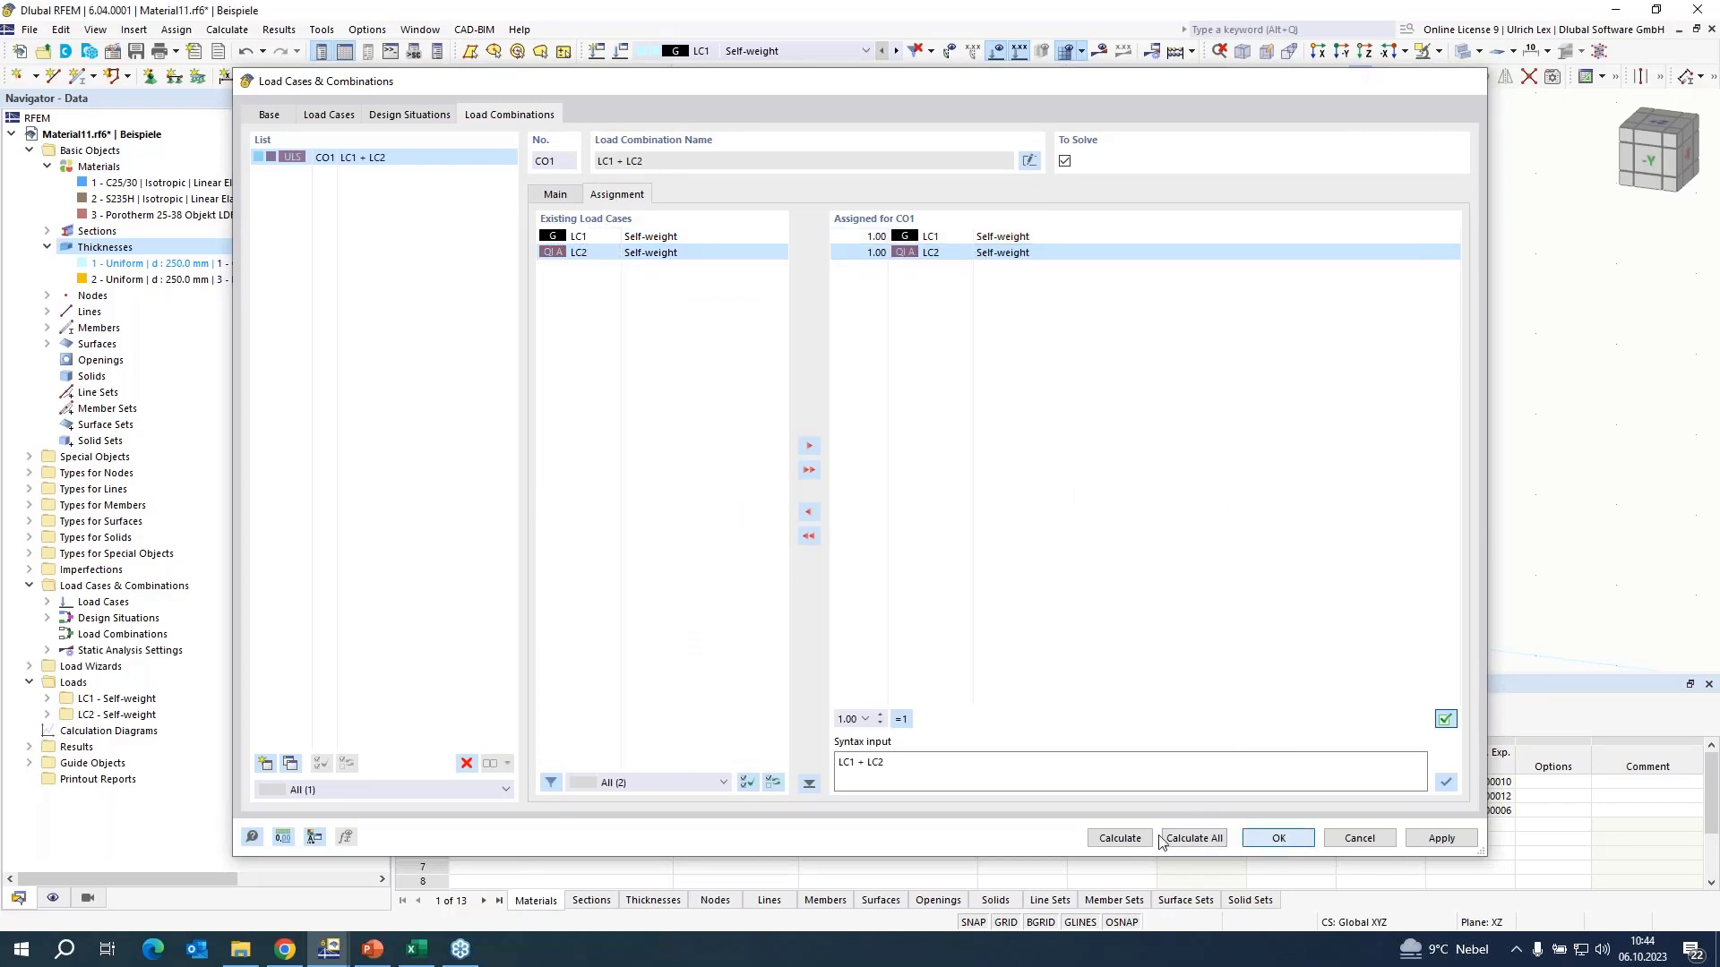
# - Calculate load combination CO1 and display the wall's global deformations
pyautogui.scroll(-1, 888, 363)
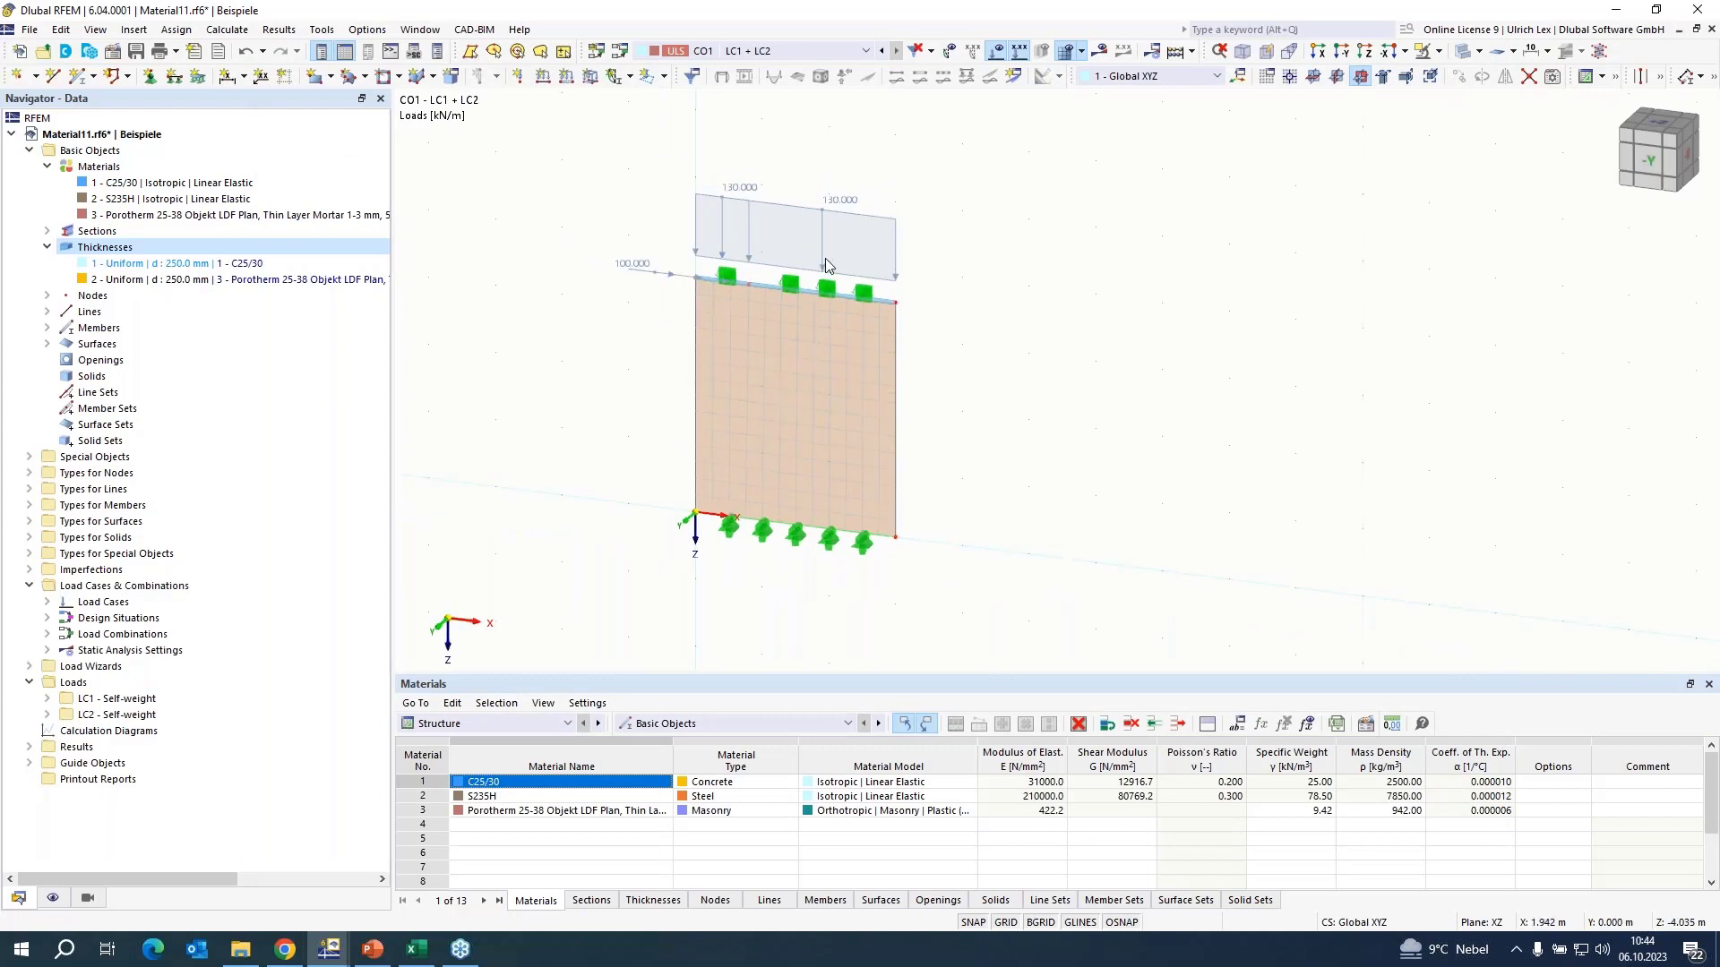
pyautogui.scroll(1, 827, 262)
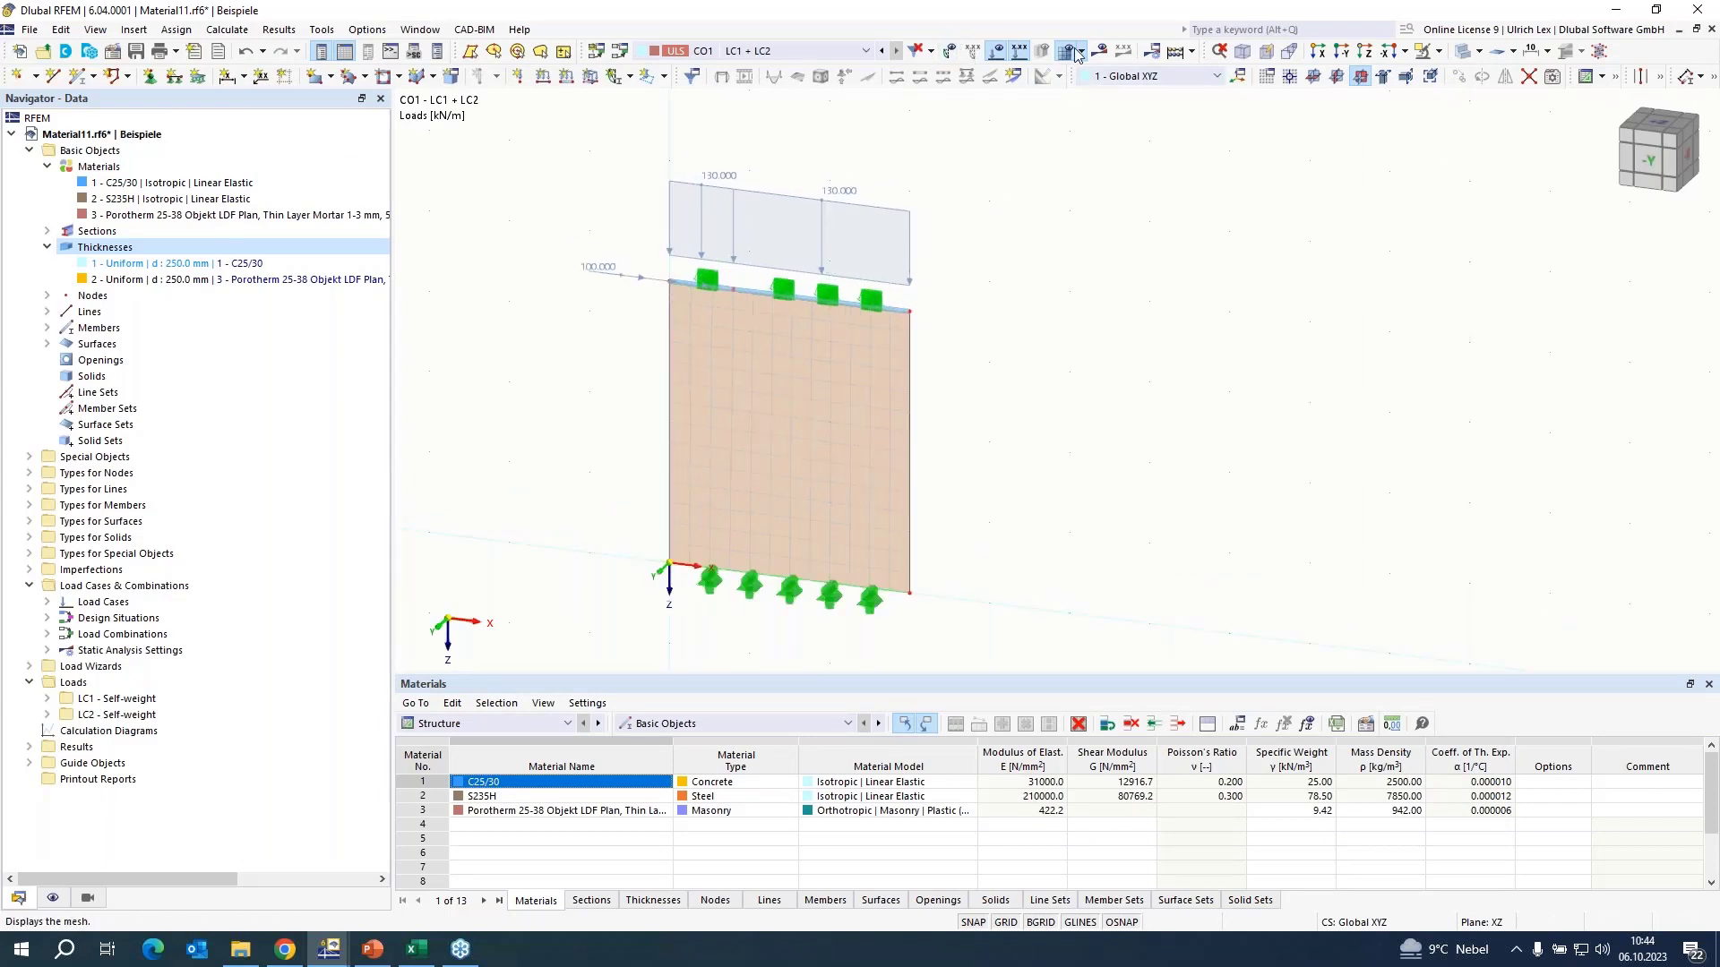
pyautogui.click(1102, 54)
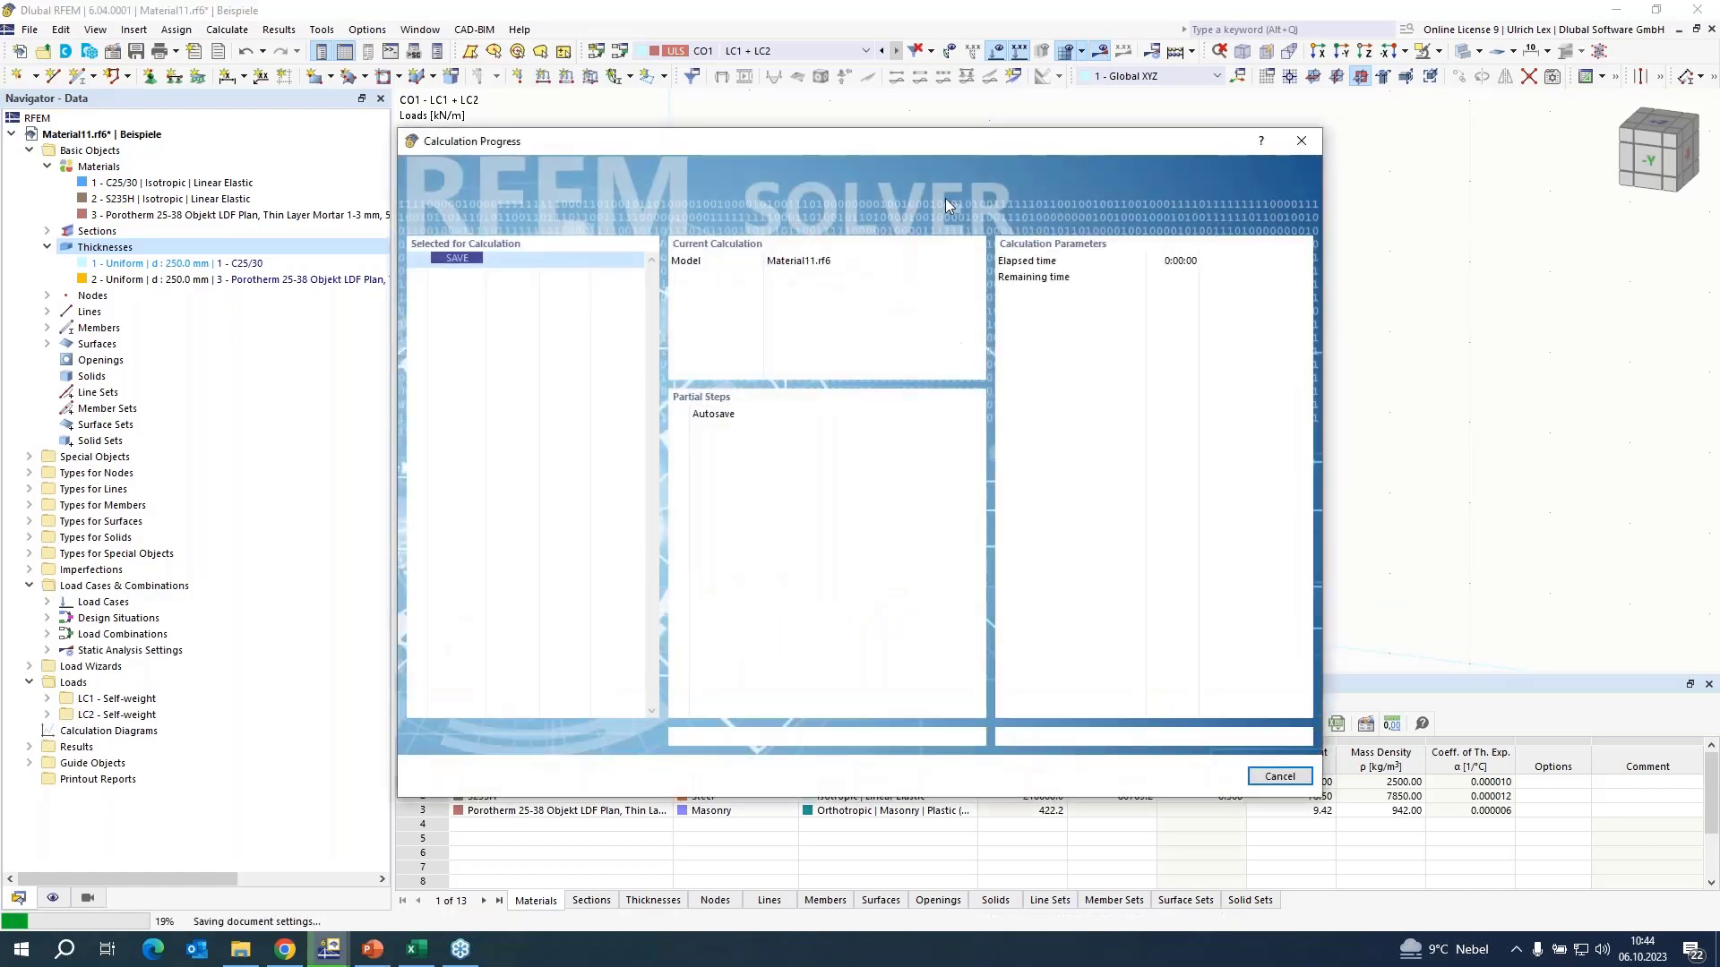
pyautogui.moveTo(939, 142)
pyautogui.mouseDown()
pyautogui.moveTo(989, 132)
pyautogui.moveTo(952, 106)
pyautogui.moveTo(938, 141)
pyautogui.mouseUp()
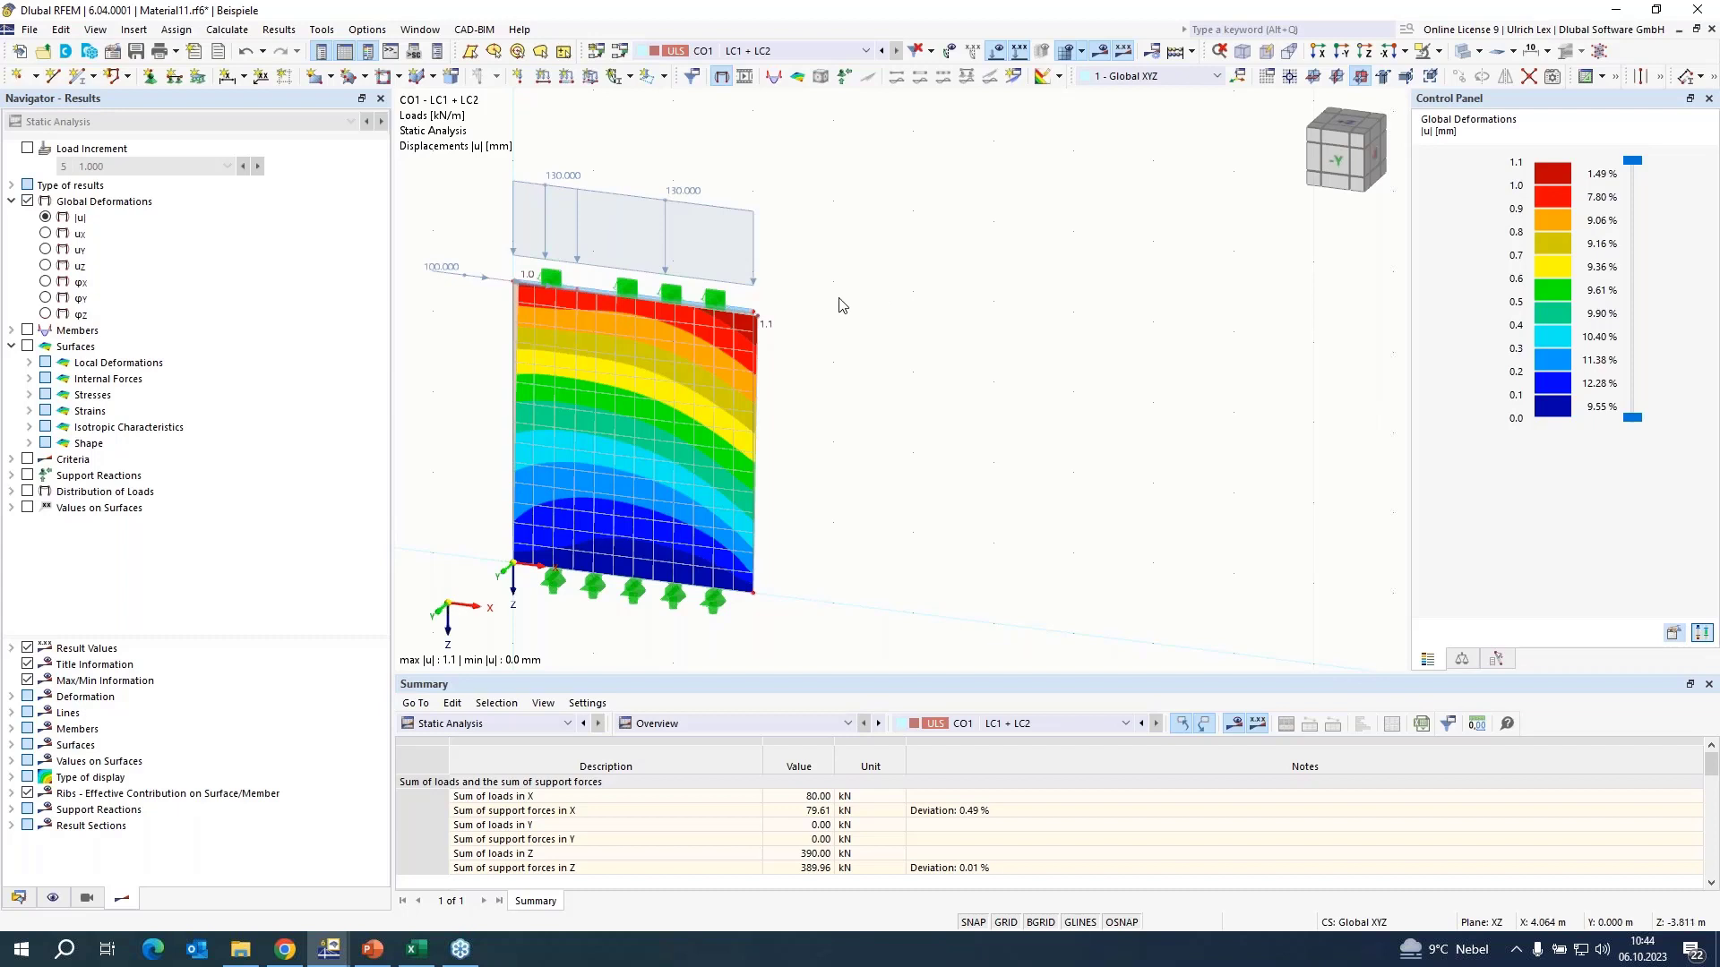
pyautogui.scroll(-1, 880, 305)
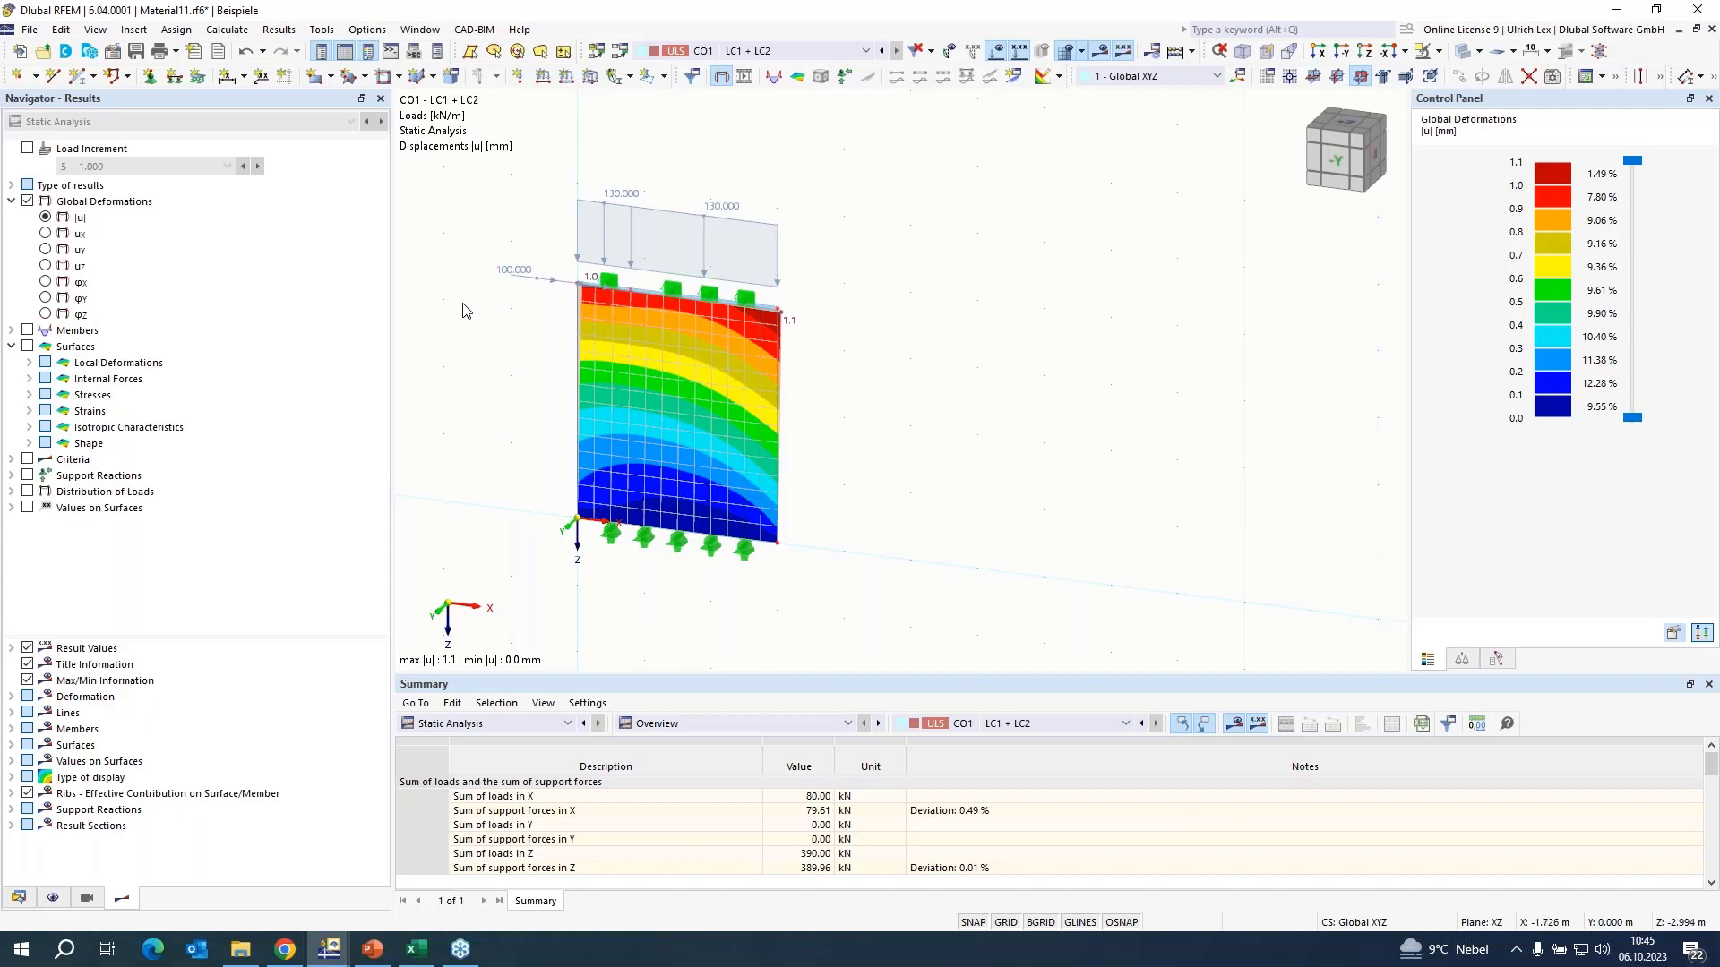
pyautogui.scroll(1, 489, 318)
pyautogui.scroll(-1, 978, 362)
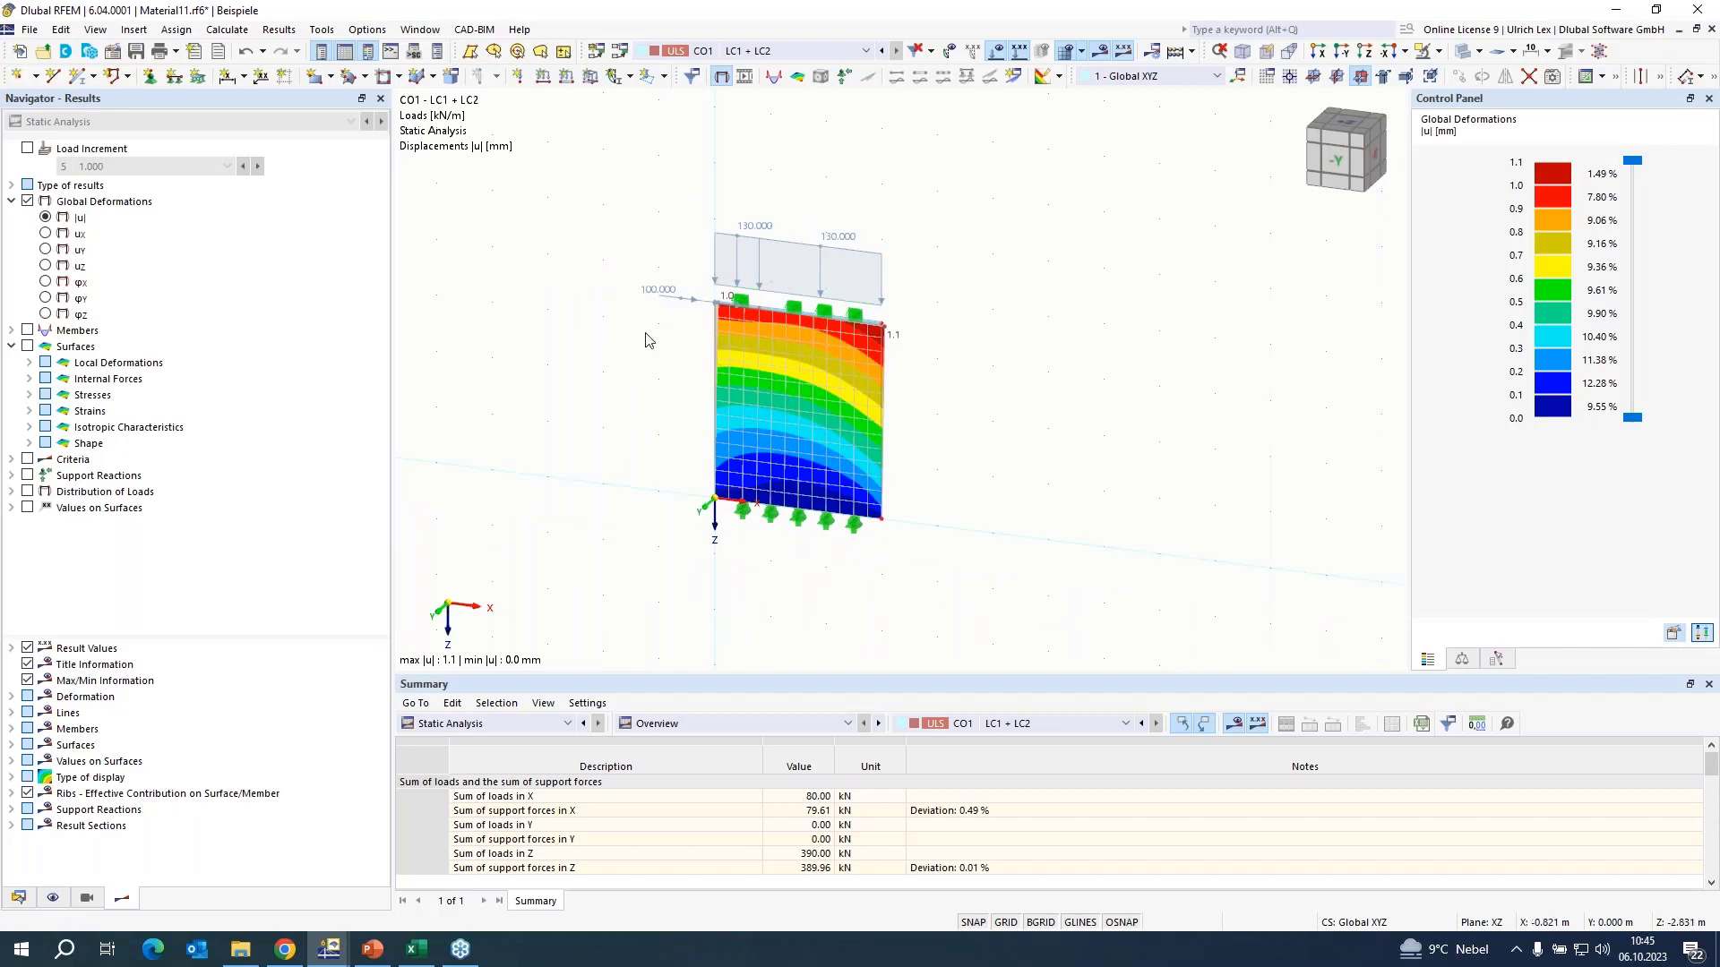
pyautogui.scroll(1, 613, 353)
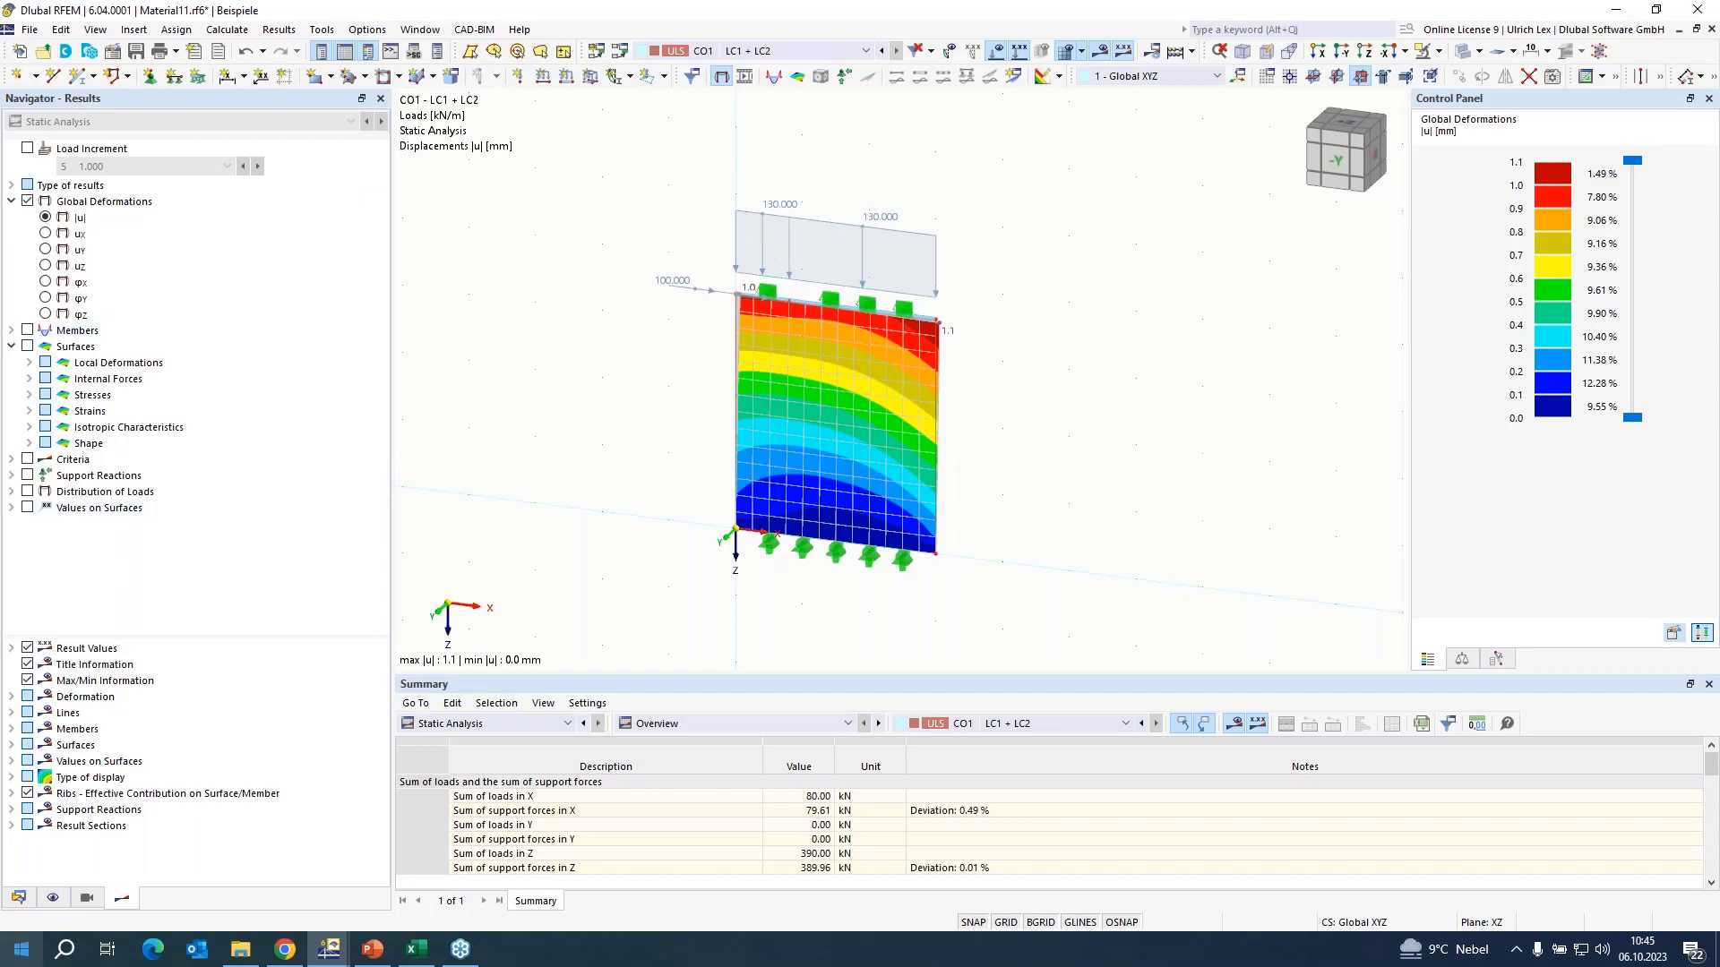
# - Activate the Structure Stability add-on in the model's base data
pyautogui.click(18, 898)
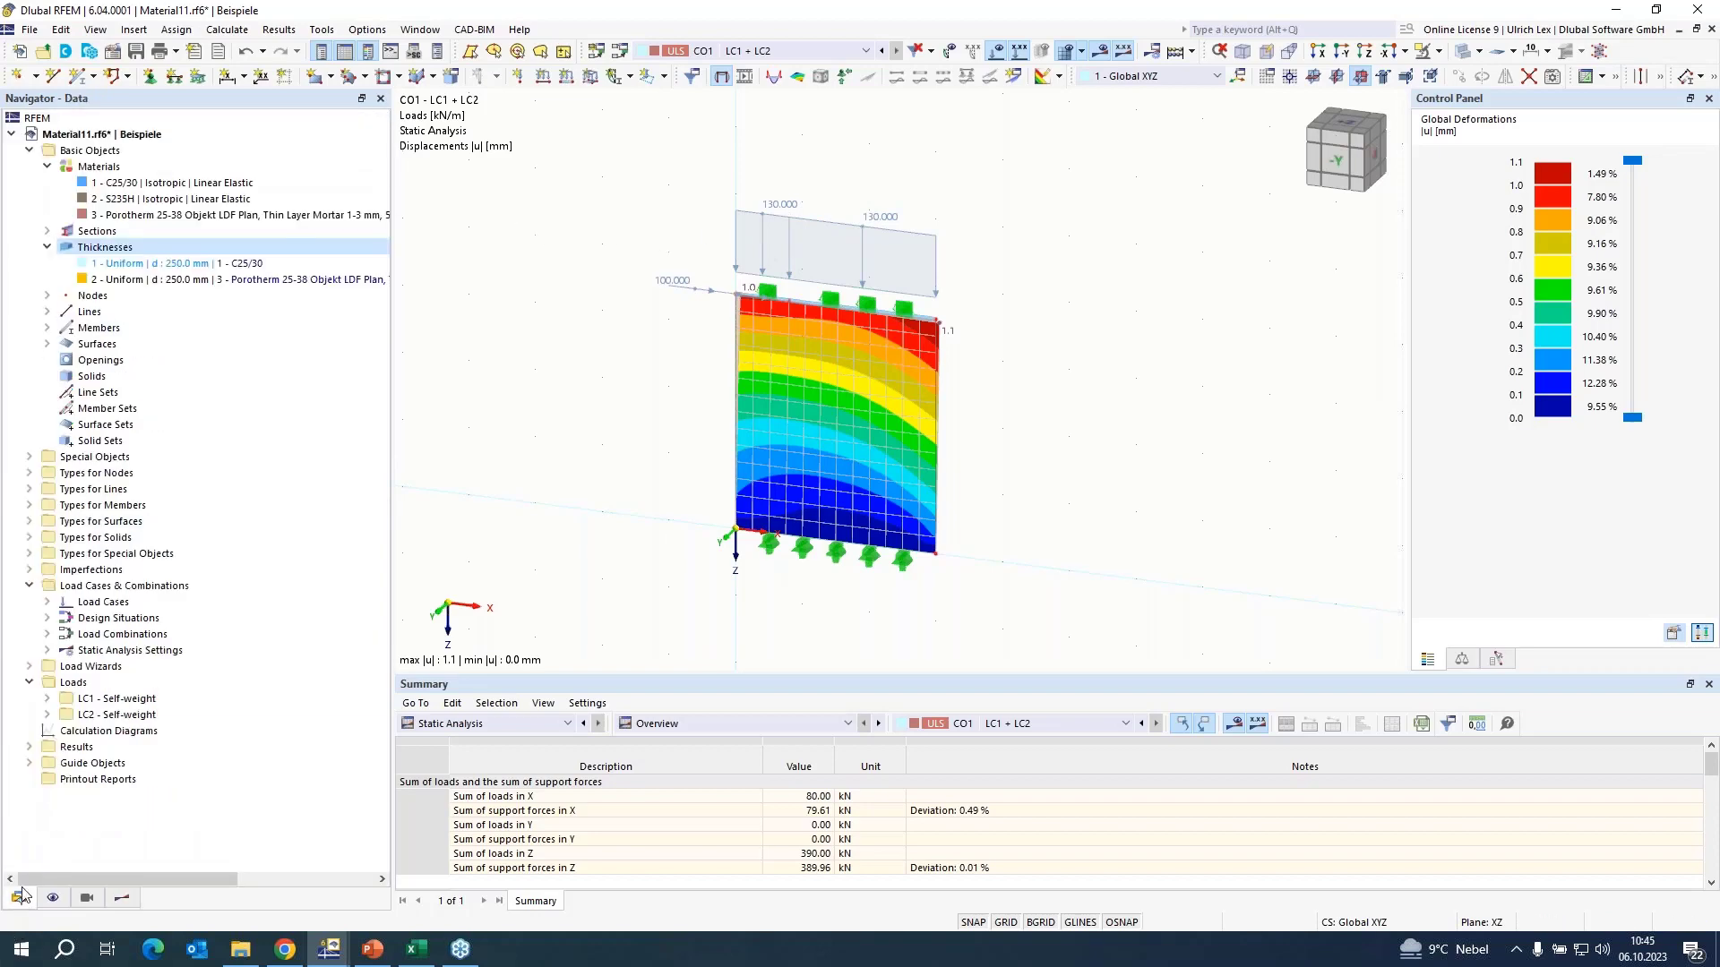
pyautogui.rightClick(79, 137)
pyautogui.click(126, 154)
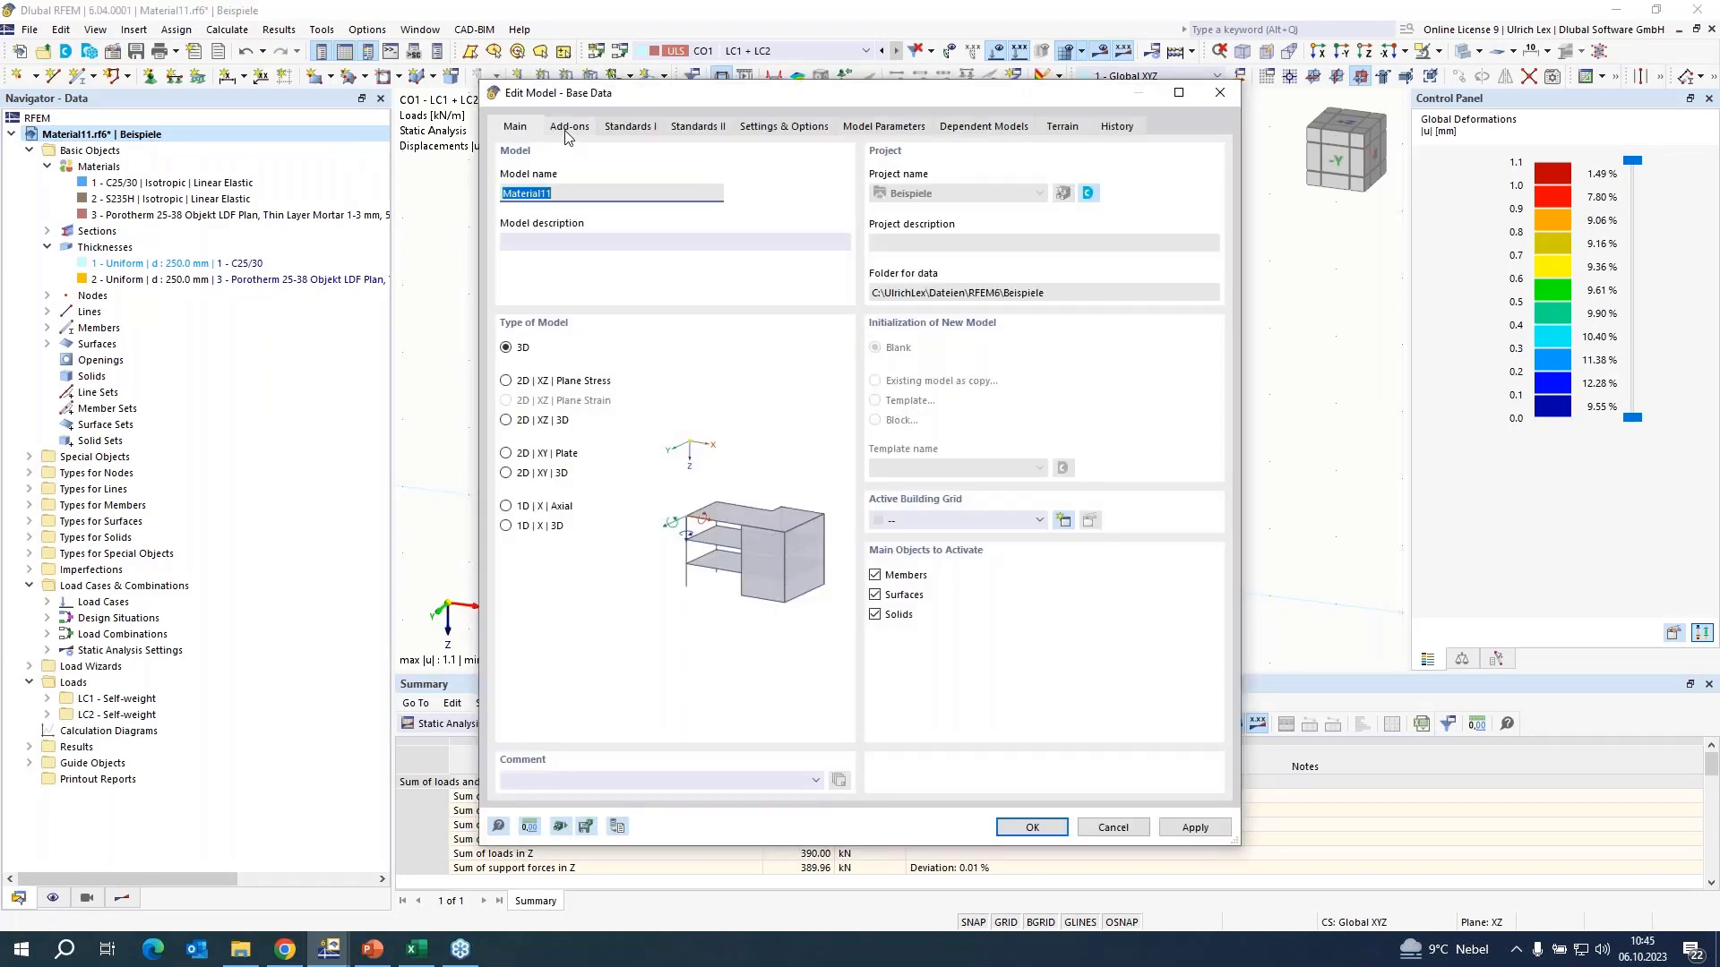
pyautogui.click(561, 132)
pyautogui.click(506, 196)
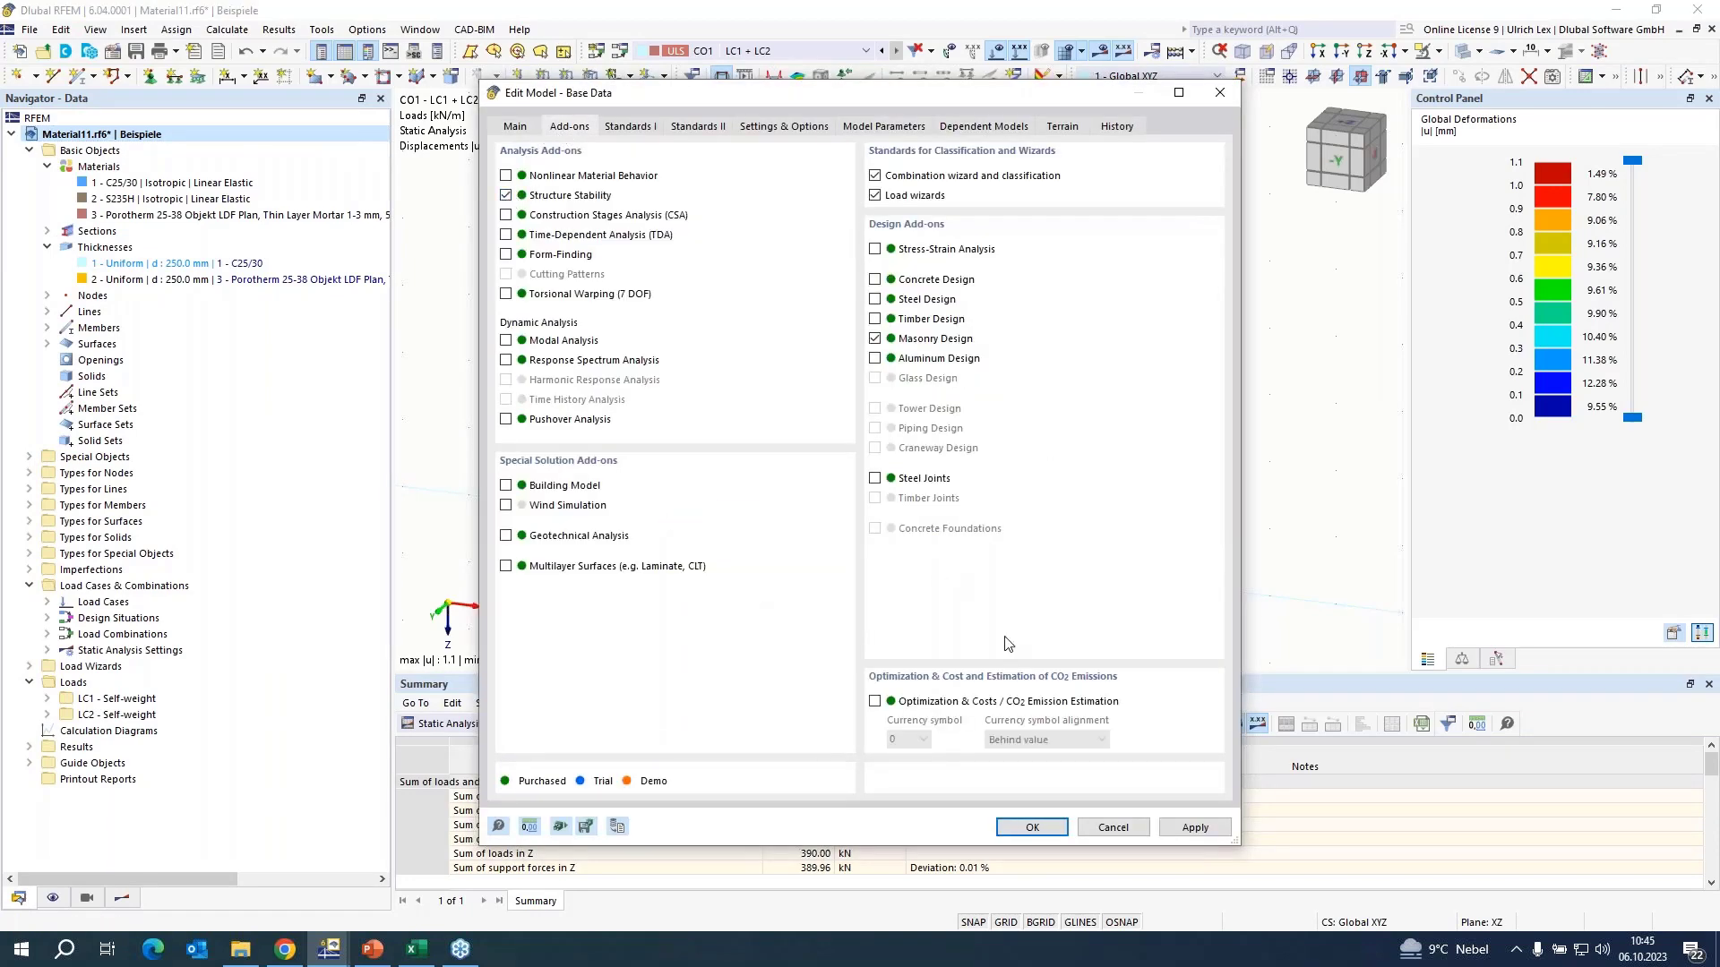
pyautogui.click(1032, 827)
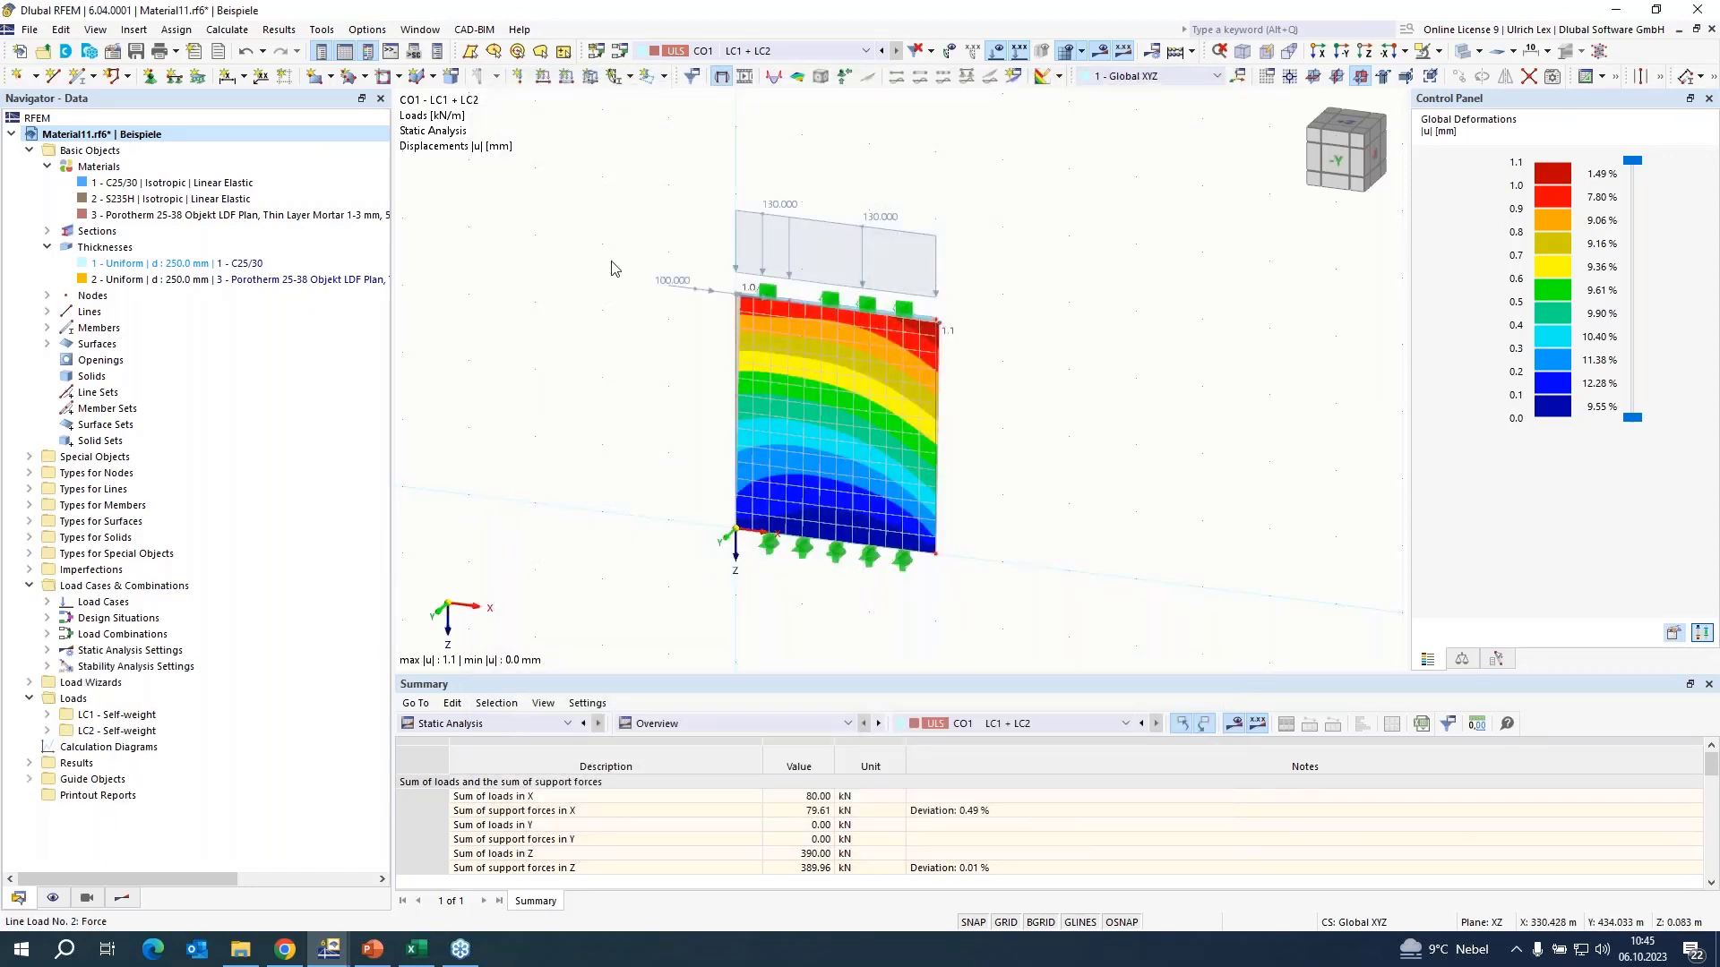
# - Duplicate load case LC2 as LC3 and accept the load case settings
pyautogui.click(620, 52)
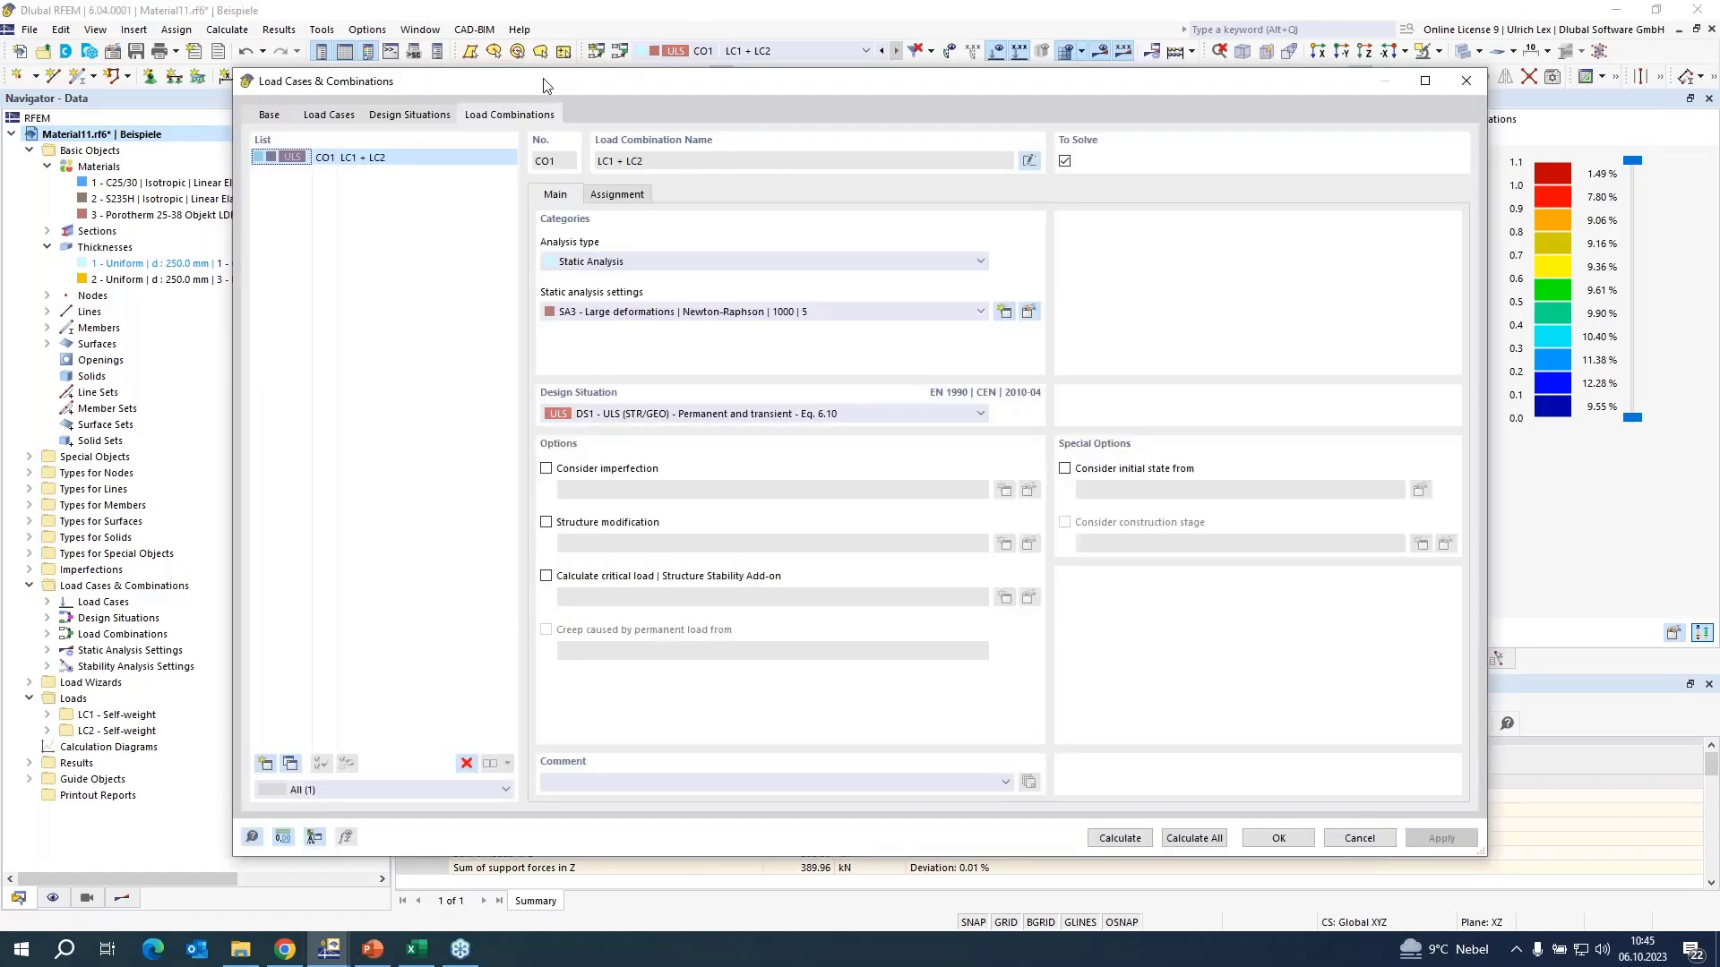
pyautogui.click(309, 117)
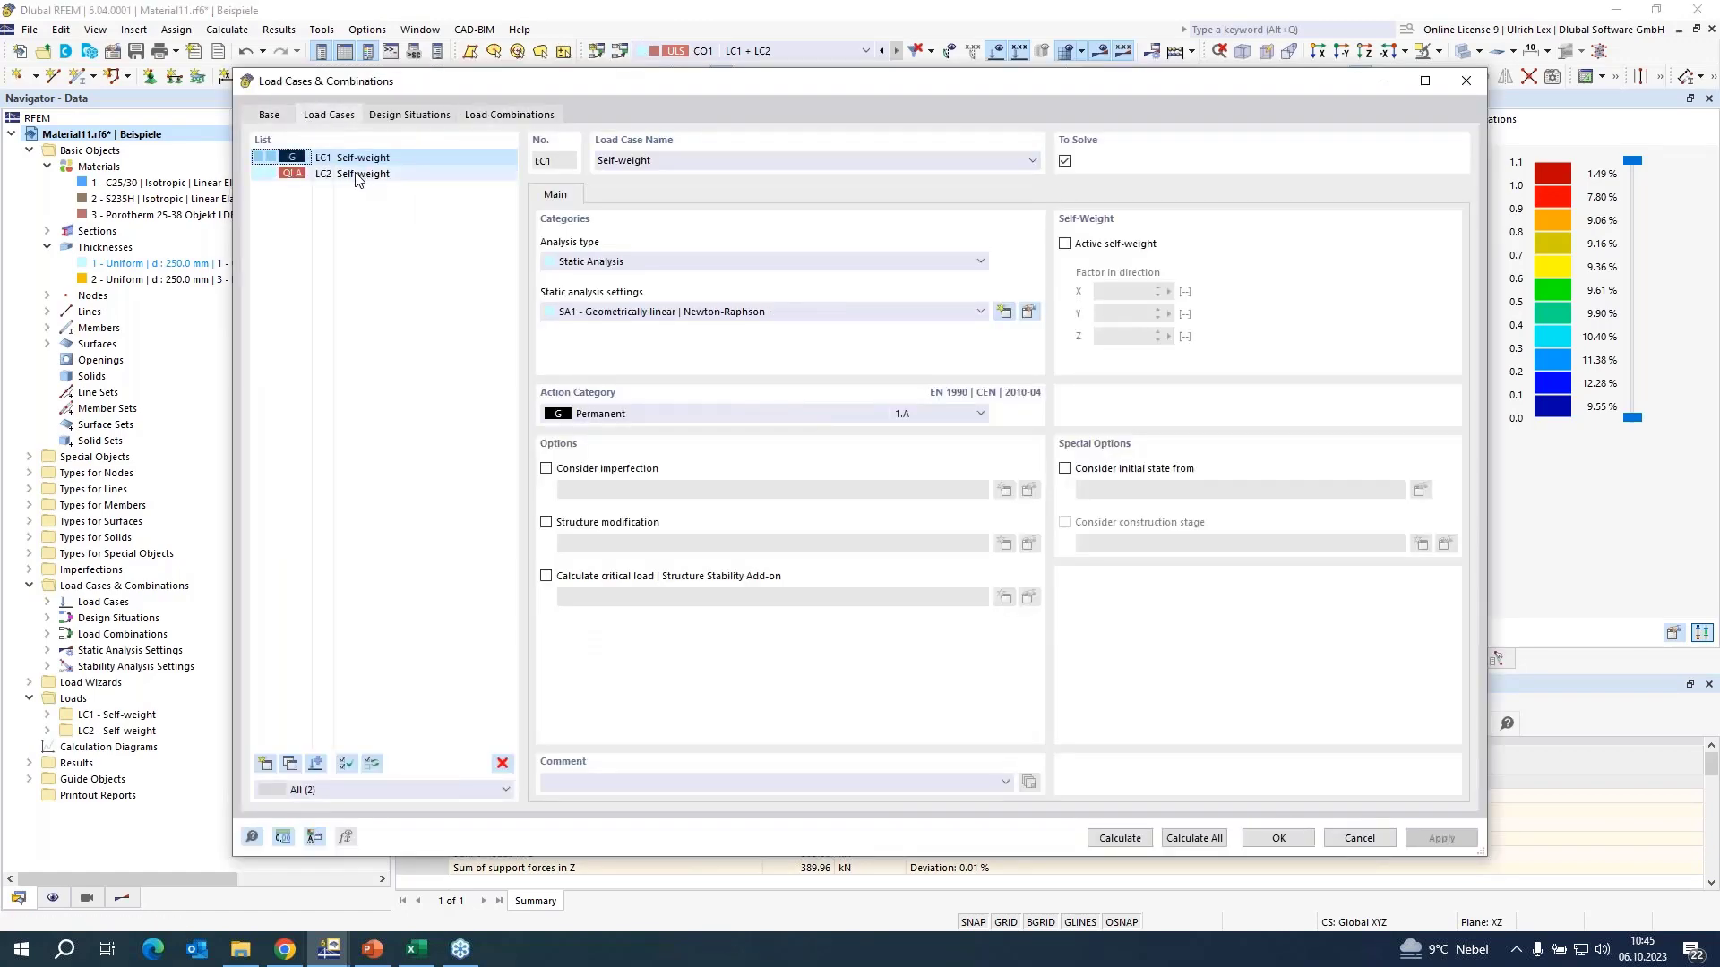
pyautogui.click(355, 176)
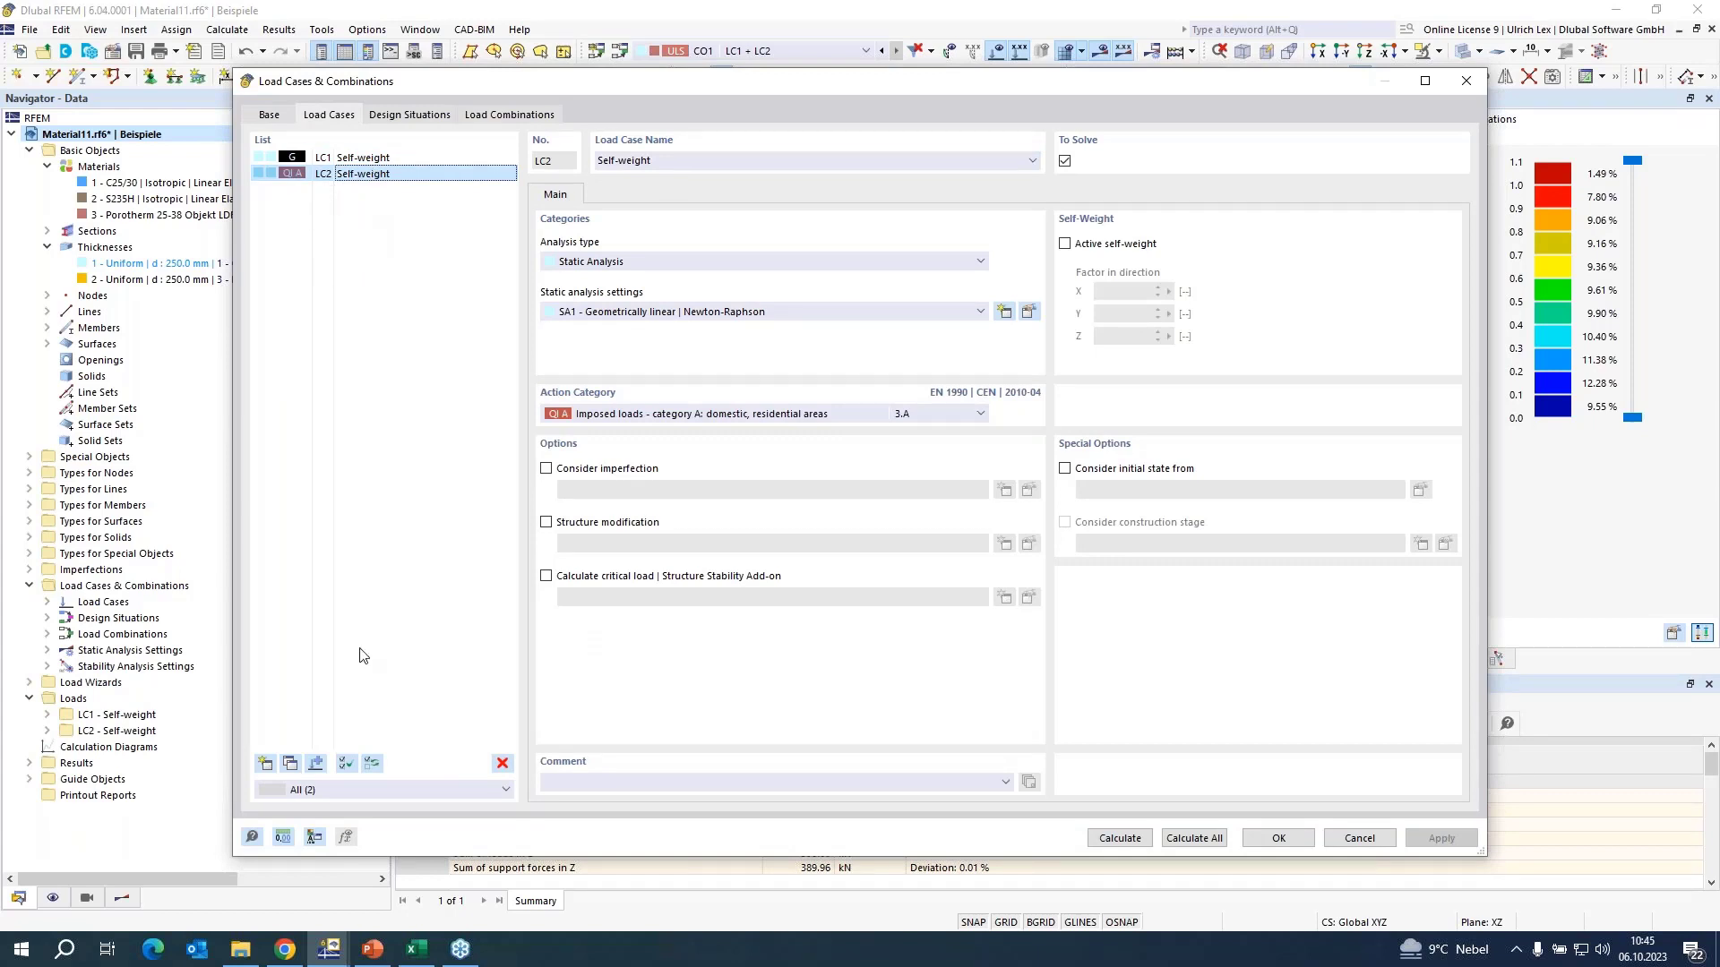
pyautogui.click(288, 767)
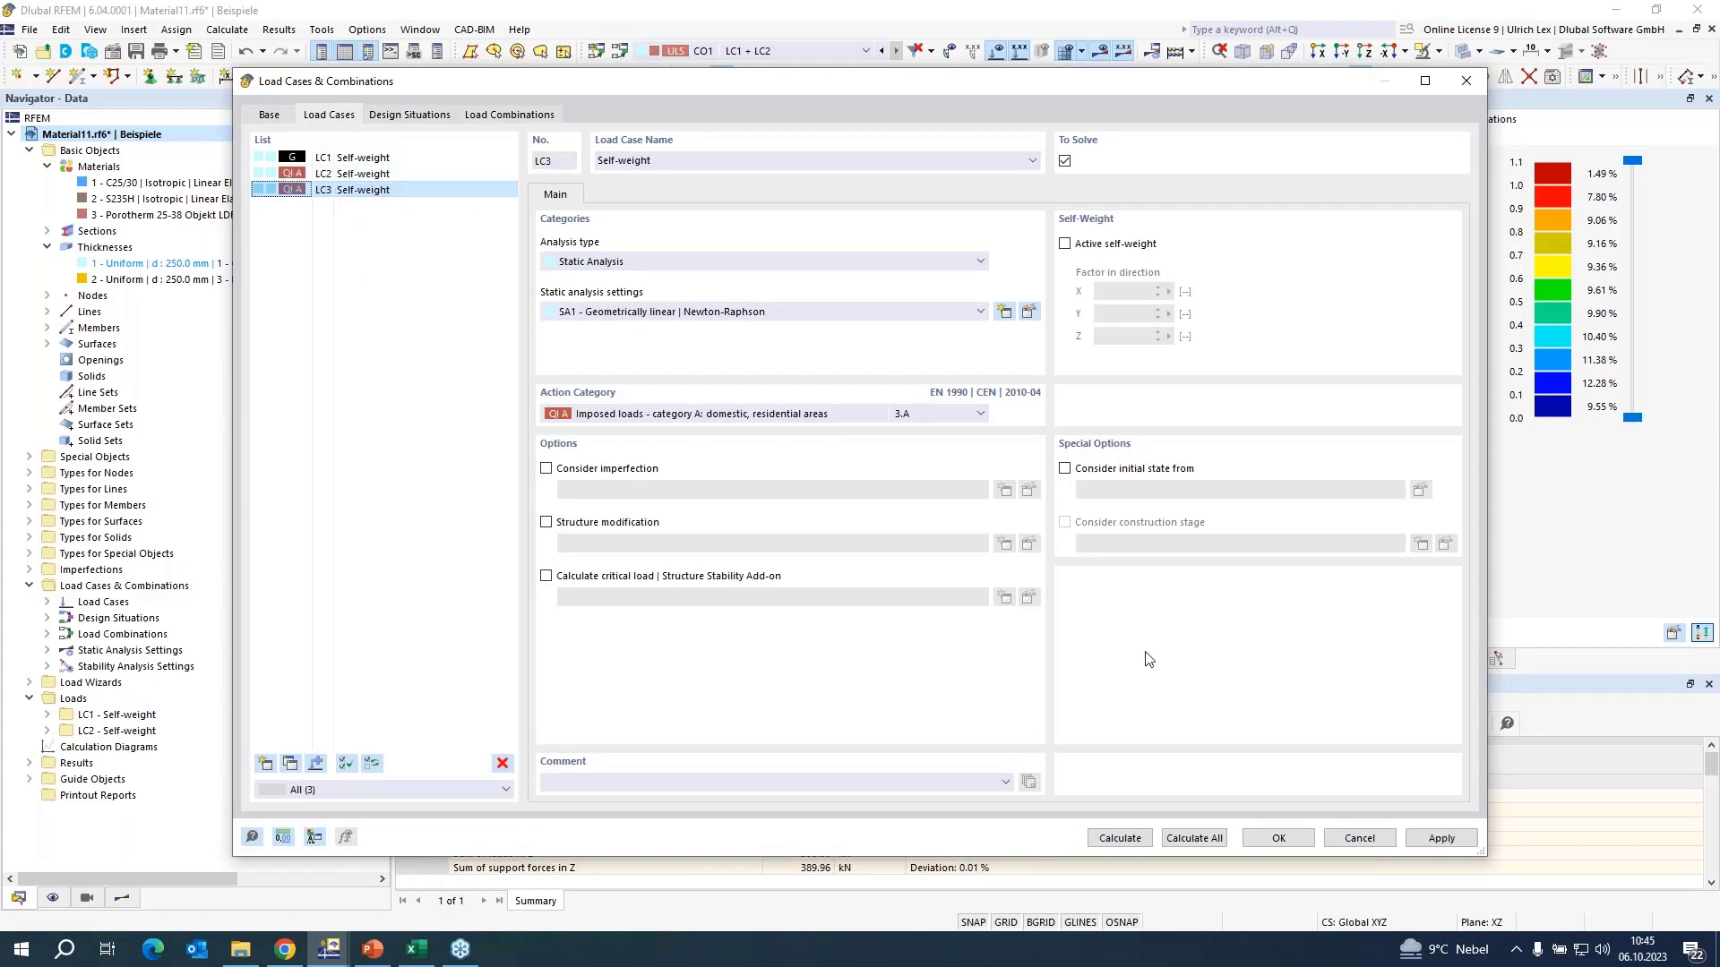
pyautogui.click(1272, 839)
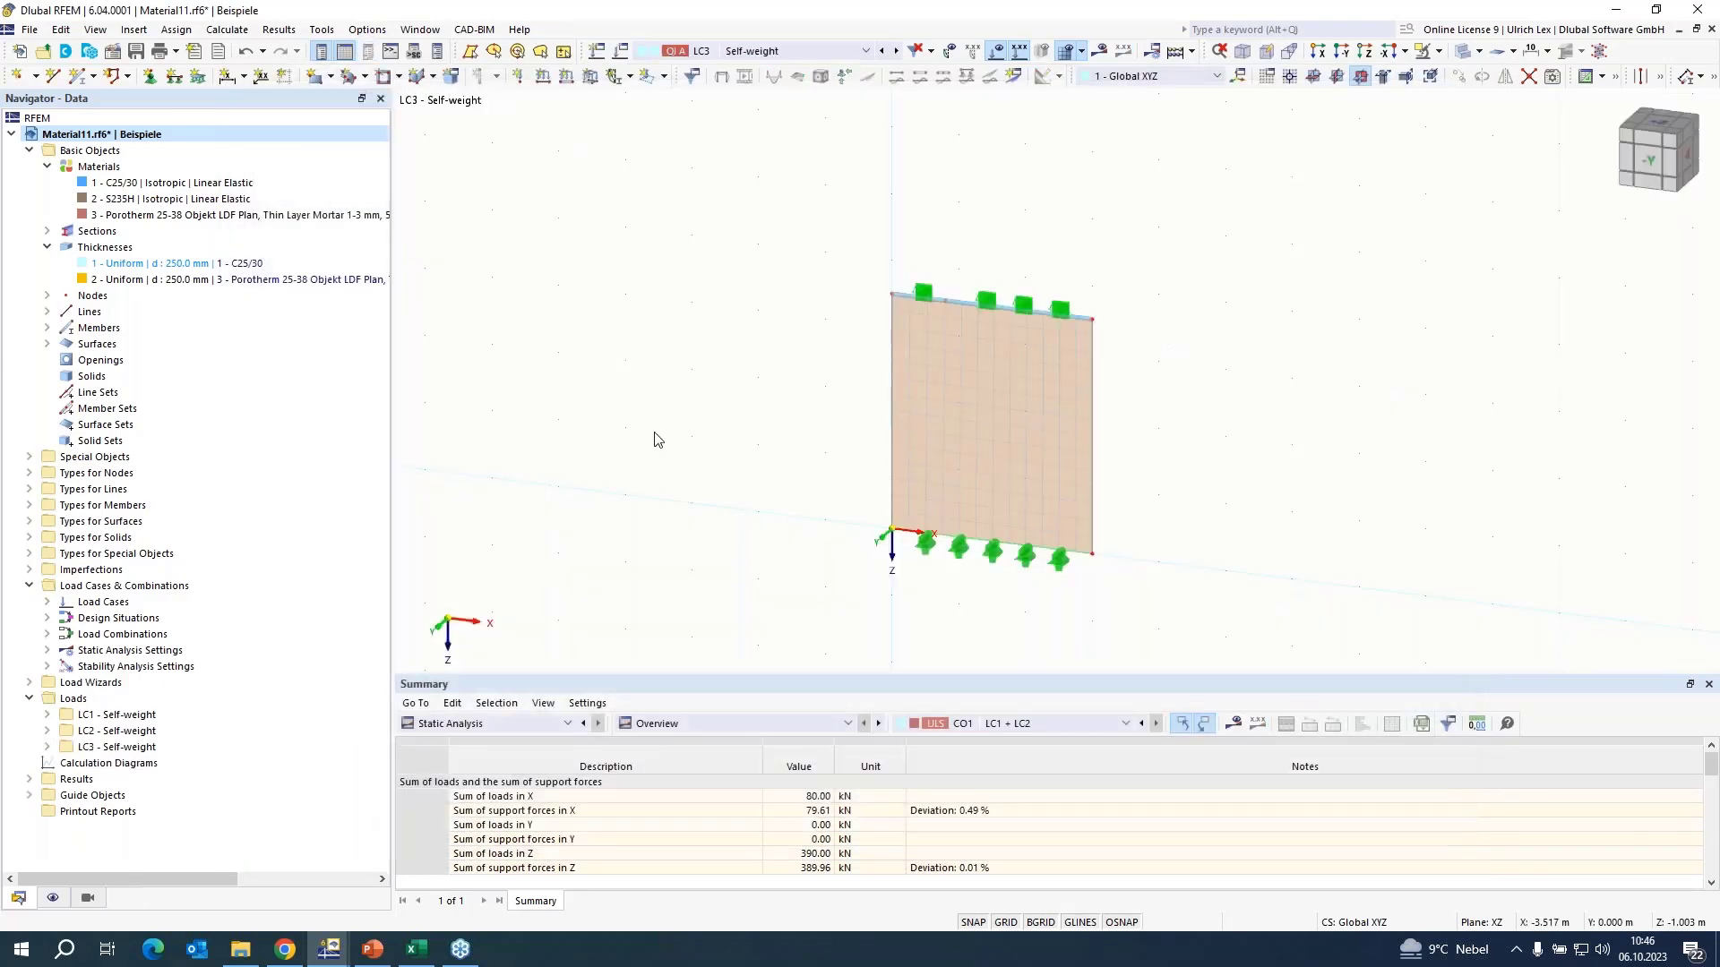
# - Delete the copied load case LC3, duplicate load case LC2 again and accept the settings
pyautogui.click(805, 54)
pyautogui.click(805, 56)
pyautogui.click(1000, 53)
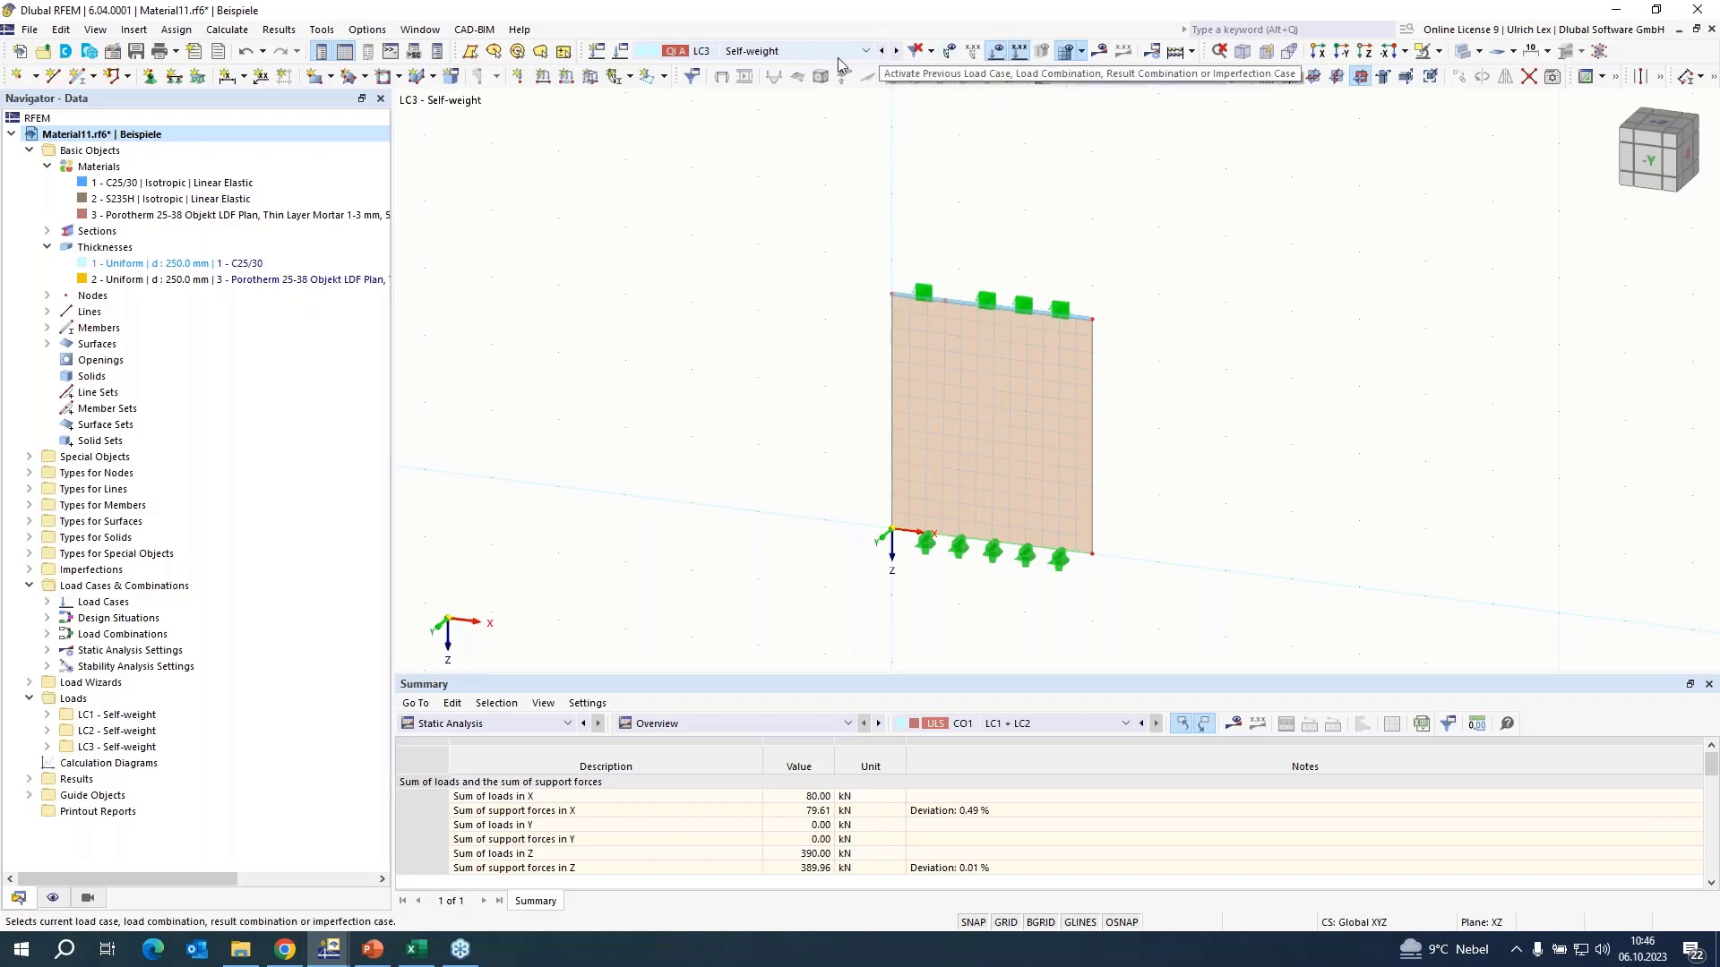
pyautogui.click(622, 53)
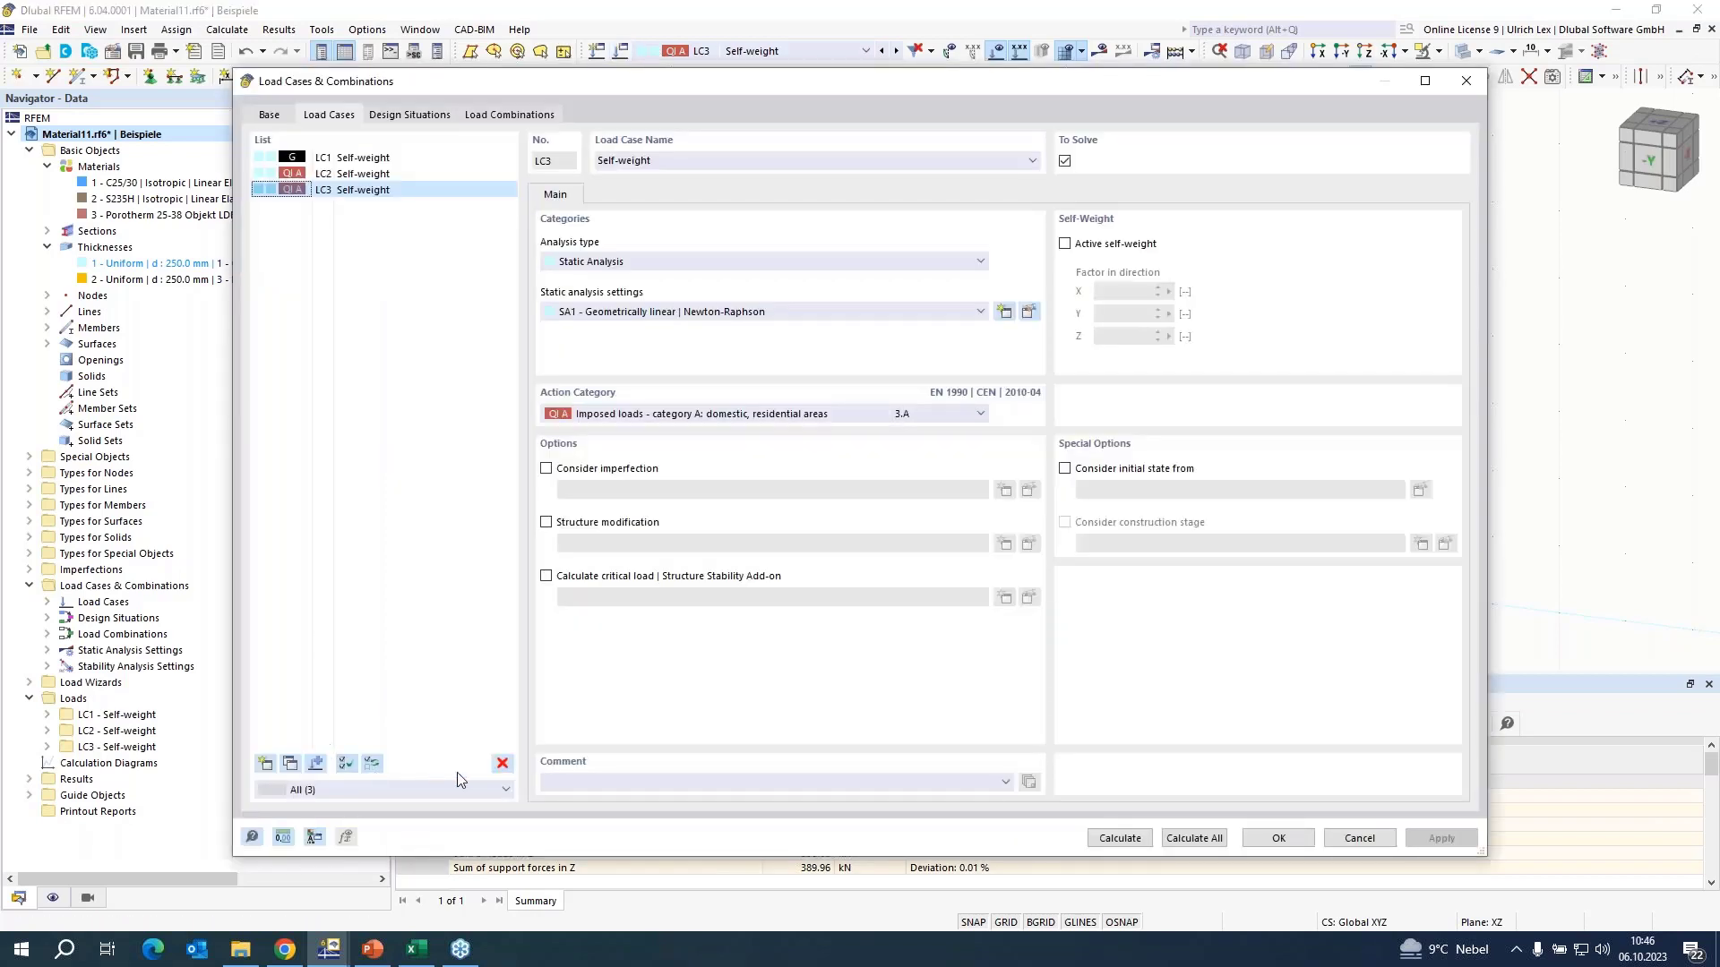
pyautogui.click(502, 763)
pyautogui.click(873, 538)
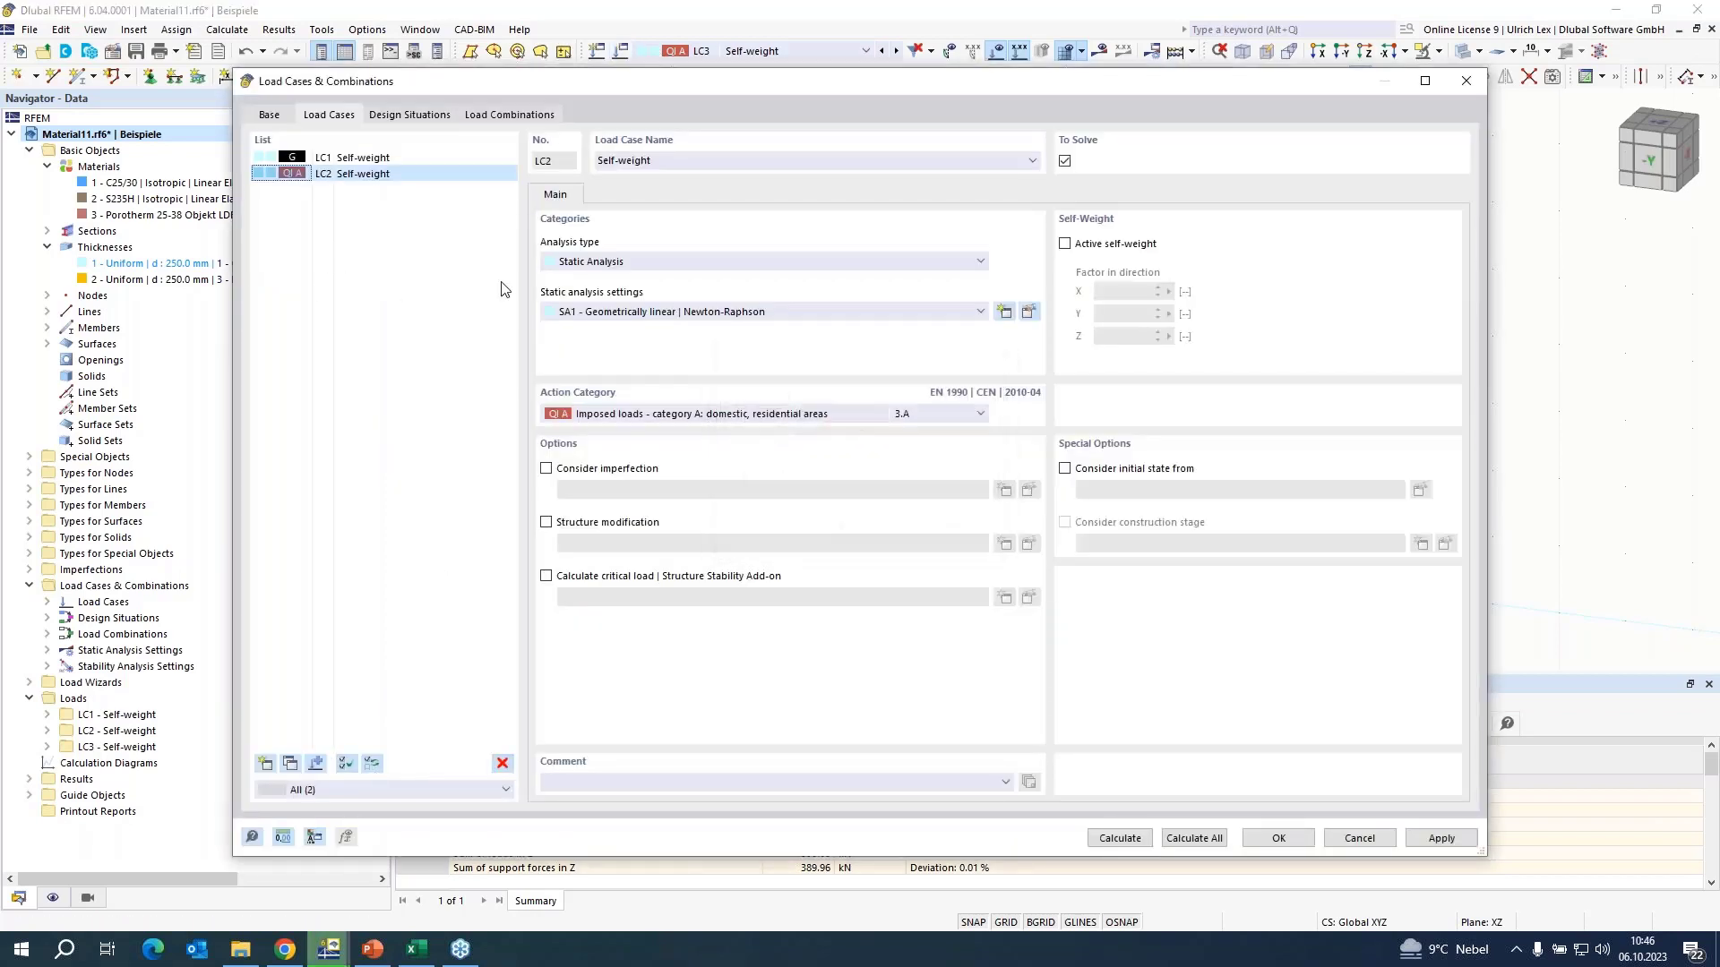
pyautogui.click(341, 175)
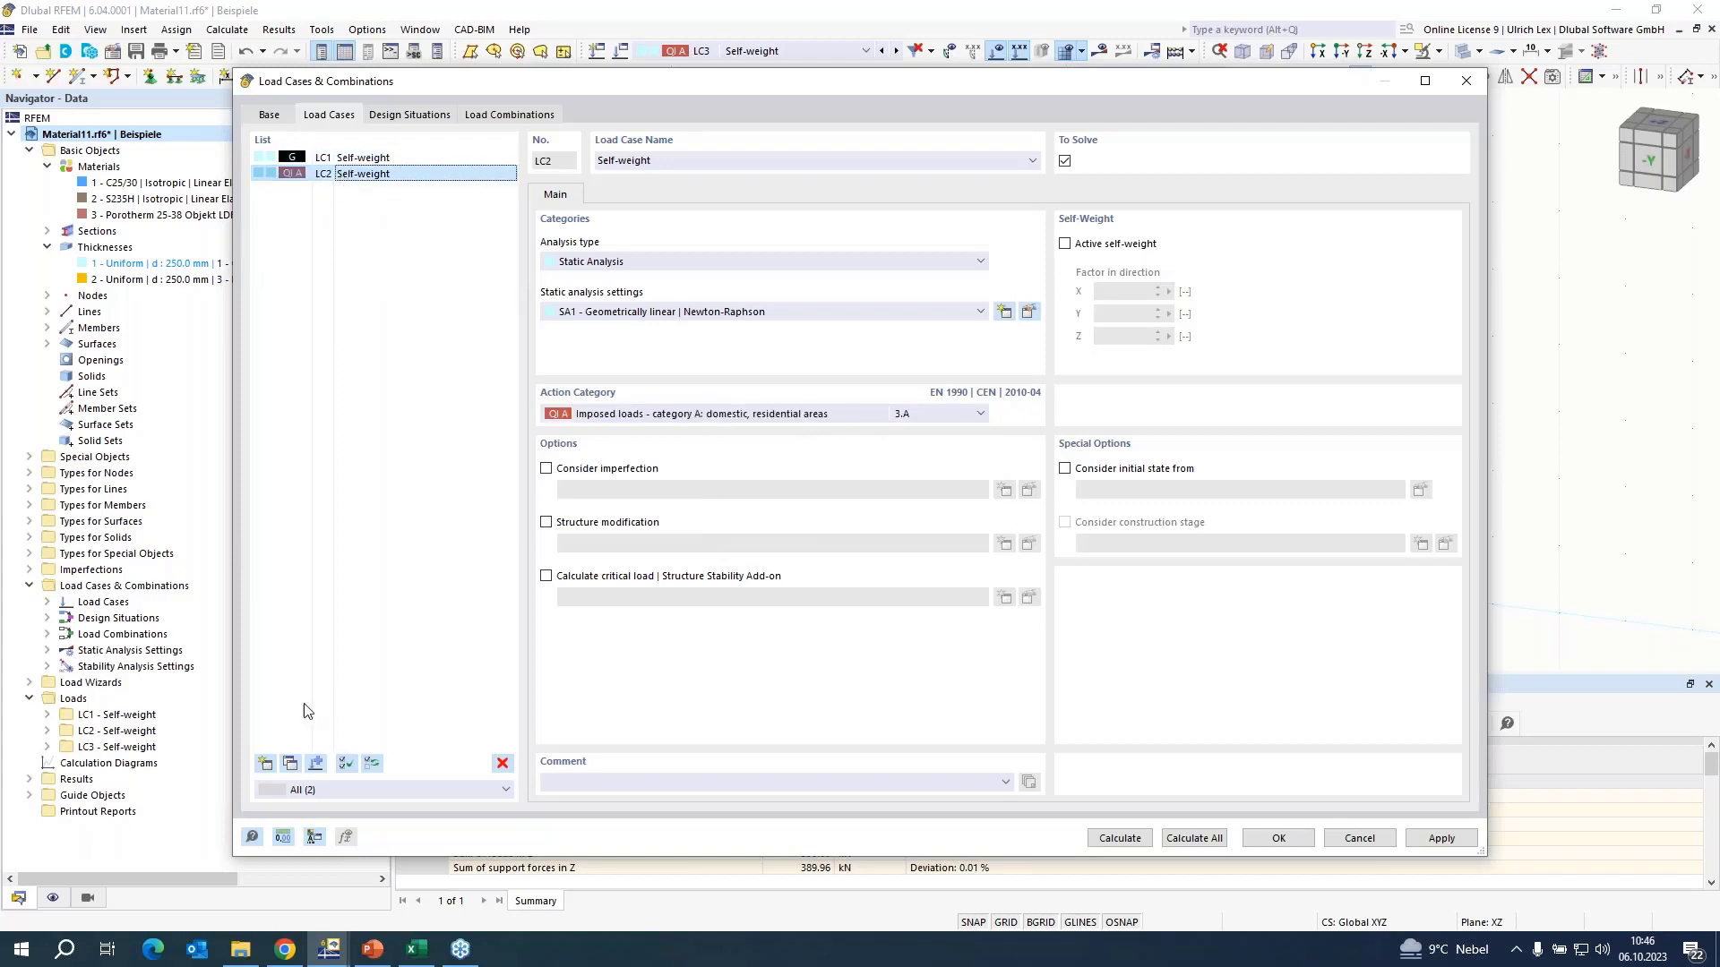
pyautogui.click(291, 766)
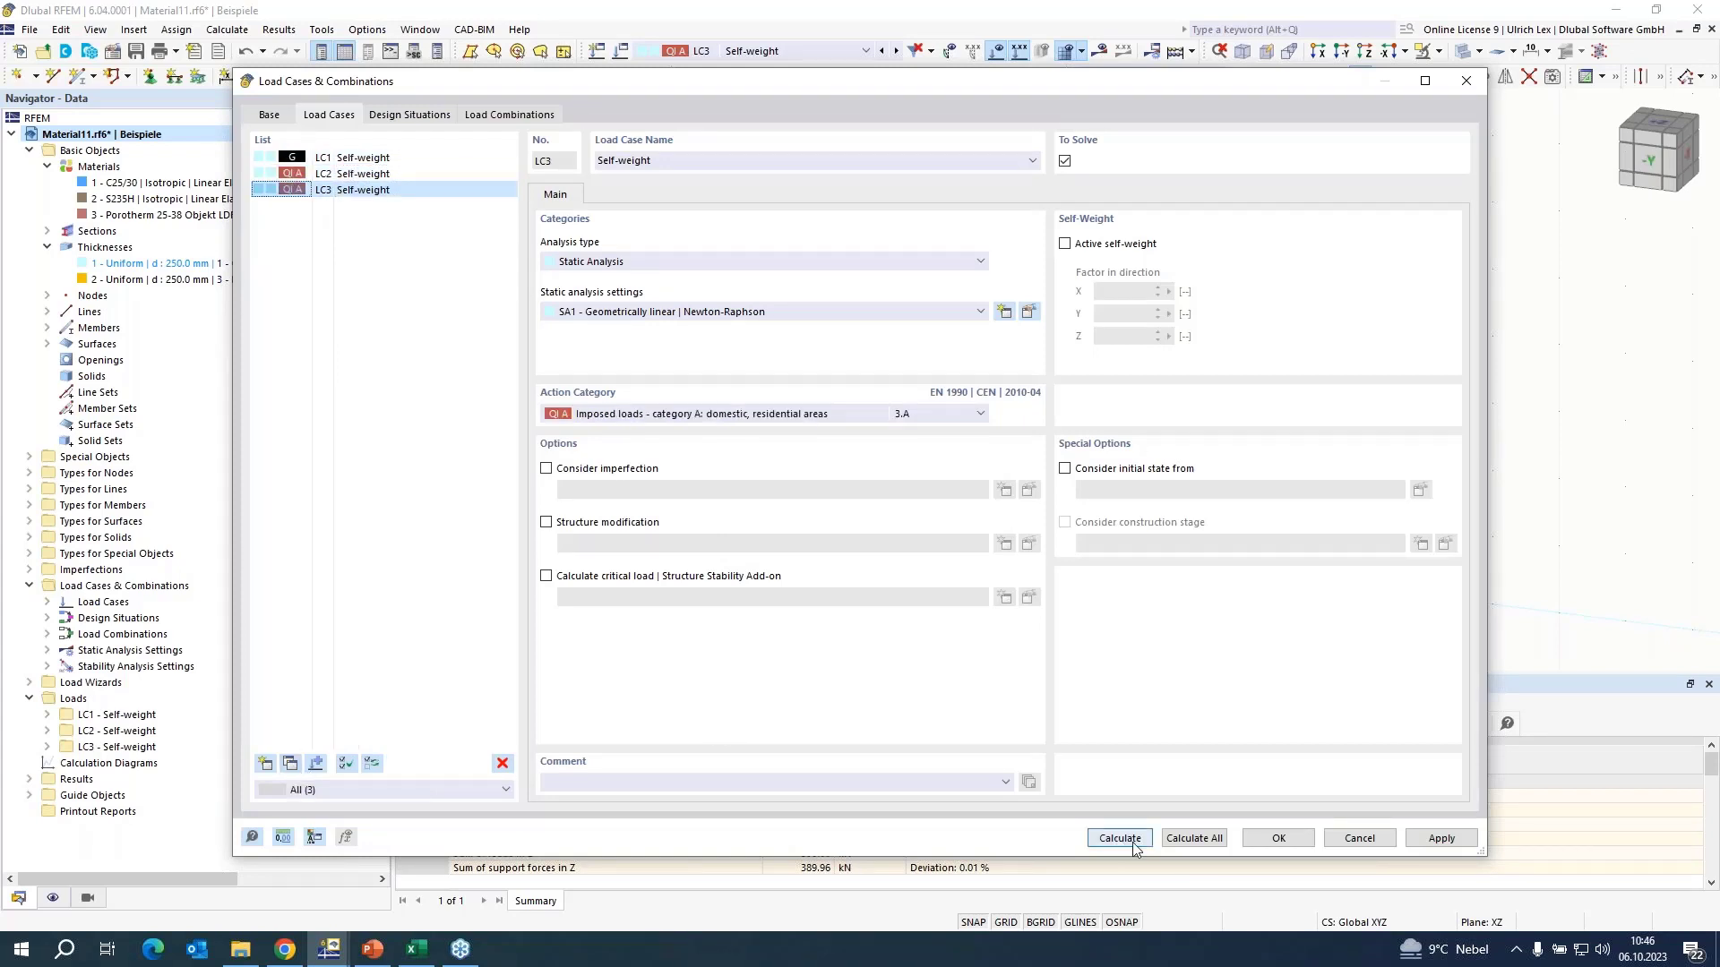
pyautogui.click(1279, 838)
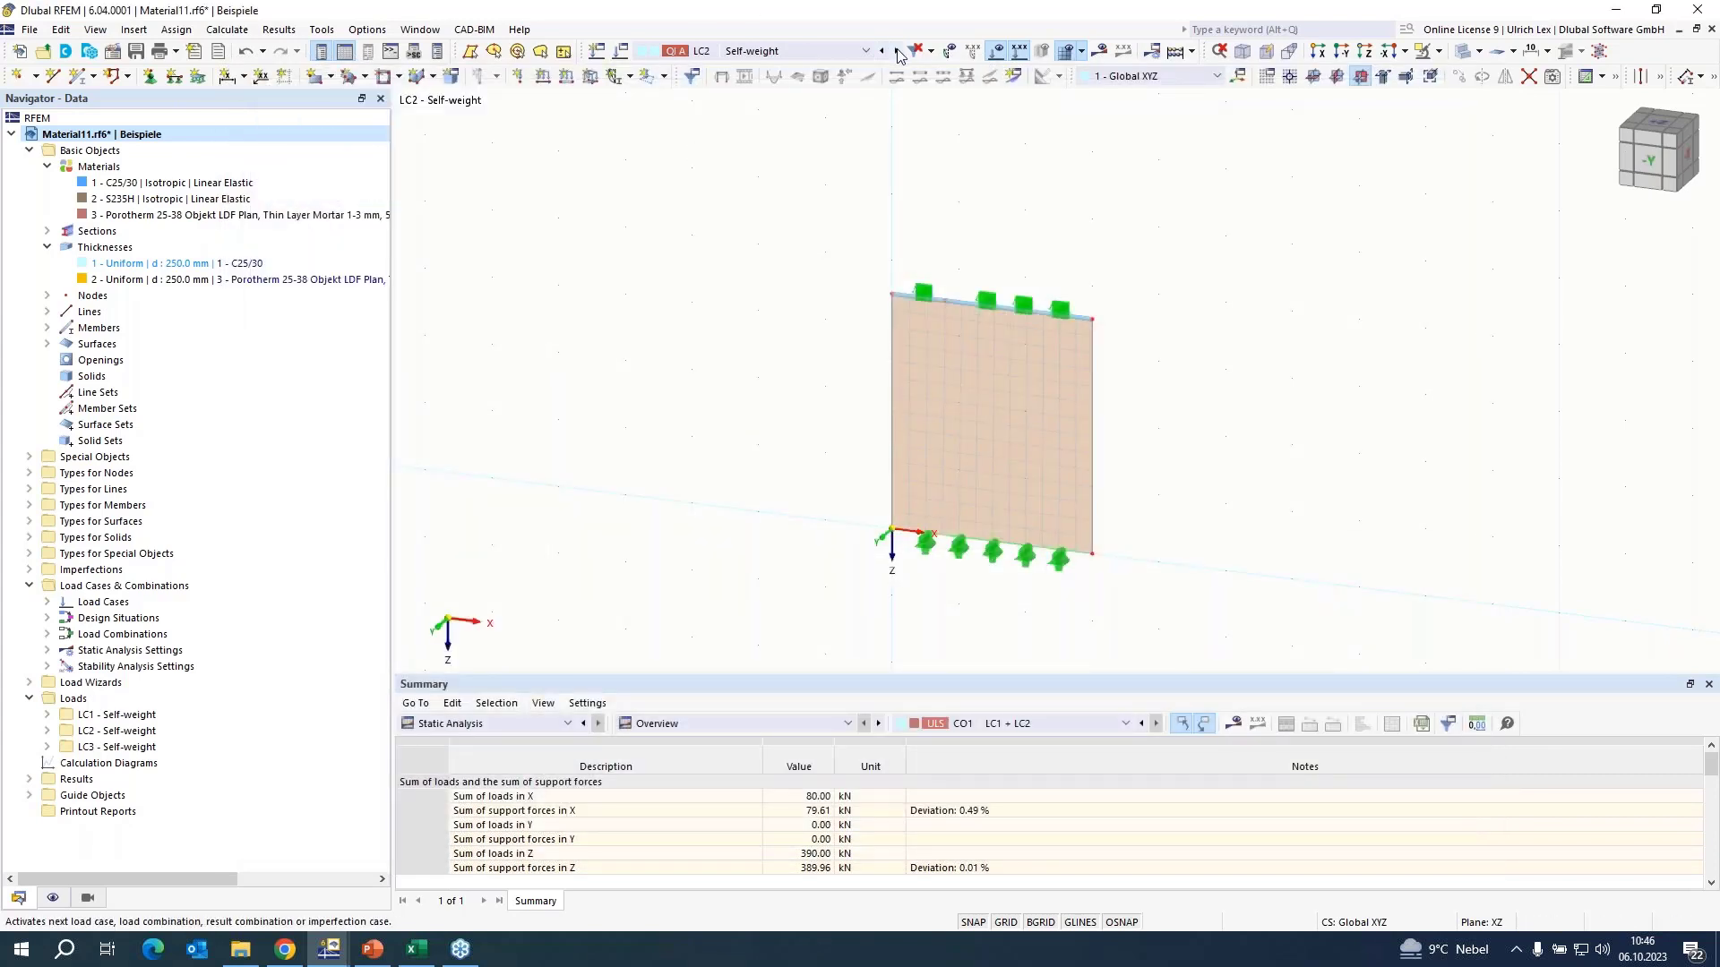
pyautogui.scroll(-2, 450, 295)
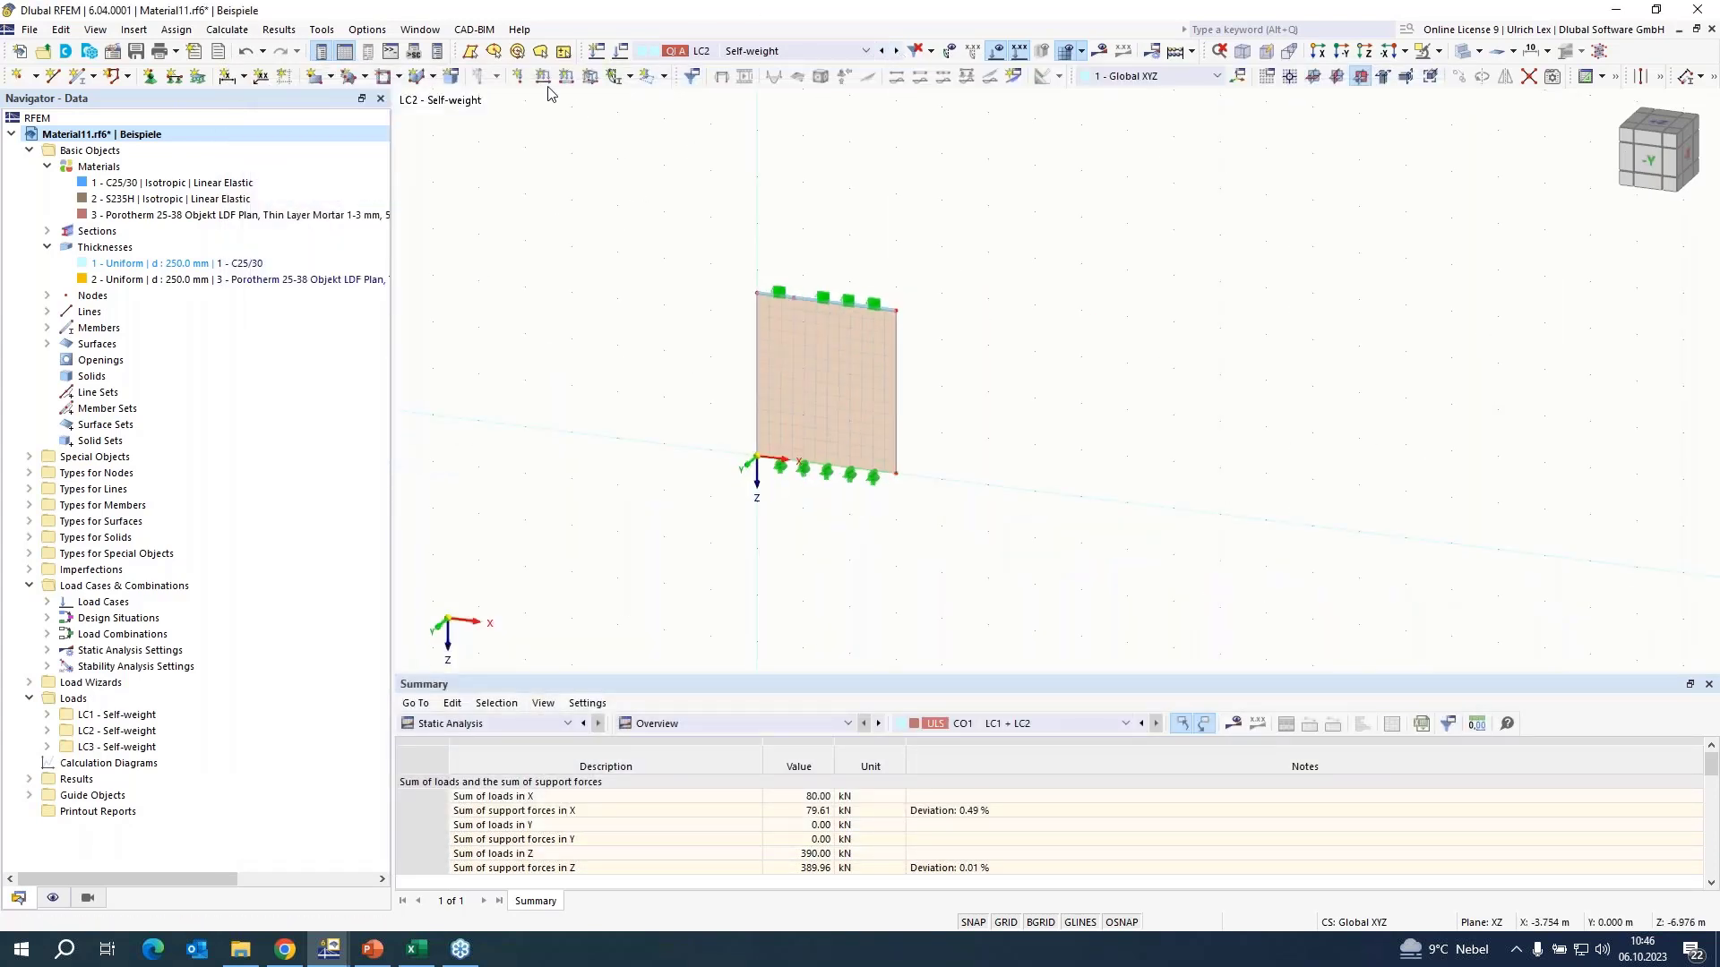
pyautogui.click(263, 52)
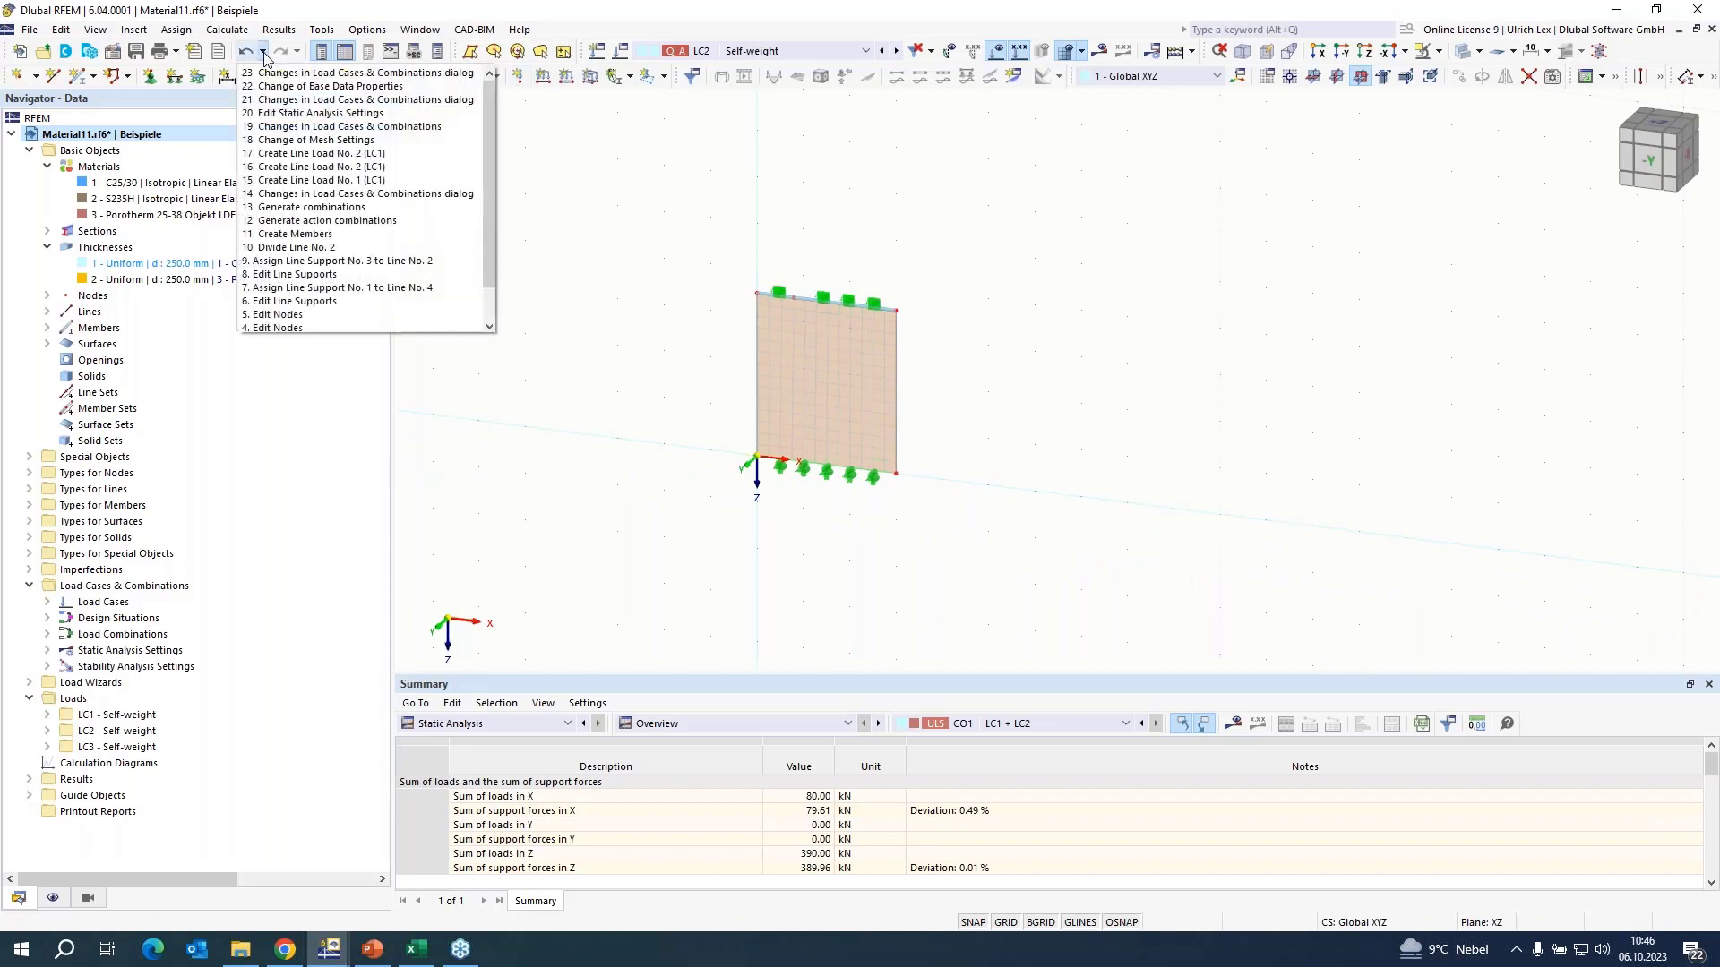
pyautogui.click(697, 182)
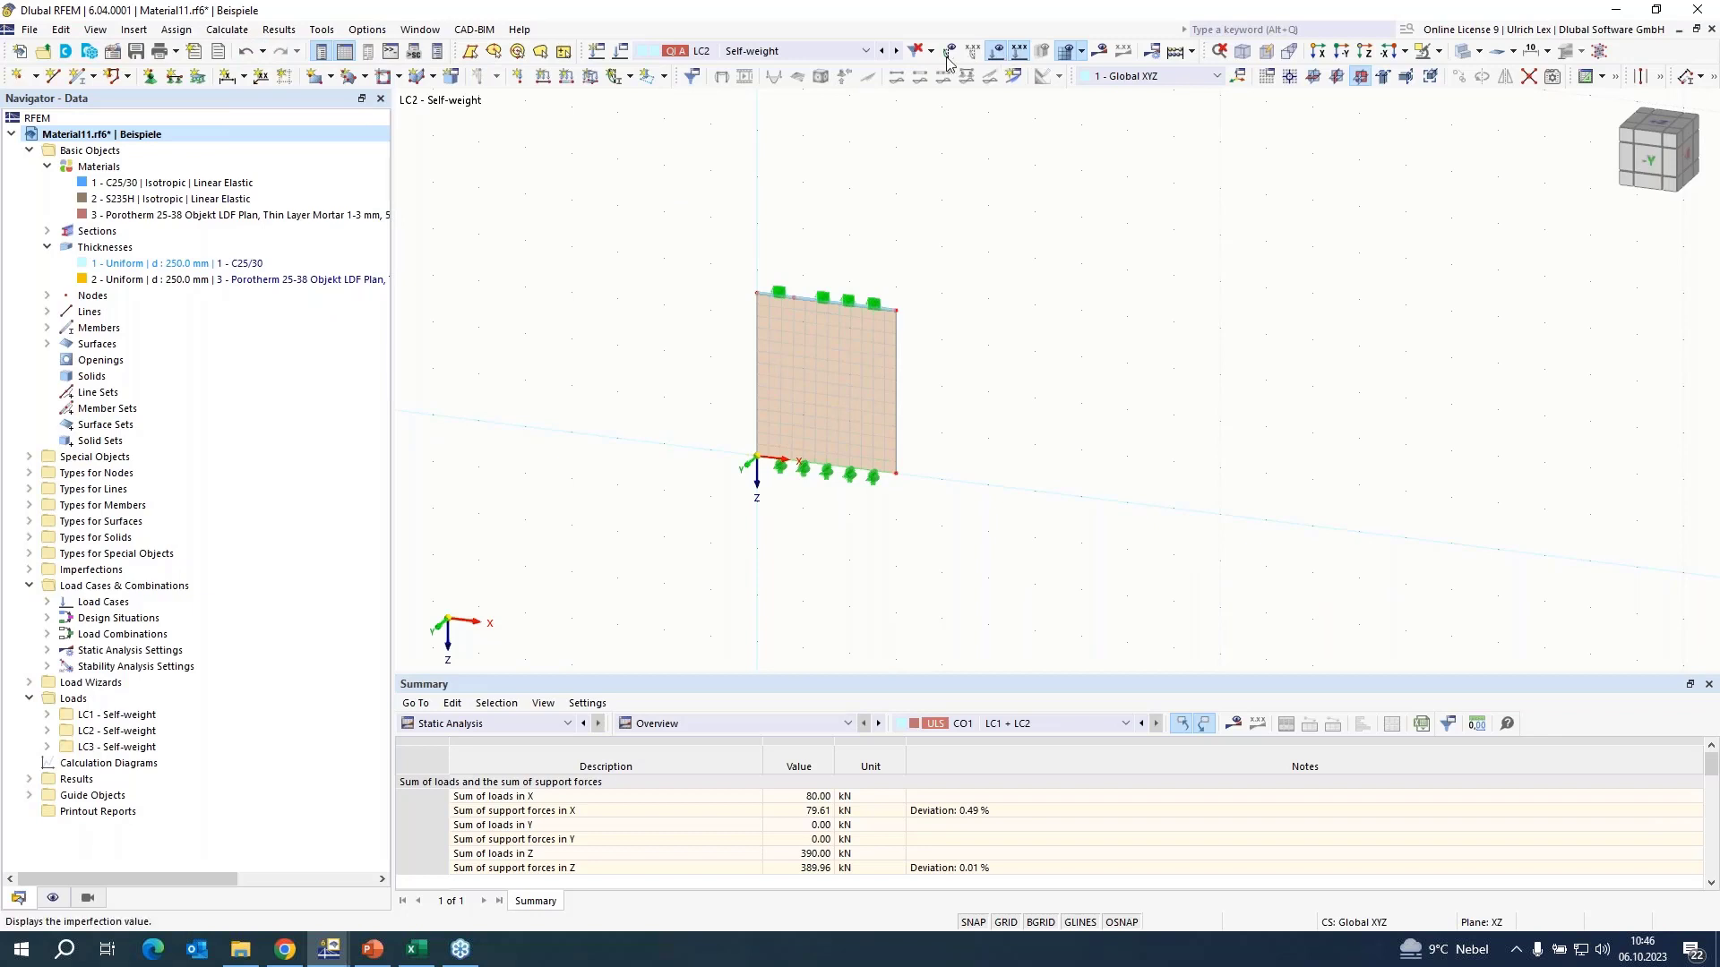
# - Reassign the horizontal line load at the wall's upper edge from load case LC1 to load case LC2
pyautogui.click(781, 51)
pyautogui.click(781, 70)
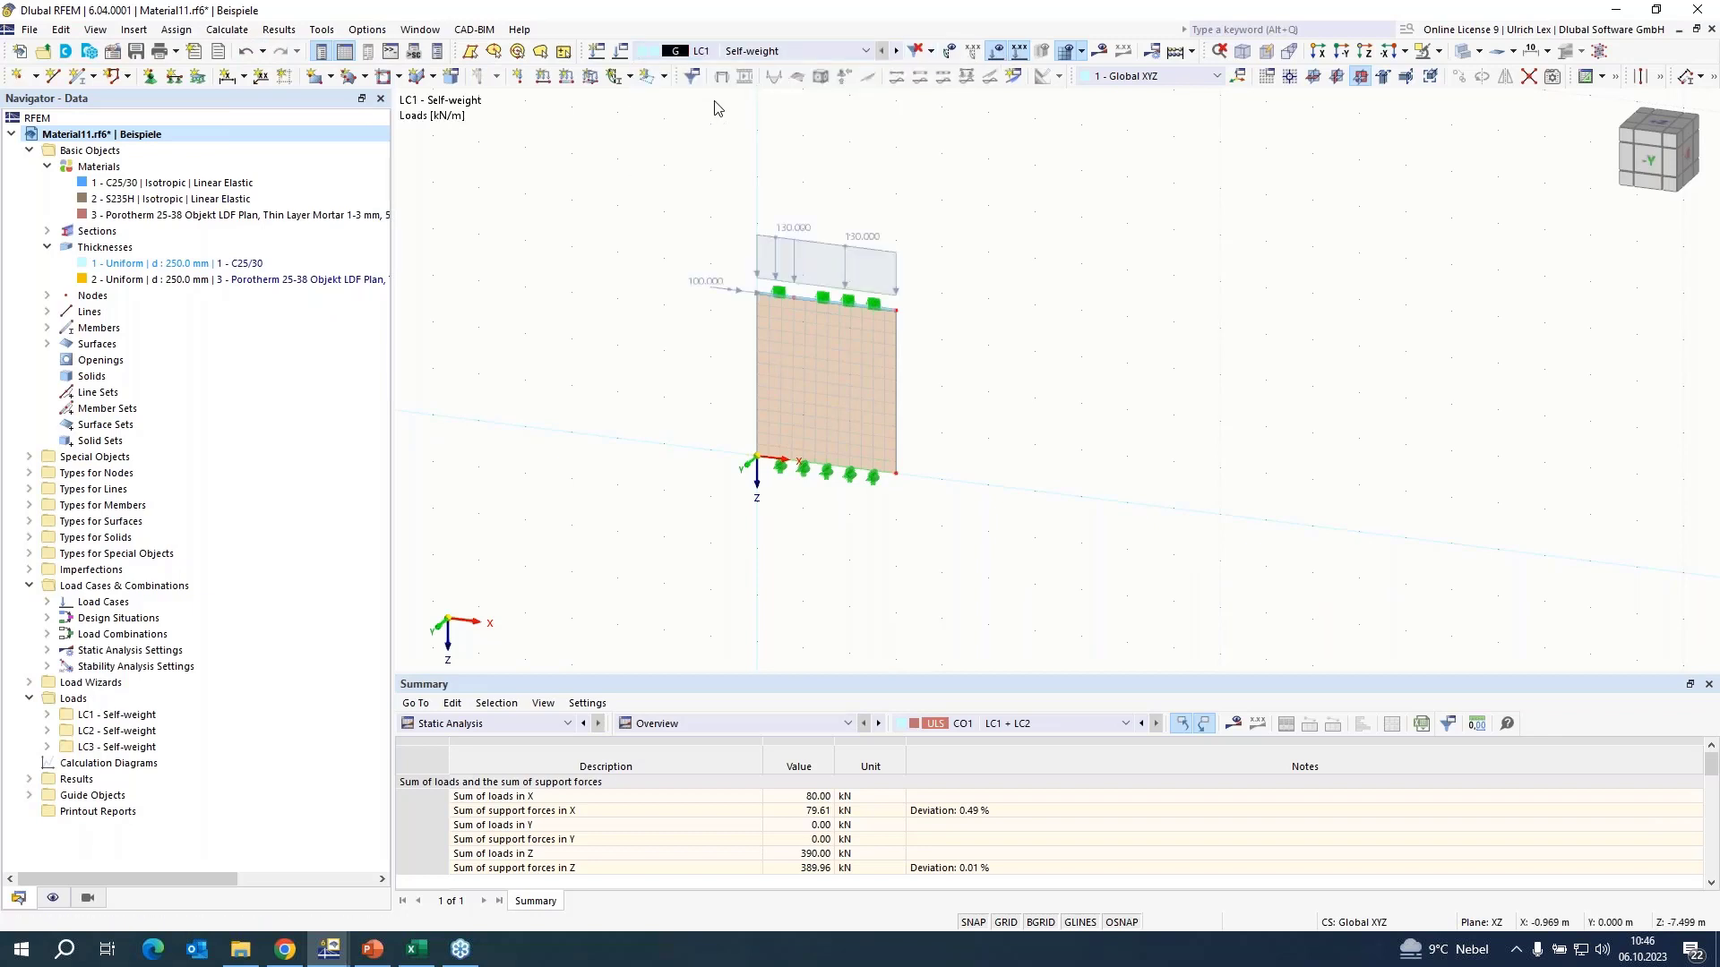
pyautogui.doubleClick(716, 295)
pyautogui.click(938, 204)
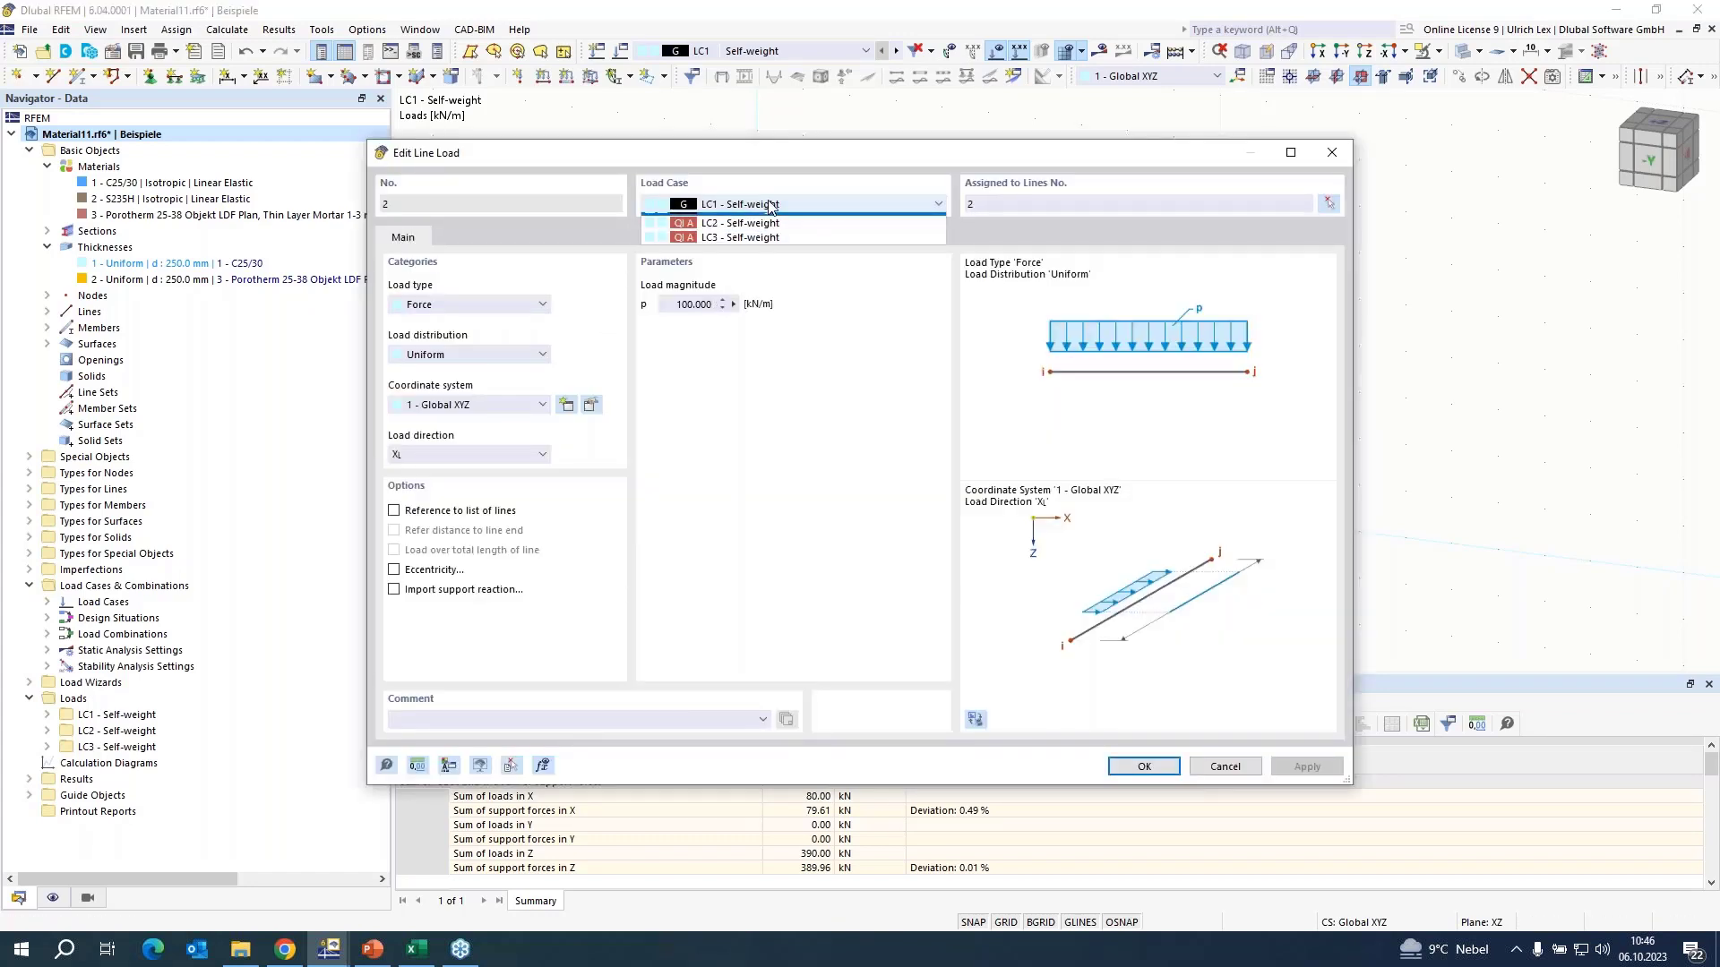
pyautogui.click(716, 237)
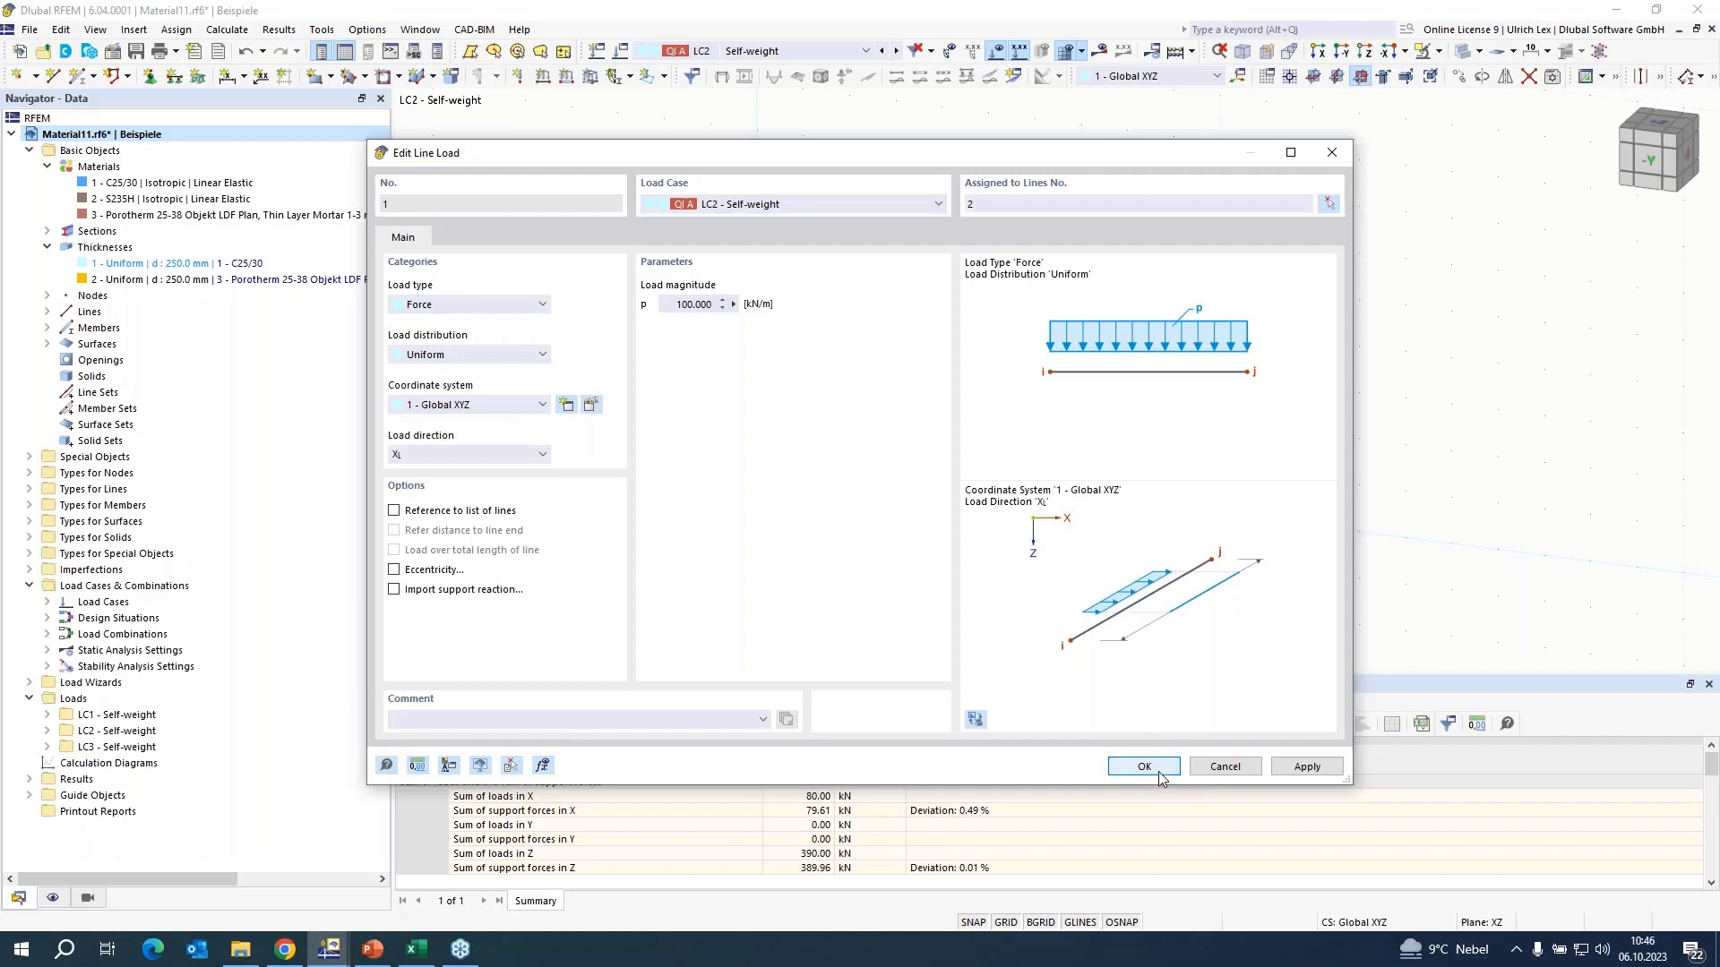
pyautogui.click(1157, 772)
pyautogui.click(961, 552)
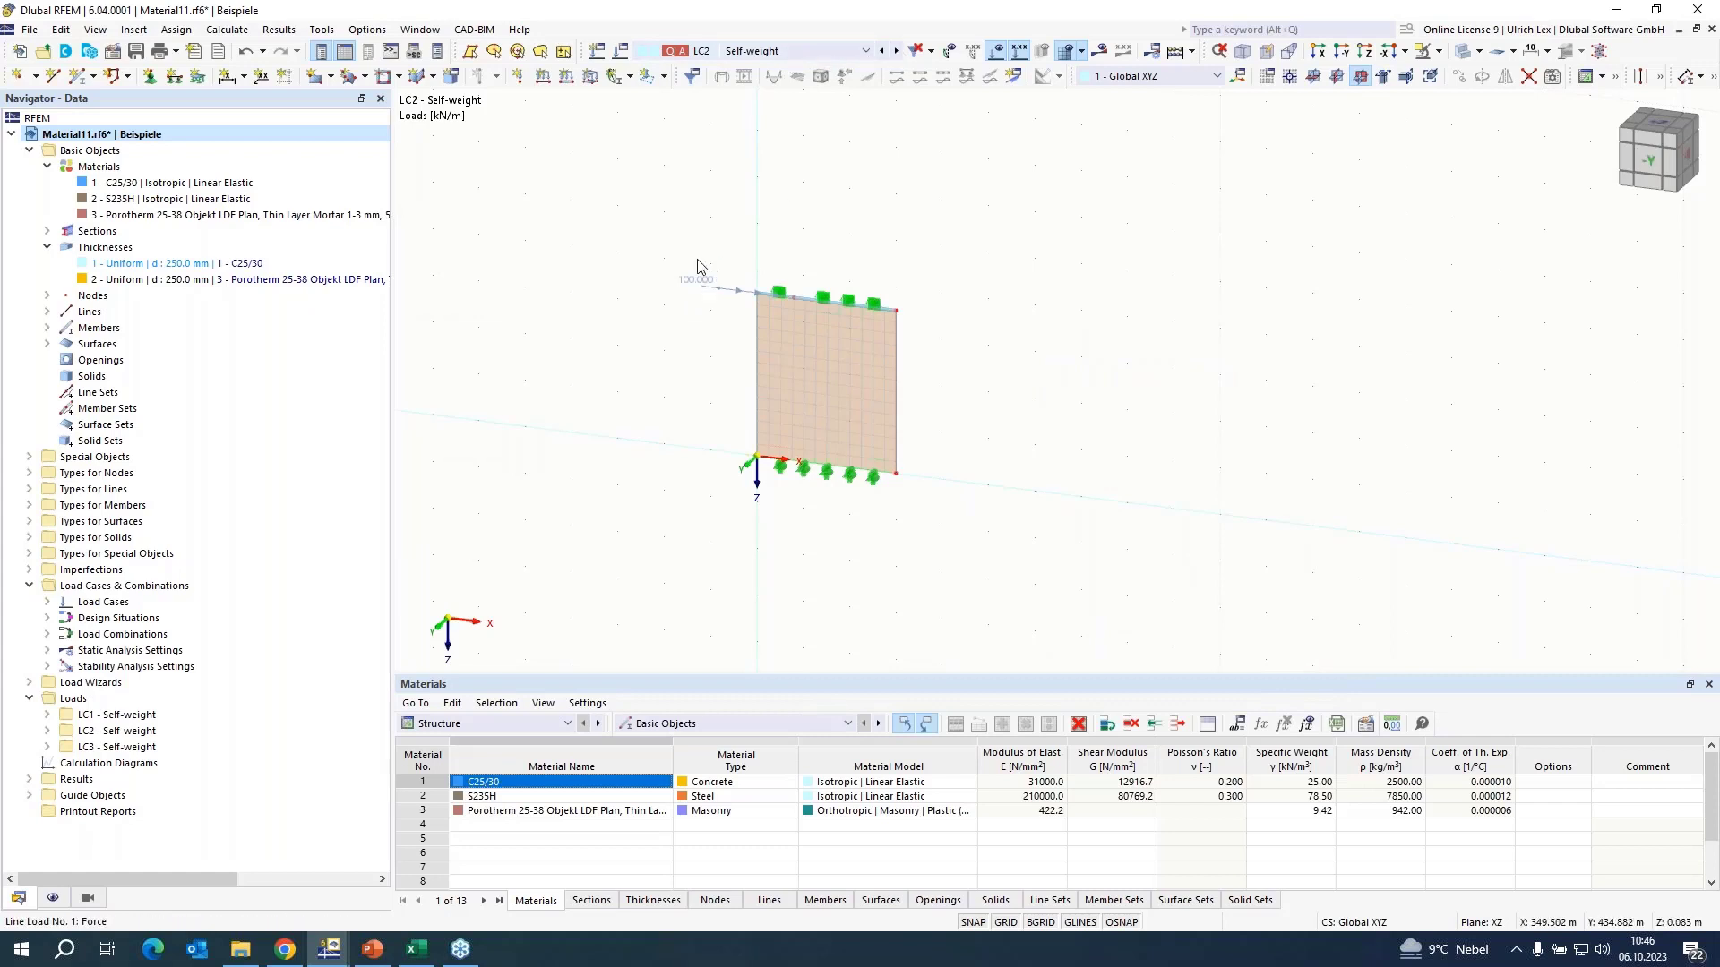
# - Replace the empty load case LC3 with a new copy of load case LC2 that includes its line load
pyautogui.click(897, 51)
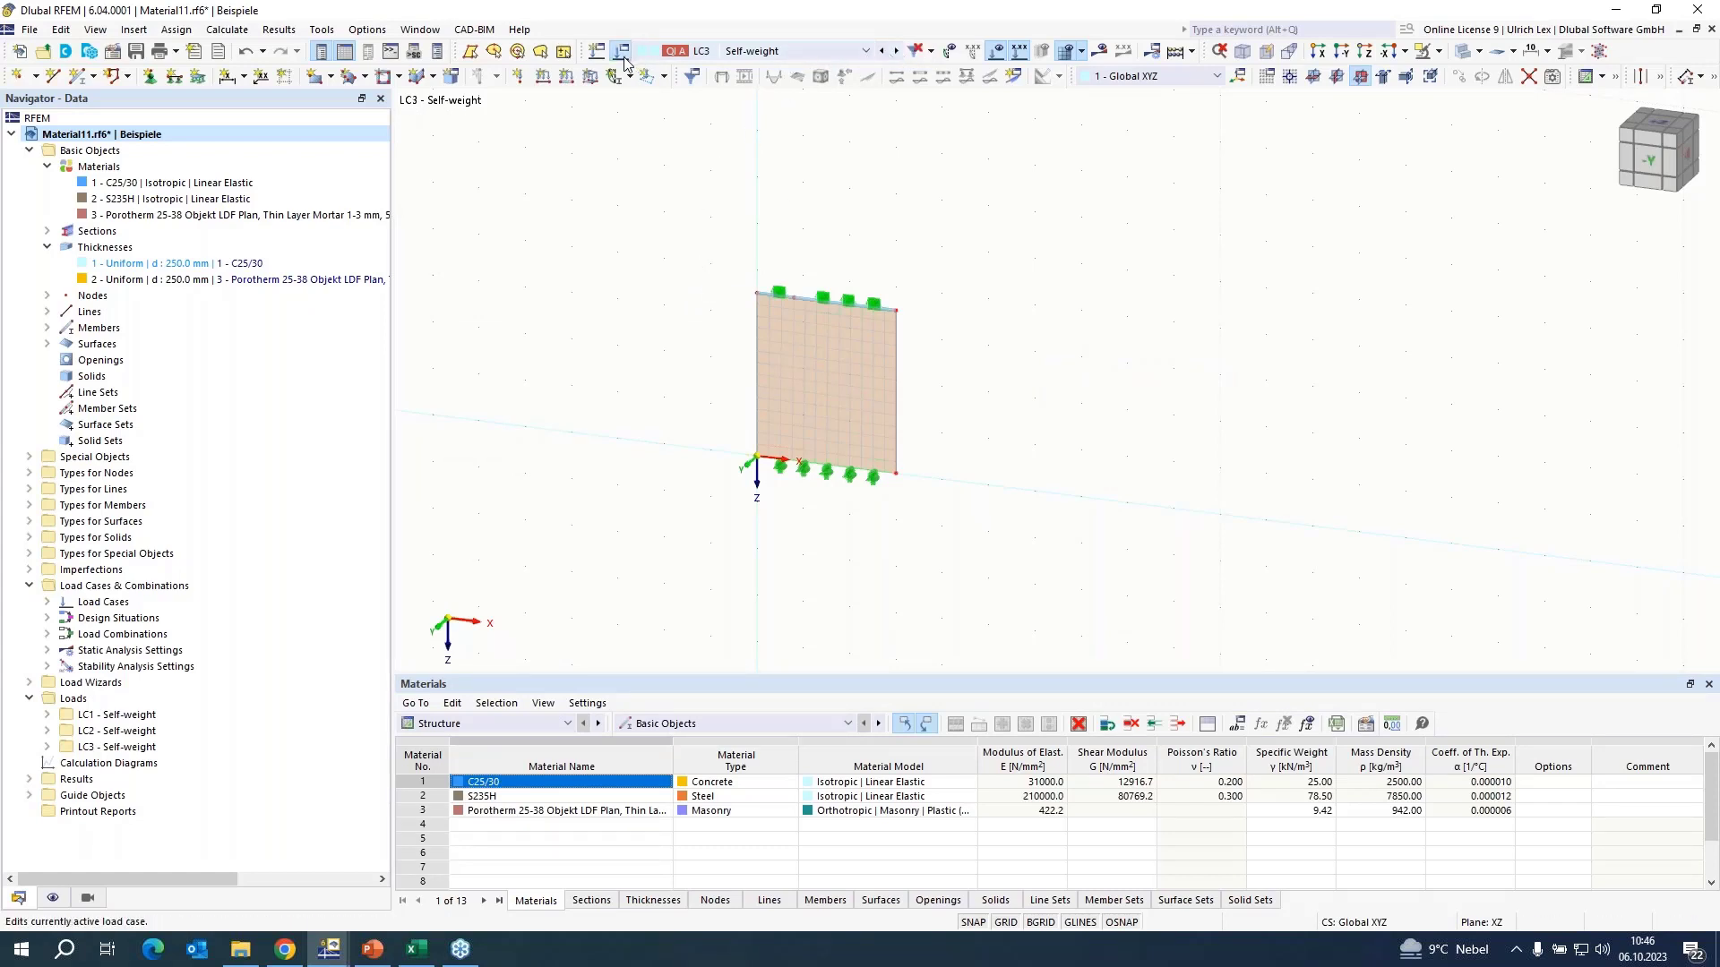
pyautogui.click(620, 50)
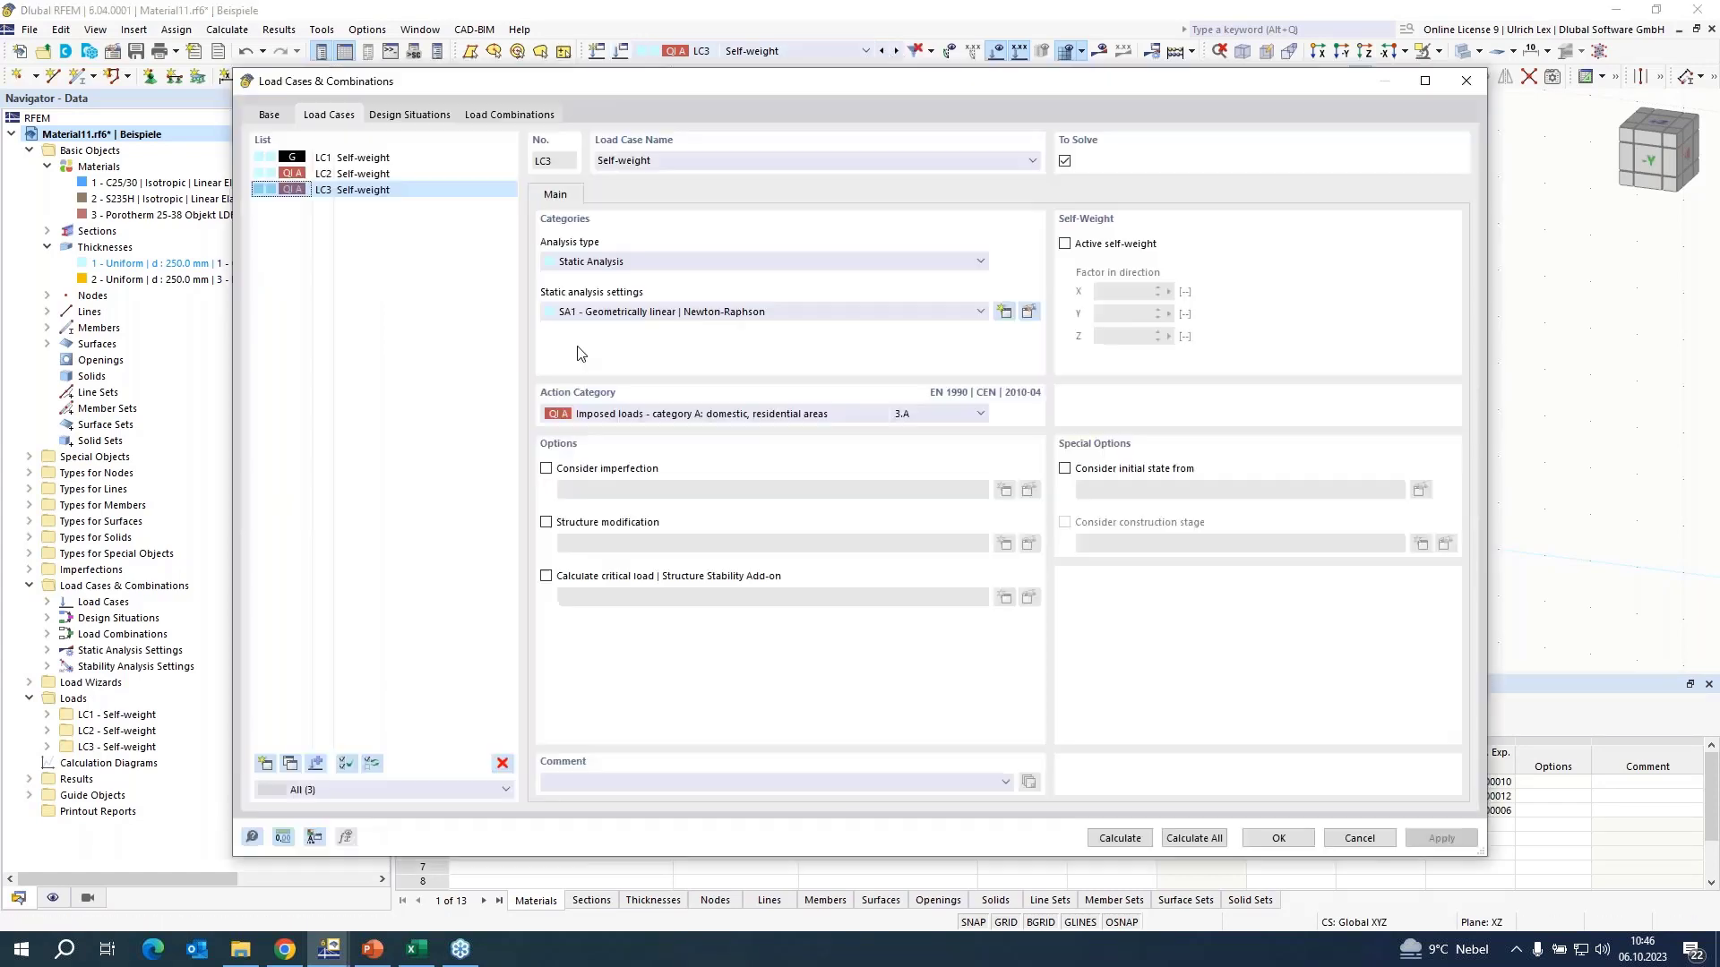
pyautogui.click(502, 763)
pyautogui.click(882, 543)
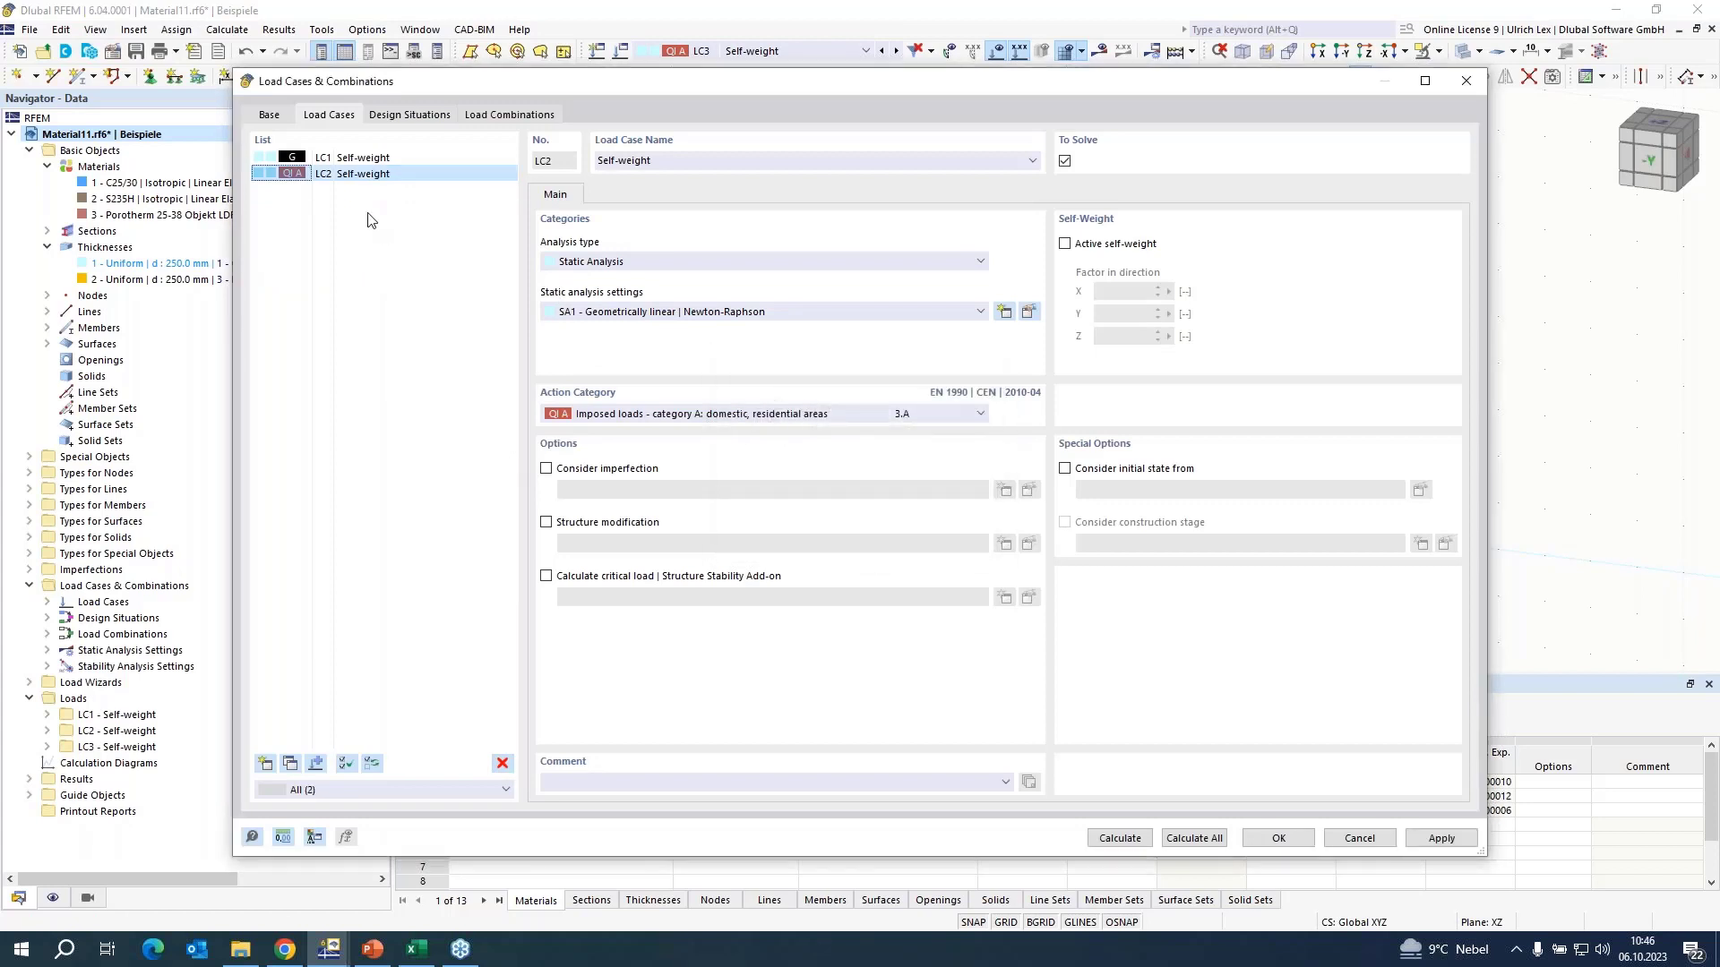
pyautogui.click(289, 765)
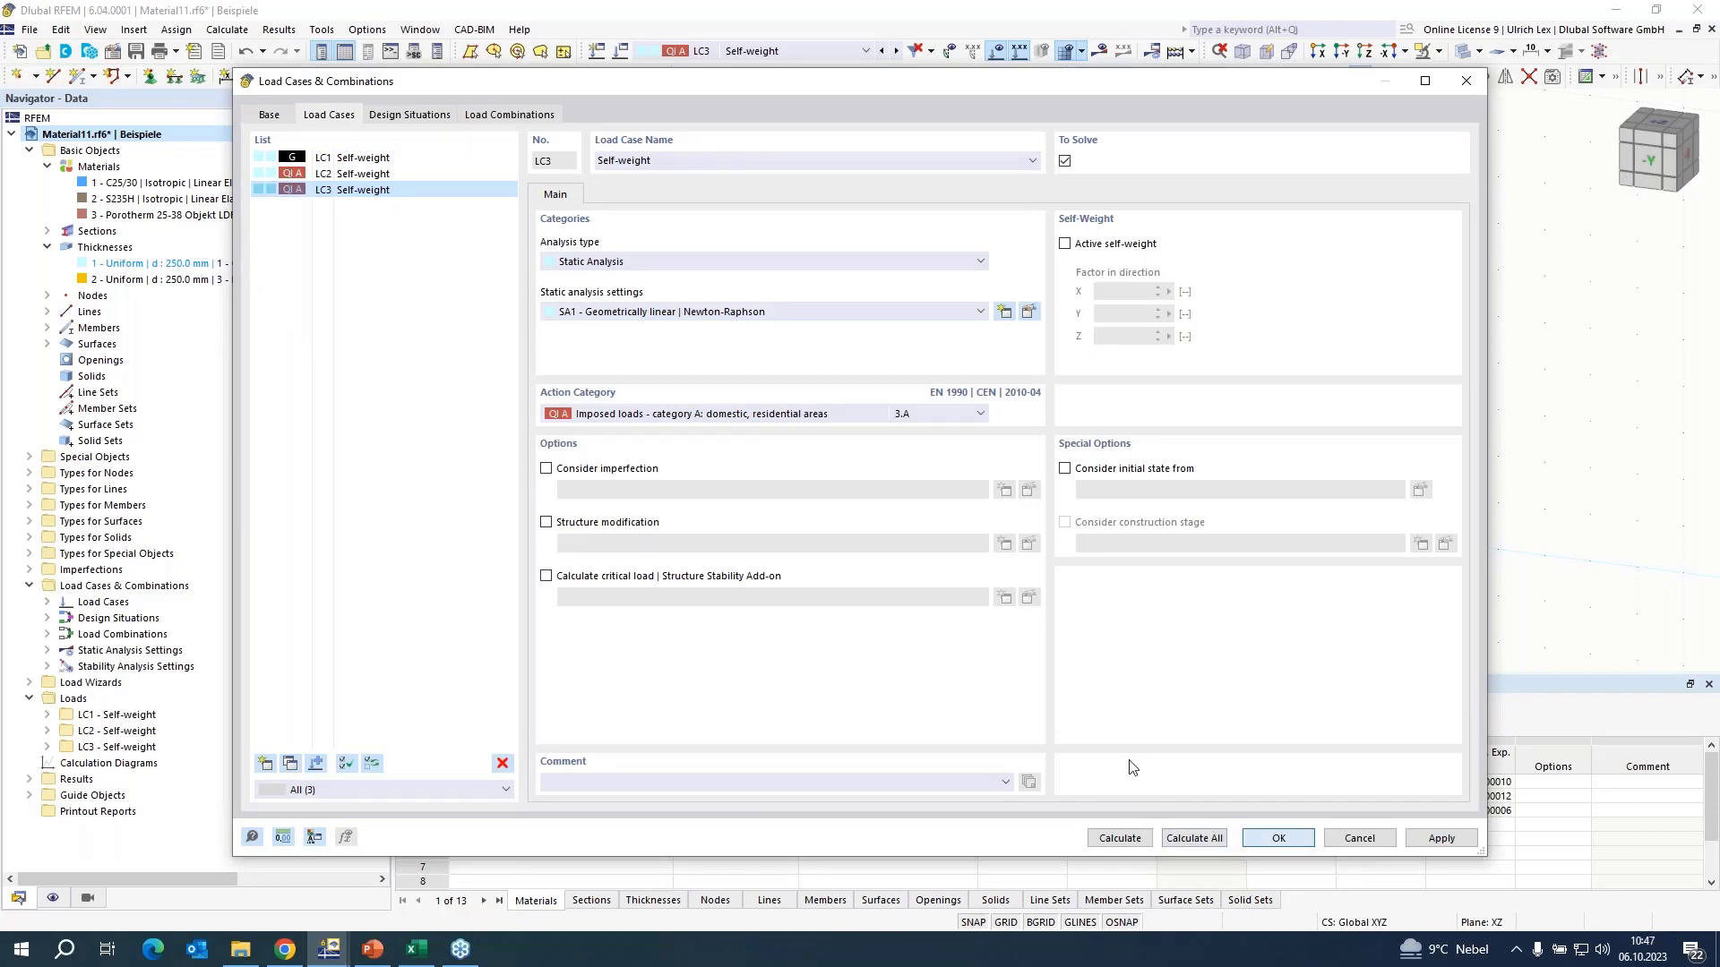
pyautogui.click(1279, 838)
# - Set the magnitude of the horizontal line load in load case LC3 to 10 kN/m
pyautogui.doubleClick(711, 290)
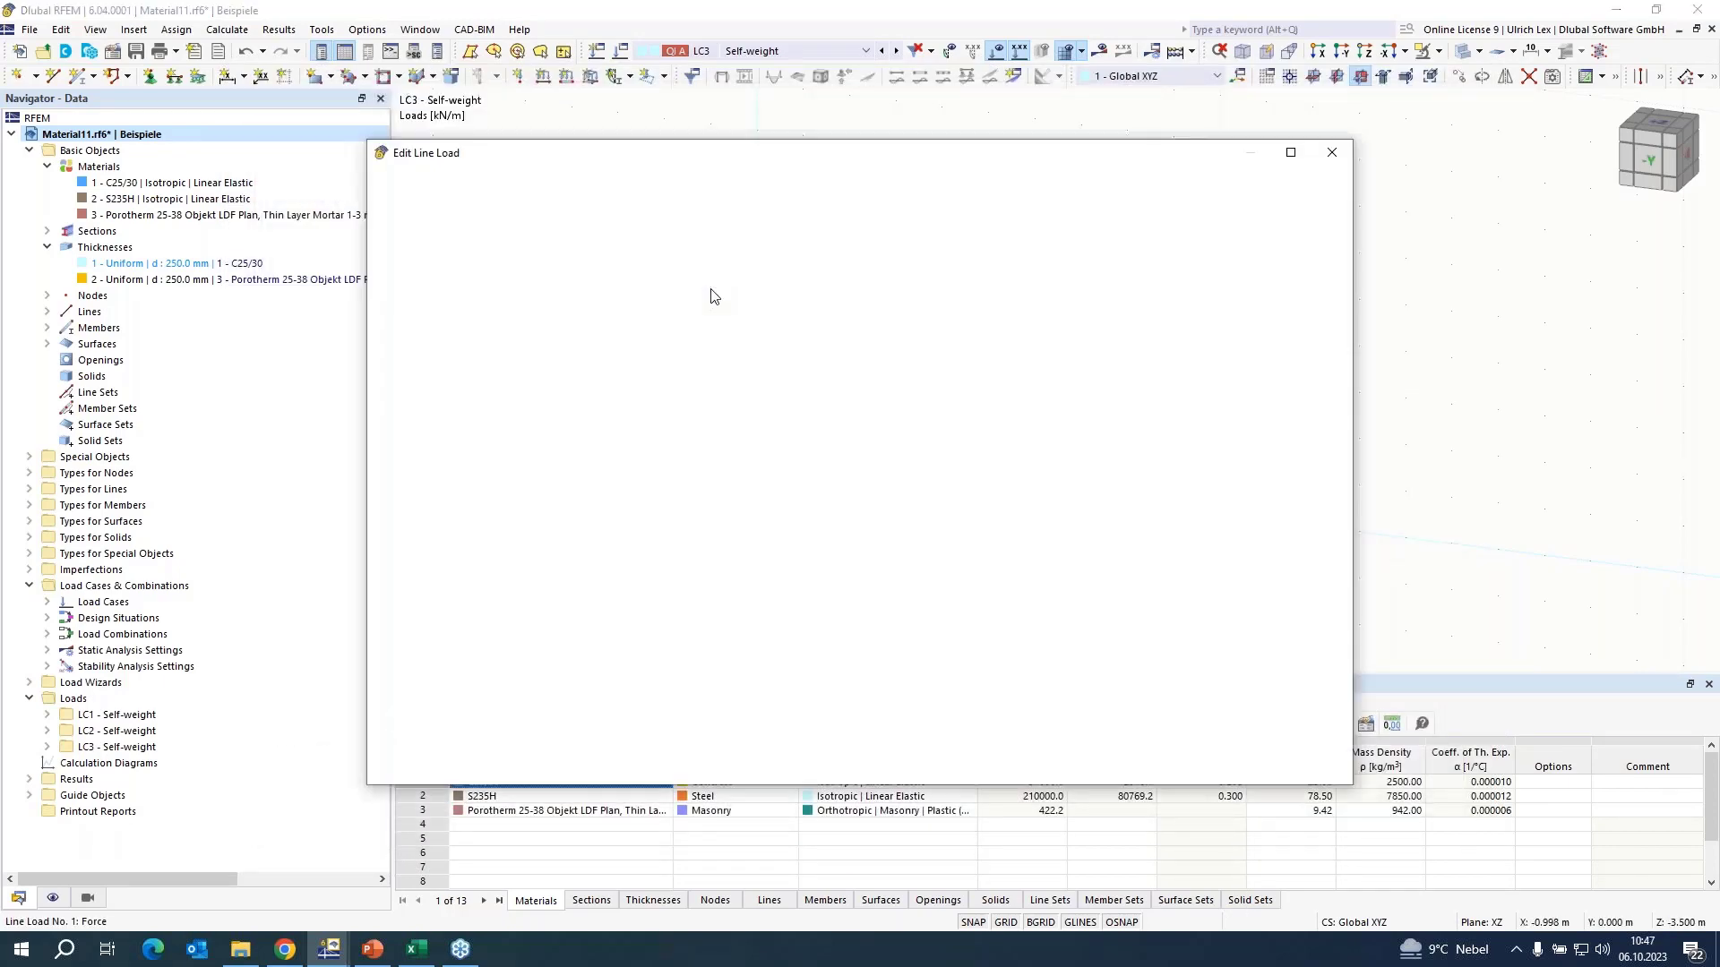
pyautogui.click(691, 303)
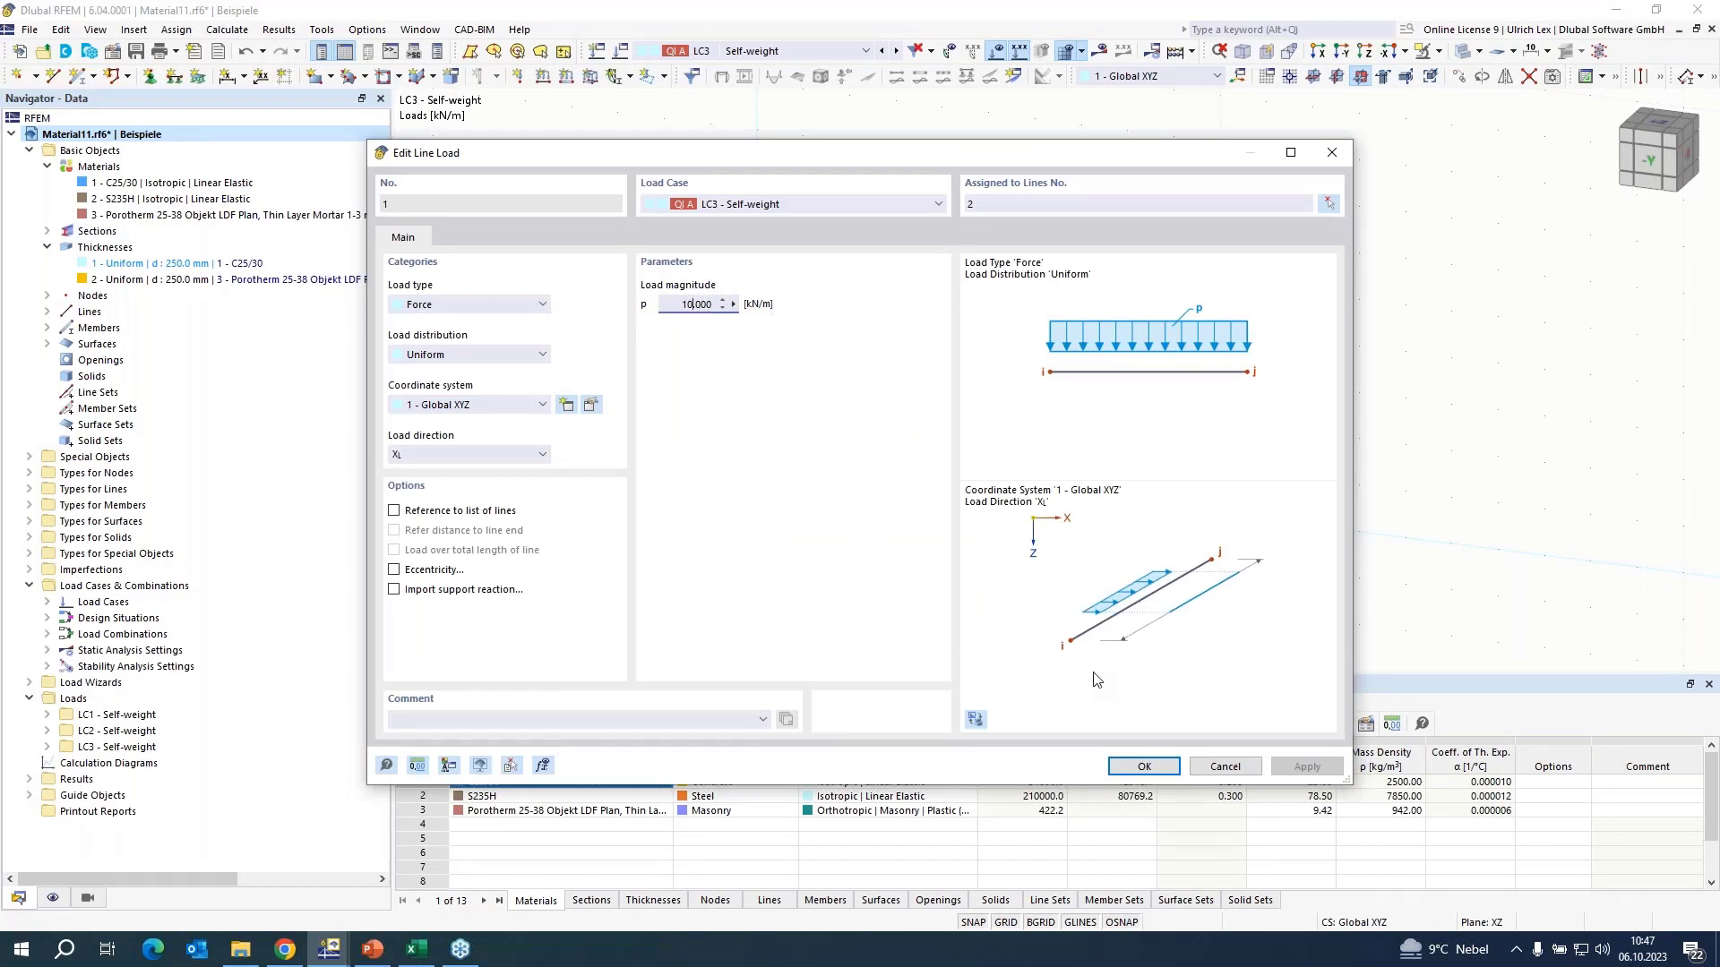
pyautogui.click(1137, 767)
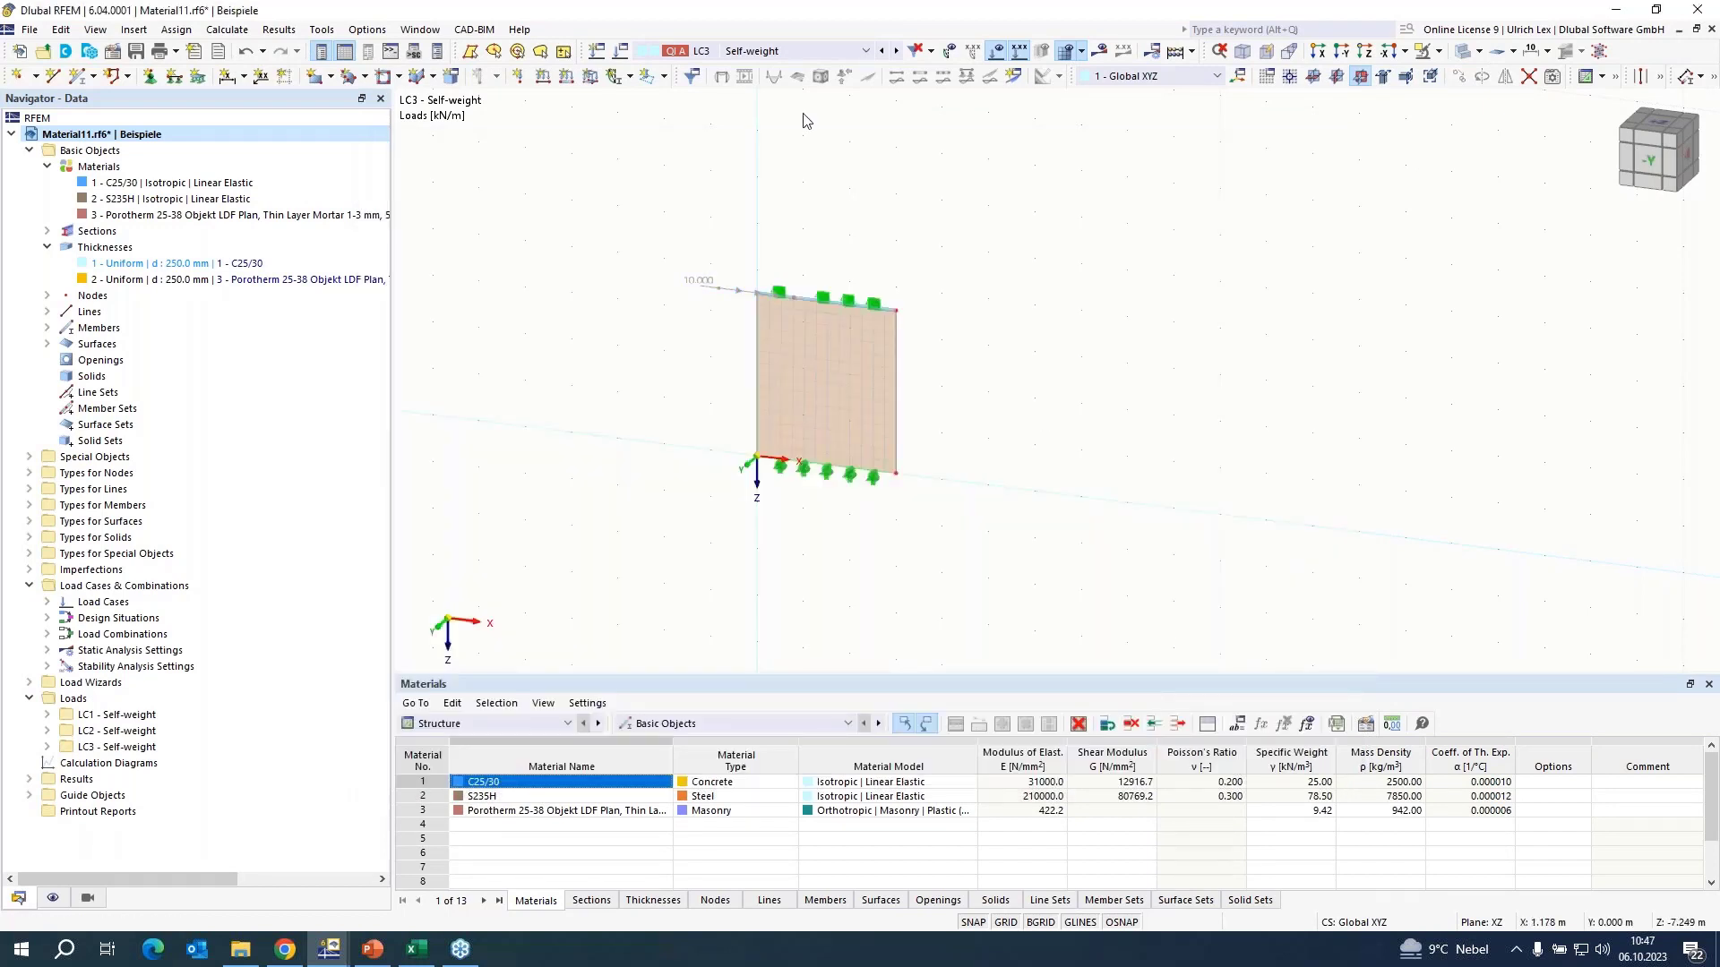
# - Add load combination CO2 with static analysis settings SA3 for large deformations by Newton-Raphson
pyautogui.click(618, 54)
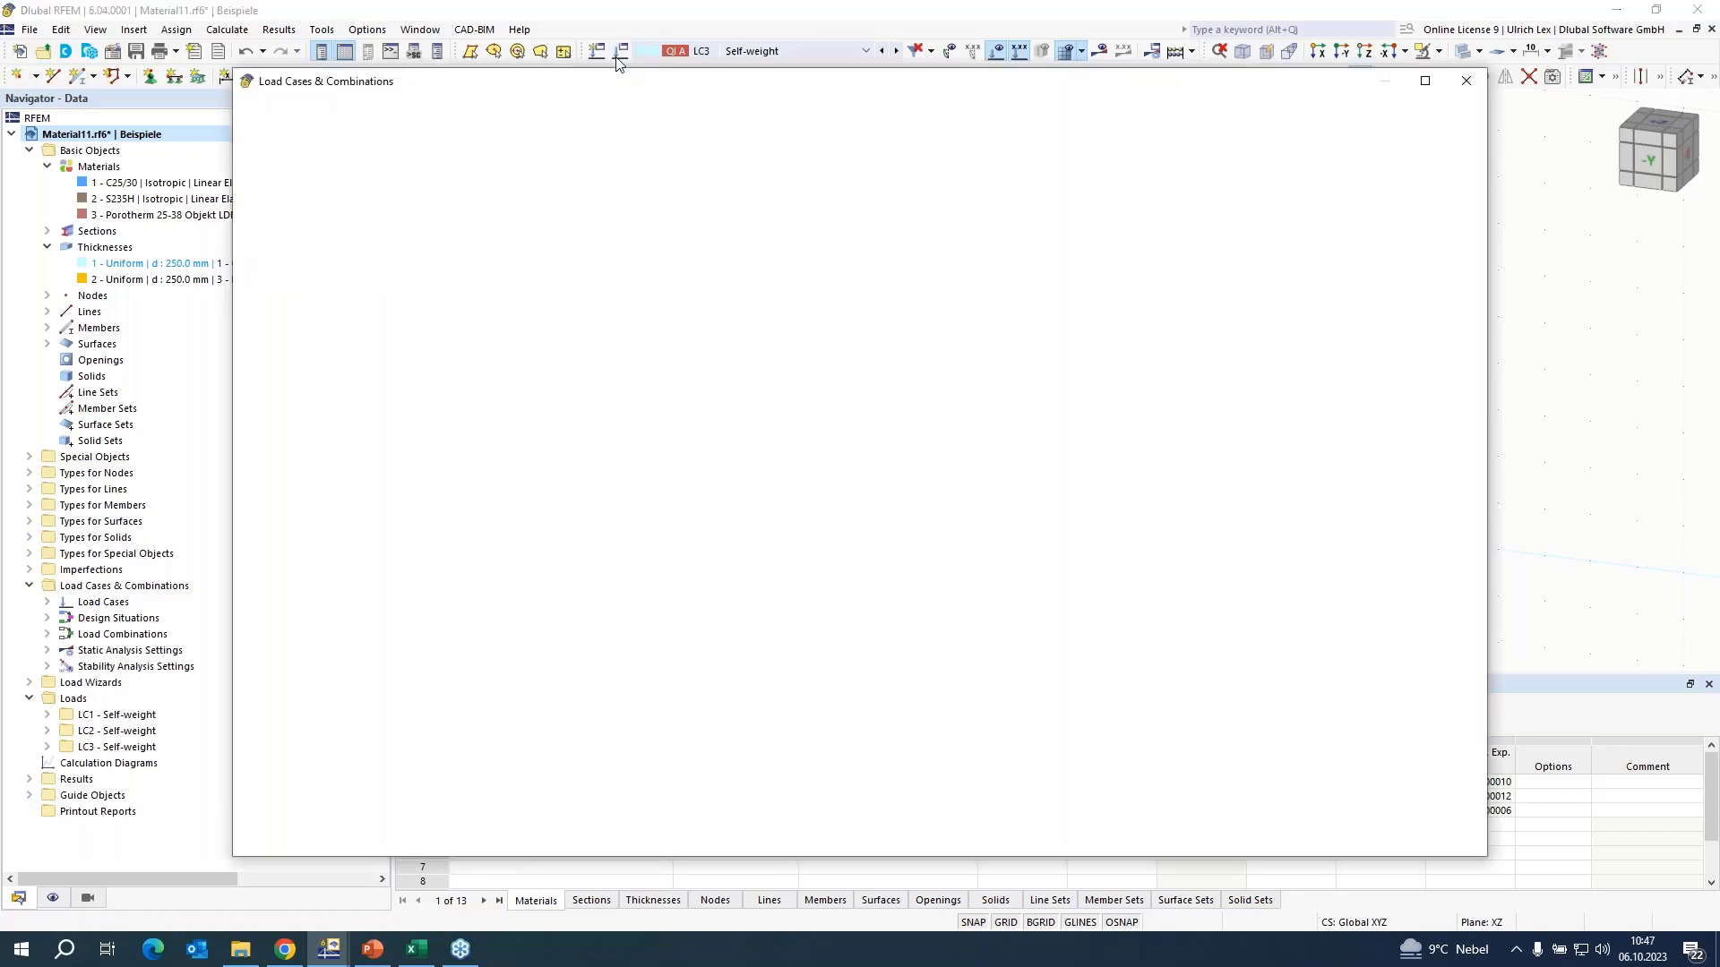
pyautogui.click(510, 116)
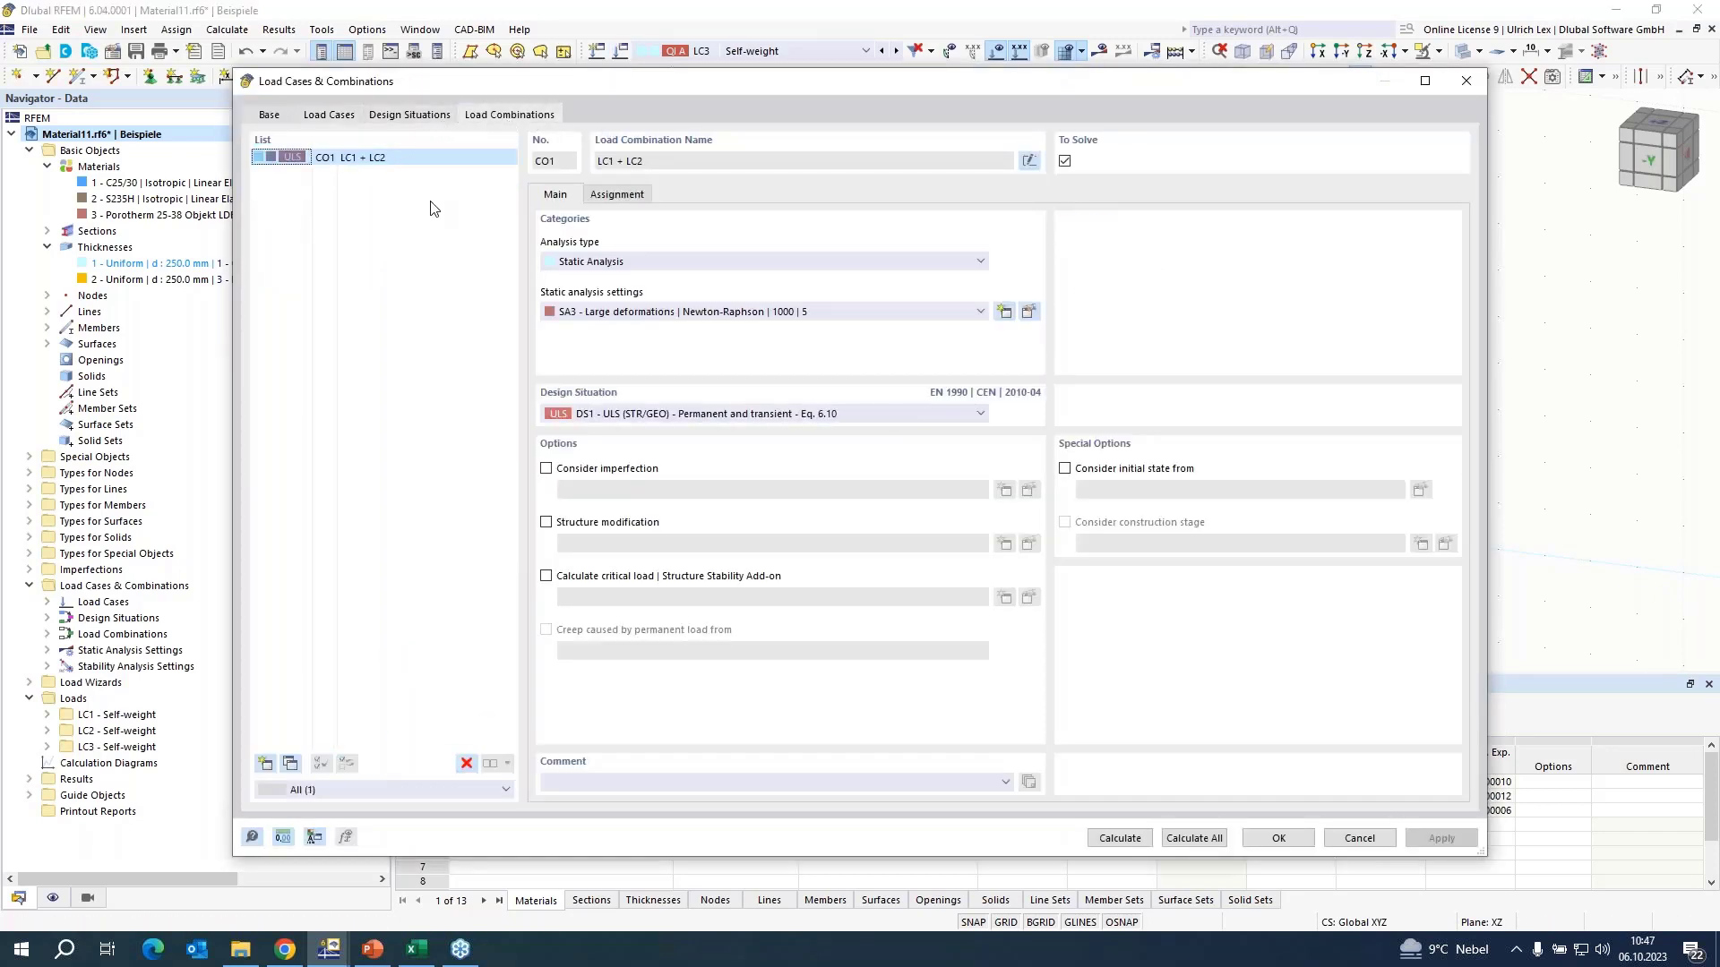
pyautogui.click(265, 763)
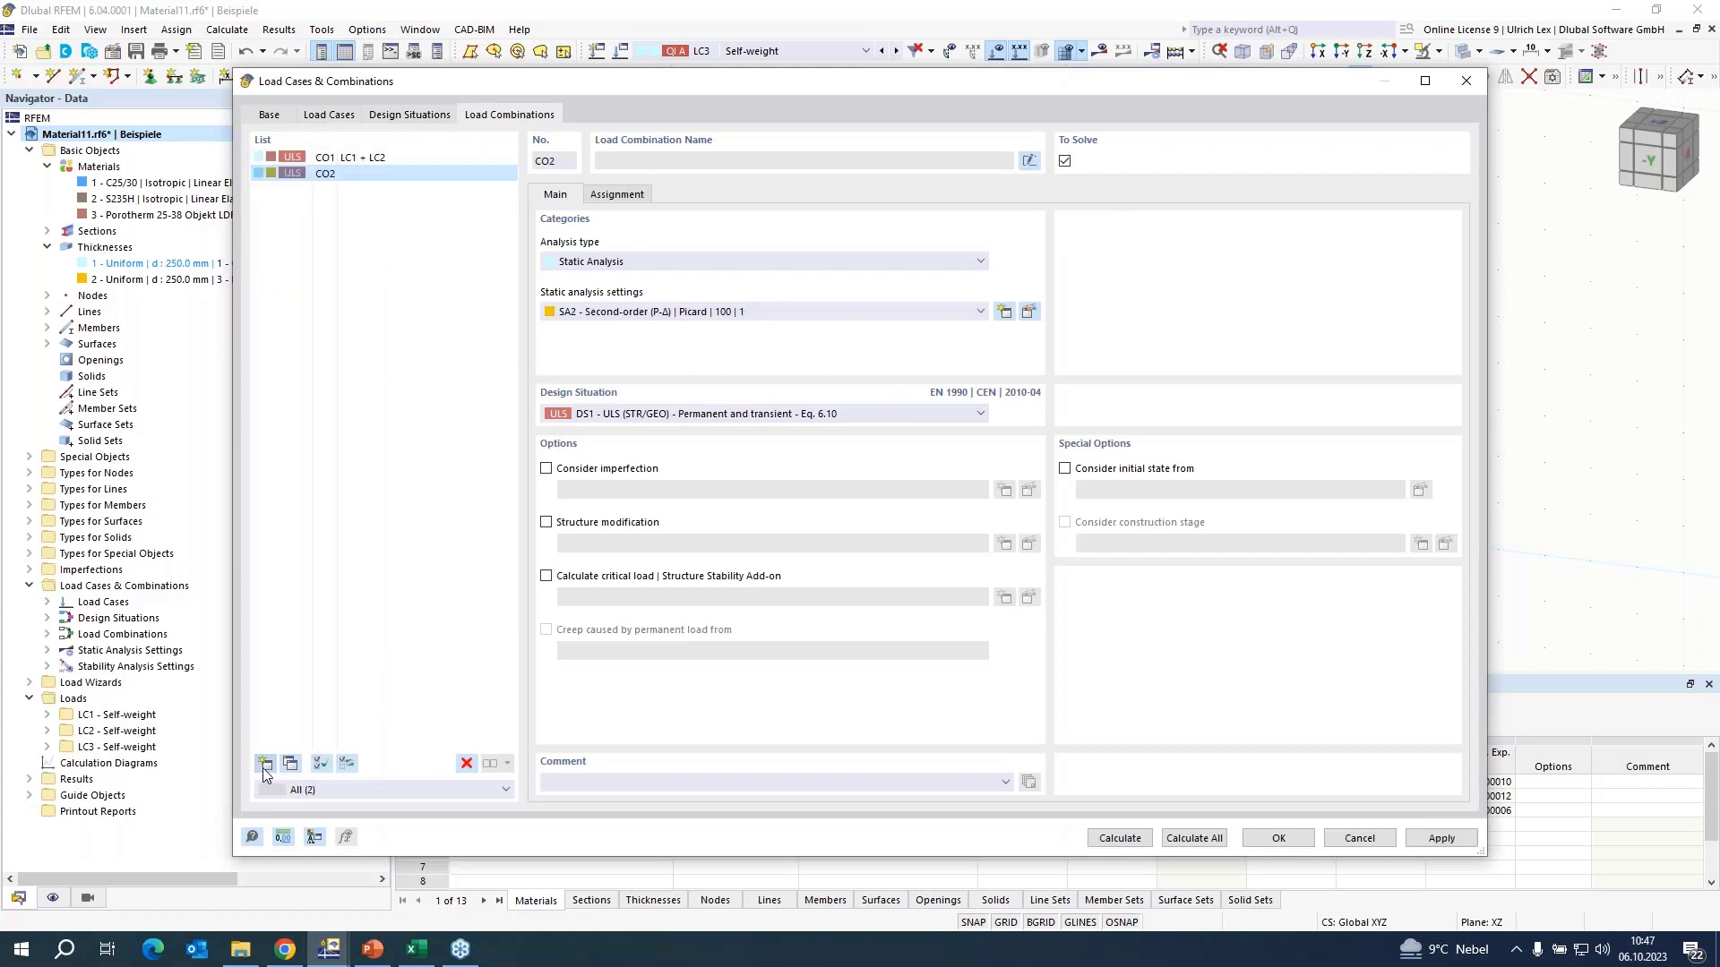
pyautogui.click(616, 313)
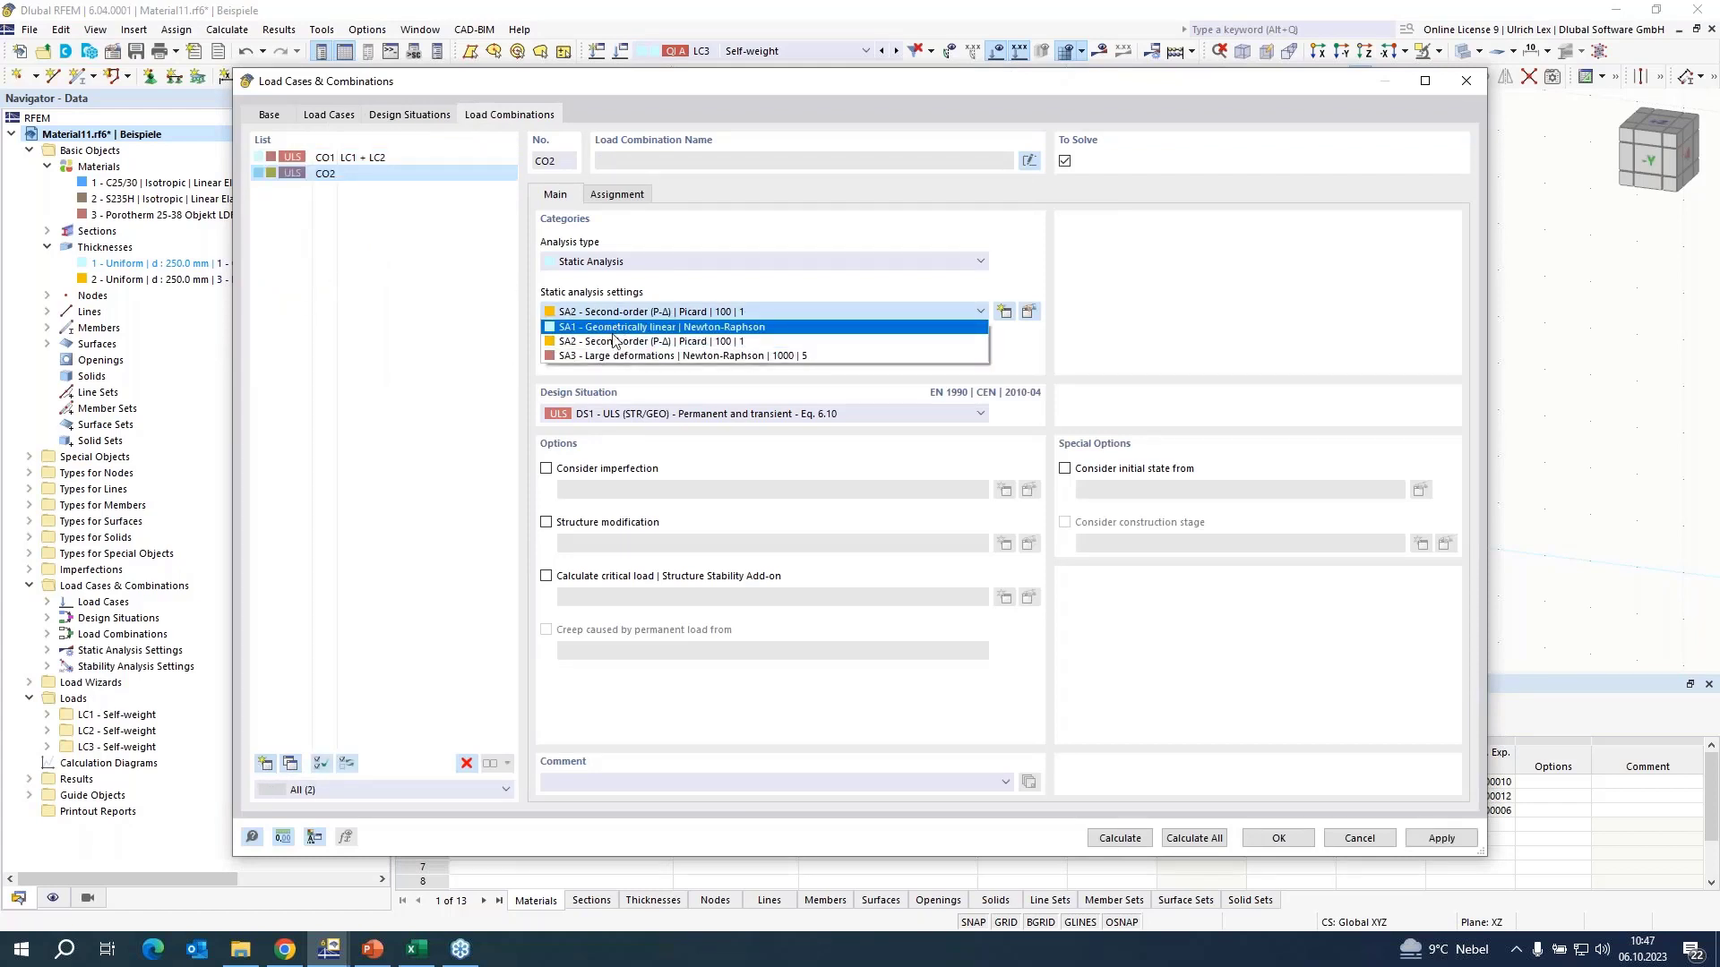
pyautogui.click(606, 358)
# - Assign static analysis settings SA3 for large deformations to load cases LC1 to LC3 together
pyautogui.click(329, 116)
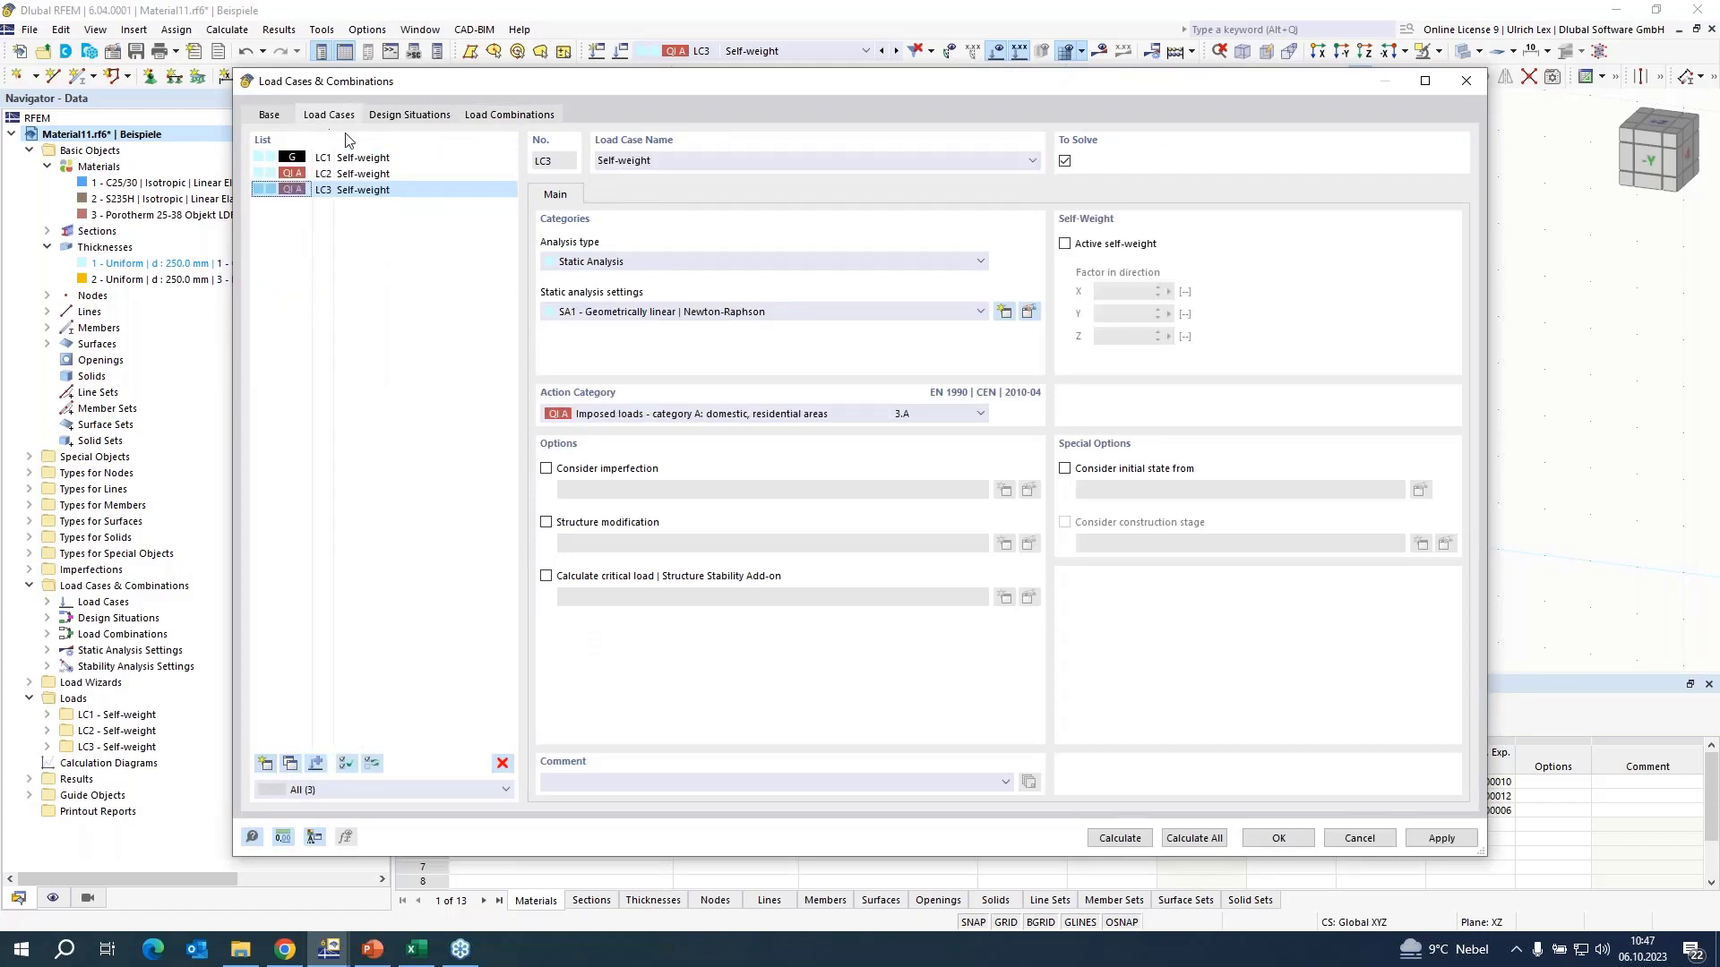
pyautogui.keyDown('shift'); pyautogui.click(374, 161); pyautogui.keyUp('shift')
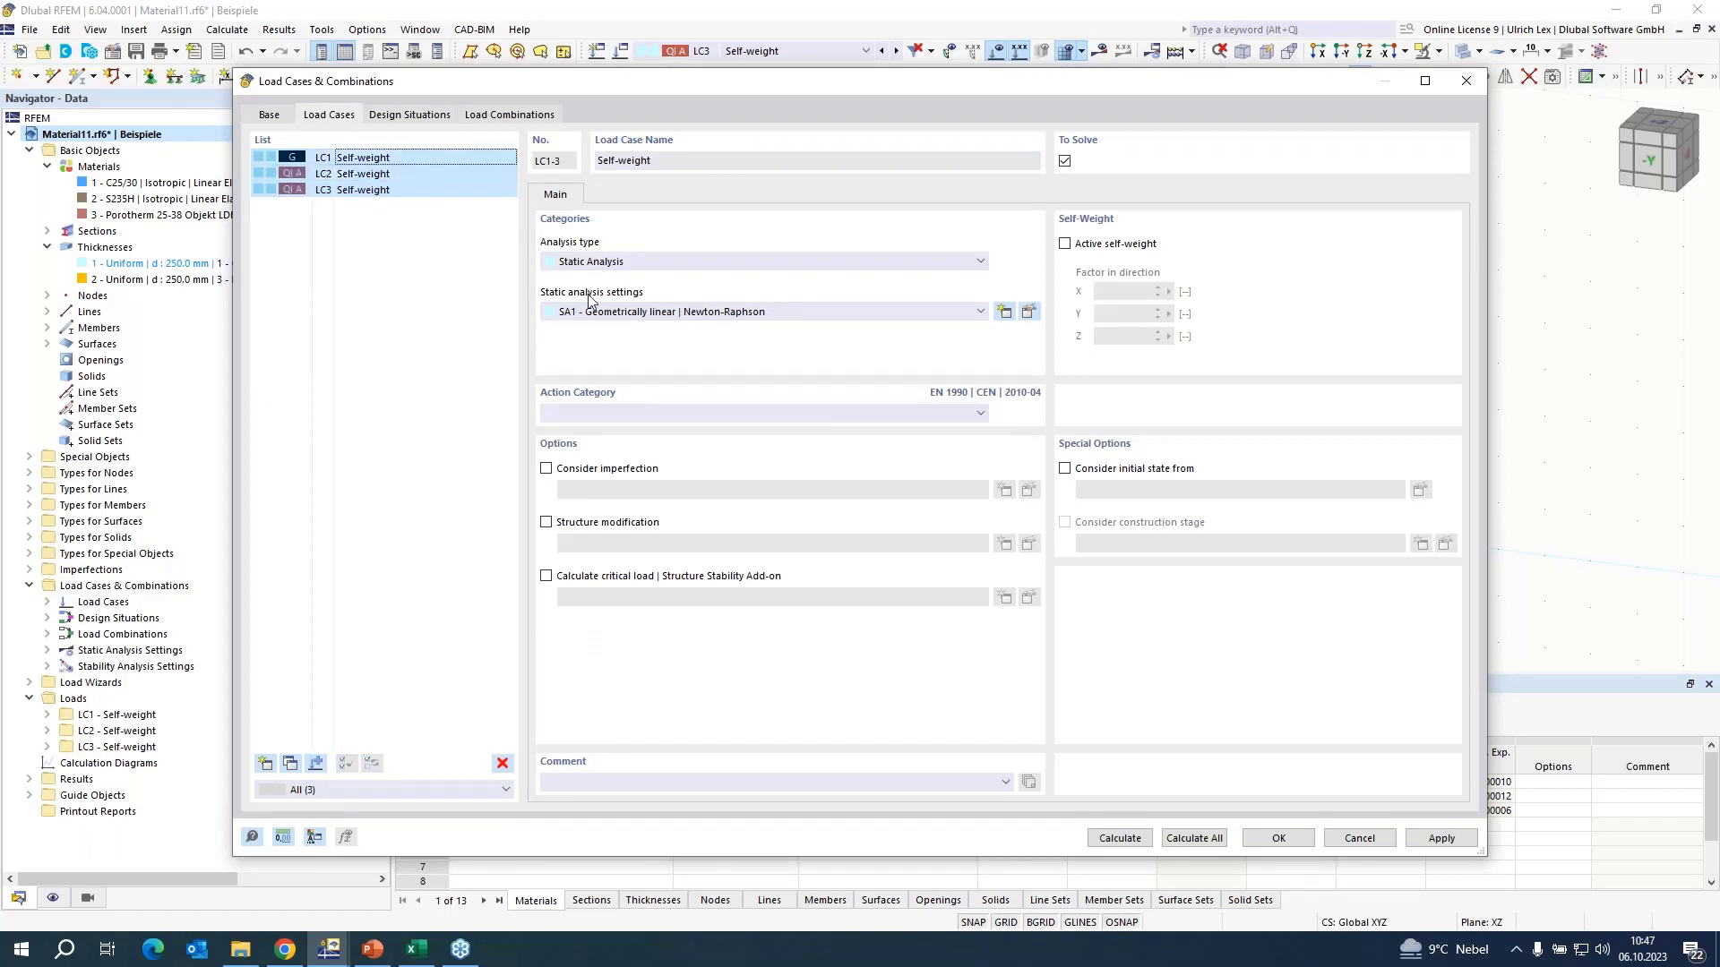
pyautogui.click(679, 312)
pyautogui.click(645, 358)
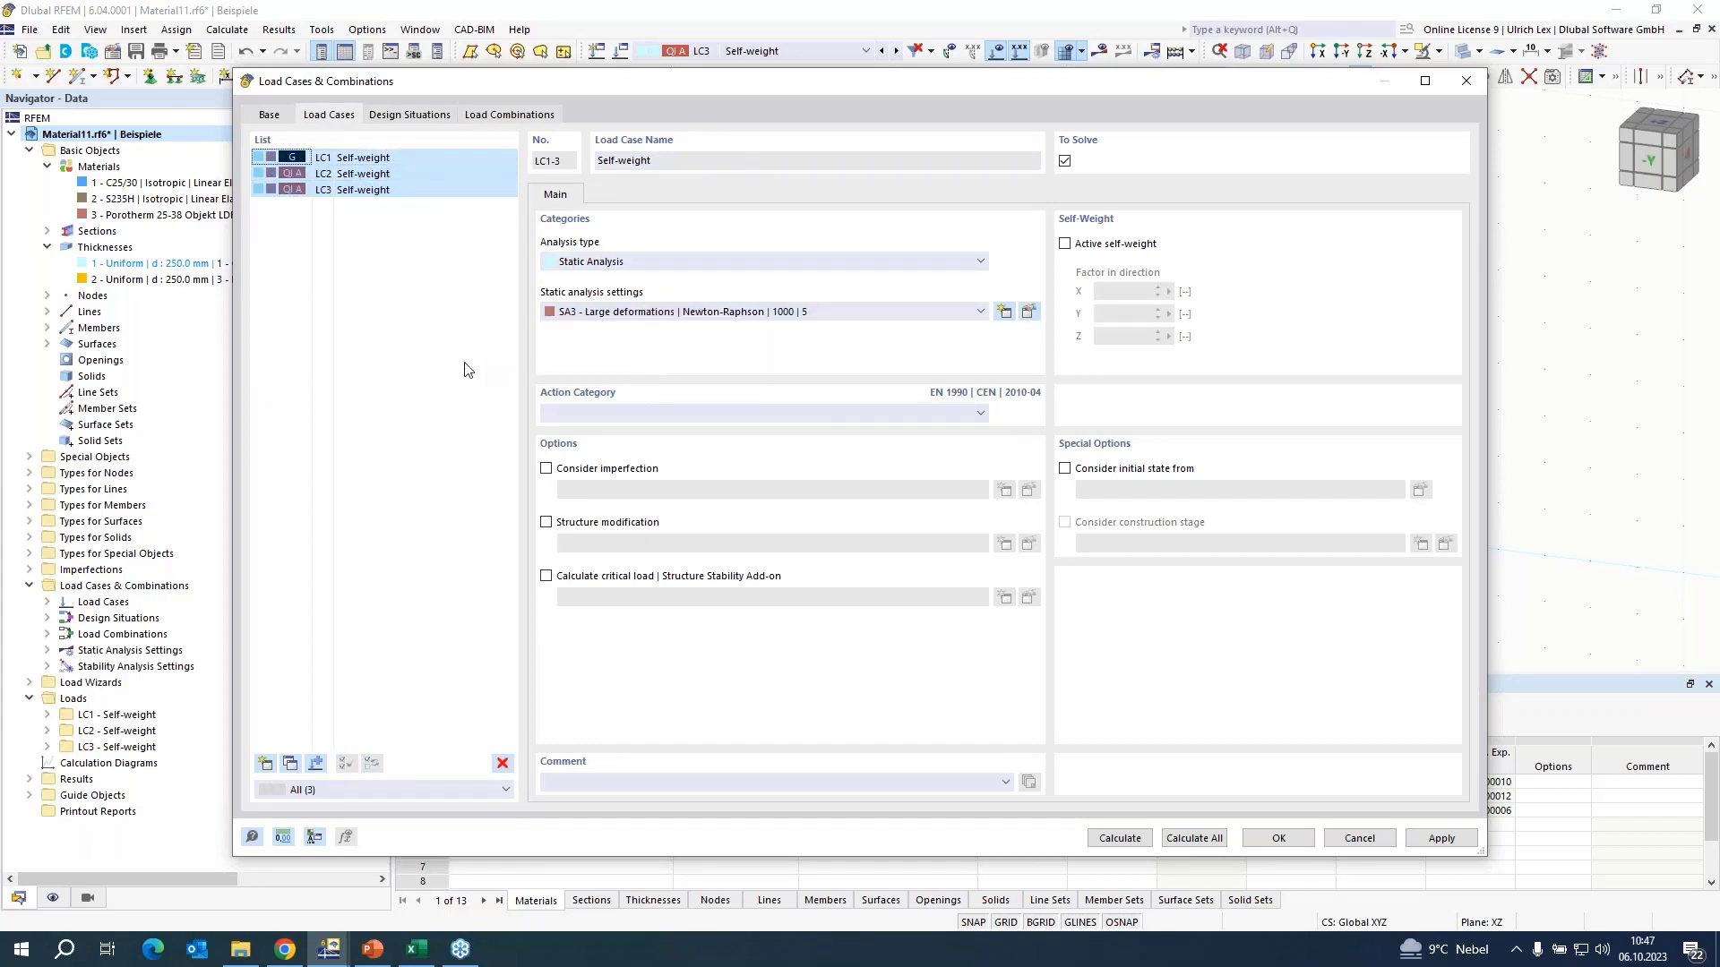
# - Assign load cases LC1 and LC3 to load combination CO2, each with factor 1.00
pyautogui.click(512, 117)
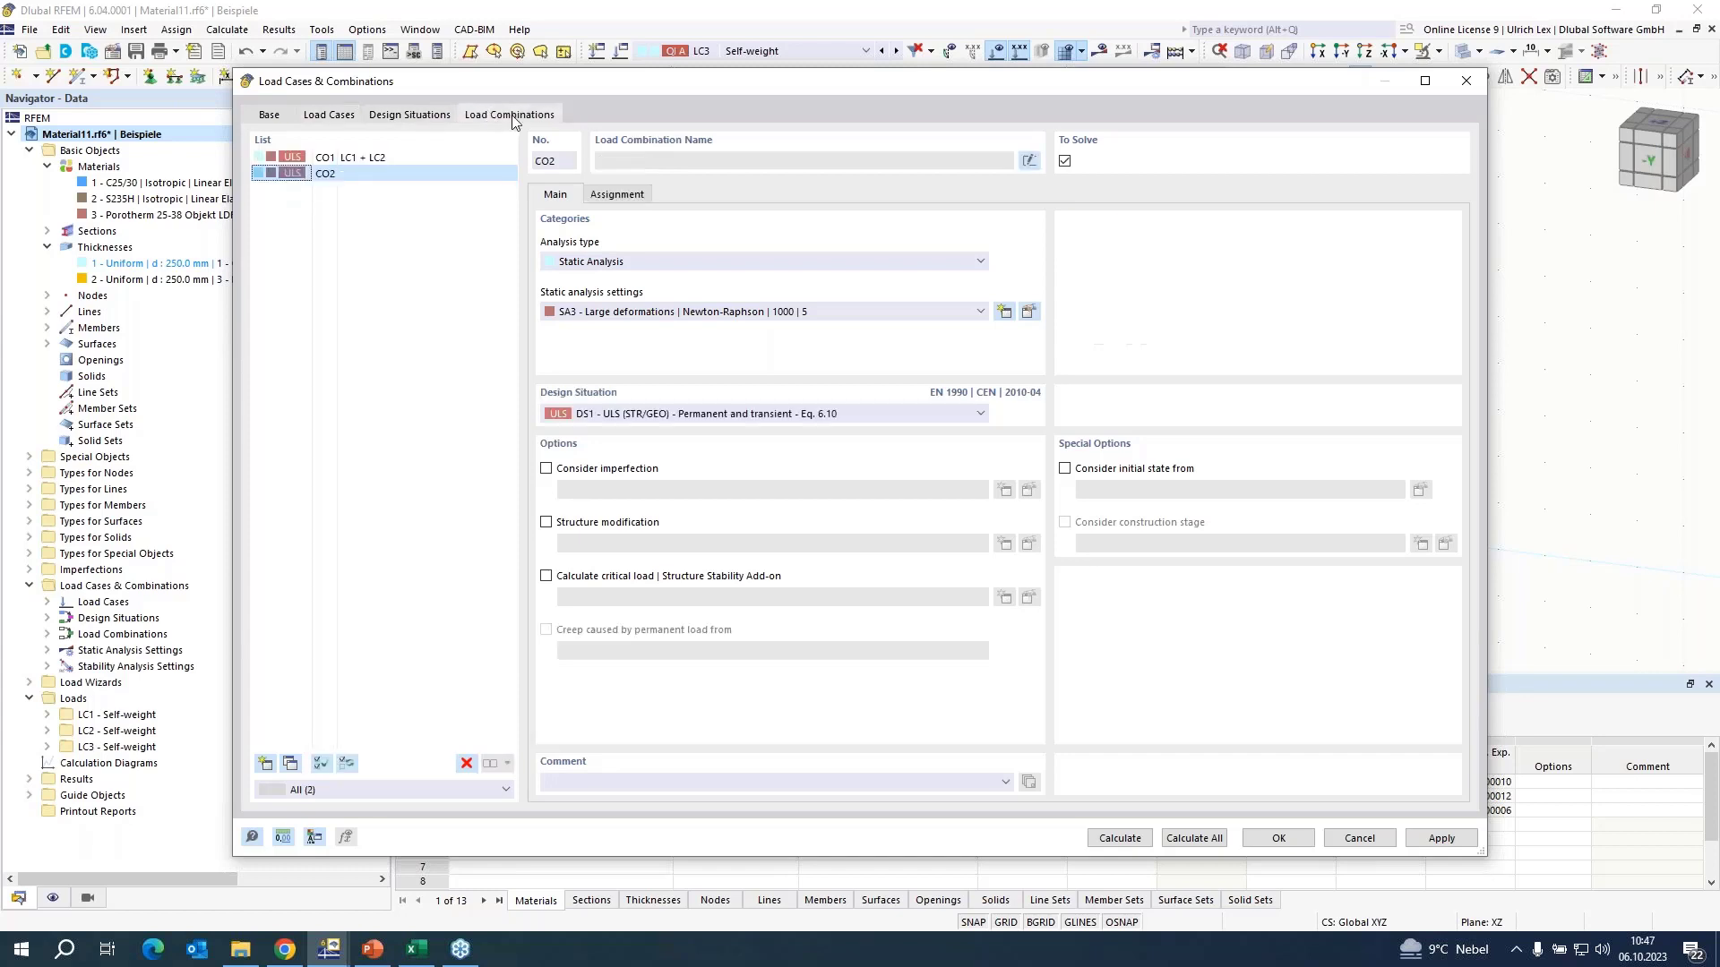
pyautogui.click(612, 195)
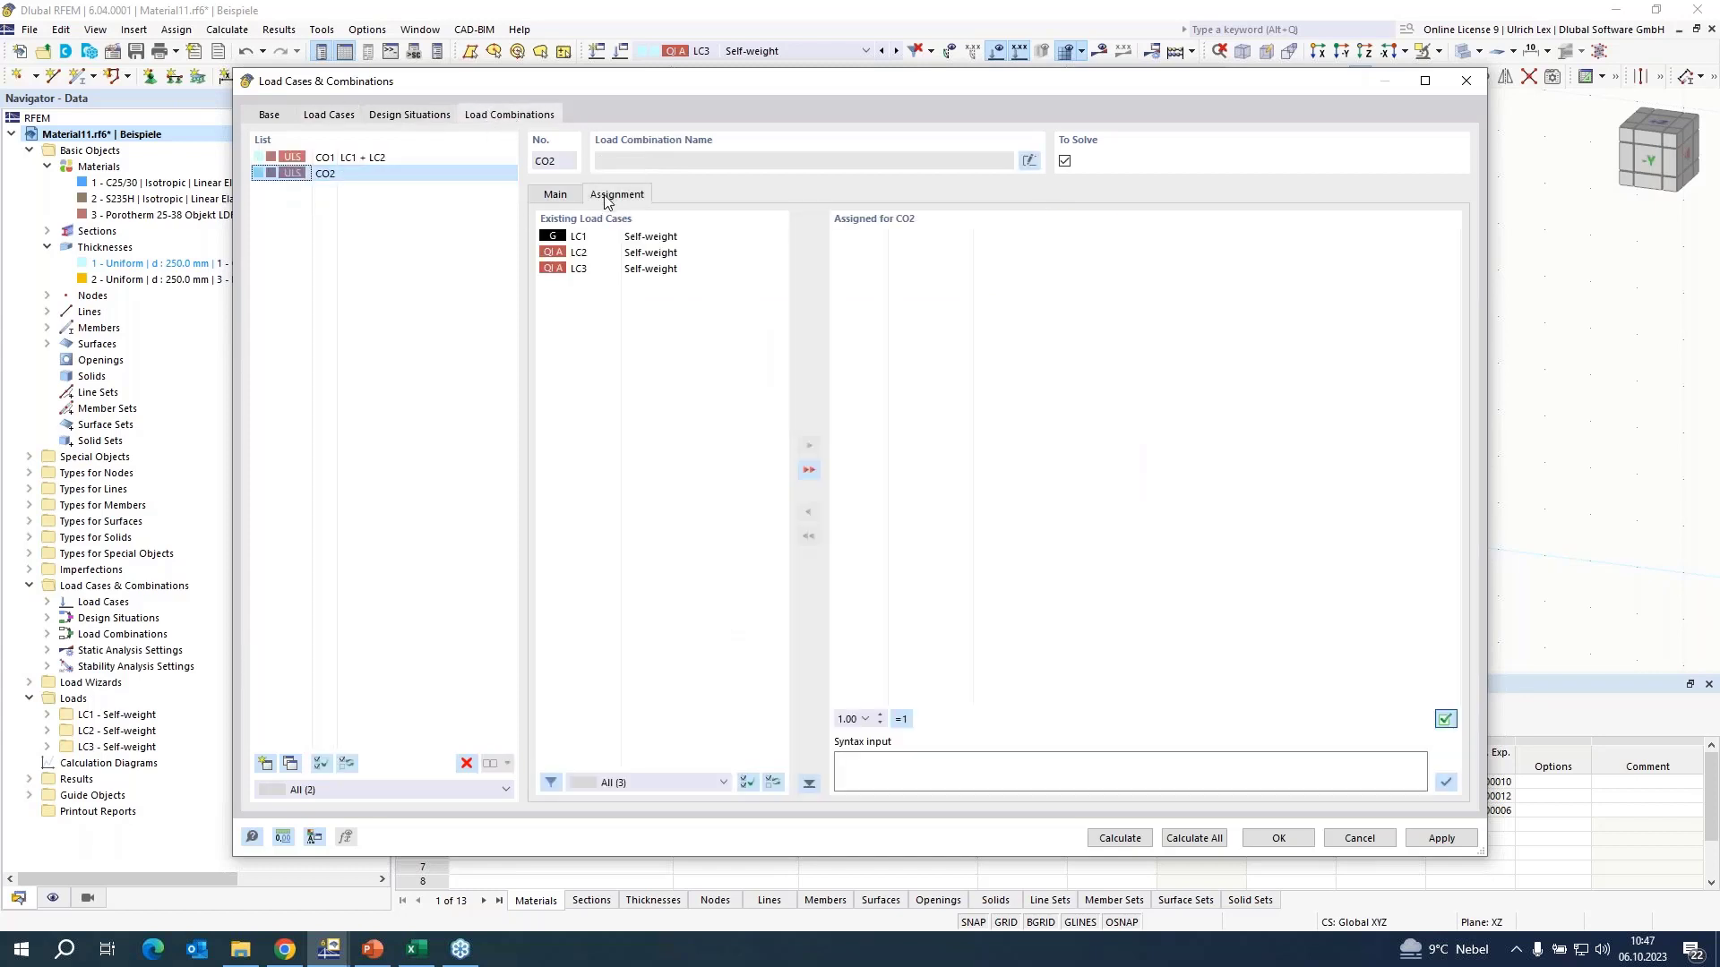
pyautogui.doubleClick(589, 240)
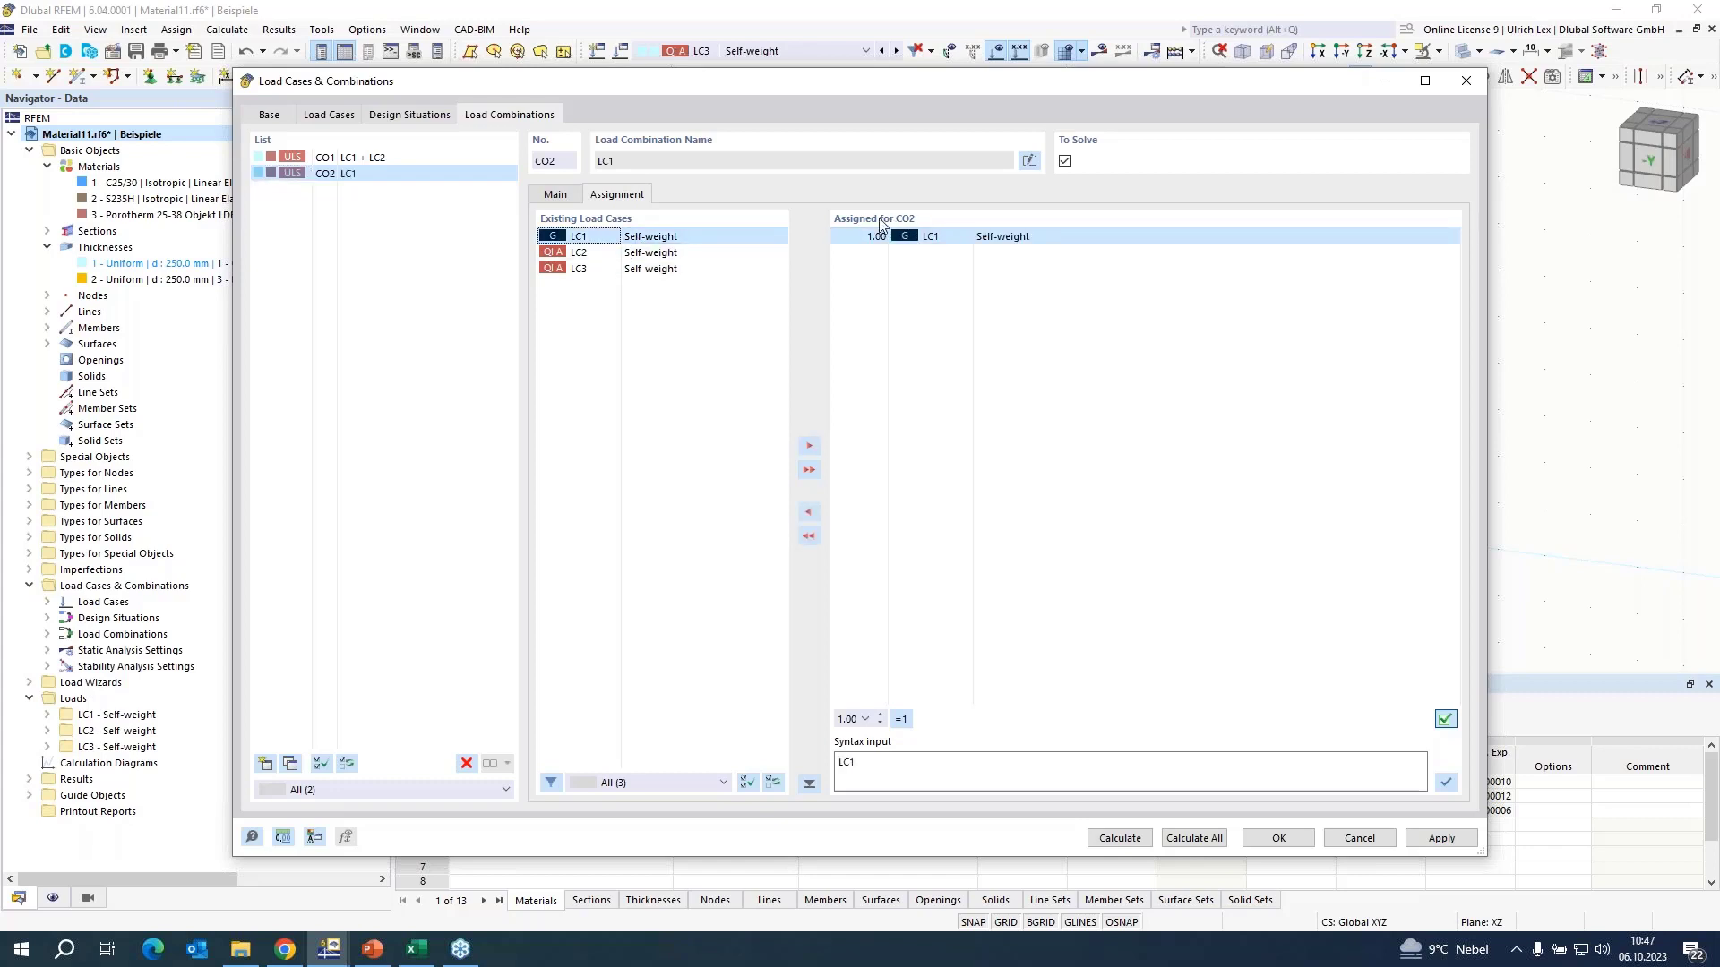
pyautogui.doubleClick(598, 270)
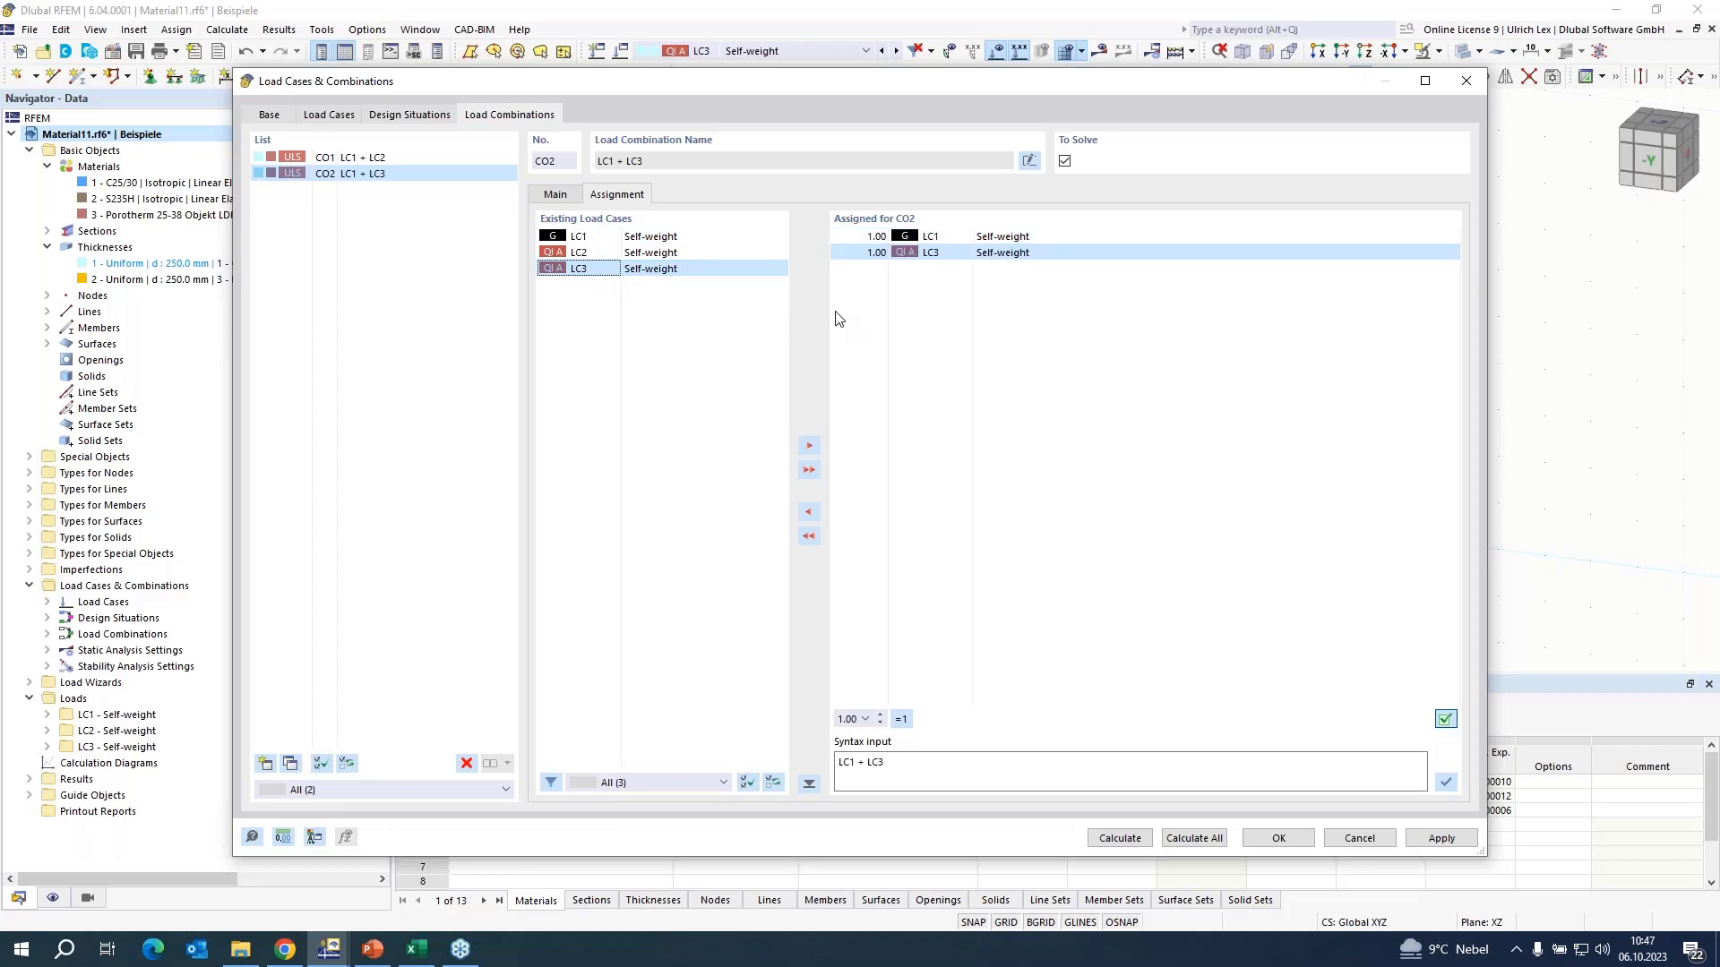
# - Consider the initial state from LC1 in CO2 and set its critical load calculation to the incremental method without eigenvalue analysis (non-linear)
pyautogui.click(555, 194)
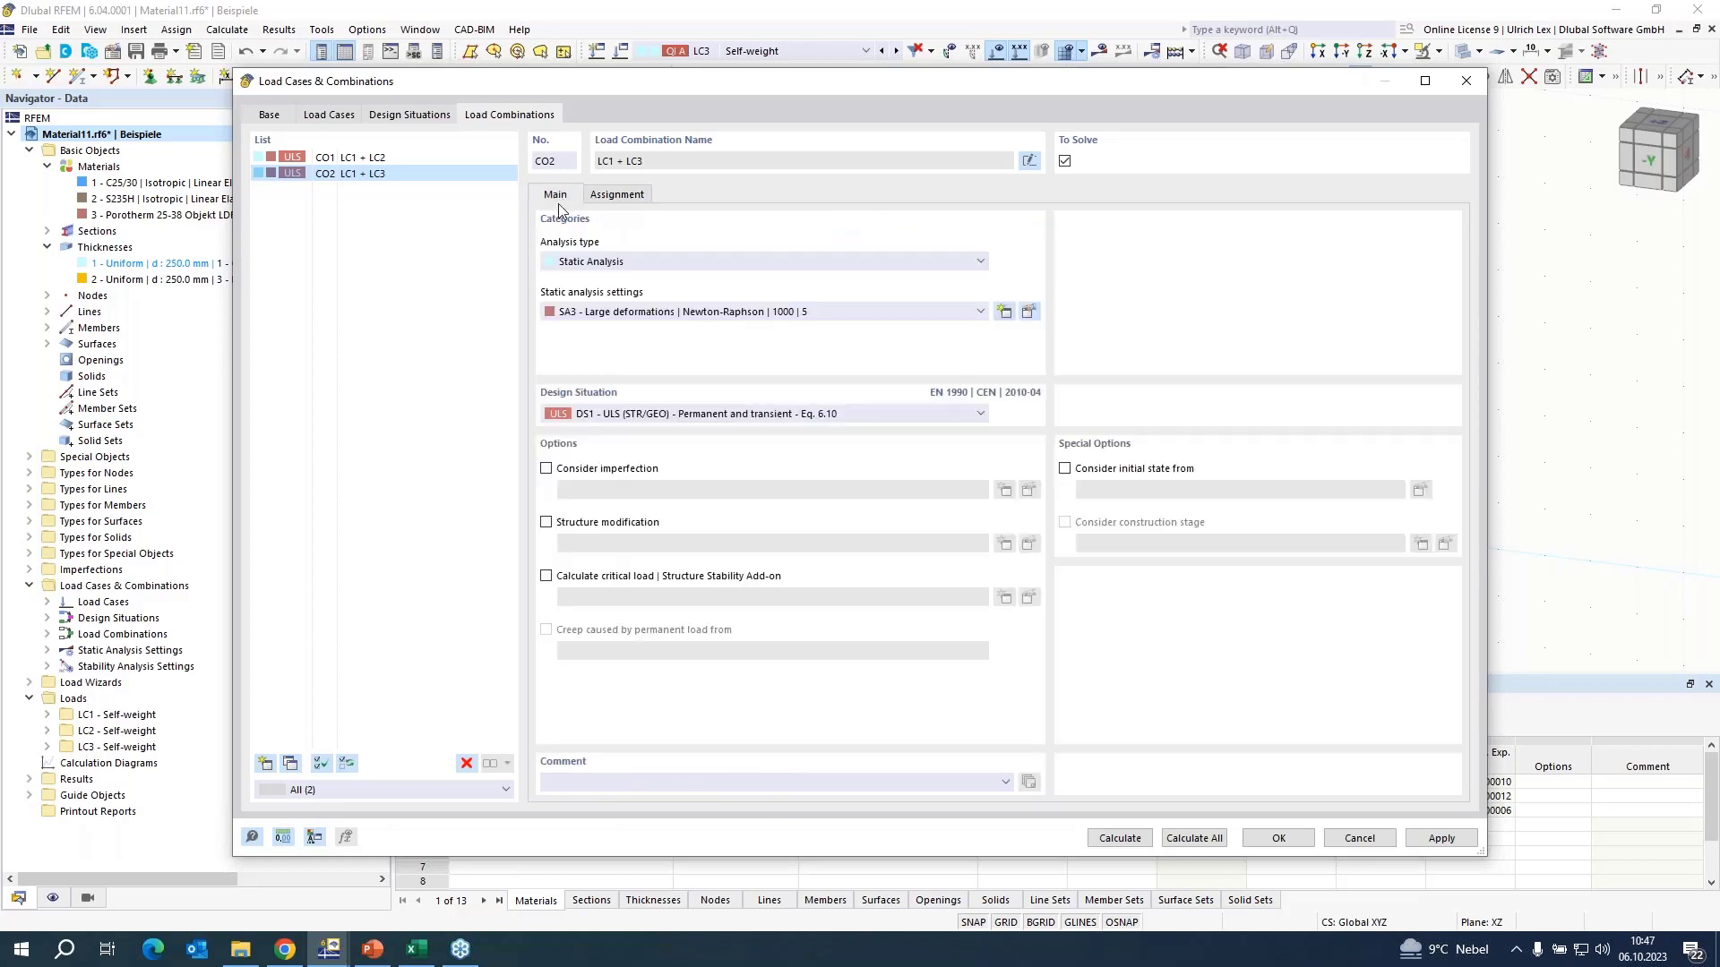
pyautogui.click(1065, 469)
pyautogui.click(546, 577)
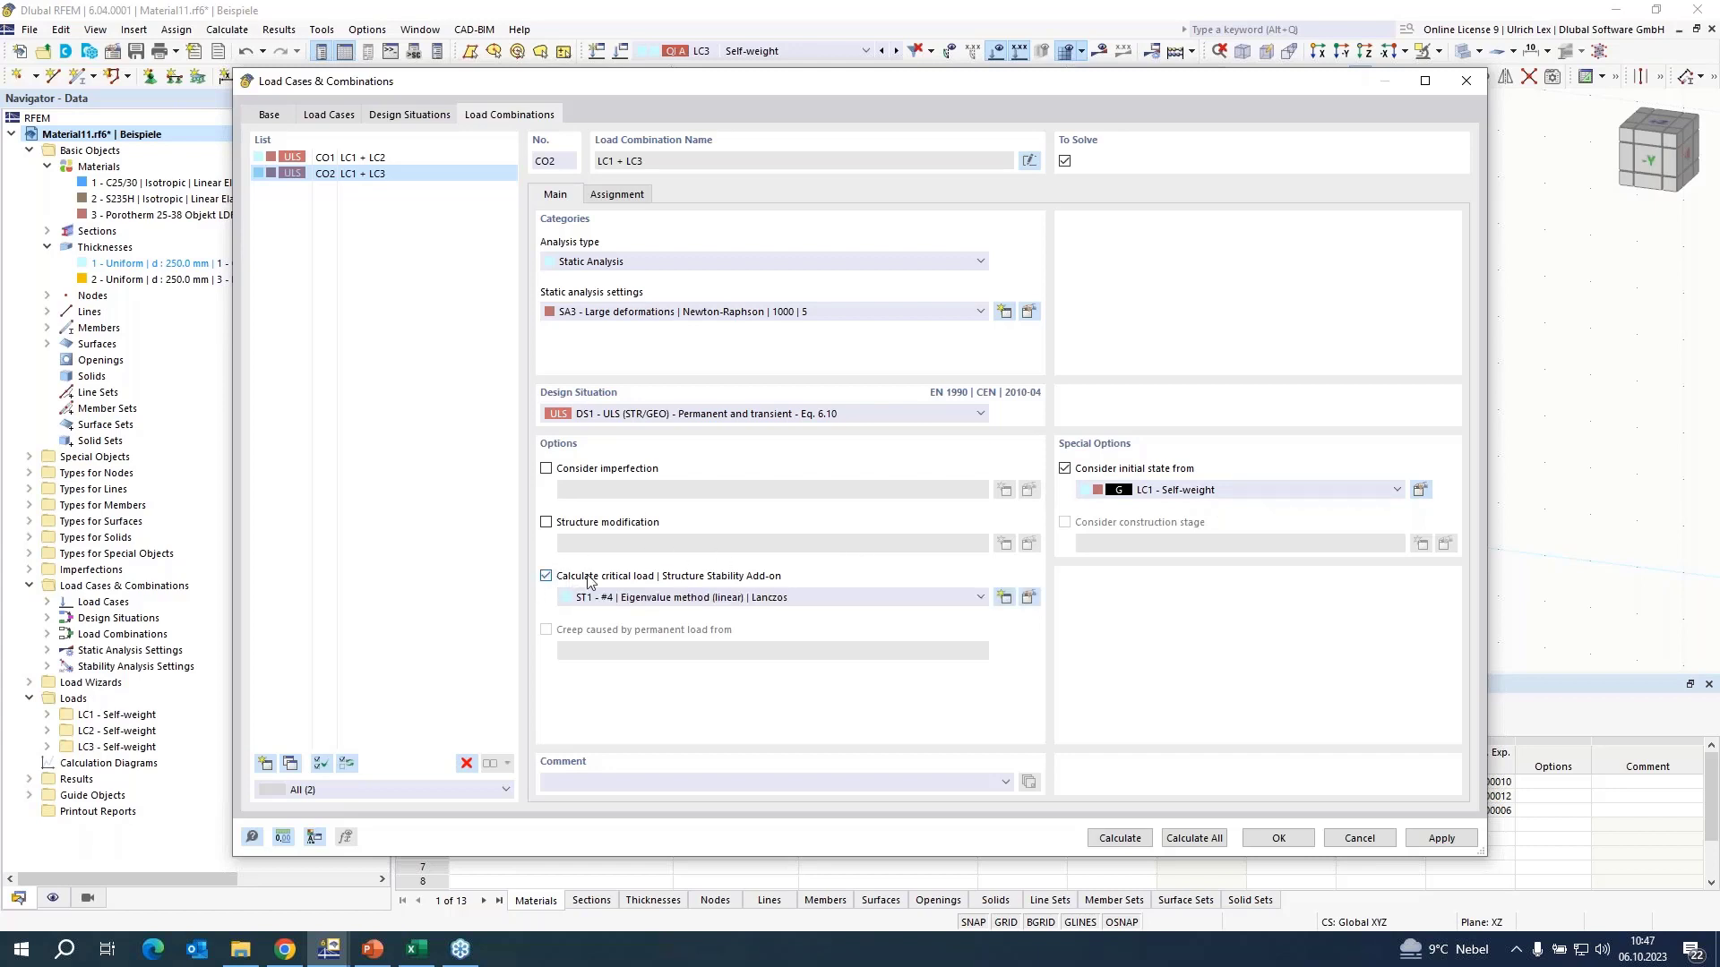
pyautogui.click(1028, 599)
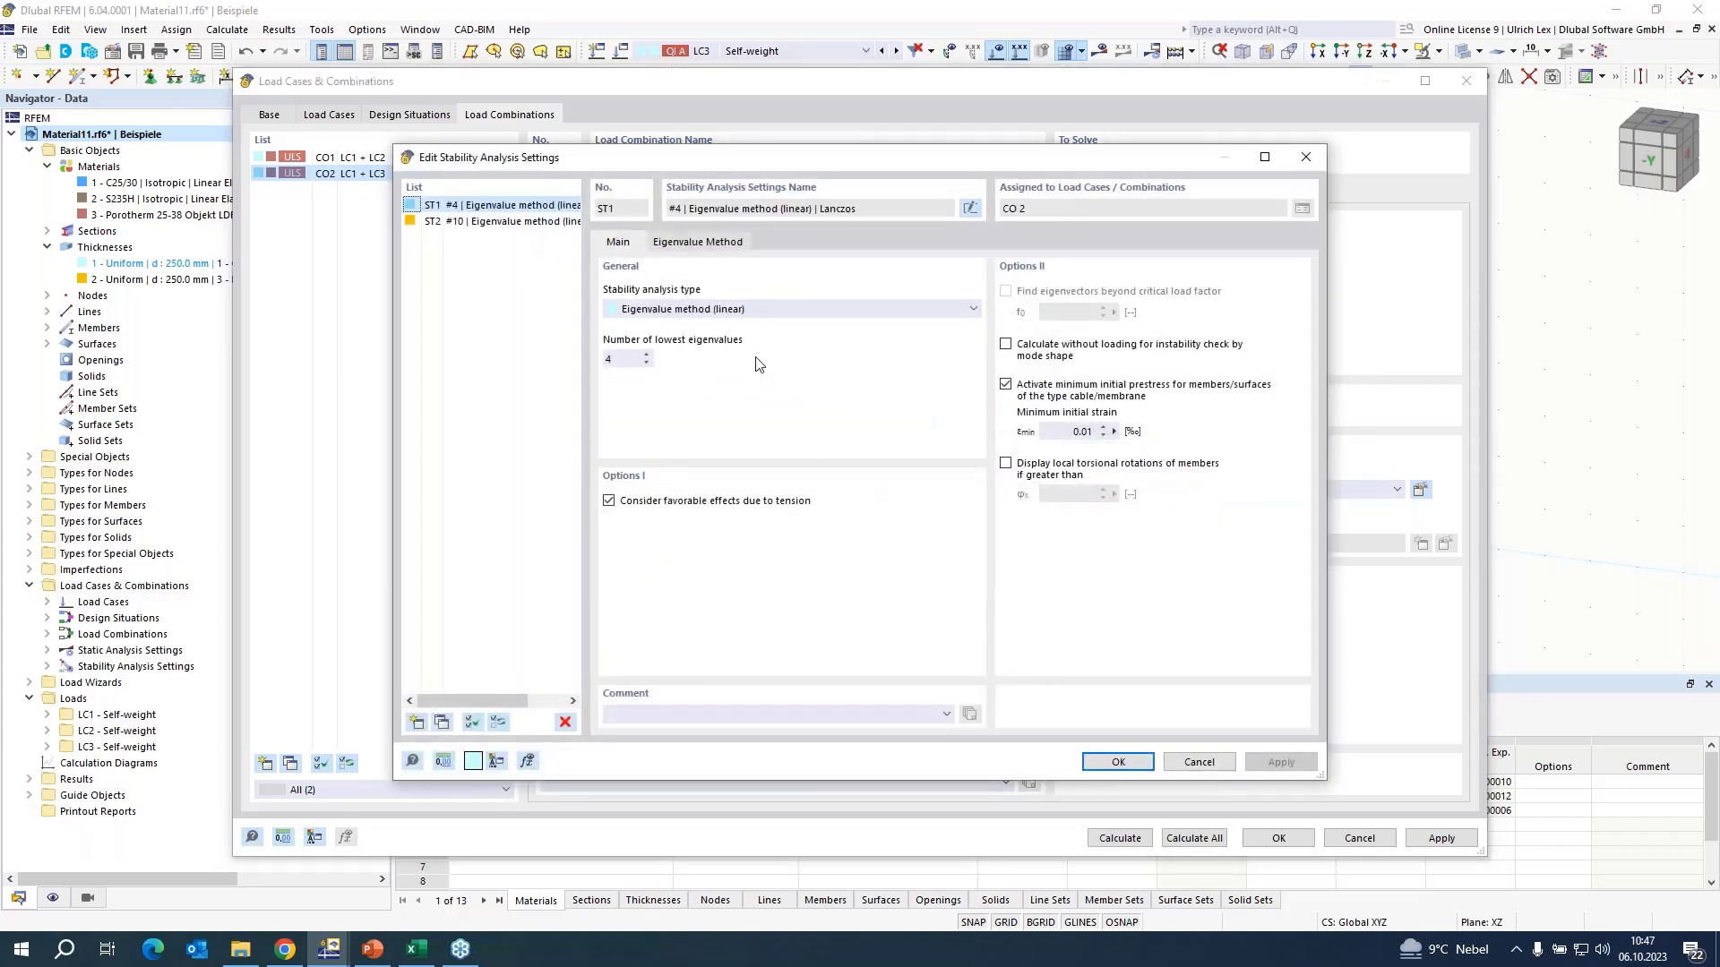
pyautogui.click(806, 310)
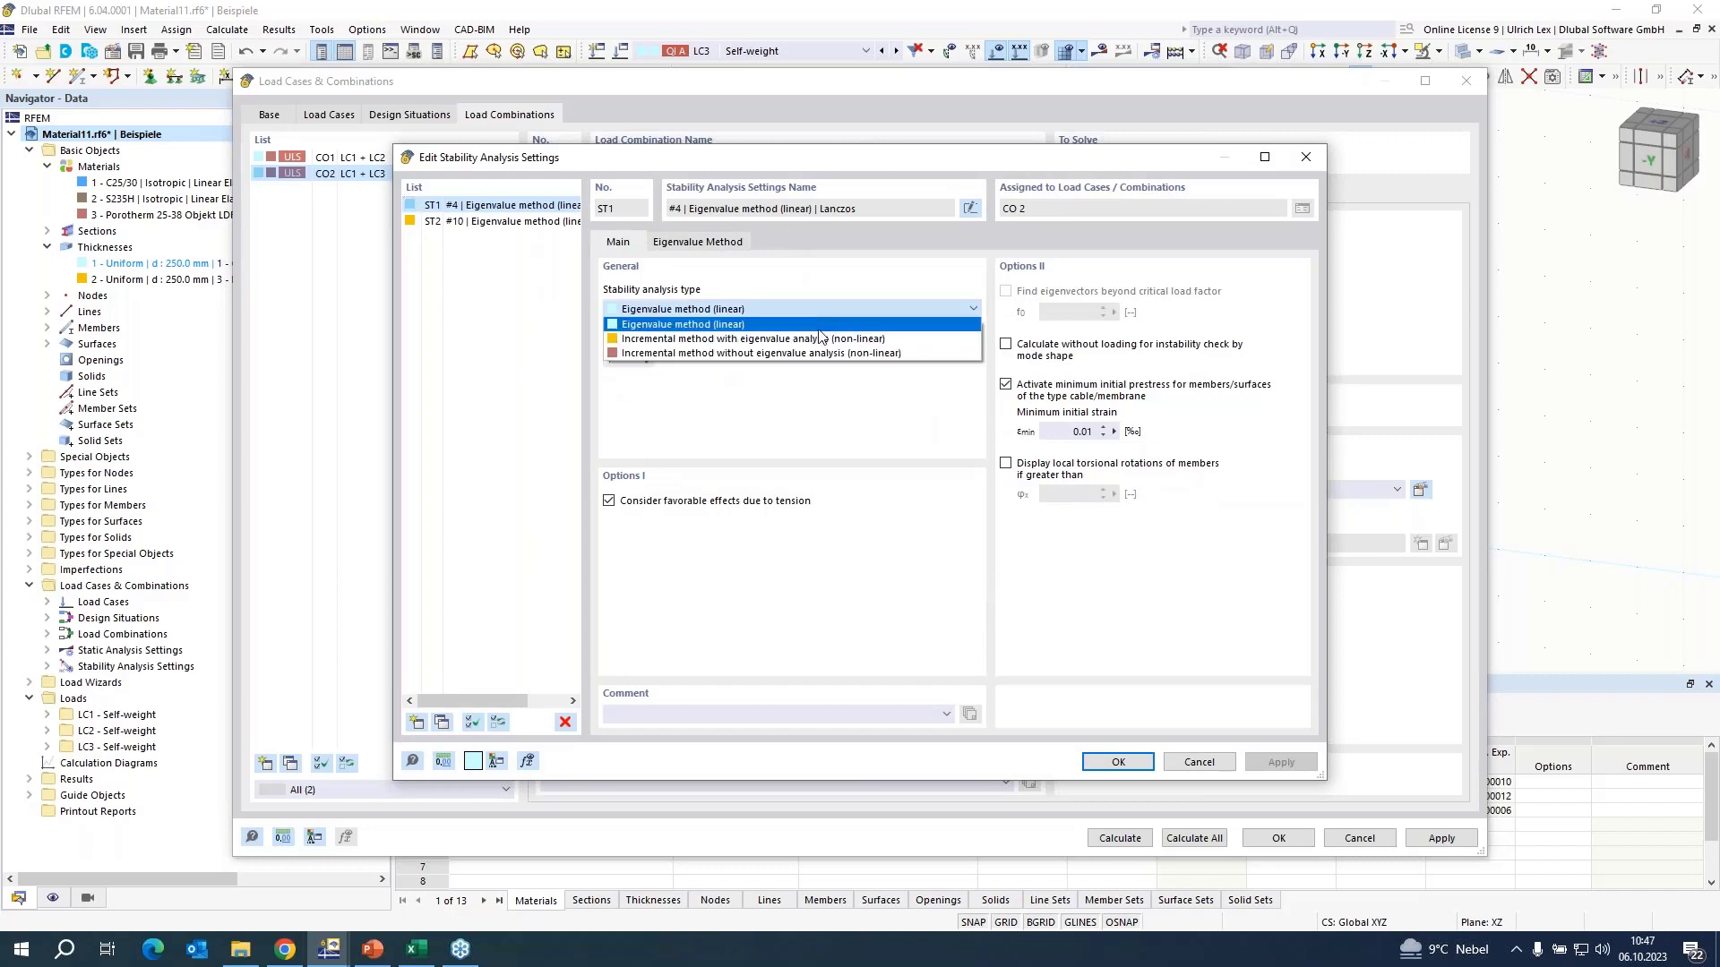
pyautogui.click(932, 354)
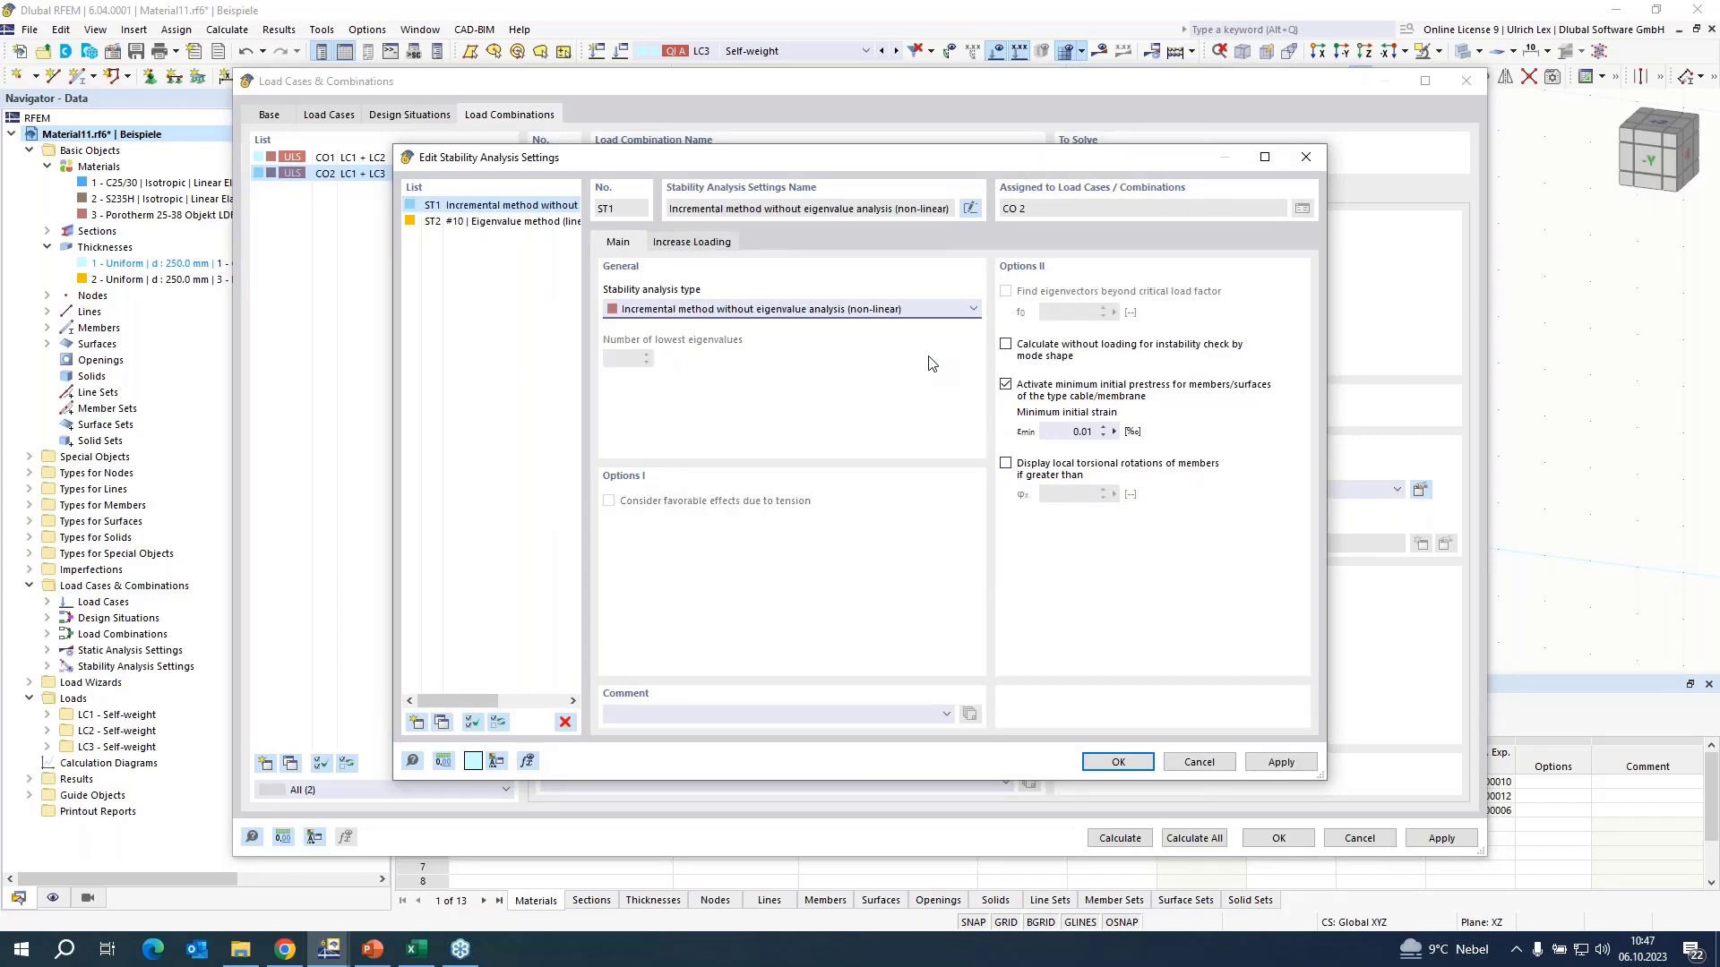
# - Set initial load factor 0.5, increment 0.05, refinement 1 and maximum 1000 load increments, and save the results of all increments
pyautogui.click(704, 242)
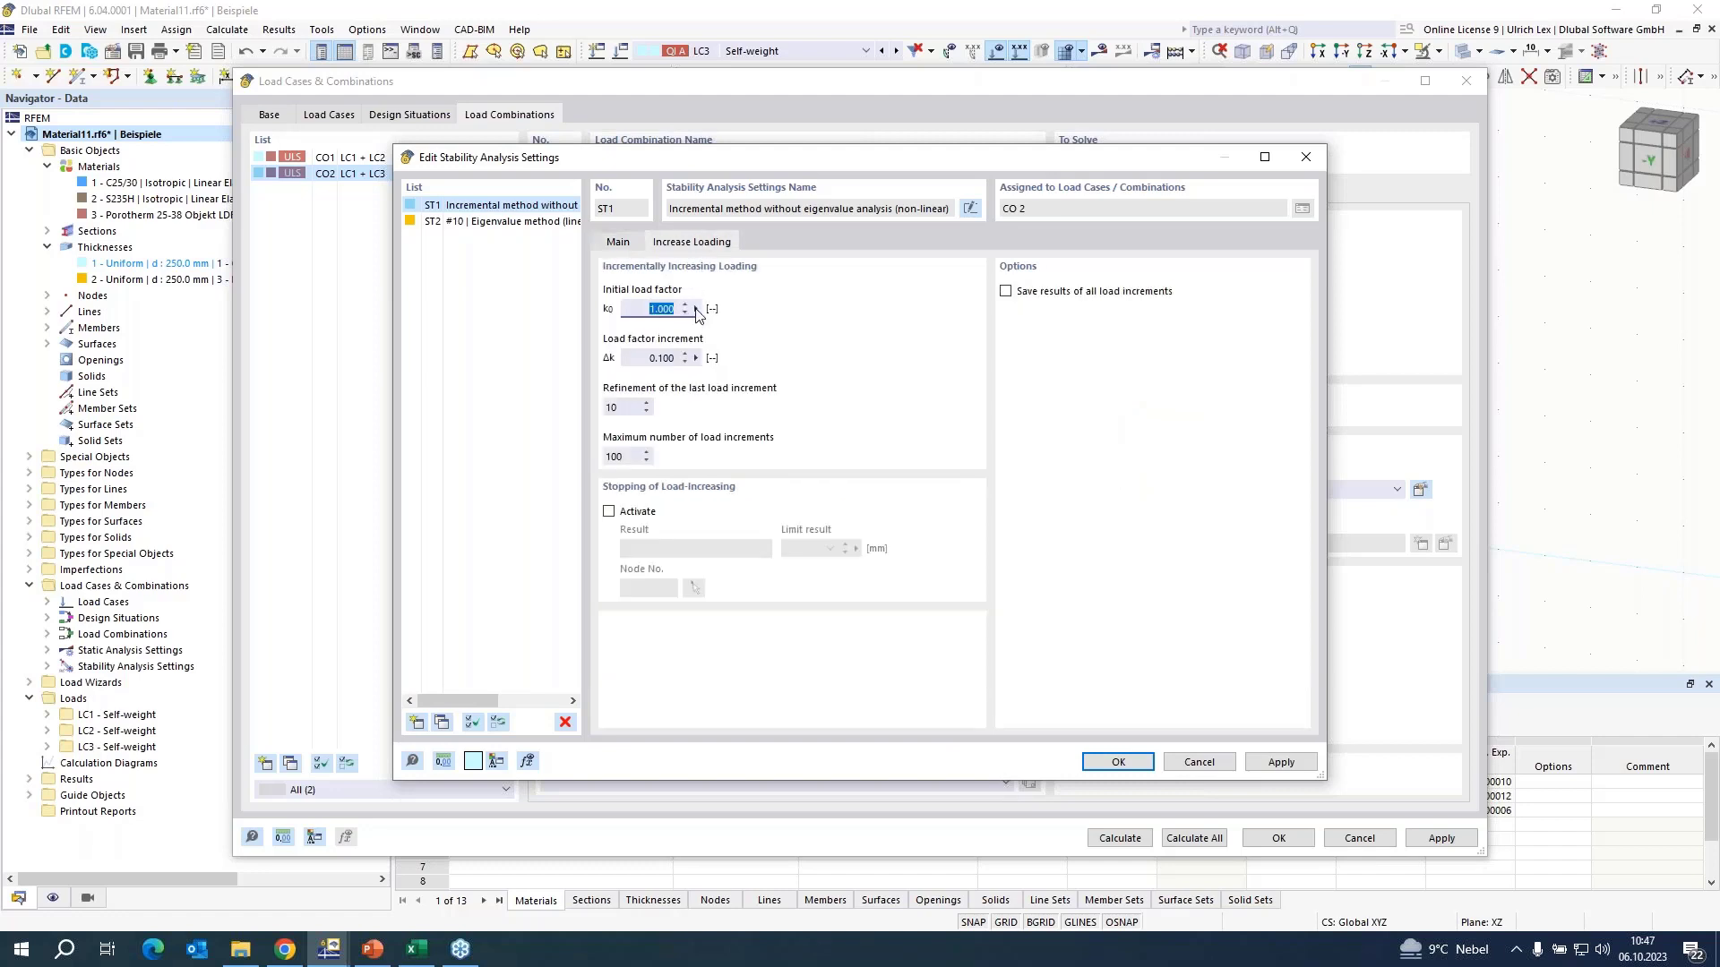
pyautogui.write('0,5')
pyautogui.press('Tab')
pyautogui.write('0,05')
pyautogui.press('Tab')
pyautogui.press('Tab')
pyautogui.click(1006, 292)
pyautogui.moveTo(928, 156); pyautogui.dragTo(972, 139)
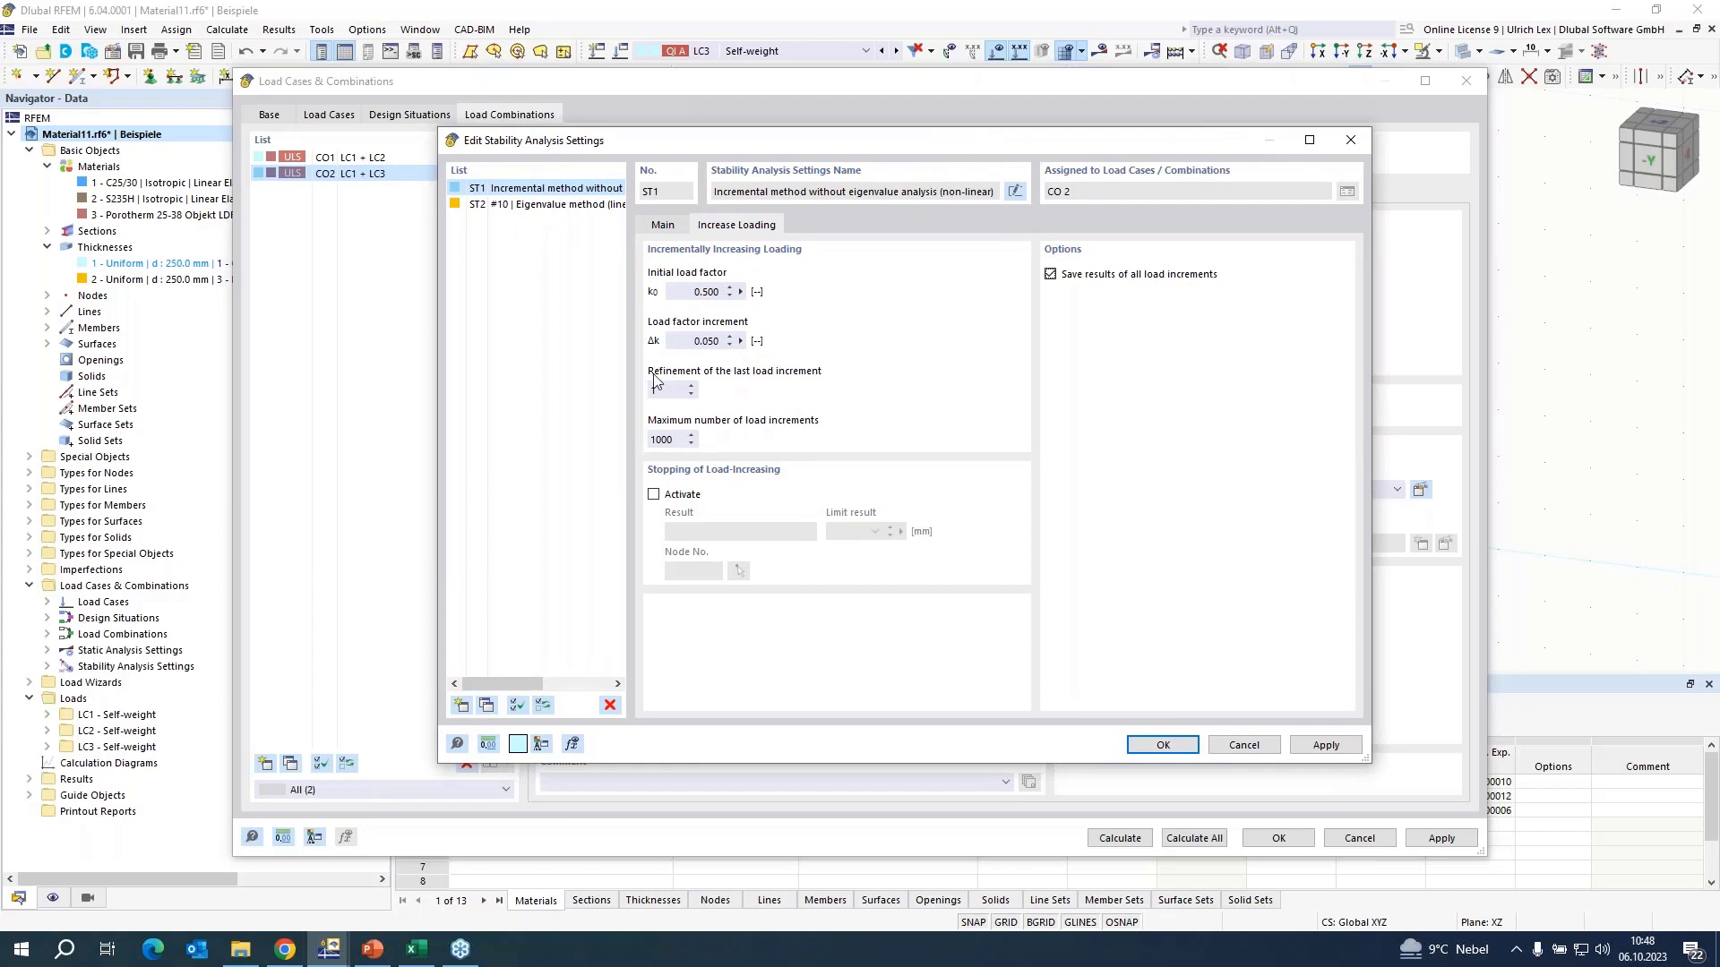
# - Activate stopping of the load increase at a displacement u of 20 mm at any node and accept the stability settings
pyautogui.click(657, 496)
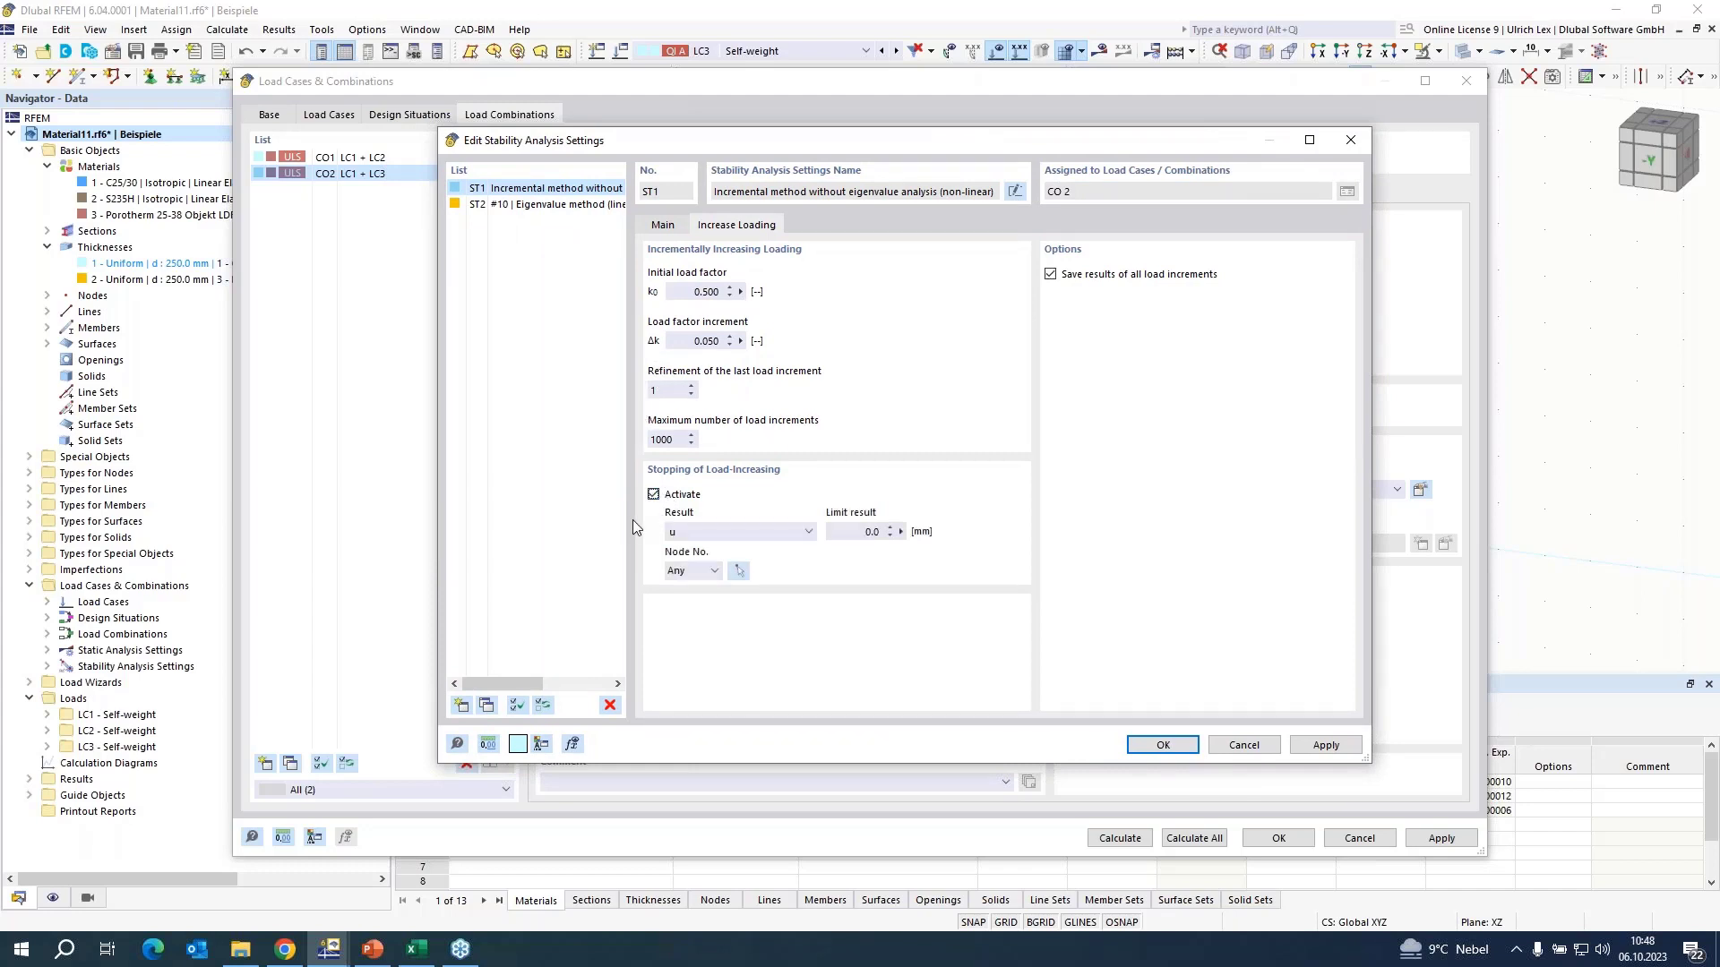
pyautogui.click(889, 533)
pyautogui.click(1157, 746)
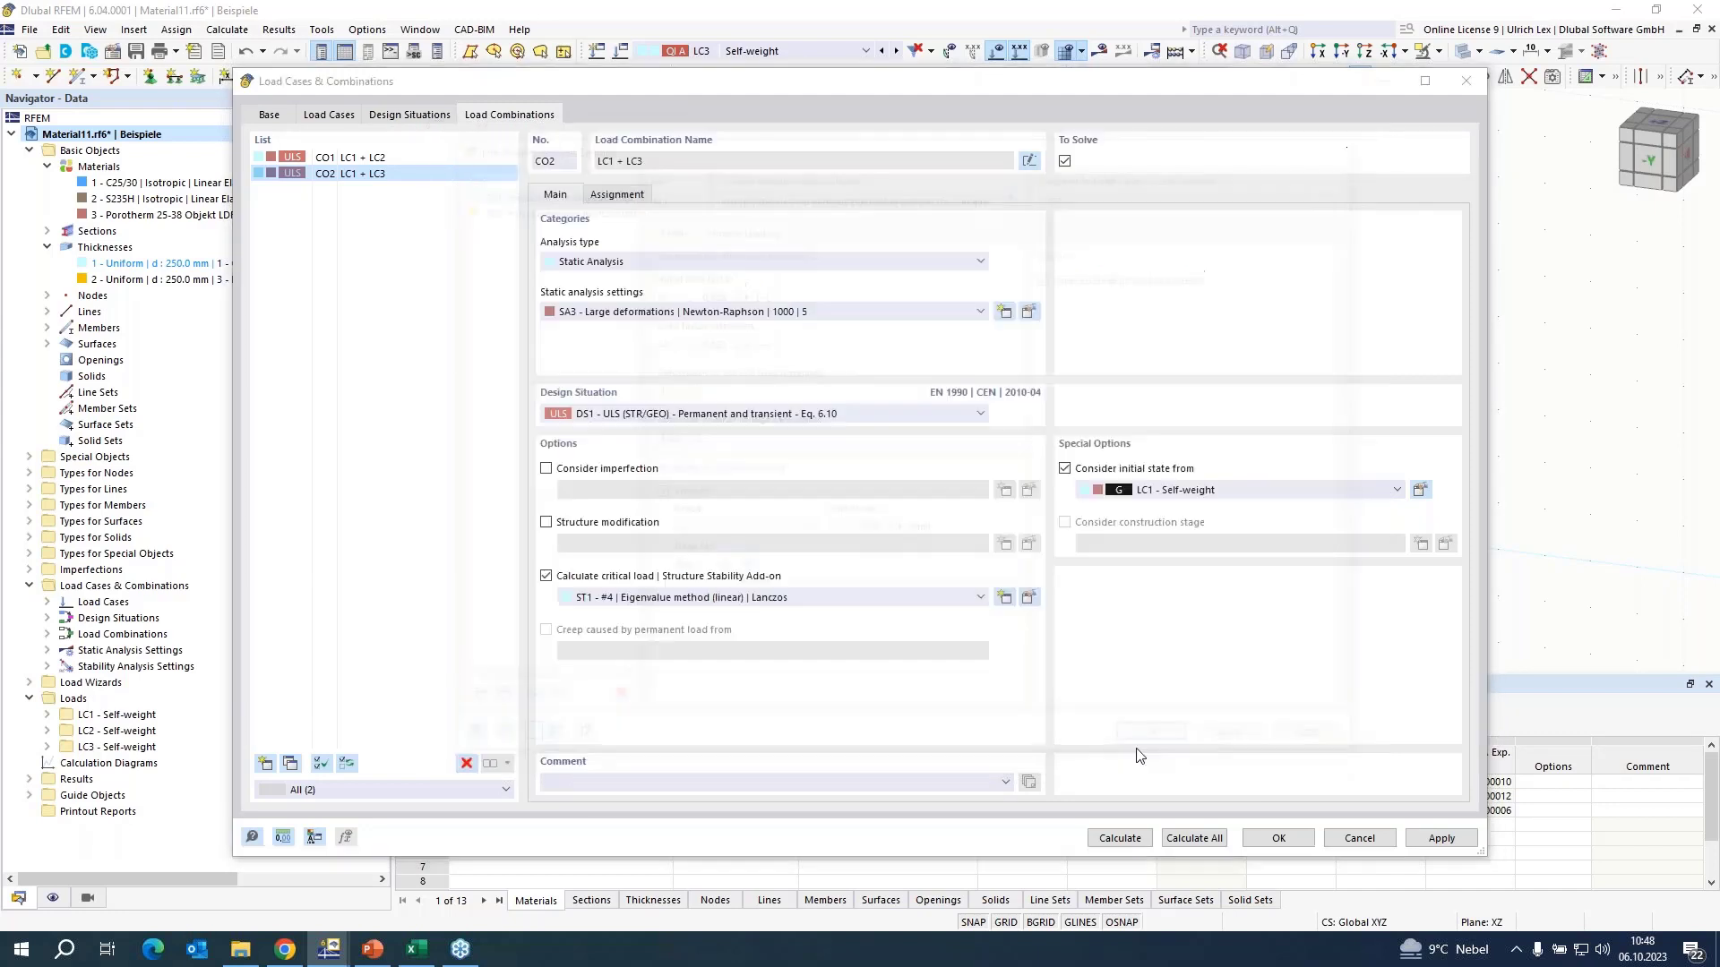
# - Review the load-increment and stopping settings of stability analysis ST1, then cancel the open load combination edits
pyautogui.click(1028, 598)
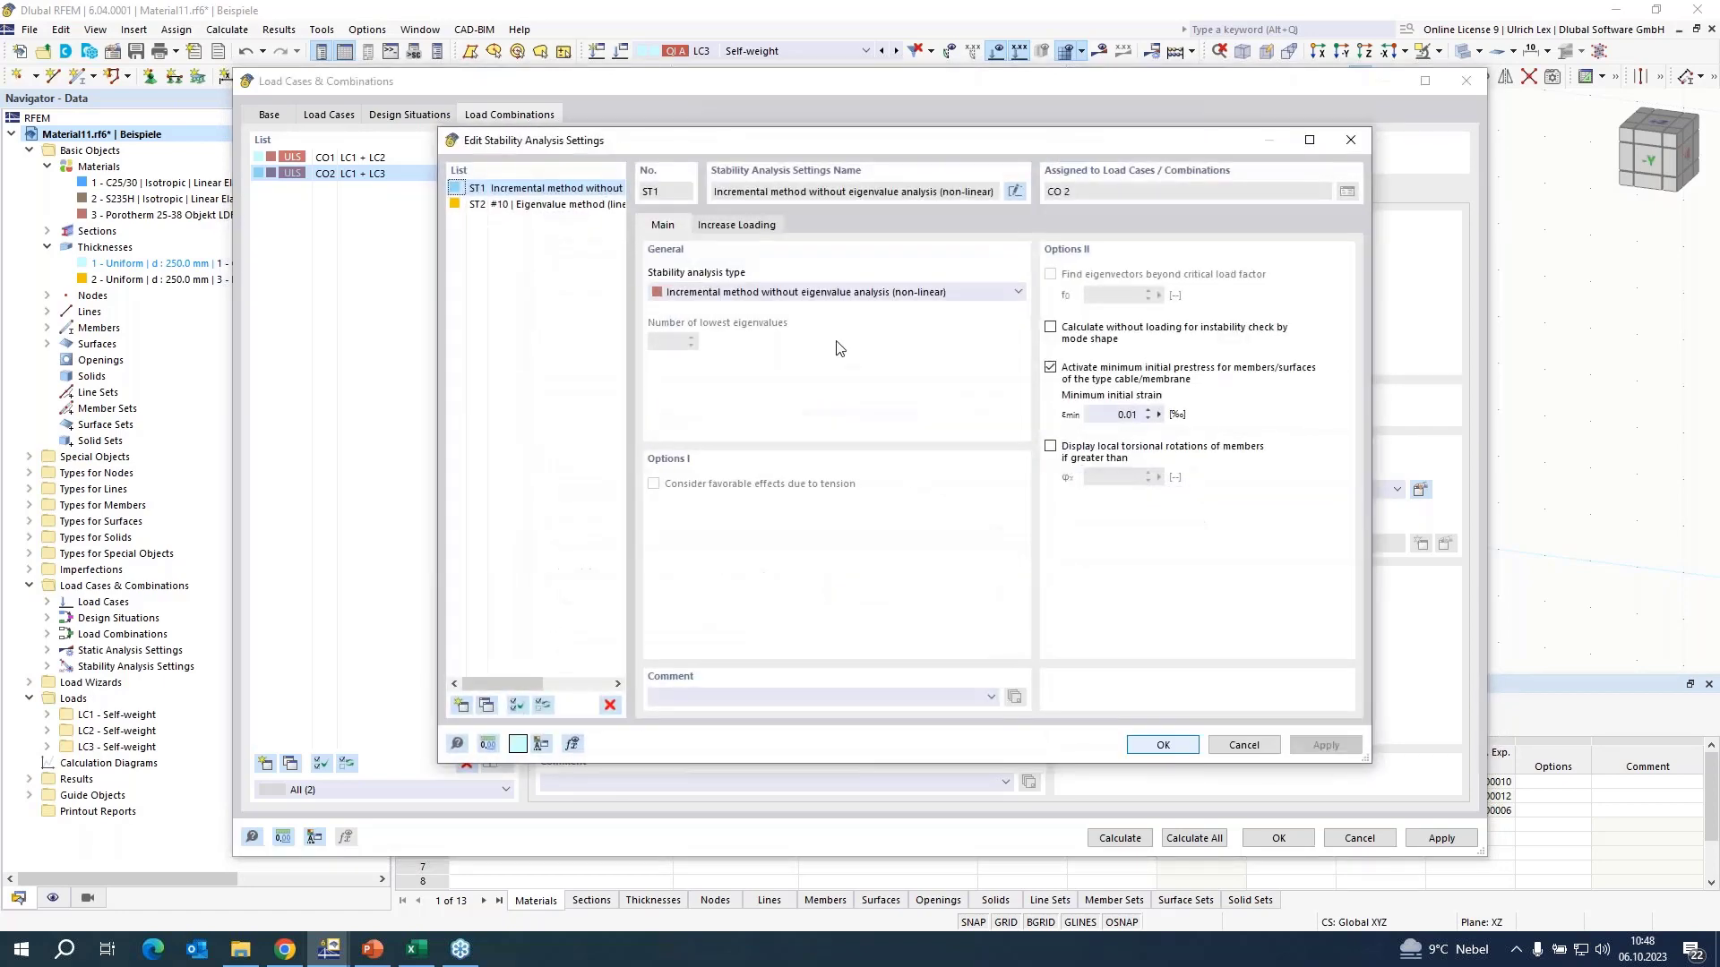
pyautogui.click(737, 225)
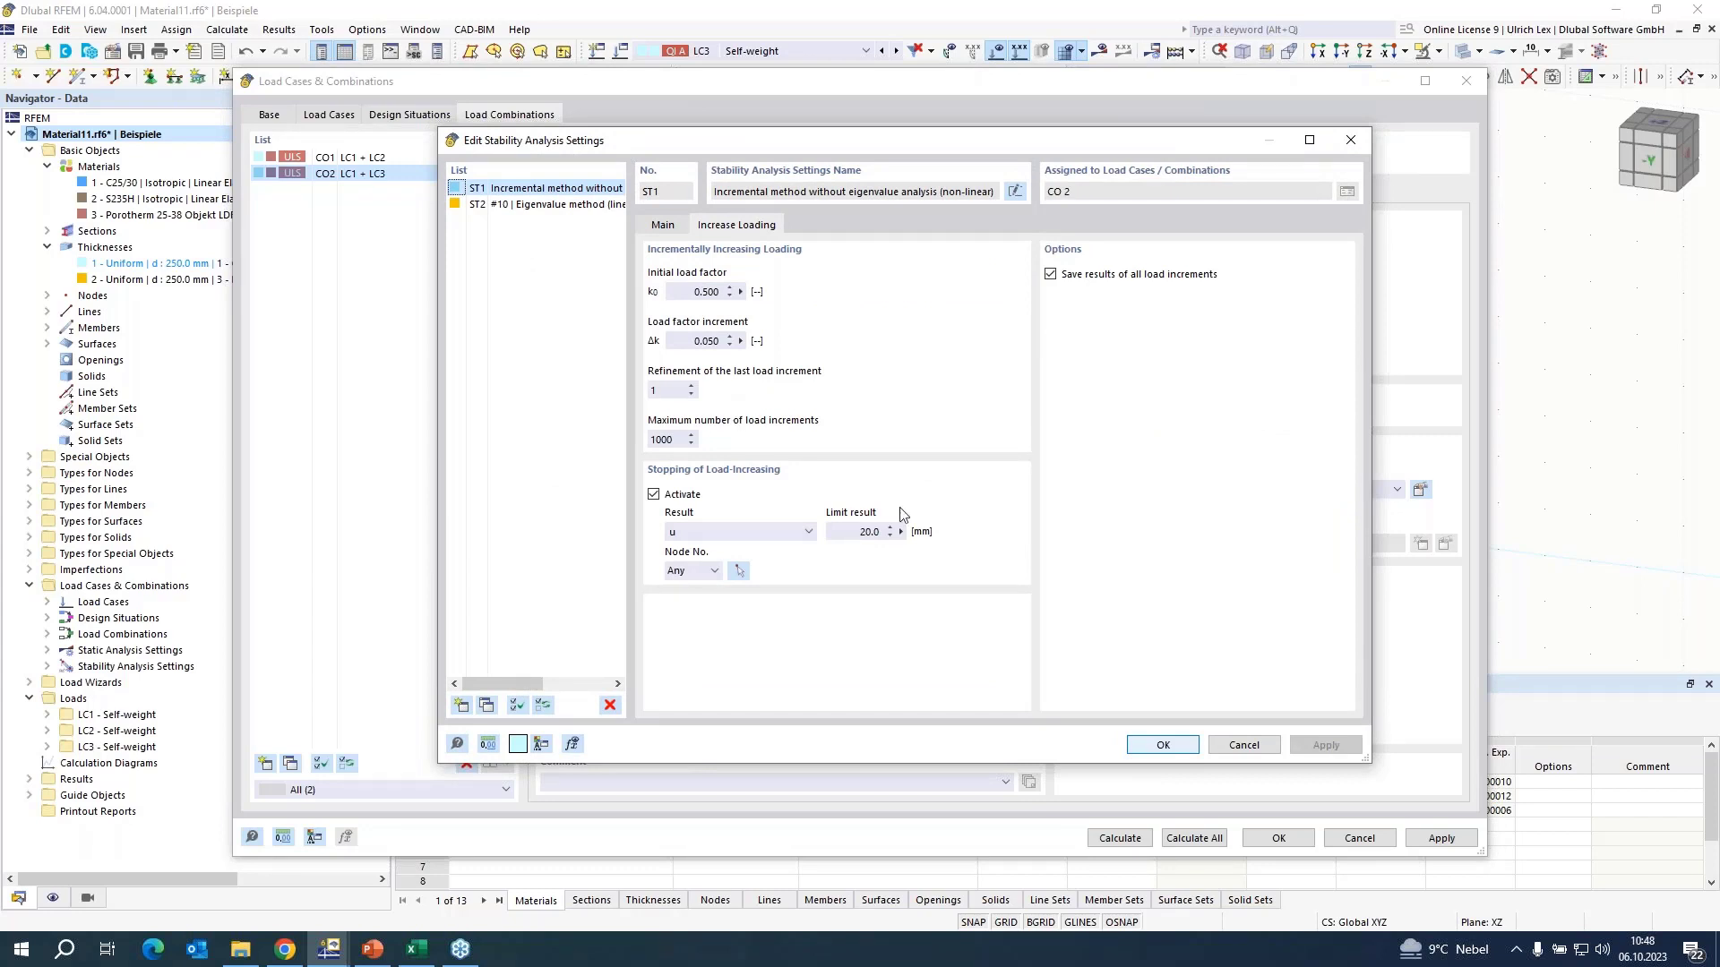
pyautogui.click(1243, 747)
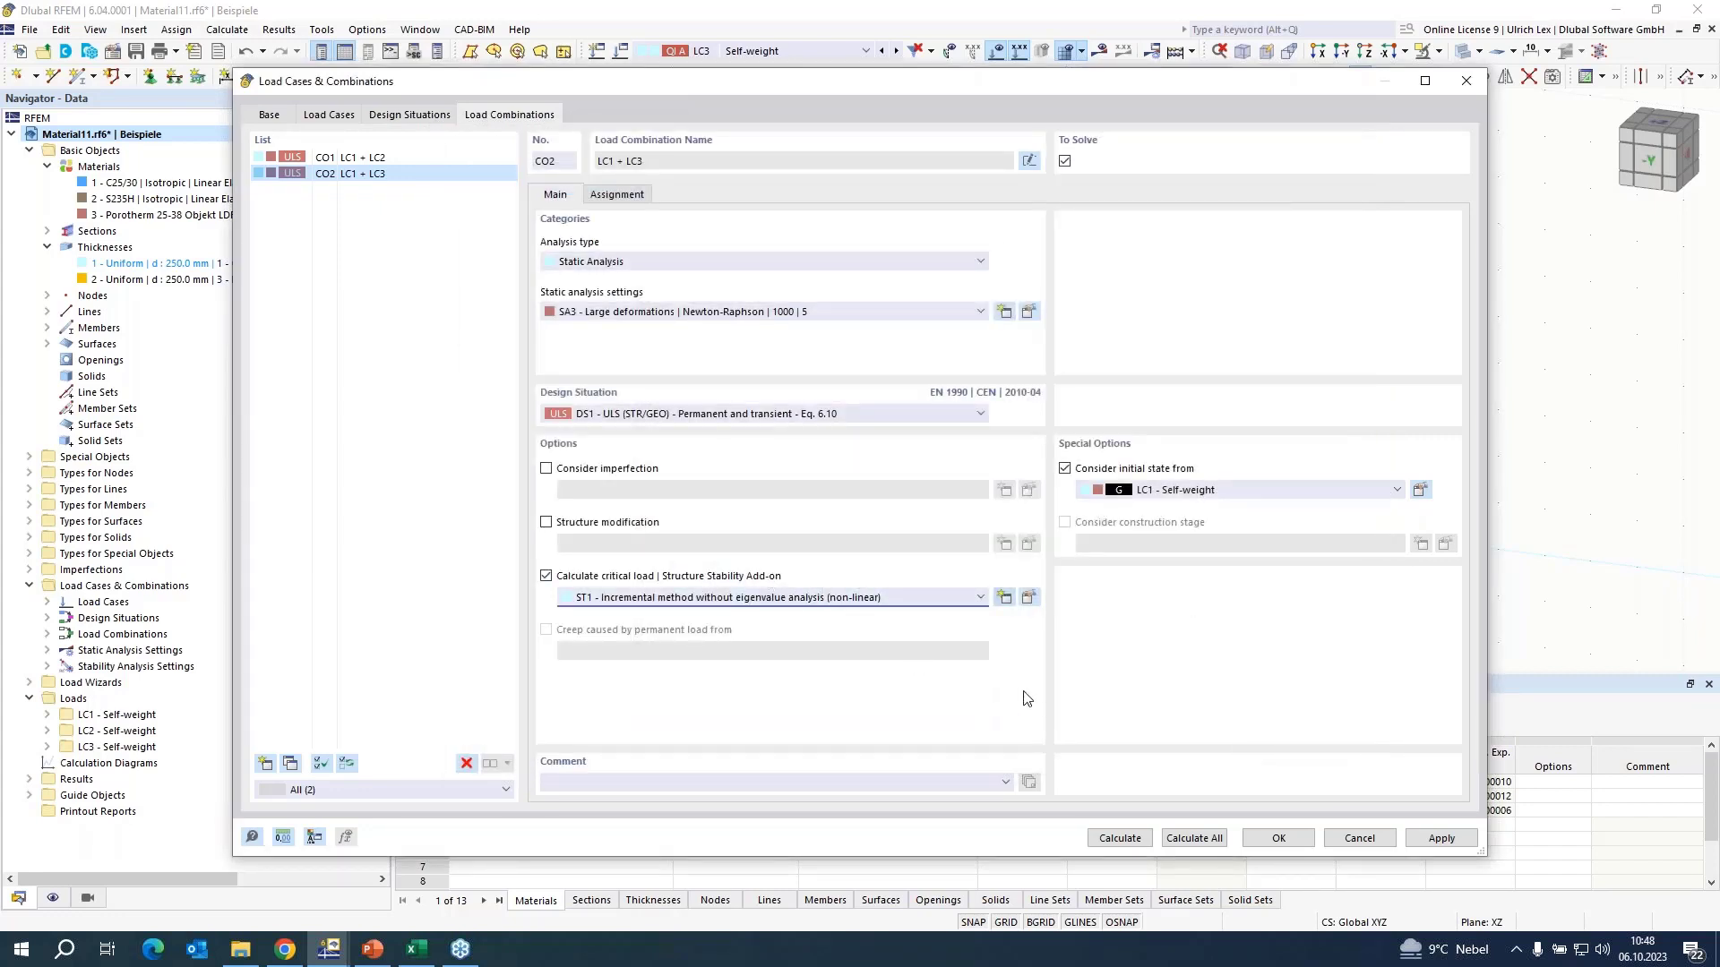
pyautogui.click(1354, 844)
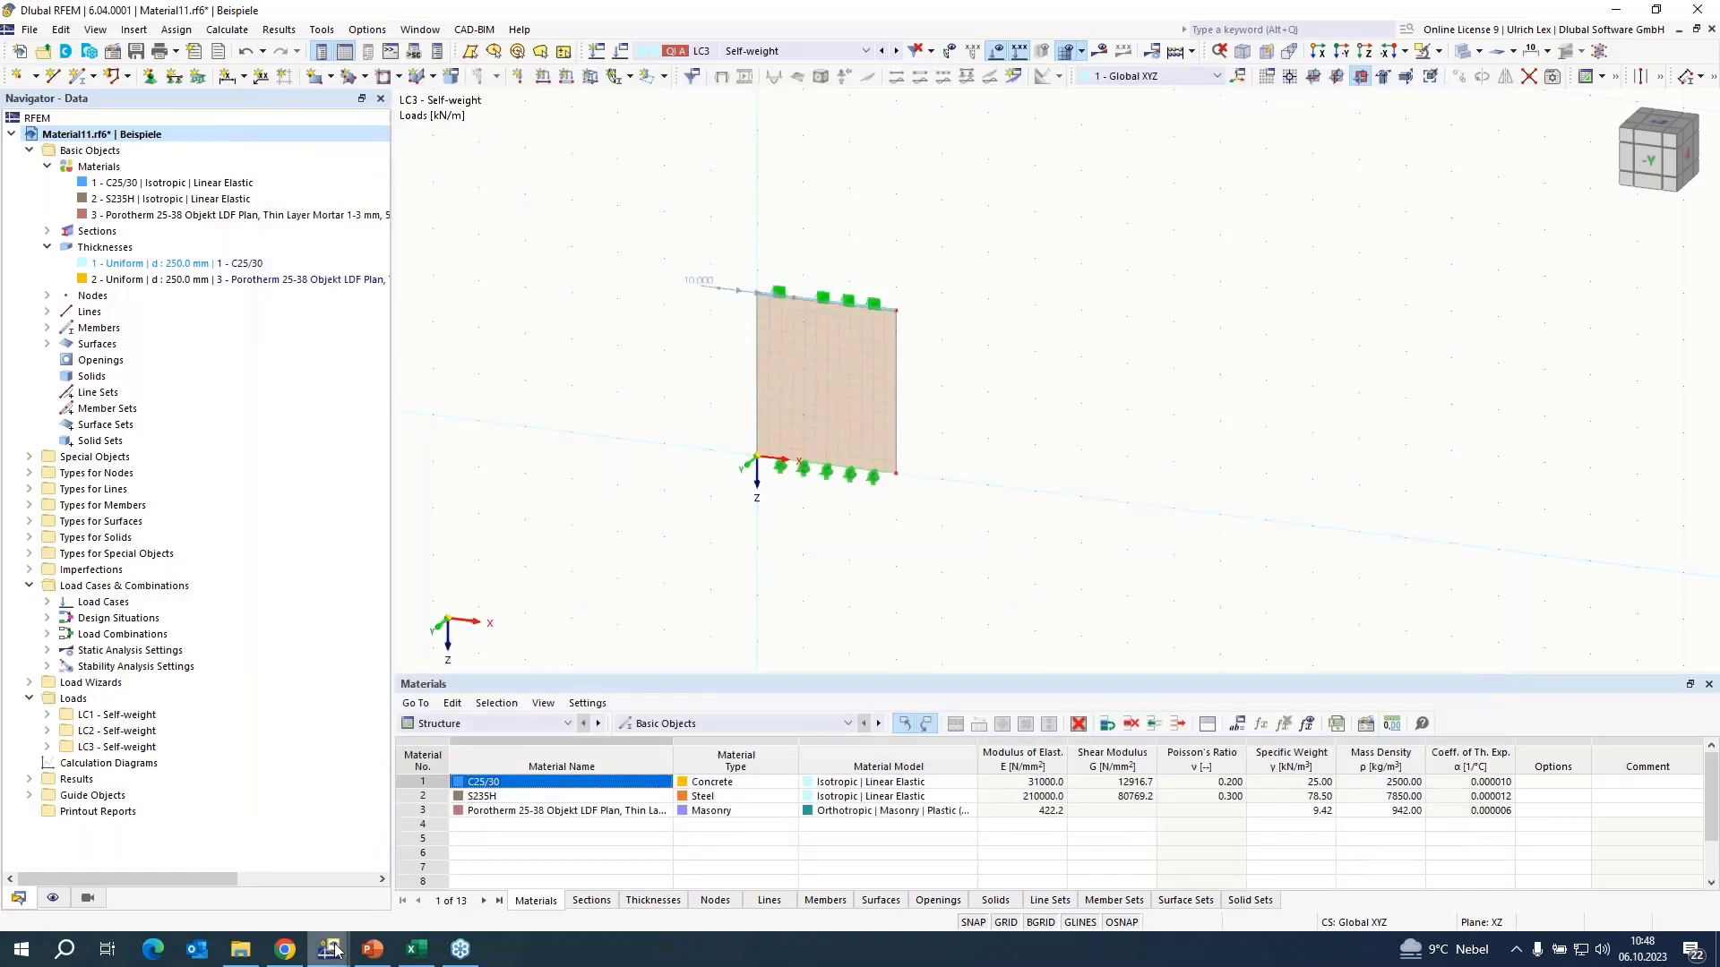
# - Switch to the other RFEM session and show the model Schubwand_ohne_Öffnung.rf6
pyautogui.moveTo(336, 952)
pyautogui.click(523, 874)
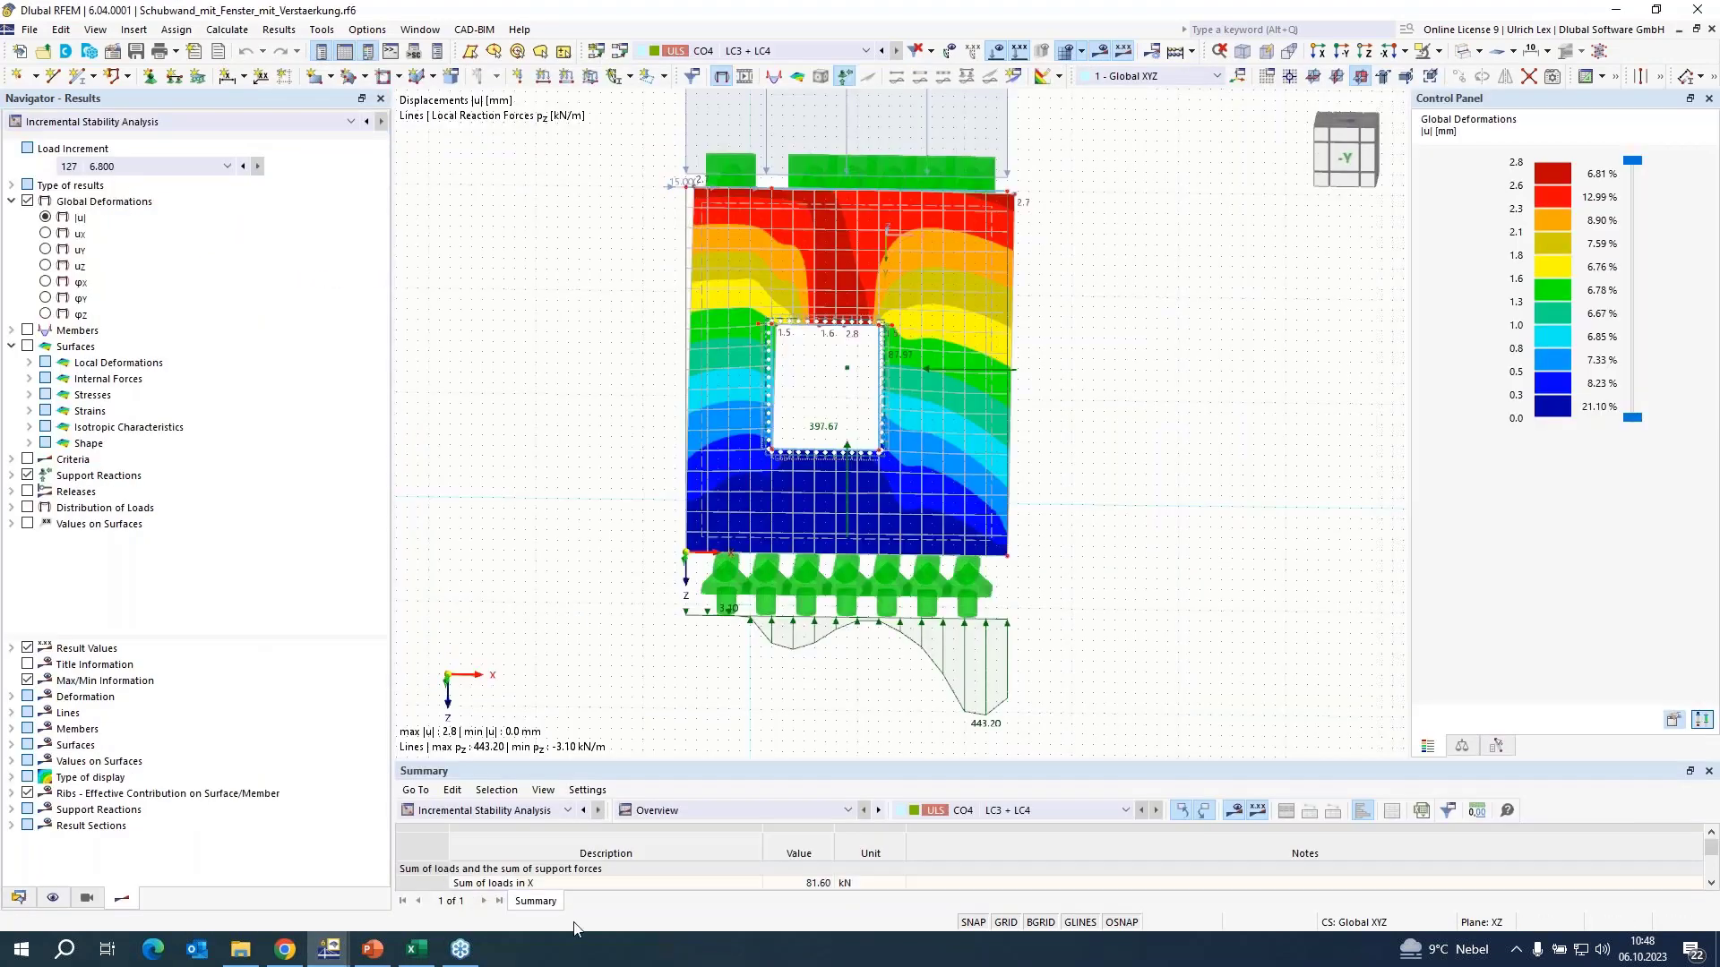
pyautogui.click(426, 31)
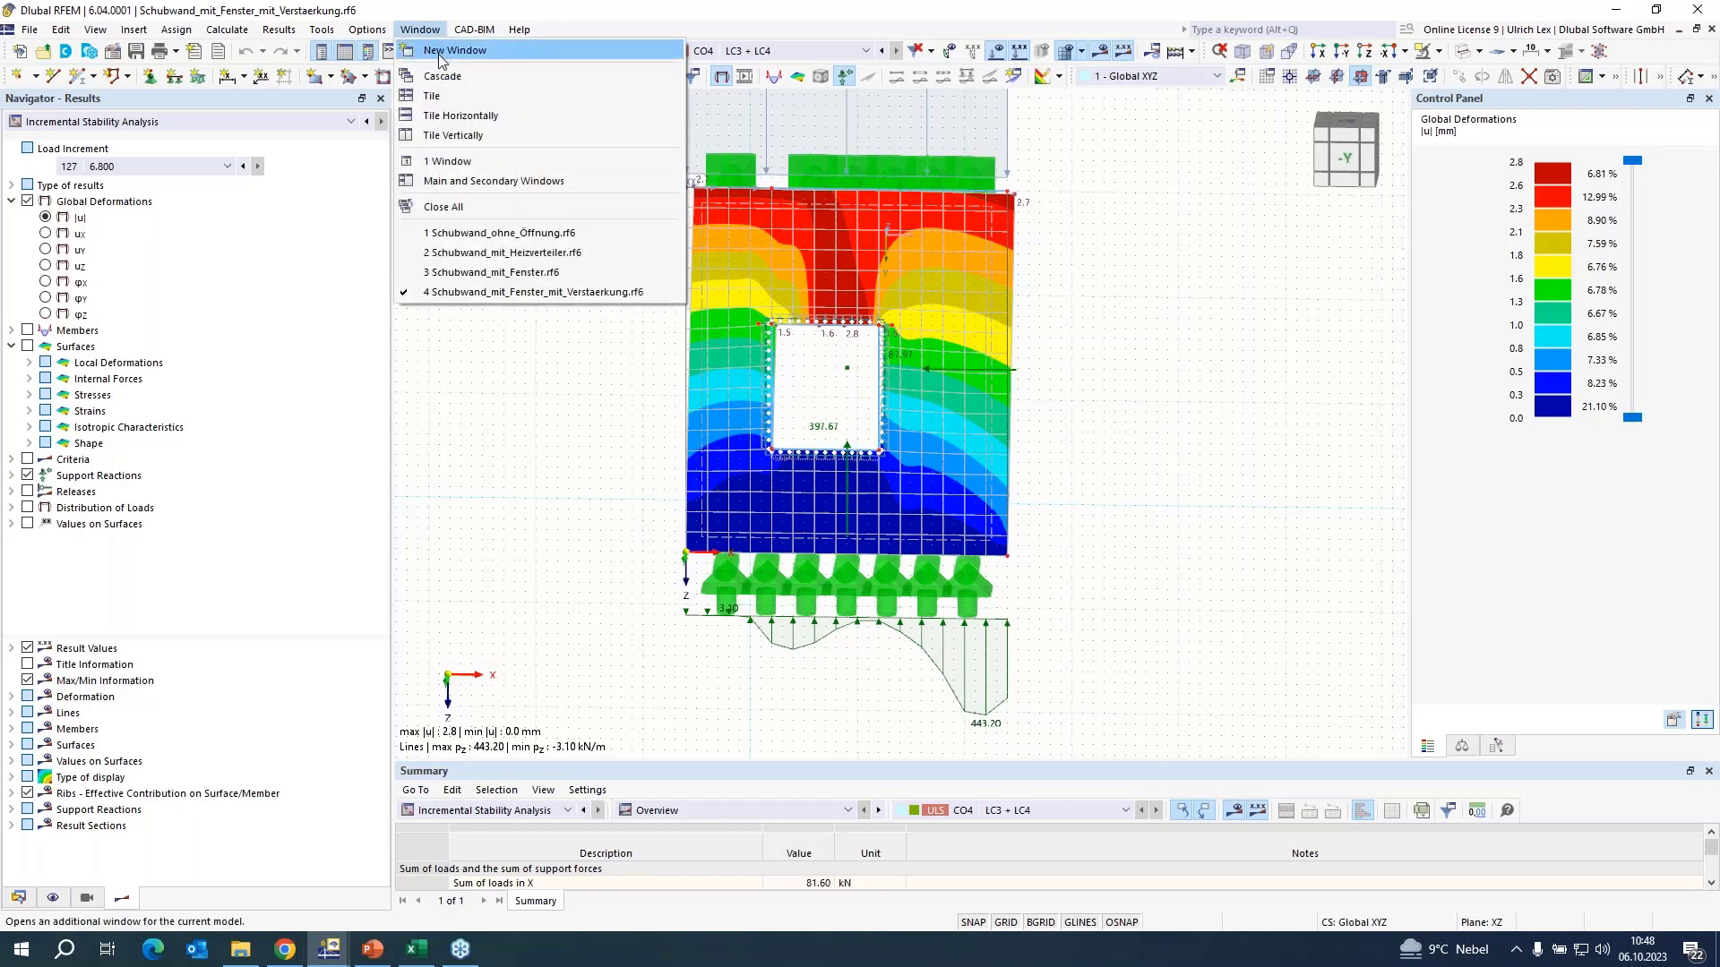
pyautogui.click(524, 227)
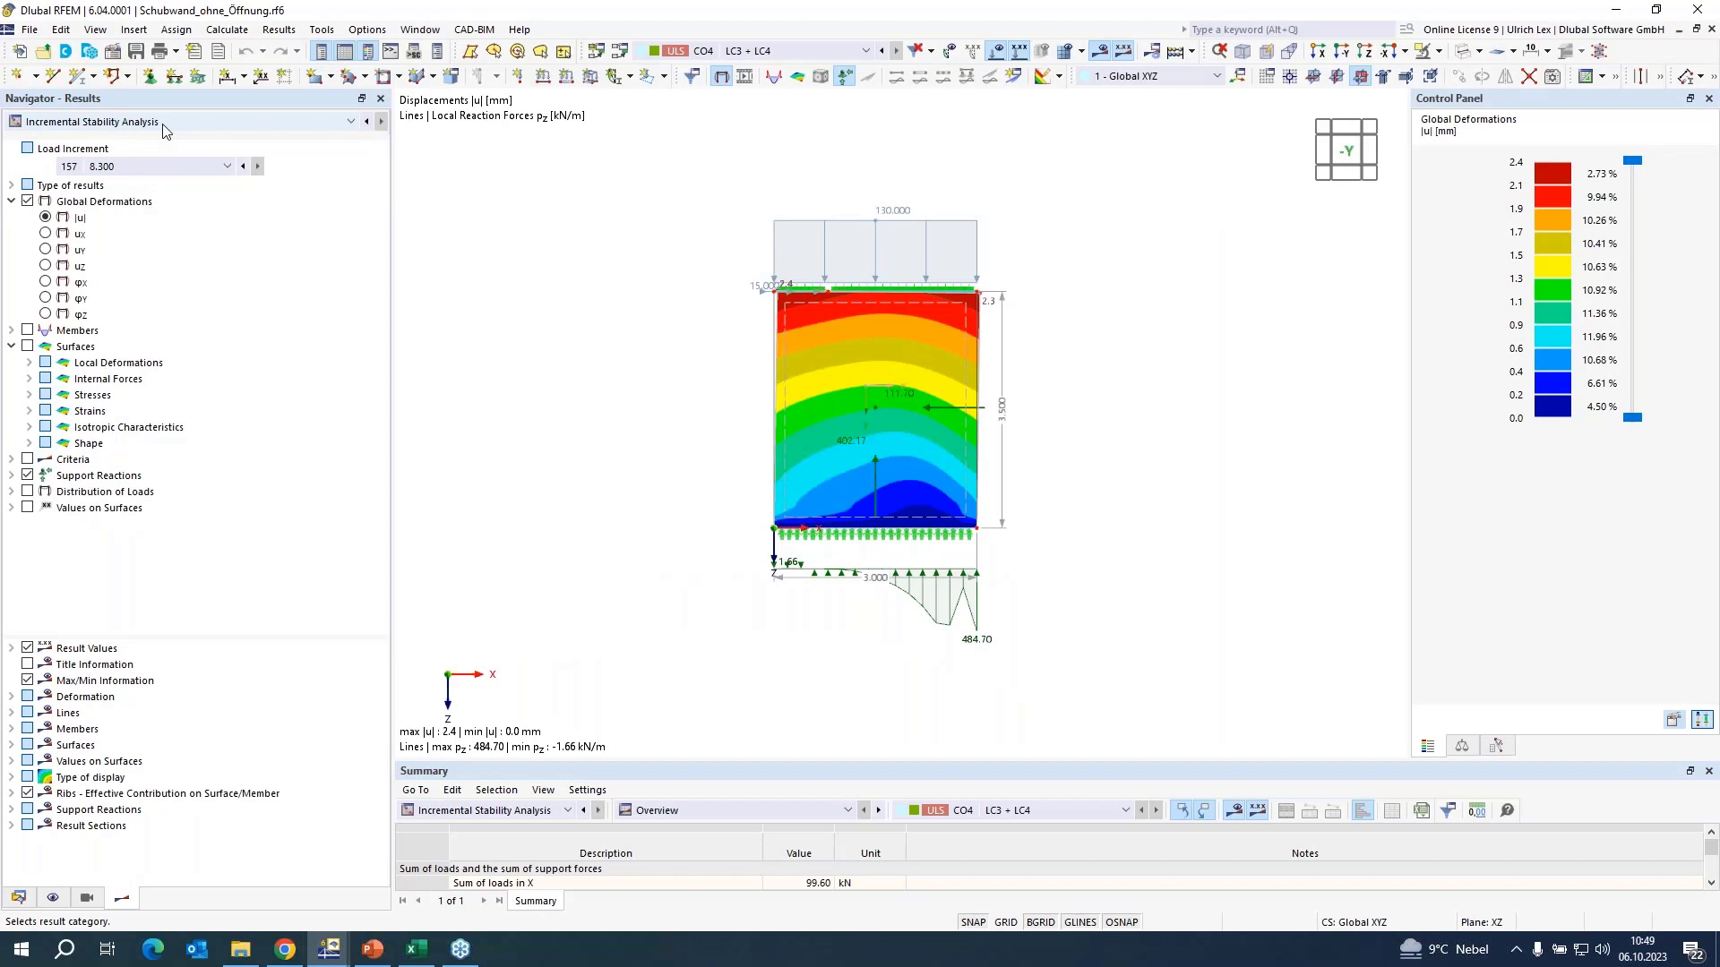
# - Examine the displacements and line support reactions of the wall without opening in the Incremental Stability Analysis results
pyautogui.click(94, 122)
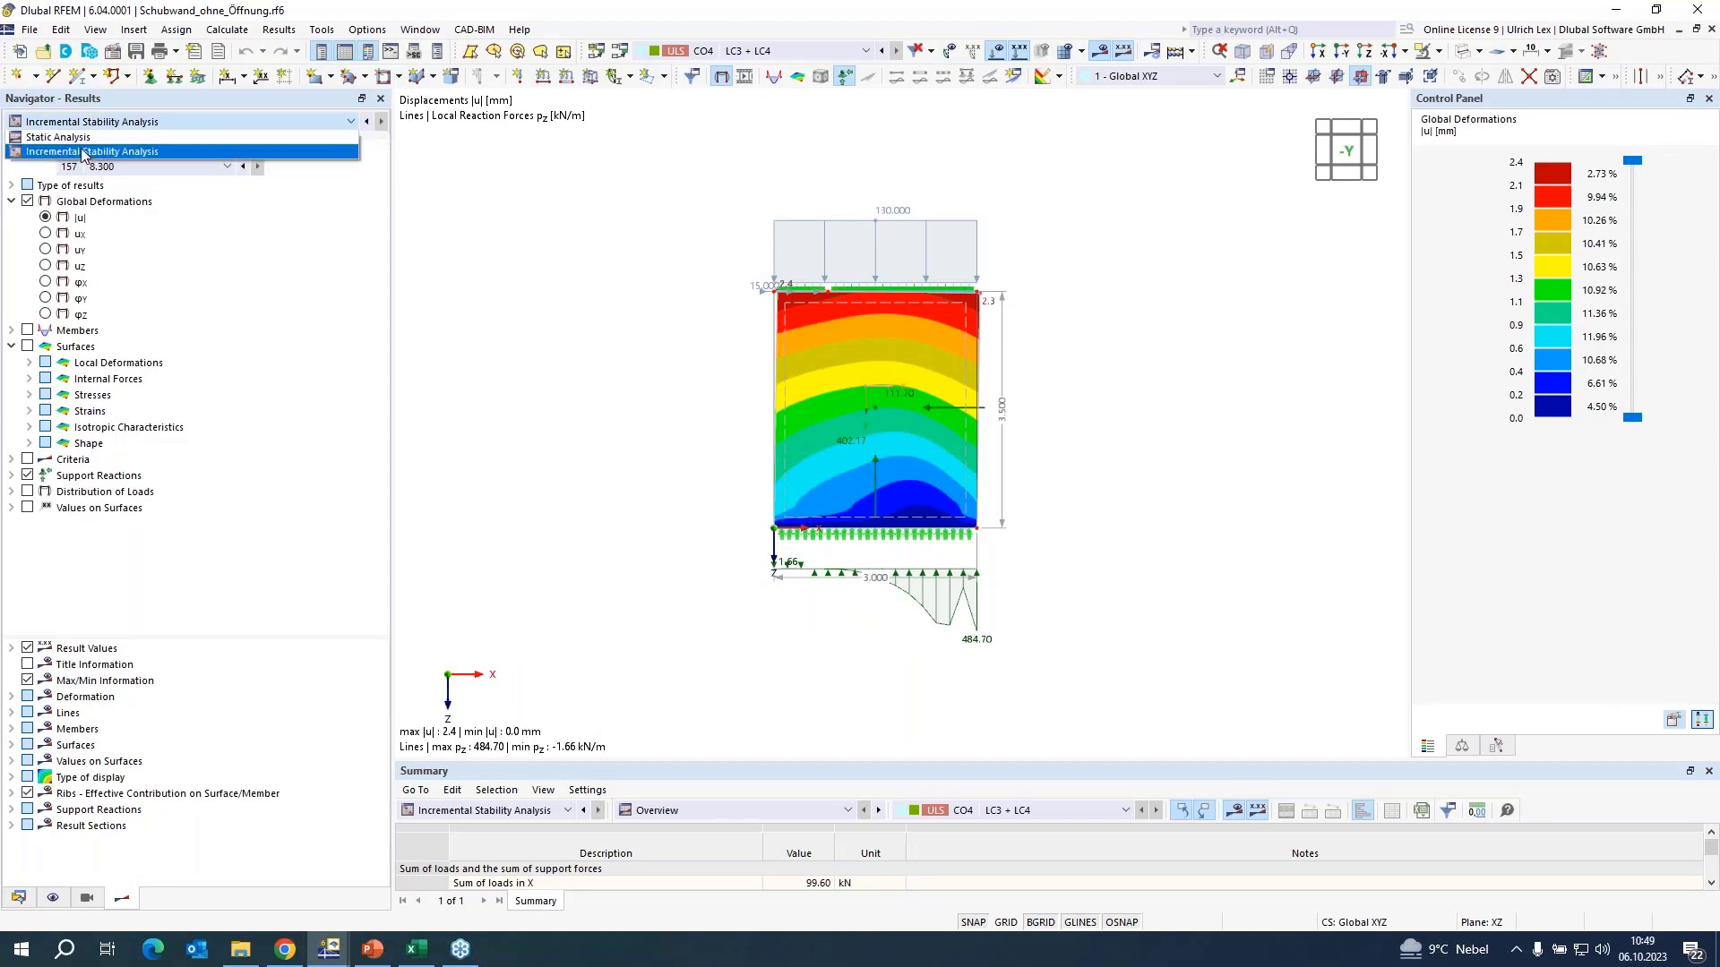
pyautogui.click(86, 152)
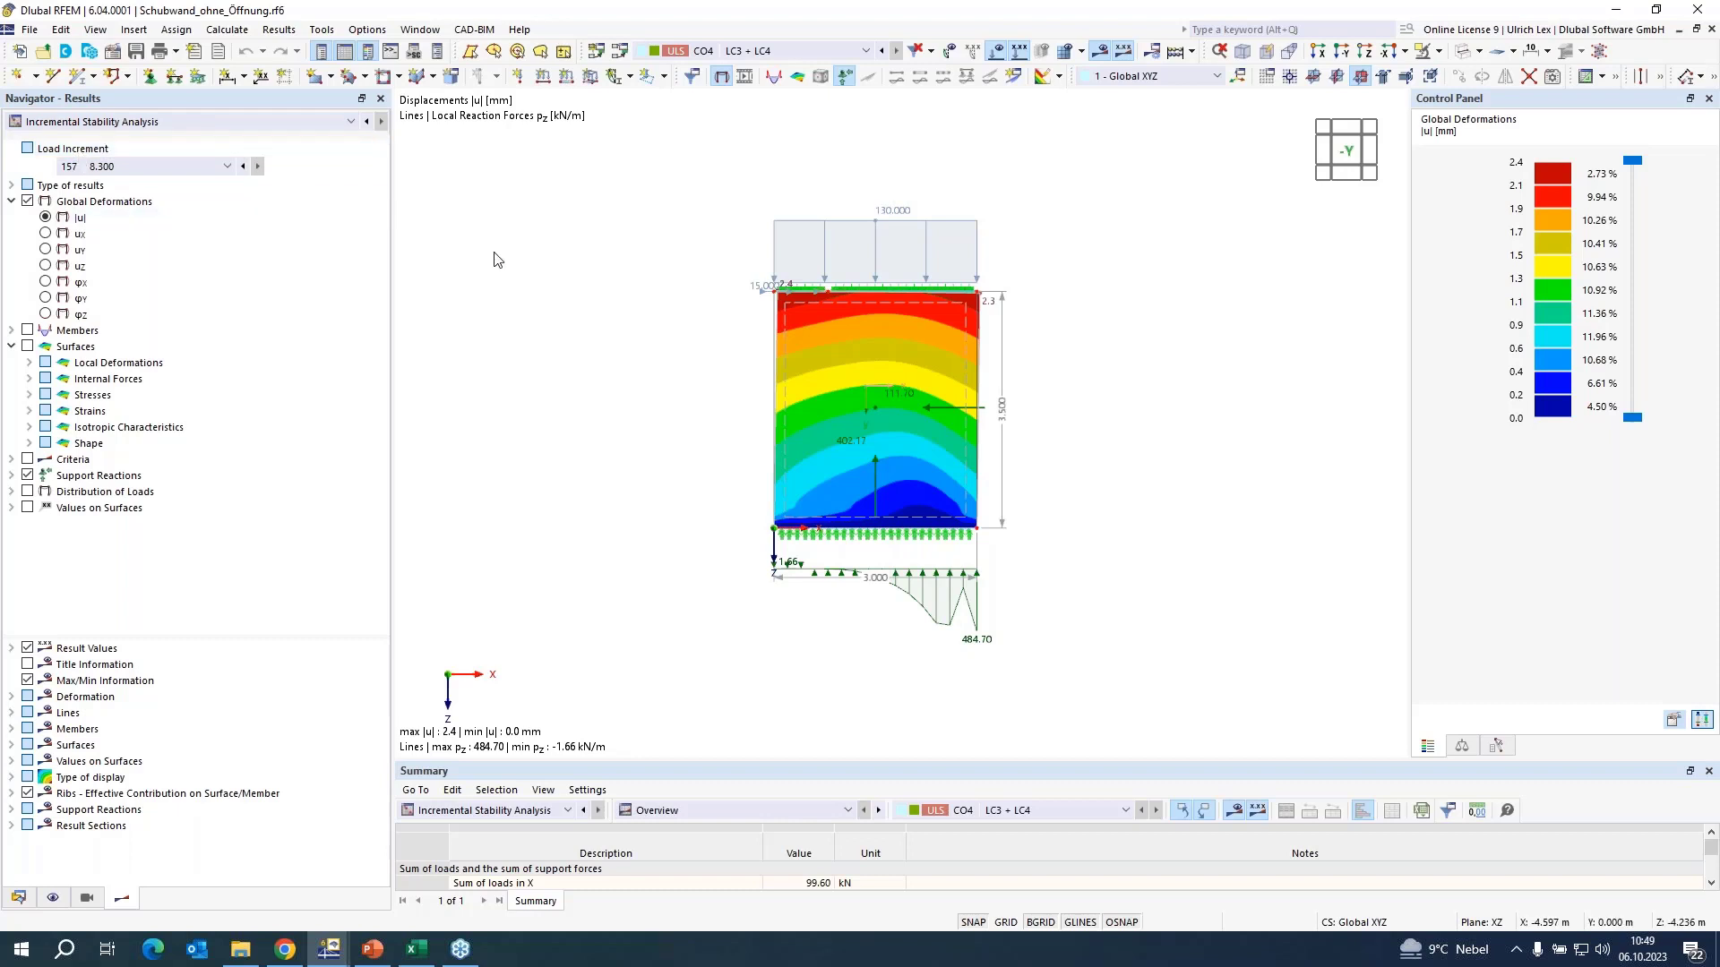
pyautogui.scroll(1, 873, 289)
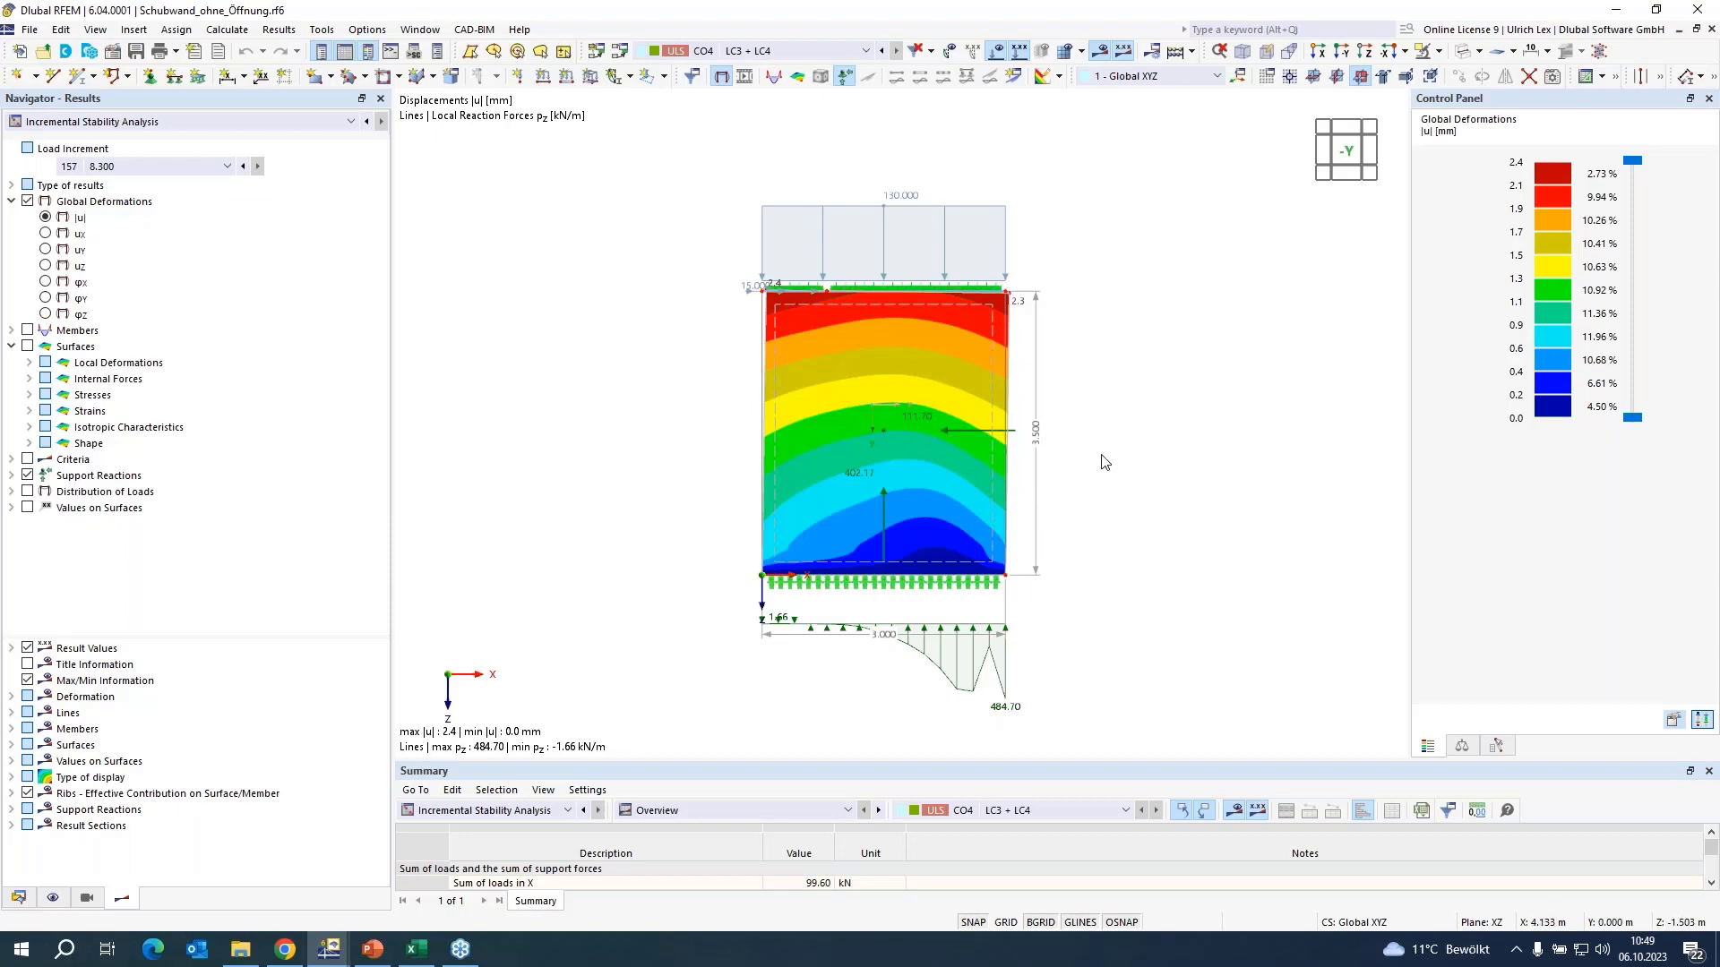
pyautogui.scroll(-1, 663, 349)
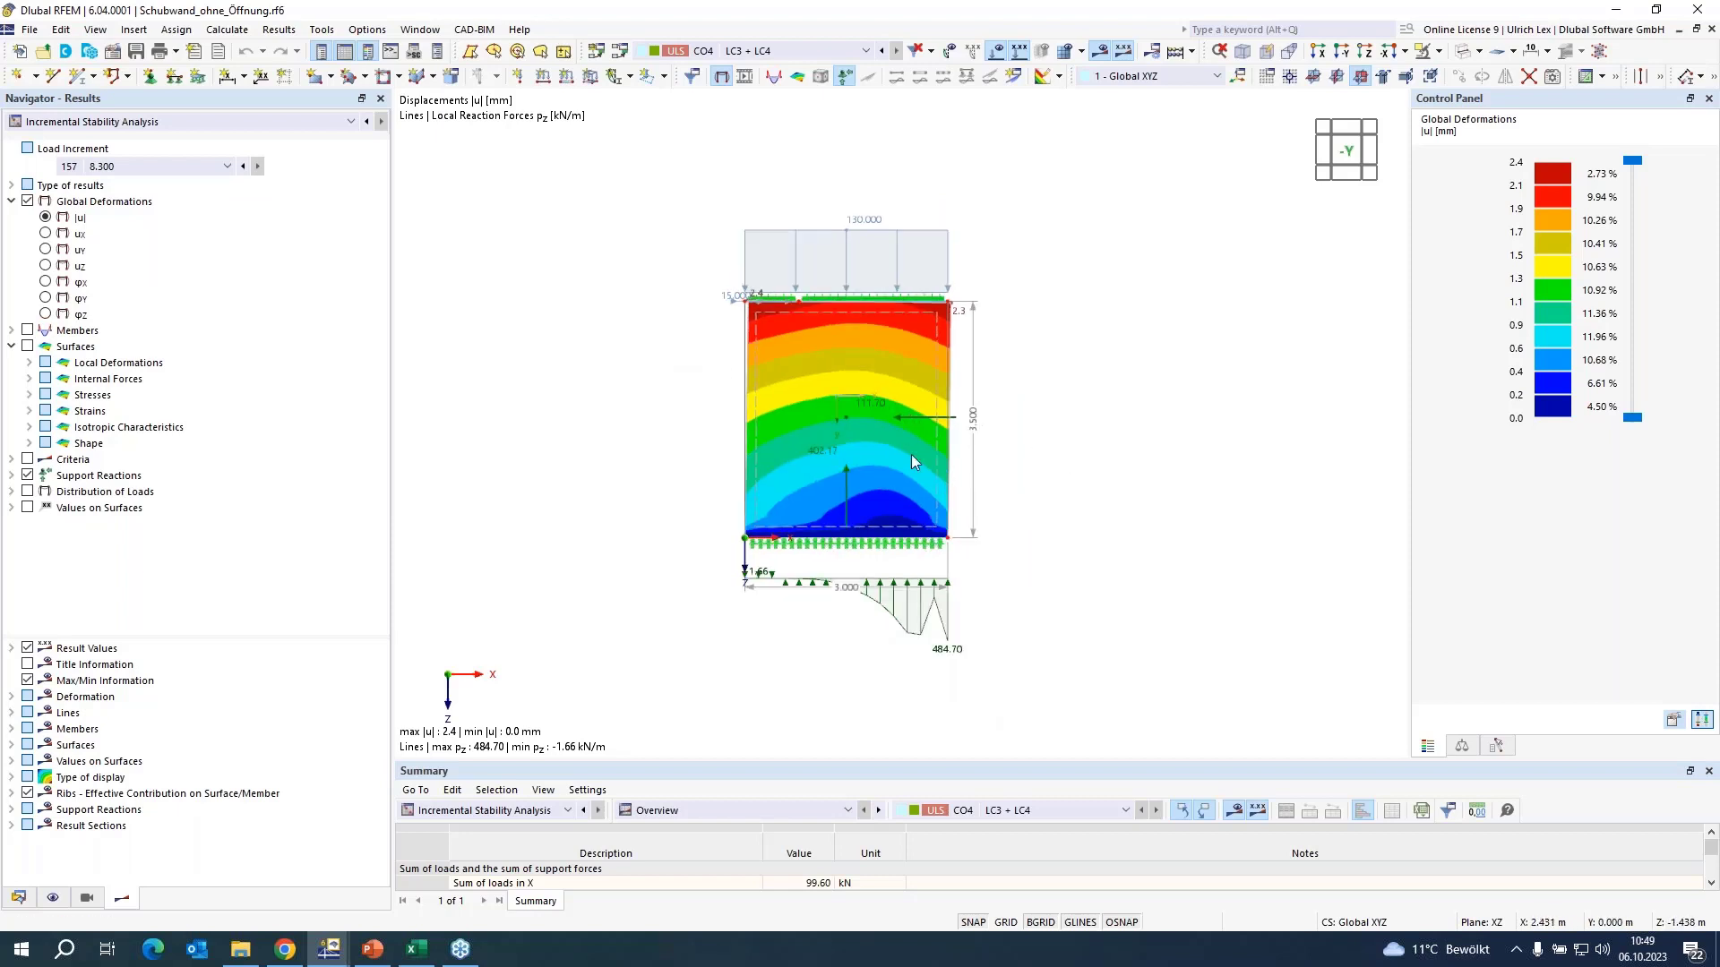
pyautogui.scroll(1, 863, 475)
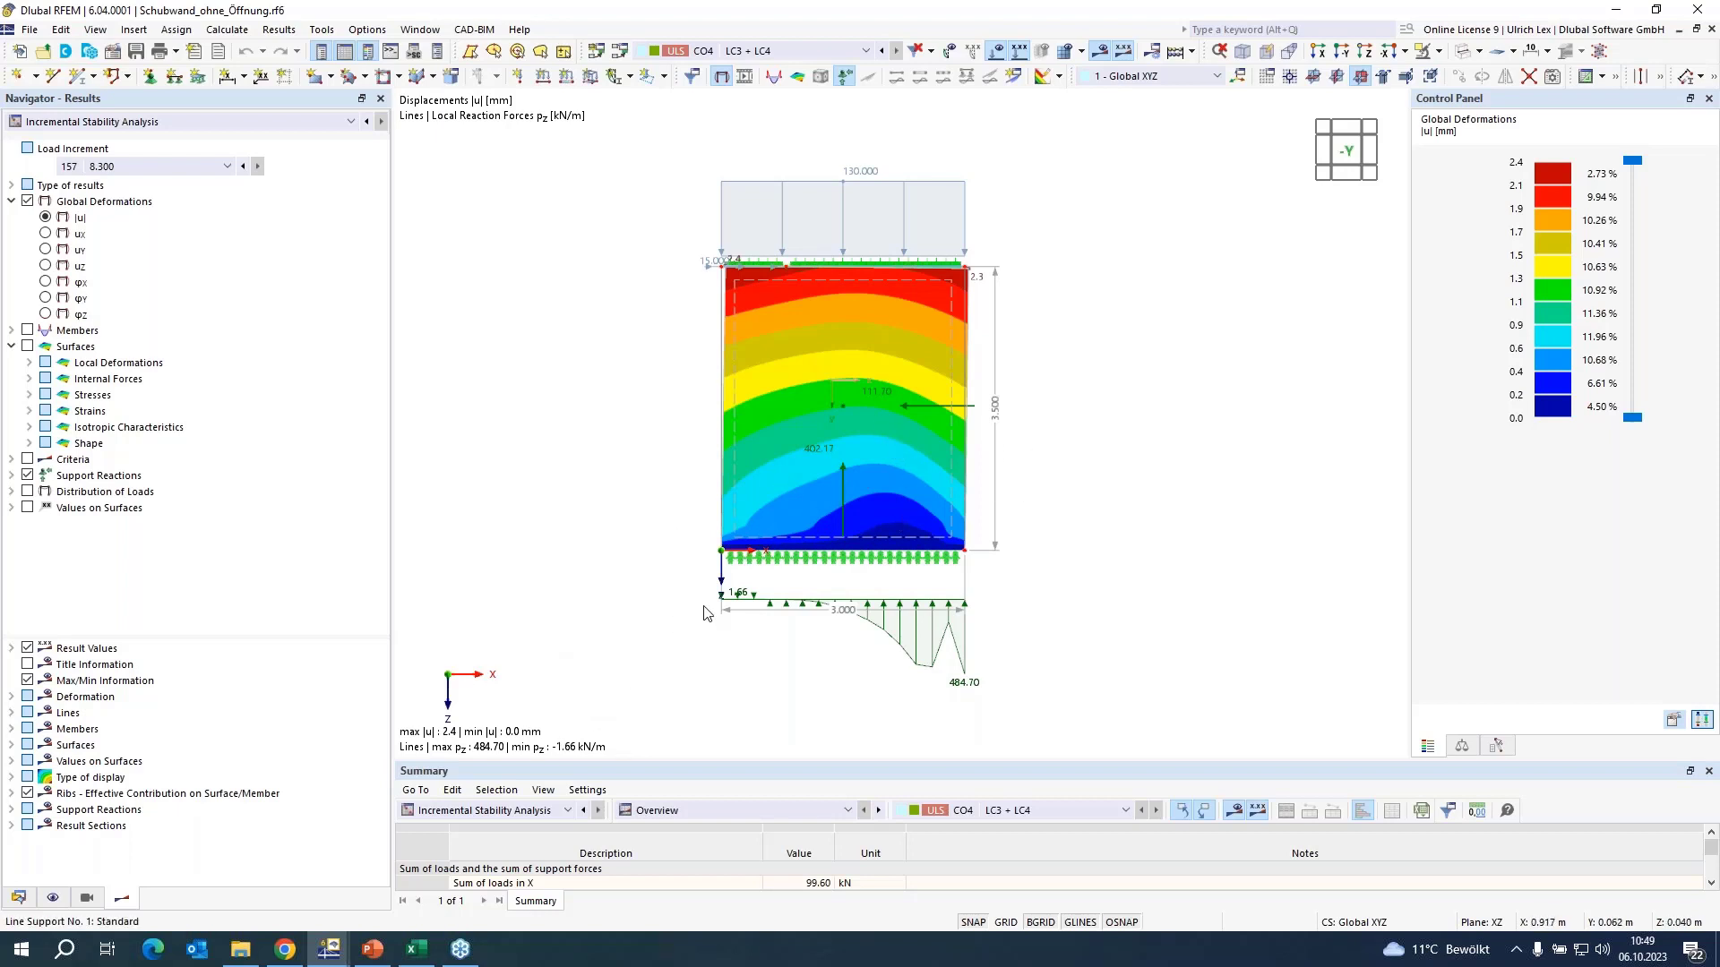
# - Switch to the Wienerberger masonry design workbook in Excel and examine wall 1's dimensions, actions, shear resistance and vertical resistance
pyautogui.click(415, 948)
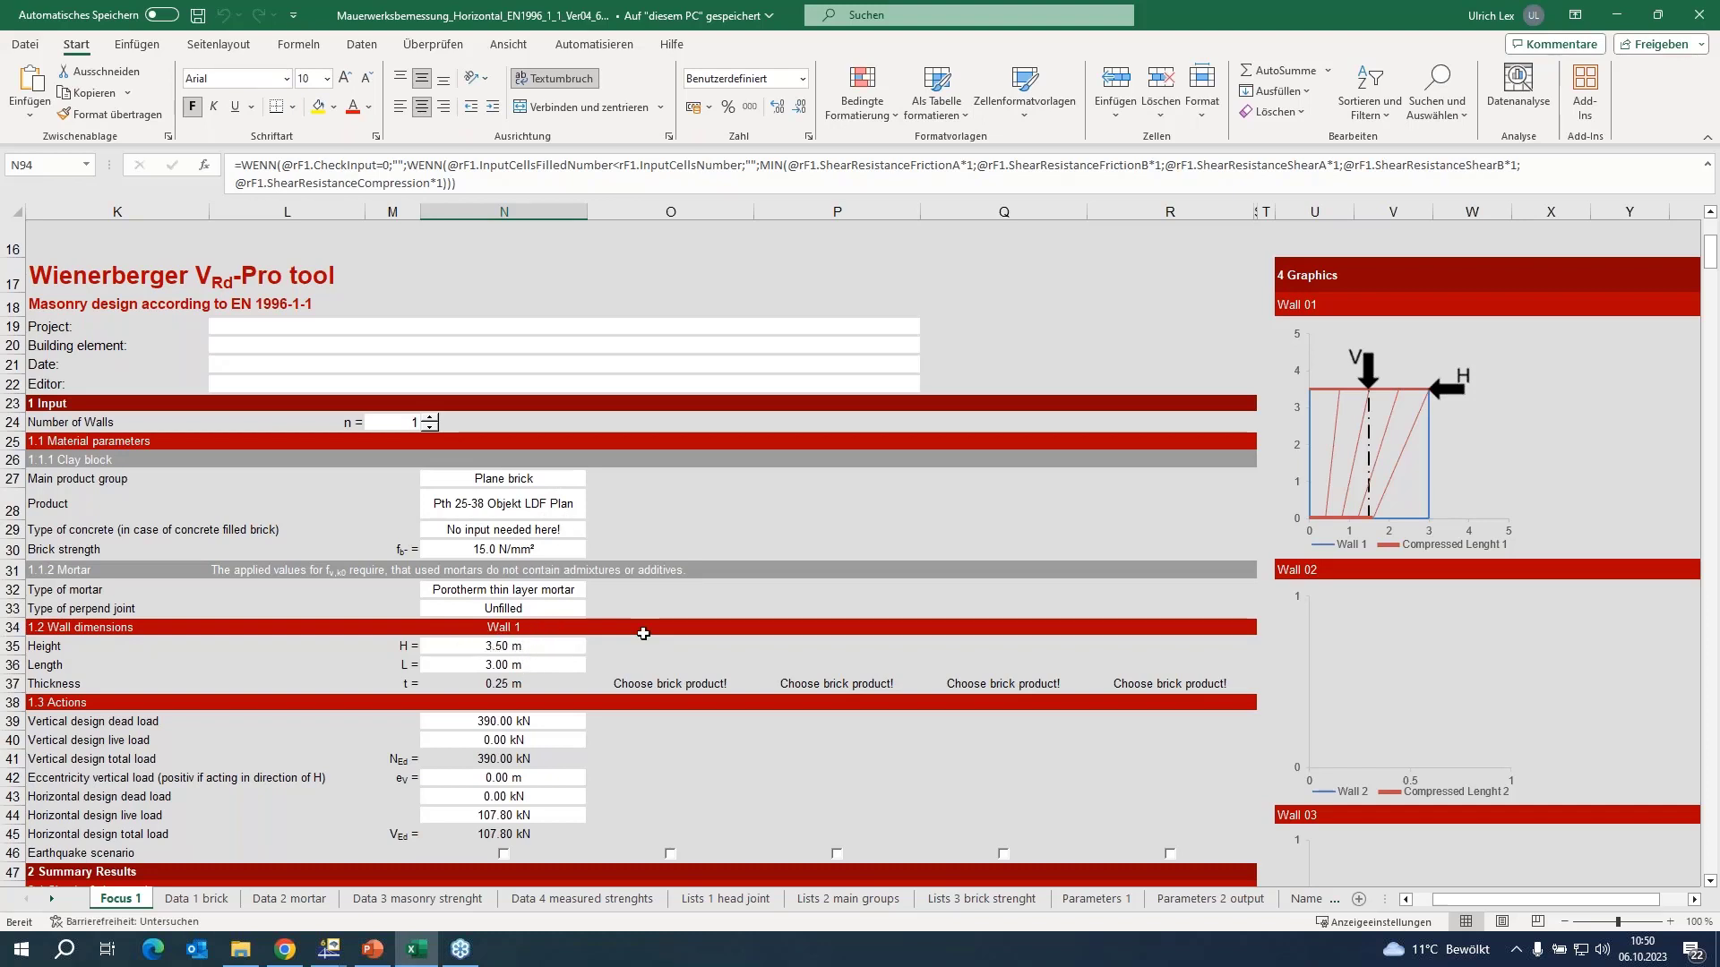
pyautogui.scroll(-2, 520, 627)
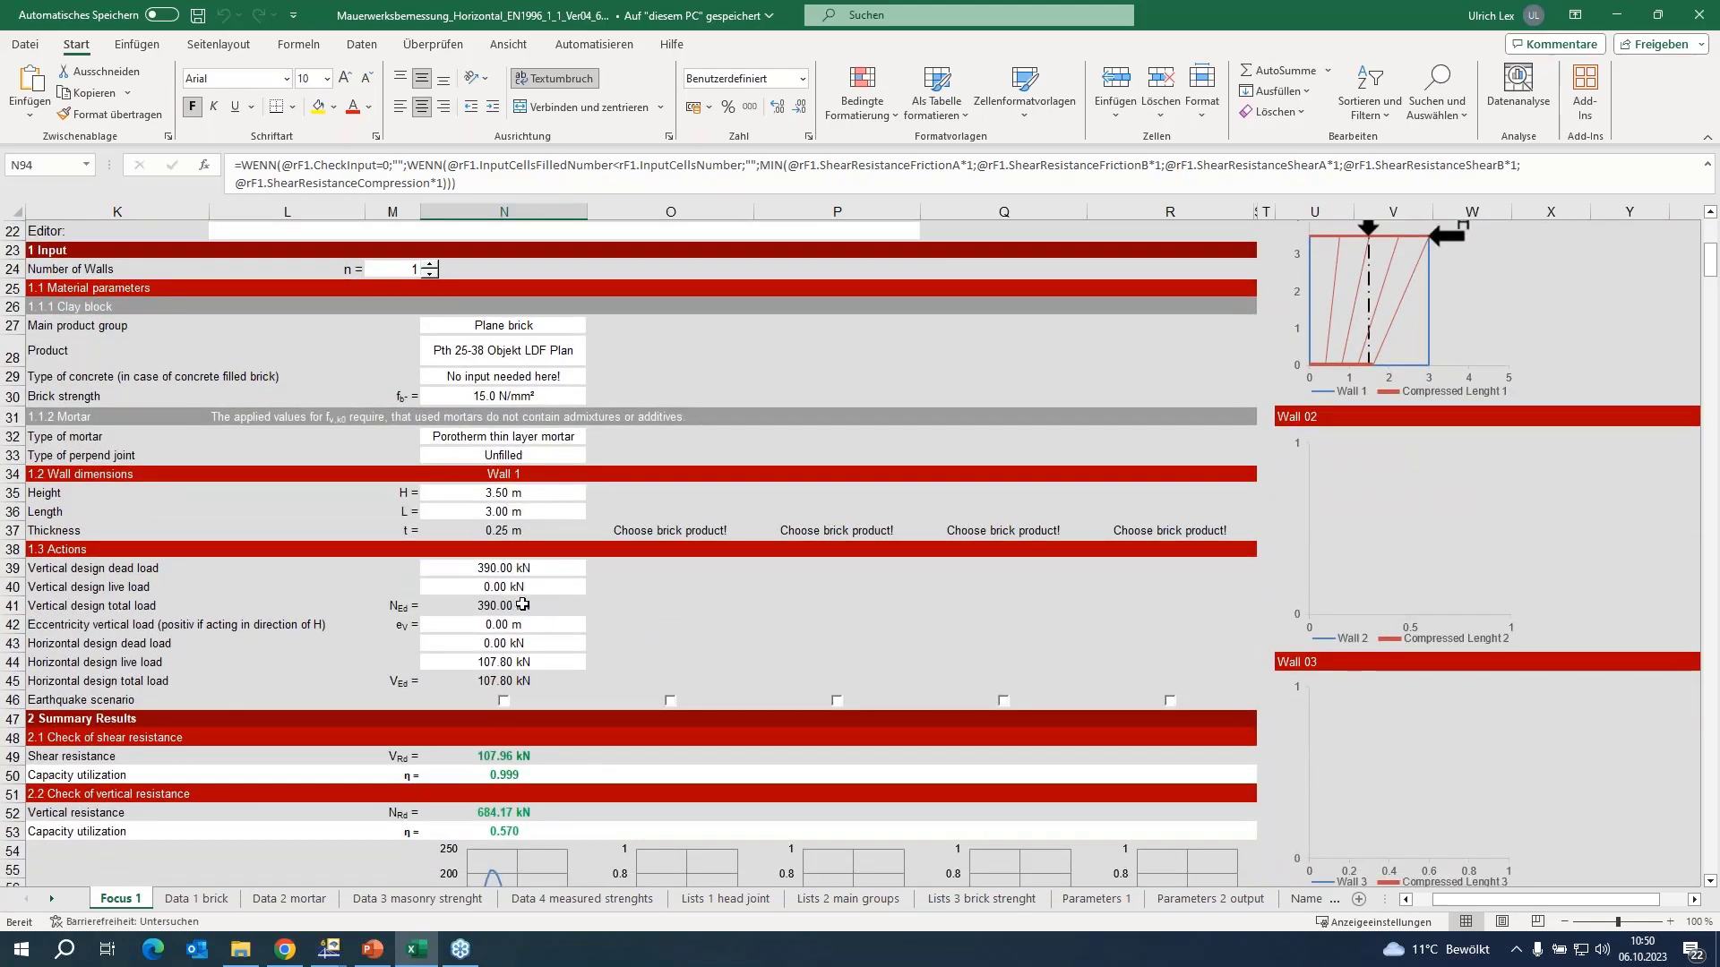
pyautogui.scroll(-4, 623, 676)
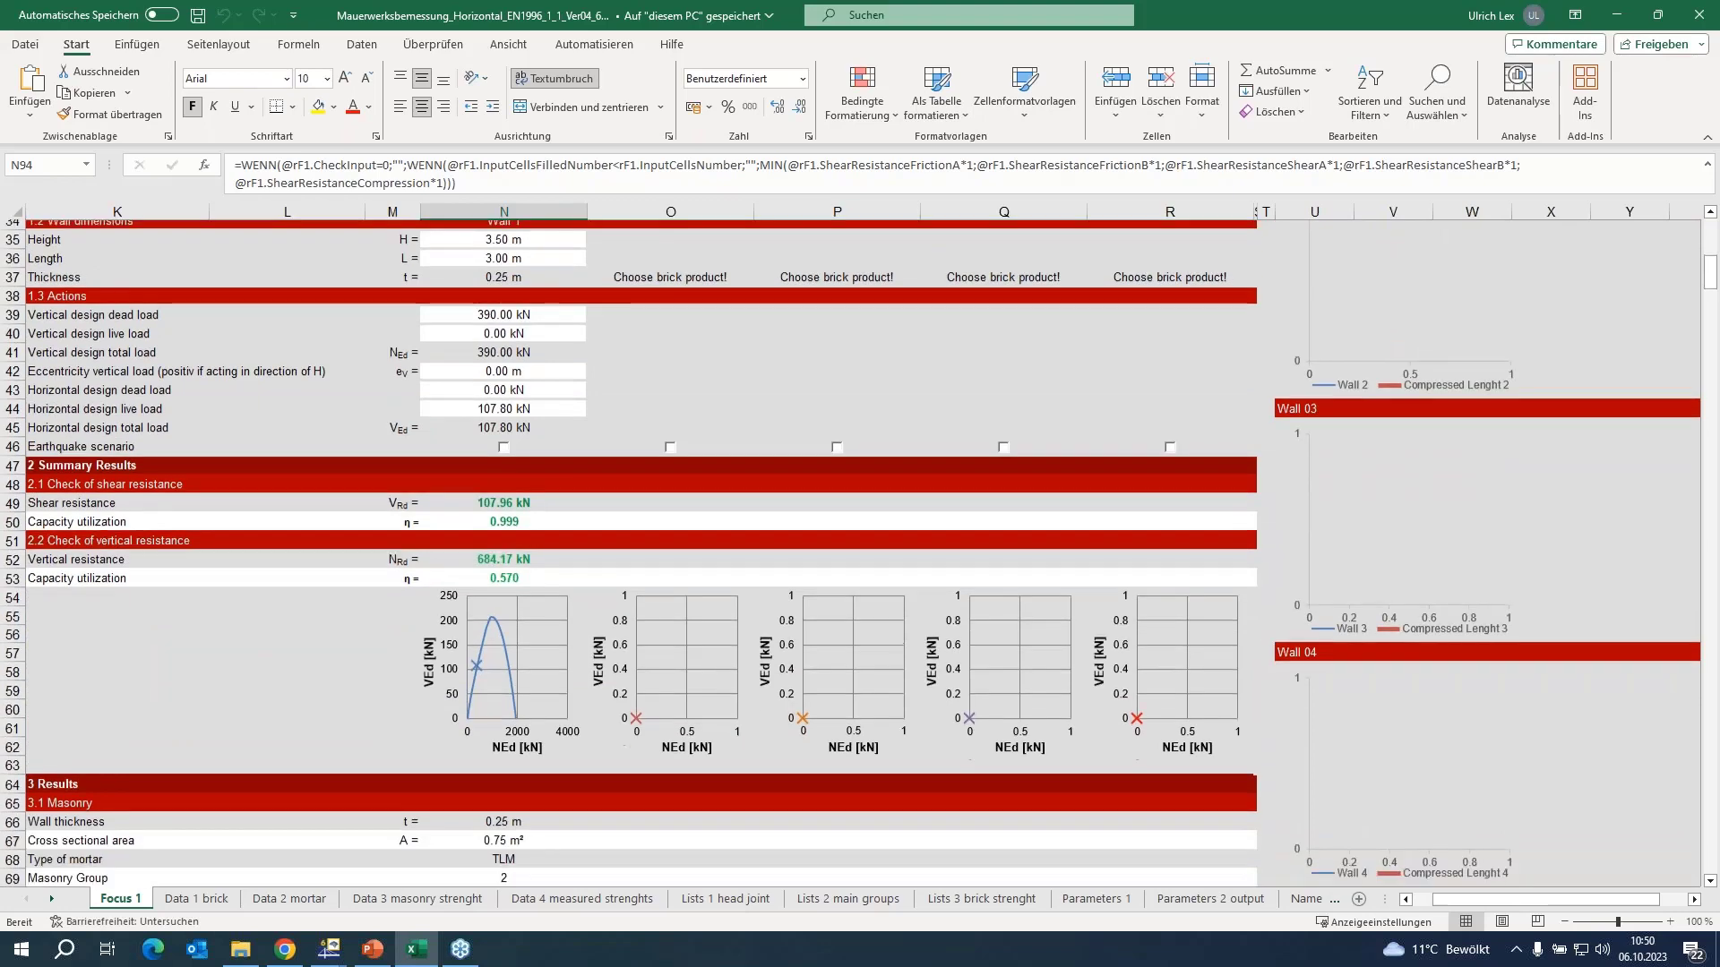
# - Finish viewing the workbook's summary results and return to the deformation results of Schubwand_ohne_Öffnung.rf6 in RFEM
pyautogui.scroll(-3, 616, 662)
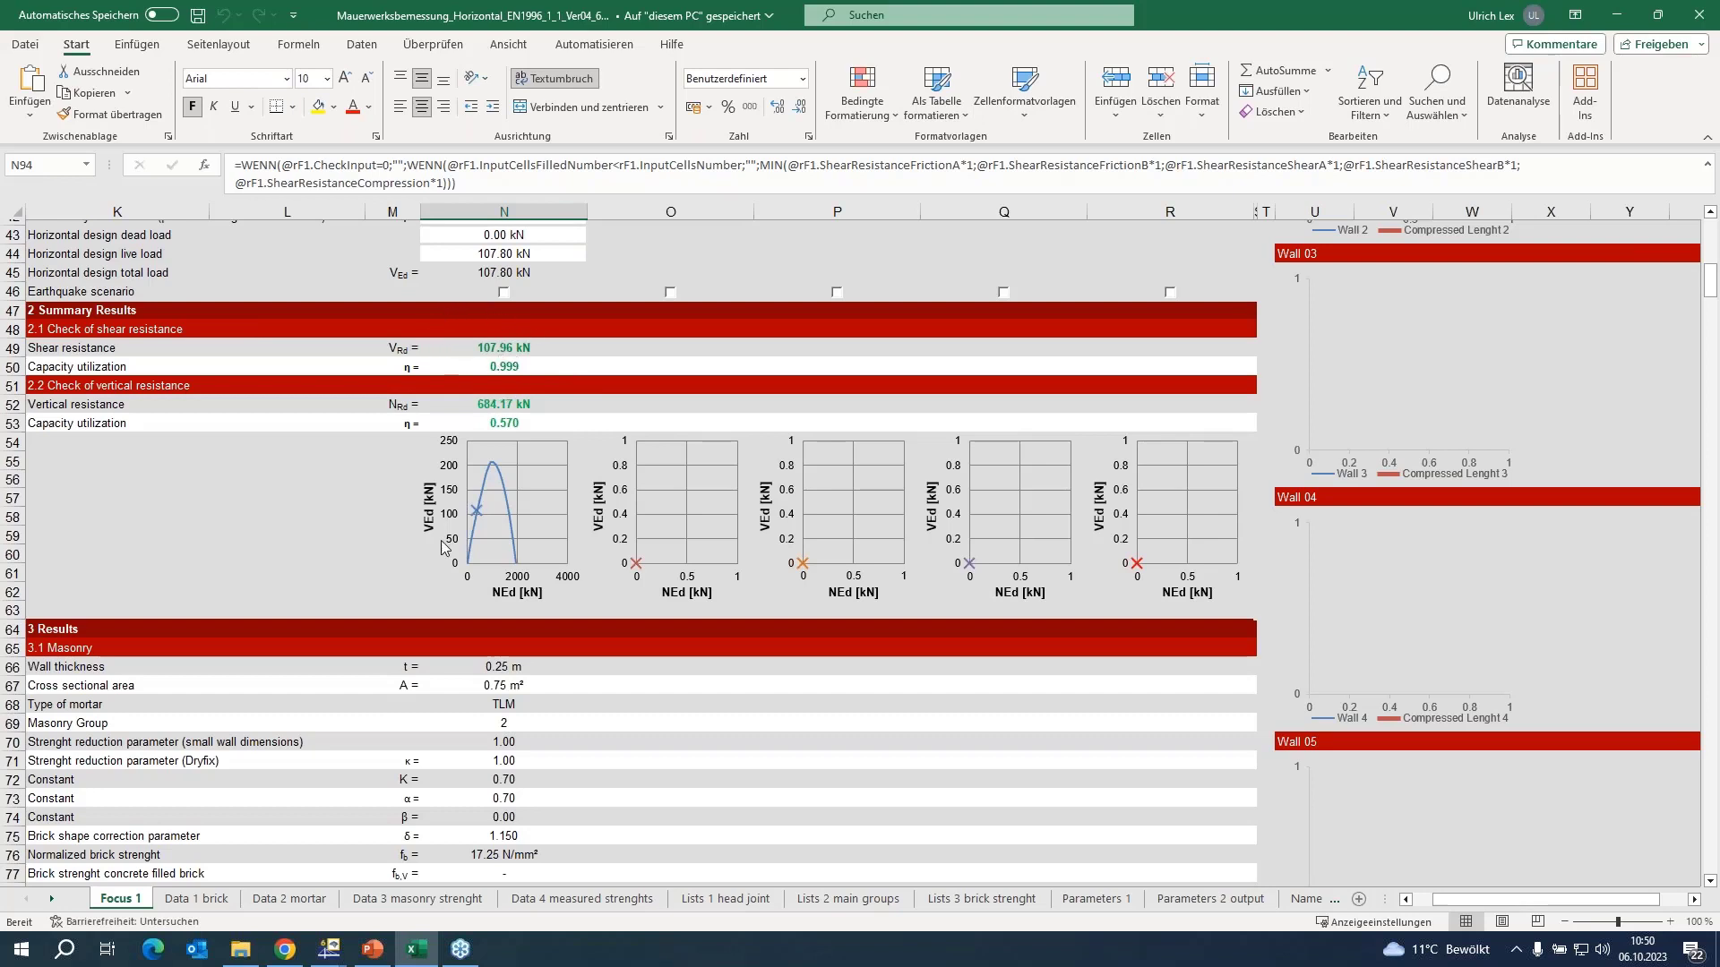
pyautogui.click(330, 951)
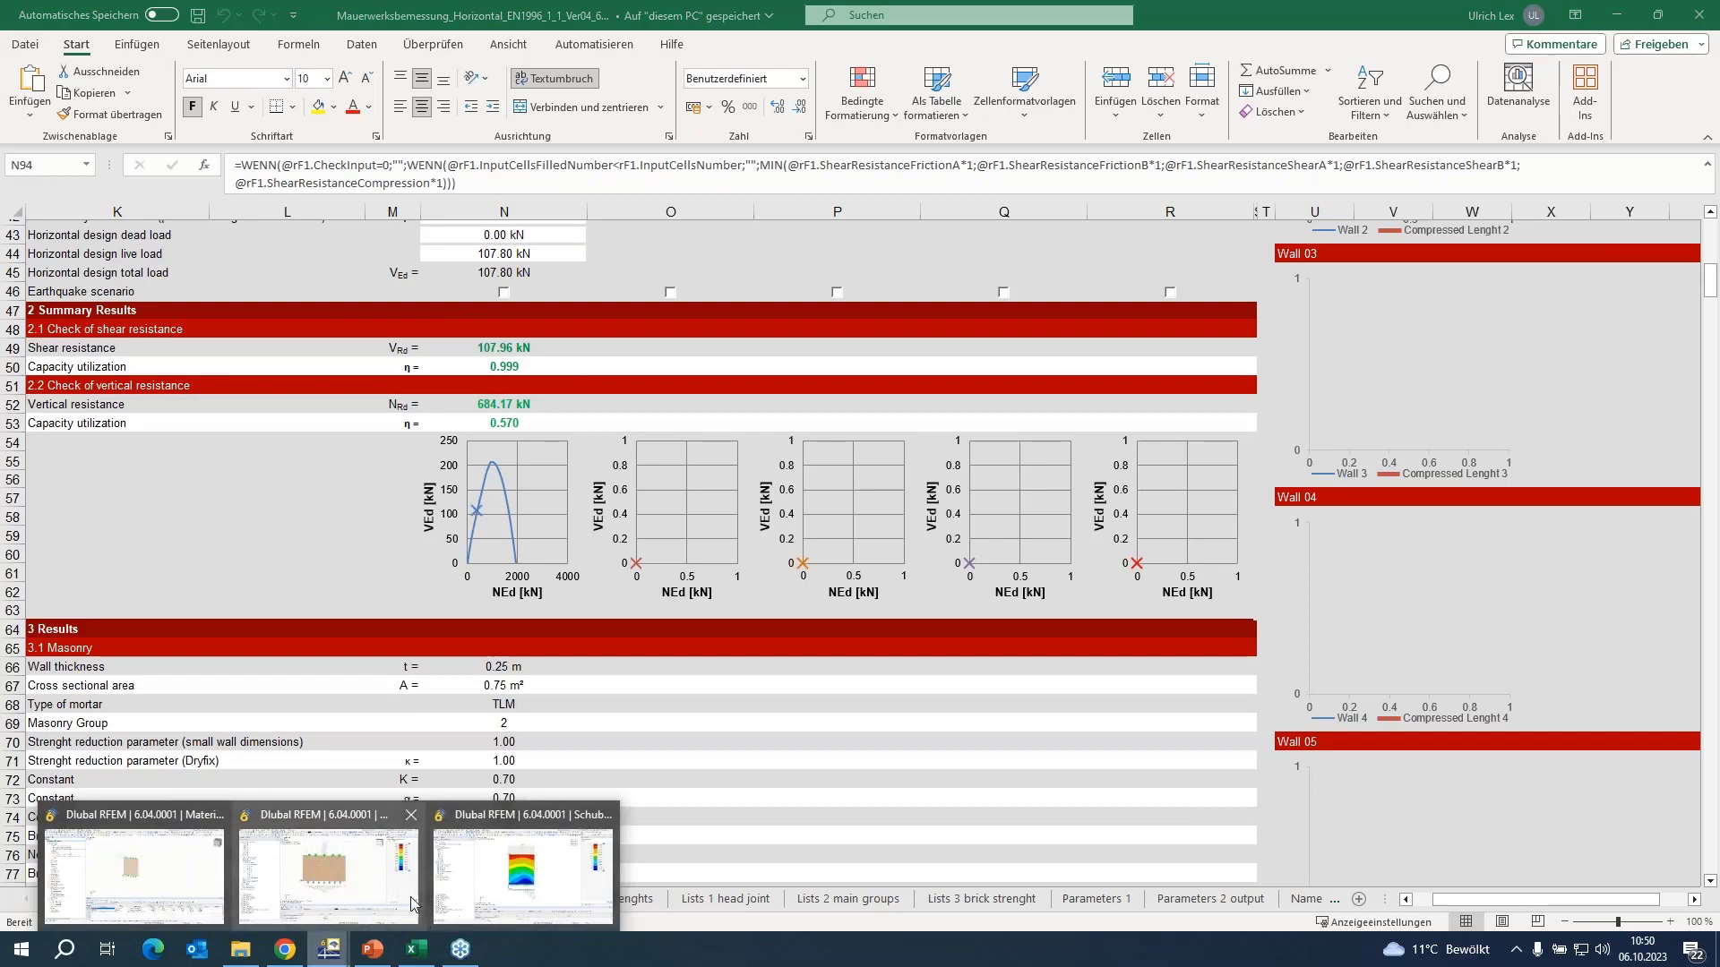
pyautogui.click(526, 906)
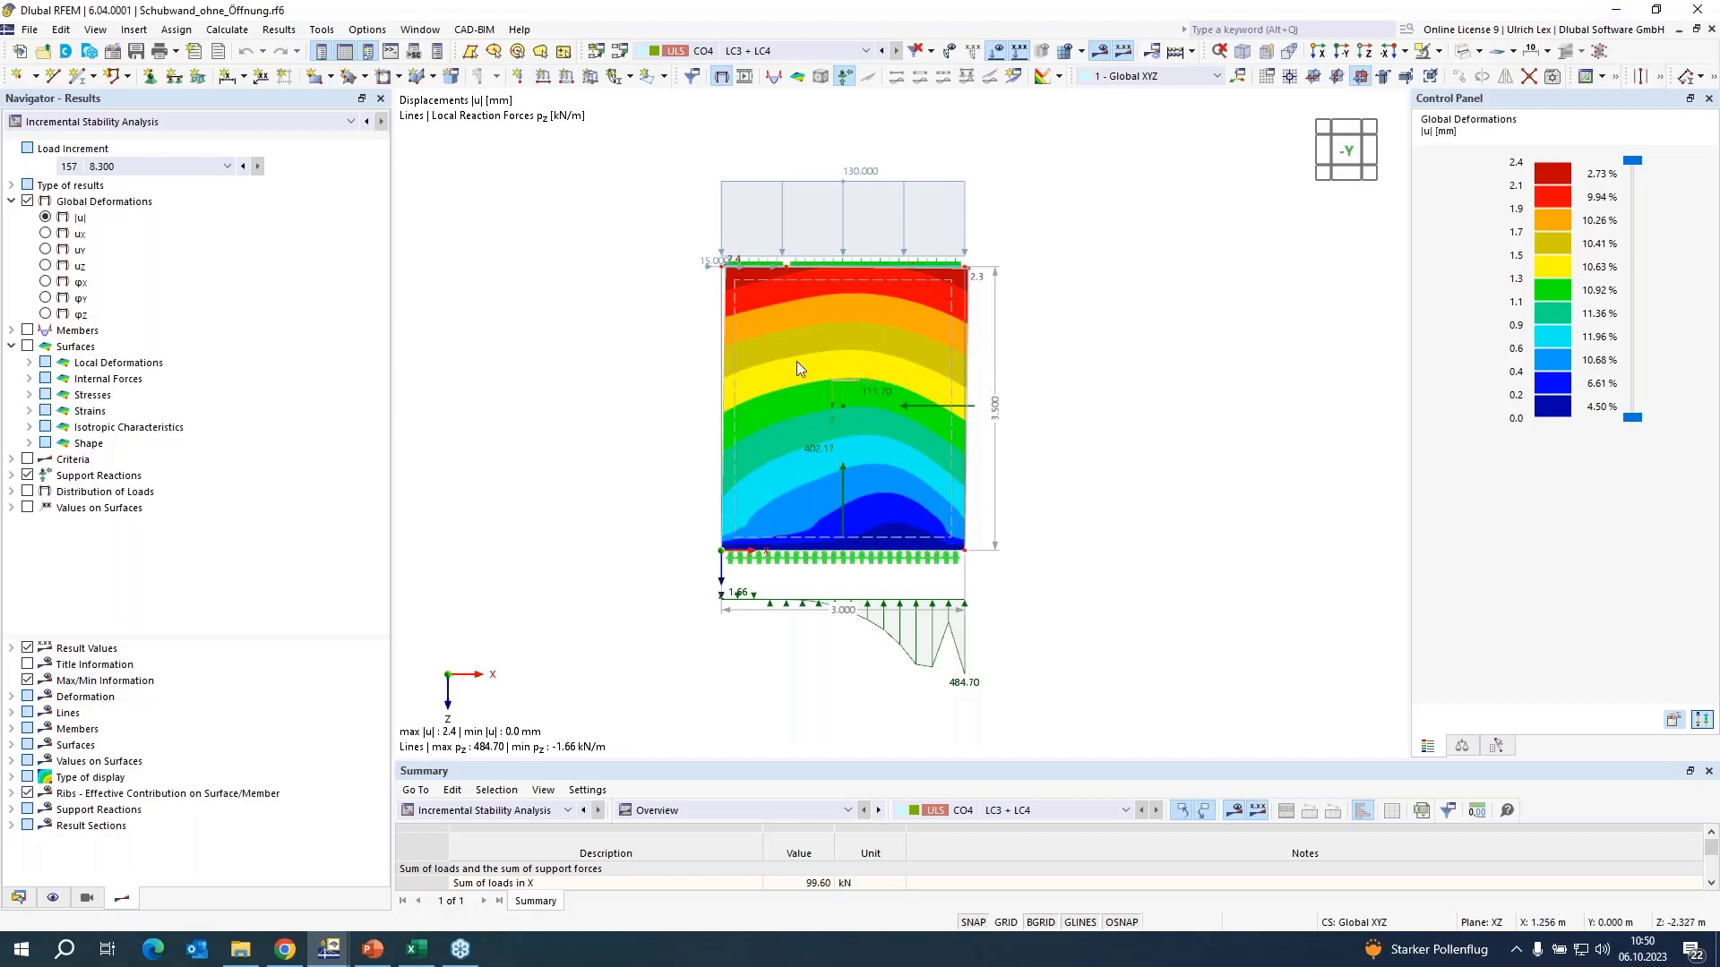
pyautogui.scroll(2, 890, 439)
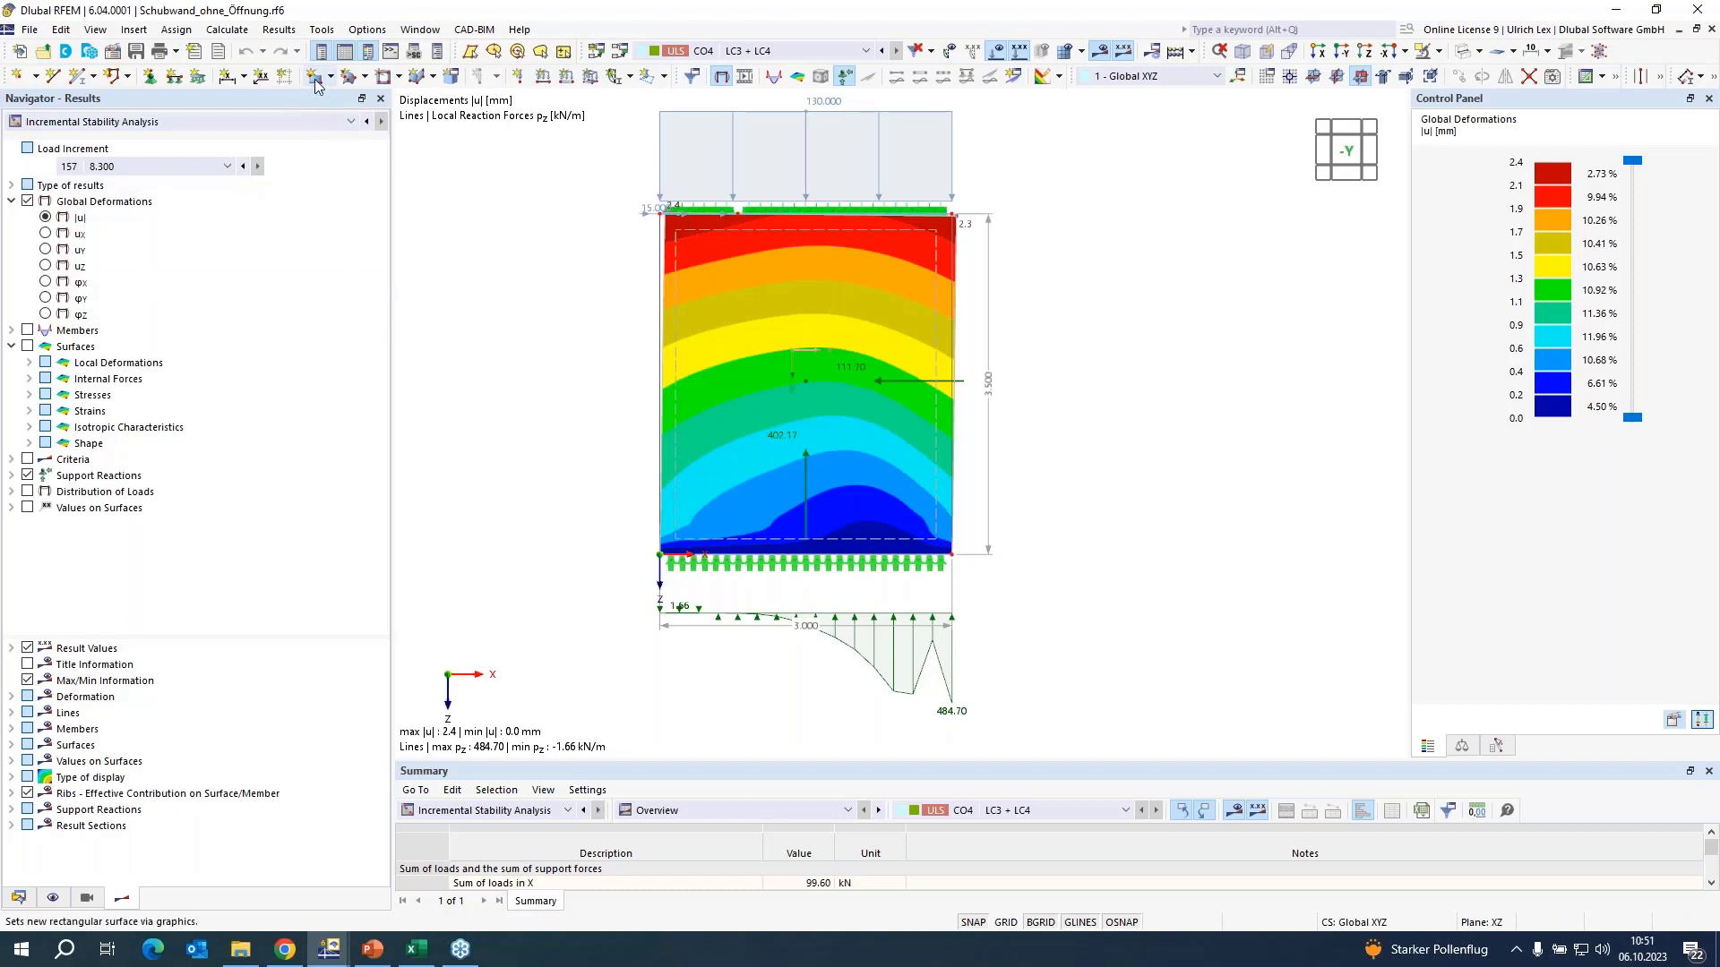
# - Switch to the model Schubwand_mit_Heizverteiler.rf6, hide its results and examine the small opening and line supports at the wall's base
pyautogui.click(400, 34)
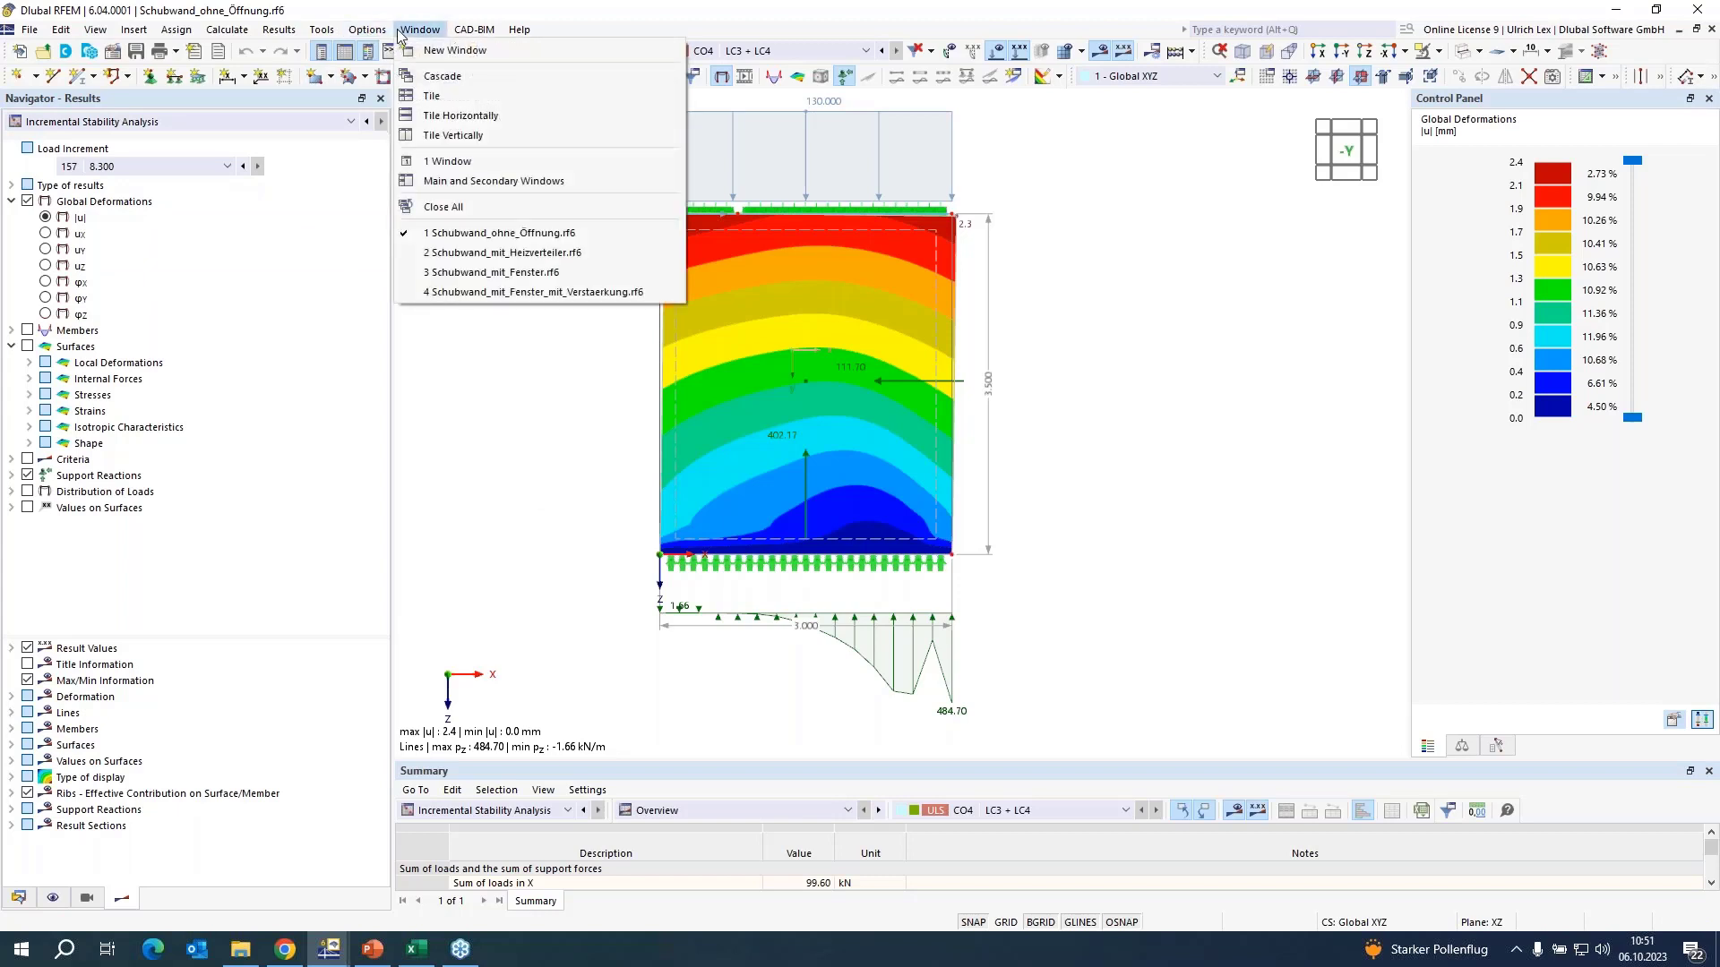
pyautogui.click(619, 254)
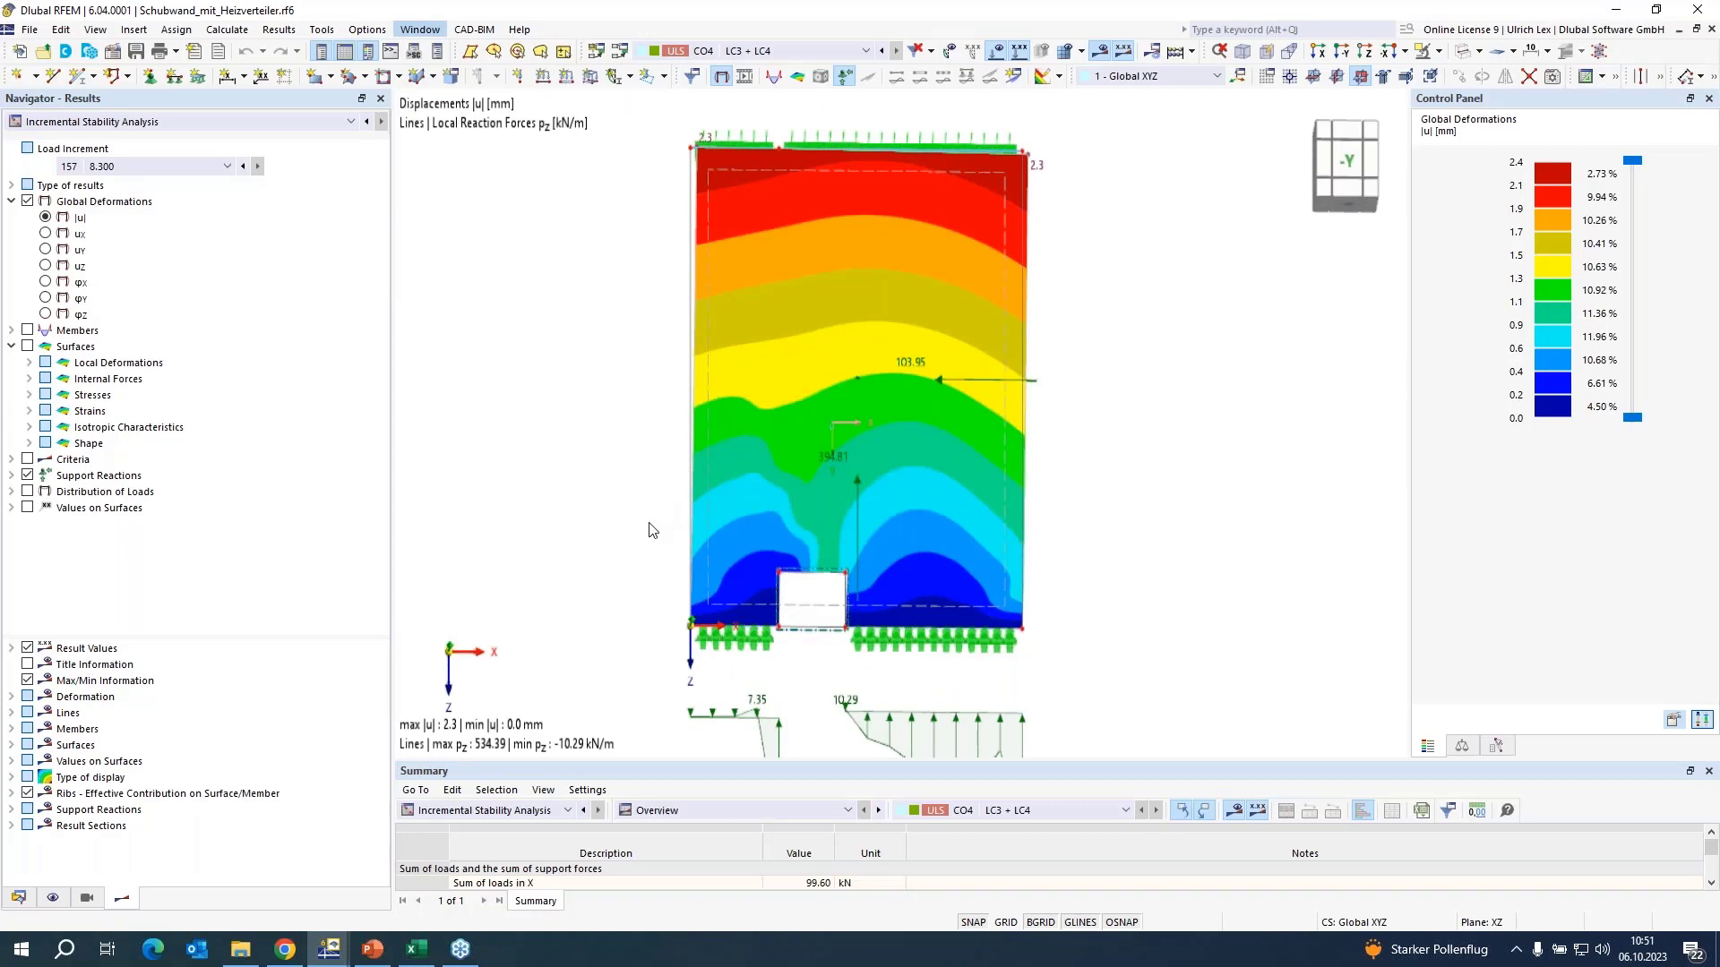
pyautogui.click(1100, 51)
pyautogui.scroll(3, 1057, 588)
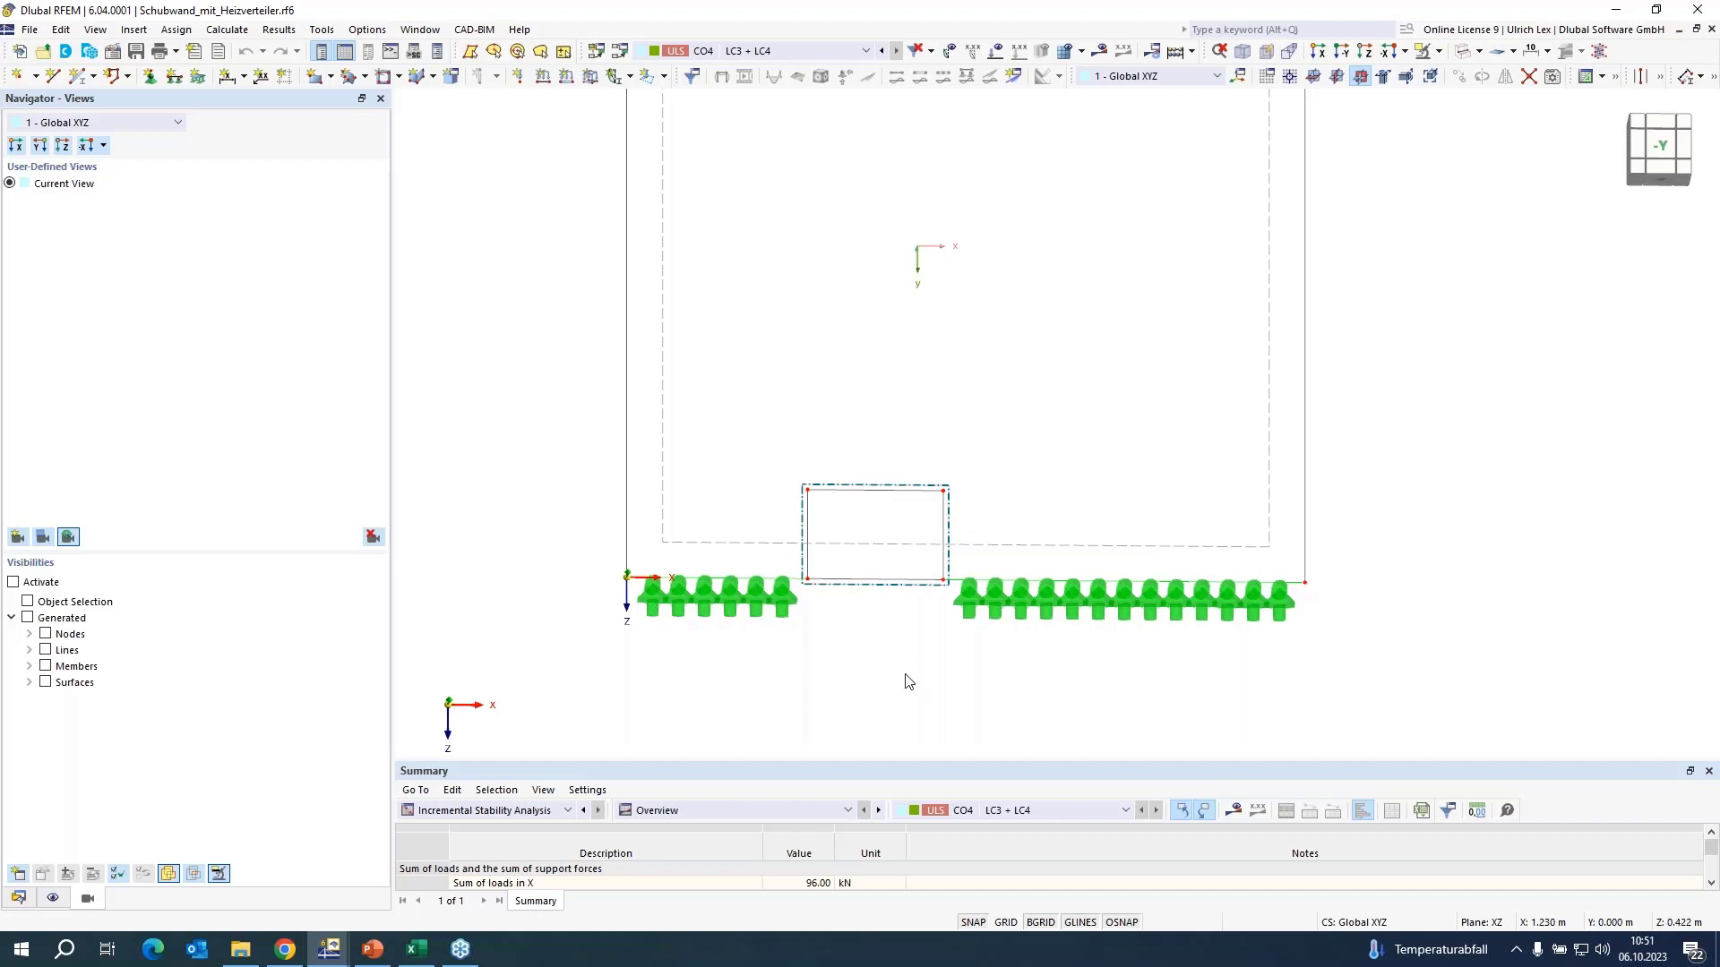
pyautogui.scroll(-3, 906, 676)
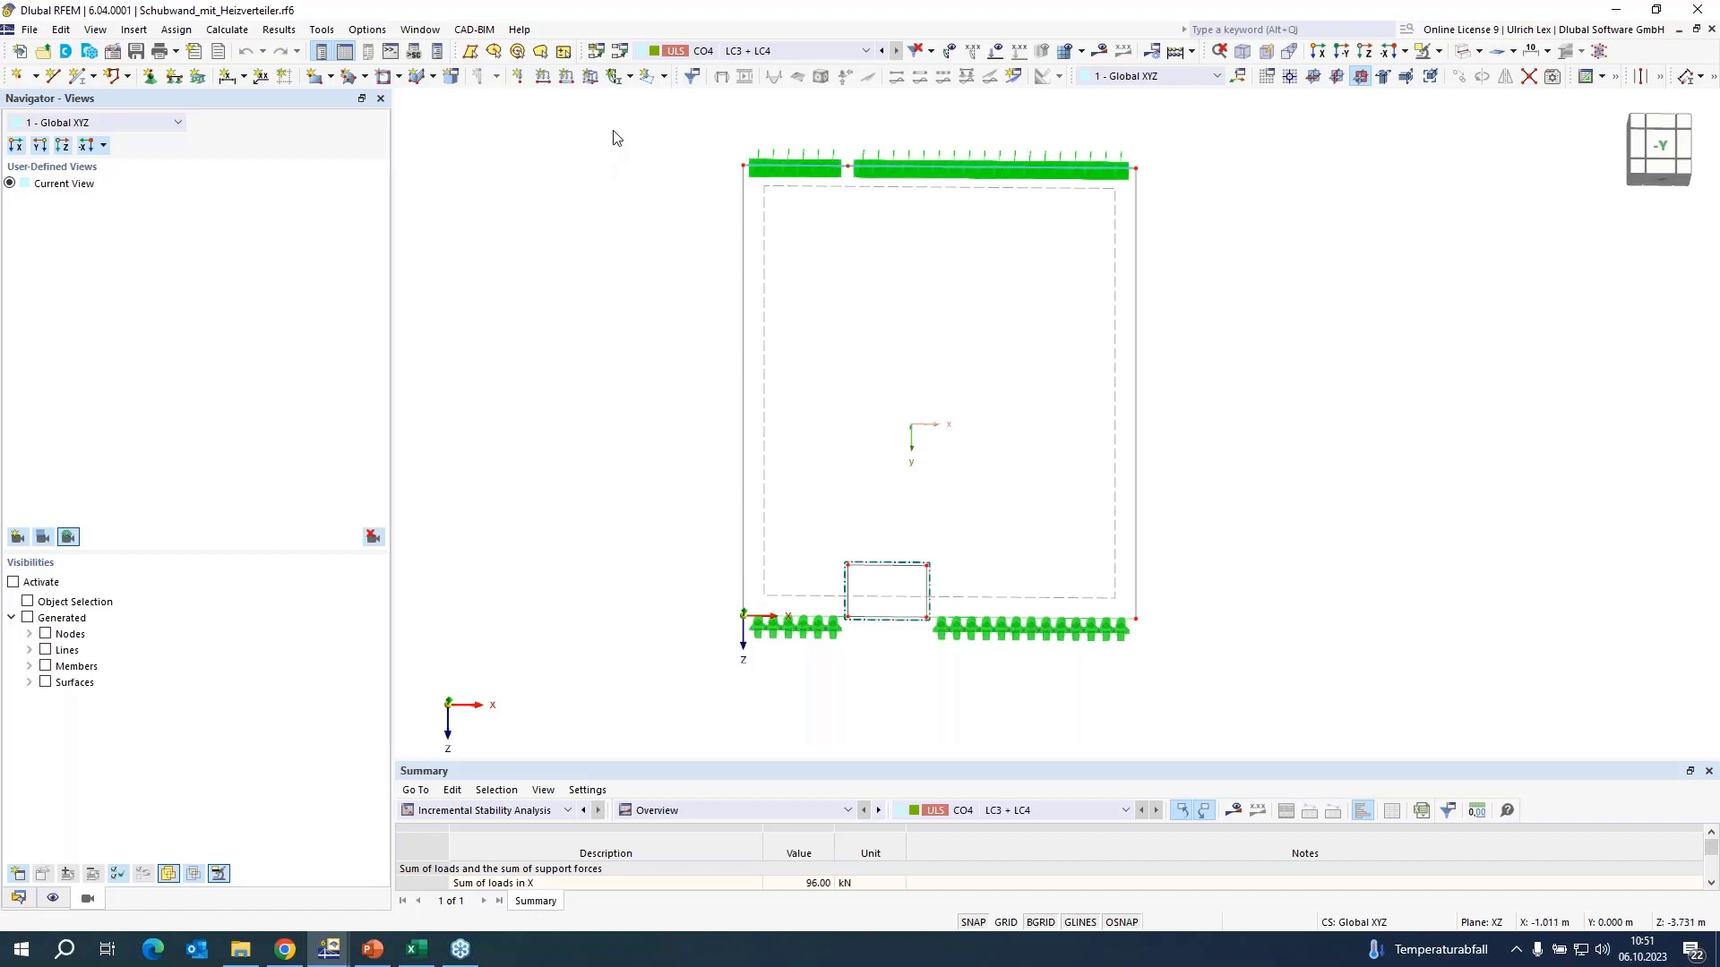
# - Show the results of CO4 again and examine deformations and support reactions at load increment 151 with factor 8.000
pyautogui.click(785, 57)
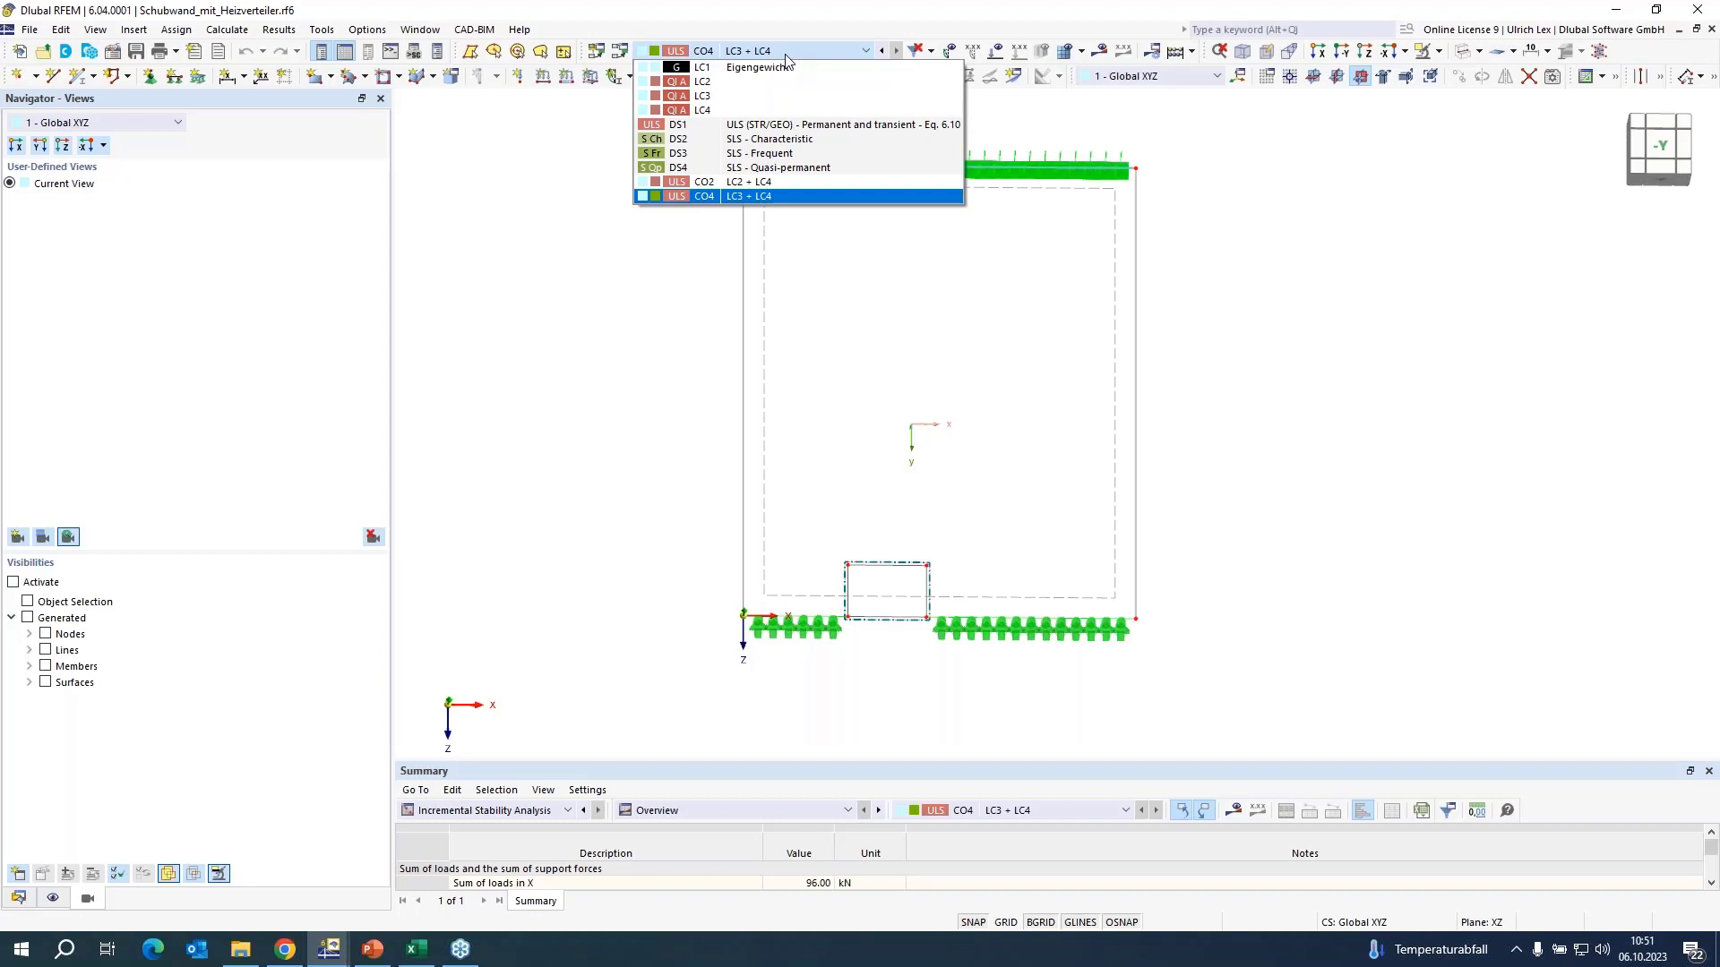
pyautogui.click(780, 57)
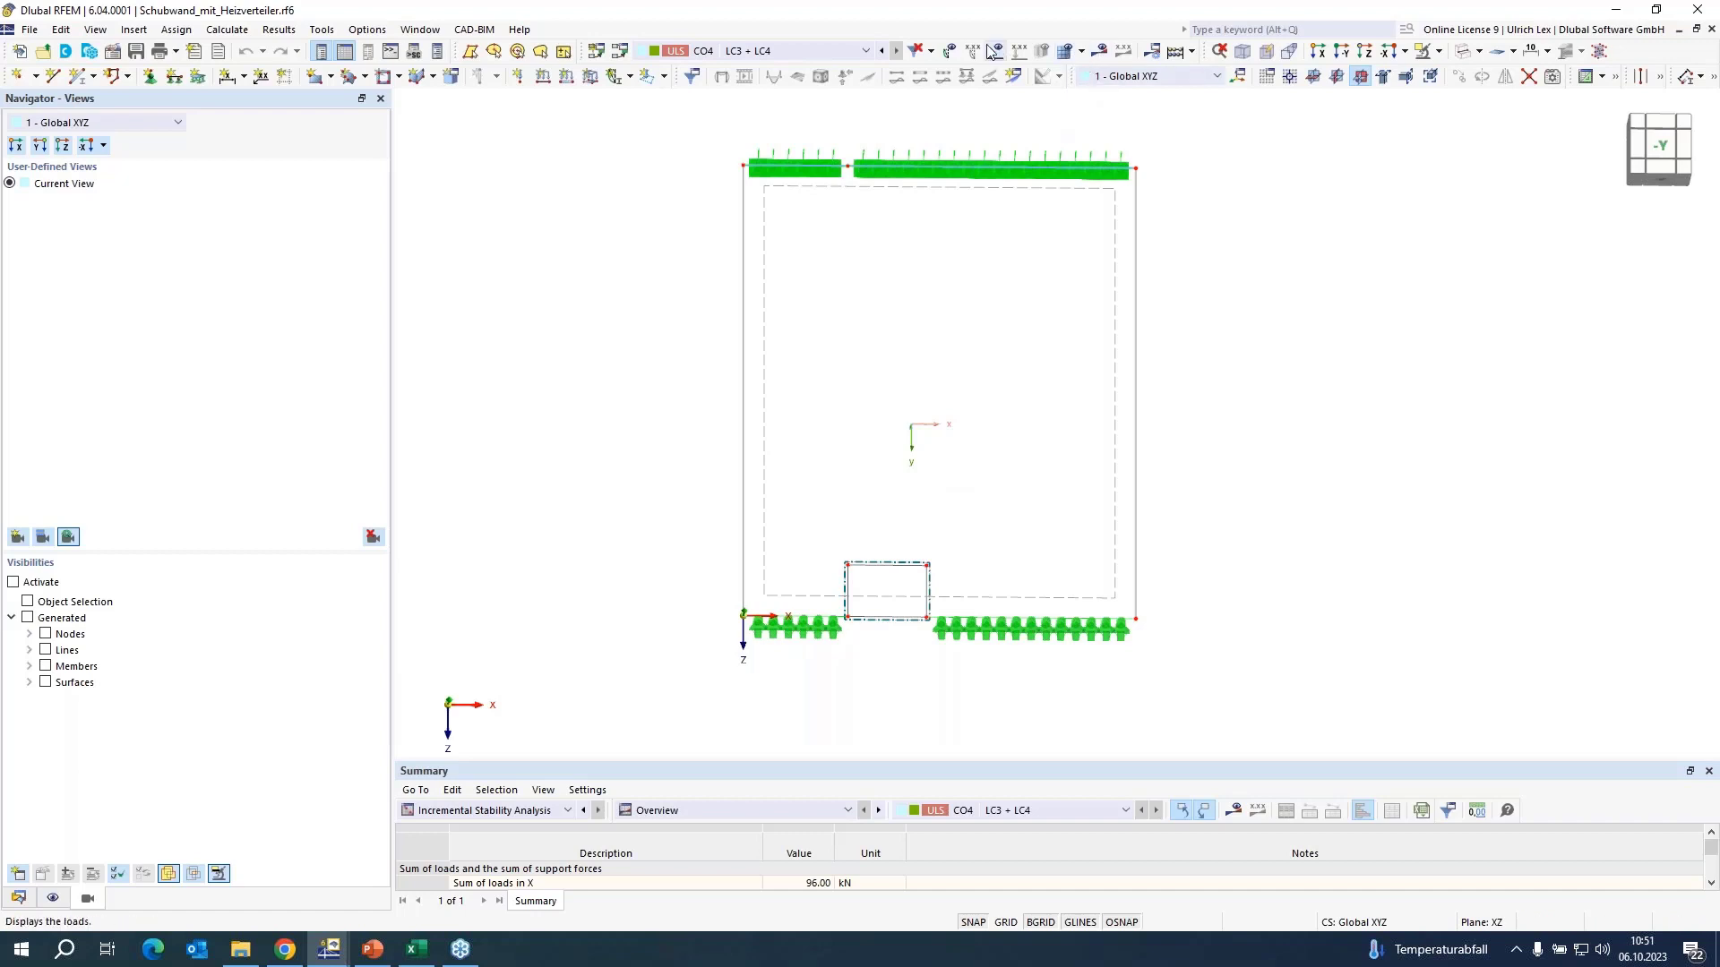
pyautogui.click(1106, 52)
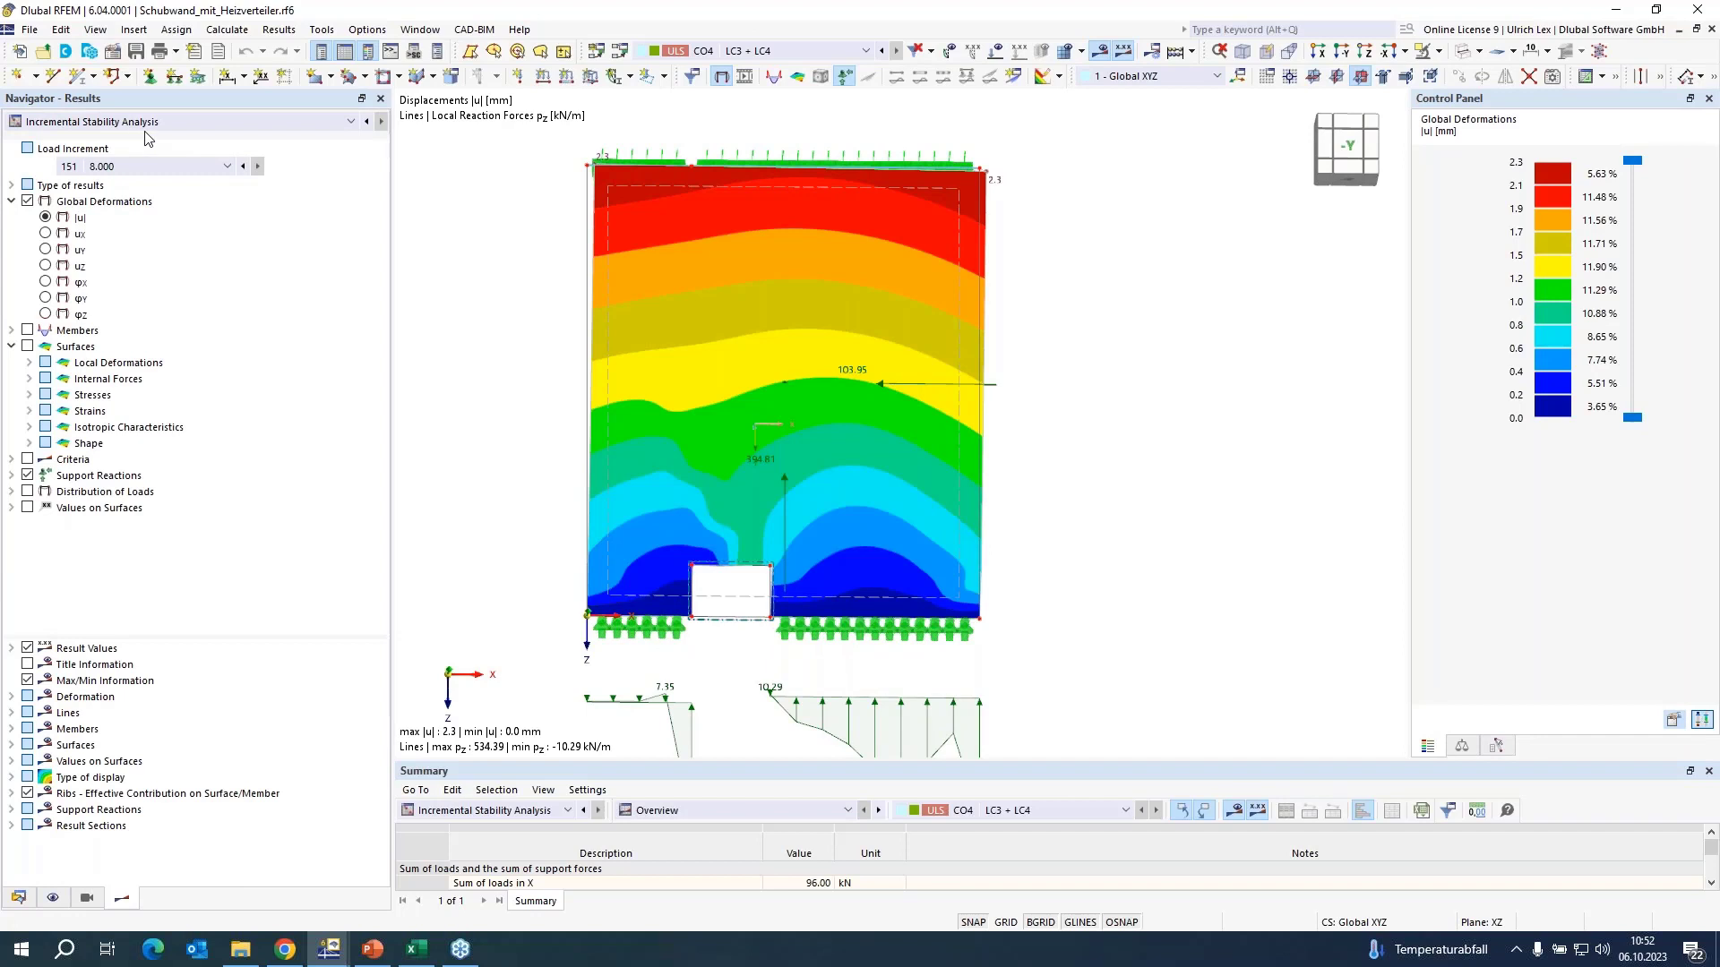
pyautogui.click(163, 168)
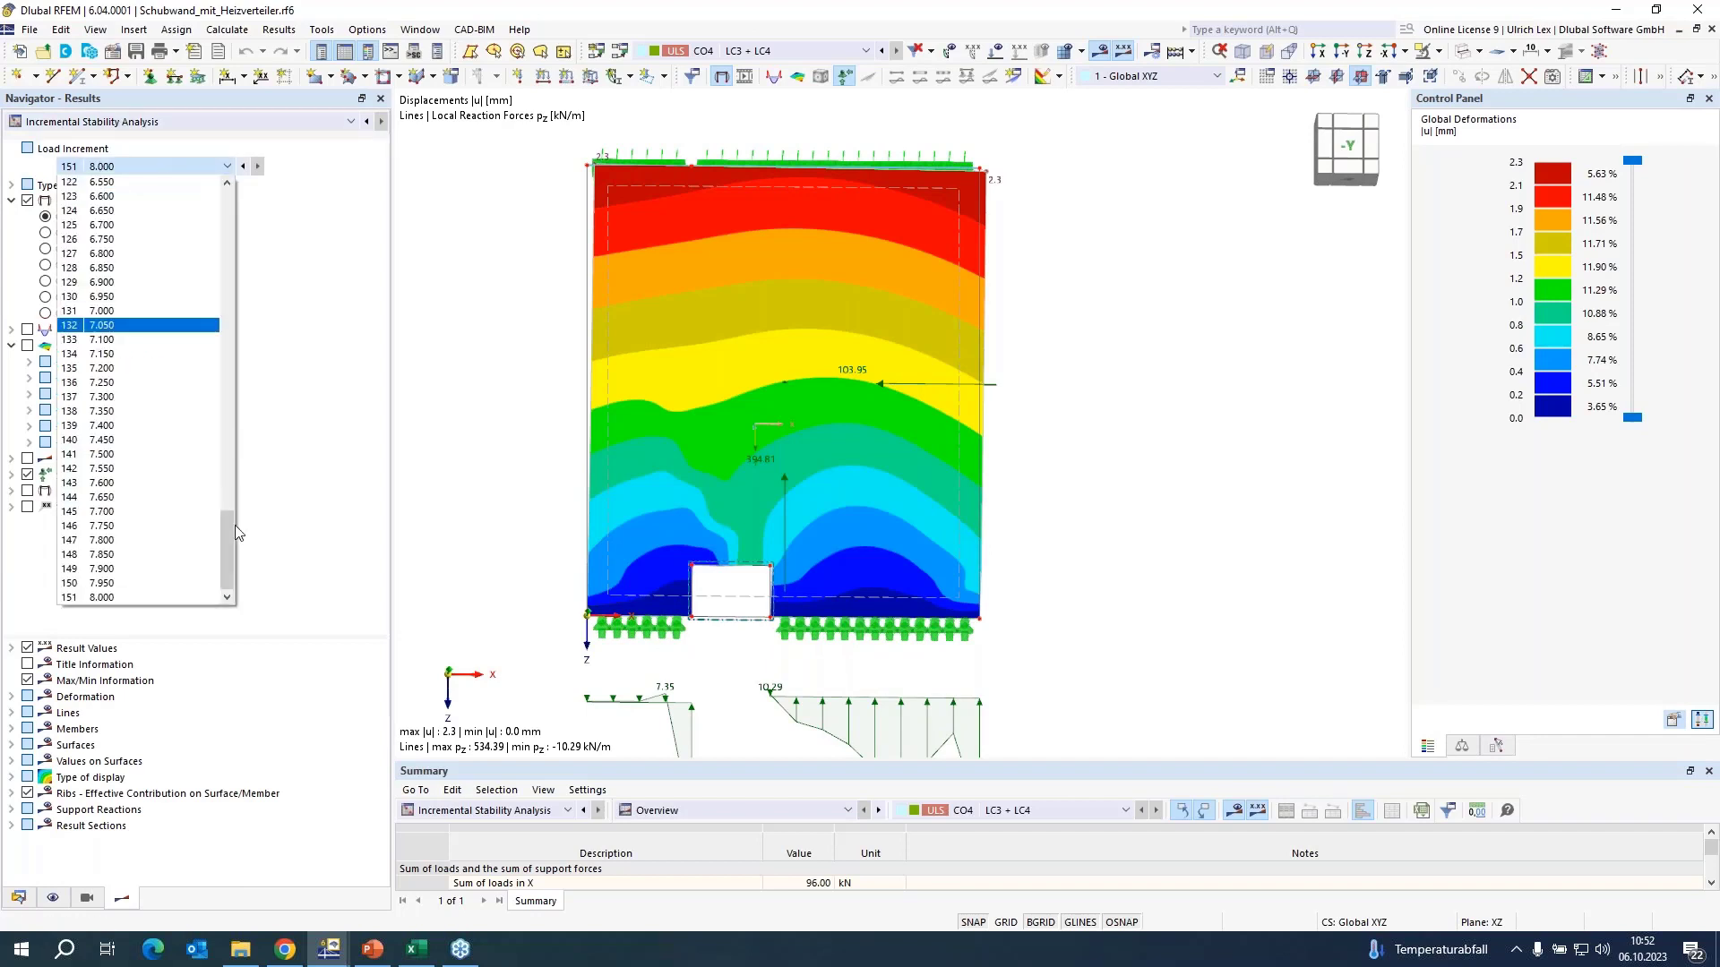
pyautogui.click(189, 597)
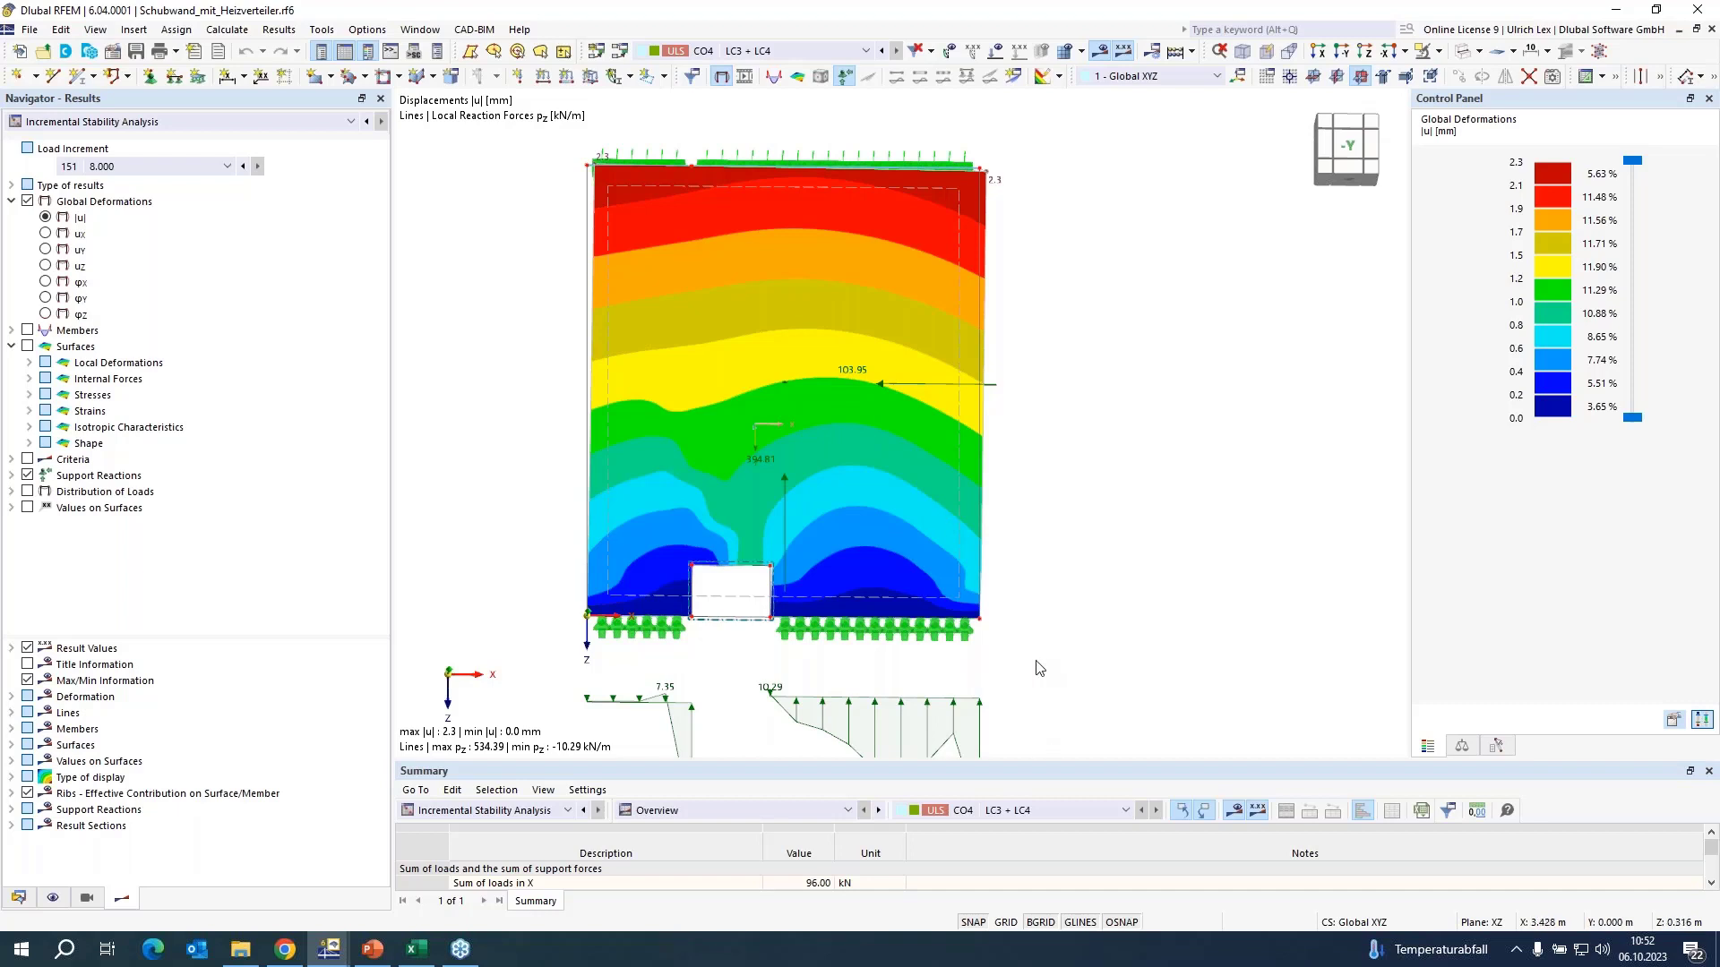
pyautogui.scroll(-1, 1053, 385)
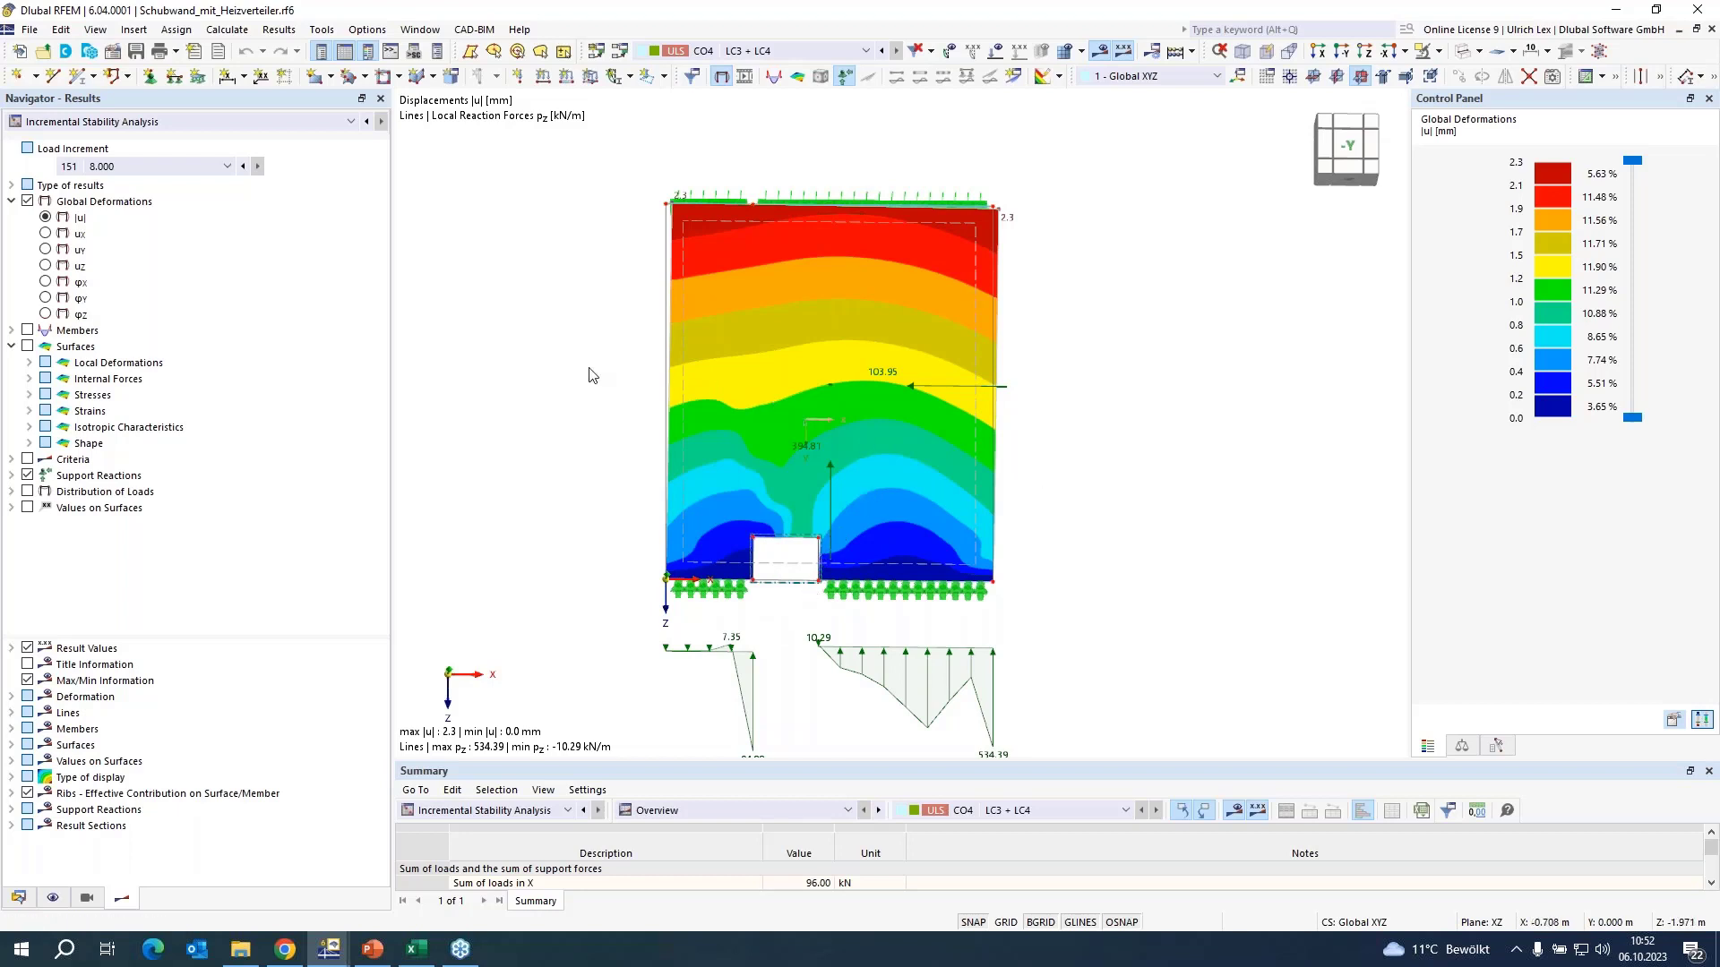
pyautogui.scroll(-1, 589, 375)
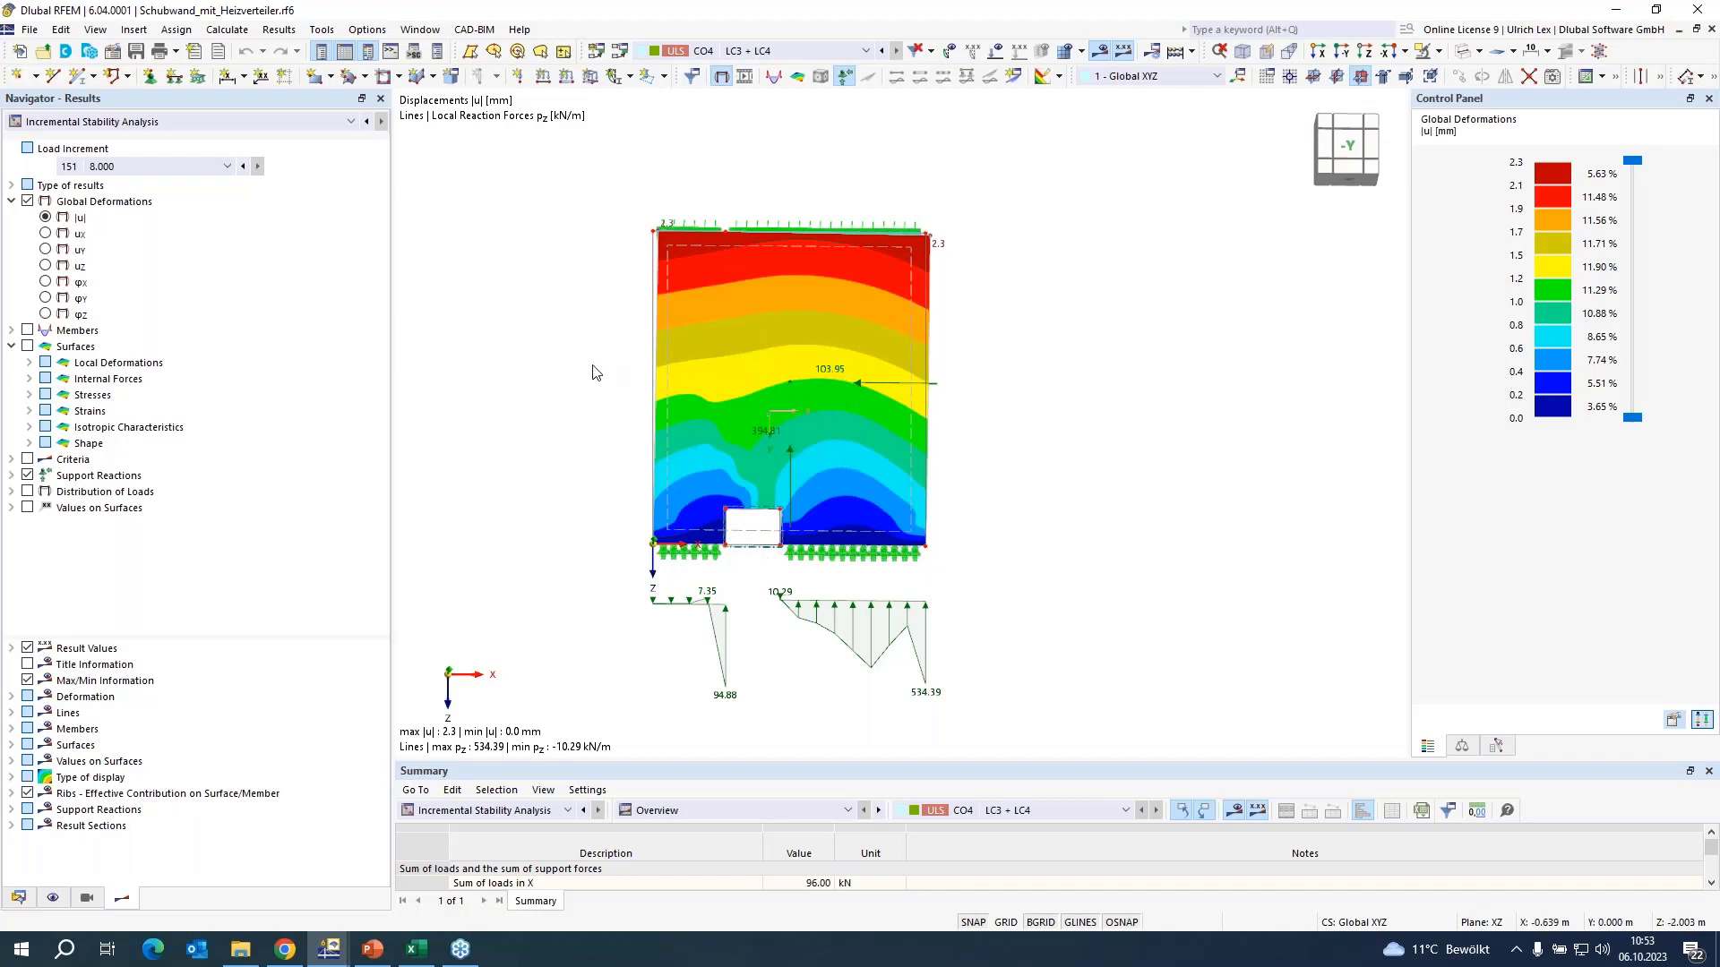
# - Switch to the model Schubwand_mit_Fenster.rf6 and examine the window opening, lintel, supports and applied loads
pyautogui.click(433, 36)
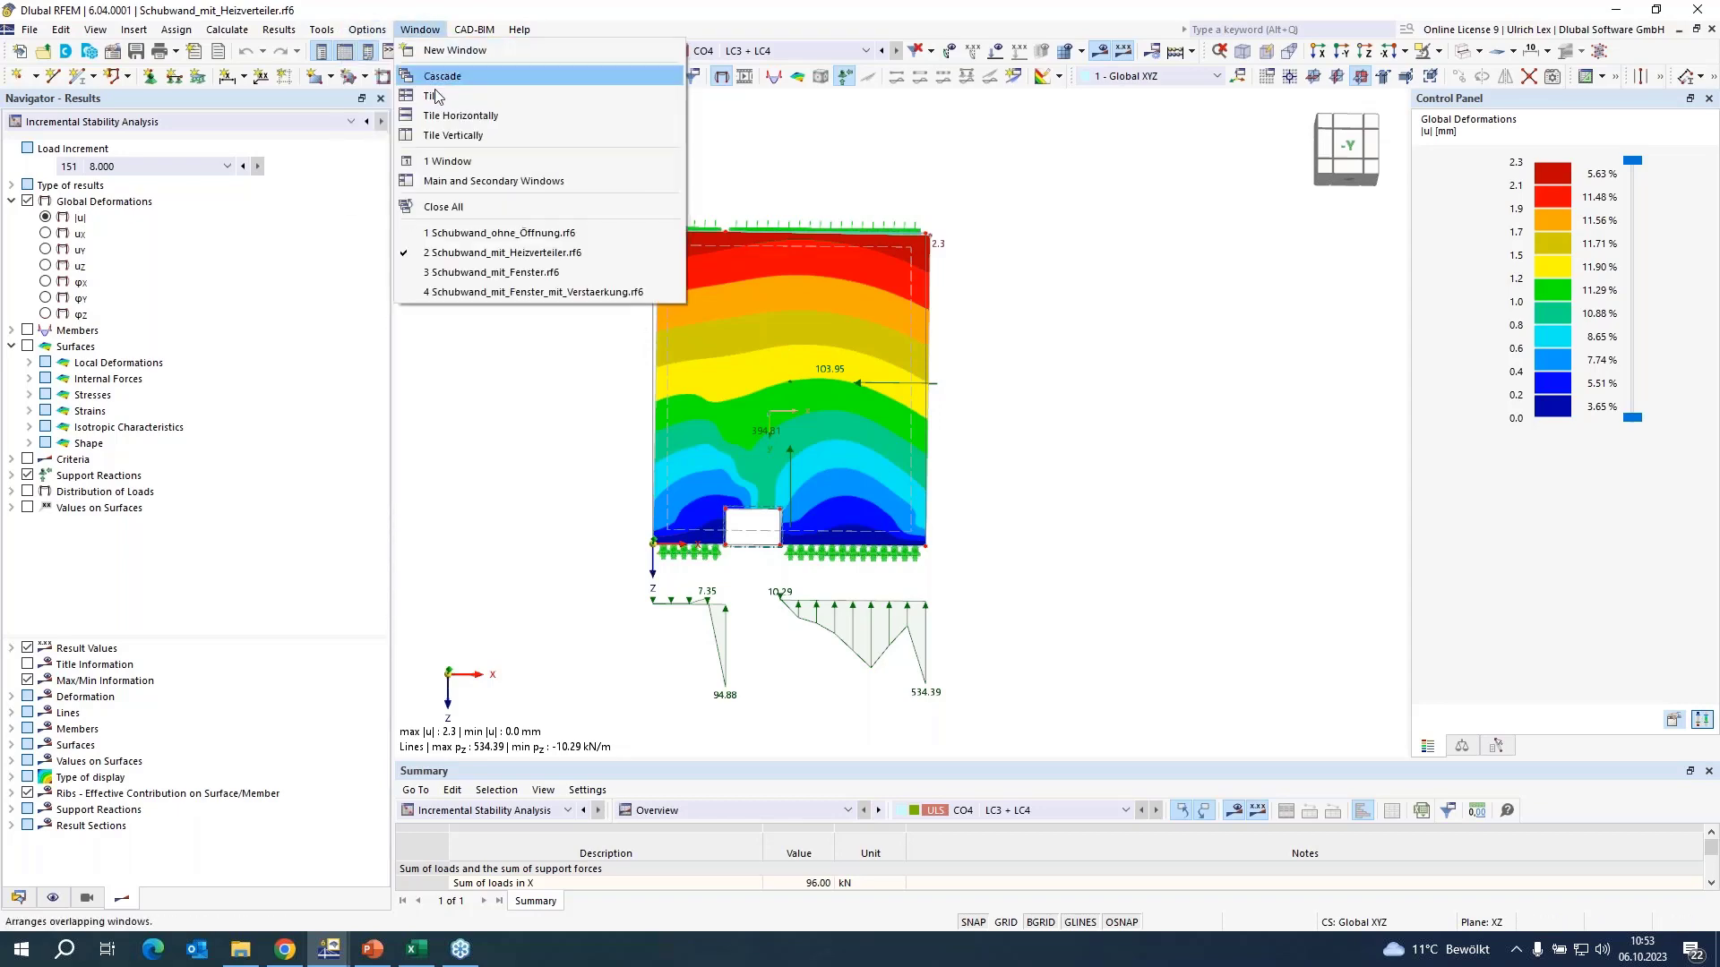
pyautogui.click(581, 271)
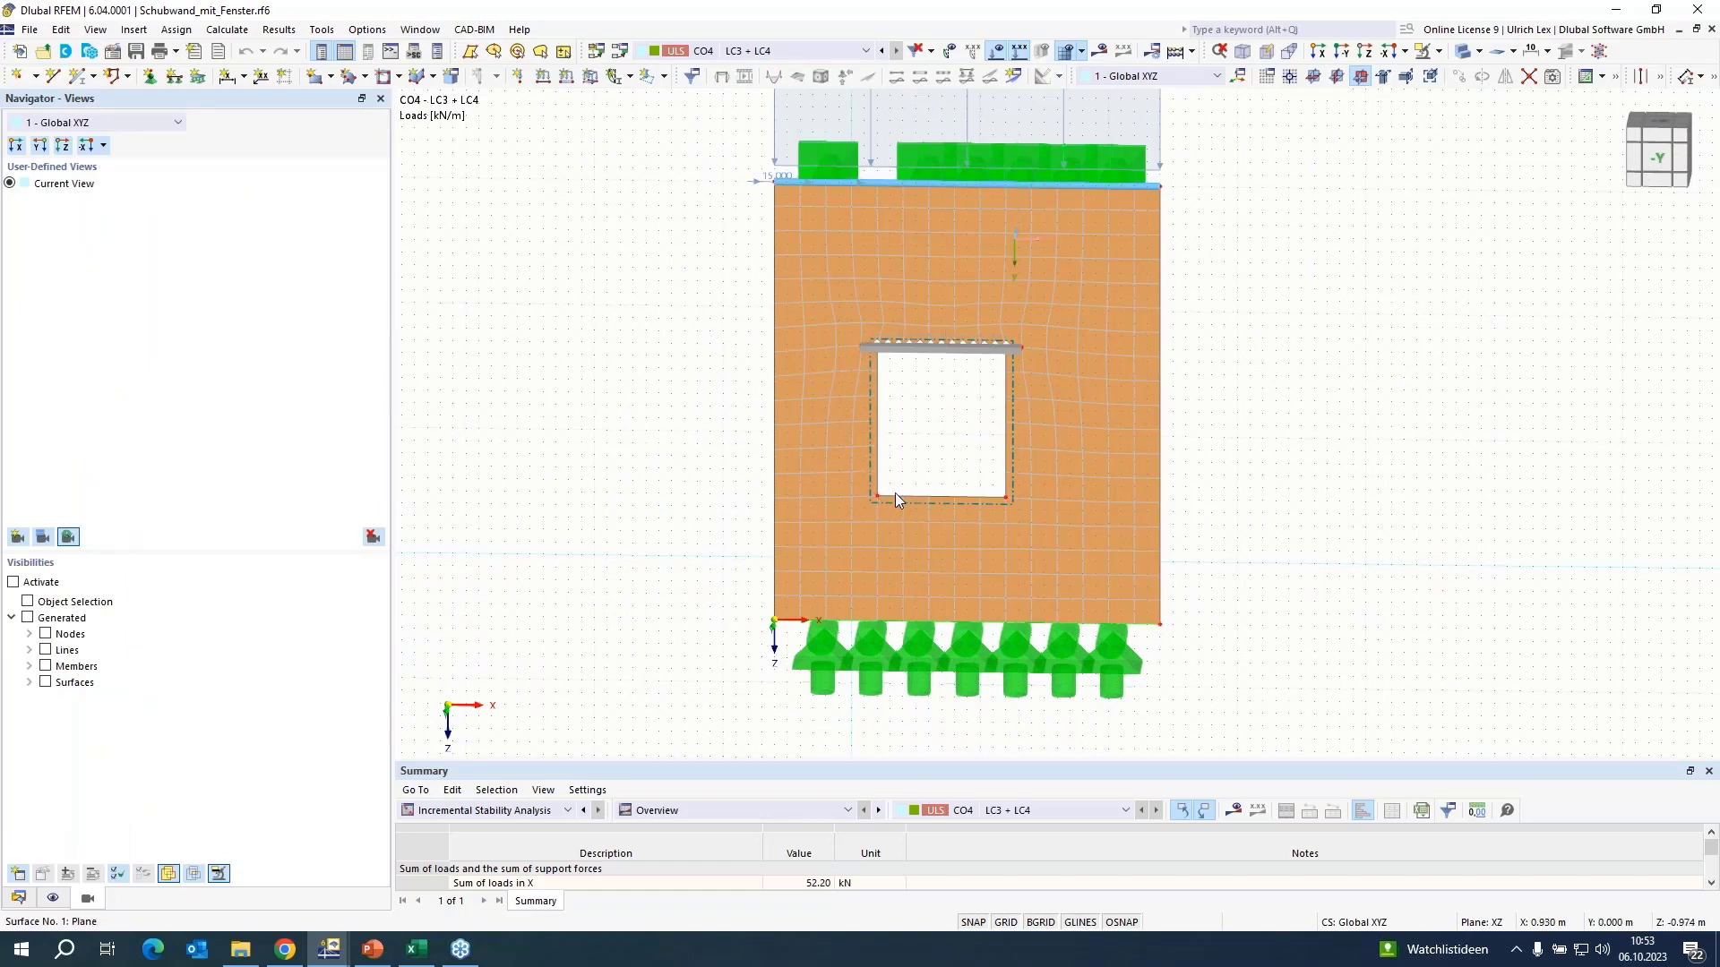
pyautogui.scroll(3, 951, 397)
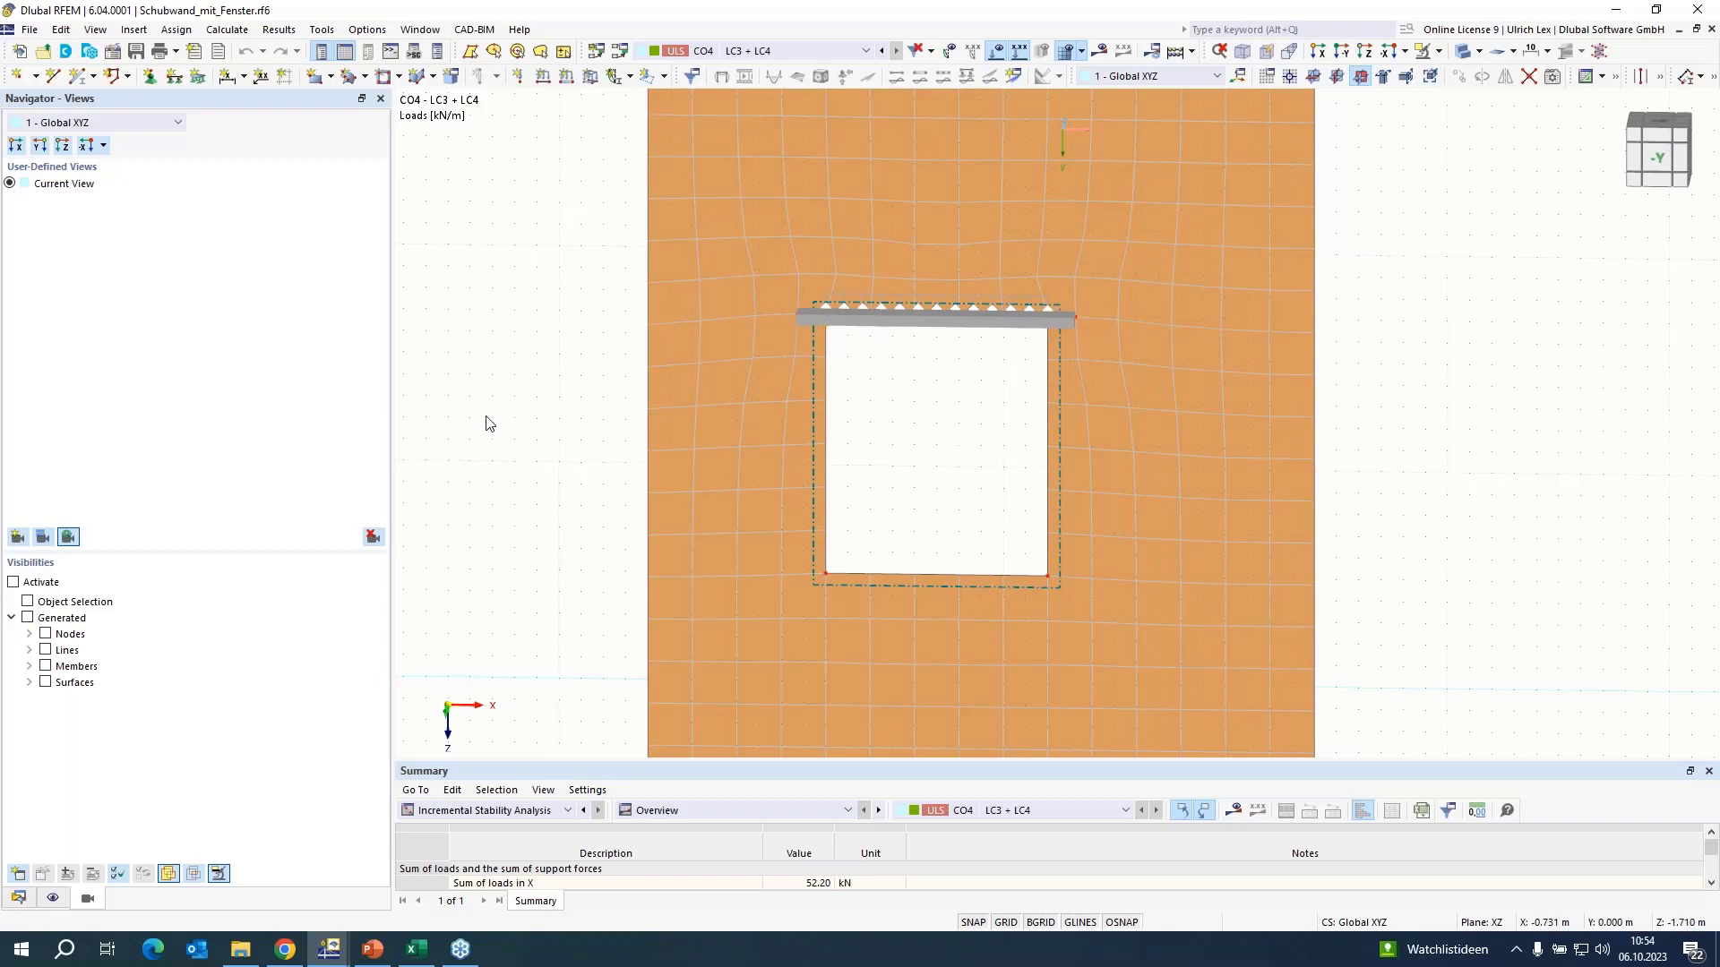
pyautogui.scroll(-1, 879, 427)
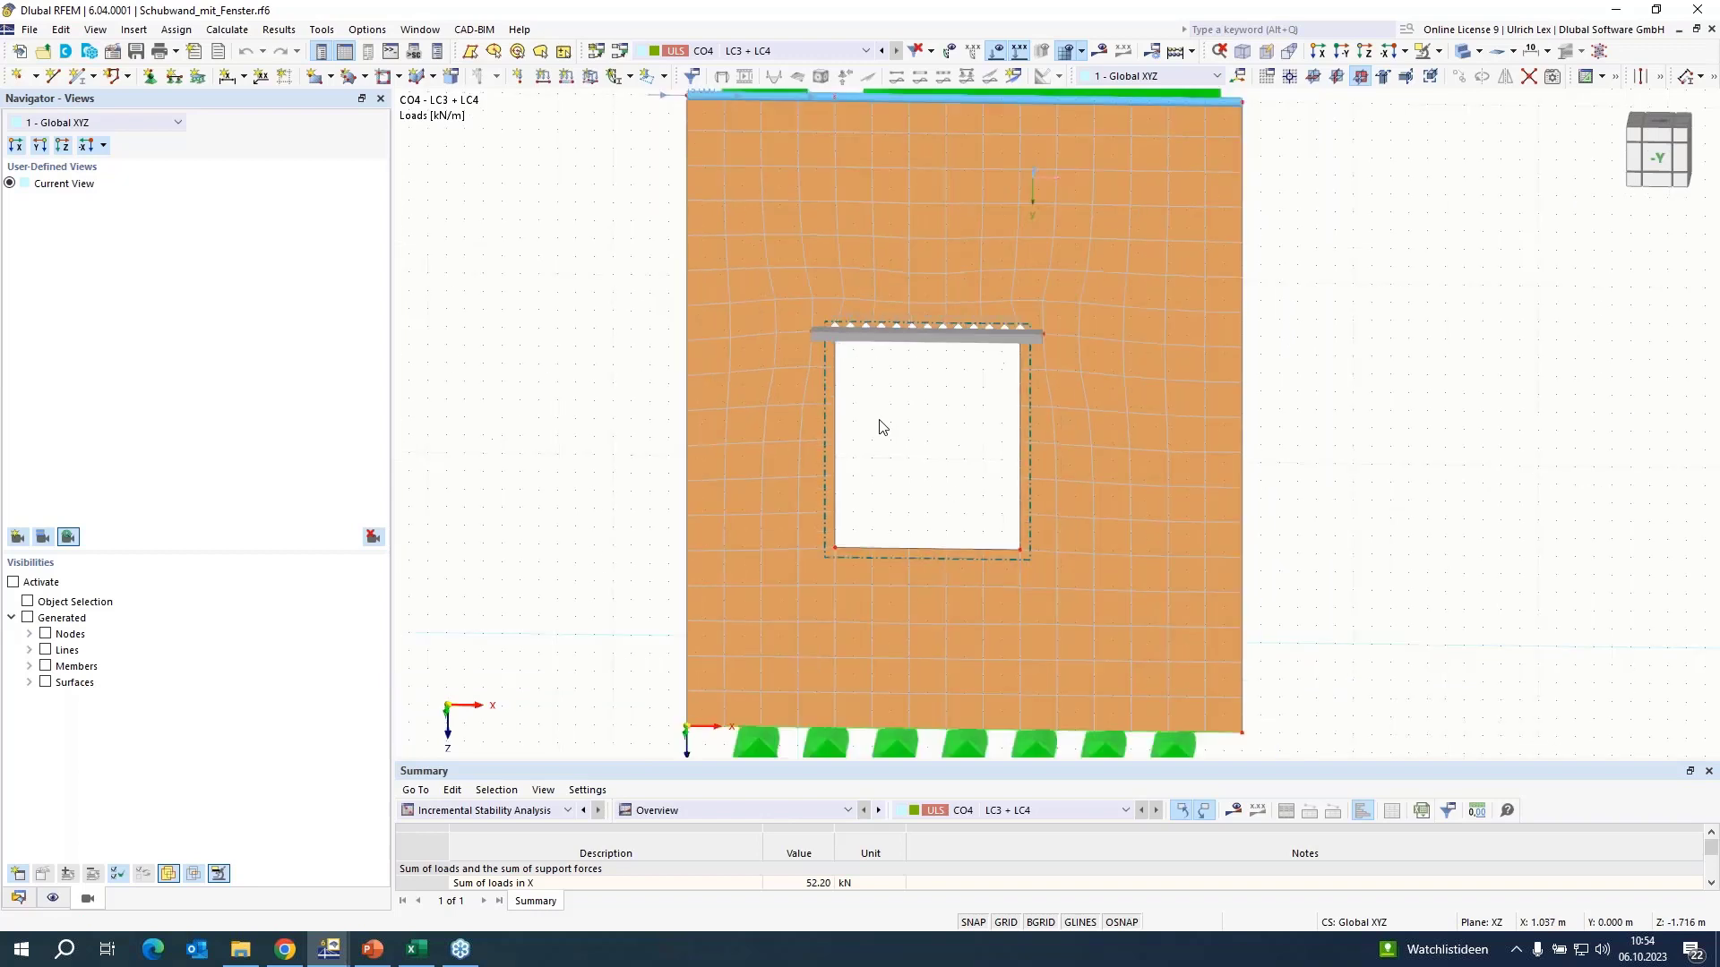
pyautogui.scroll(-1, 879, 427)
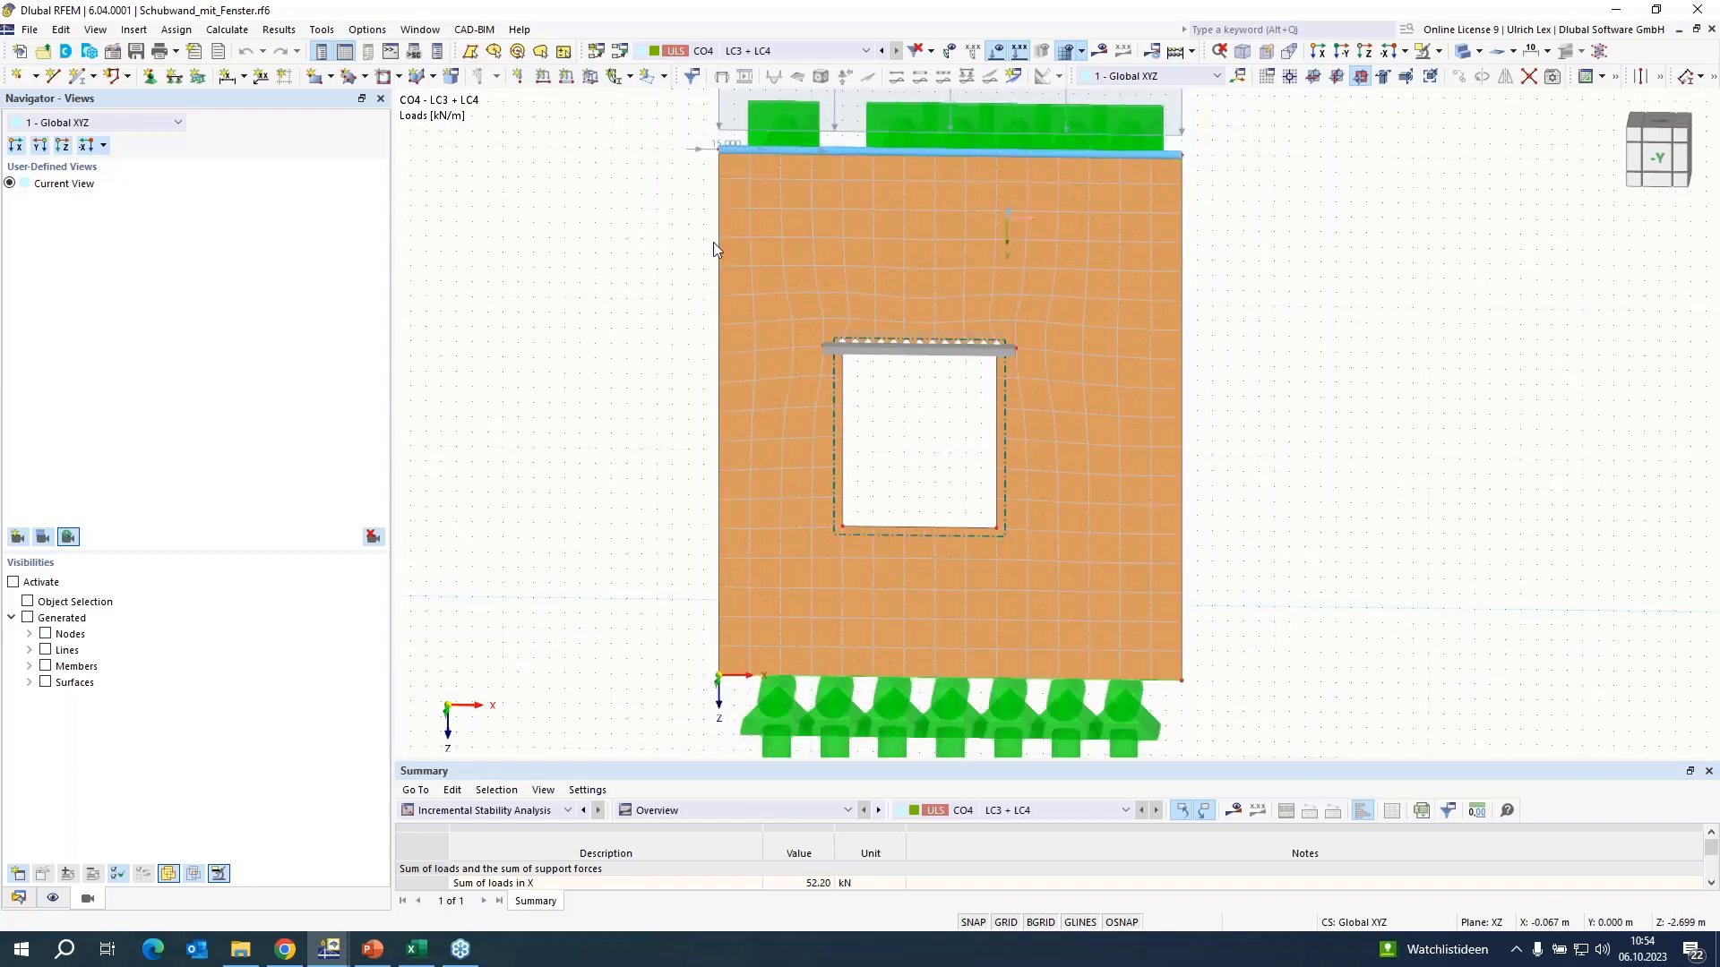
pyautogui.scroll(-2, 561, 385)
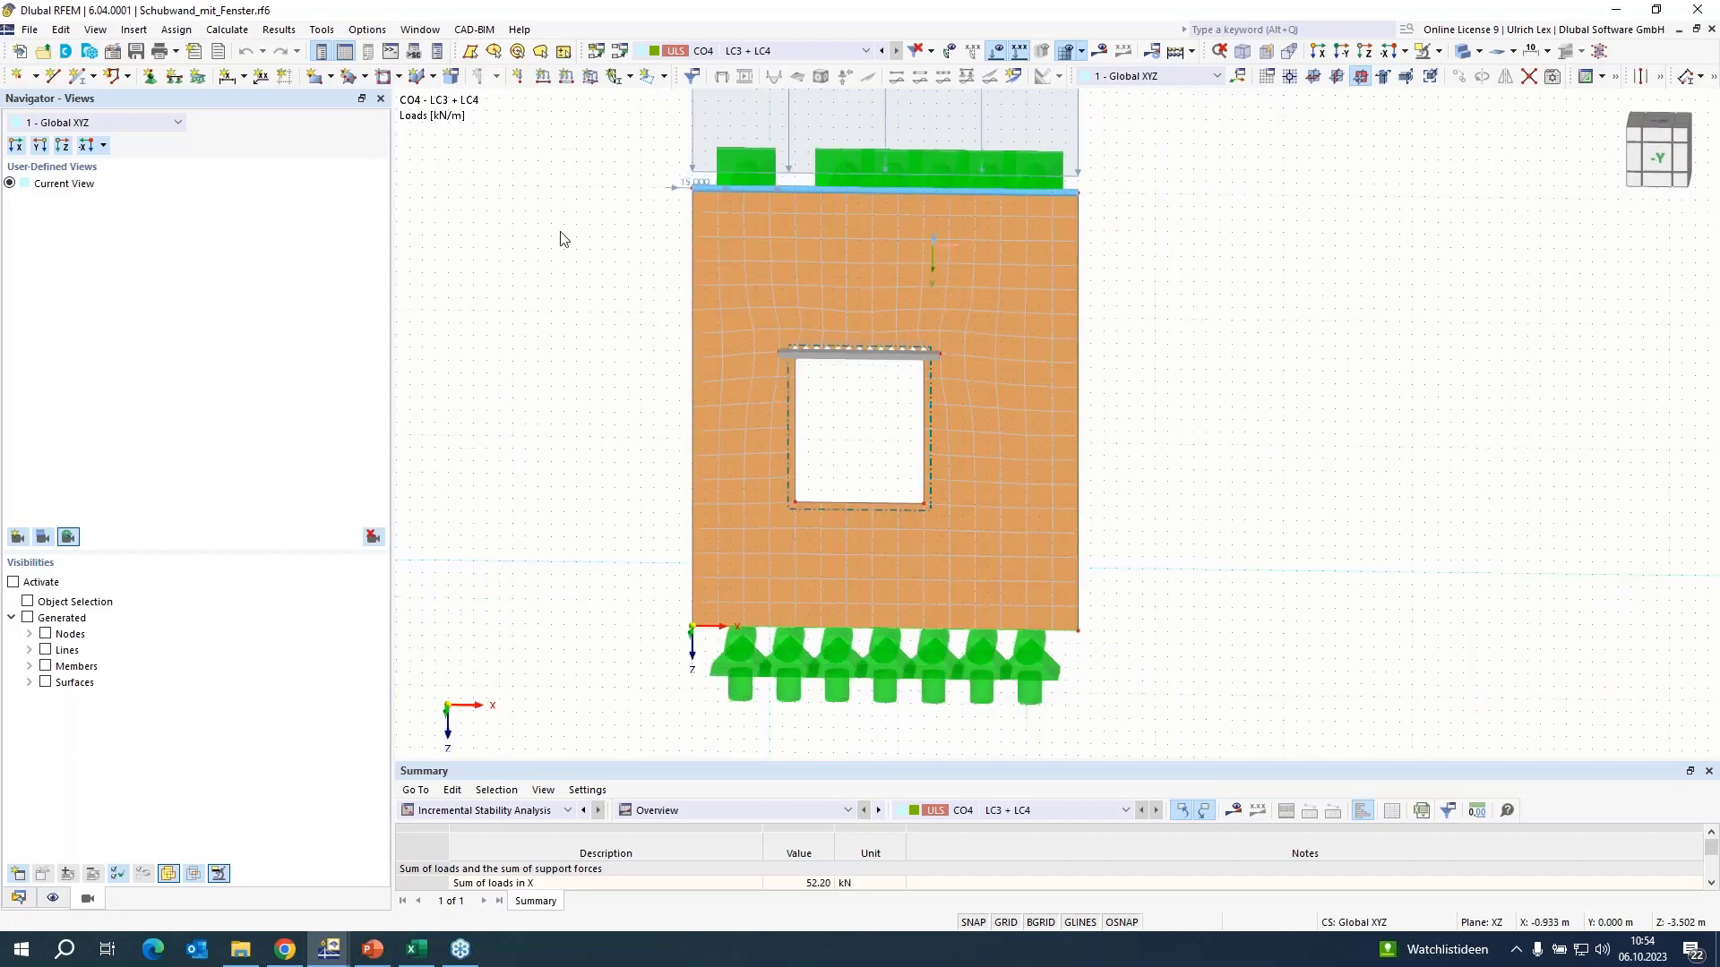
pyautogui.scroll(-1, 595, 365)
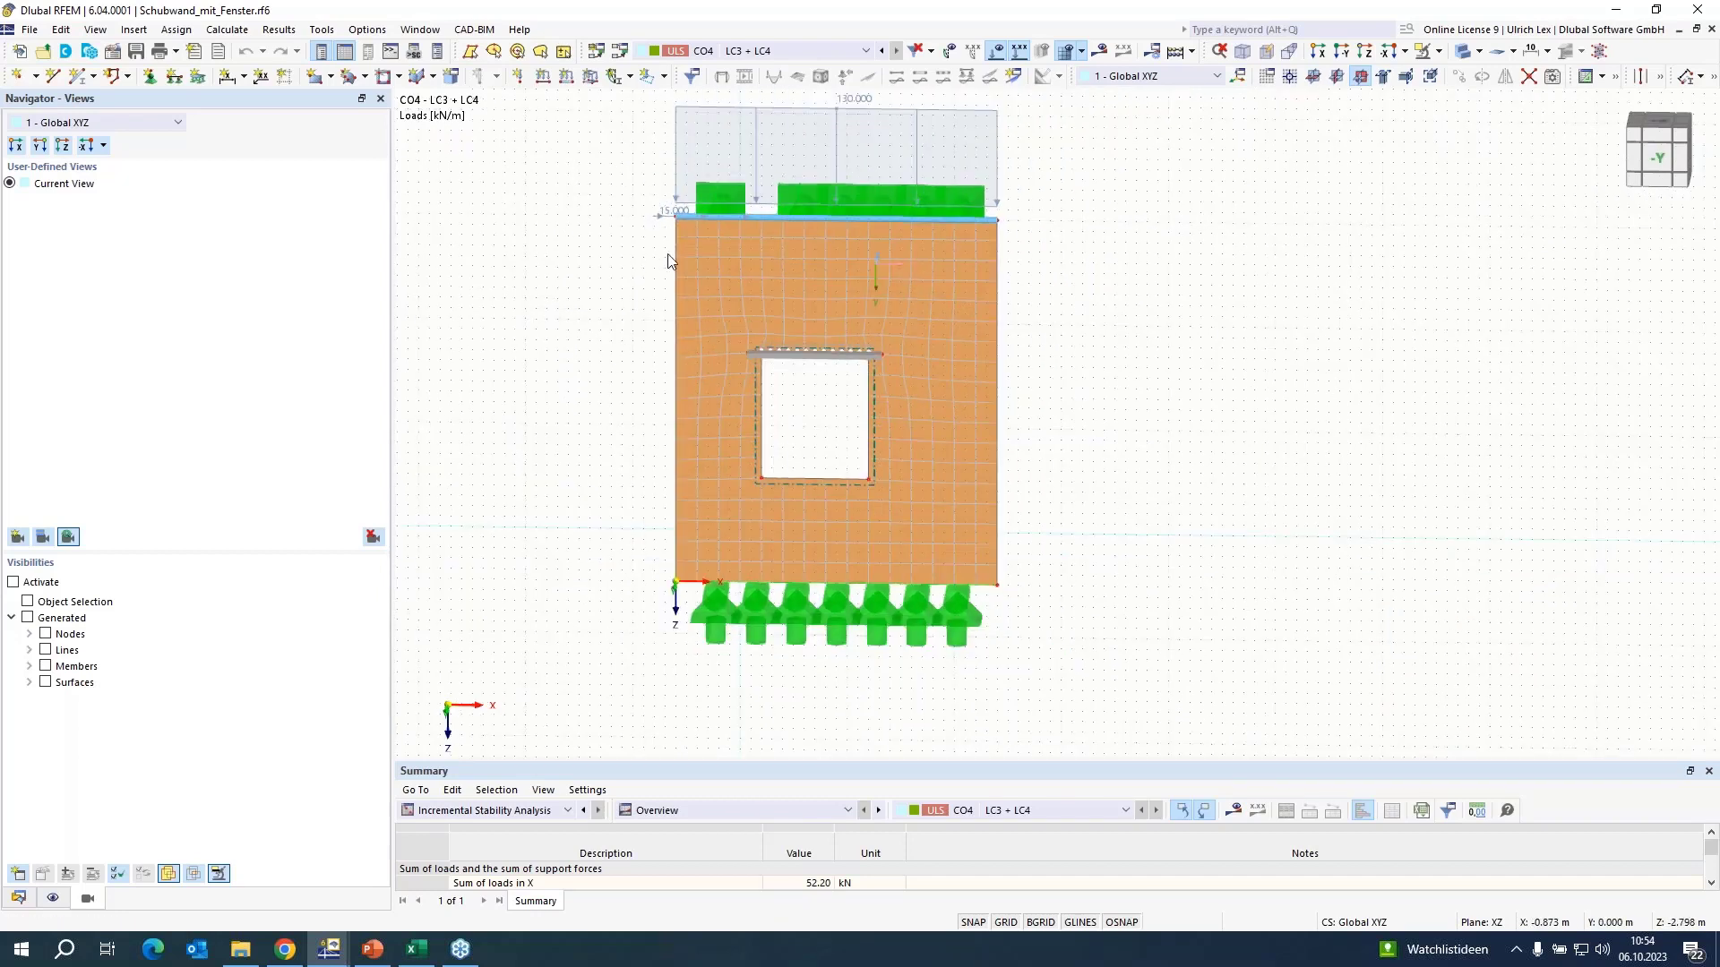
# - Display the results of the wall with window and examine its load increment, displacements around the opening and support reactions
pyautogui.click(1100, 51)
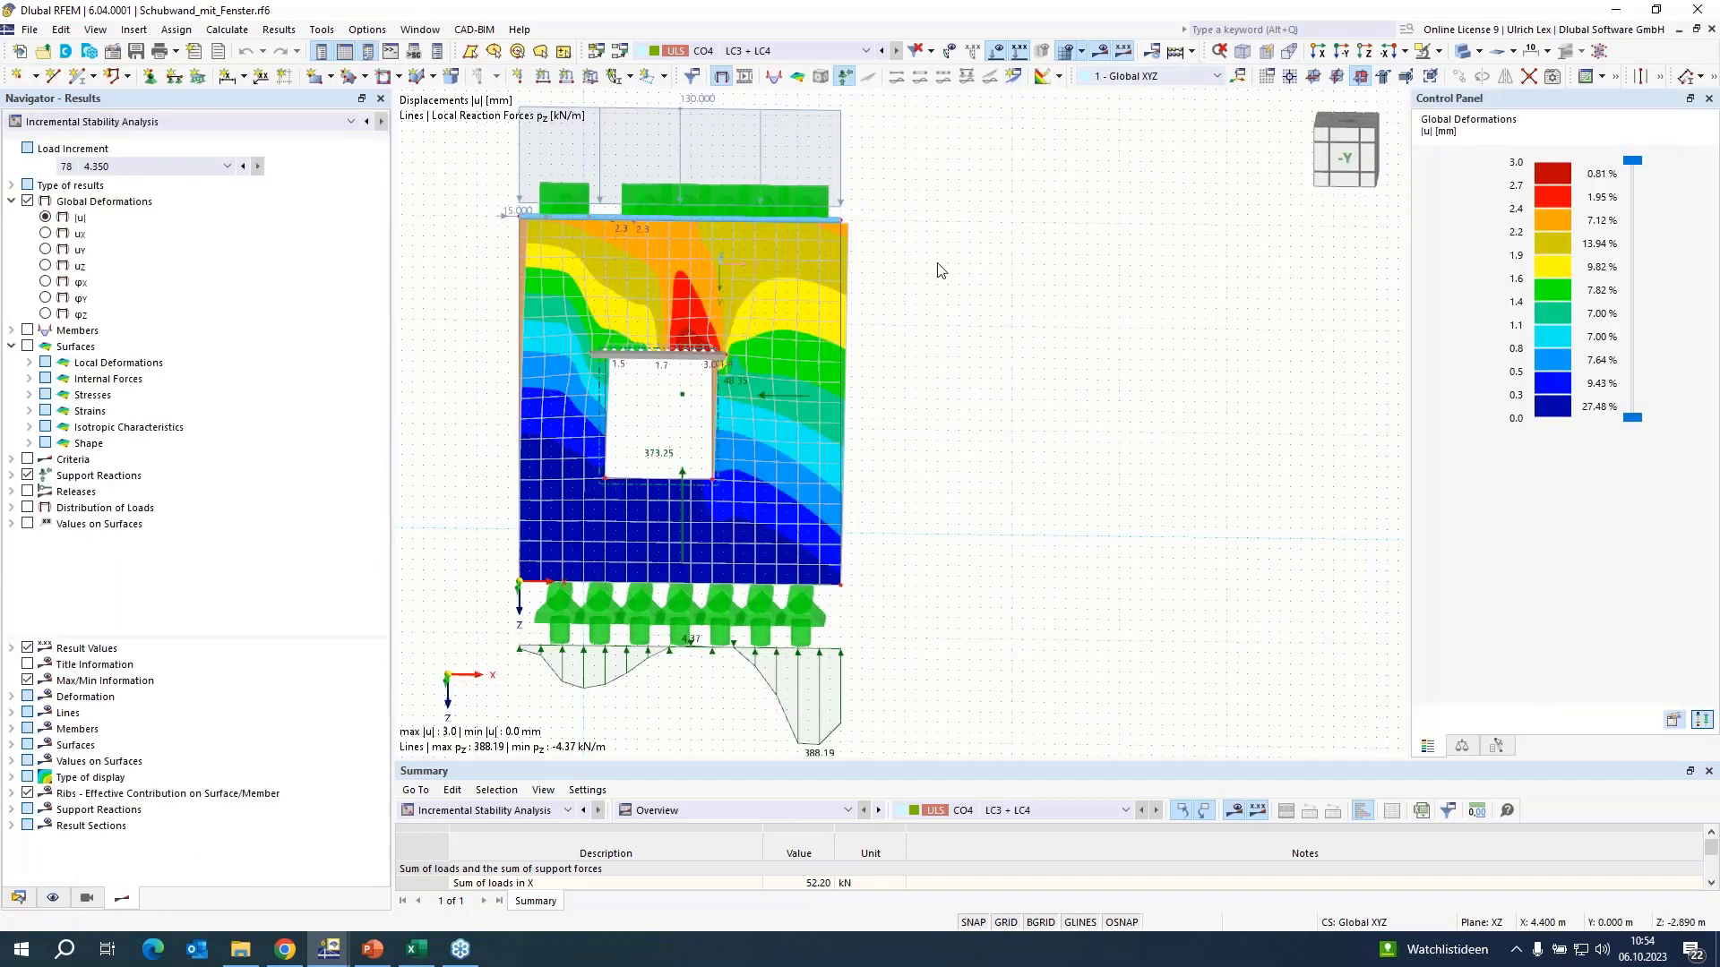
pyautogui.click(186, 168)
pyautogui.click(185, 169)
pyautogui.scroll(2, 952, 445)
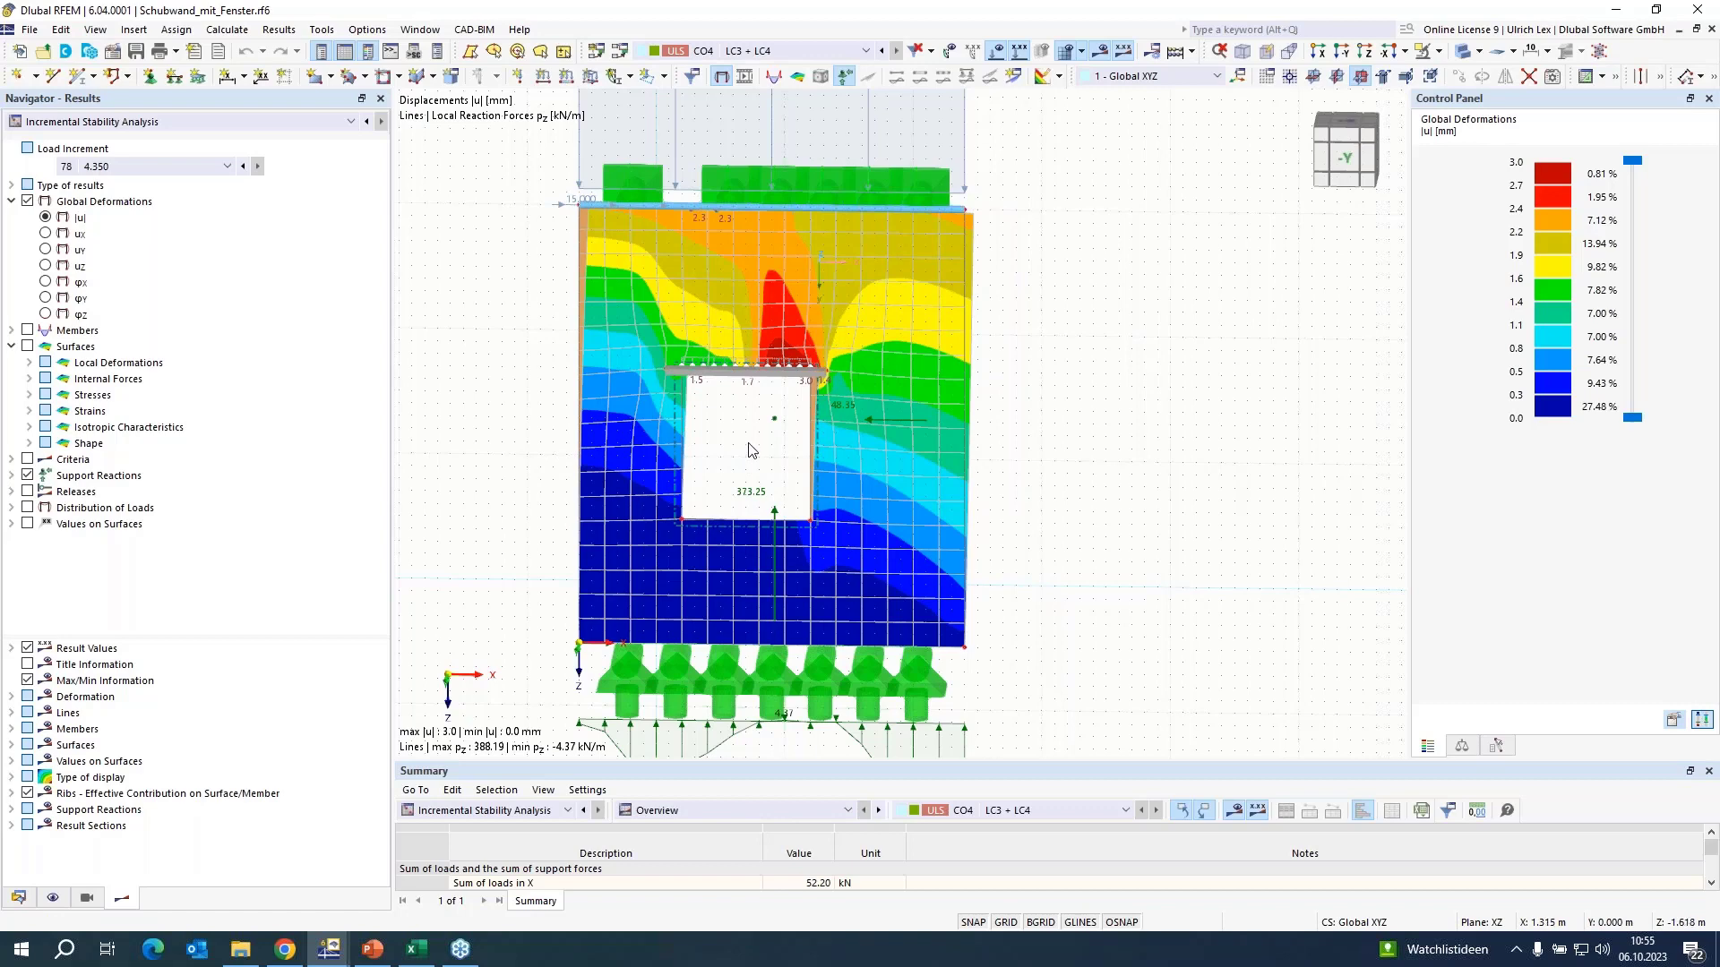
pyautogui.scroll(-1, 1070, 610)
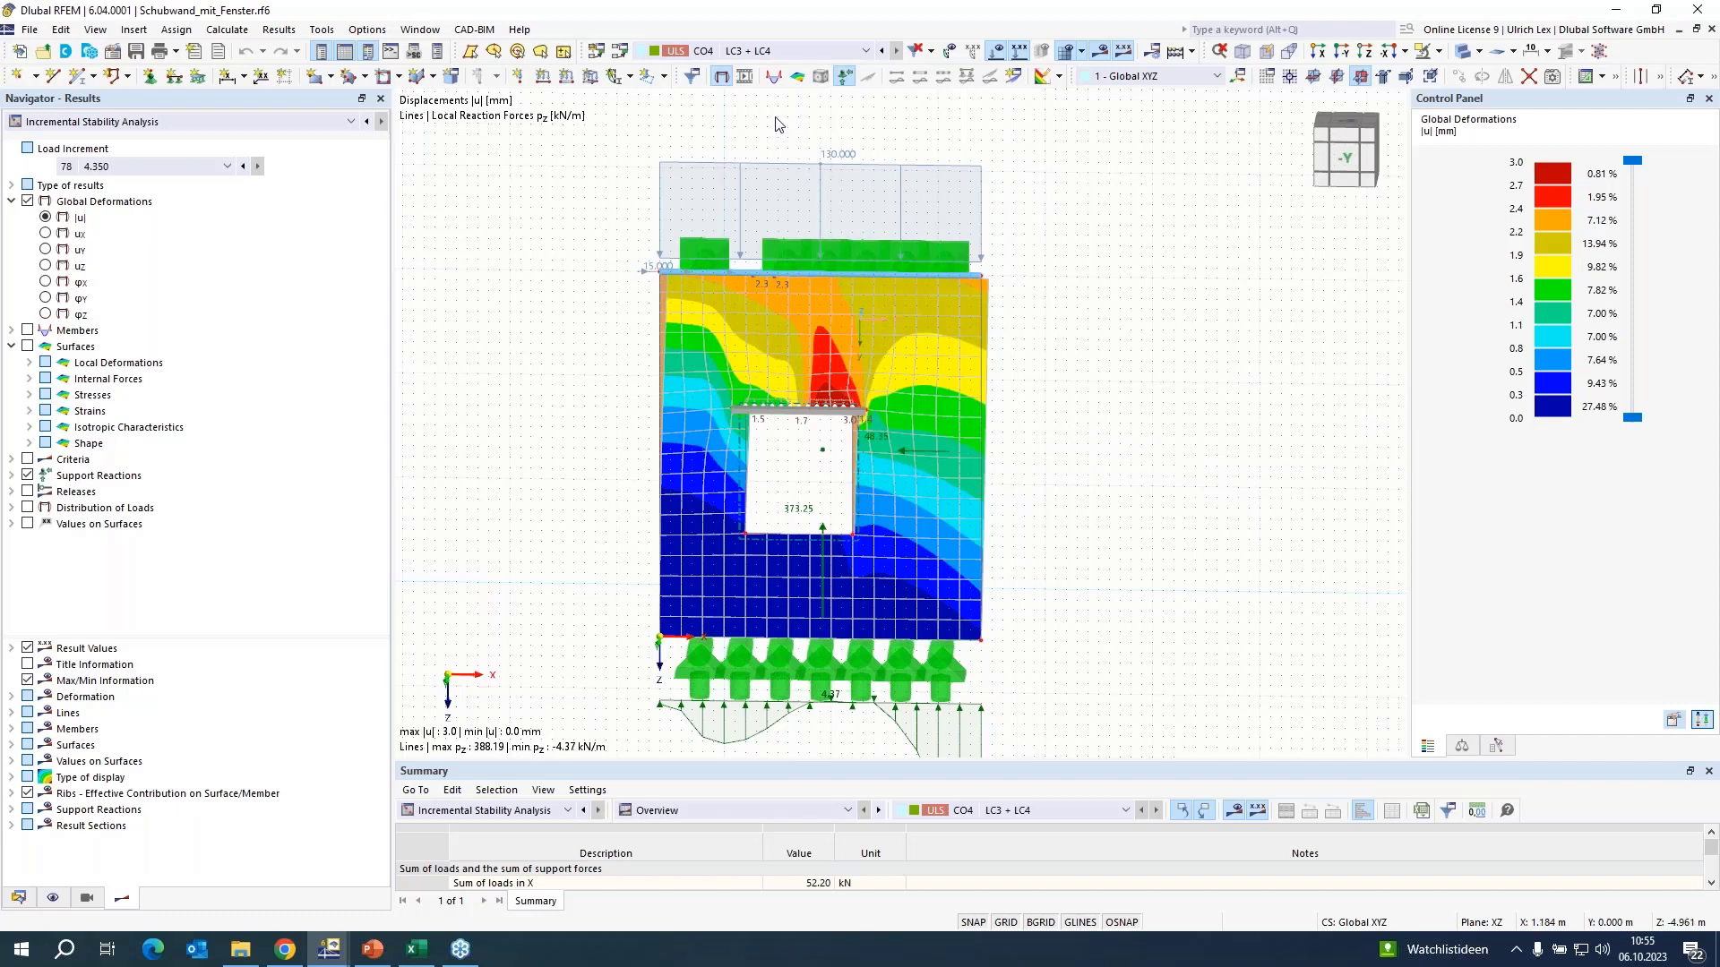
# - Switch to the model Schubwand_mit_Fenster_mit_Verstaerkung.rf6 and show the reinforcing frame around the window in solid rendering
pyautogui.click(433, 34)
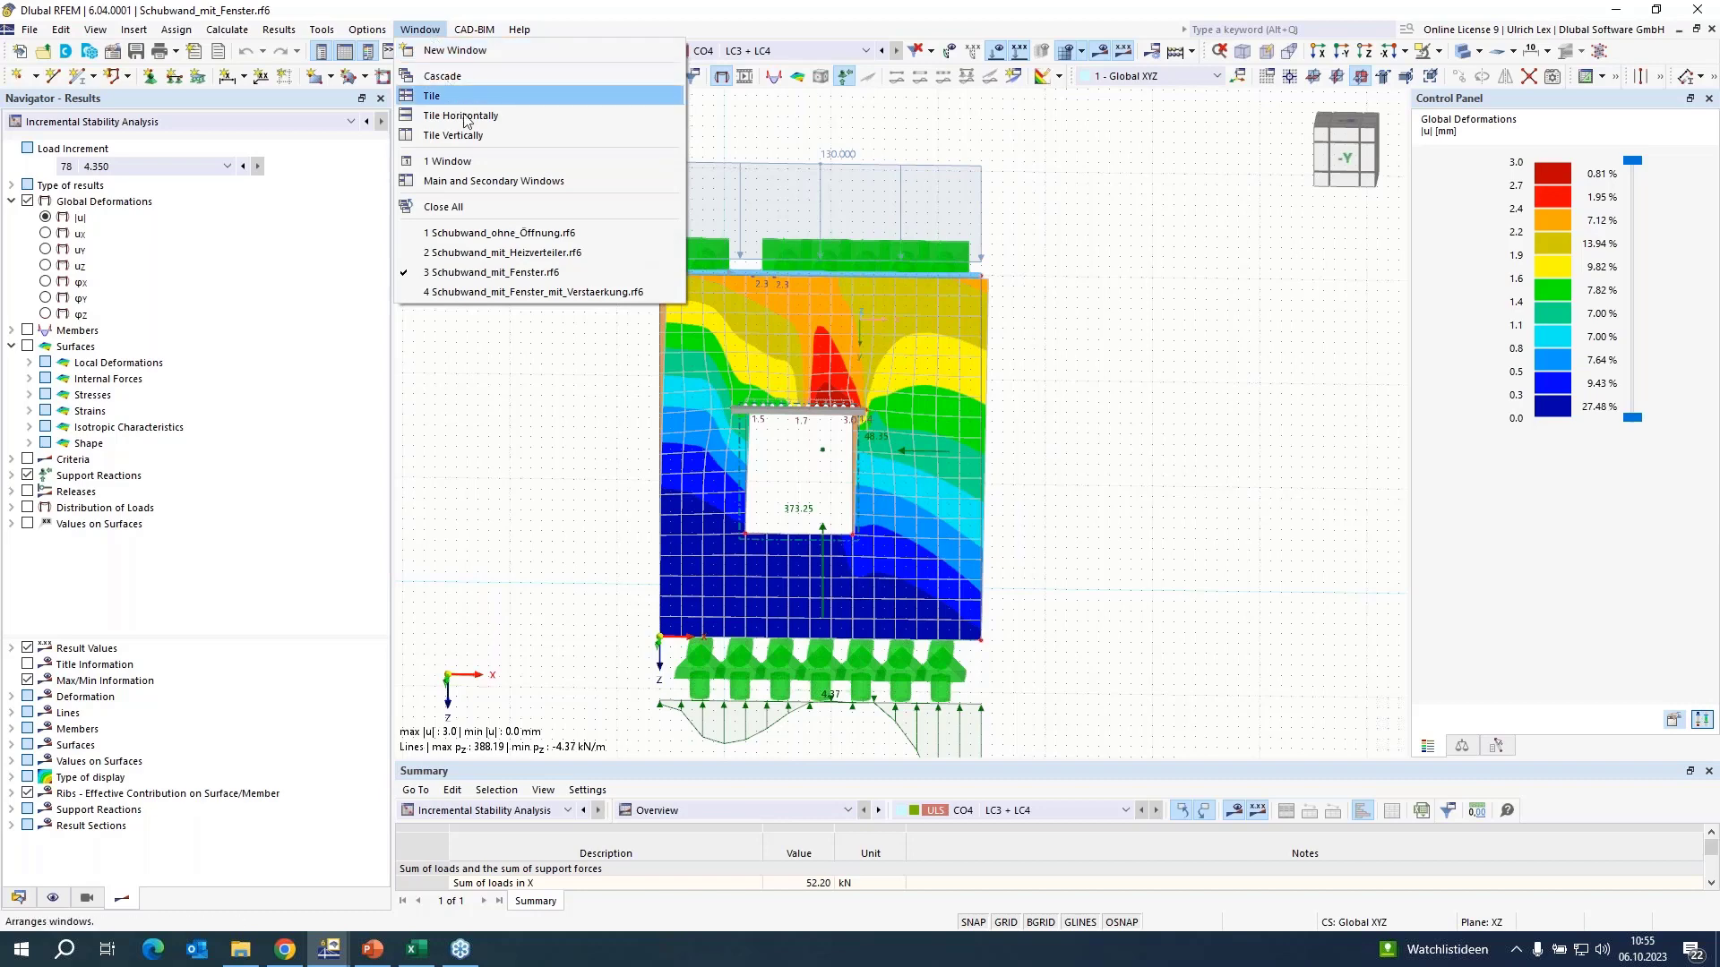
pyautogui.click(451, 293)
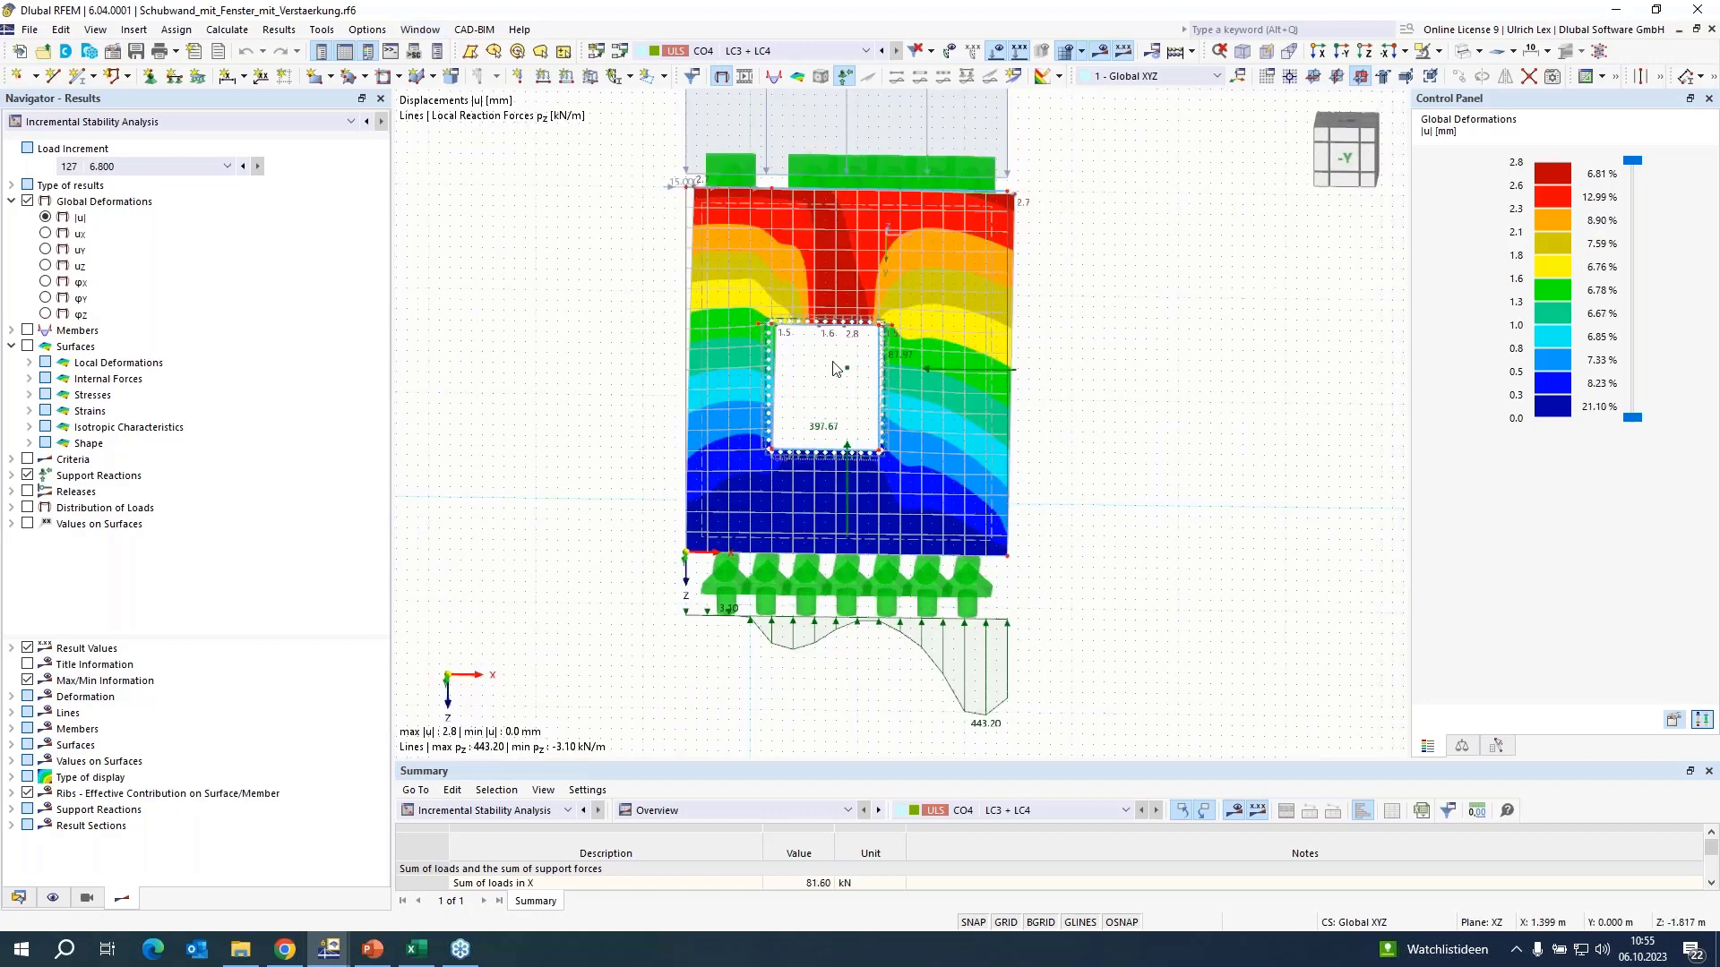
pyautogui.scroll(2, 835, 358)
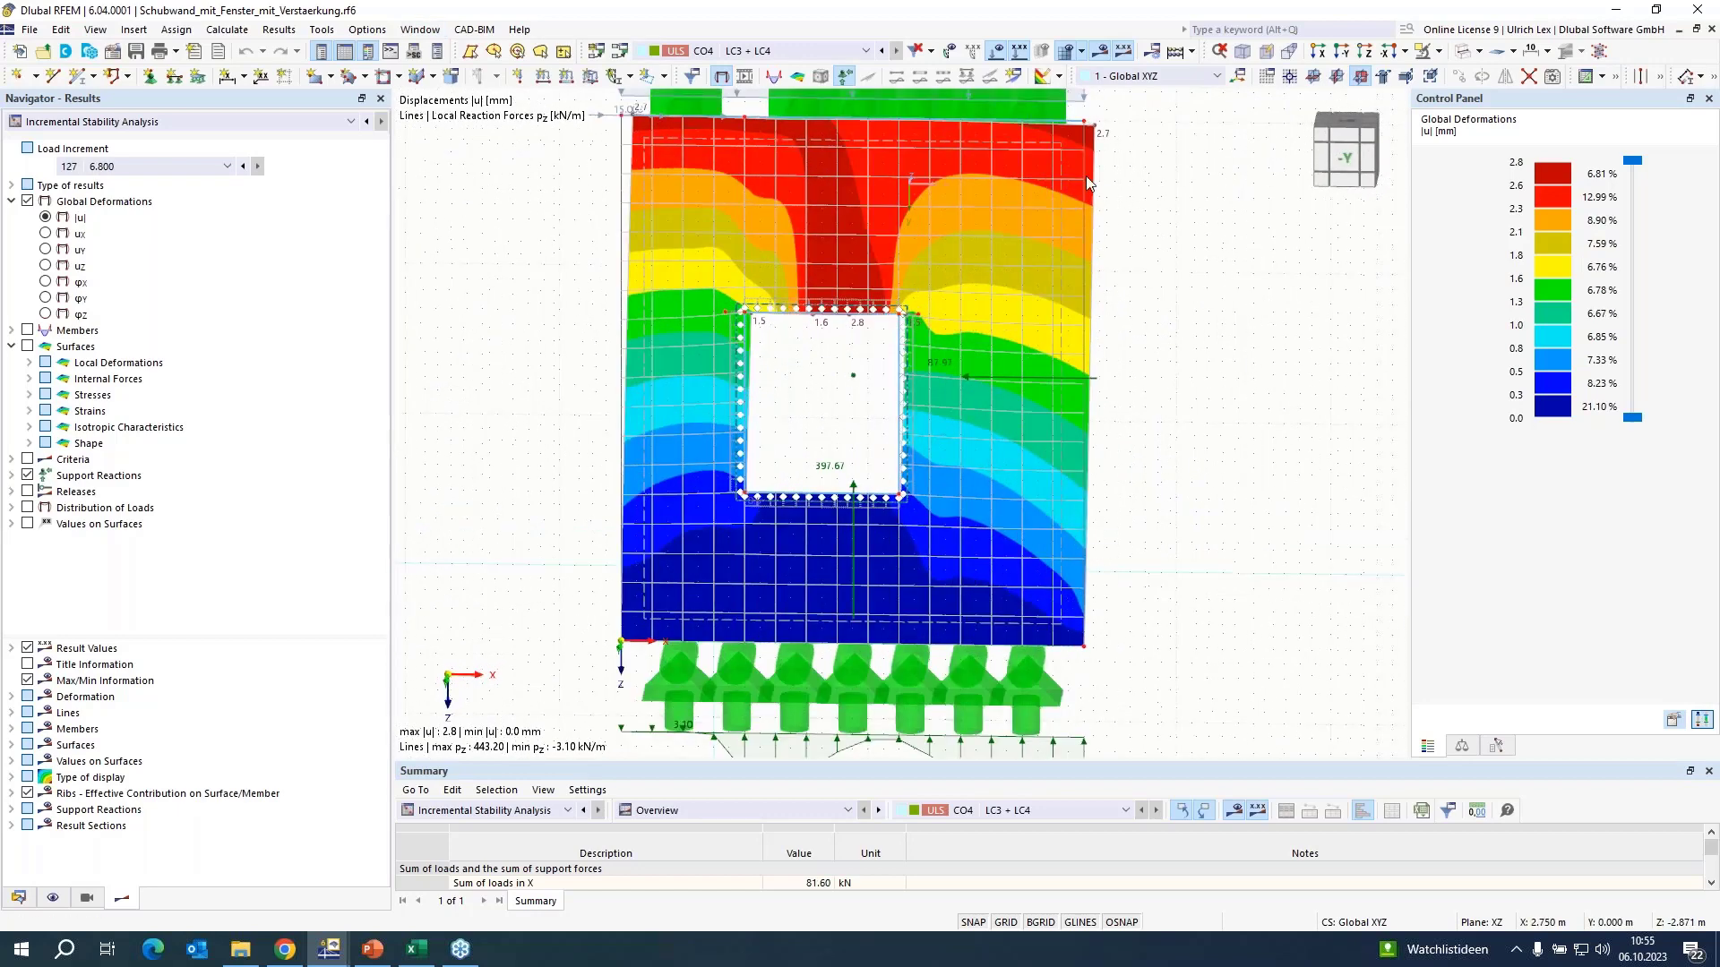
pyautogui.click(1462, 54)
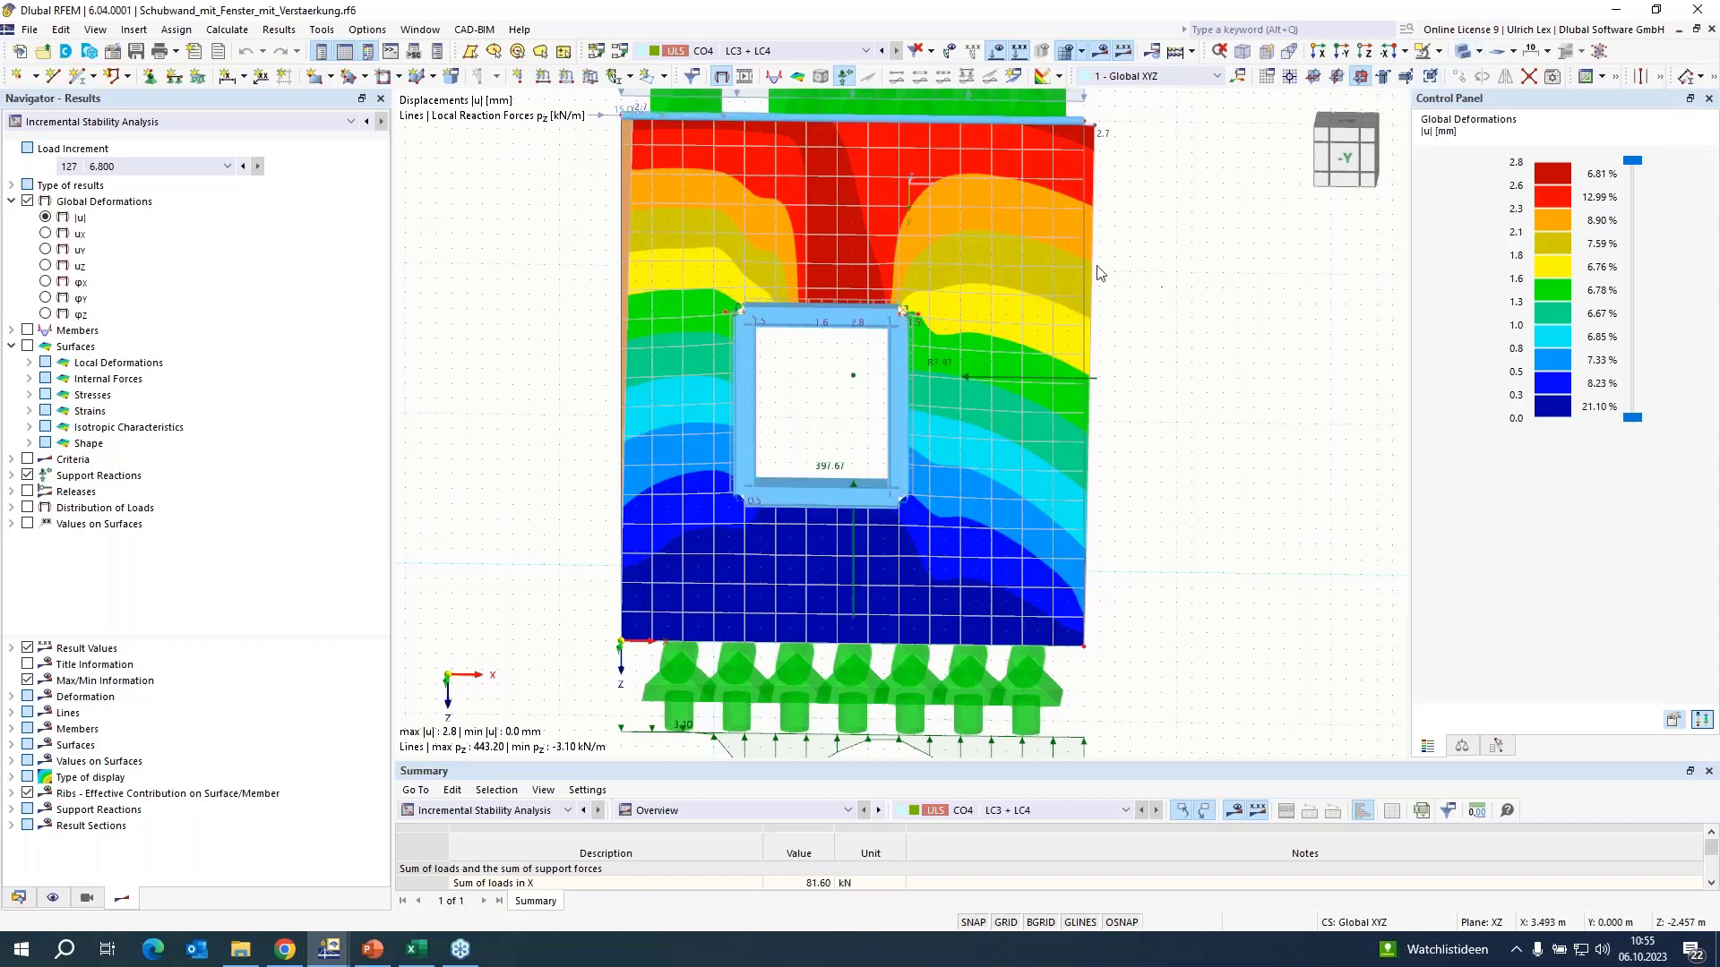
pyautogui.scroll(3, 805, 378)
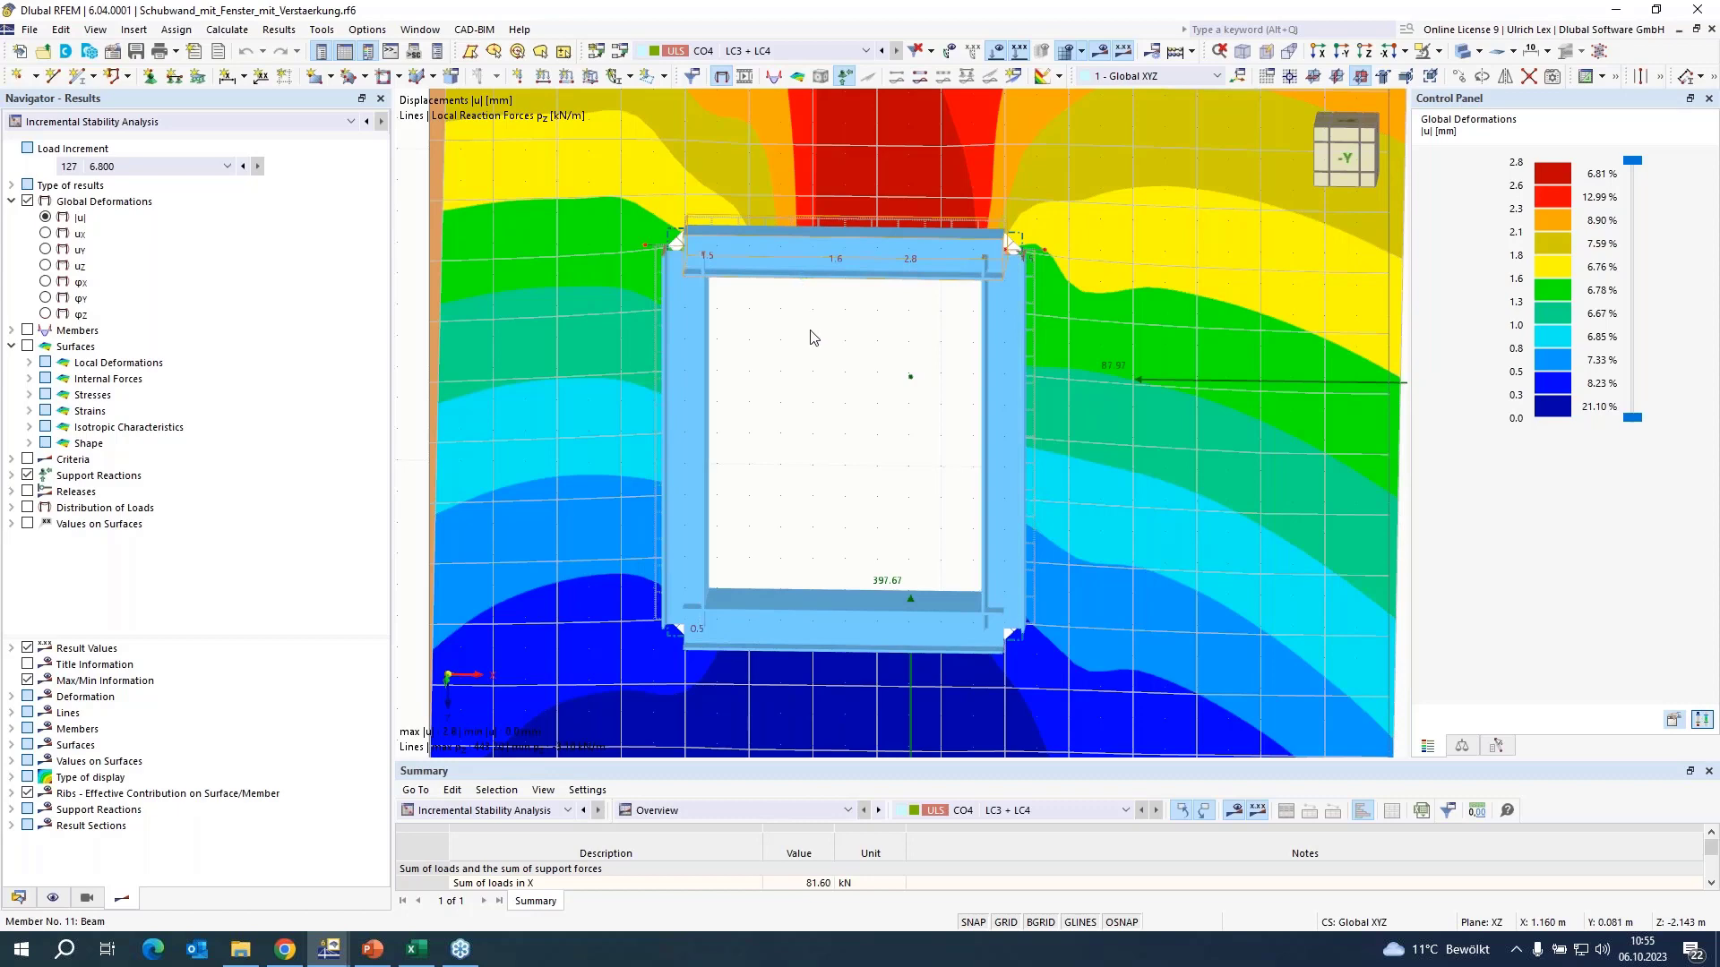
# - Inspect the properties of the frame's top beam and its right-hand vertical member, switching the solid display to transparent
pyautogui.doubleClick(849, 398)
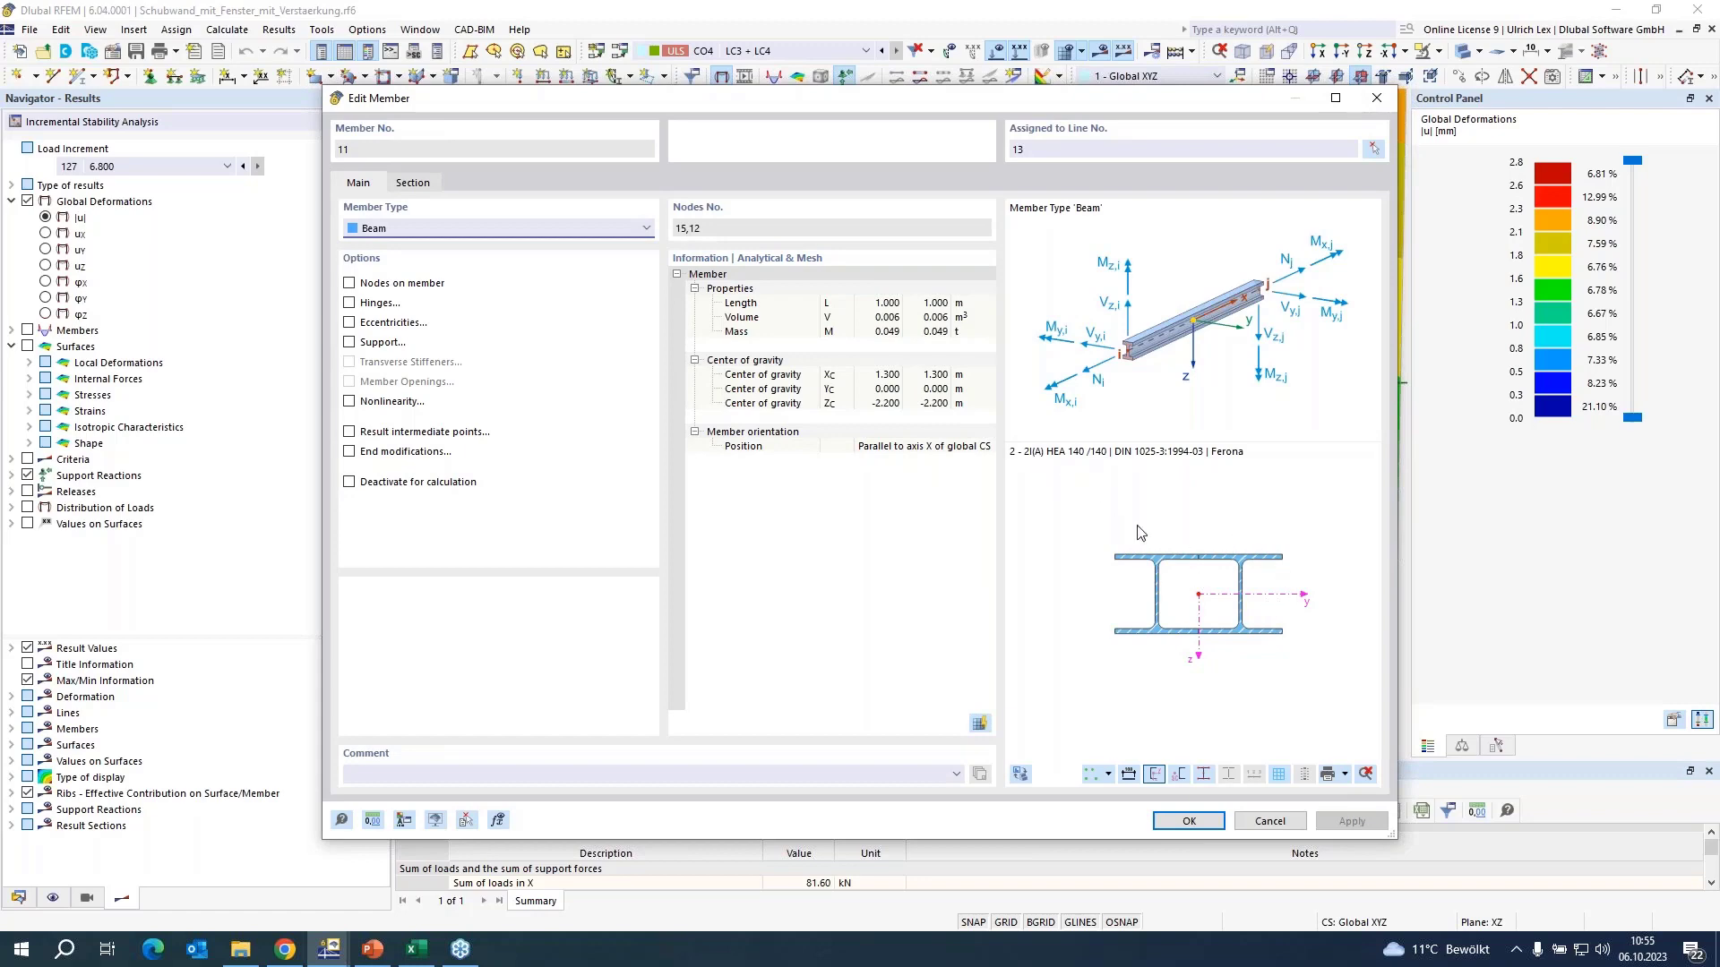
pyautogui.click(1191, 823)
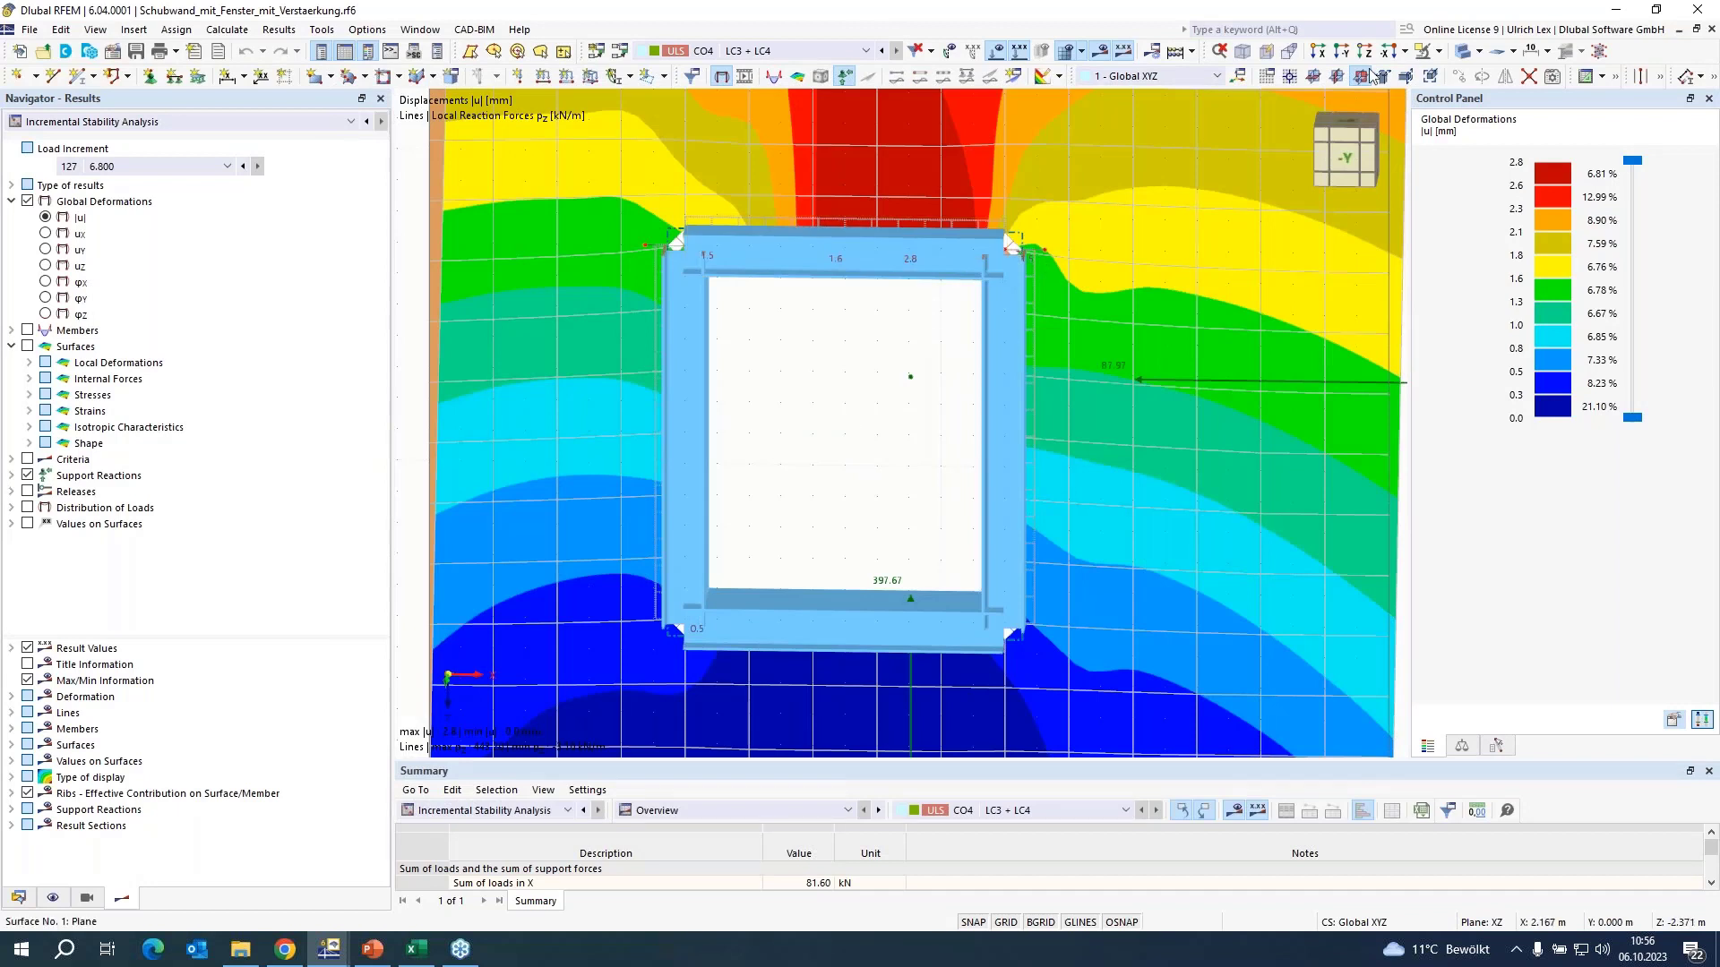
pyautogui.click(1461, 51)
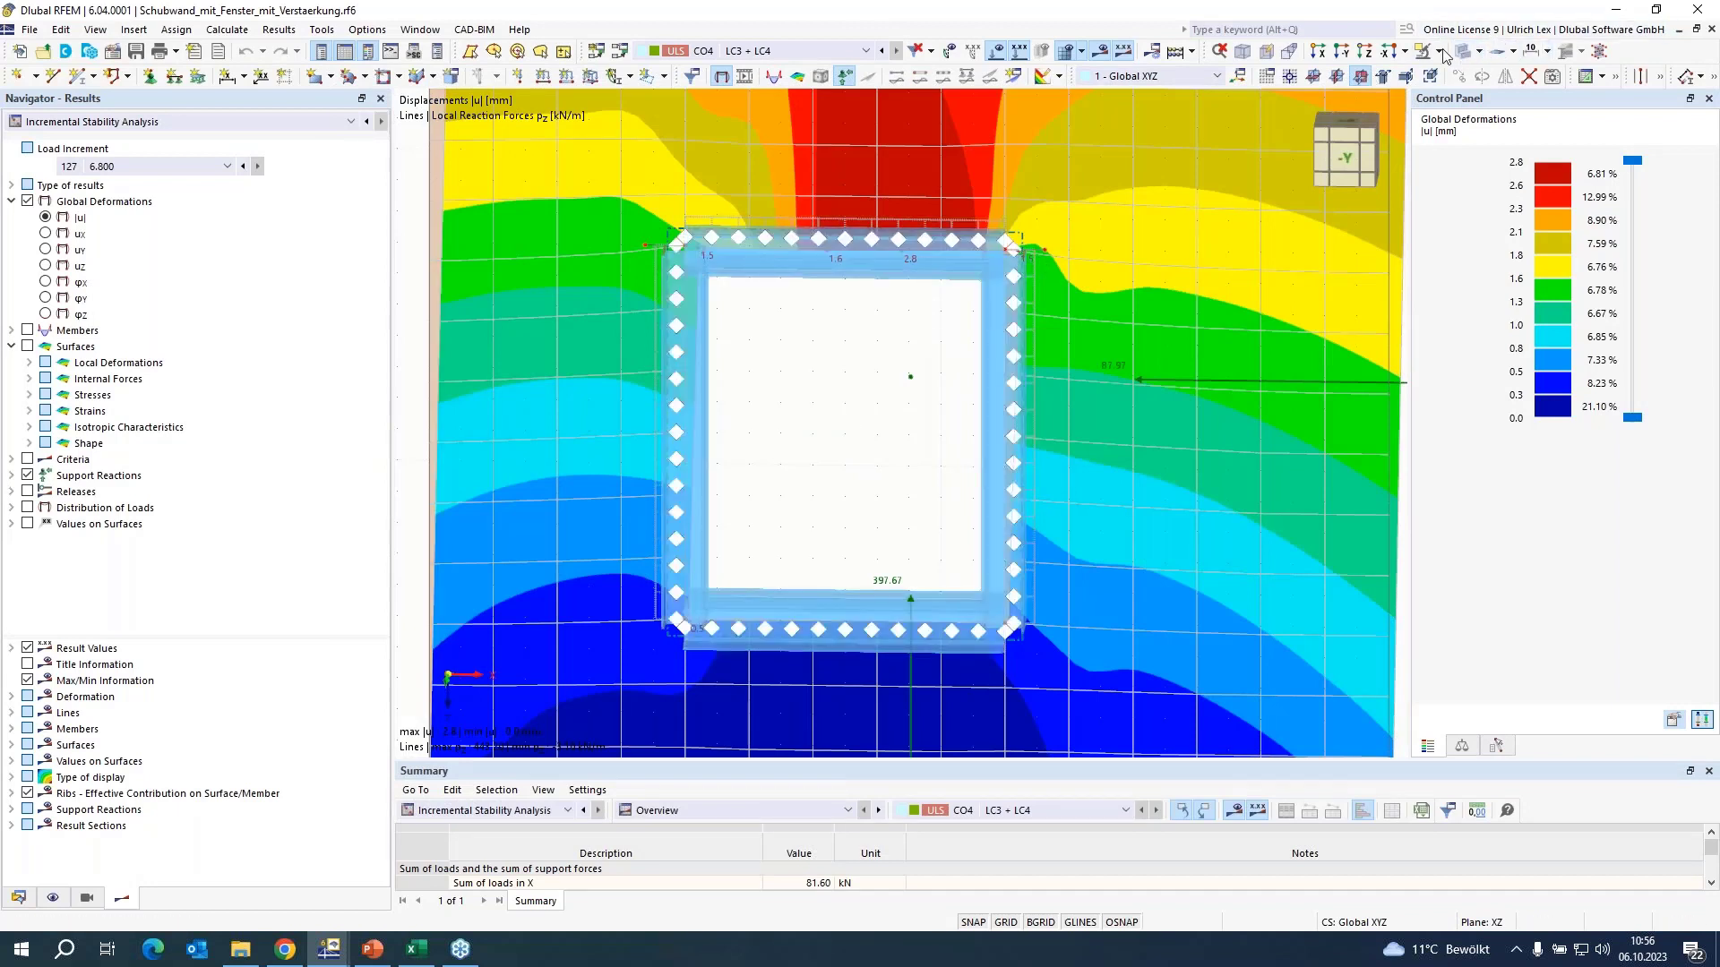
pyautogui.doubleClick(1032, 338)
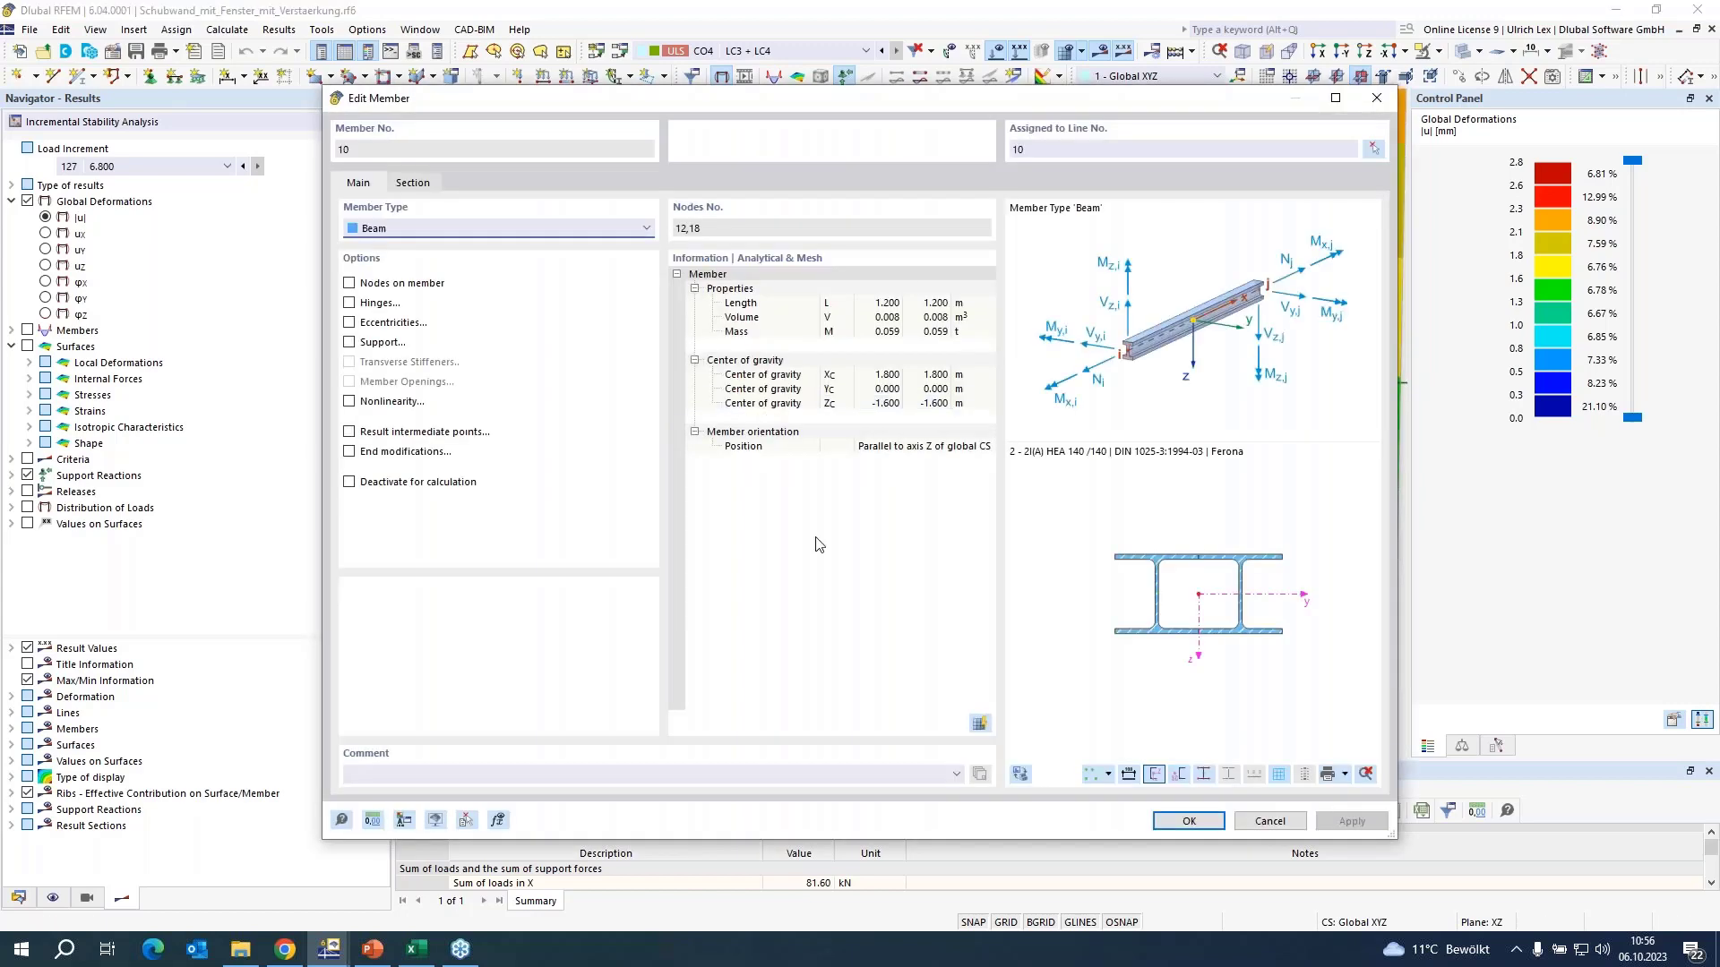
pyautogui.click(1259, 823)
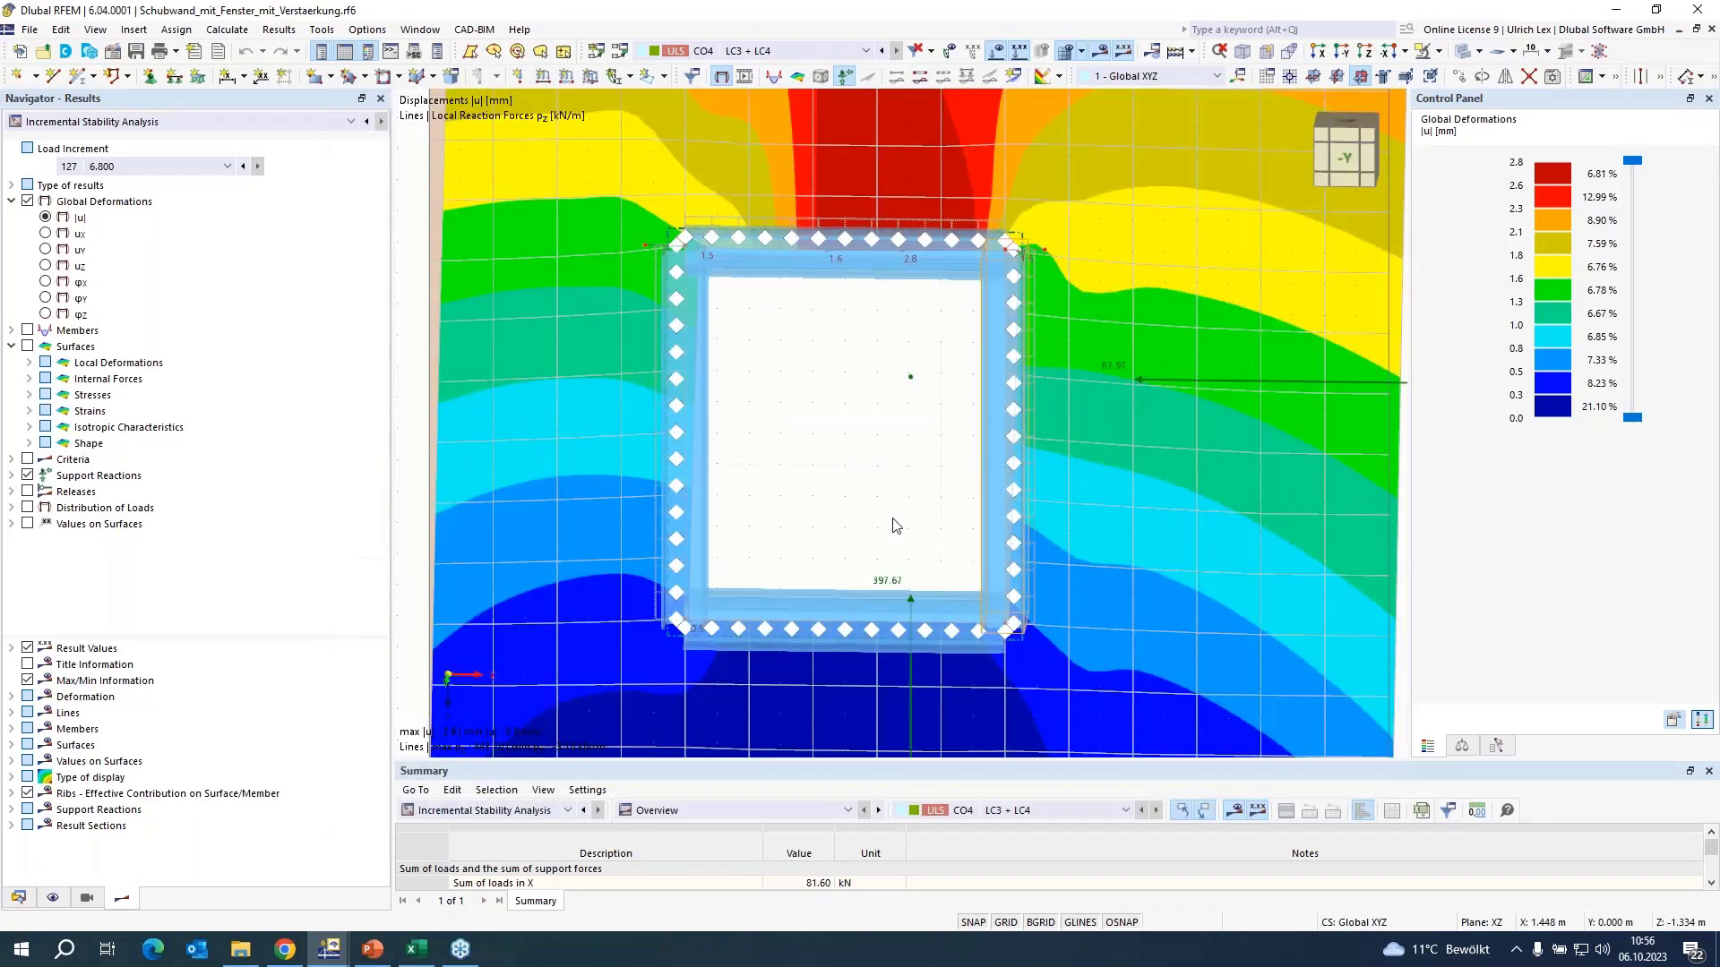
# - Inspect the hinge conditions of the line hinge between the window's reinforcing frame and the masonry wall, leaving them unchanged
pyautogui.click(1035, 469)
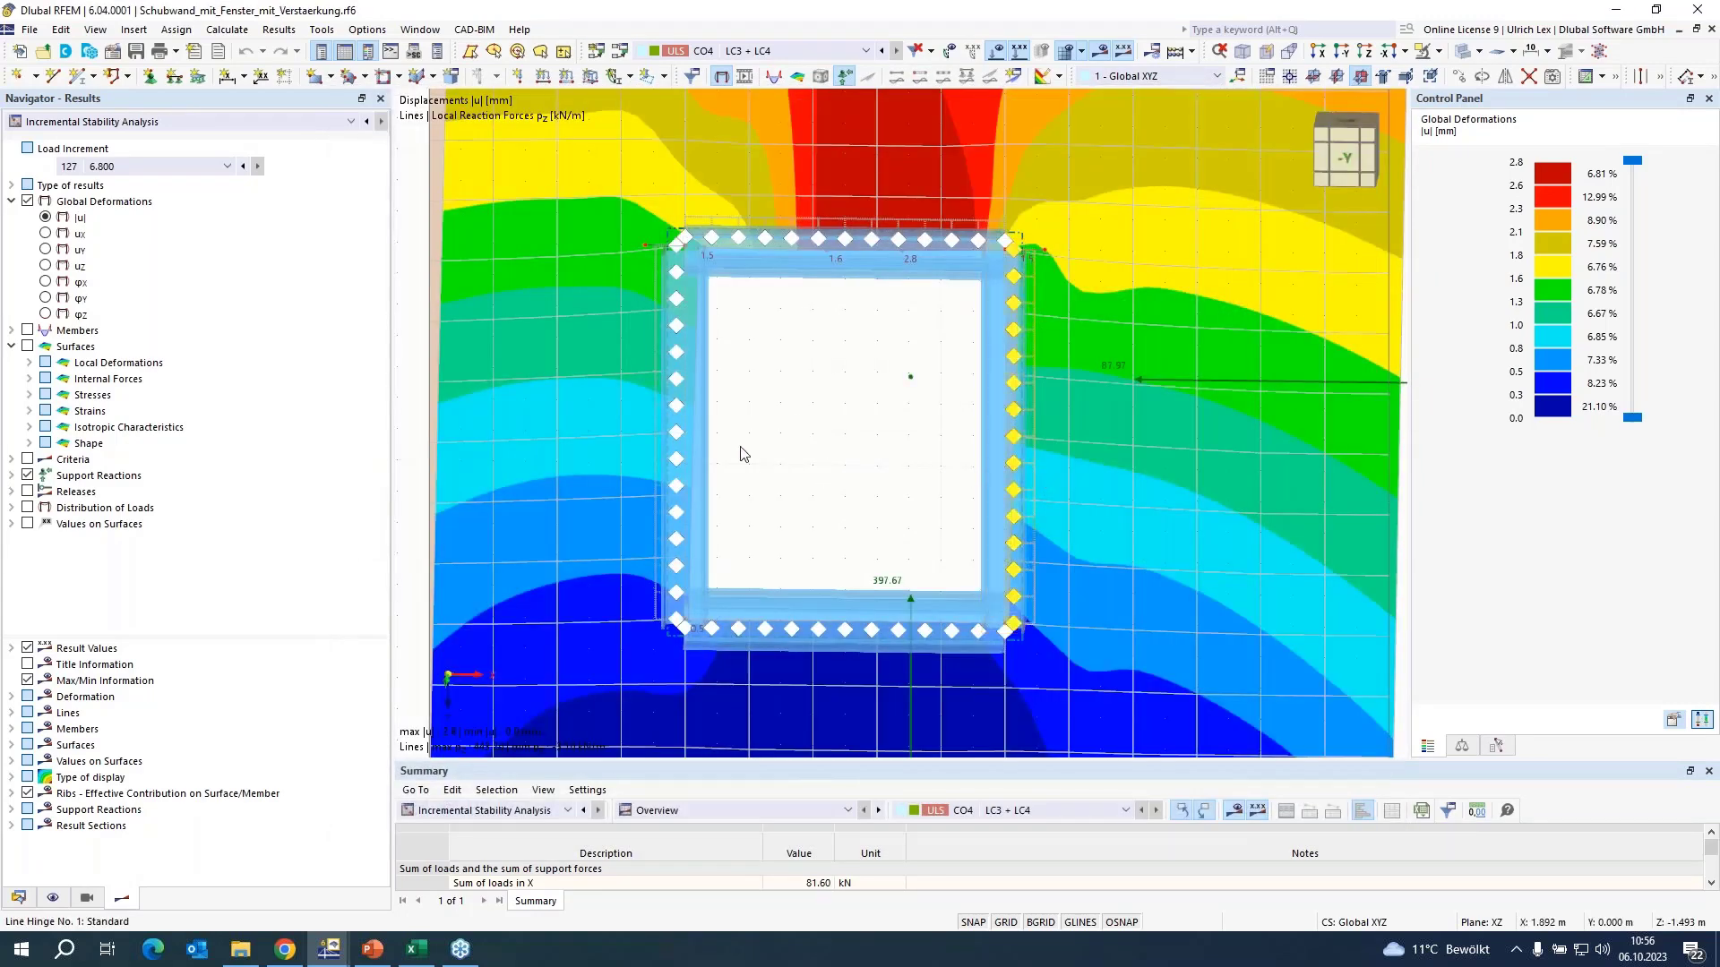
pyautogui.doubleClick(792, 500)
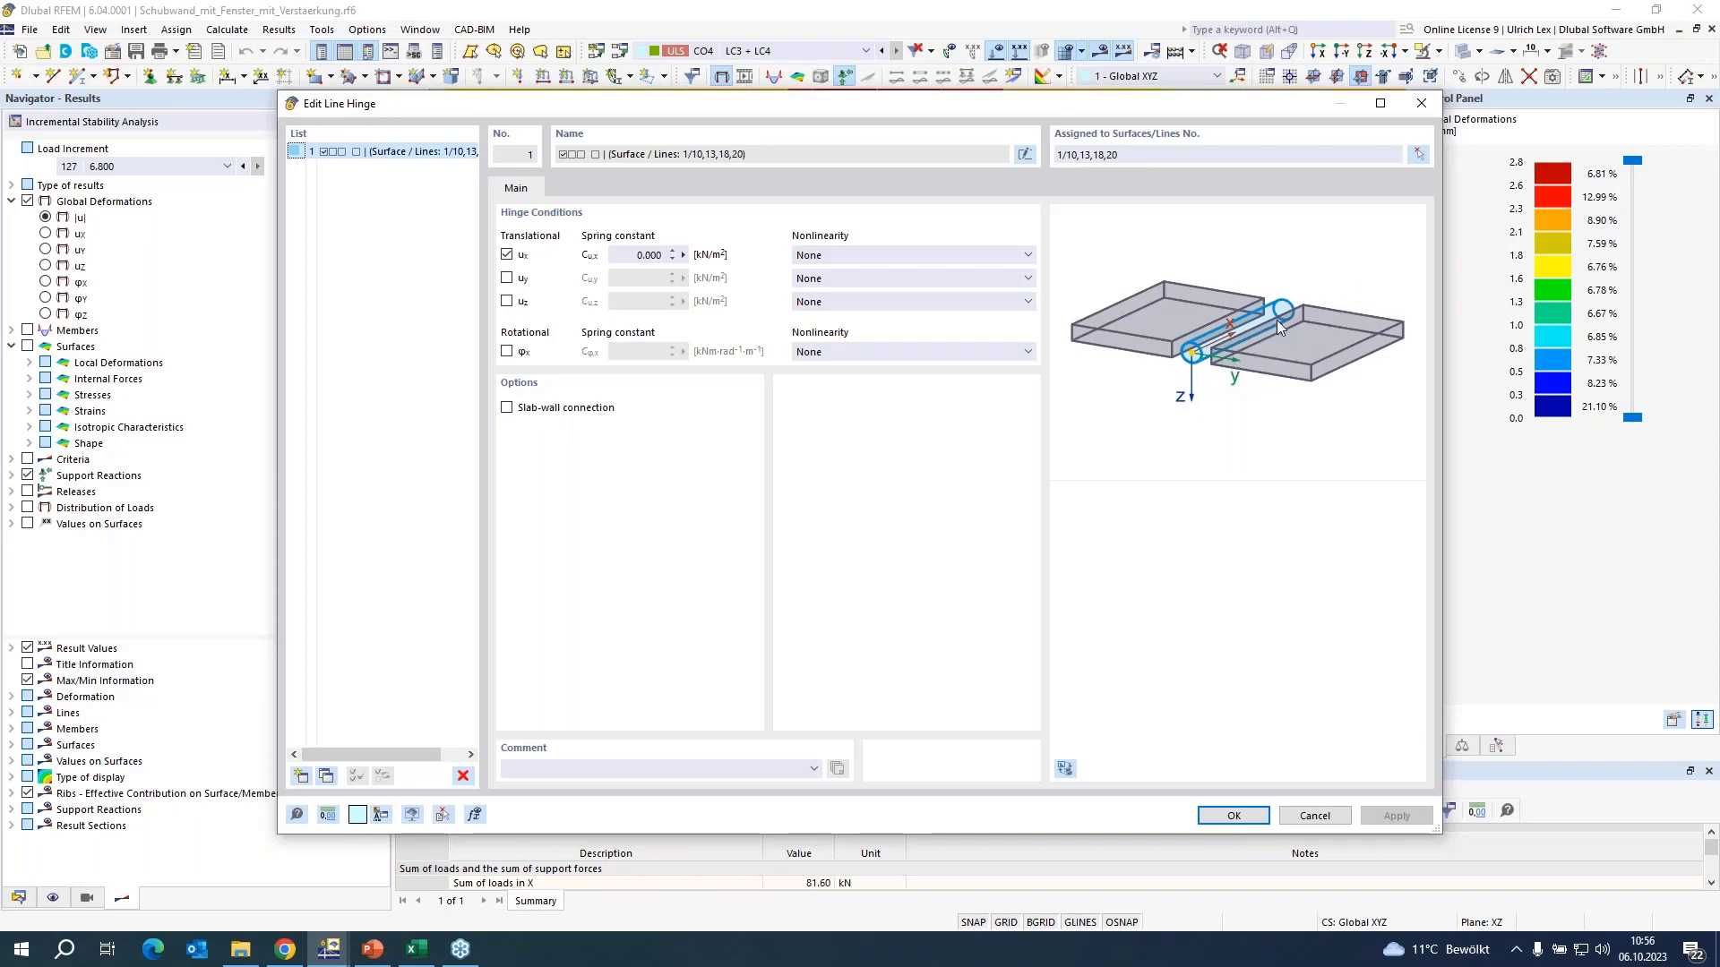
pyautogui.click(1313, 816)
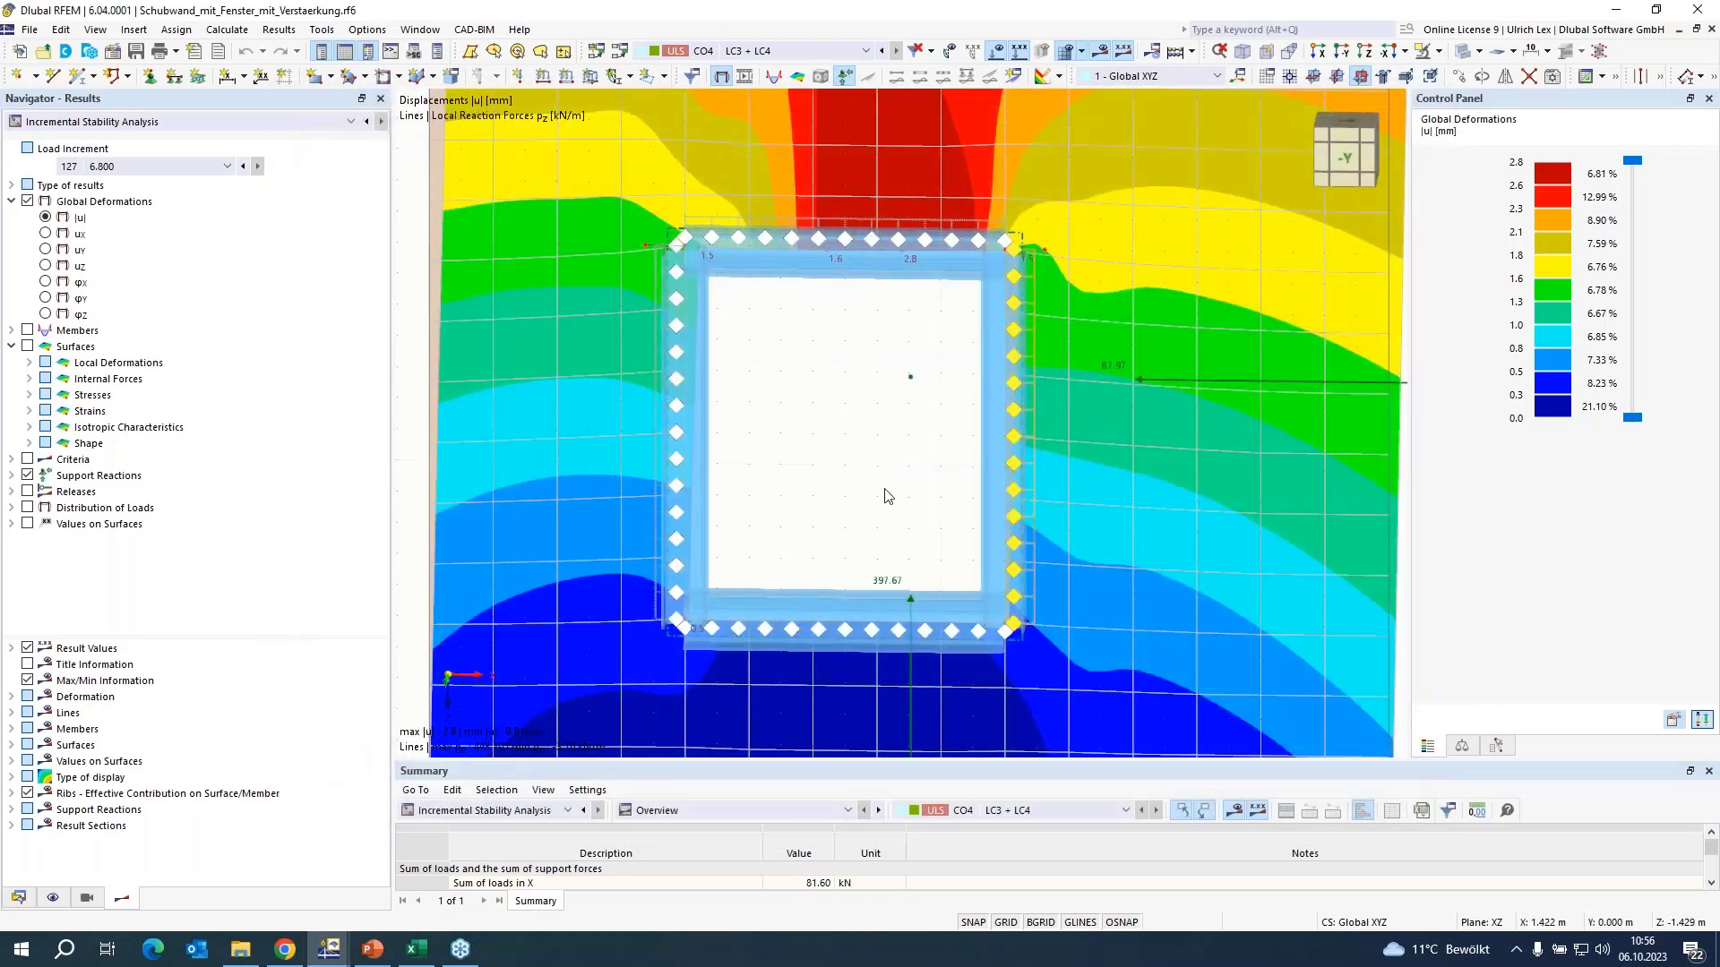
# - Examine the global deformations and support reactions over the whole reinforced wall, including its loads and supports
pyautogui.scroll(-3, 880, 333)
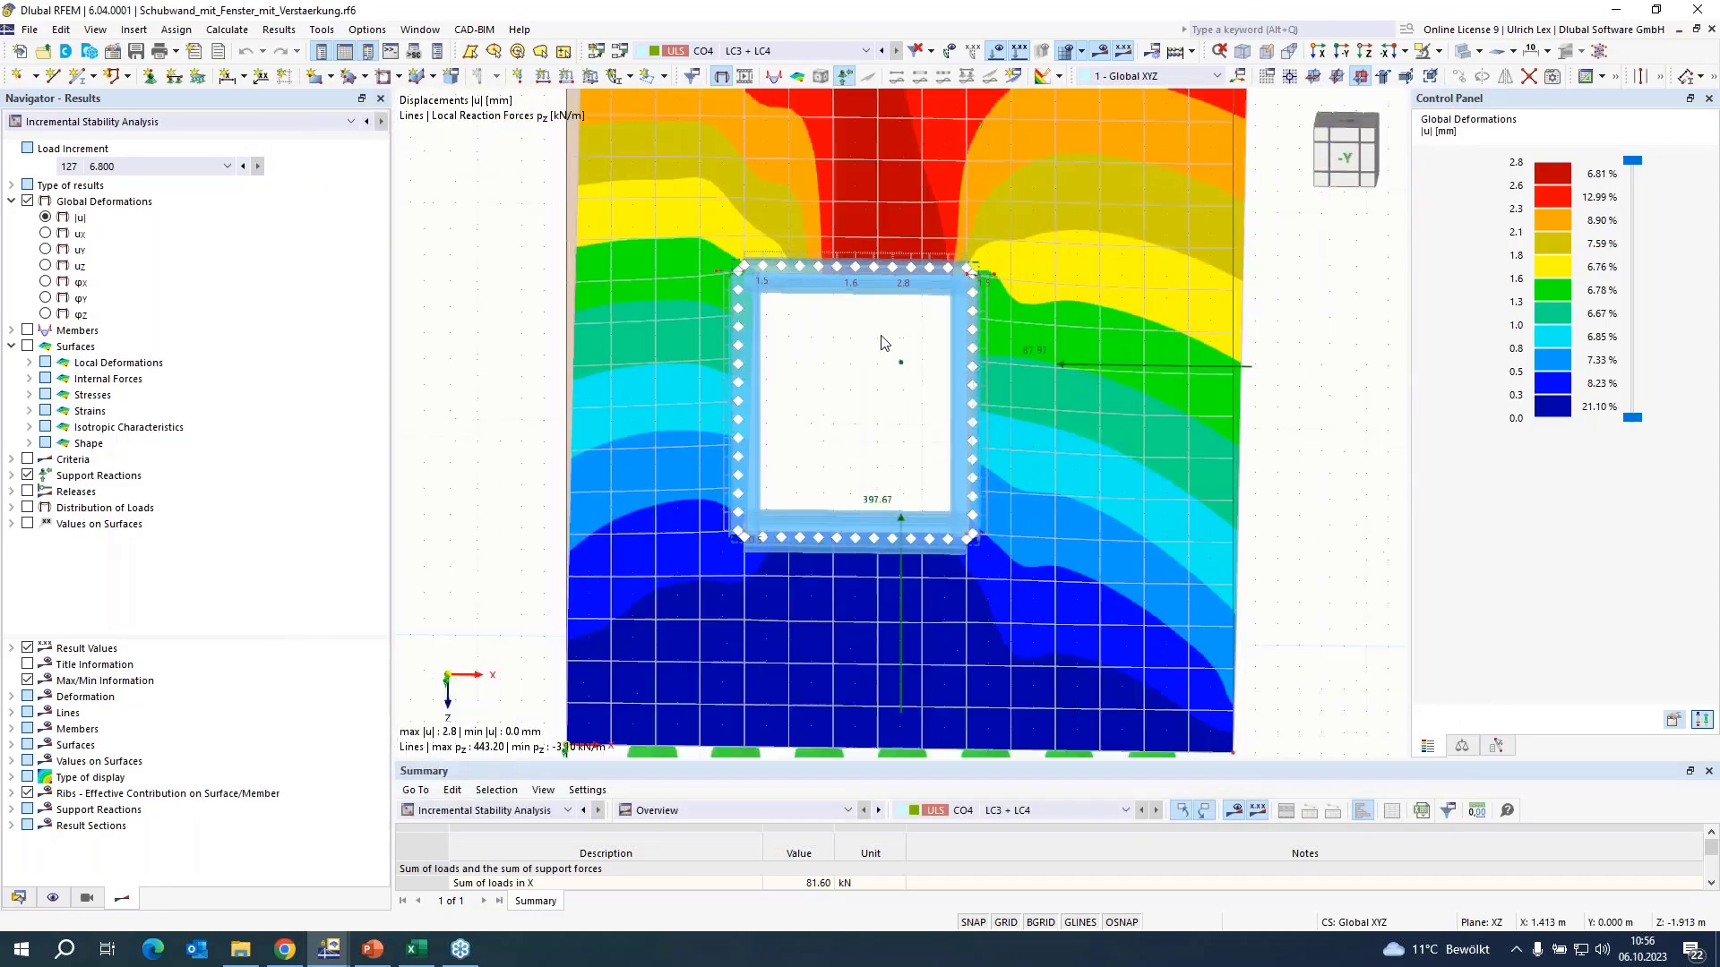
pyautogui.scroll(-1, 884, 343)
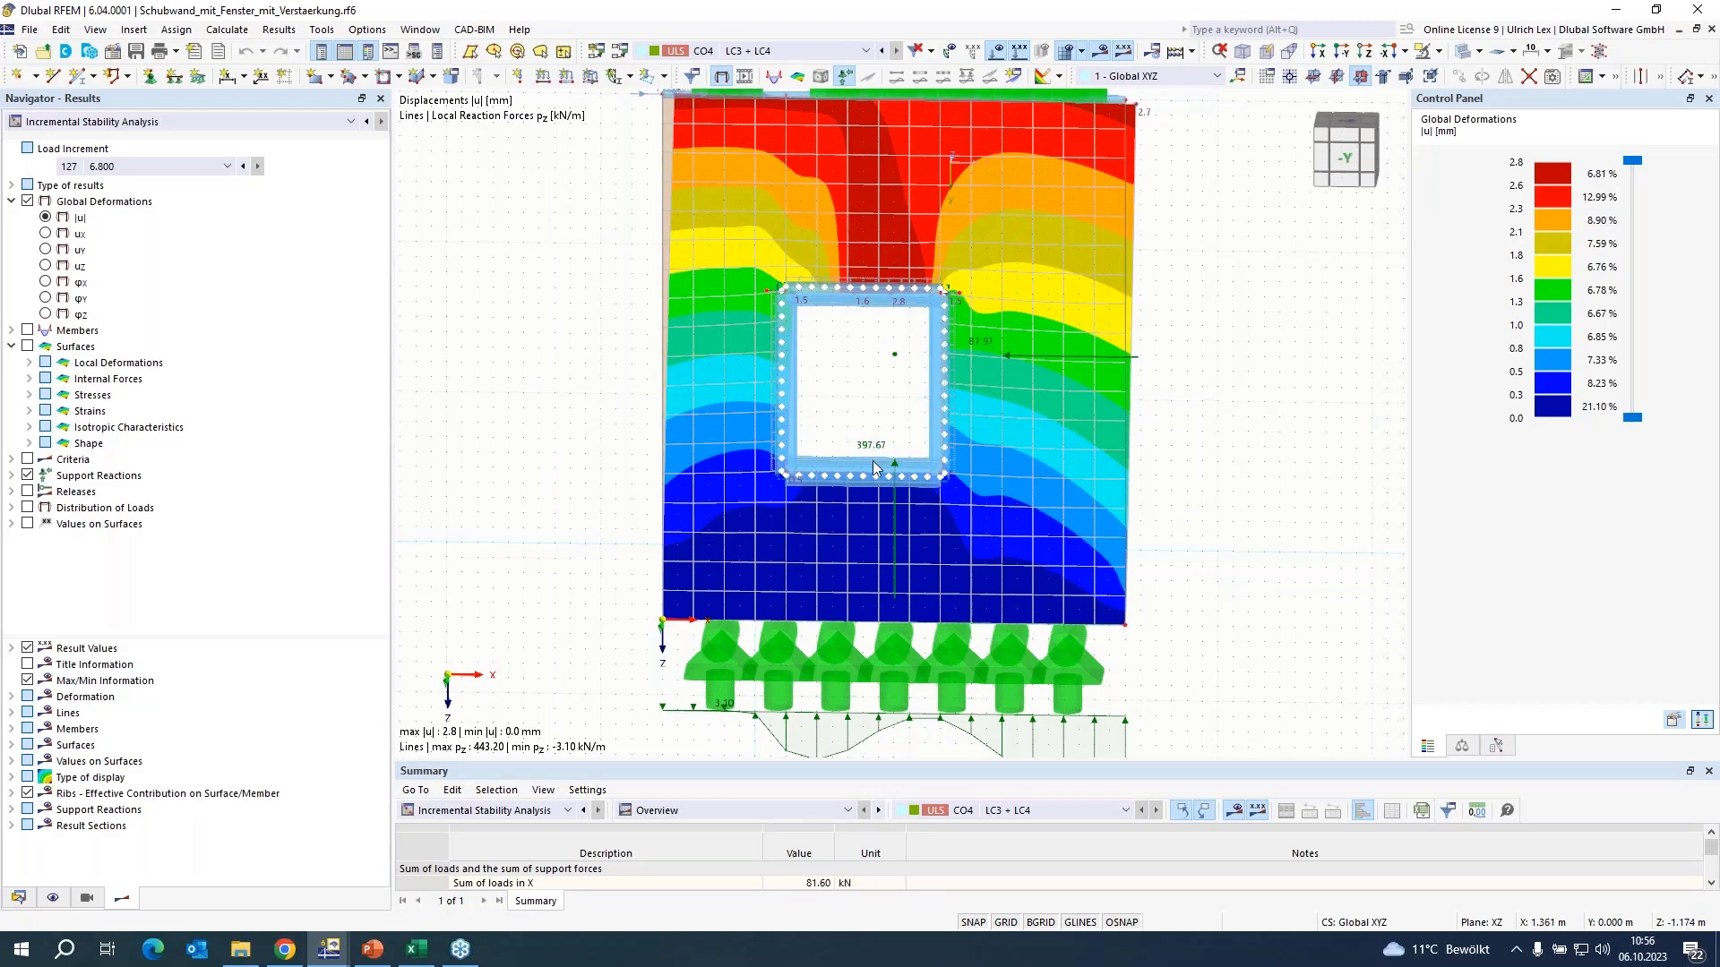
pyautogui.scroll(-1, 891, 410)
pyautogui.scroll(1, 896, 399)
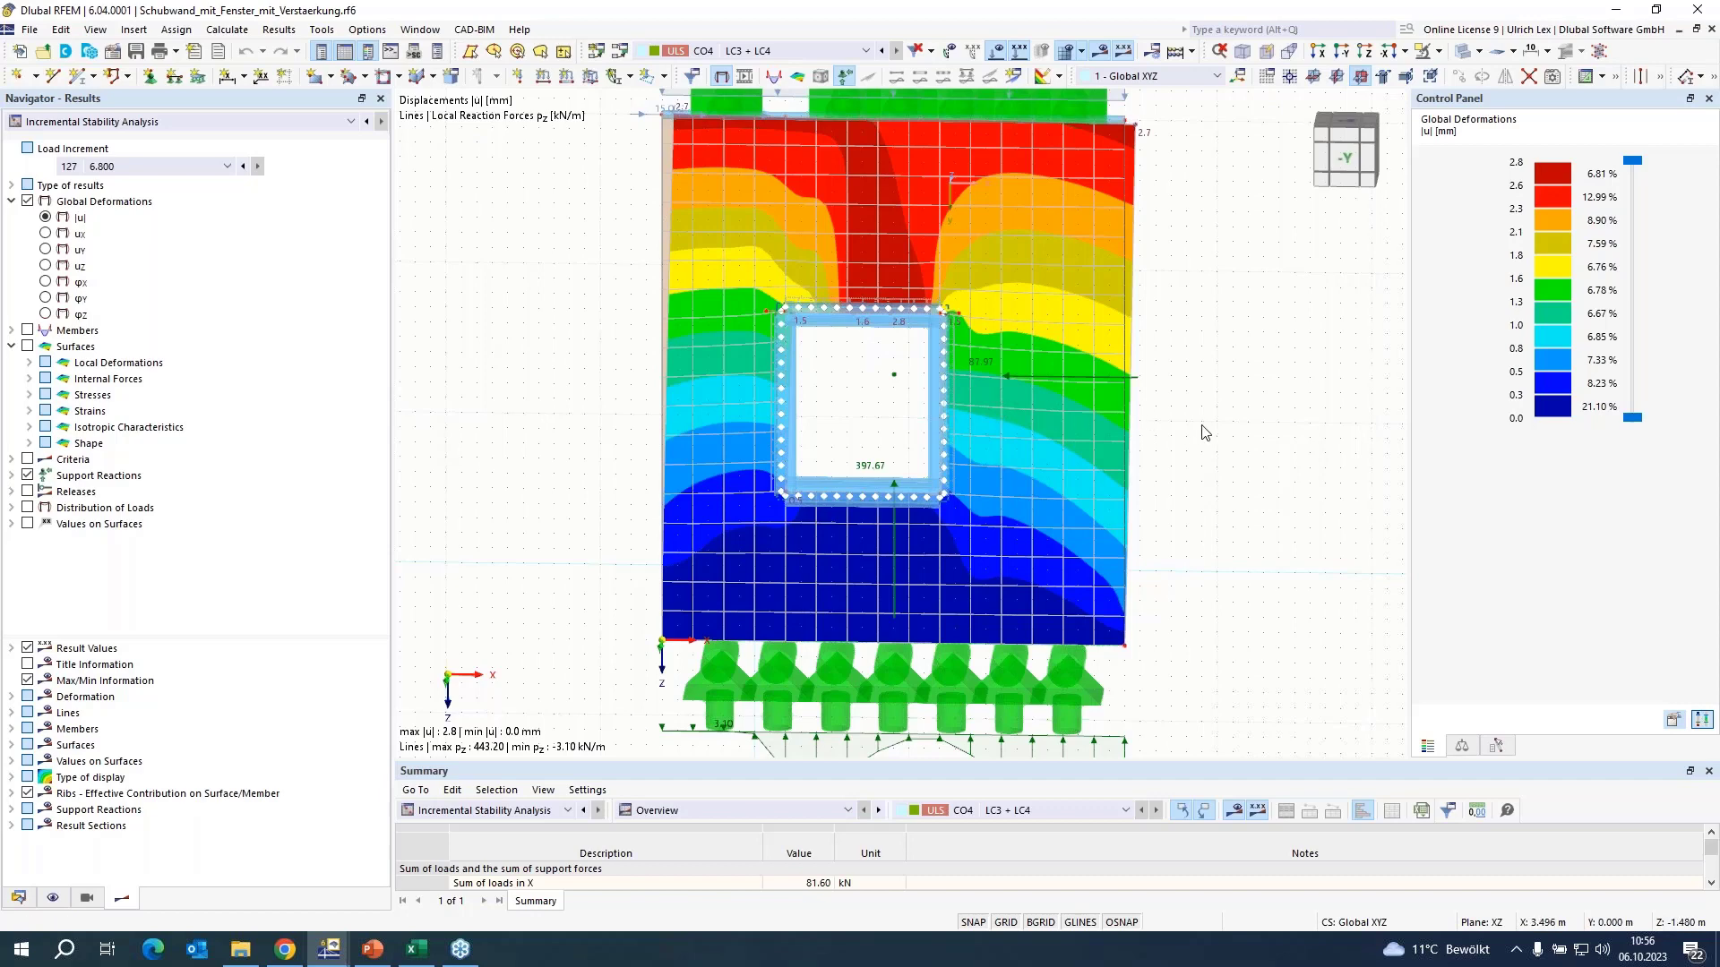
pyautogui.scroll(-2, 1209, 519)
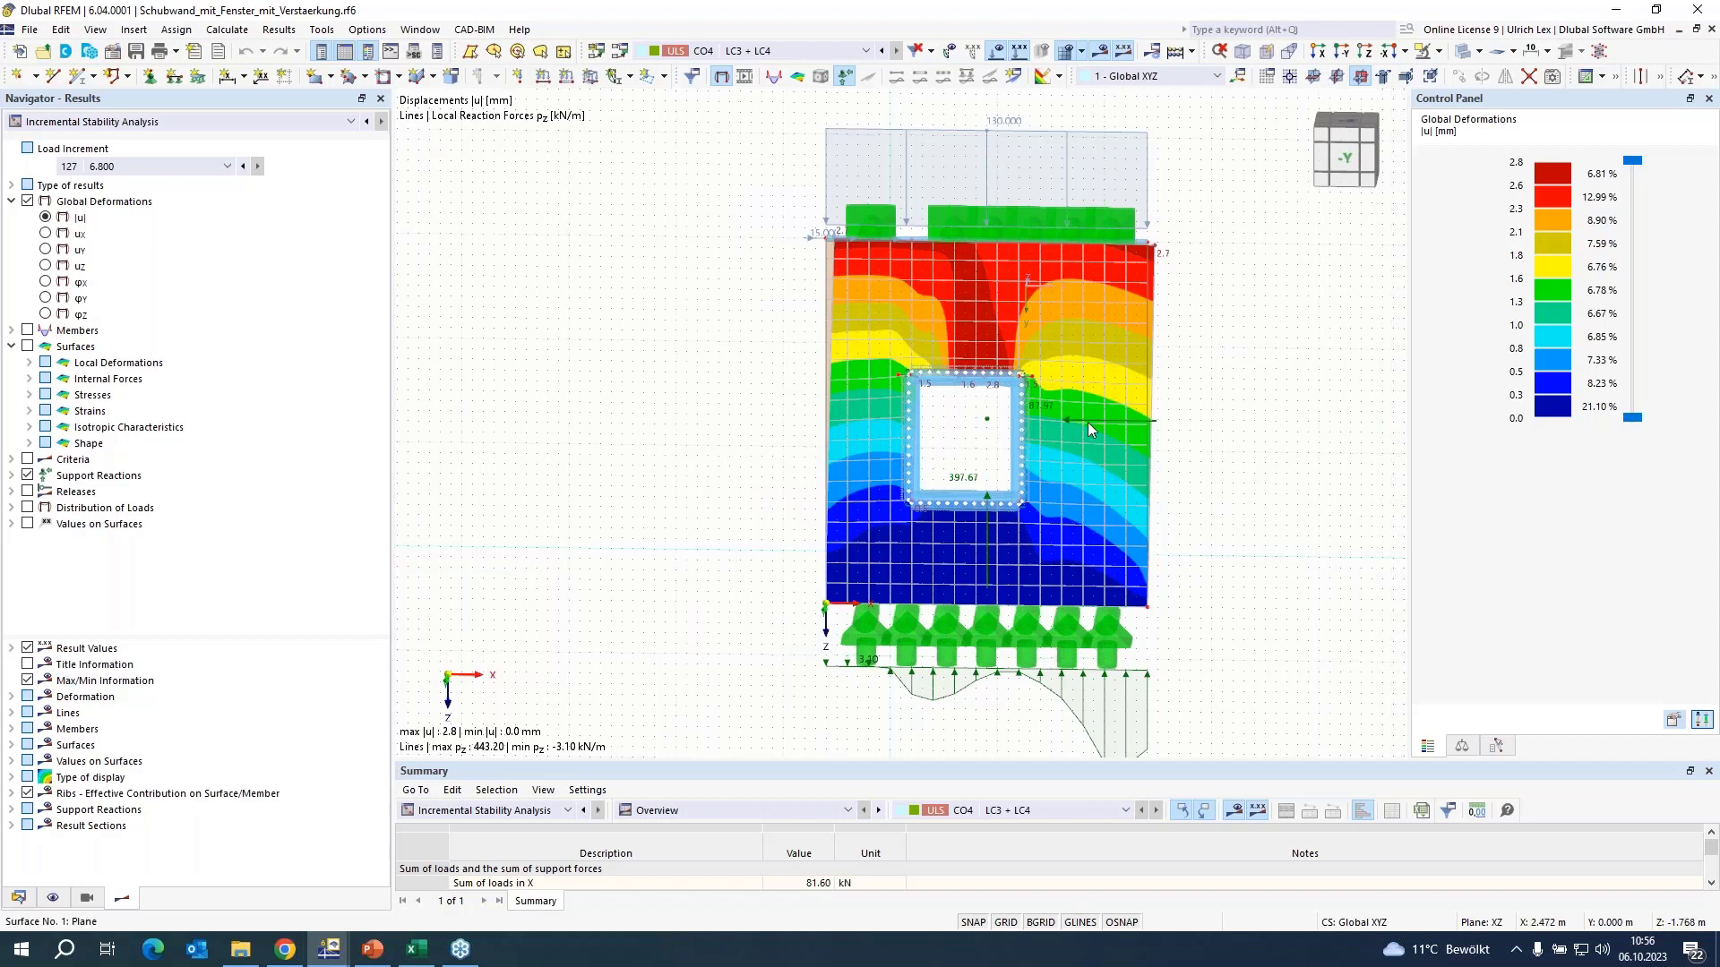
pyautogui.scroll(1, 1267, 425)
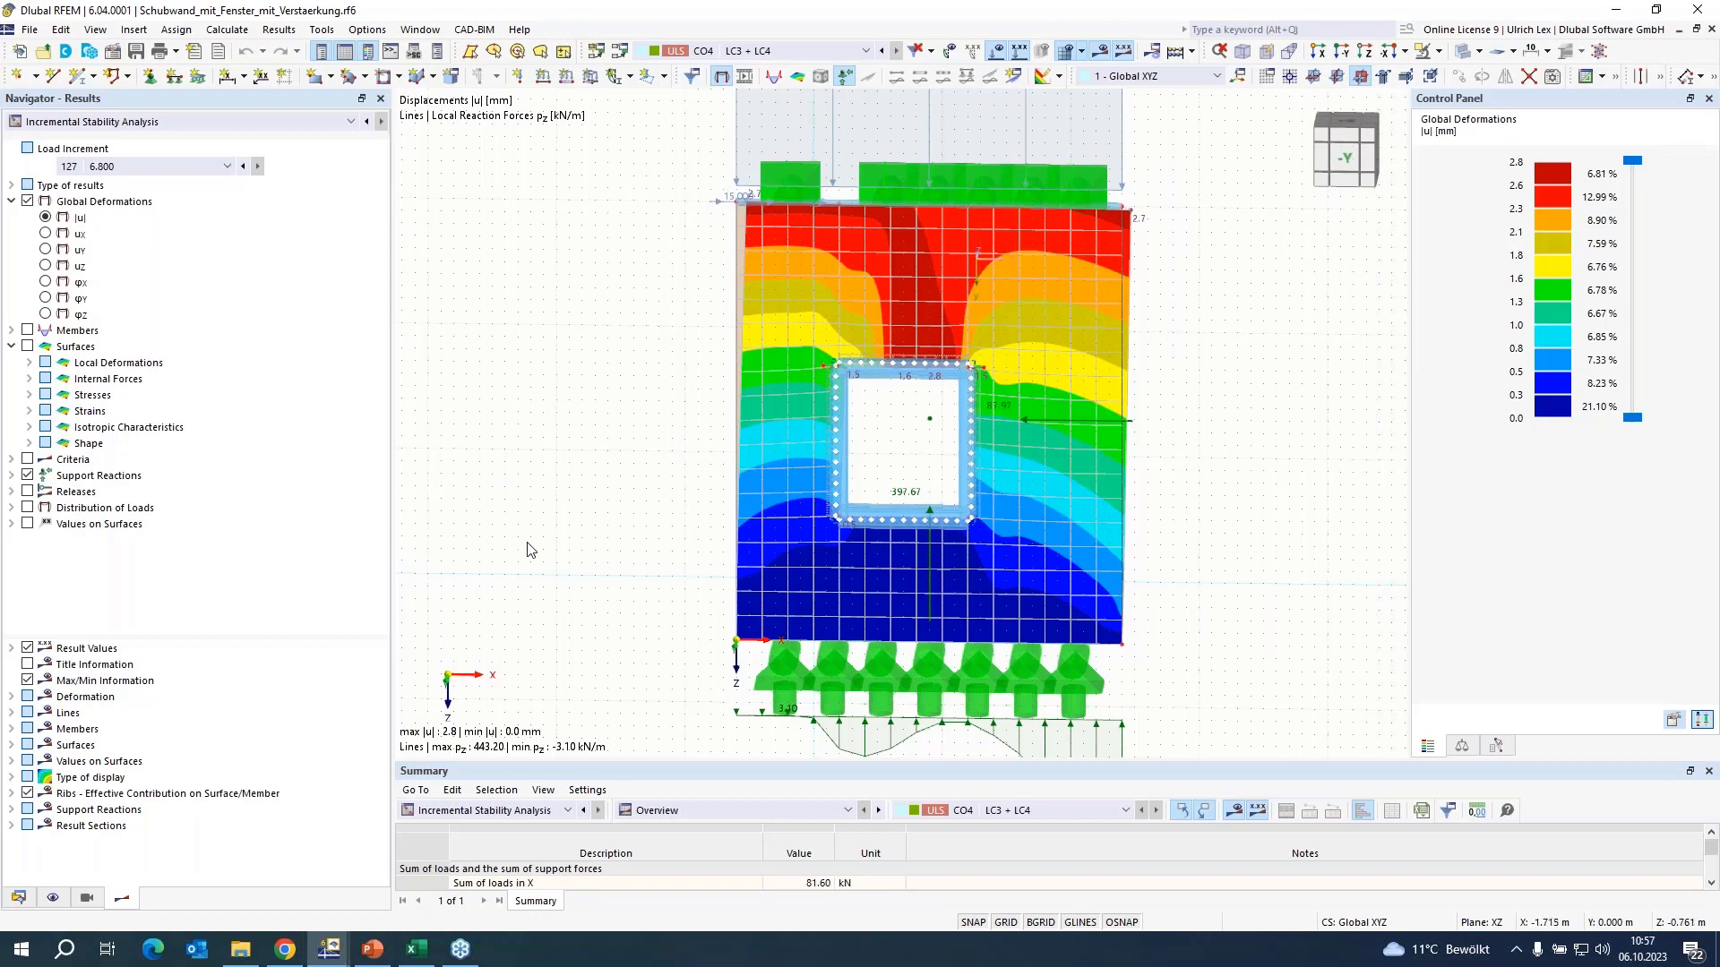
# - Switch to the PowerPoint presentation and start the slide show from the Shear wall slide
pyautogui.click(385, 954)
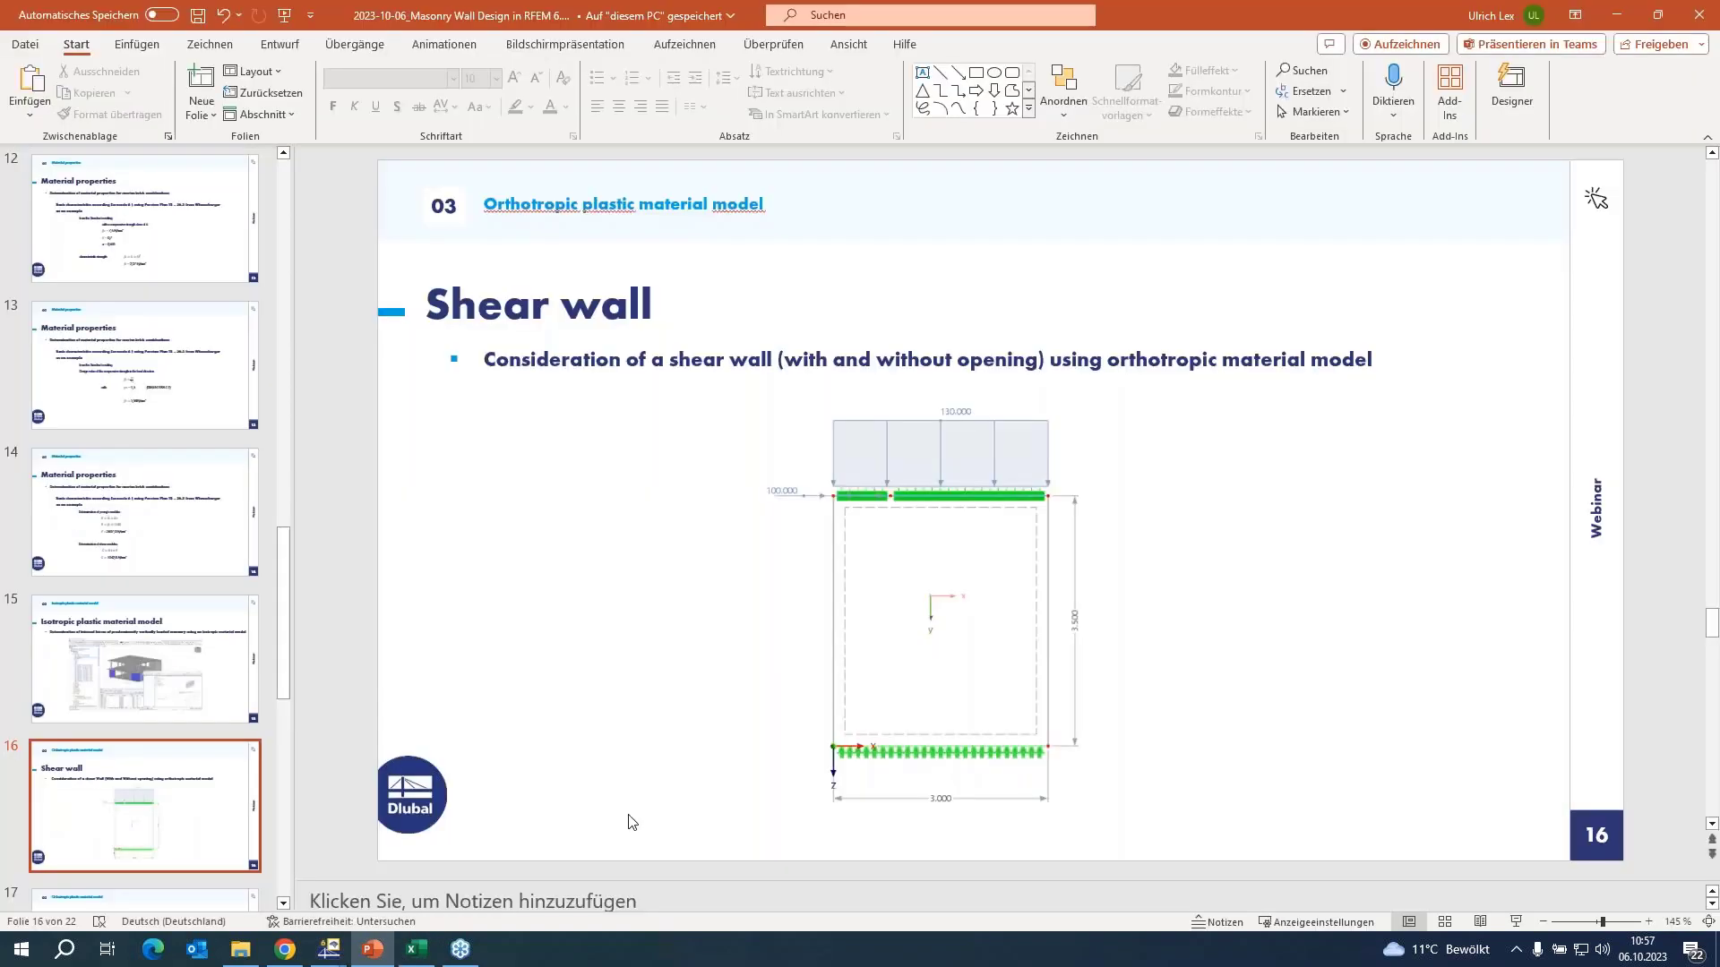
pyautogui.click(1516, 921)
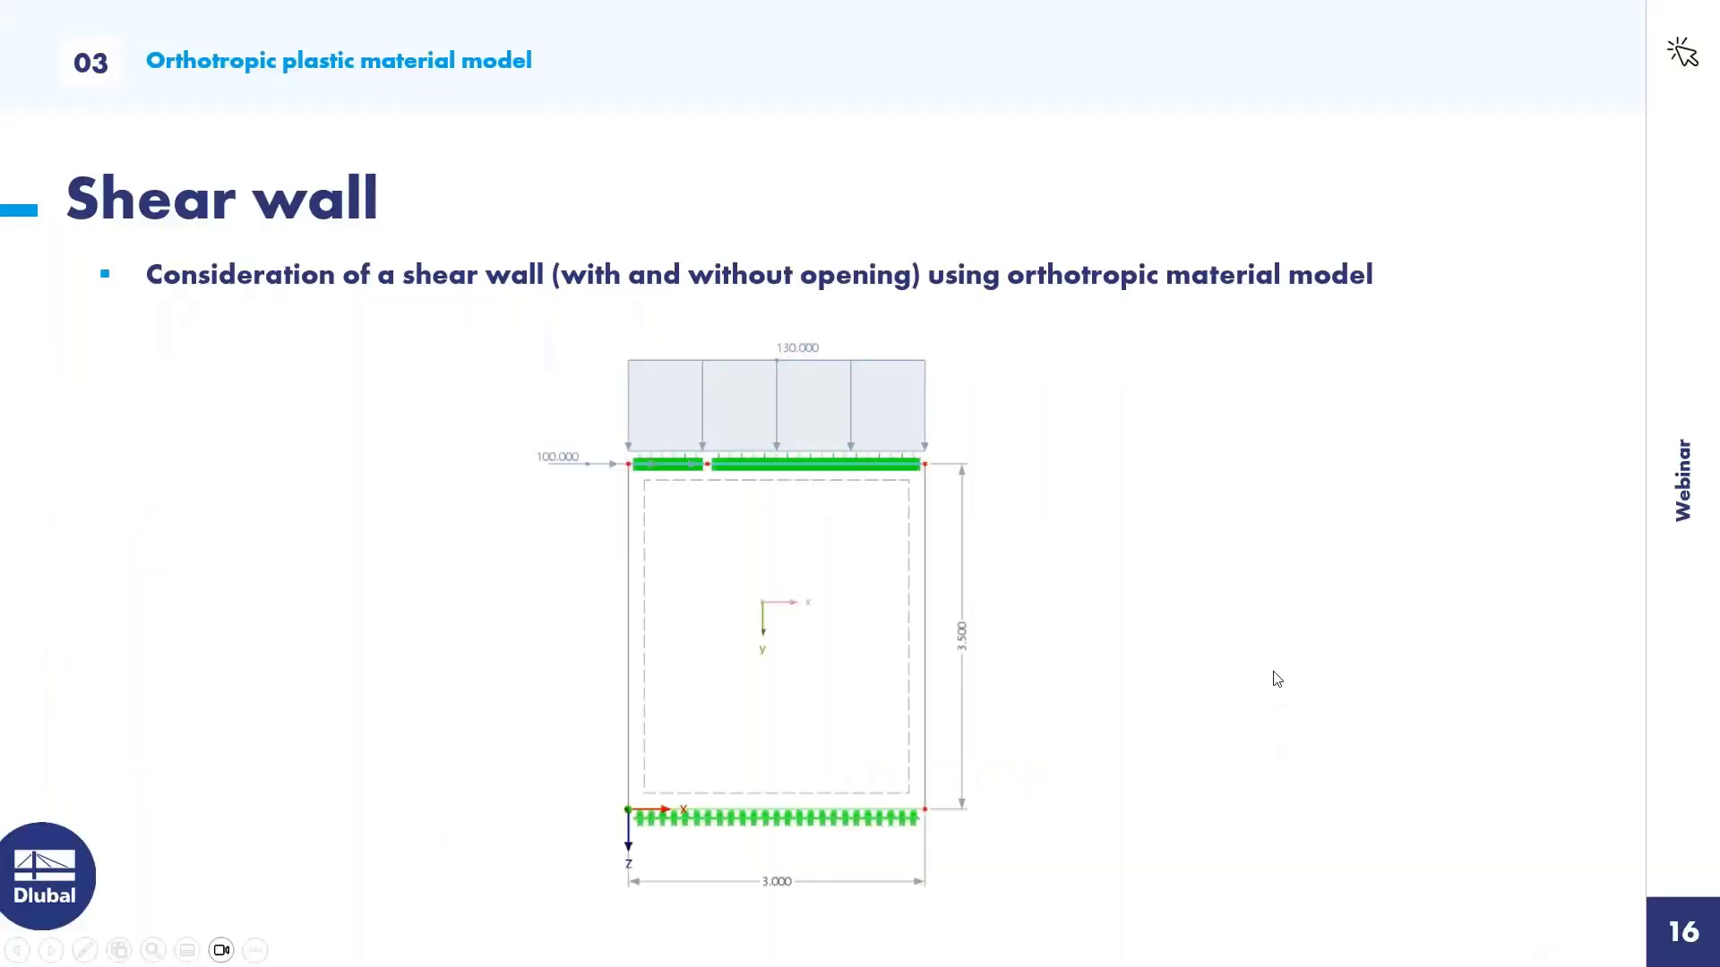